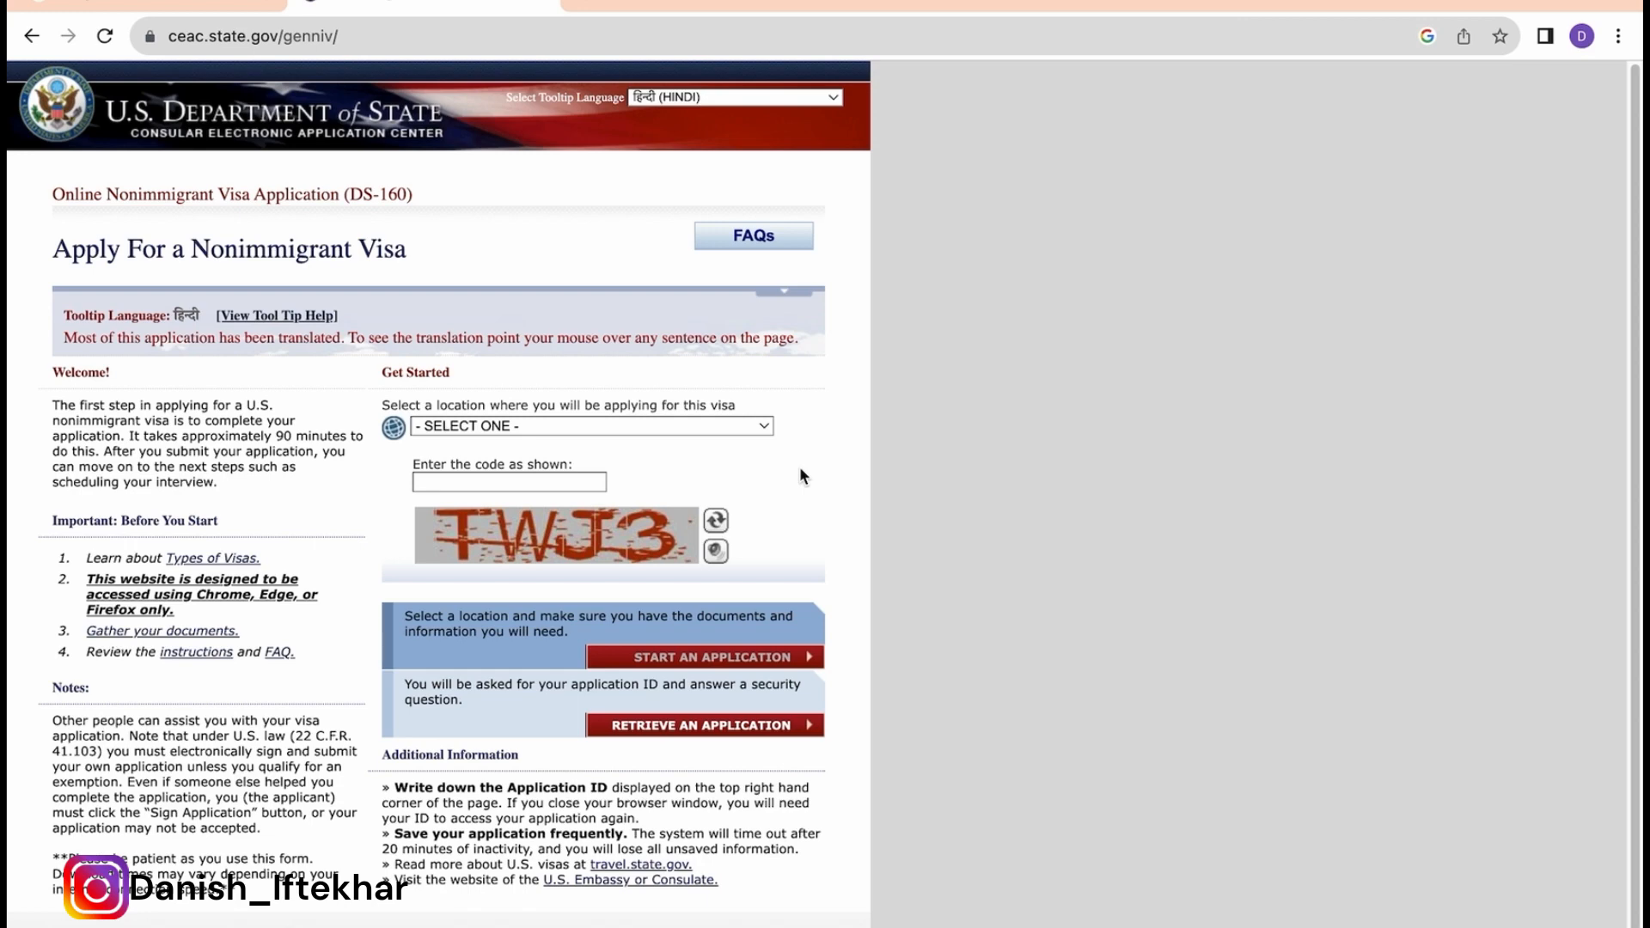
# Step: Choose INDIA, NEW DELHI as the location, enter the security code, and start a new application
pyautogui.click(763, 427)
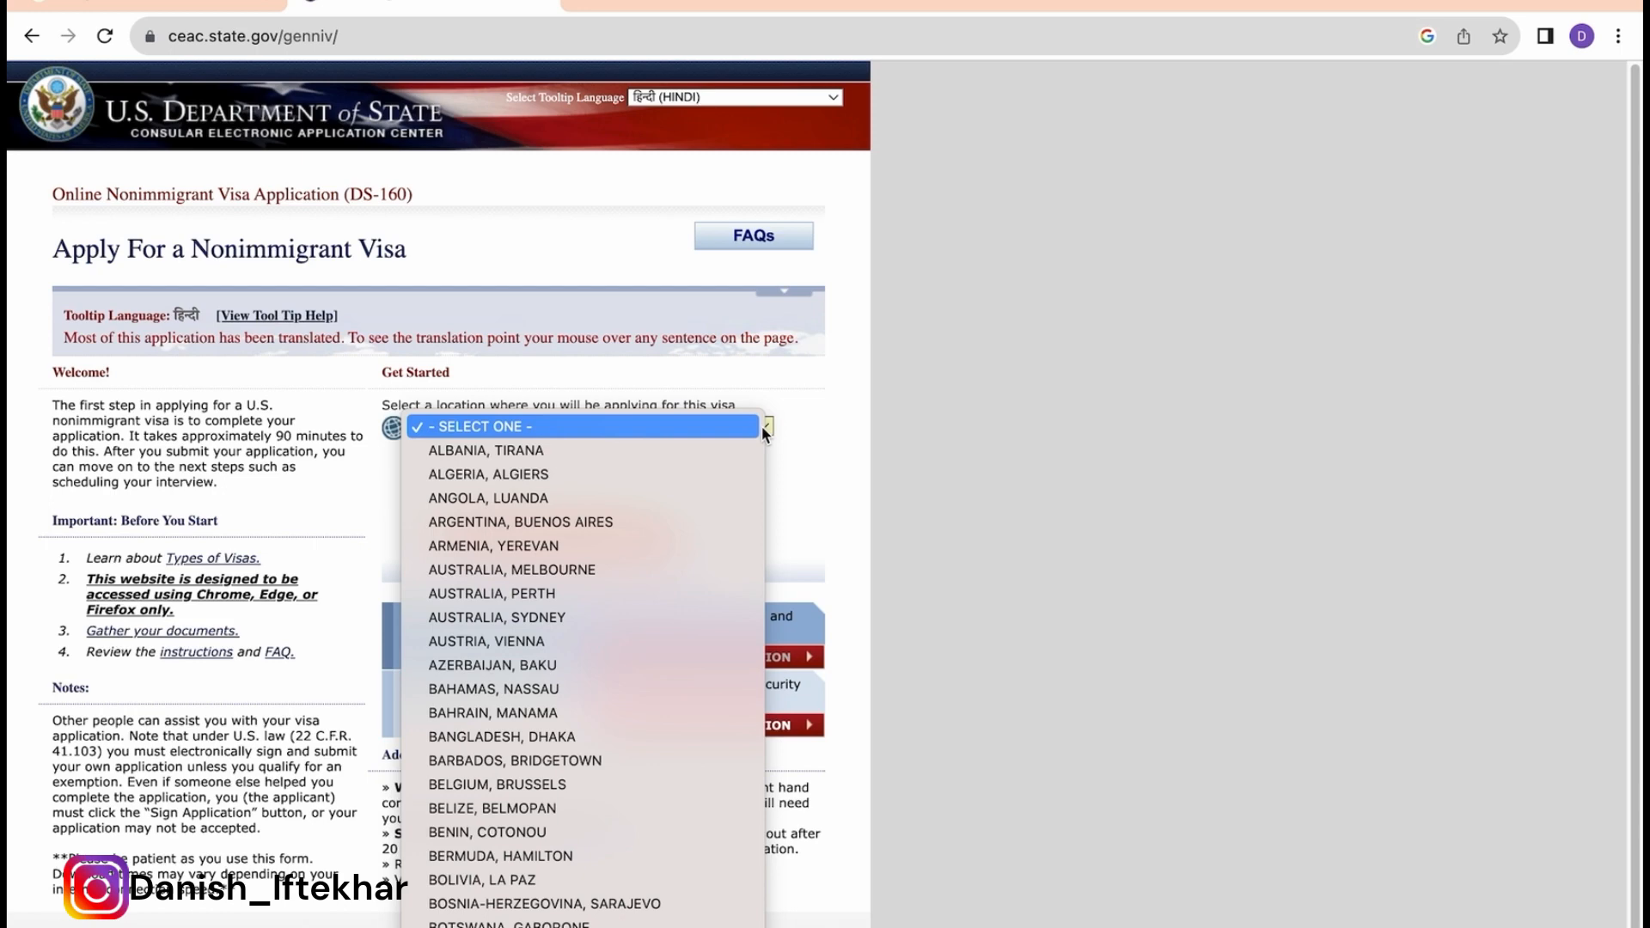
pyautogui.scroll(-10, 761, 425)
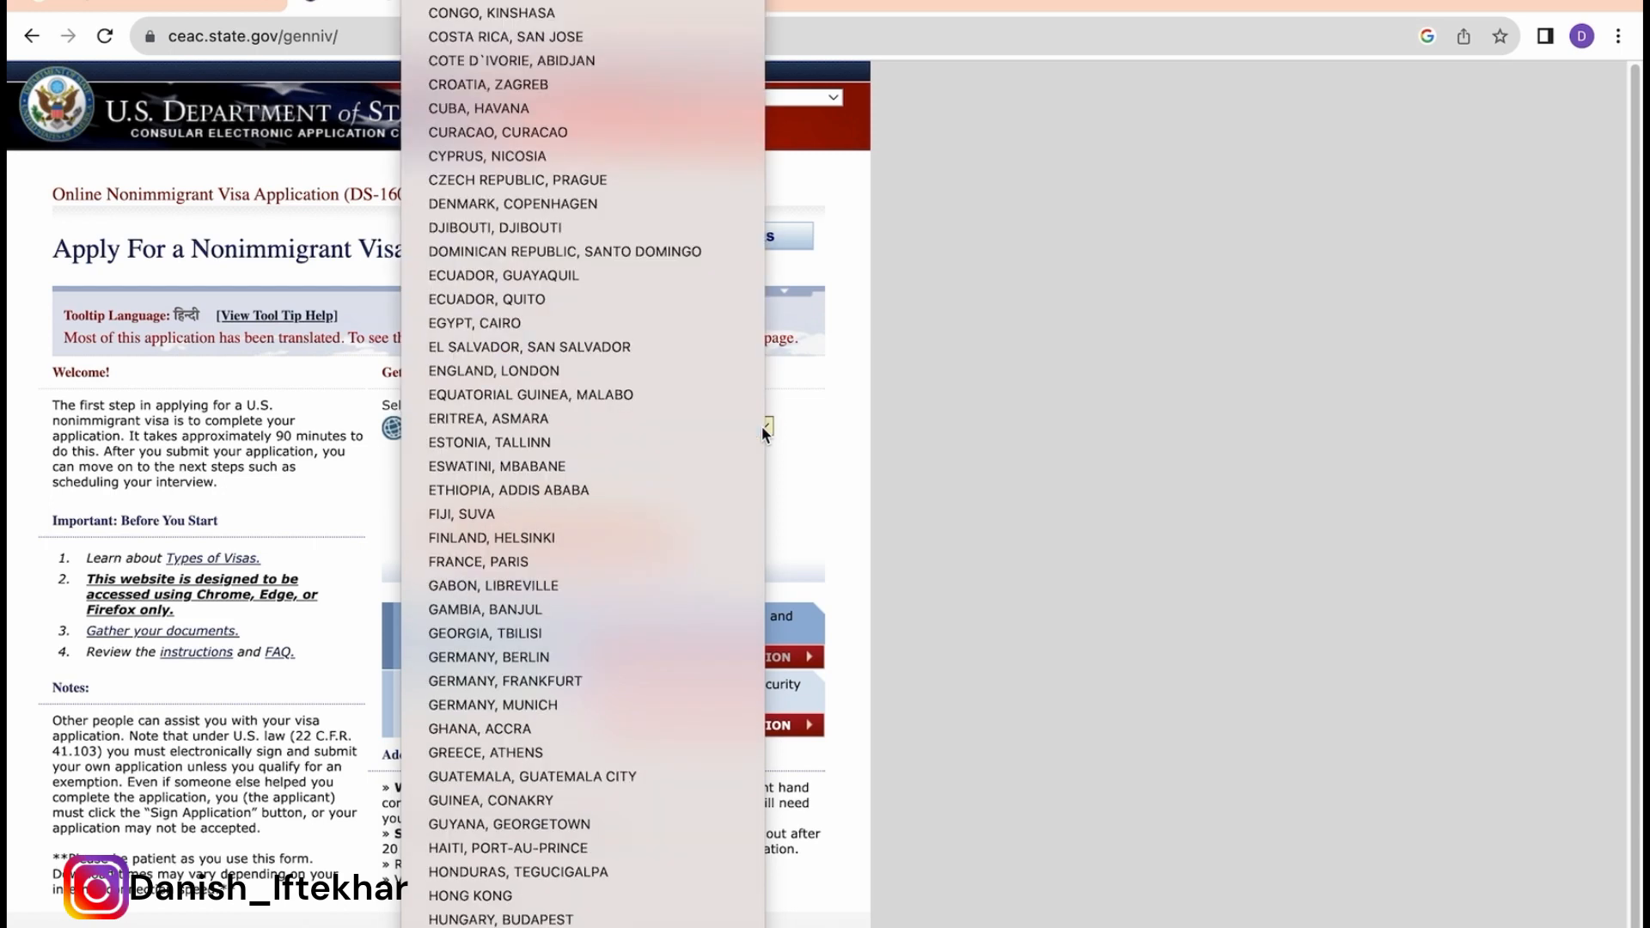
pyautogui.press('Down')
pyautogui.press('Down')
pyautogui.press('Down')
pyautogui.press('Down')
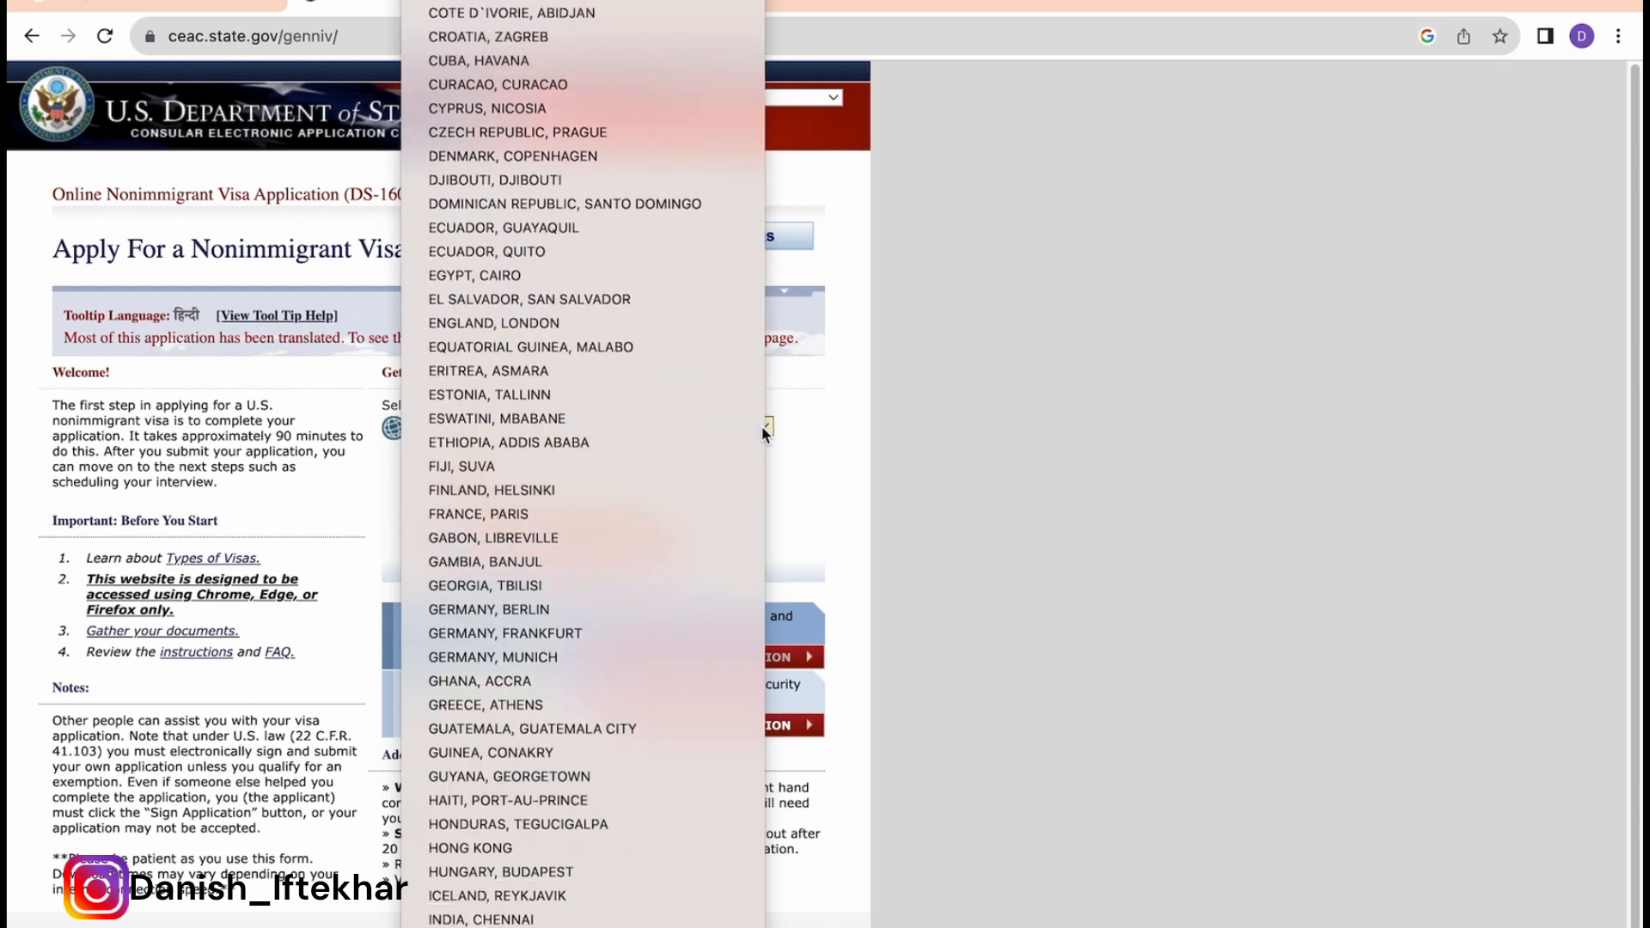
pyautogui.press('Up')
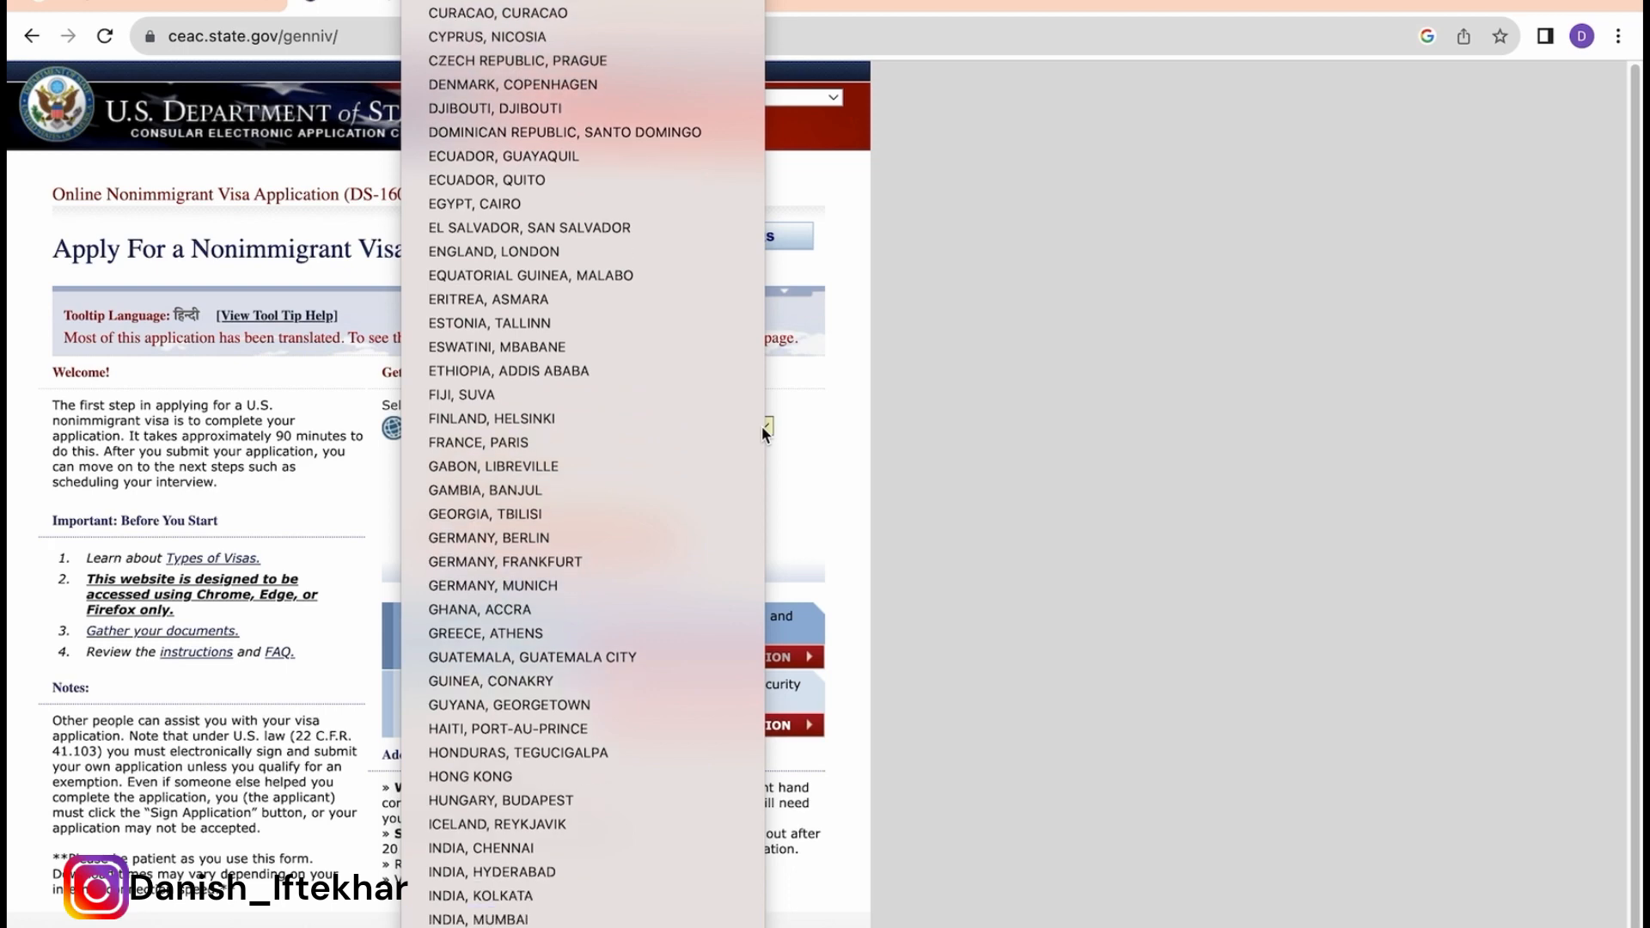
pyautogui.press('Down')
pyautogui.press('Return')
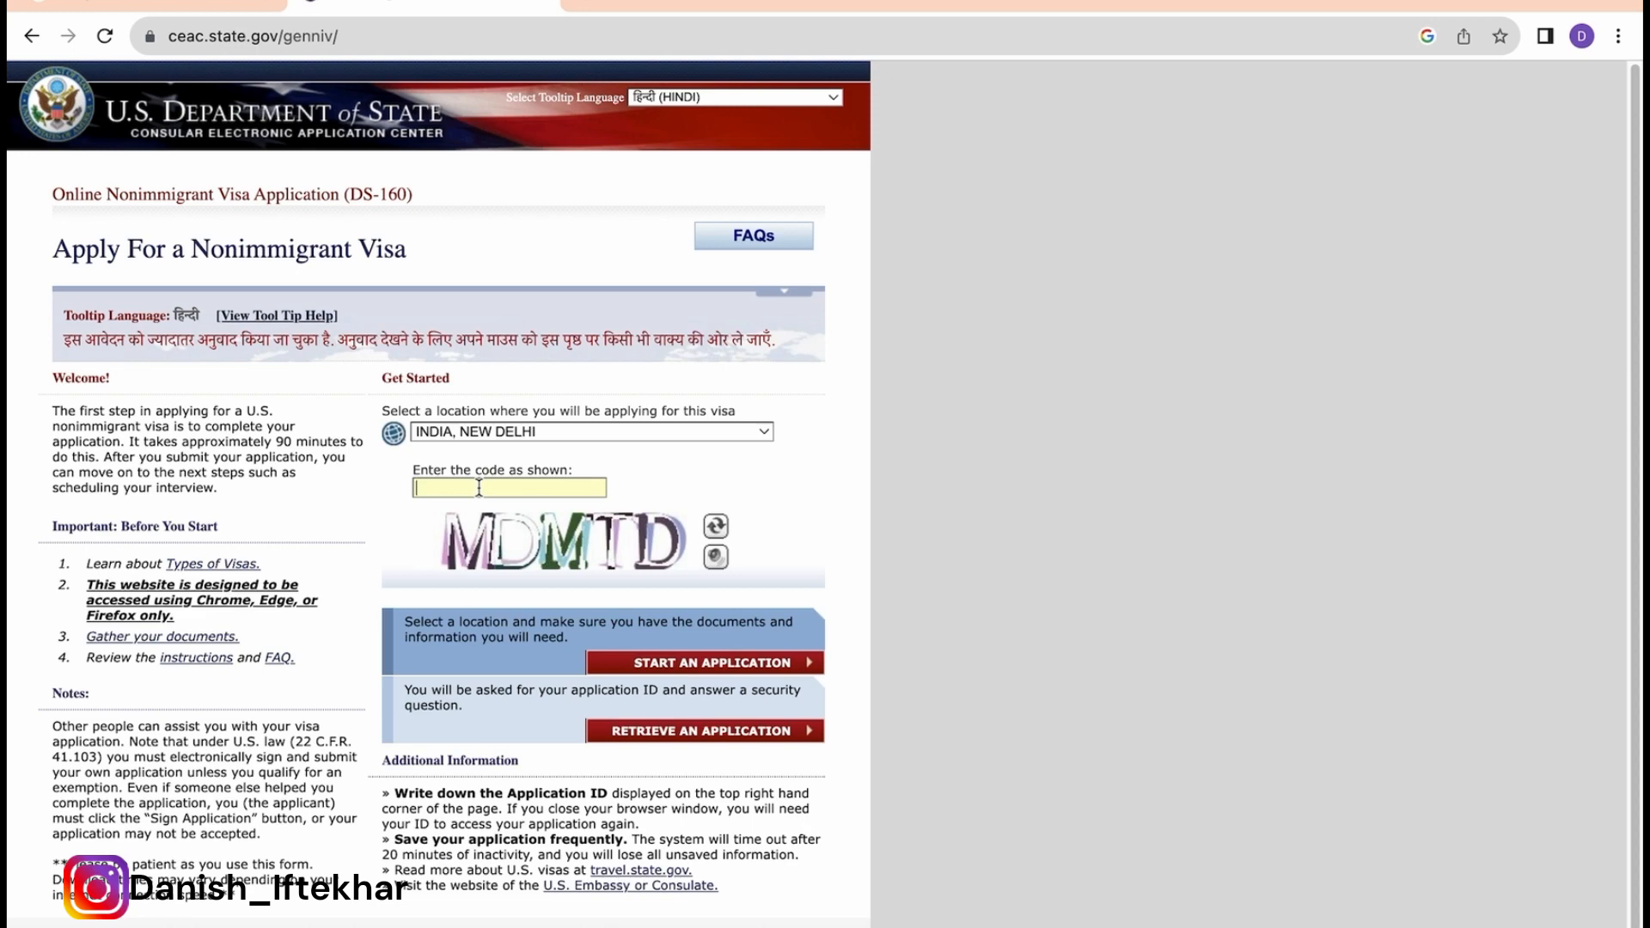
pyautogui.write('MDMTD')
pyautogui.click(699, 663)
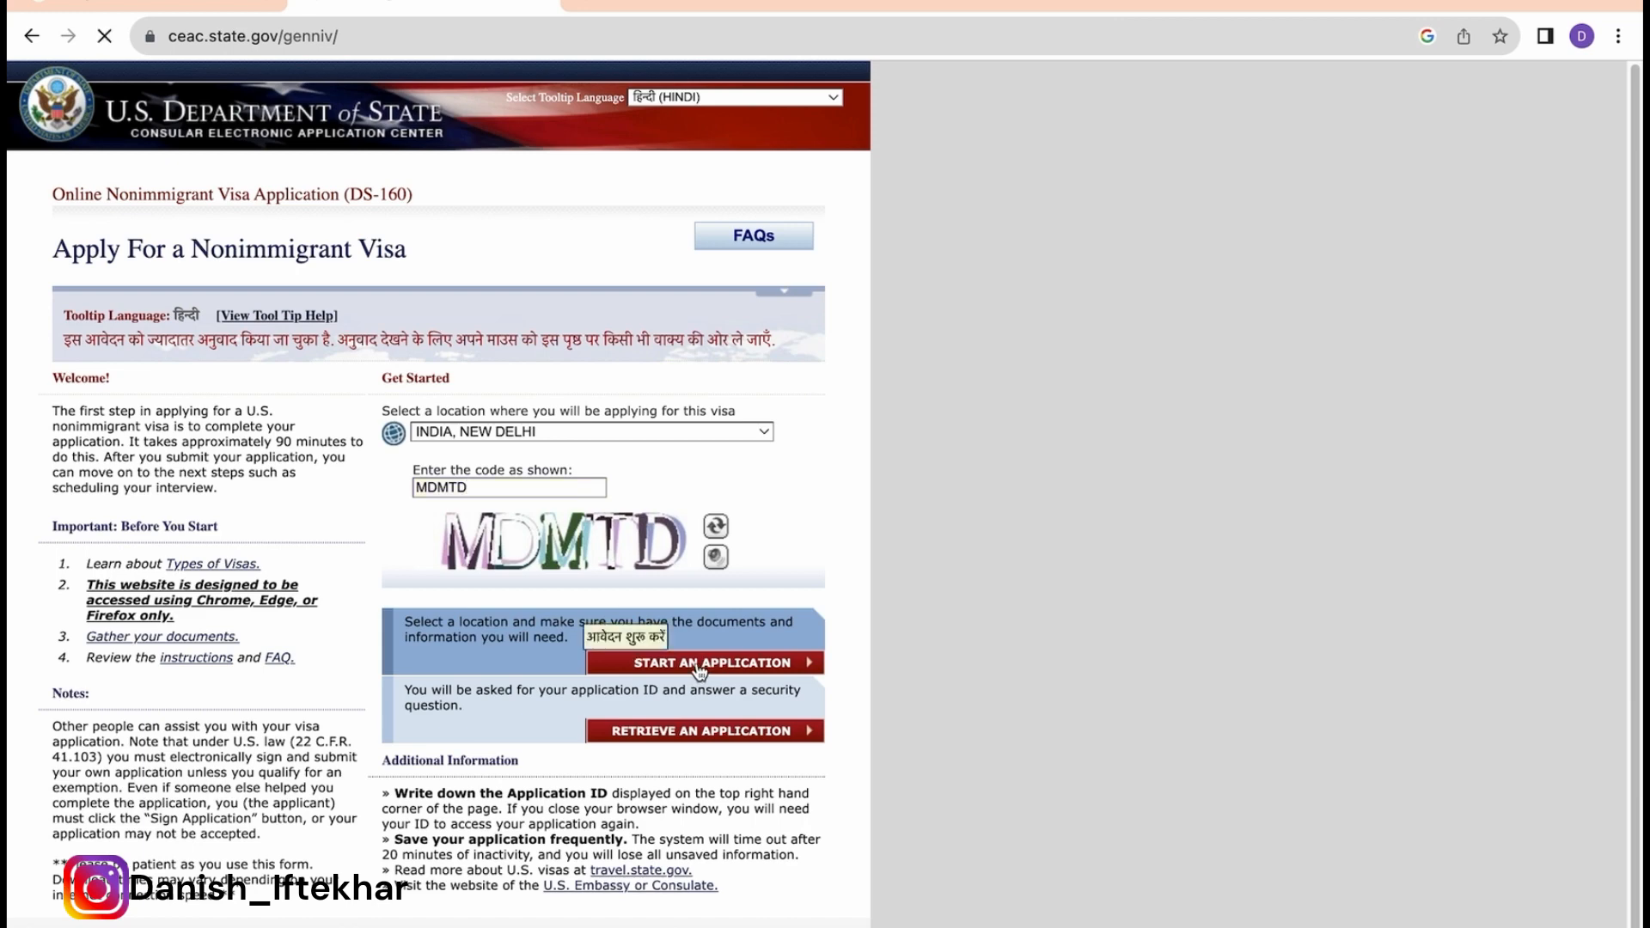
# Step: Agree to the fraud and abuse notice on the application information page
pyautogui.scroll(-2, 481, 688)
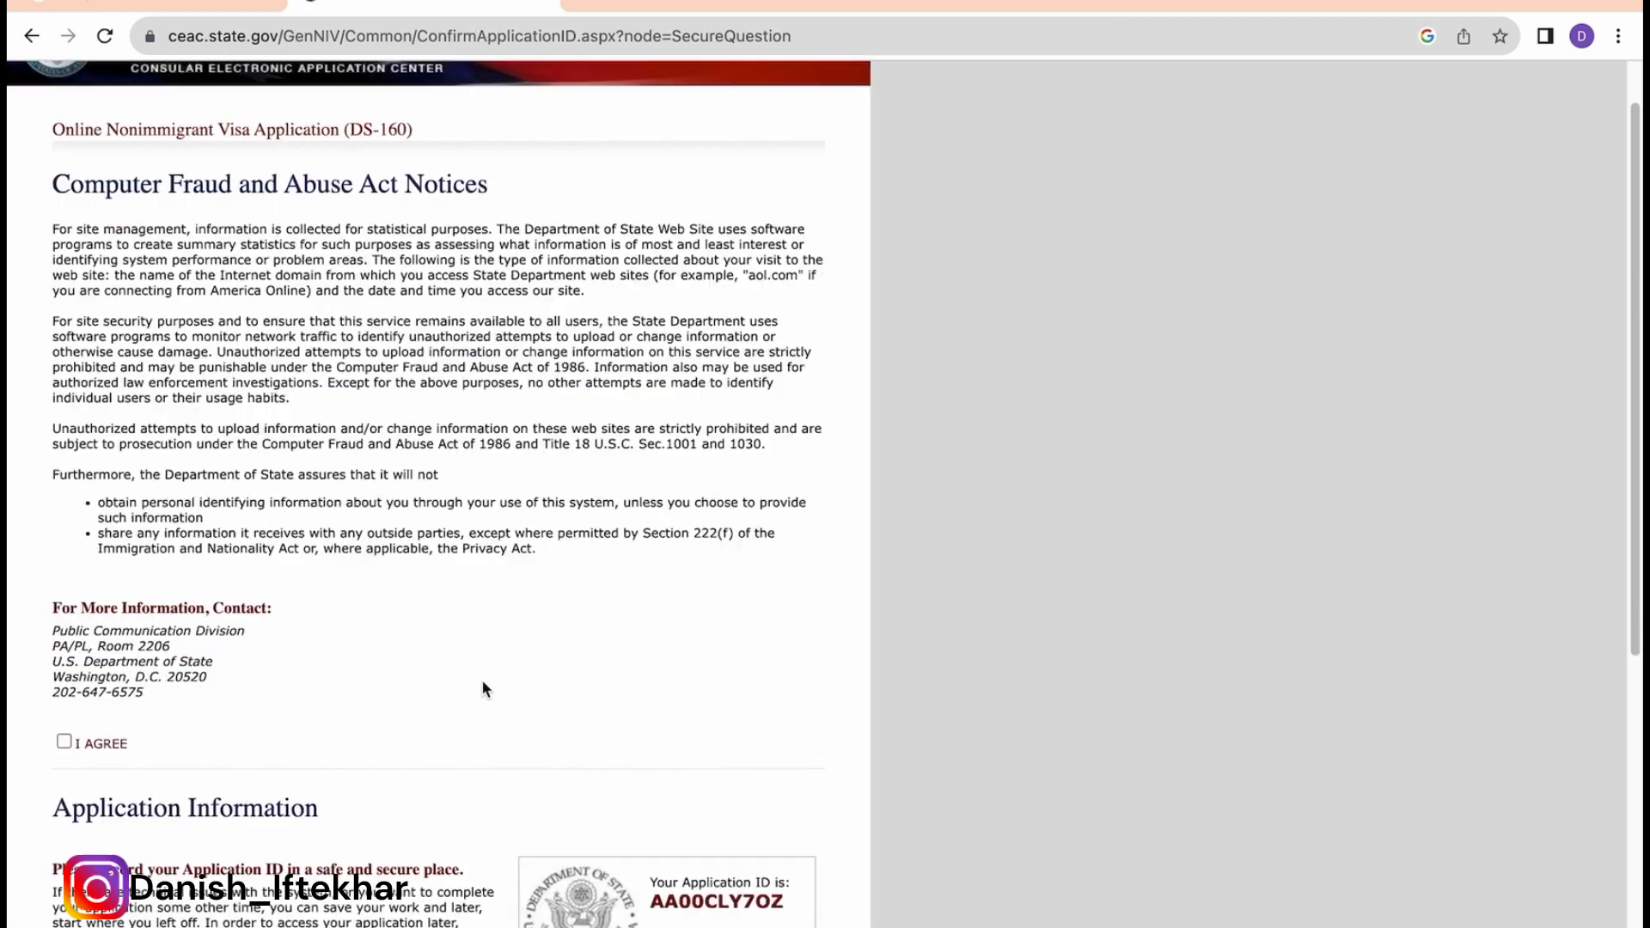
pyautogui.click(64, 730)
pyautogui.scroll(-2, 283, 703)
pyautogui.scroll(-3, 286, 712)
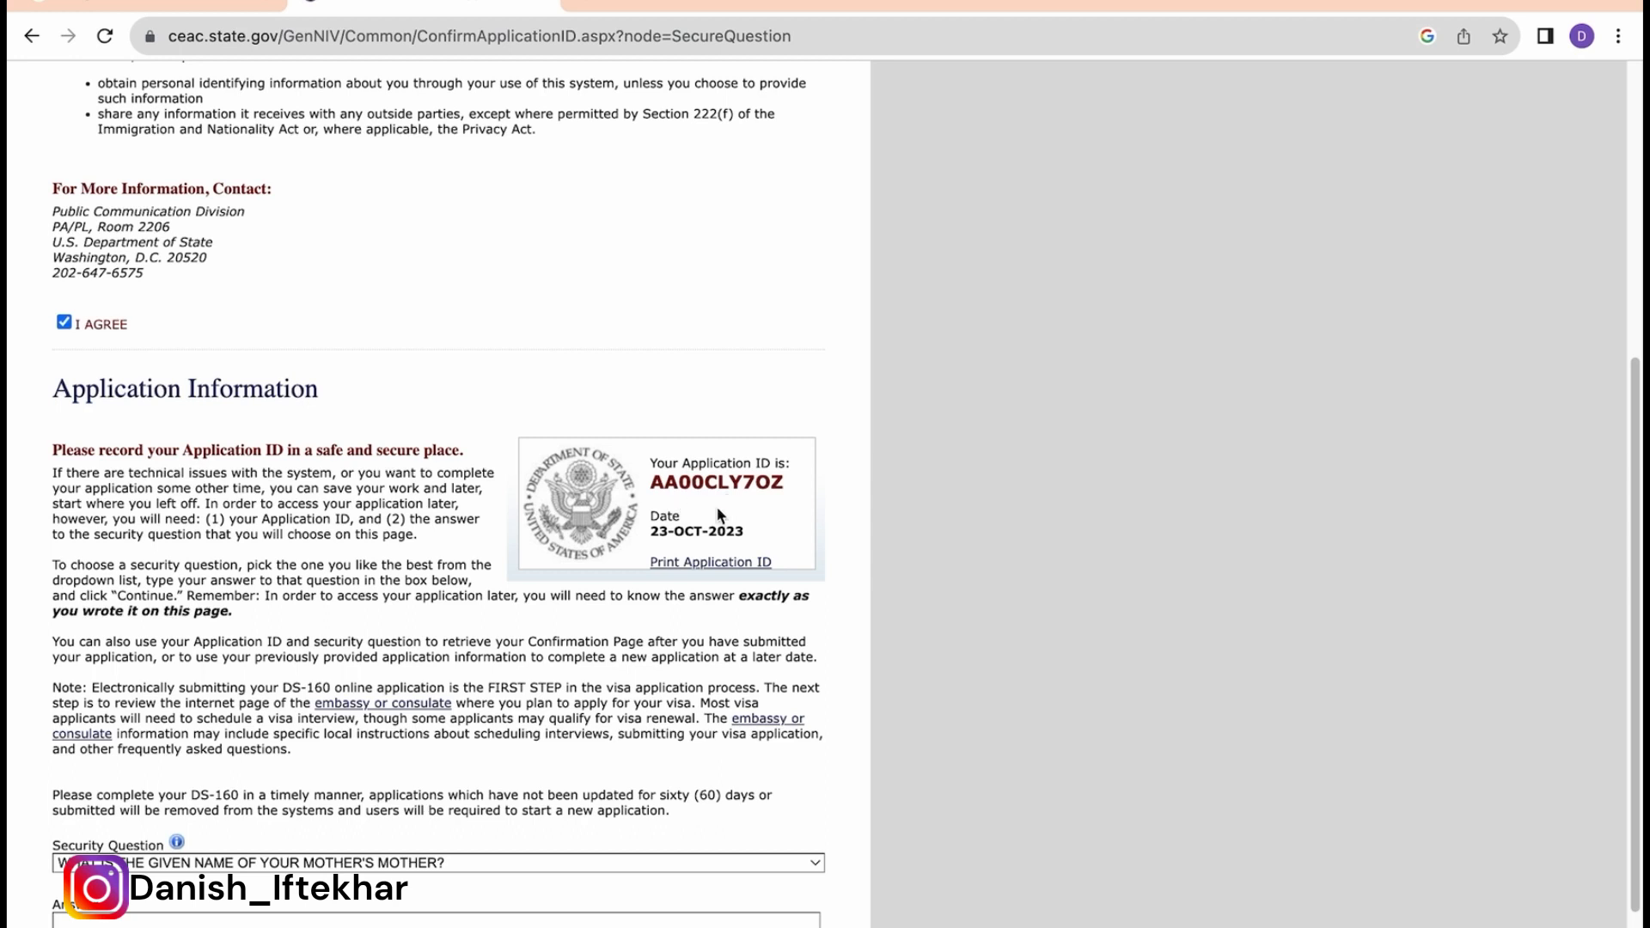
pyautogui.click(150, 476)
pyautogui.scroll(-2, 306, 479)
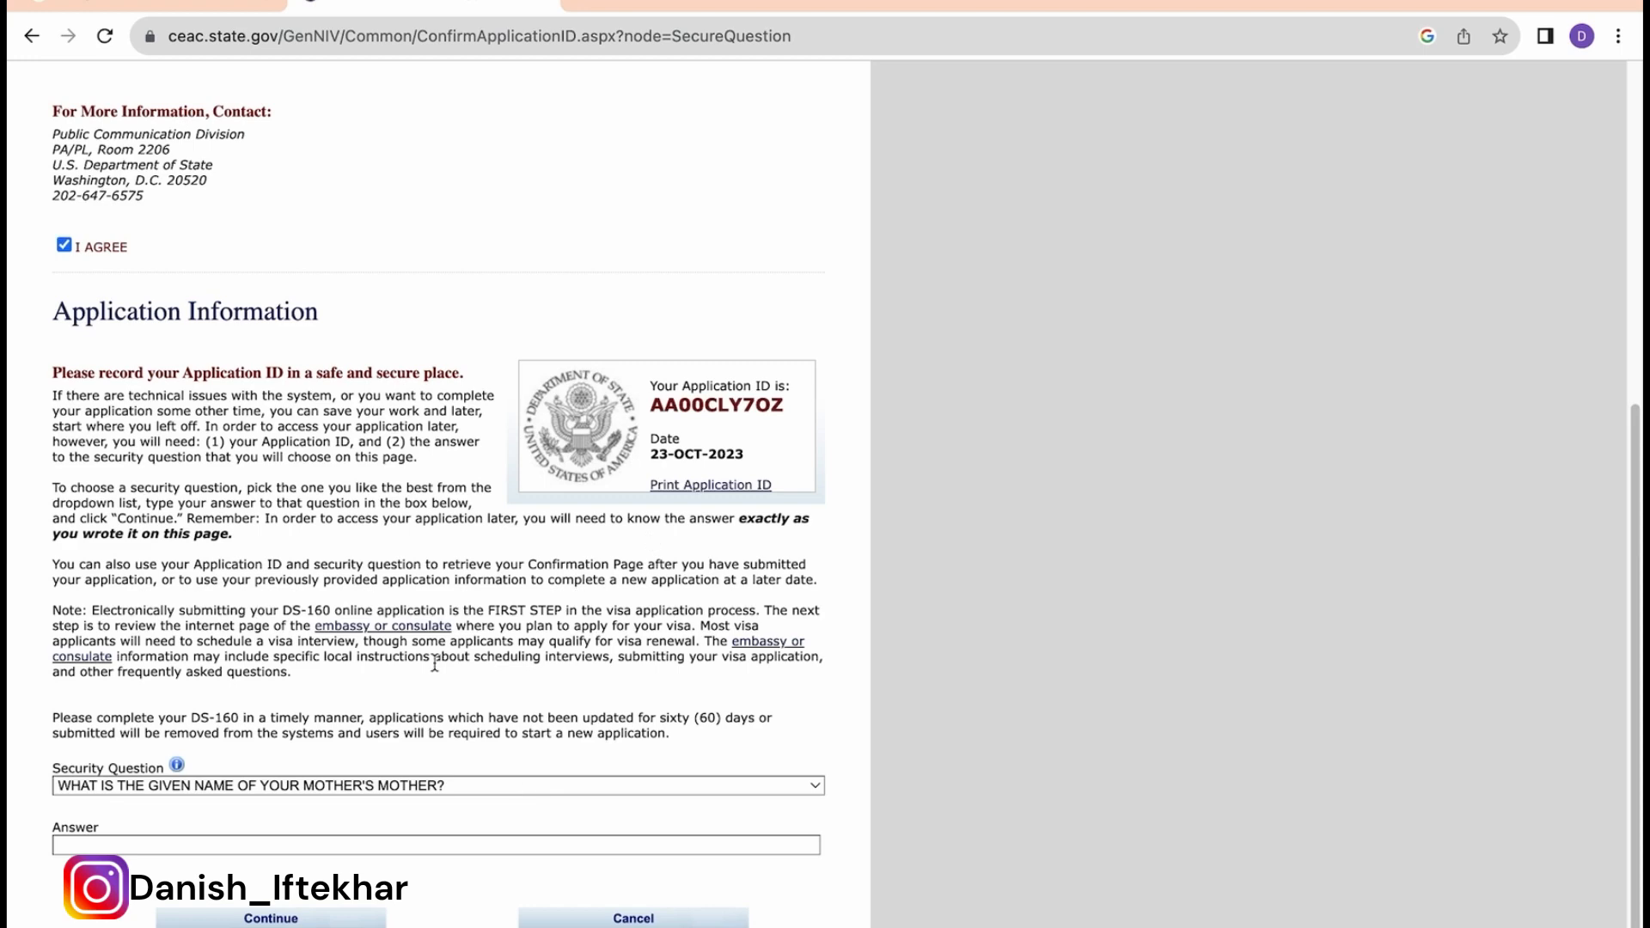
# Step: Pick the first-job city security question, enter an answer, and continue to the form
pyautogui.click(283, 786)
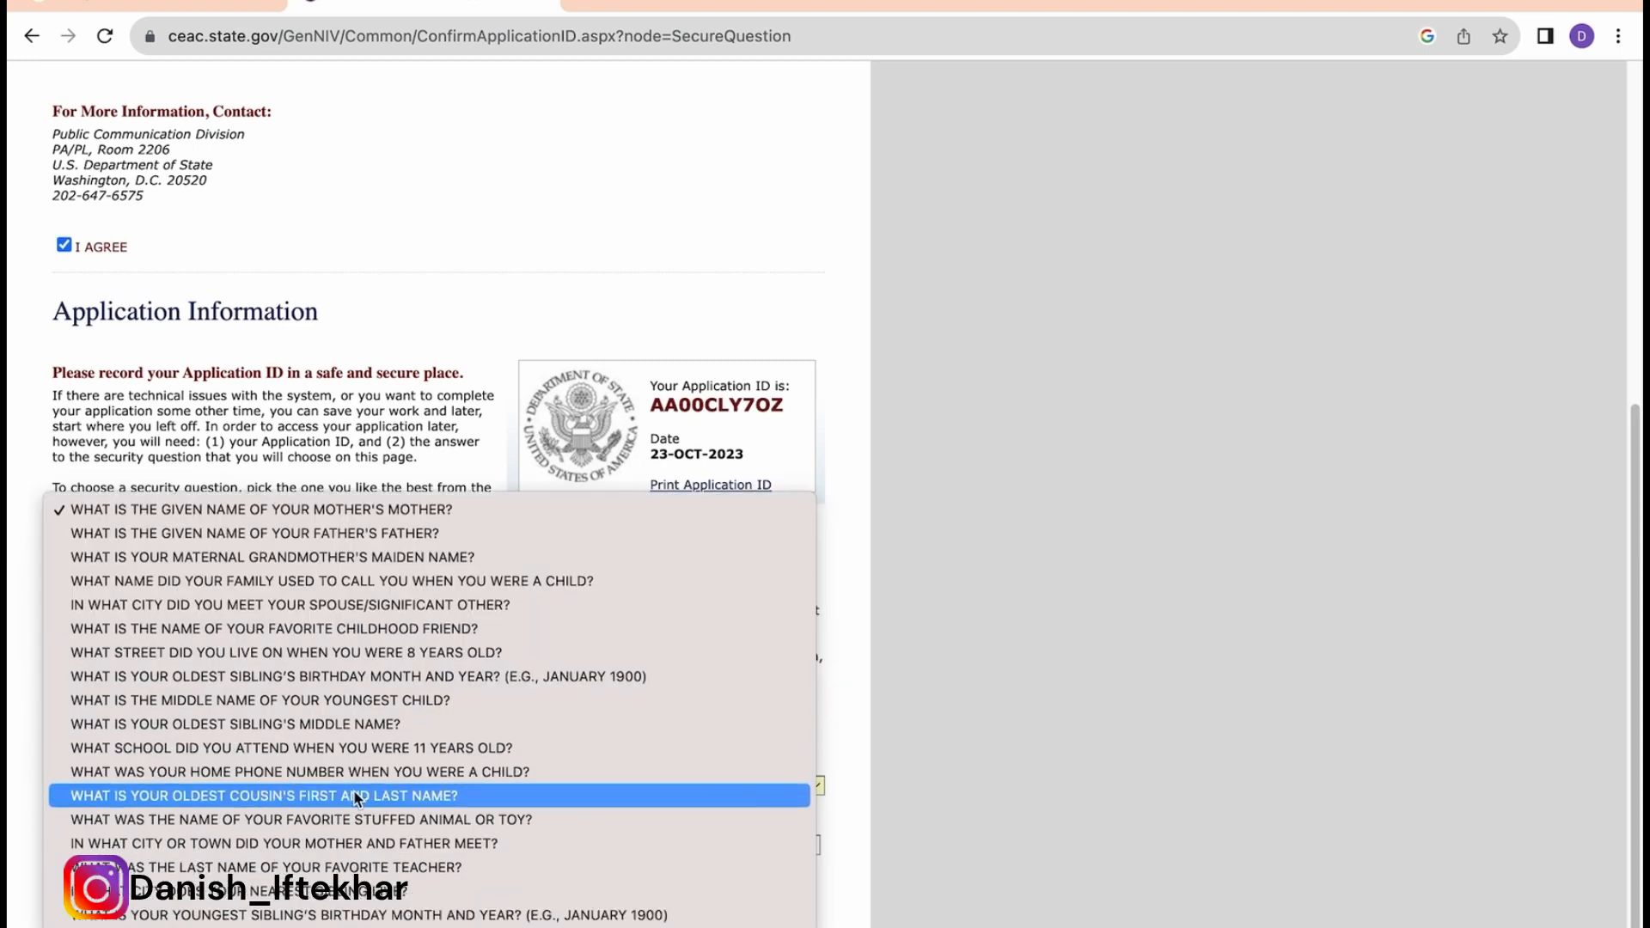
pyautogui.click(343, 927)
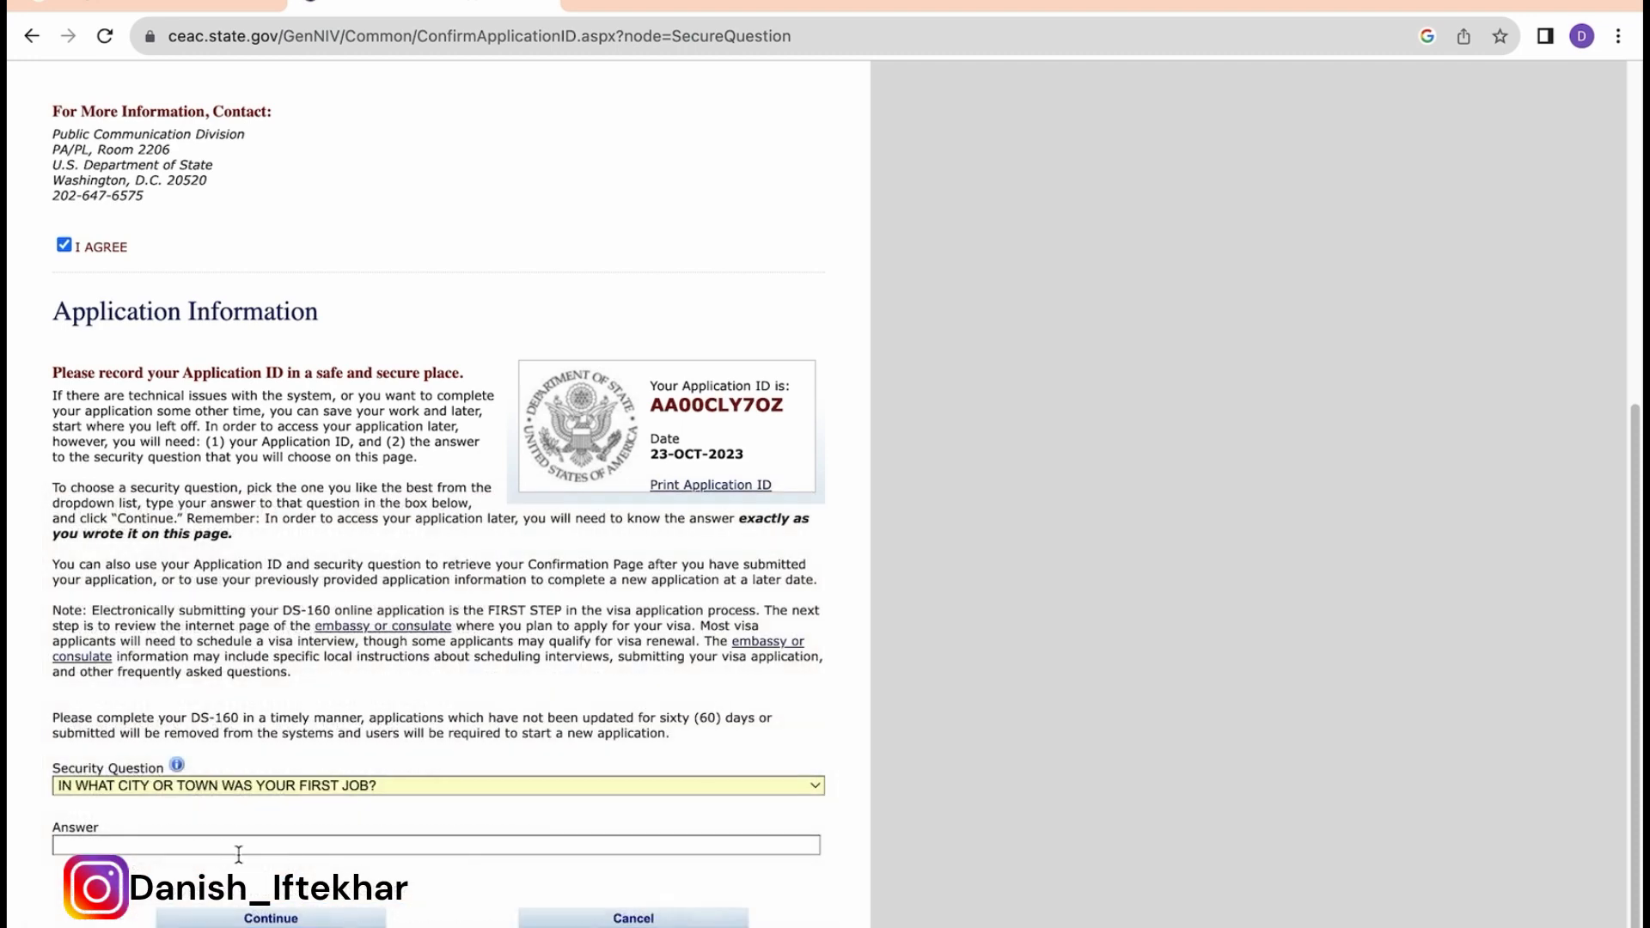
pyautogui.click(215, 846)
pyautogui.write('ABCD')
pyautogui.click(274, 918)
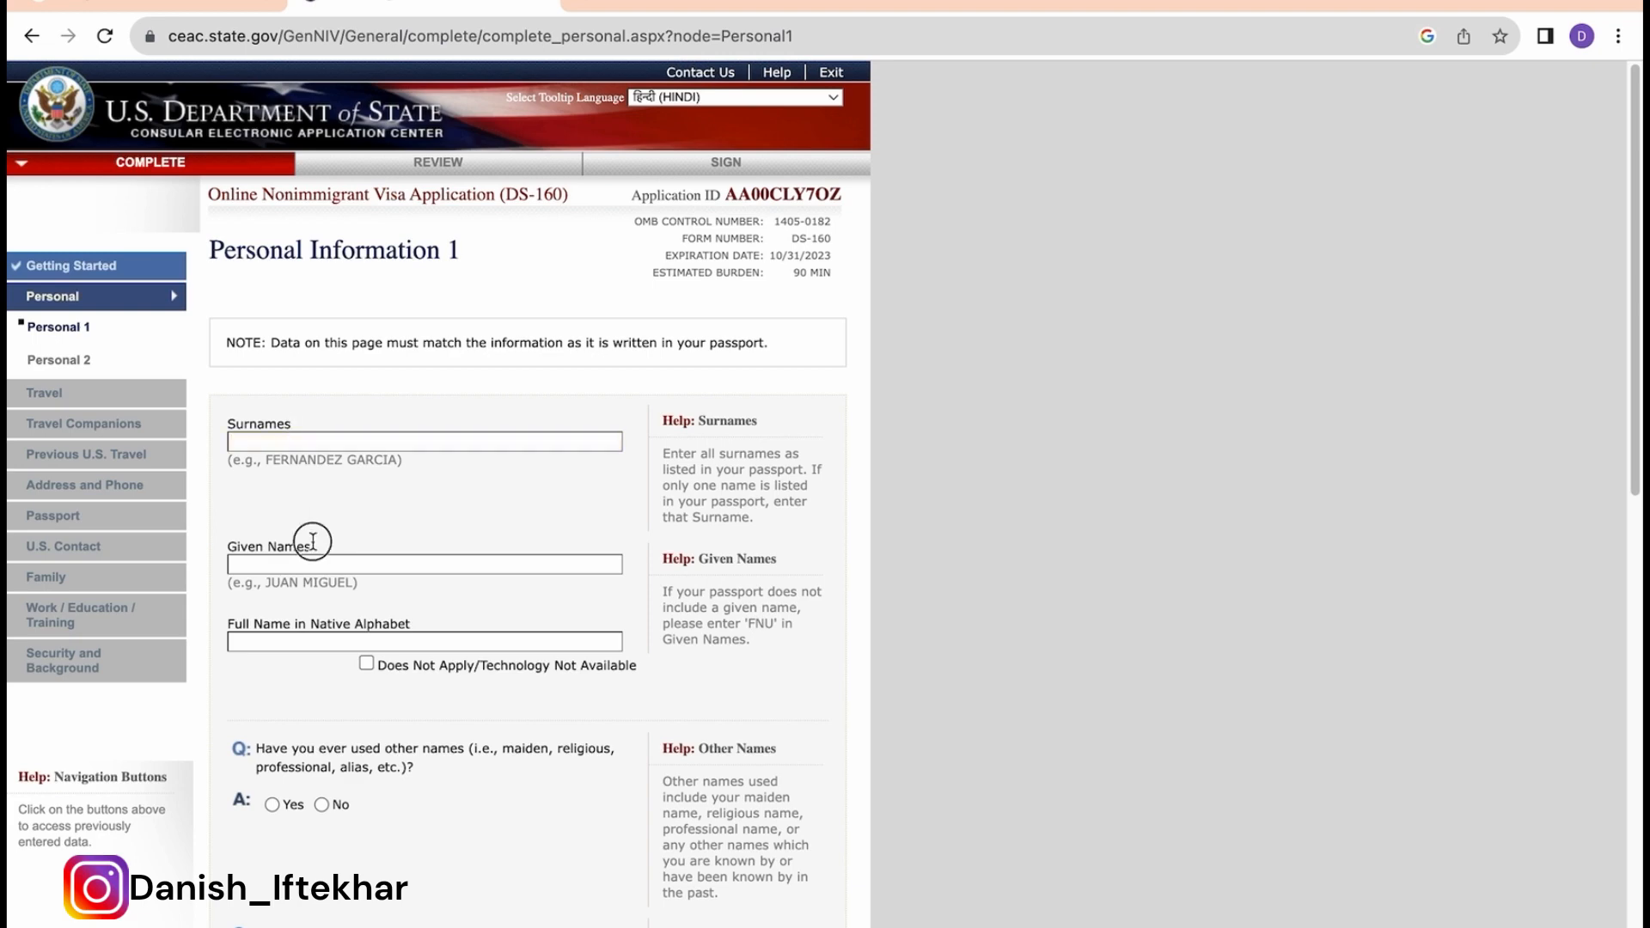
# Step: Enter the applicant's surname and given names; mark native-alphabet full name Does Not Apply
pyautogui.moveTo(312, 542); pyautogui.dragTo(230, 550)
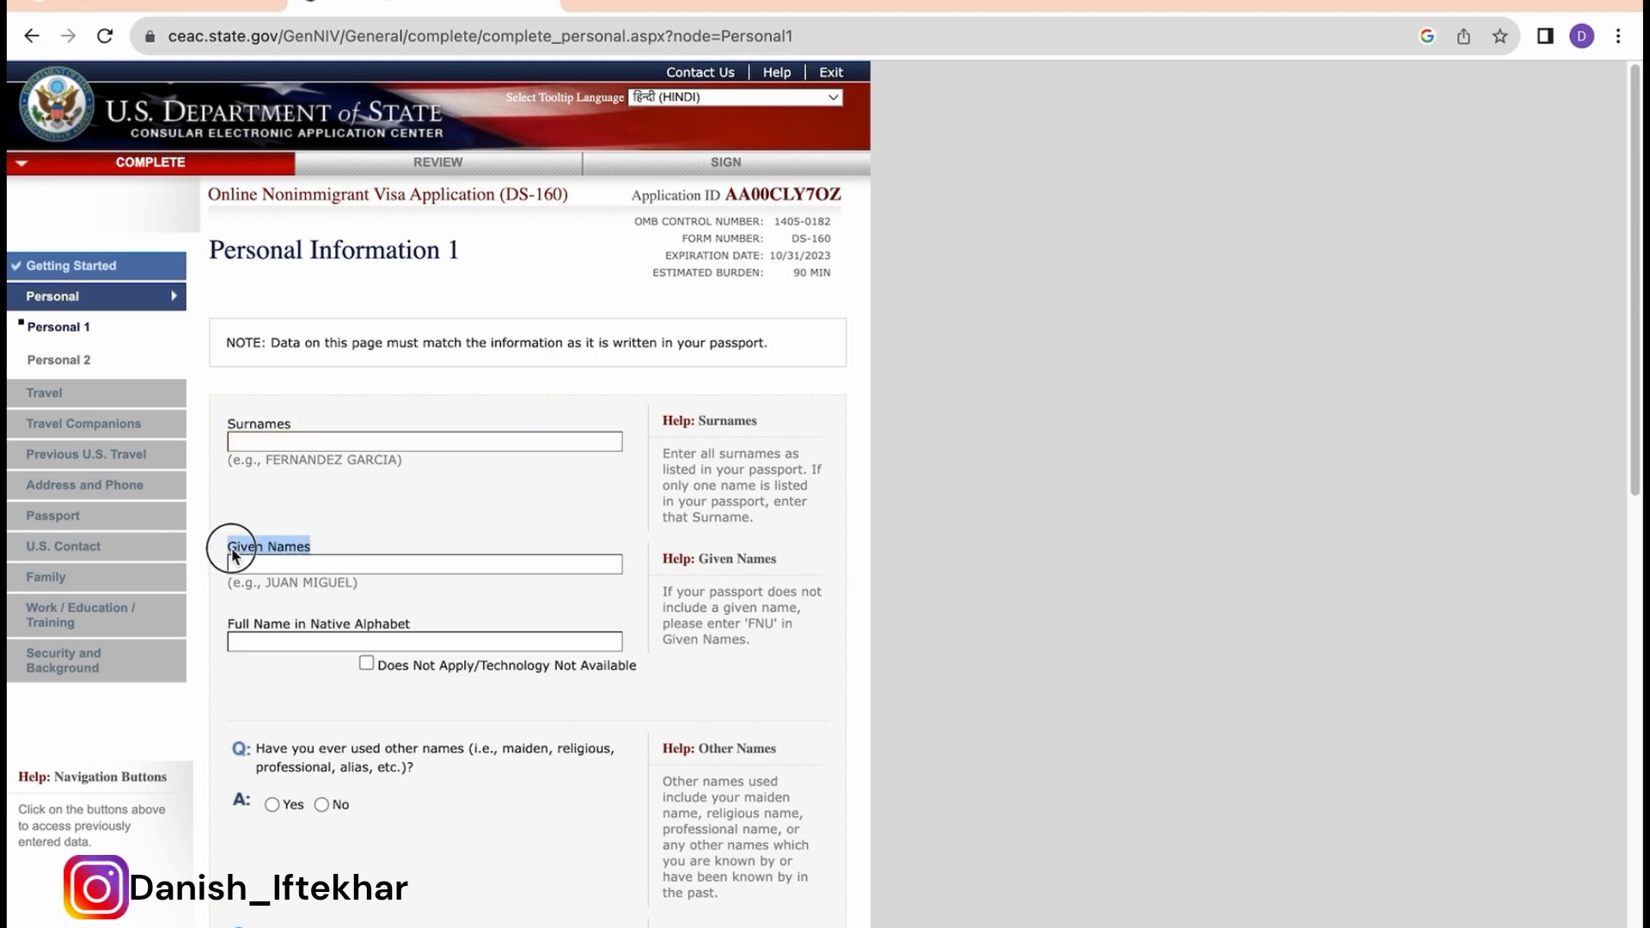
pyautogui.click(368, 522)
pyautogui.click(293, 442)
pyautogui.write('KHAN')
pyautogui.write('SHAH')
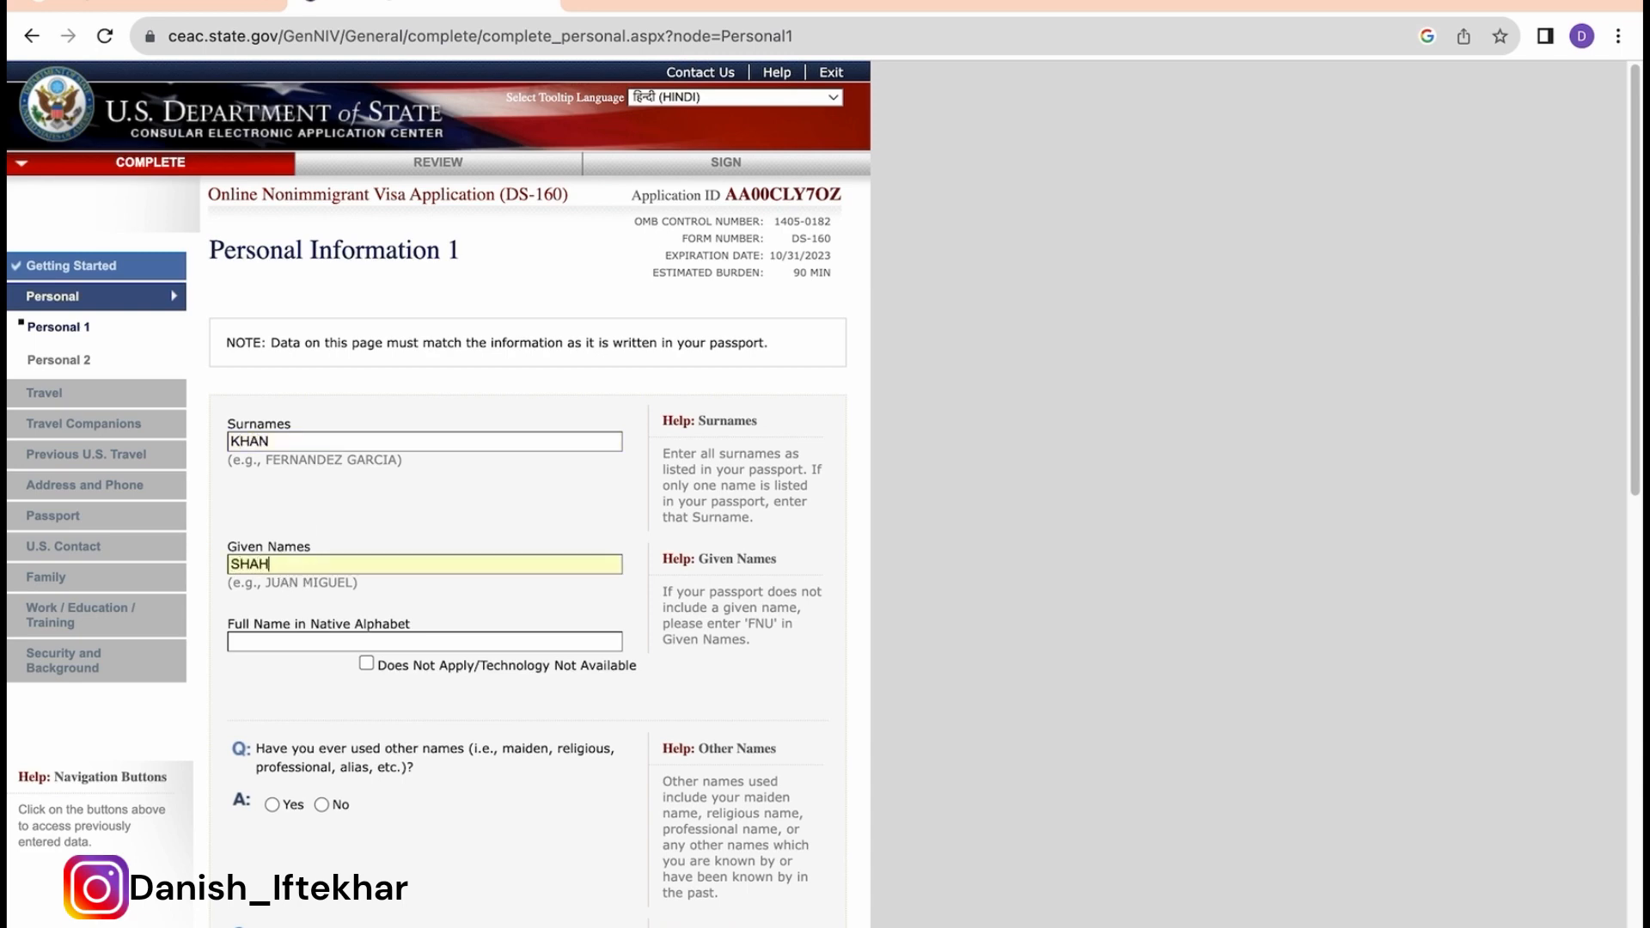
pyautogui.write(' RUKH')
pyautogui.moveTo(756, 519); pyautogui.dragTo(663, 460)
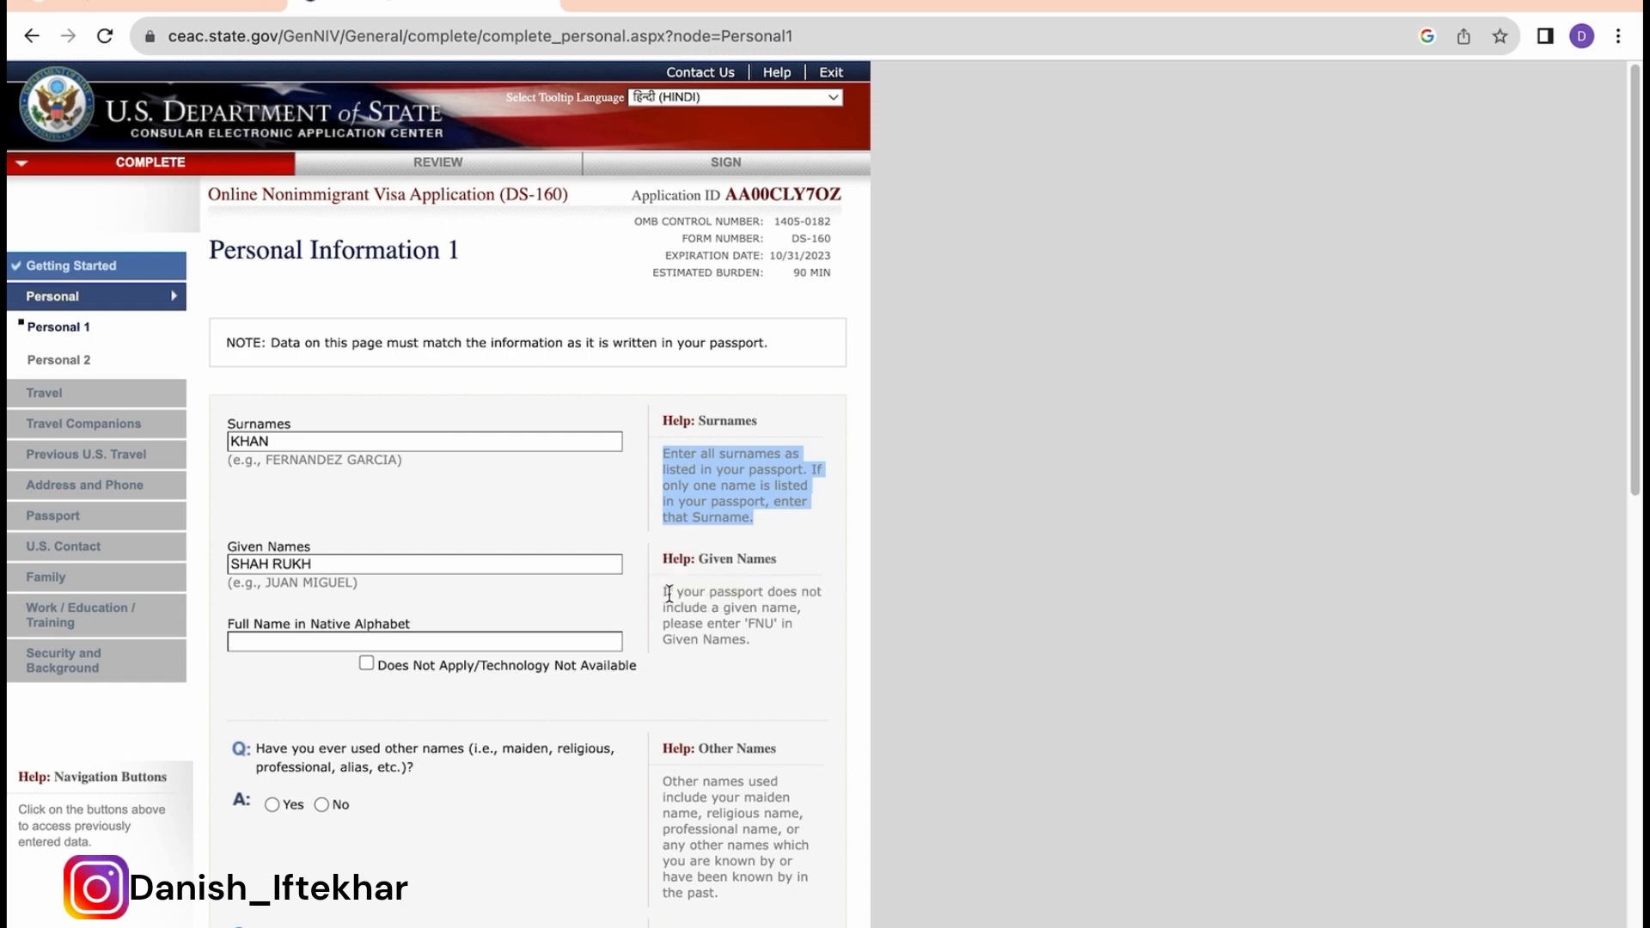
pyautogui.moveTo(665, 592); pyautogui.dragTo(755, 640)
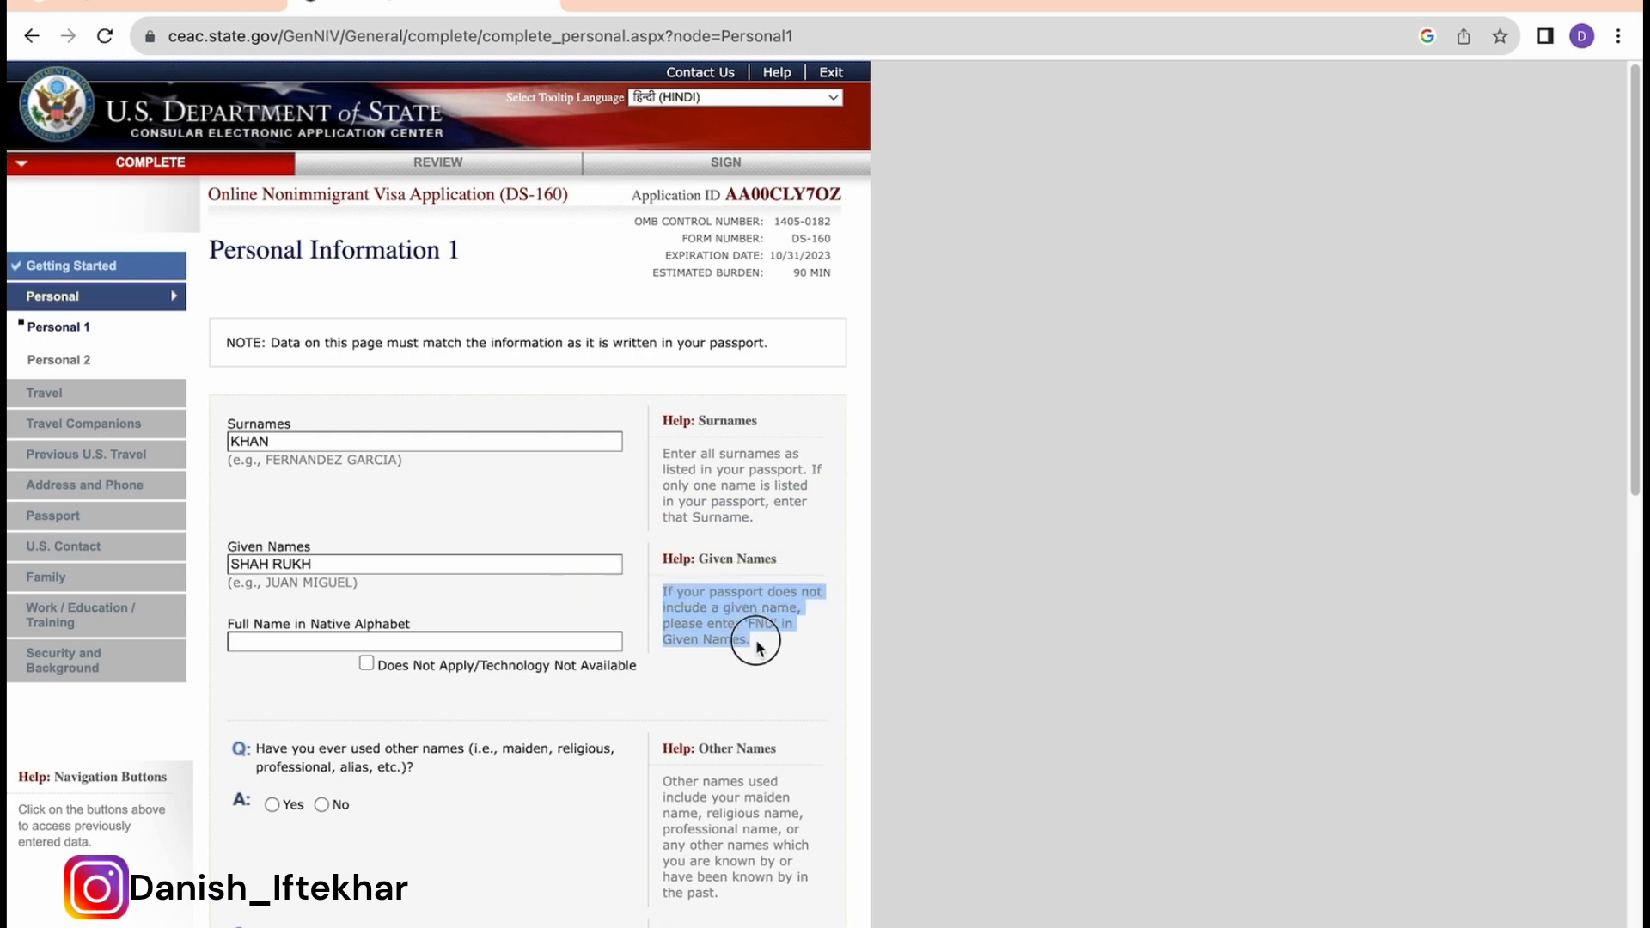
pyautogui.click(472, 570)
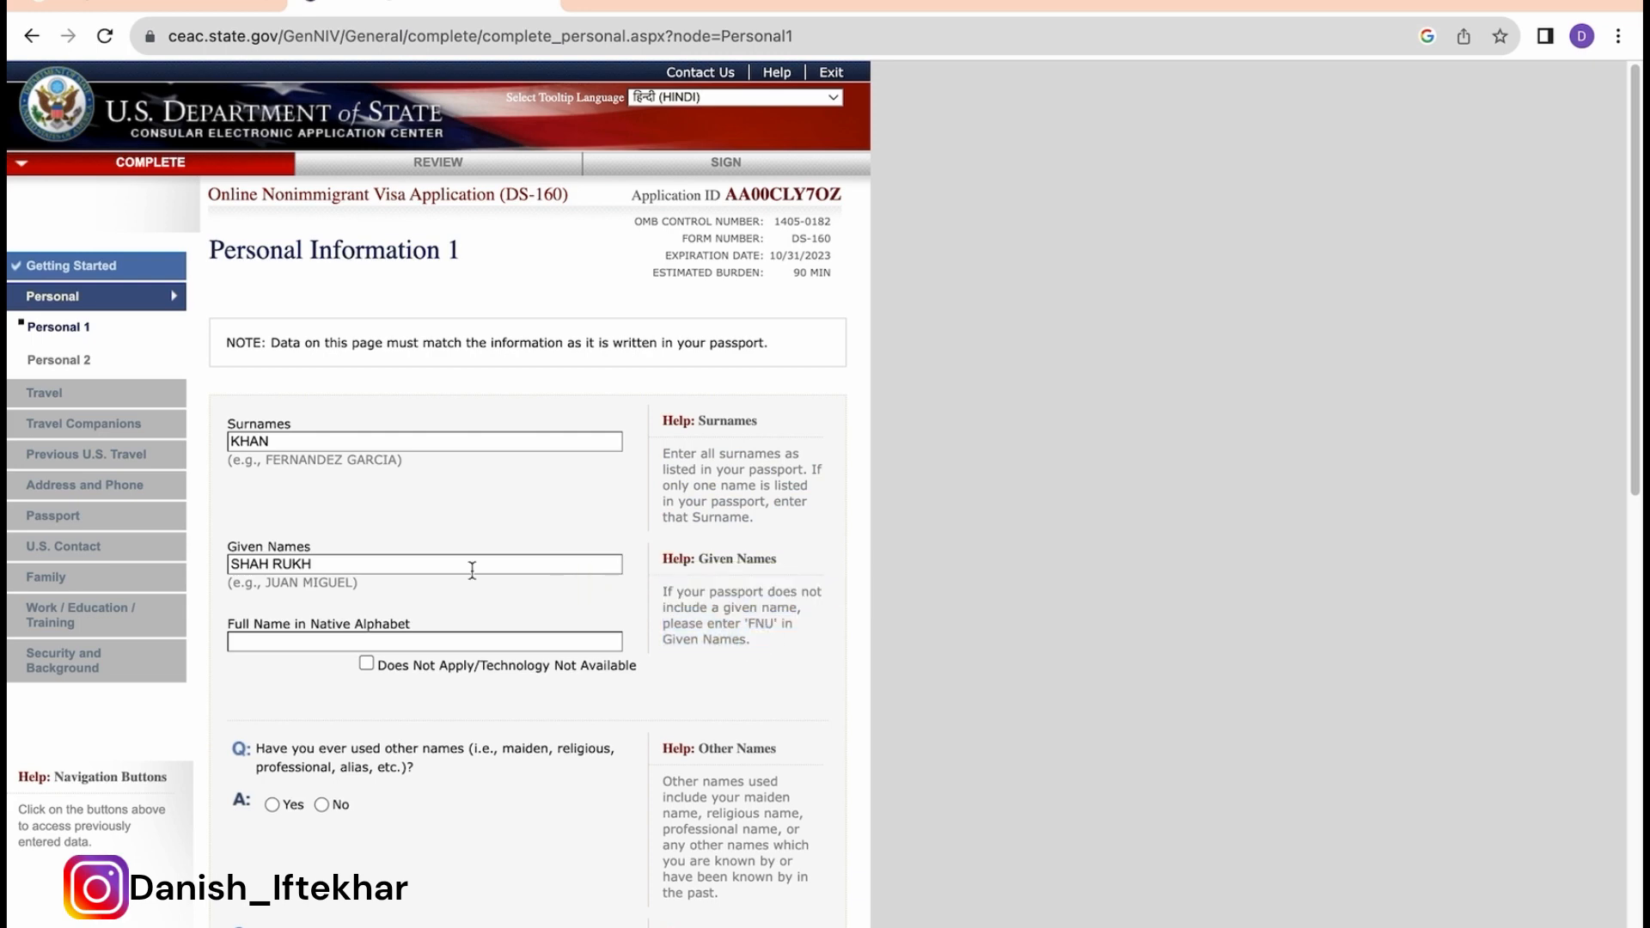
pyautogui.click(366, 663)
pyautogui.scroll(-3, 473, 710)
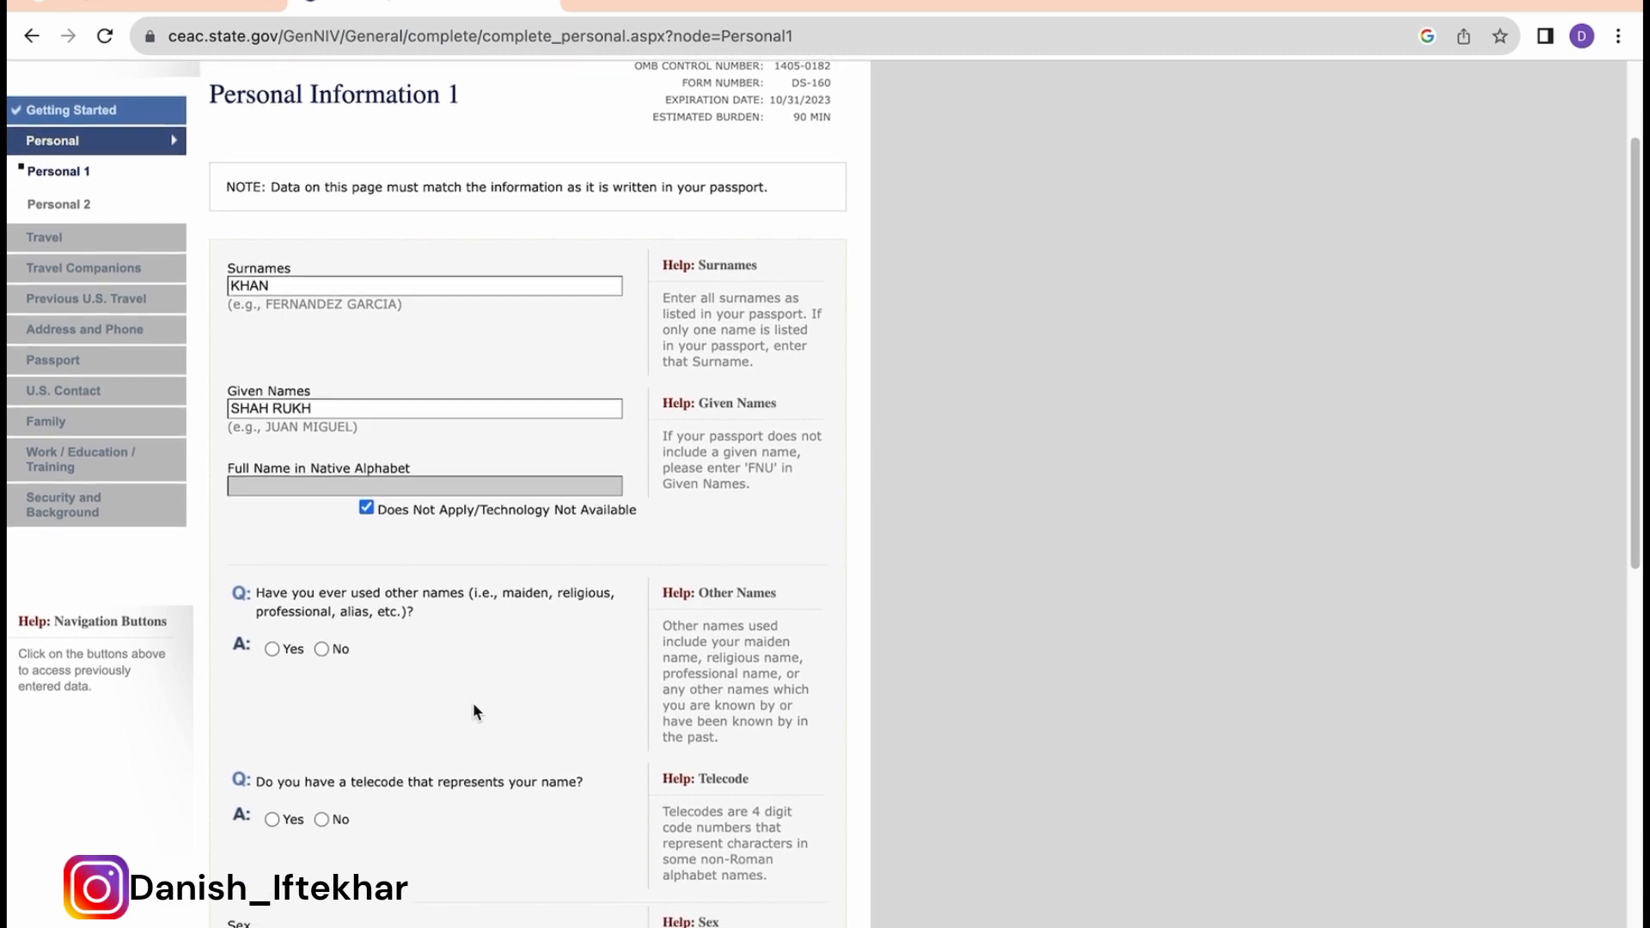
# Step: Answer the other-names question and answer No to having a name telecode
pyautogui.scroll(2, 472, 703)
pyautogui.click(335, 740)
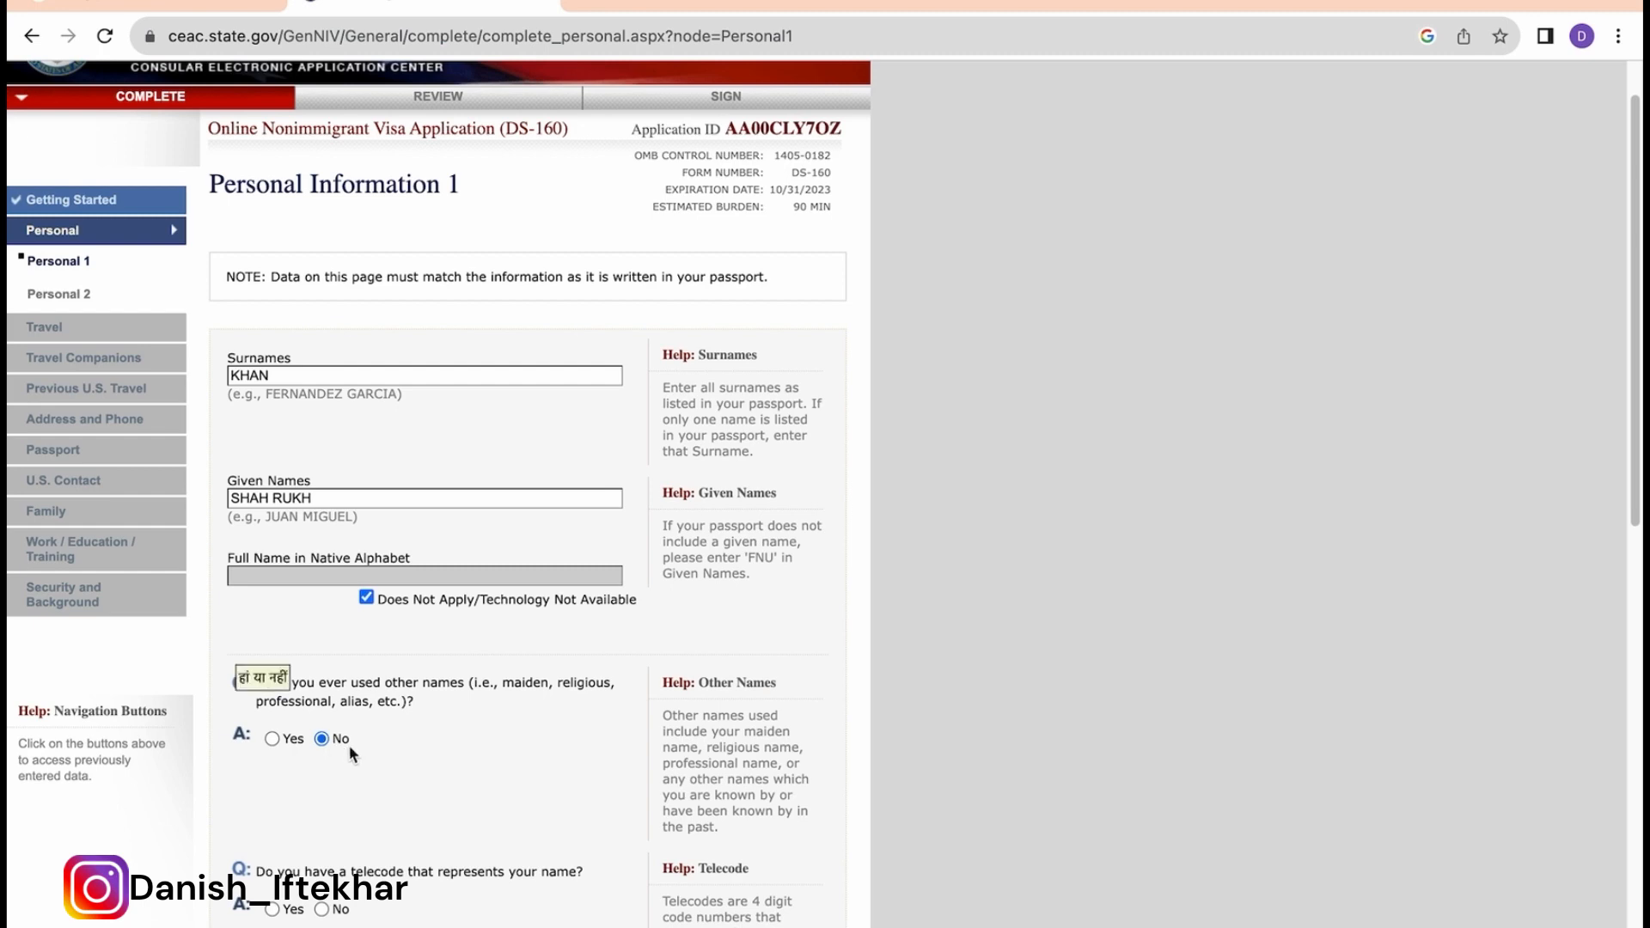
pyautogui.click(272, 739)
pyautogui.click(305, 720)
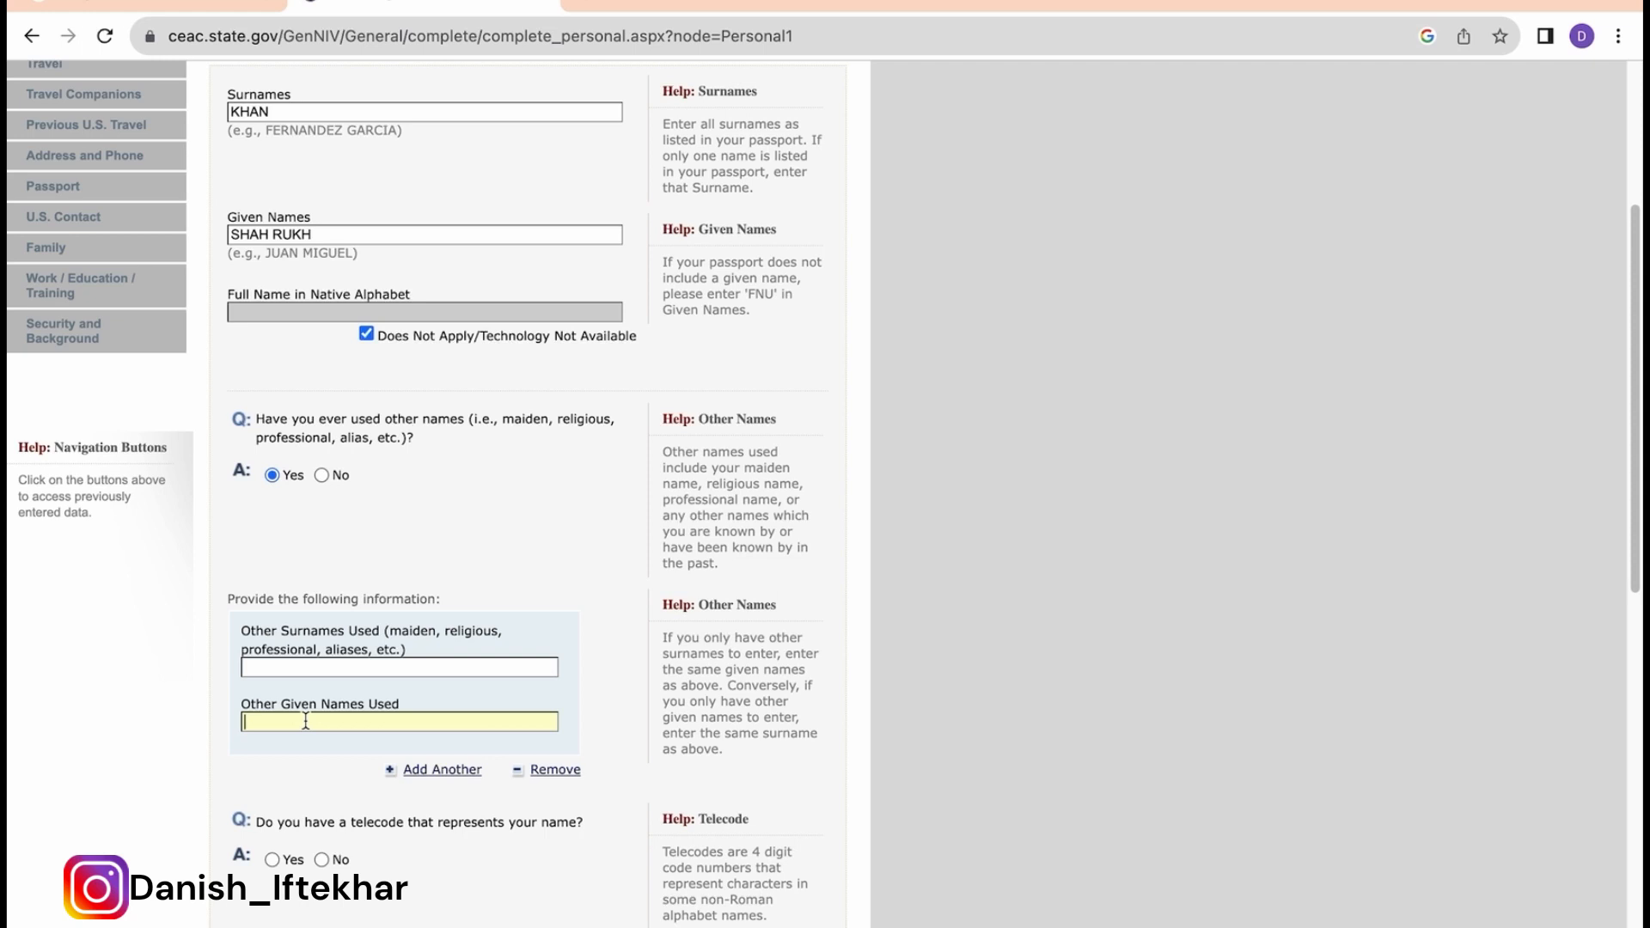
pyautogui.scroll(-2, 307, 723)
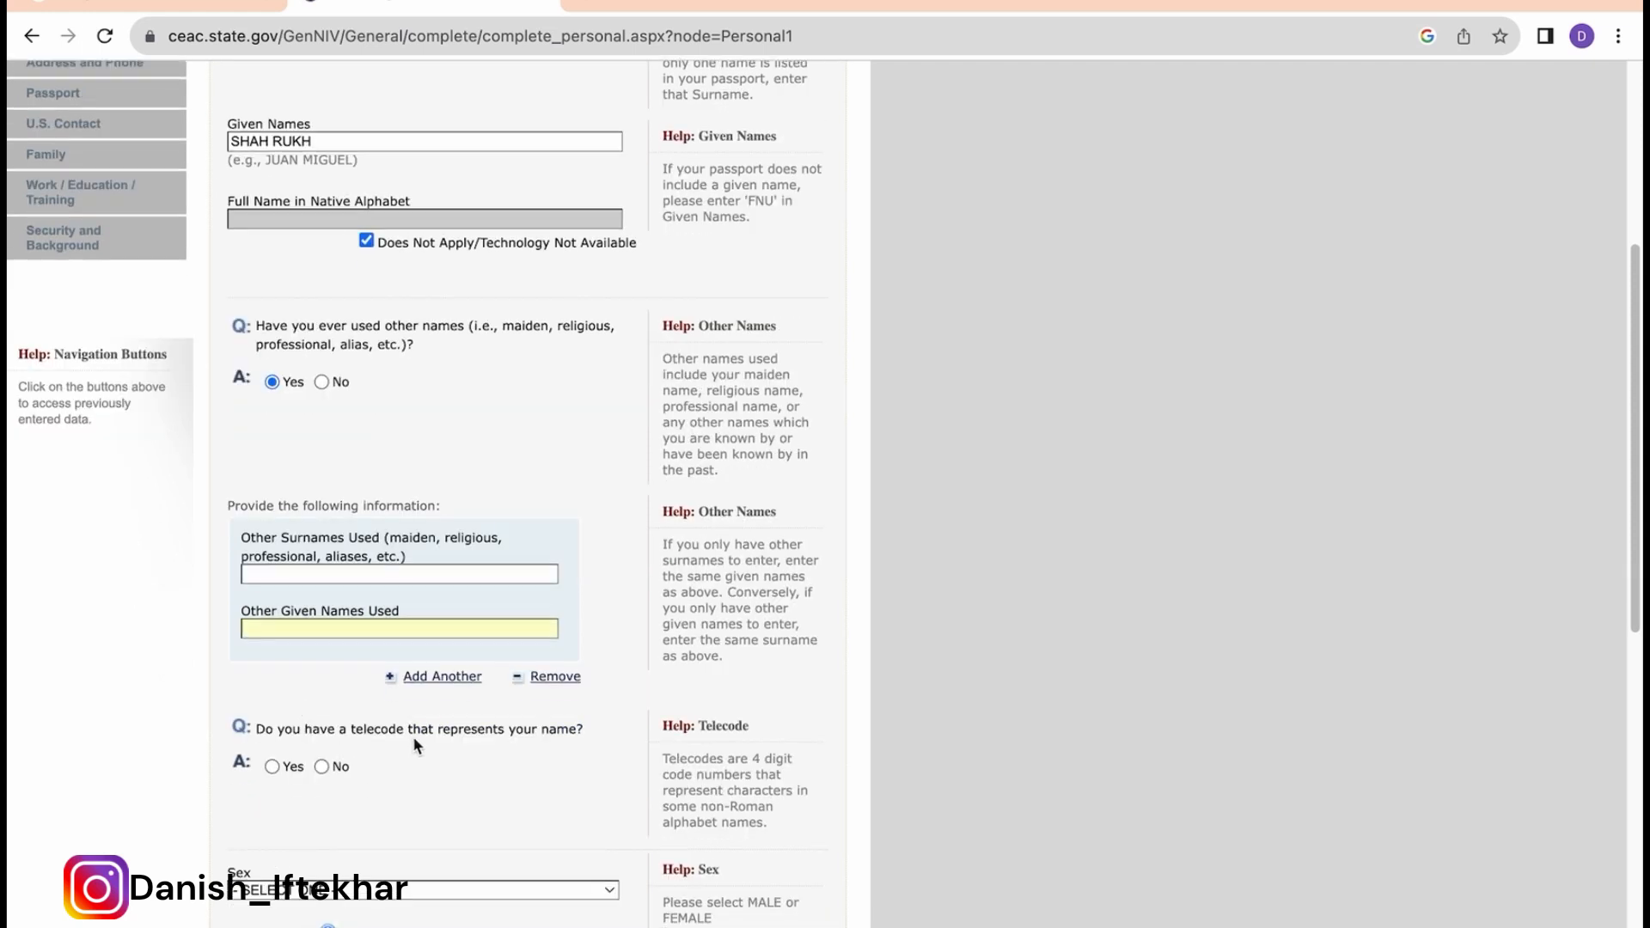
pyautogui.click(322, 769)
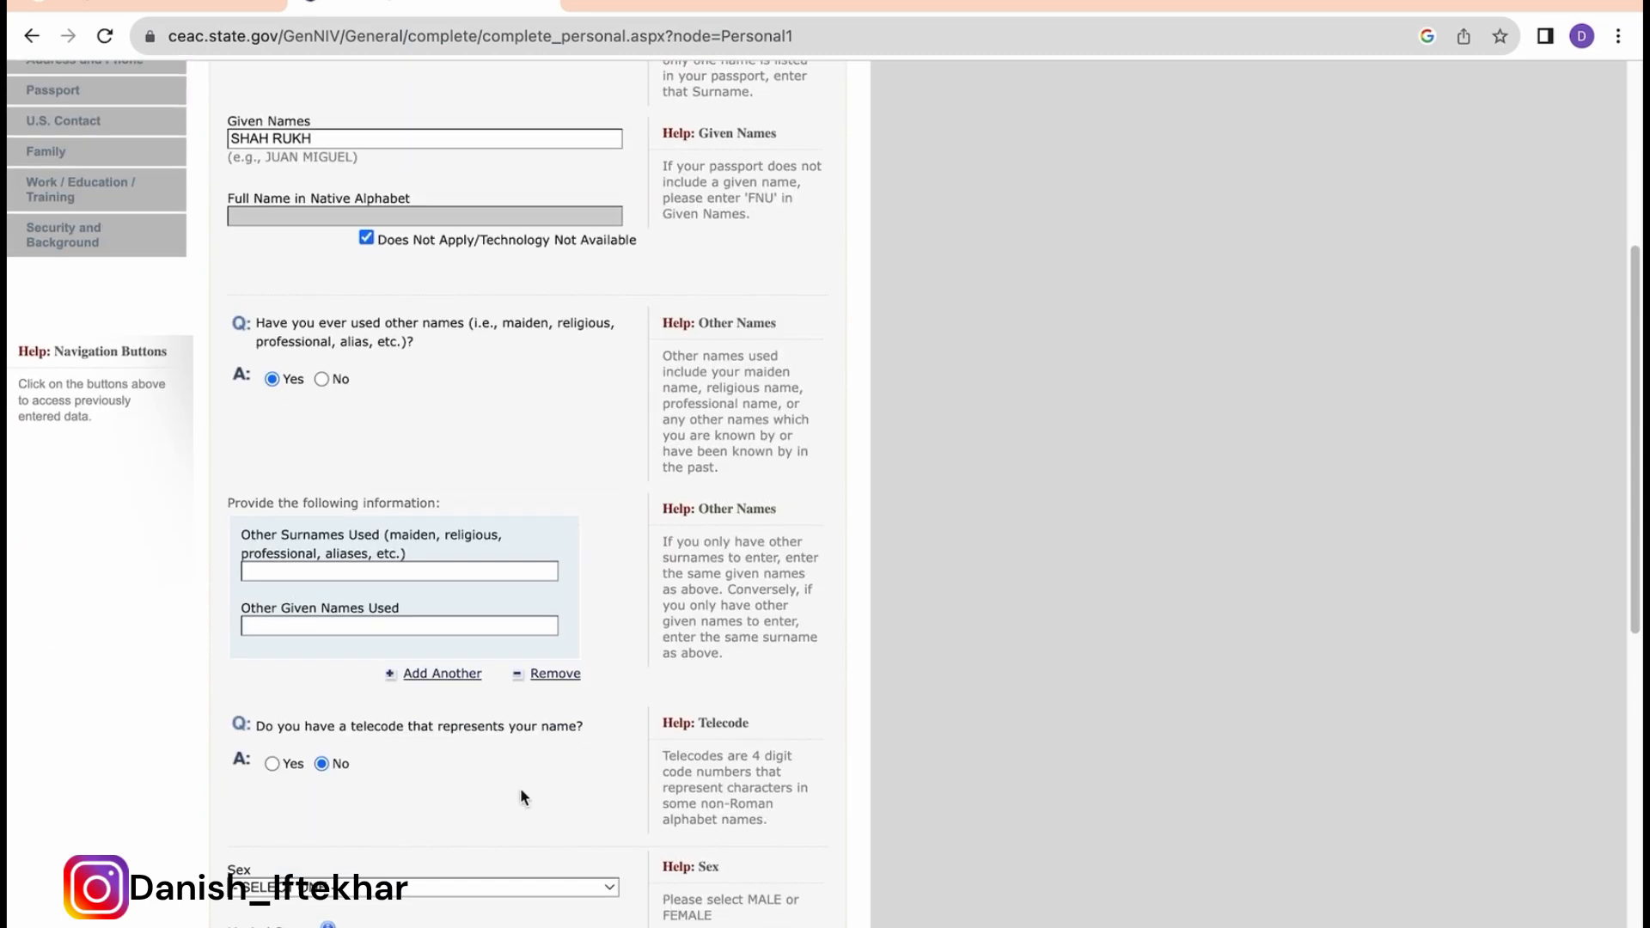
pyautogui.scroll(-4, 519, 795)
# Step: Set sex to MALE, marital status to SINGLE, and enter the birth date
pyautogui.click(535, 692)
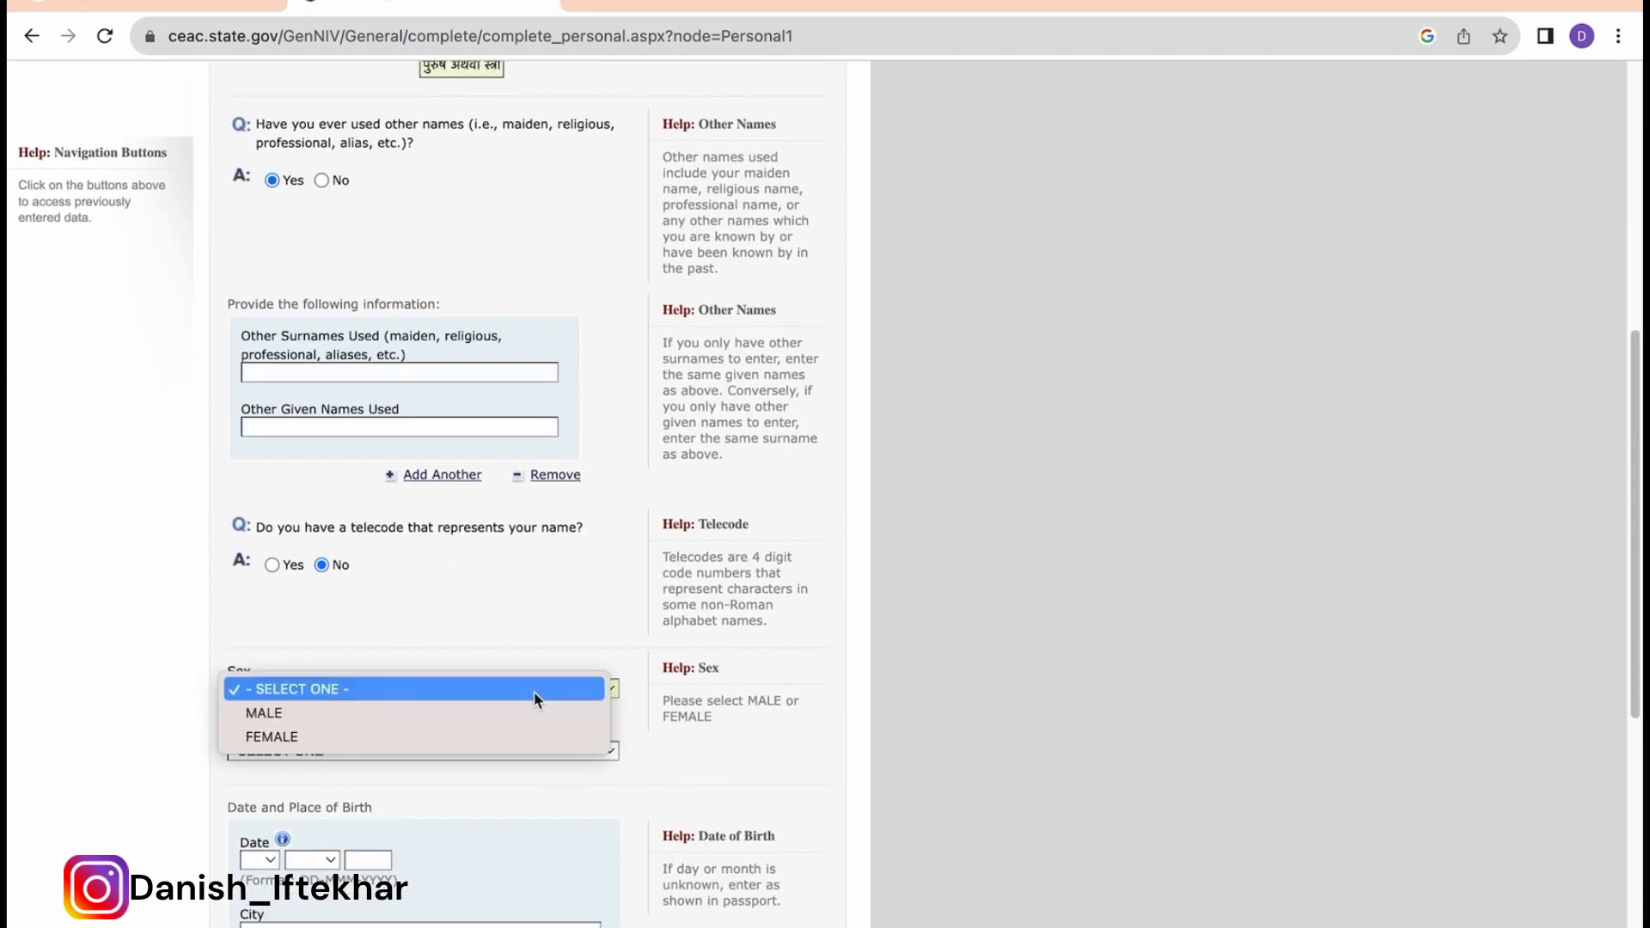
pyautogui.click(532, 712)
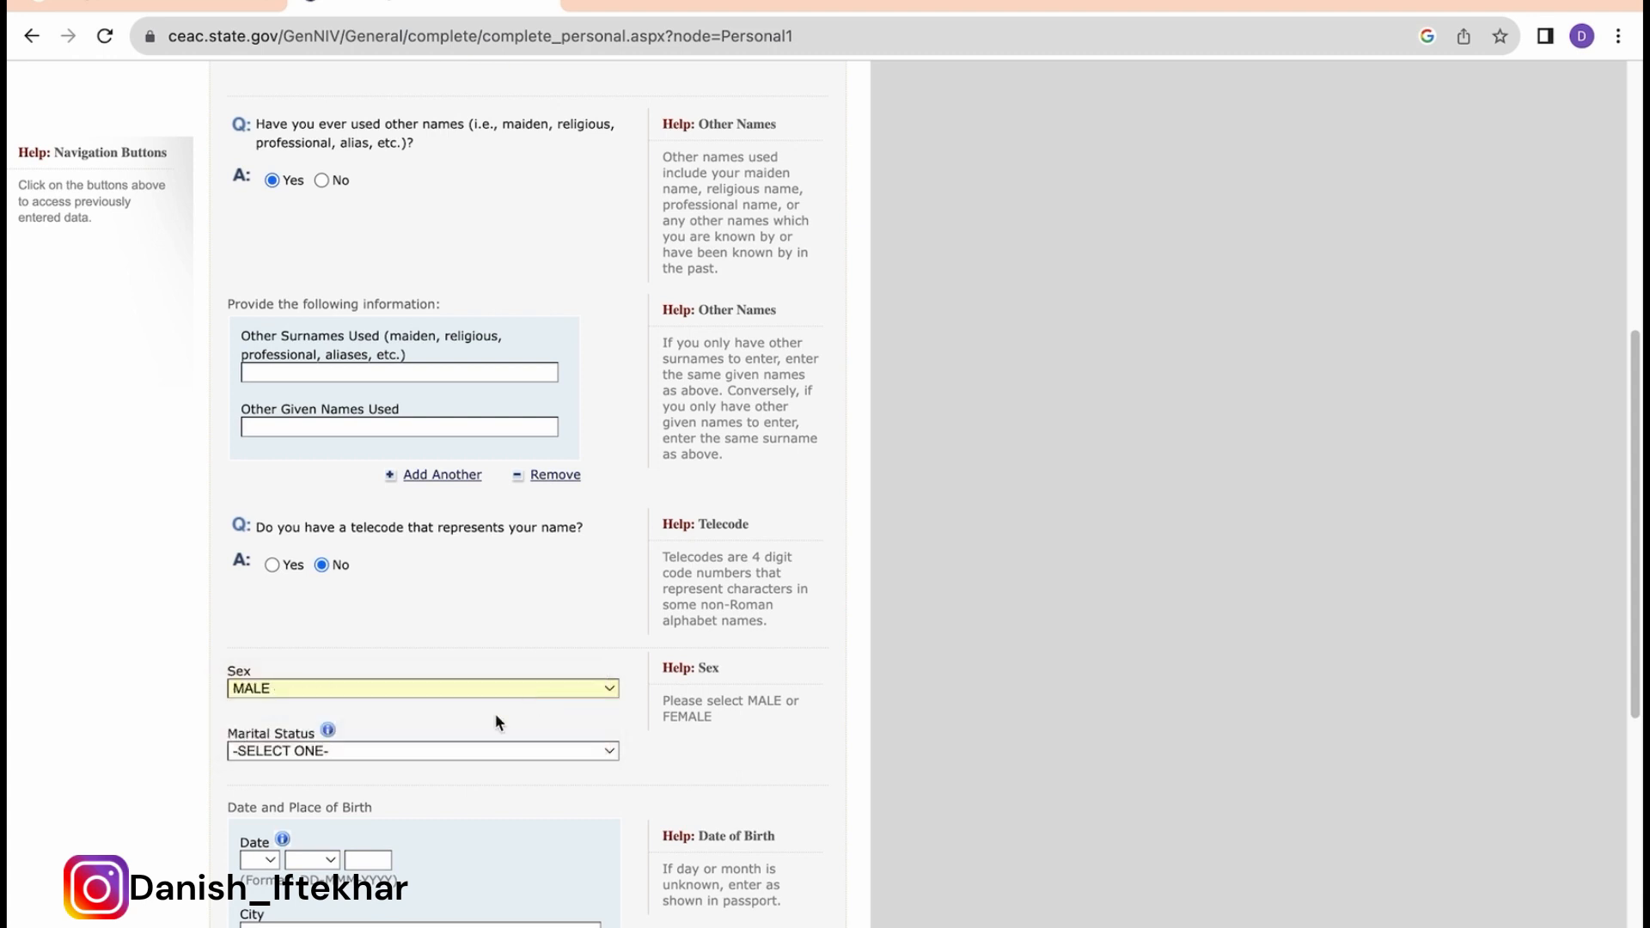
pyautogui.click(436, 760)
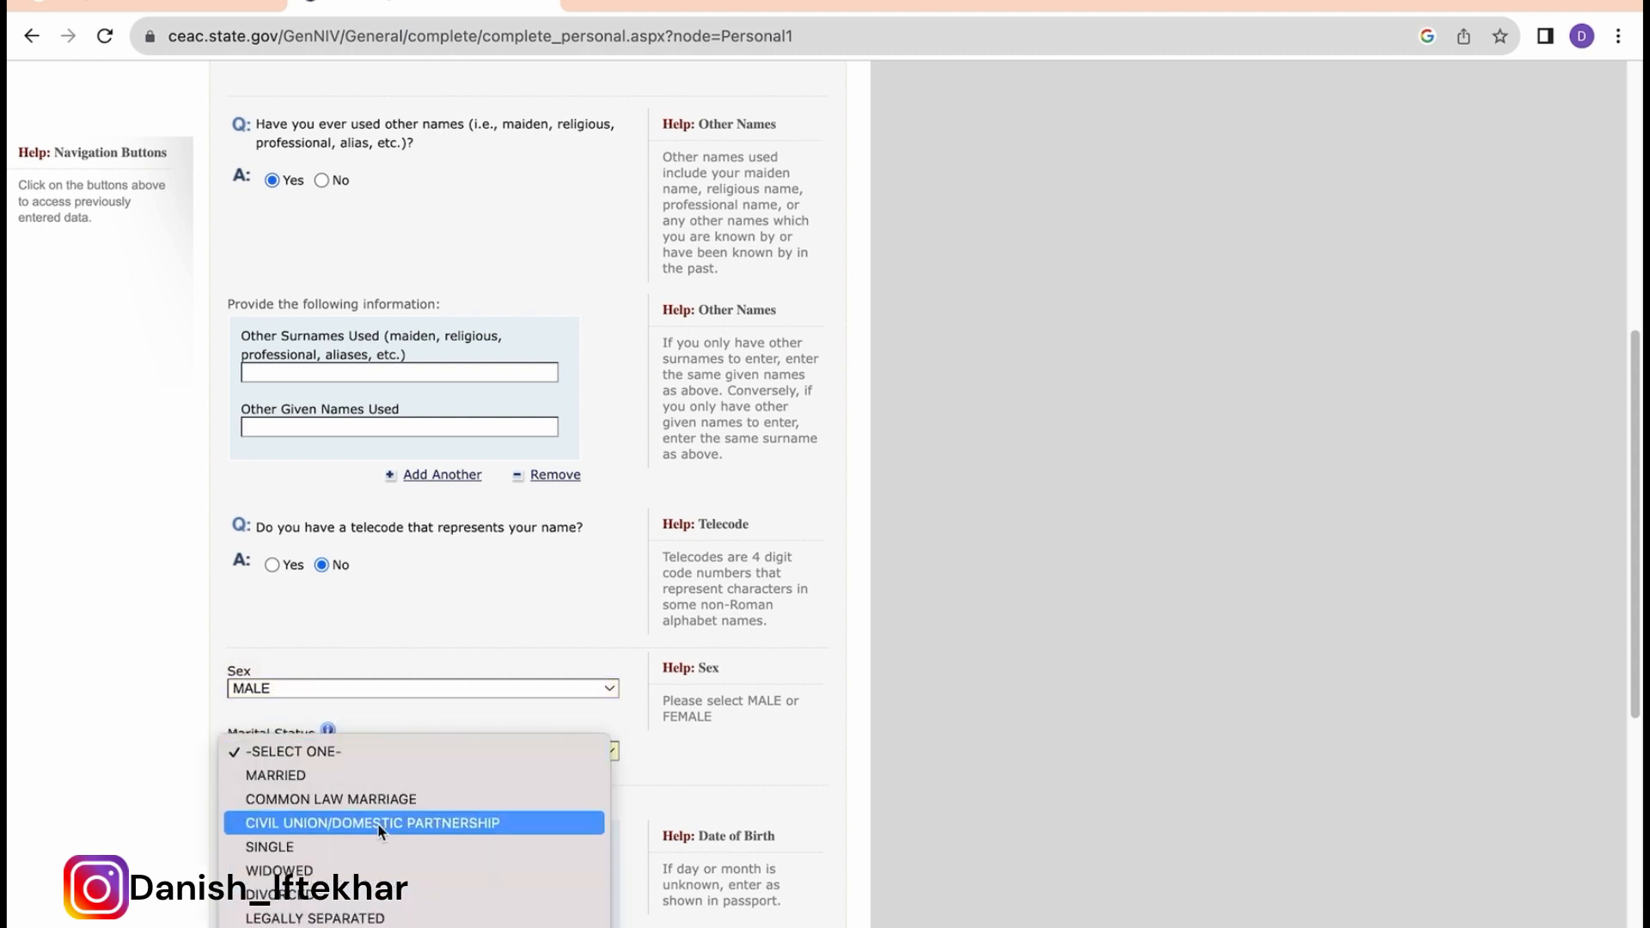
pyautogui.click(357, 846)
pyautogui.scroll(-4, 473, 607)
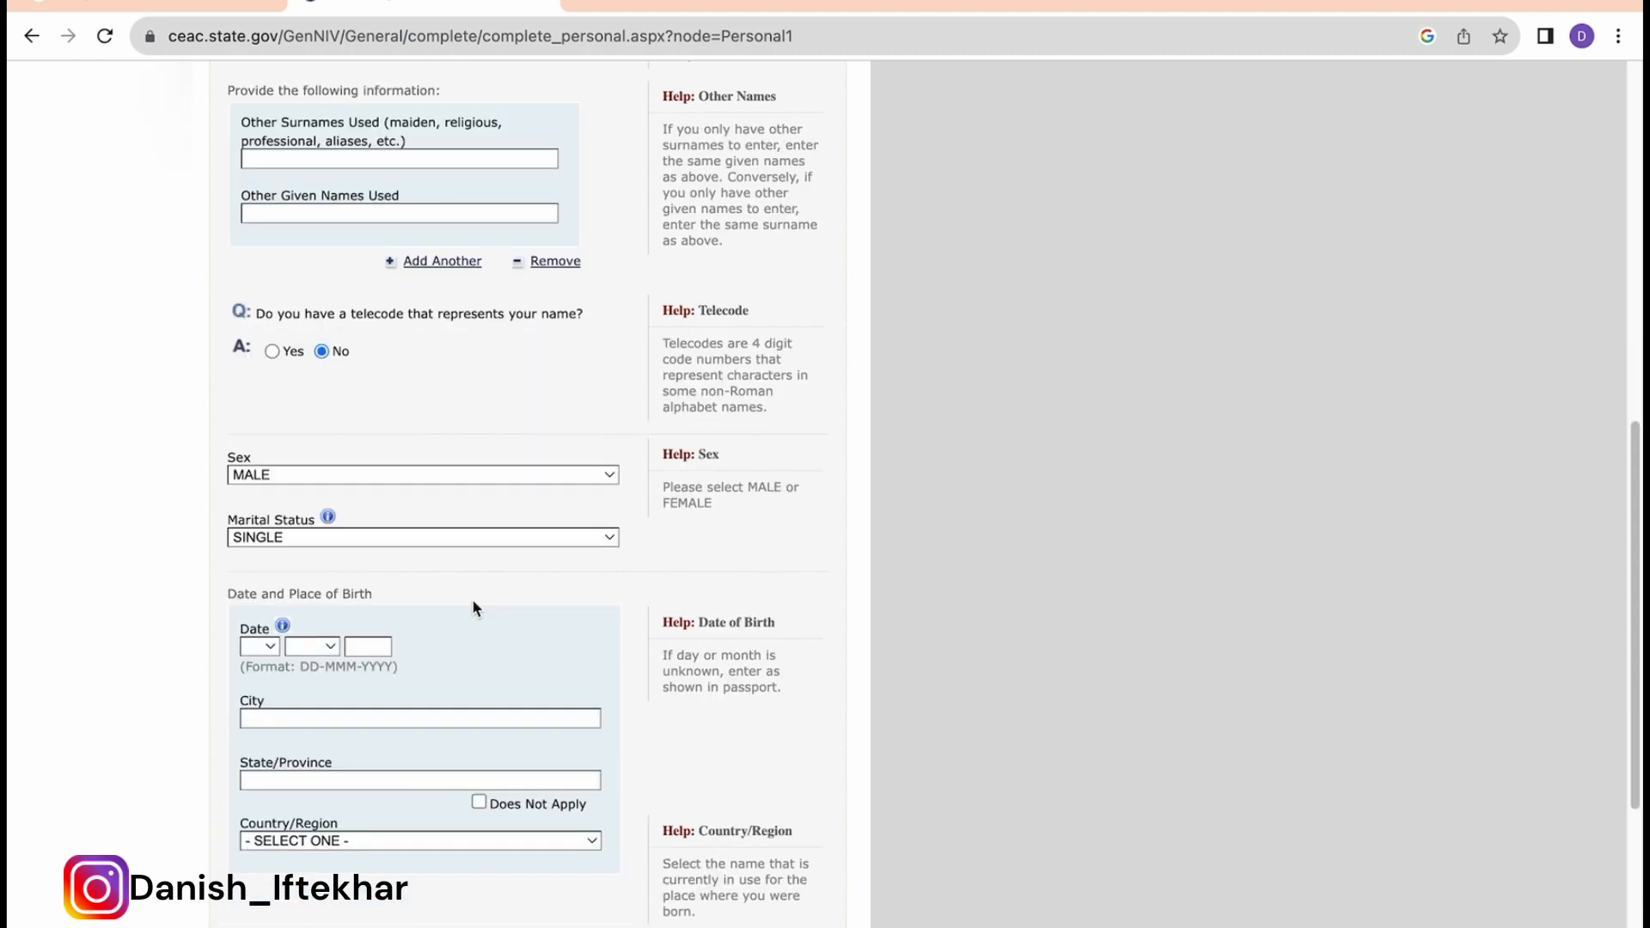
pyautogui.click(273, 647)
pyautogui.write('10')
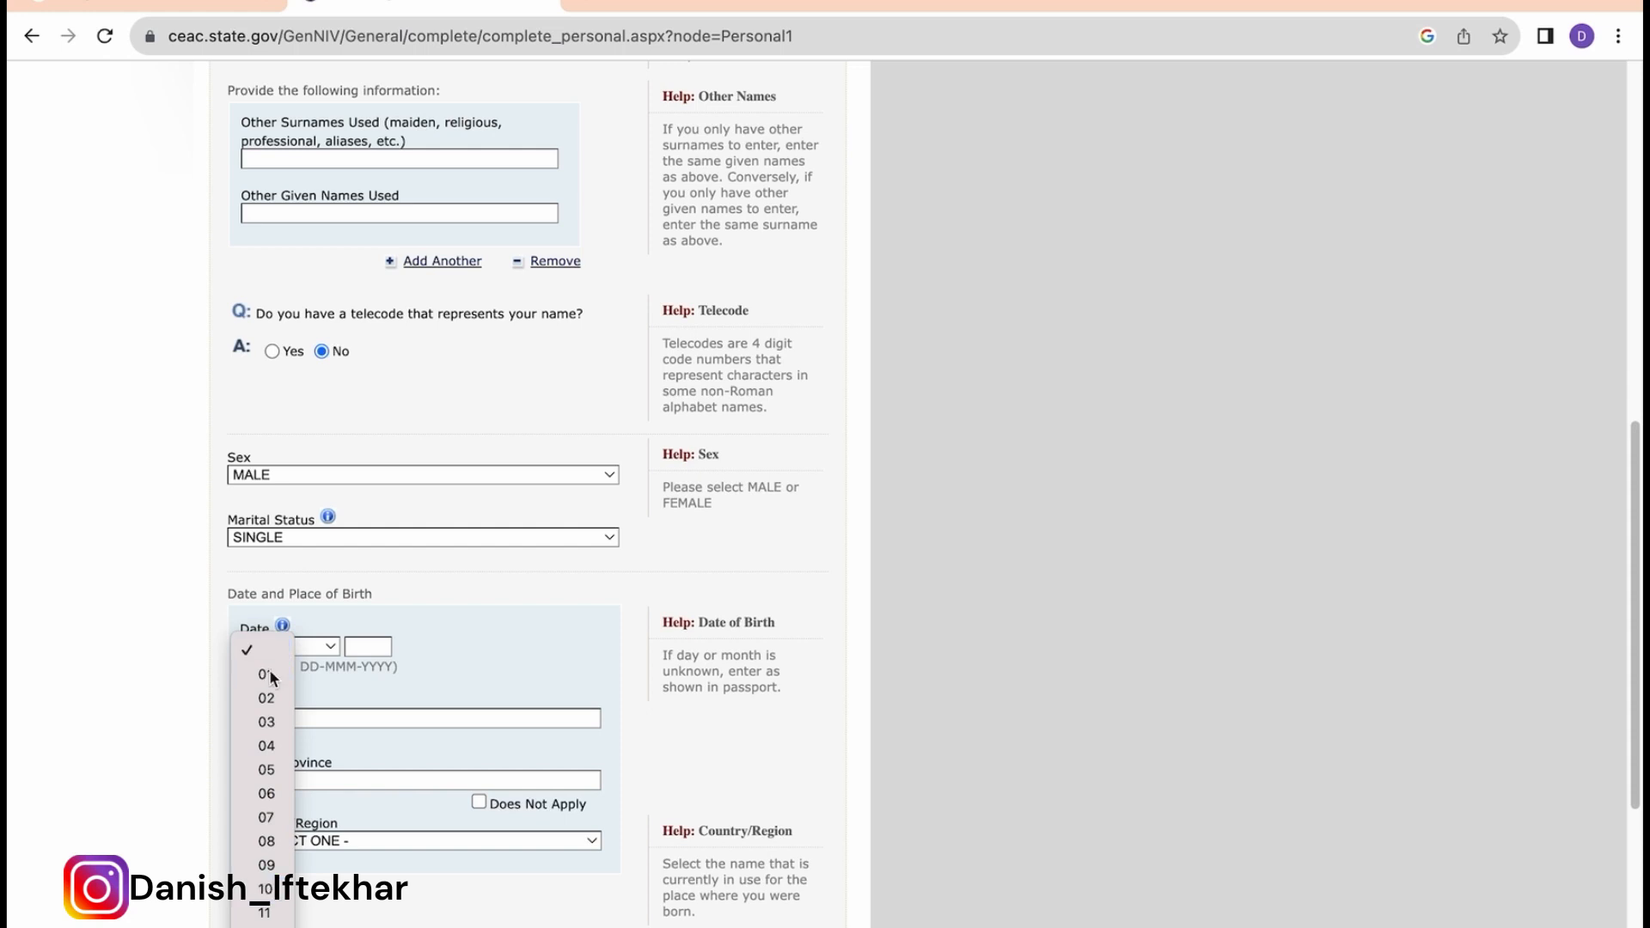
pyautogui.click(268, 675)
pyautogui.click(320, 653)
pyautogui.click(318, 679)
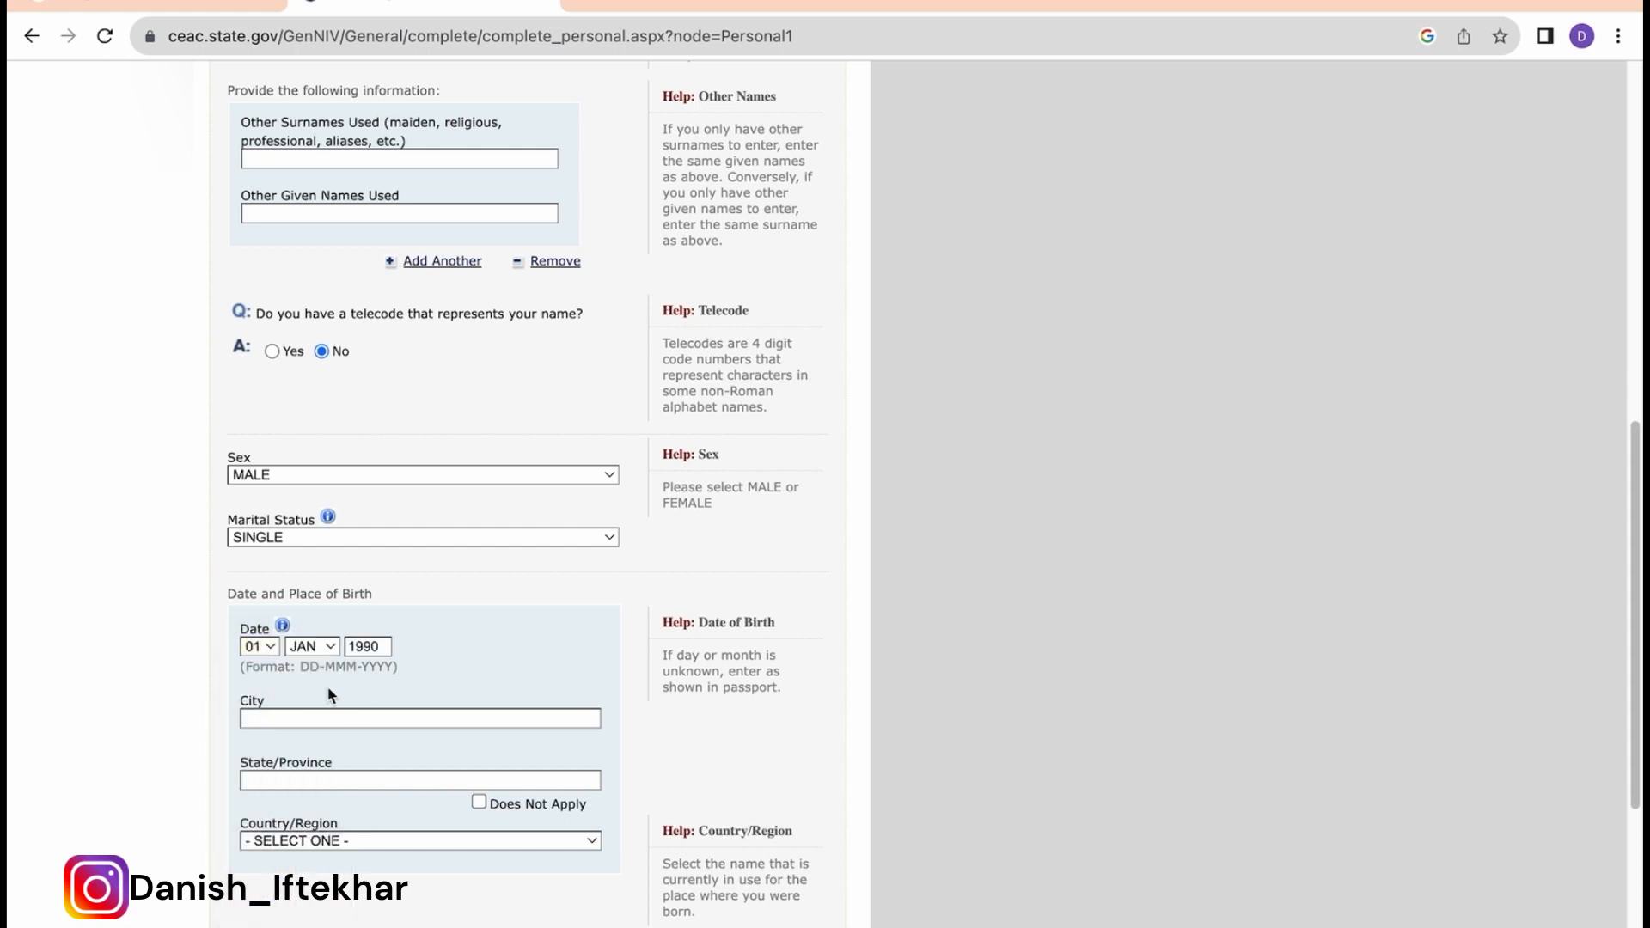
# Step: Enter the birthplace as KOLKATA, WEST BENGAL, INDIA
pyautogui.click(264, 717)
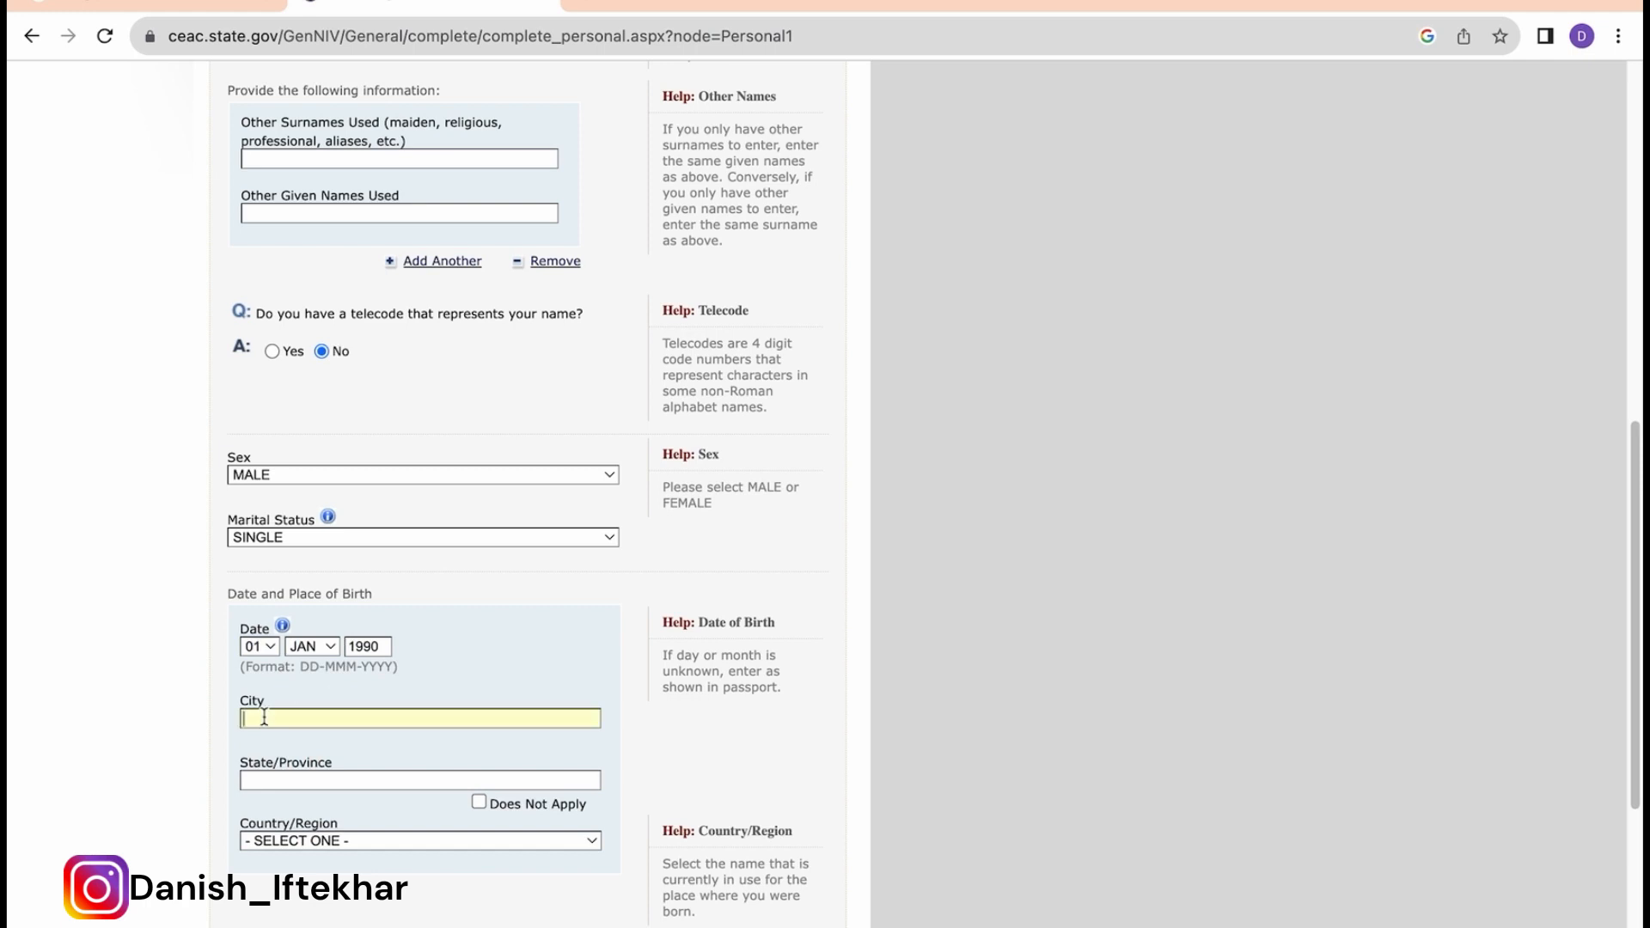
pyautogui.write('KOLKATA')
pyautogui.click(277, 780)
pyautogui.write('WEST')
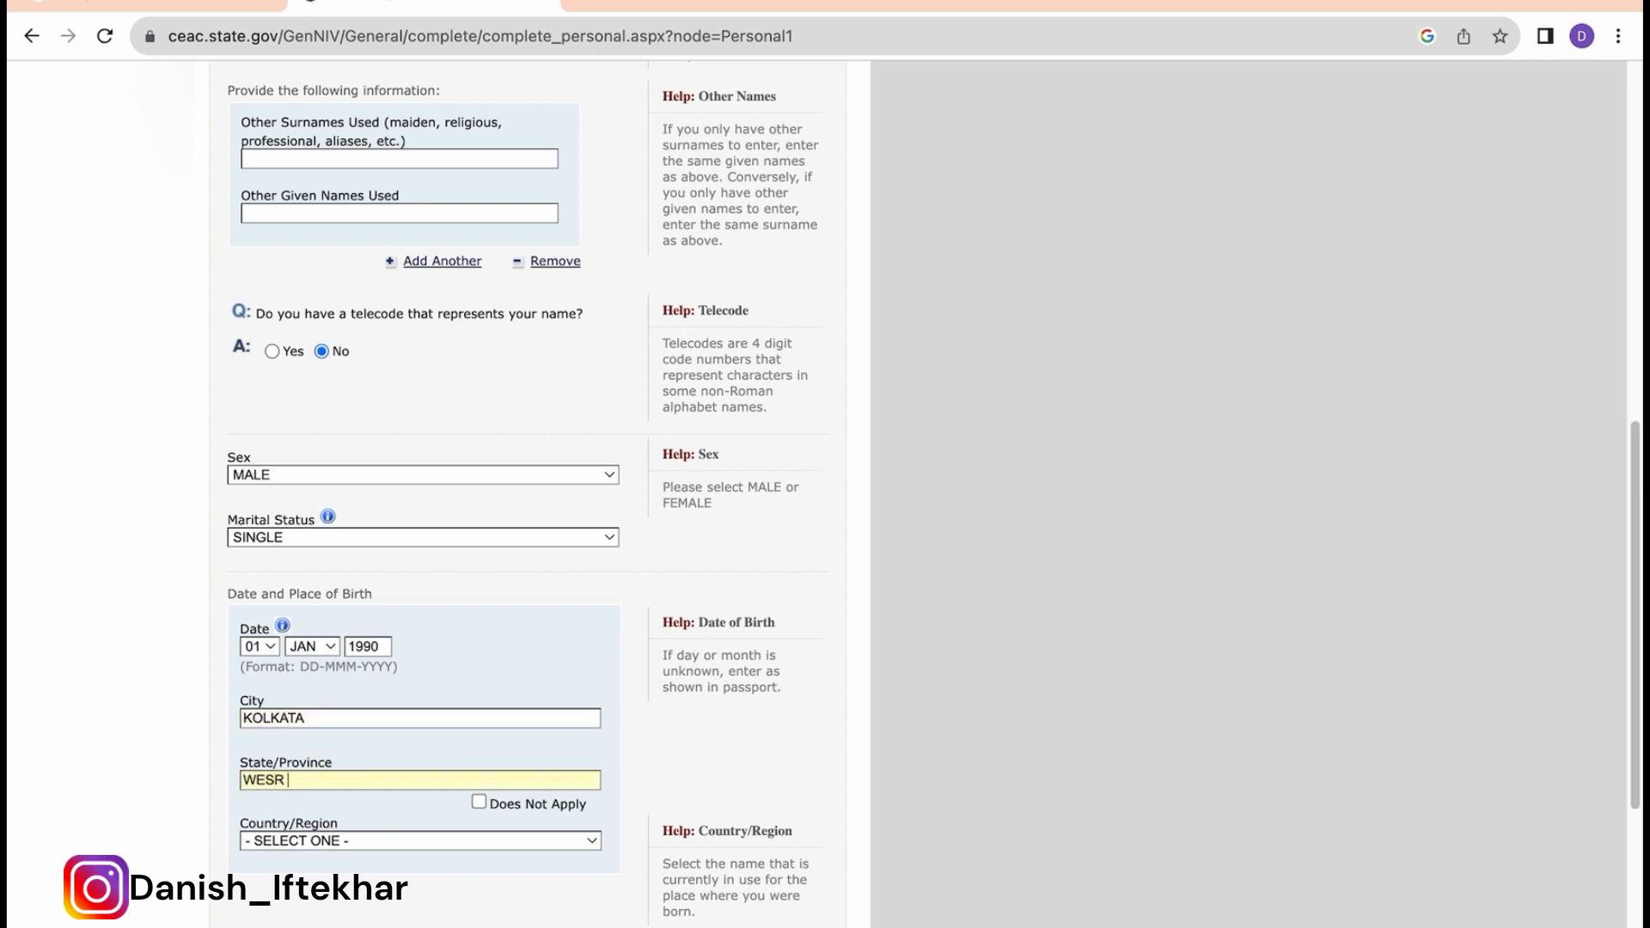
pyautogui.press('BackSpace')
pyautogui.write('T BENGALA')
pyautogui.press('BackSpace')
pyautogui.press('BackSpace')
pyautogui.press('BackSpace')
pyautogui.write('AL')
pyautogui.click(314, 842)
pyautogui.write('india')
pyautogui.press('Return')
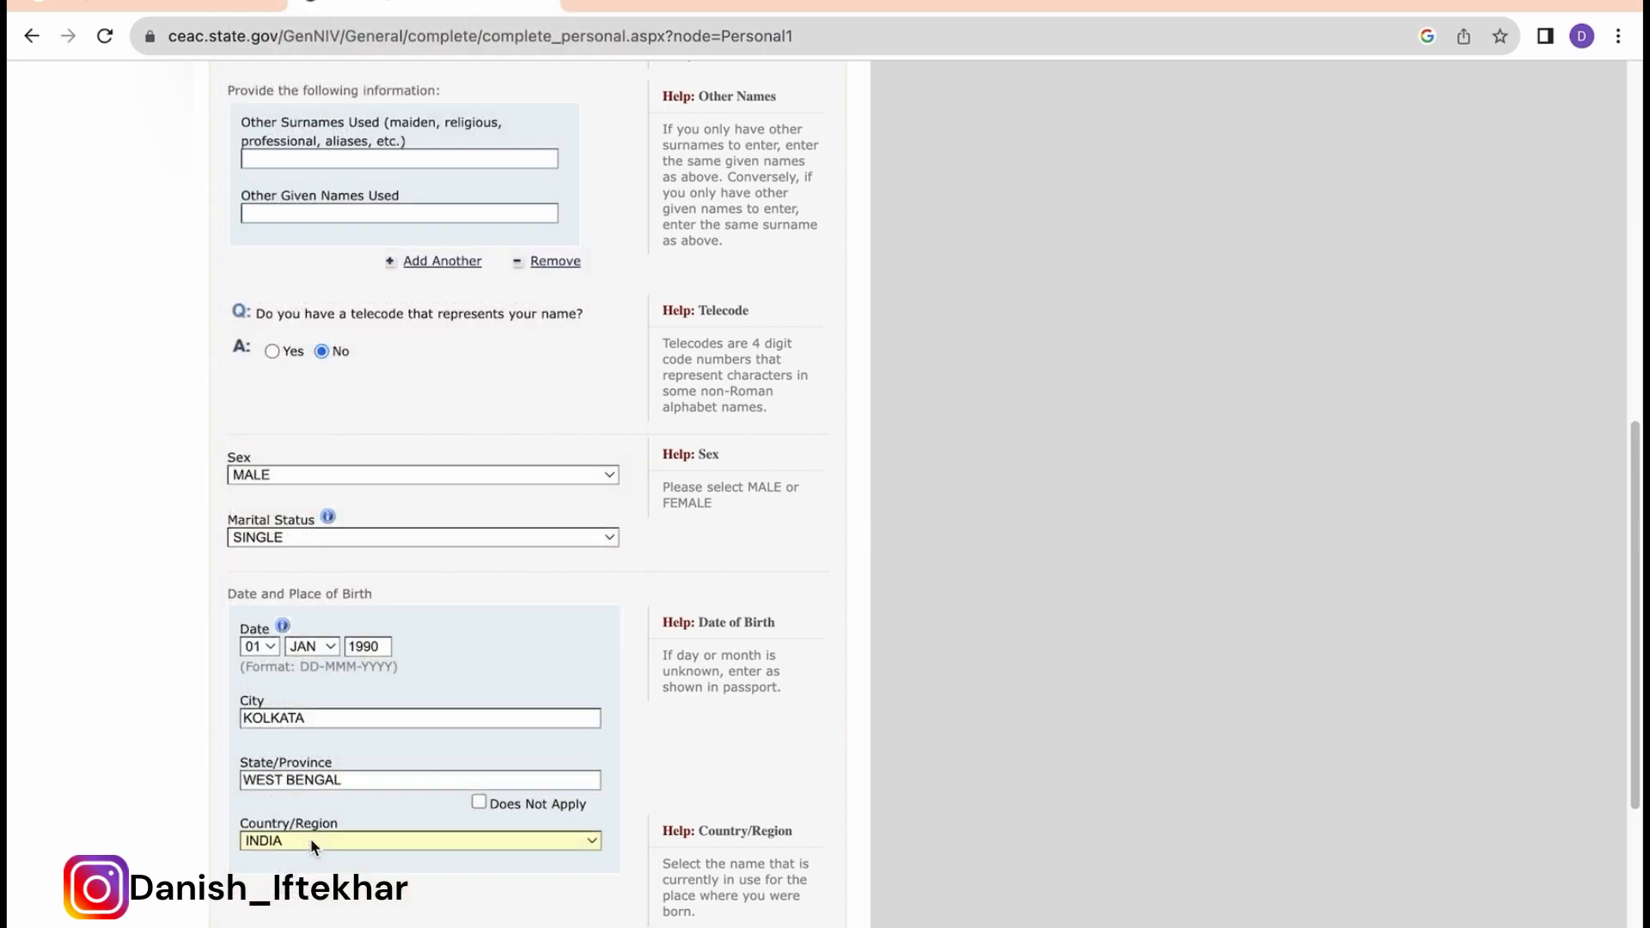
pyautogui.scroll(-4, 430, 809)
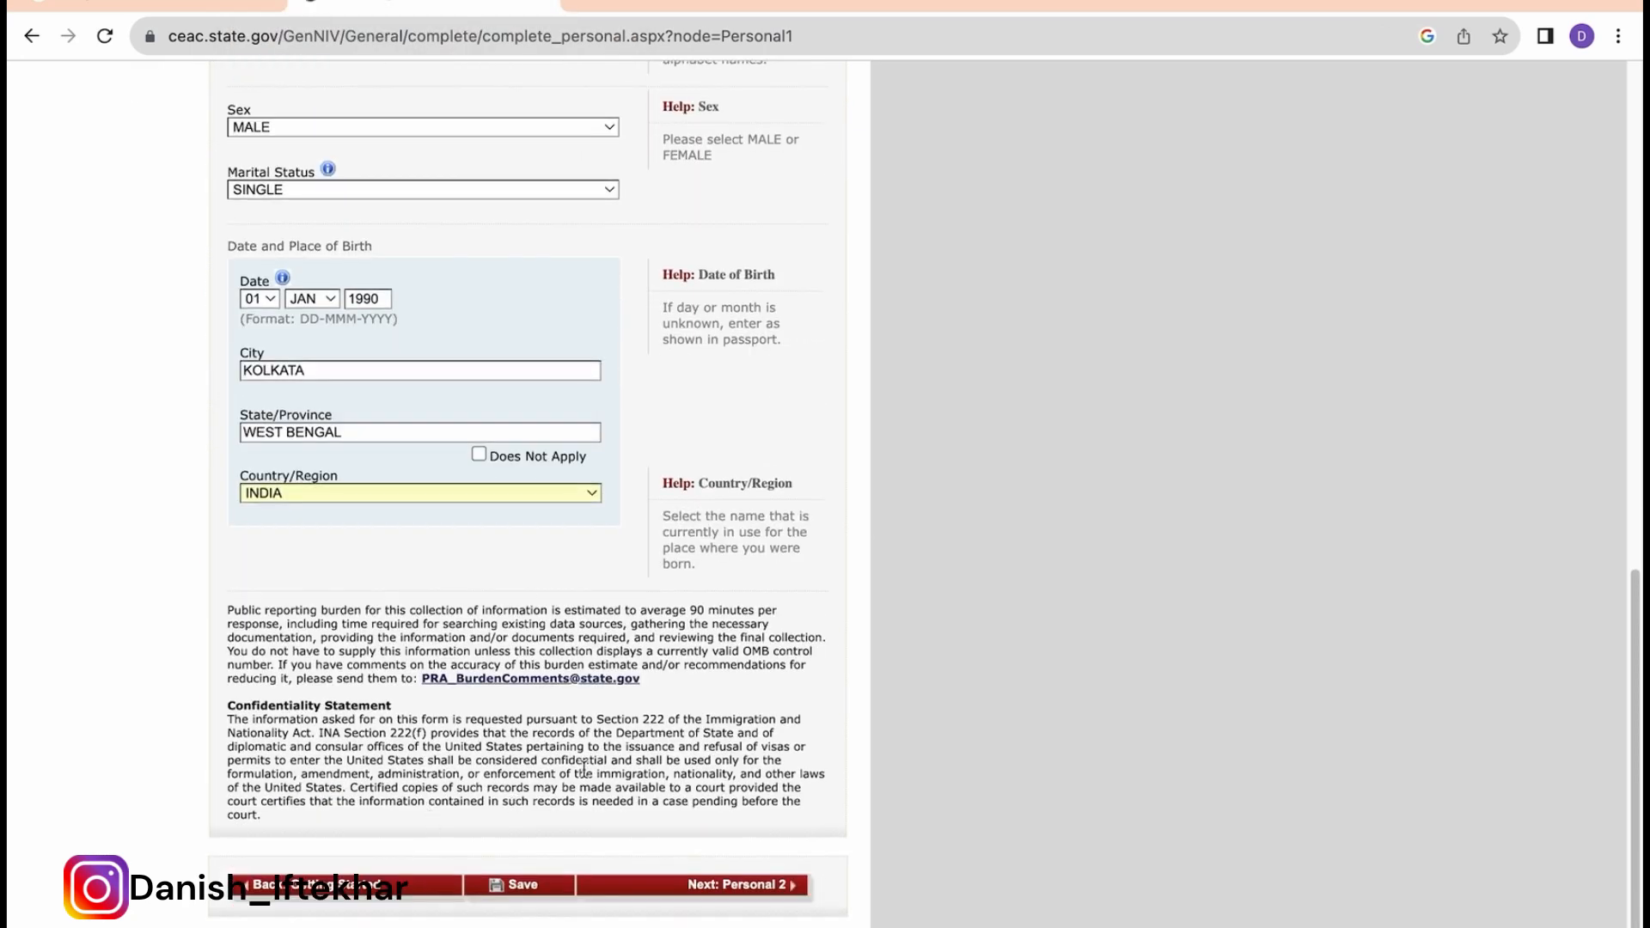
# Step: Save the Personal Information 1 answers, return to the form, and advance to Personal 2
pyautogui.scroll(8, 584, 767)
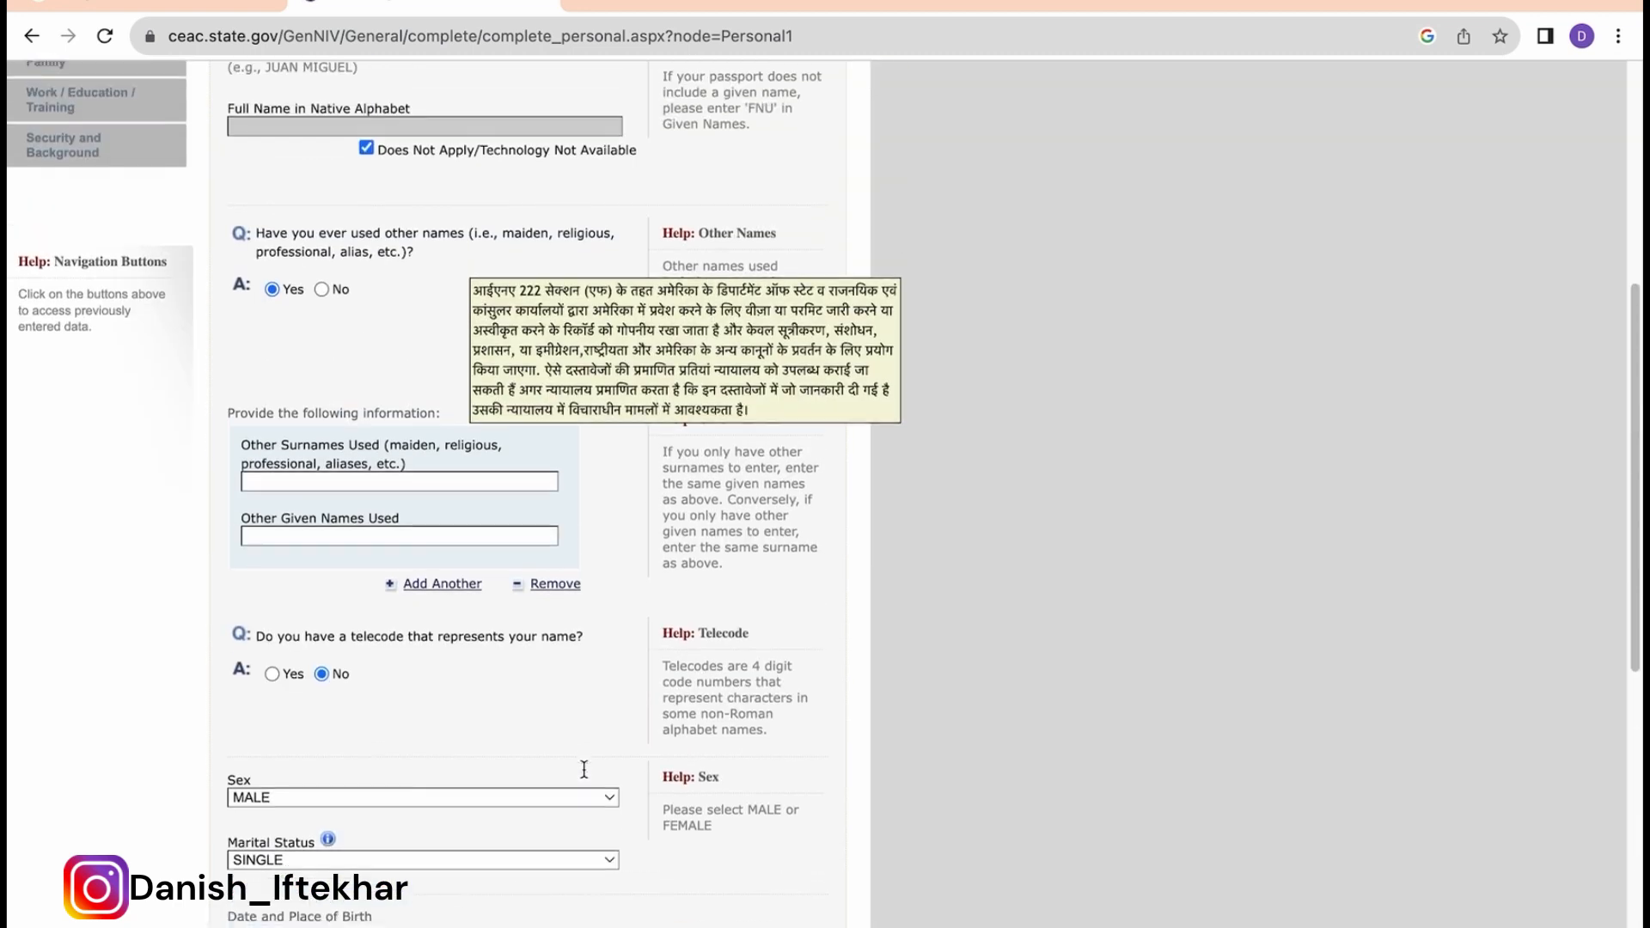
pyautogui.scroll(6, 584, 768)
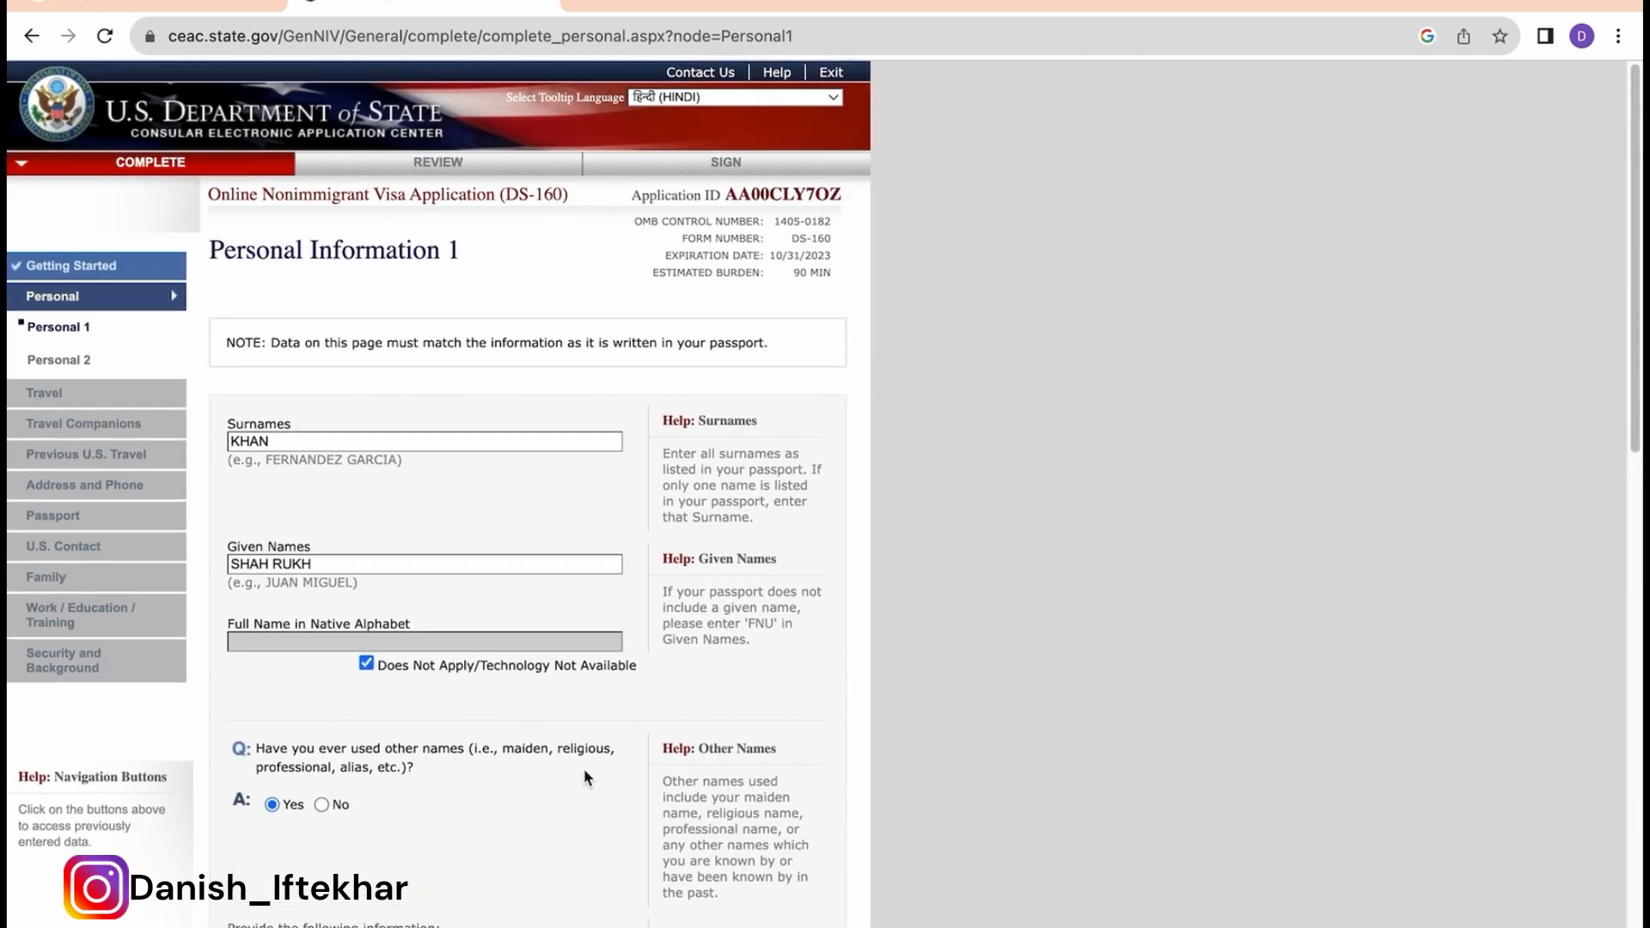
pyautogui.scroll(-14, 584, 768)
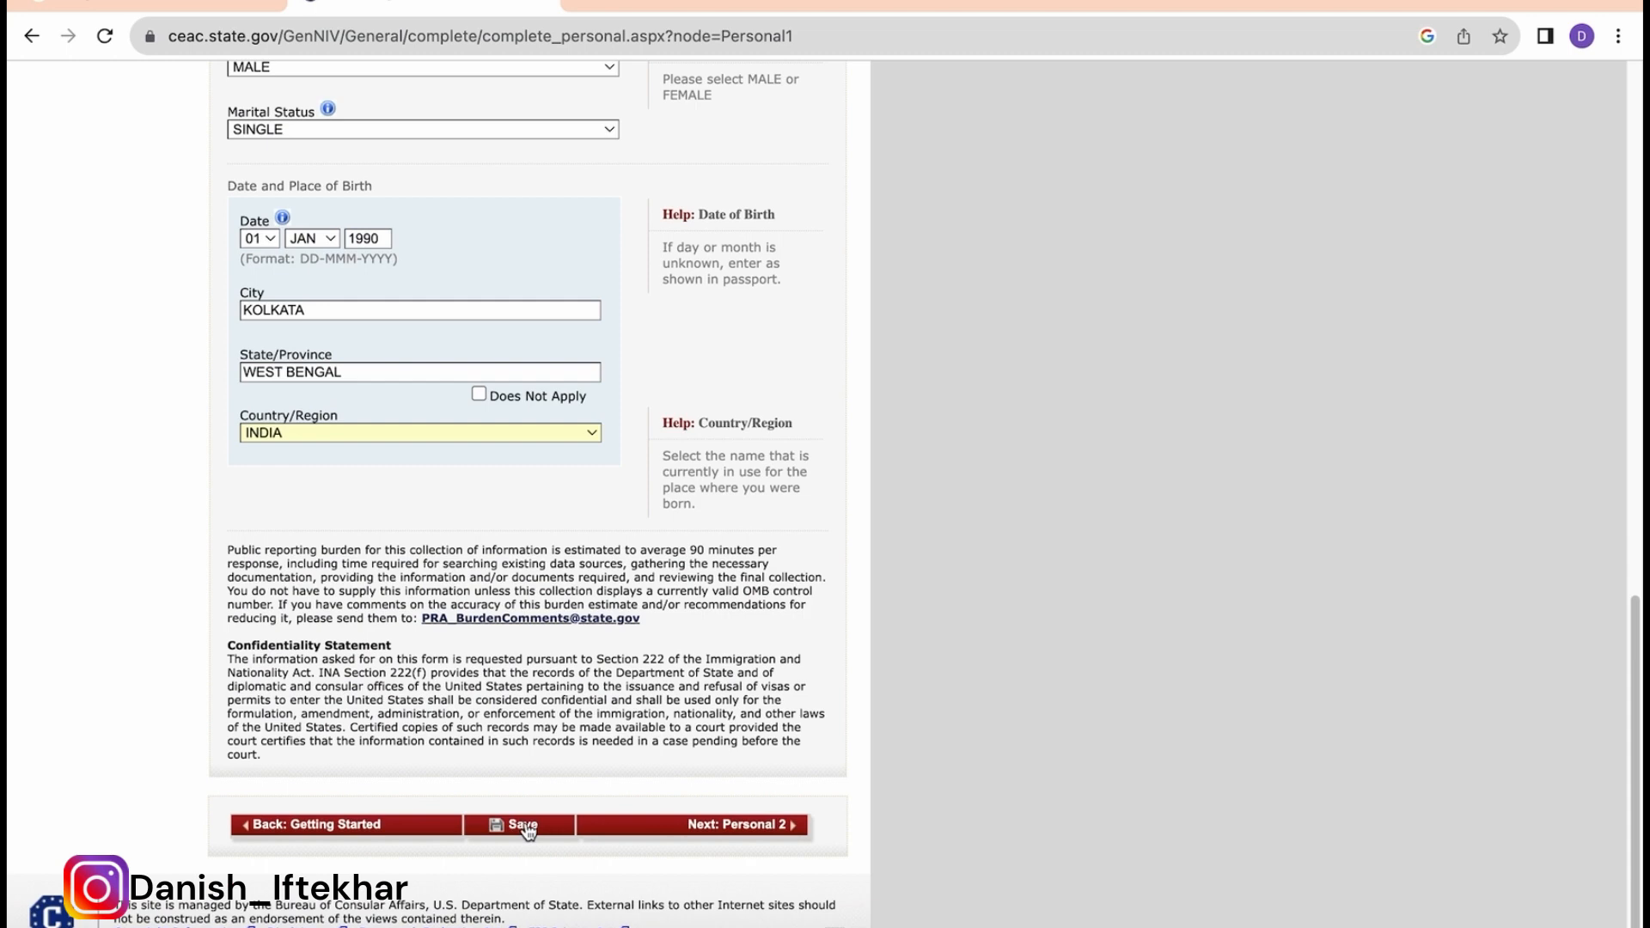
pyautogui.click(526, 828)
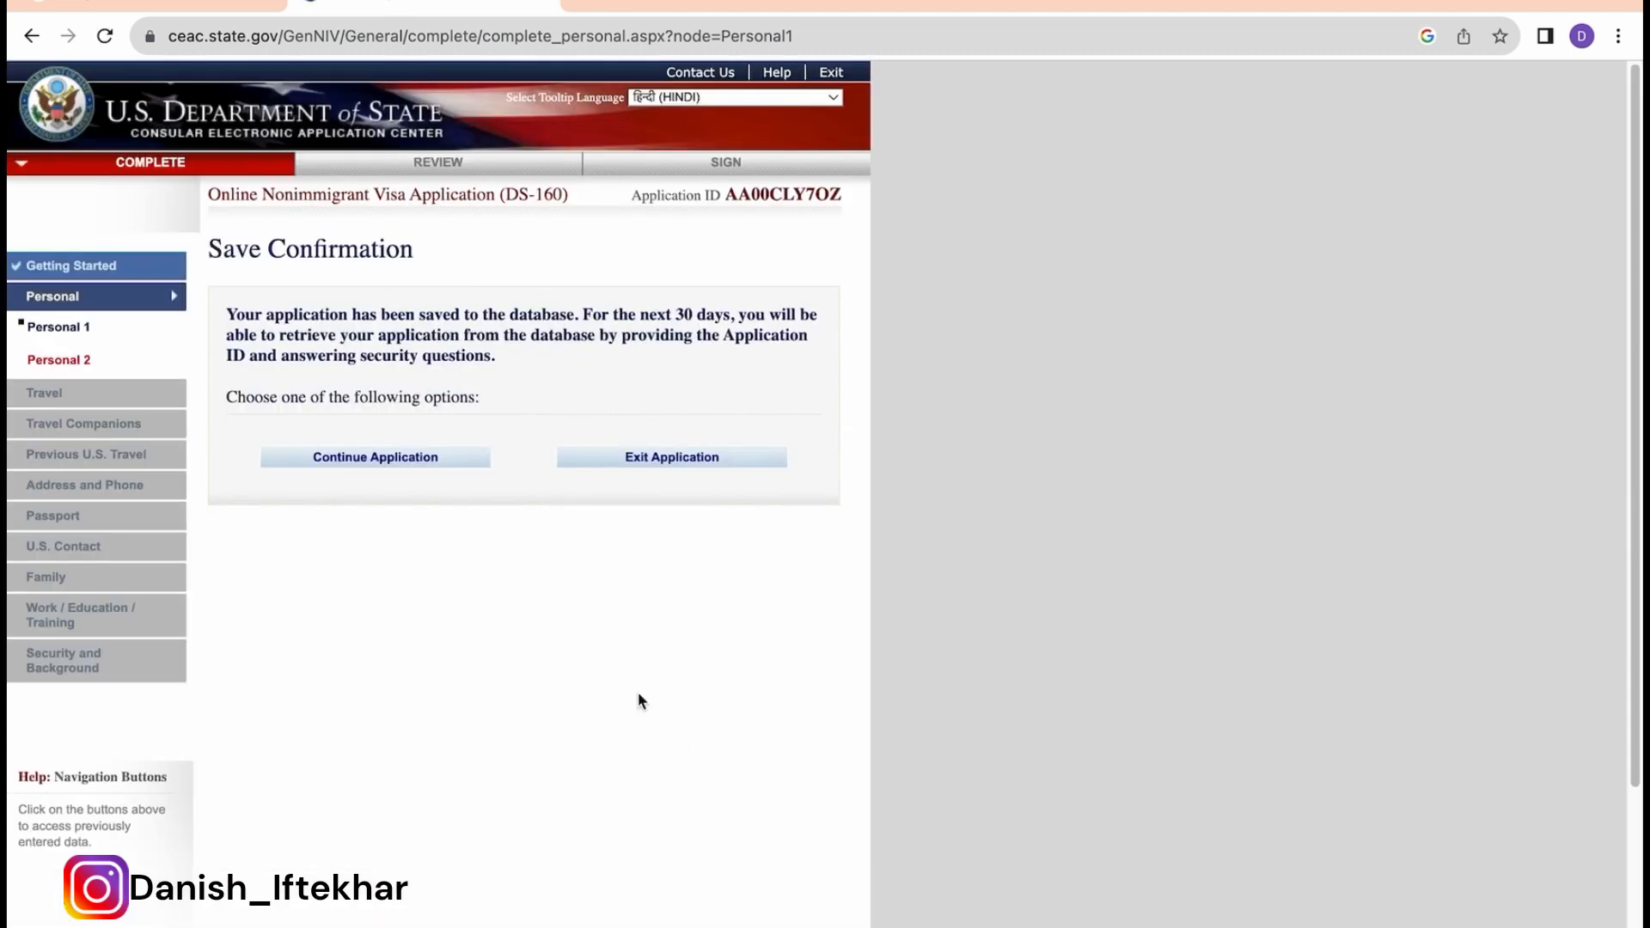
pyautogui.click(373, 463)
pyautogui.scroll(-10, 672, 501)
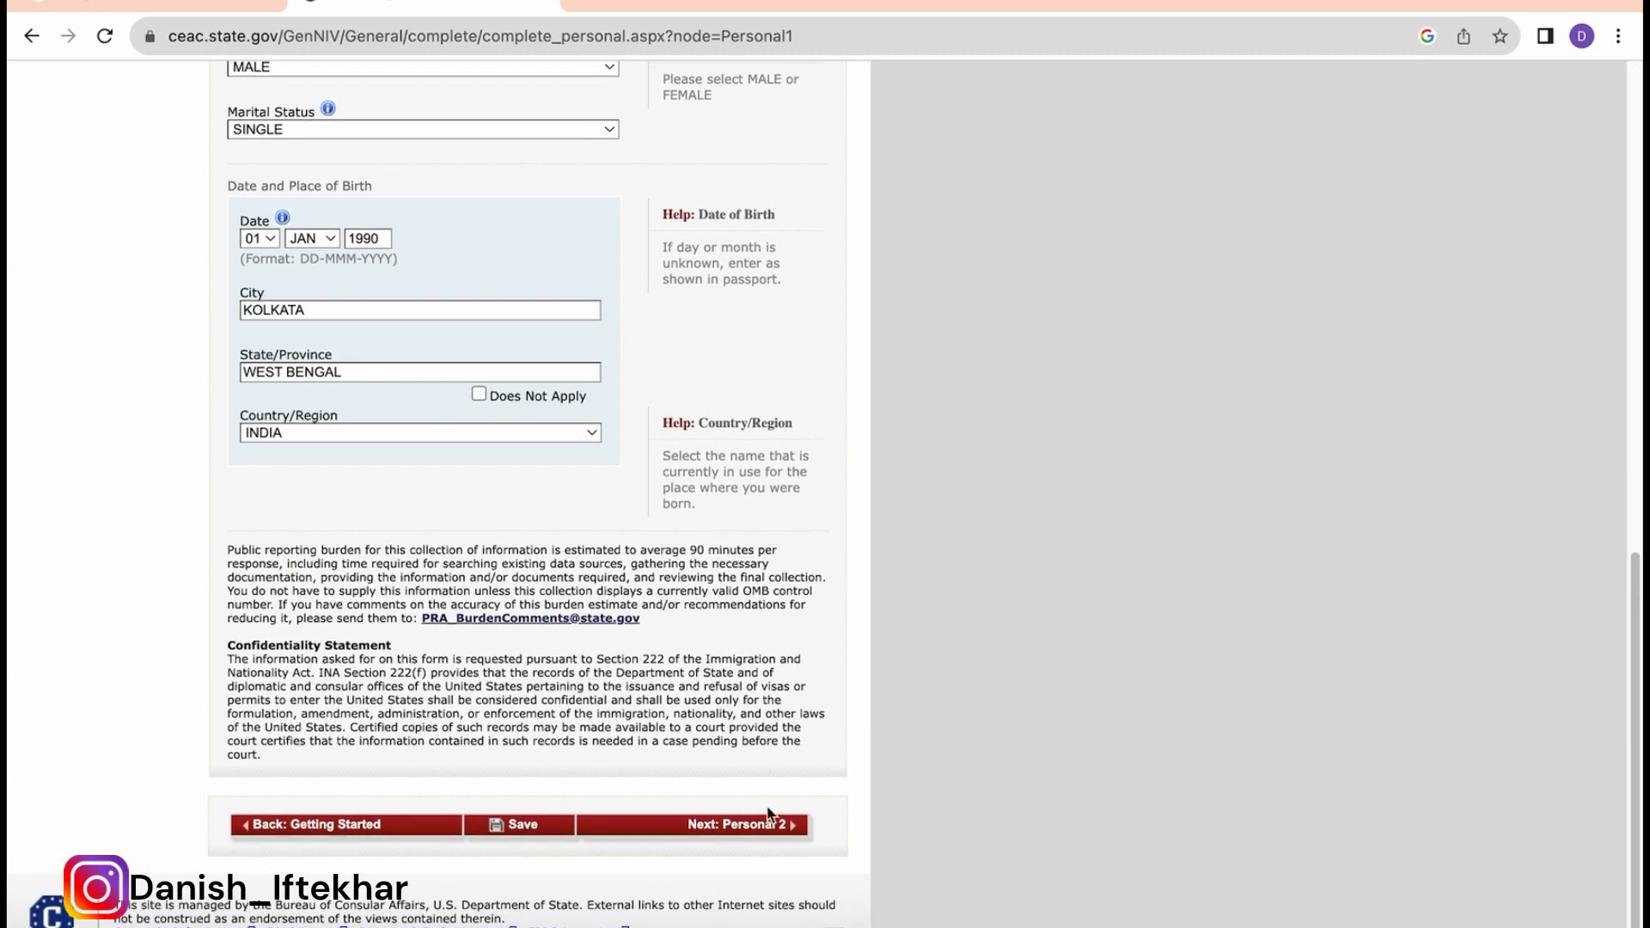
pyautogui.click(753, 822)
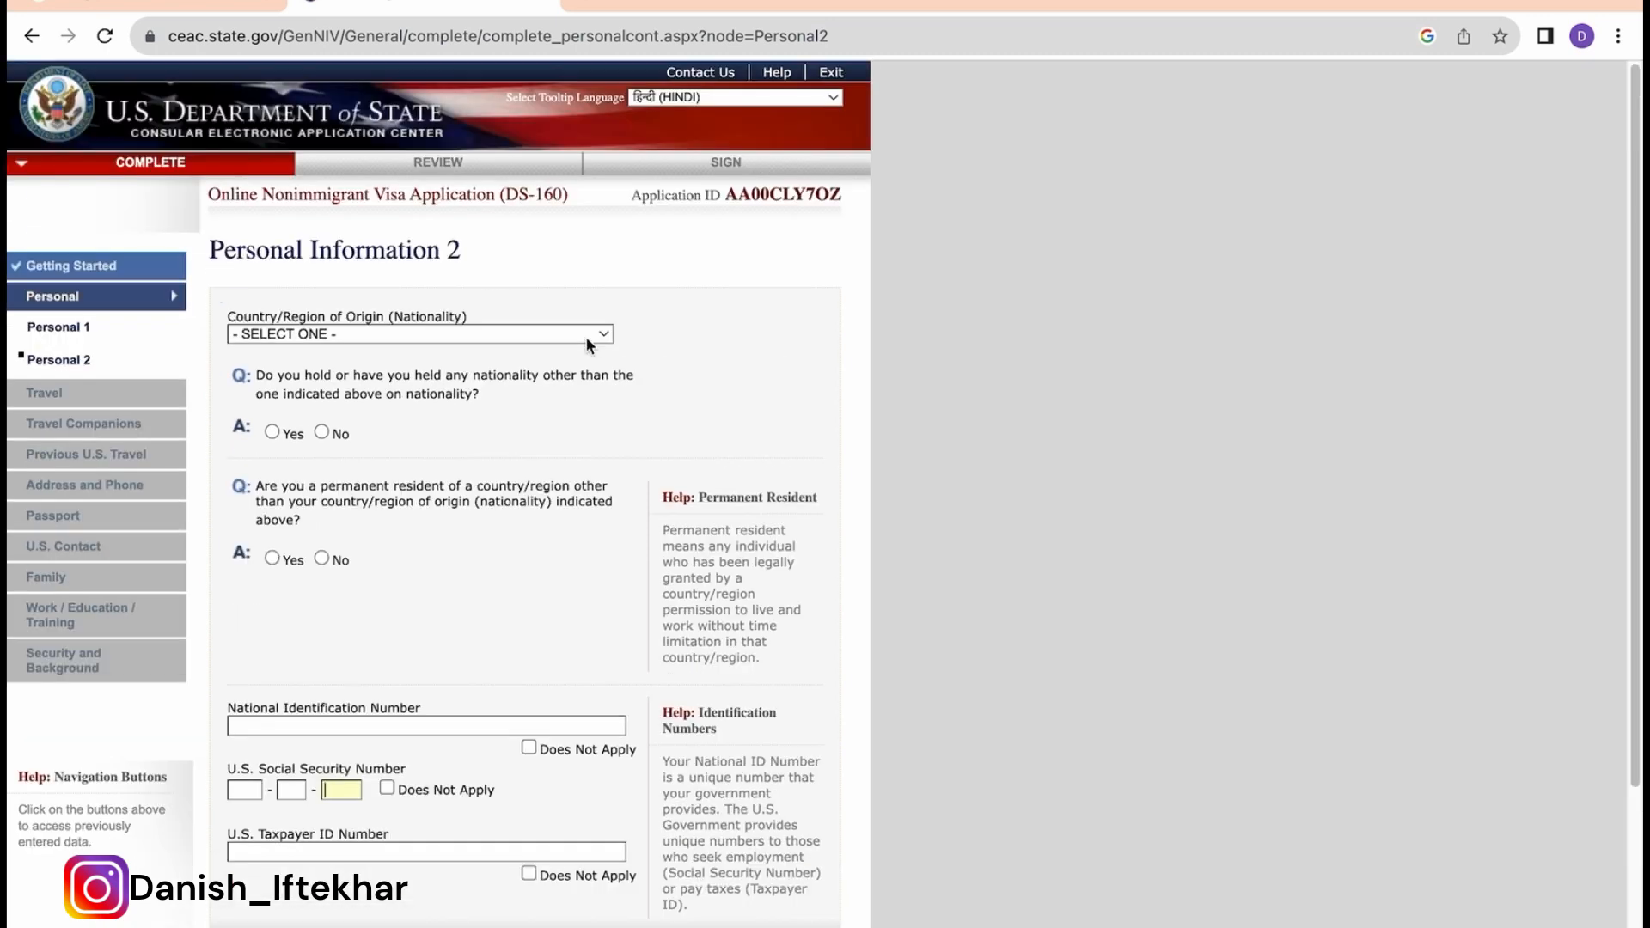
# Step: Set nationality to INDIA and answer No to other nationality and permanent residency
pyautogui.click(585, 337)
pyautogui.scroll(-10, 585, 336)
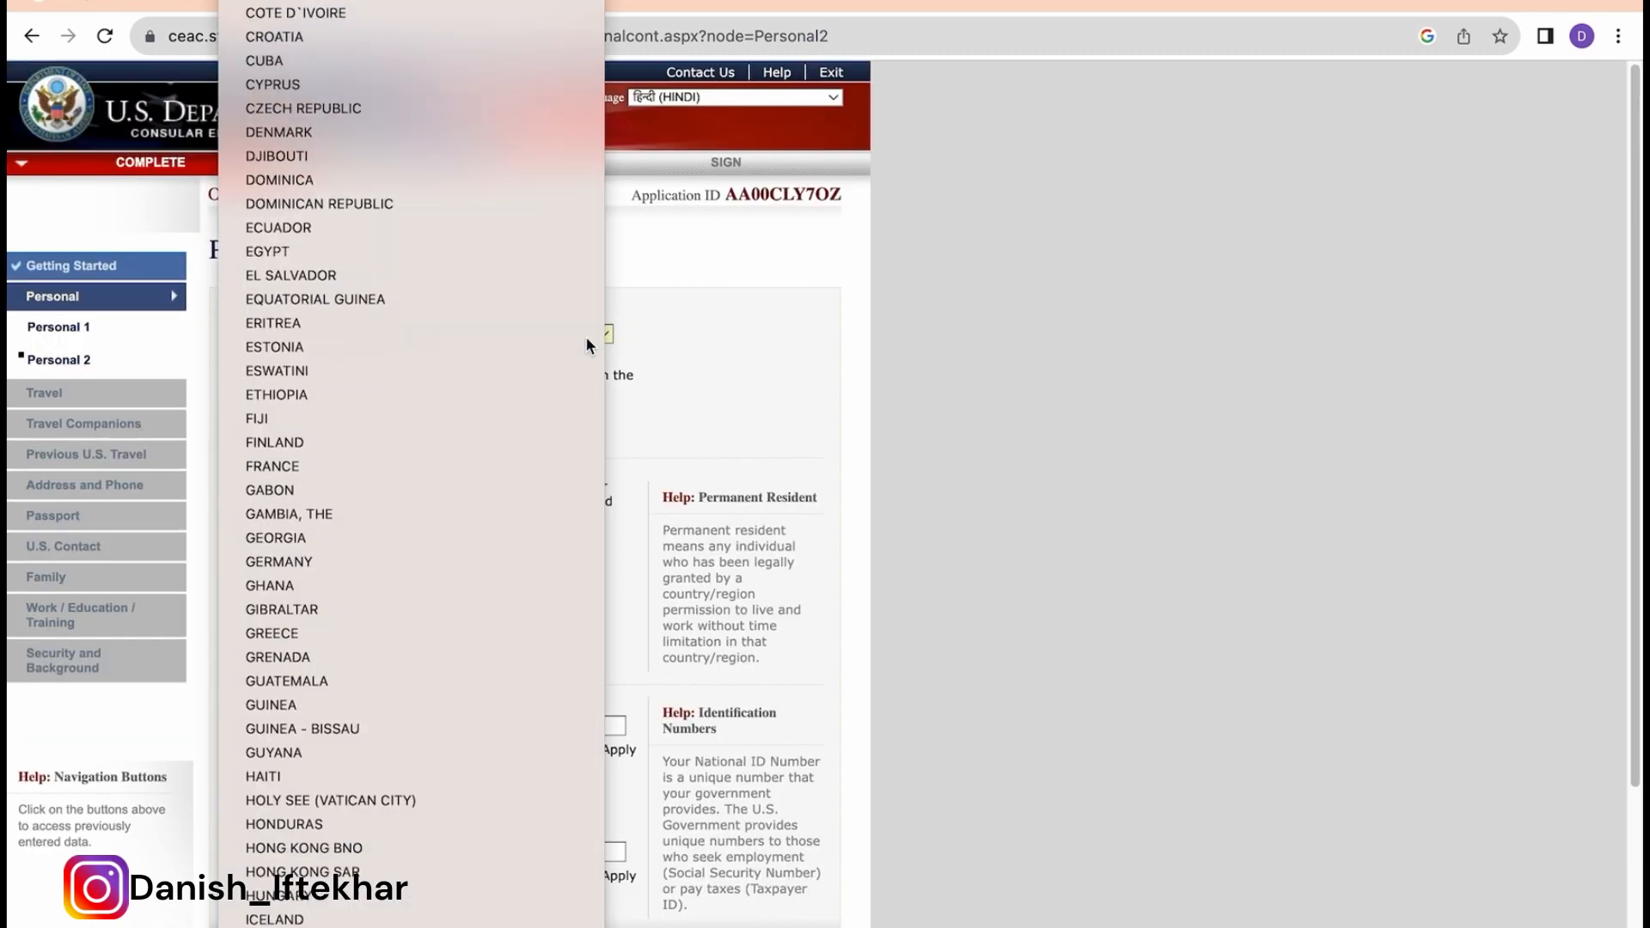
pyautogui.scroll(-7, 585, 336)
pyautogui.click(585, 336)
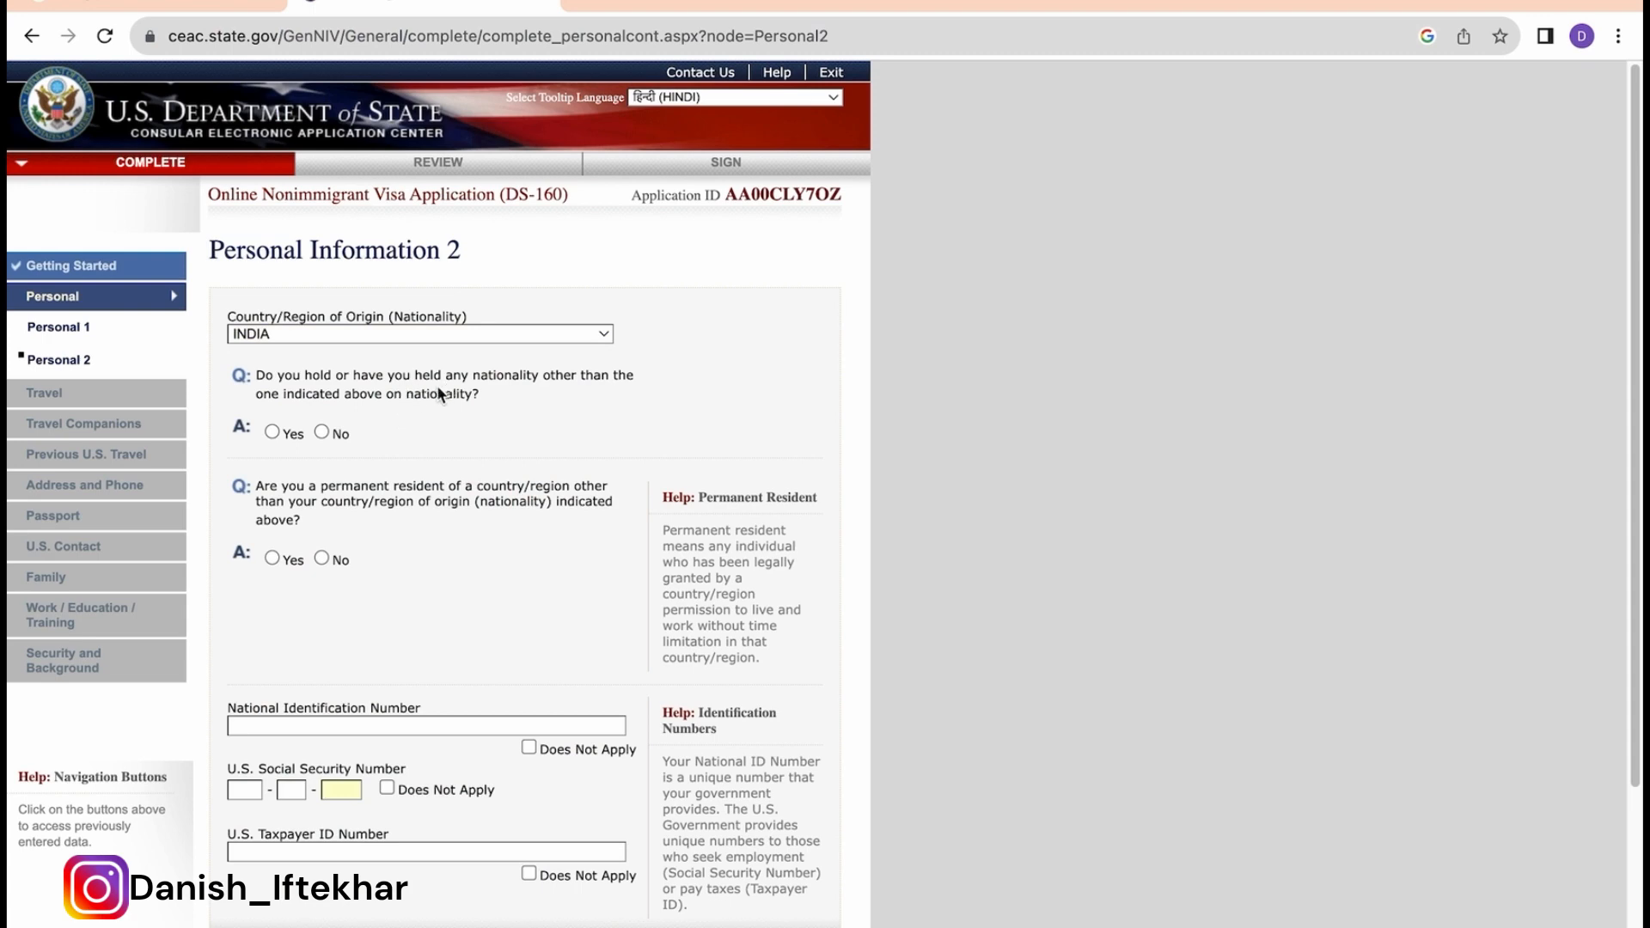
pyautogui.click(322, 431)
pyautogui.scroll(-2, 399, 559)
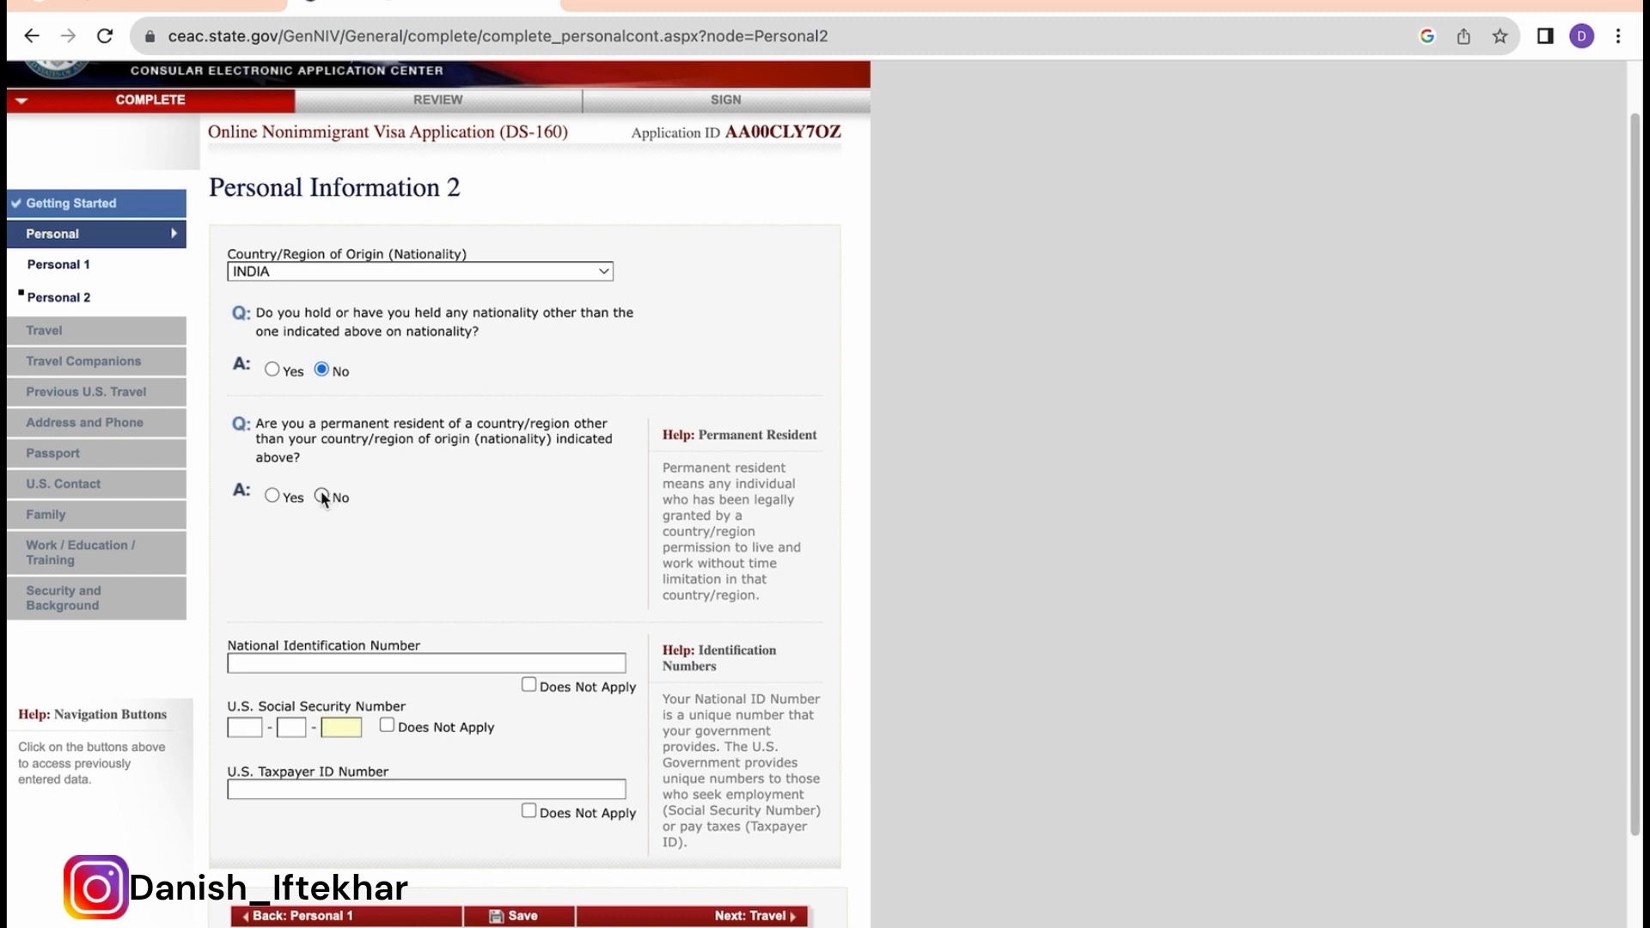
pyautogui.click(322, 497)
pyautogui.scroll(2, 344, 502)
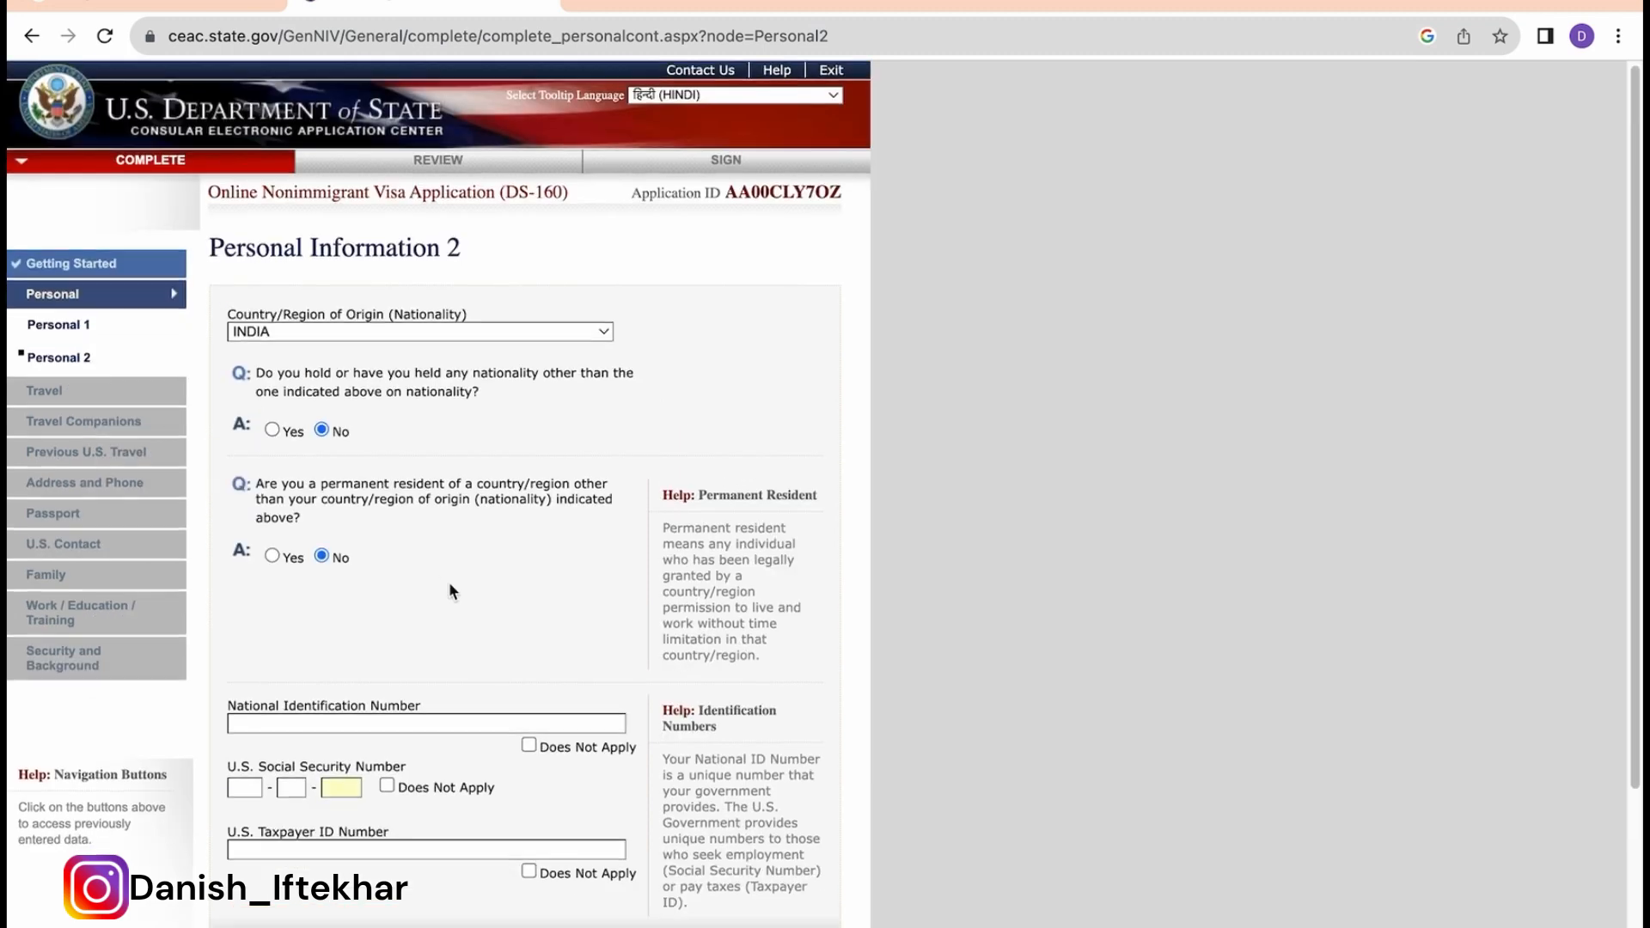
pyautogui.scroll(-2, 450, 588)
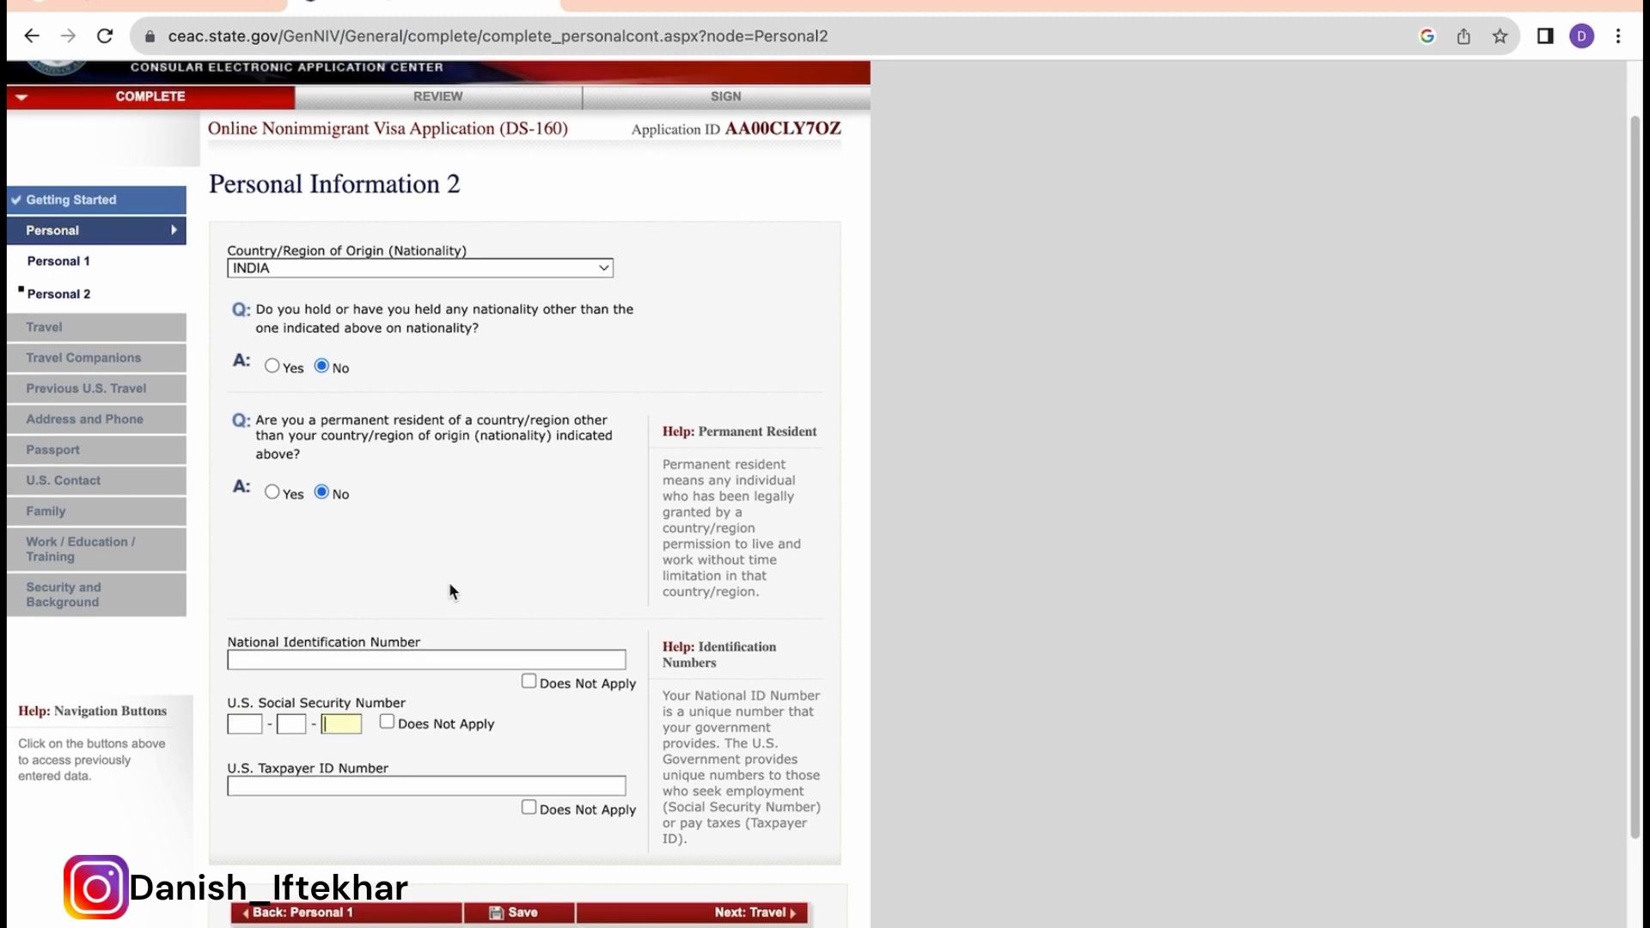
# Step: Mark National ID, U.S. Social Security Number and Taxpayer ID as Does Not Apply
pyautogui.click(528, 683)
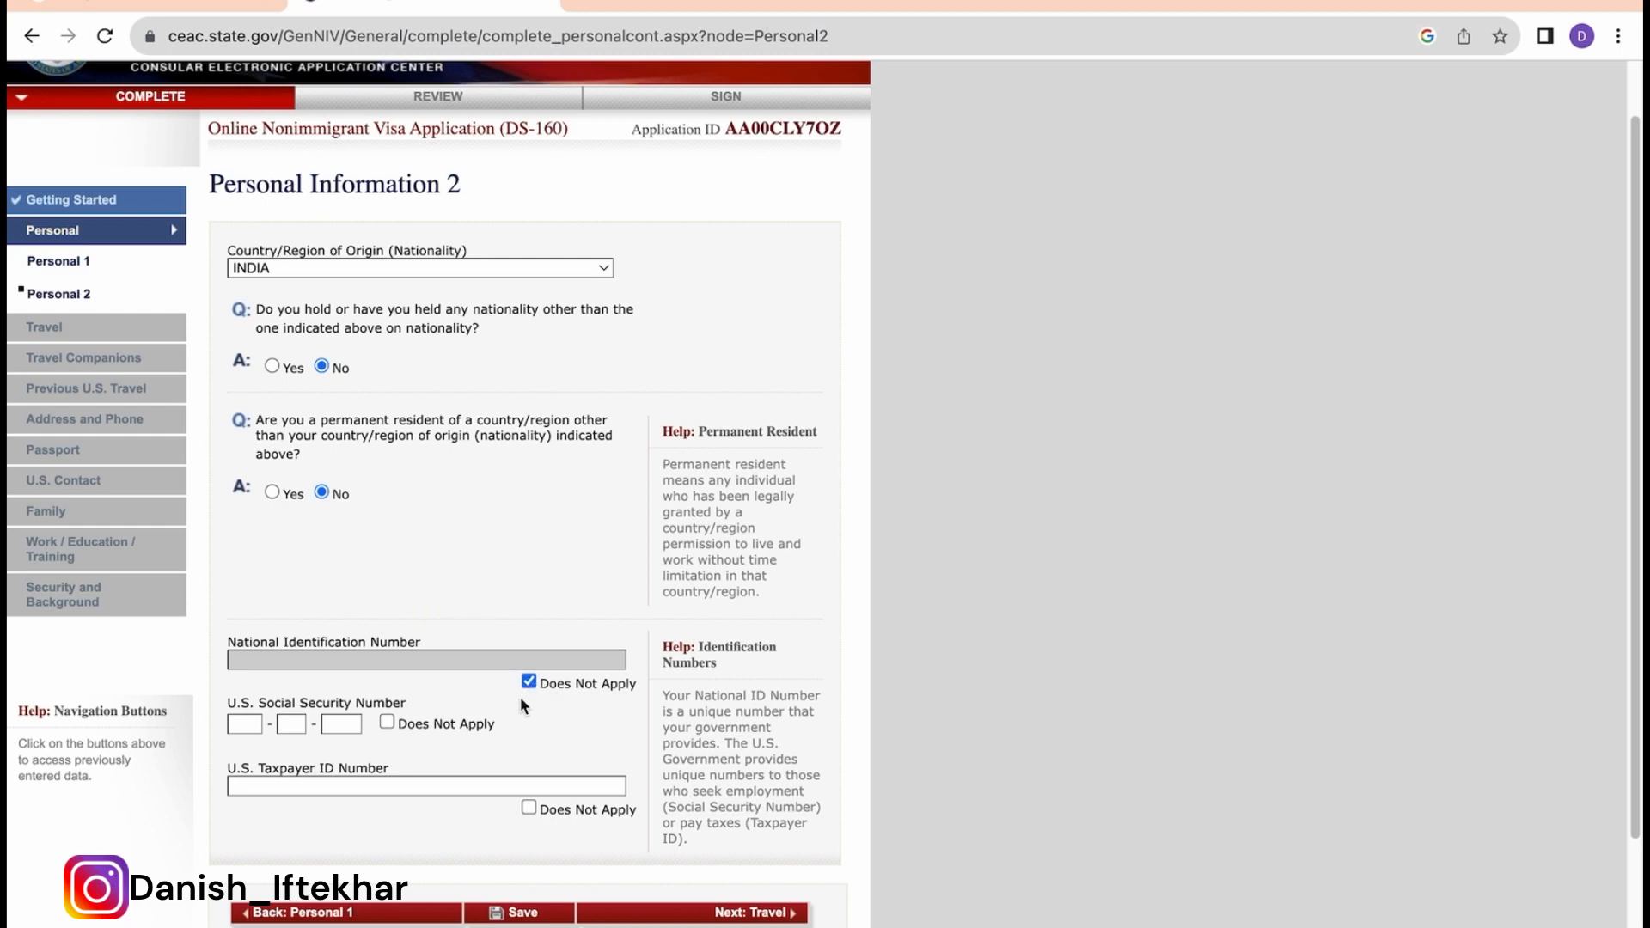
pyautogui.click(386, 722)
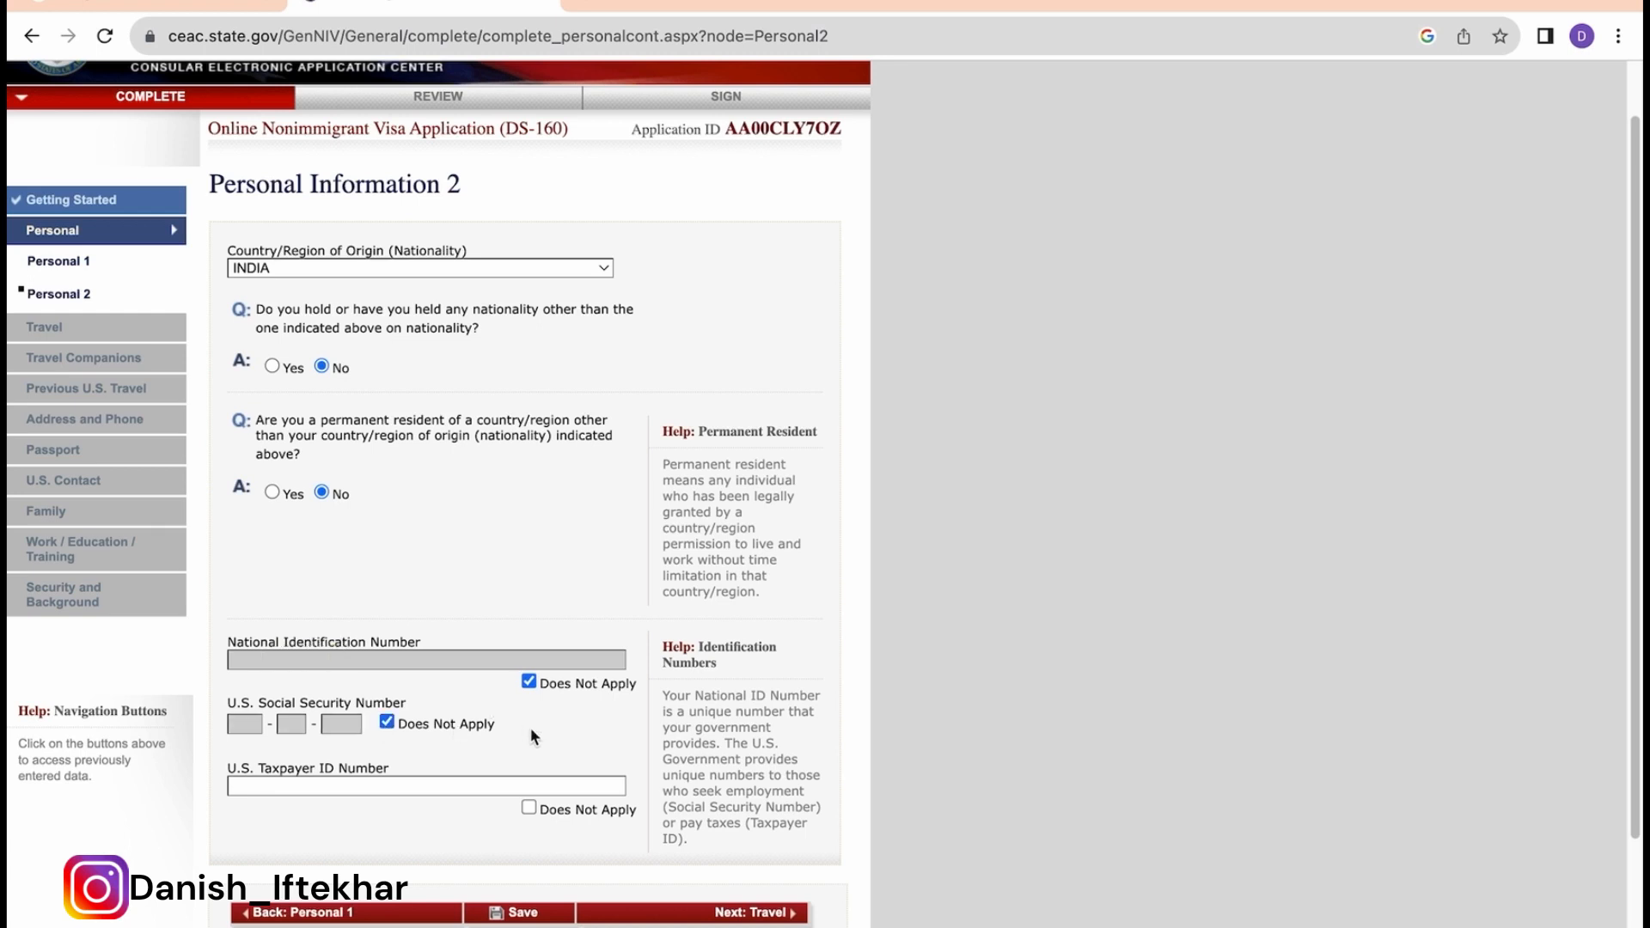
pyautogui.click(529, 808)
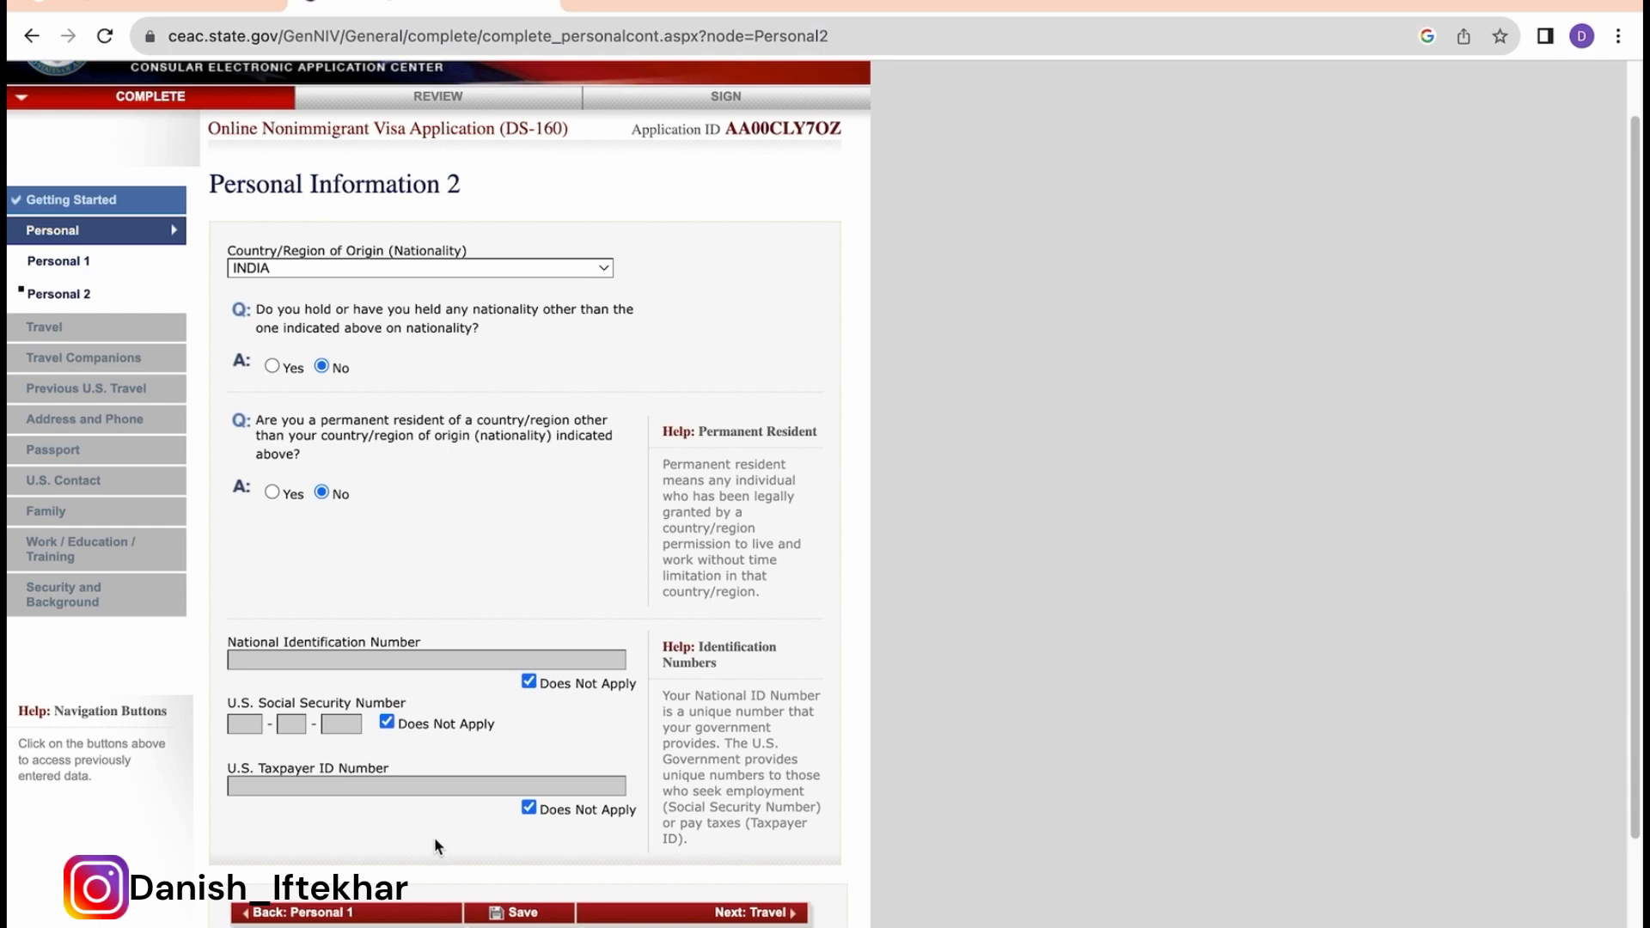
# Step: Save the Personal Information 2 answers and advance to the Travel Information page
pyautogui.click(527, 909)
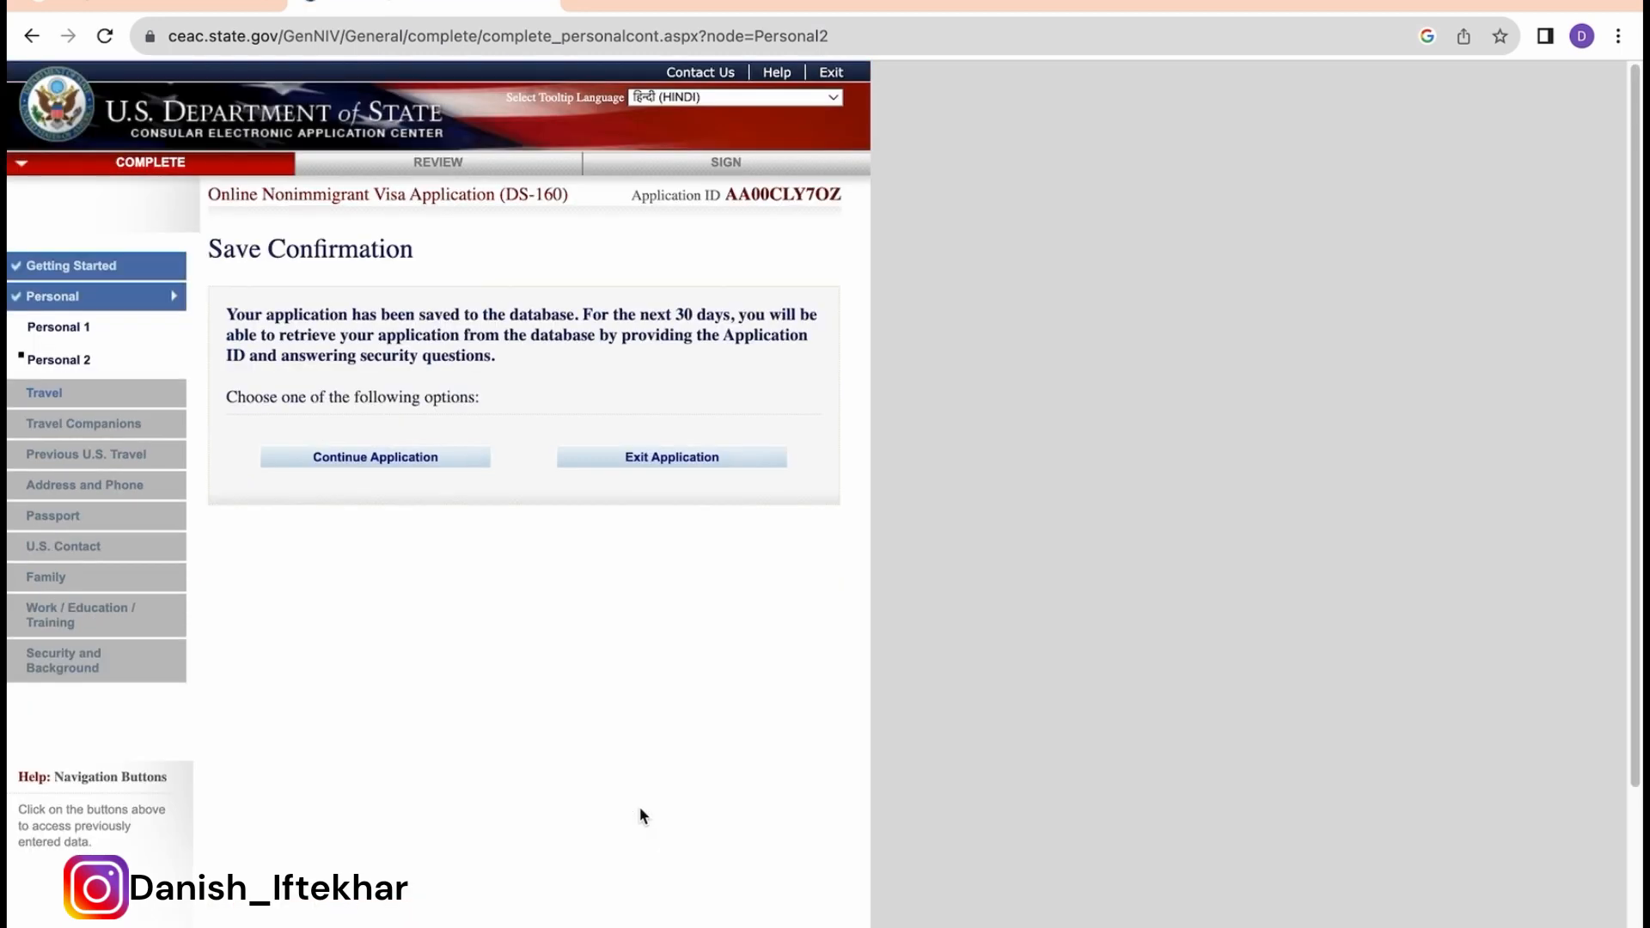
pyautogui.click(379, 458)
pyautogui.scroll(-3, 583, 630)
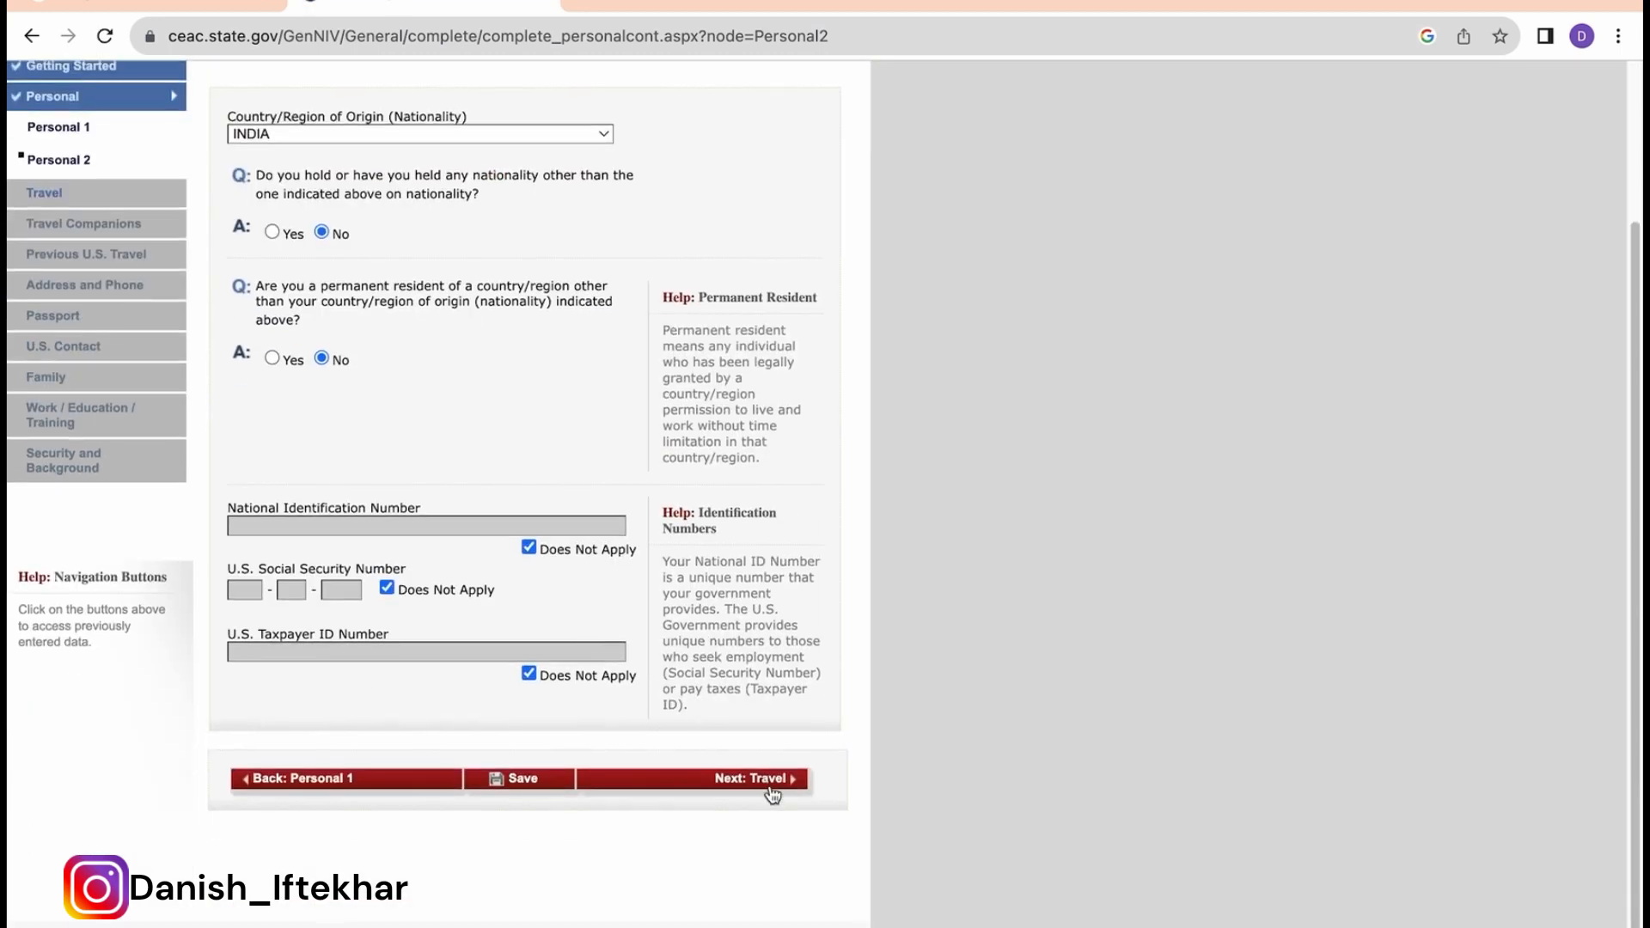
pyautogui.click(772, 790)
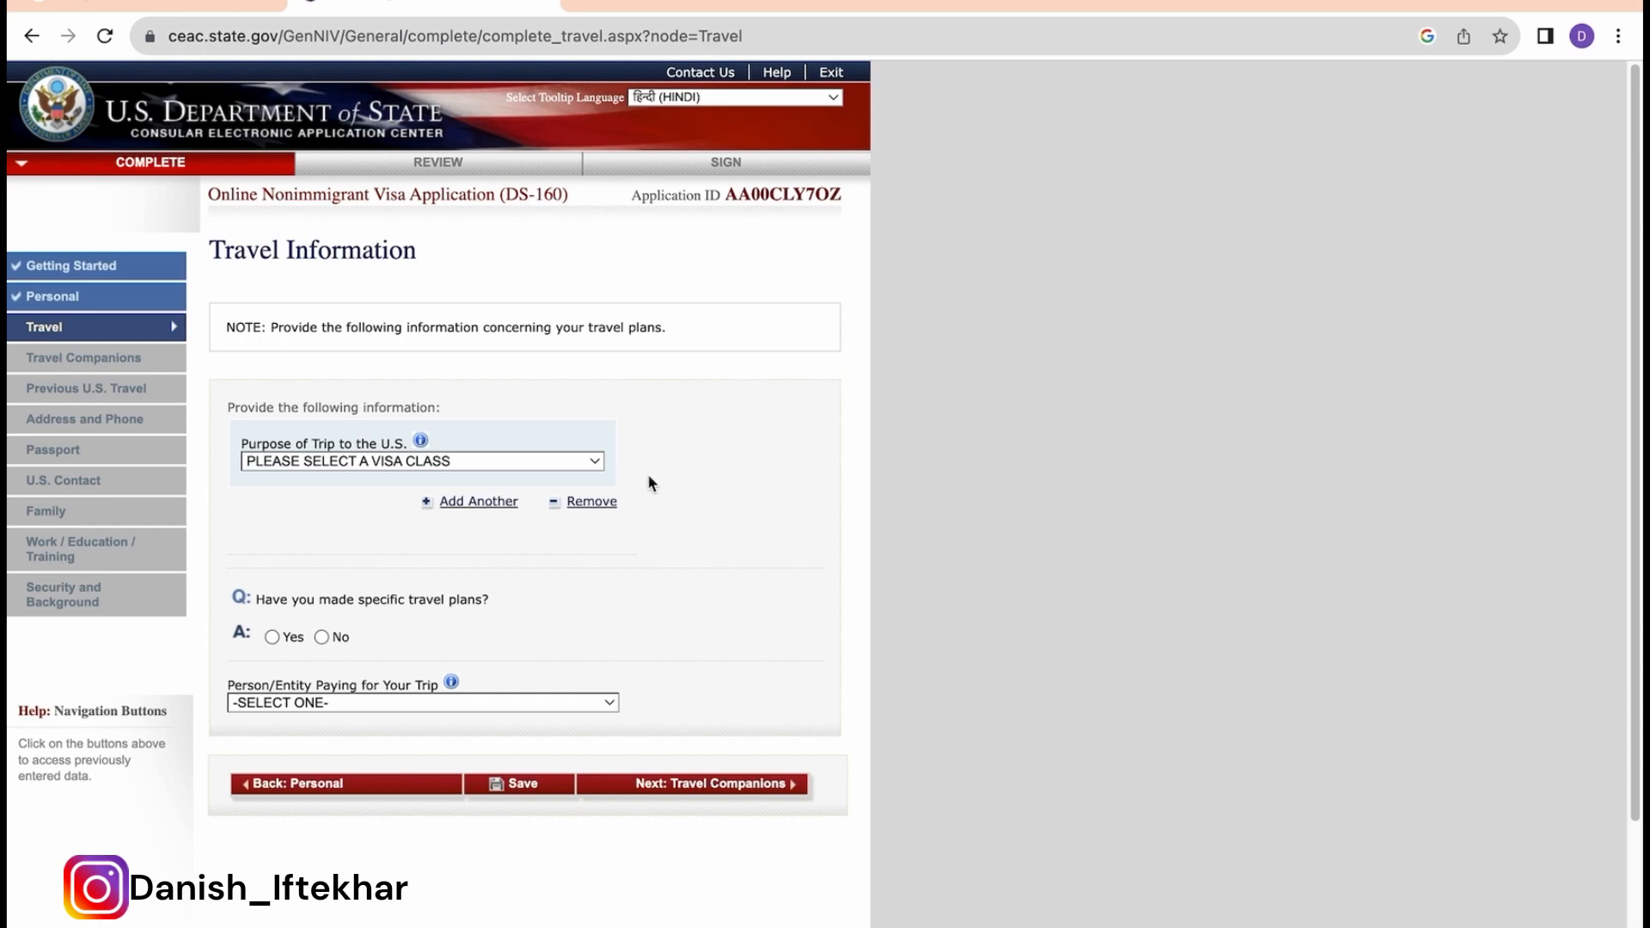
# Step: Set trip purpose to B1/B2 business and tourism and answer No to specific travel plans
pyautogui.click(578, 462)
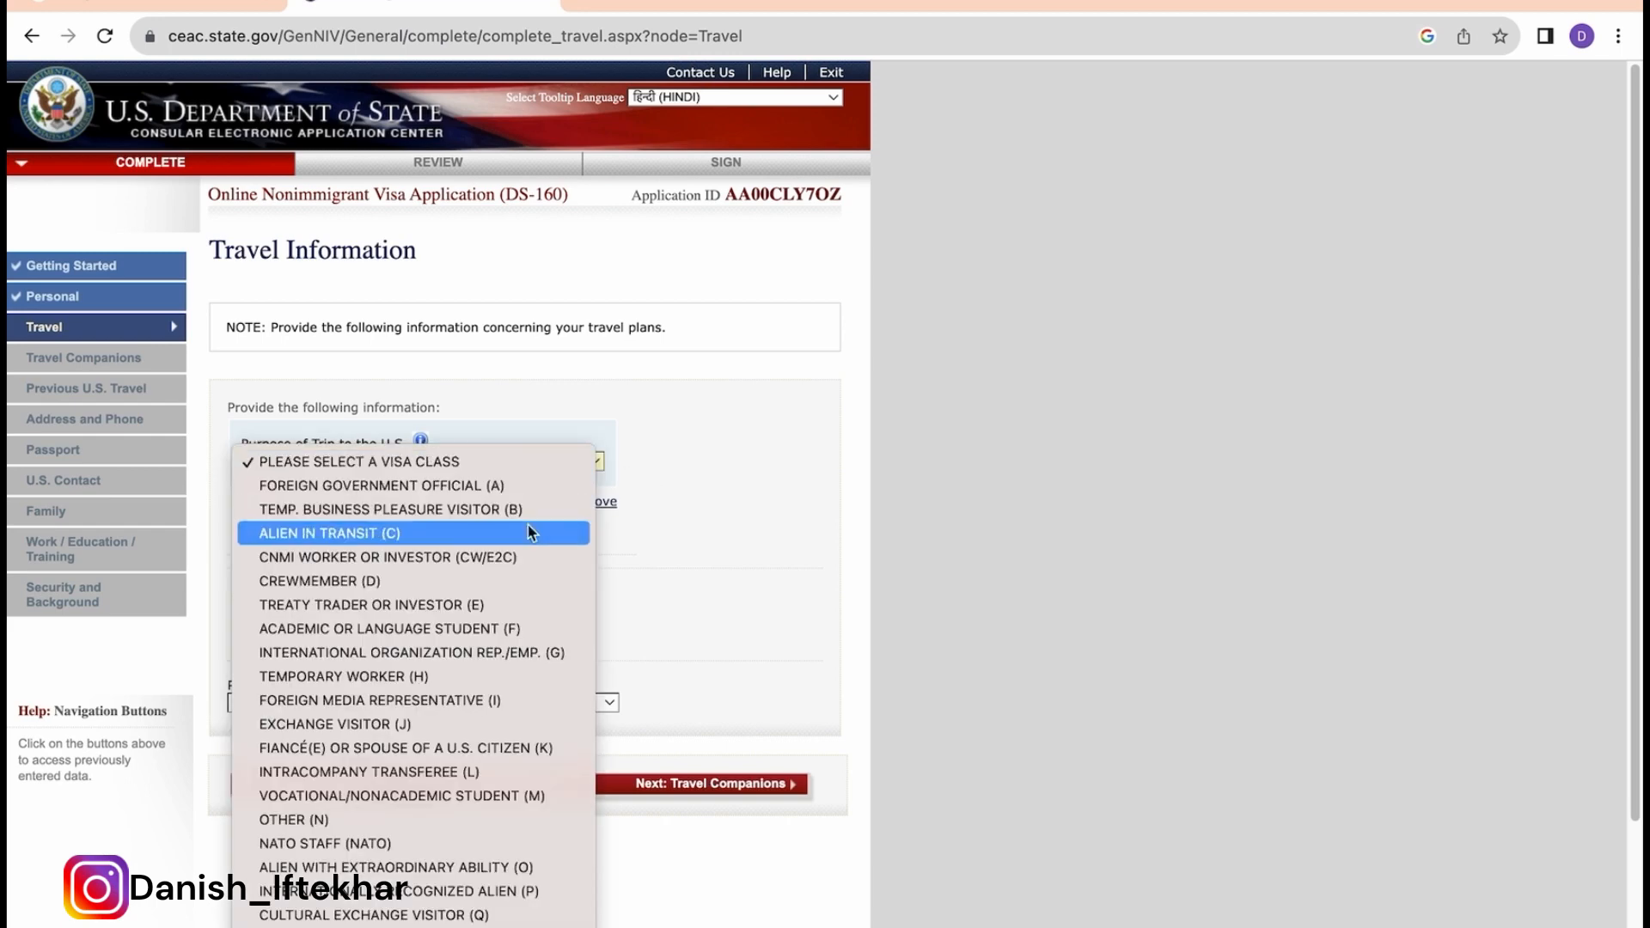
pyautogui.click(502, 513)
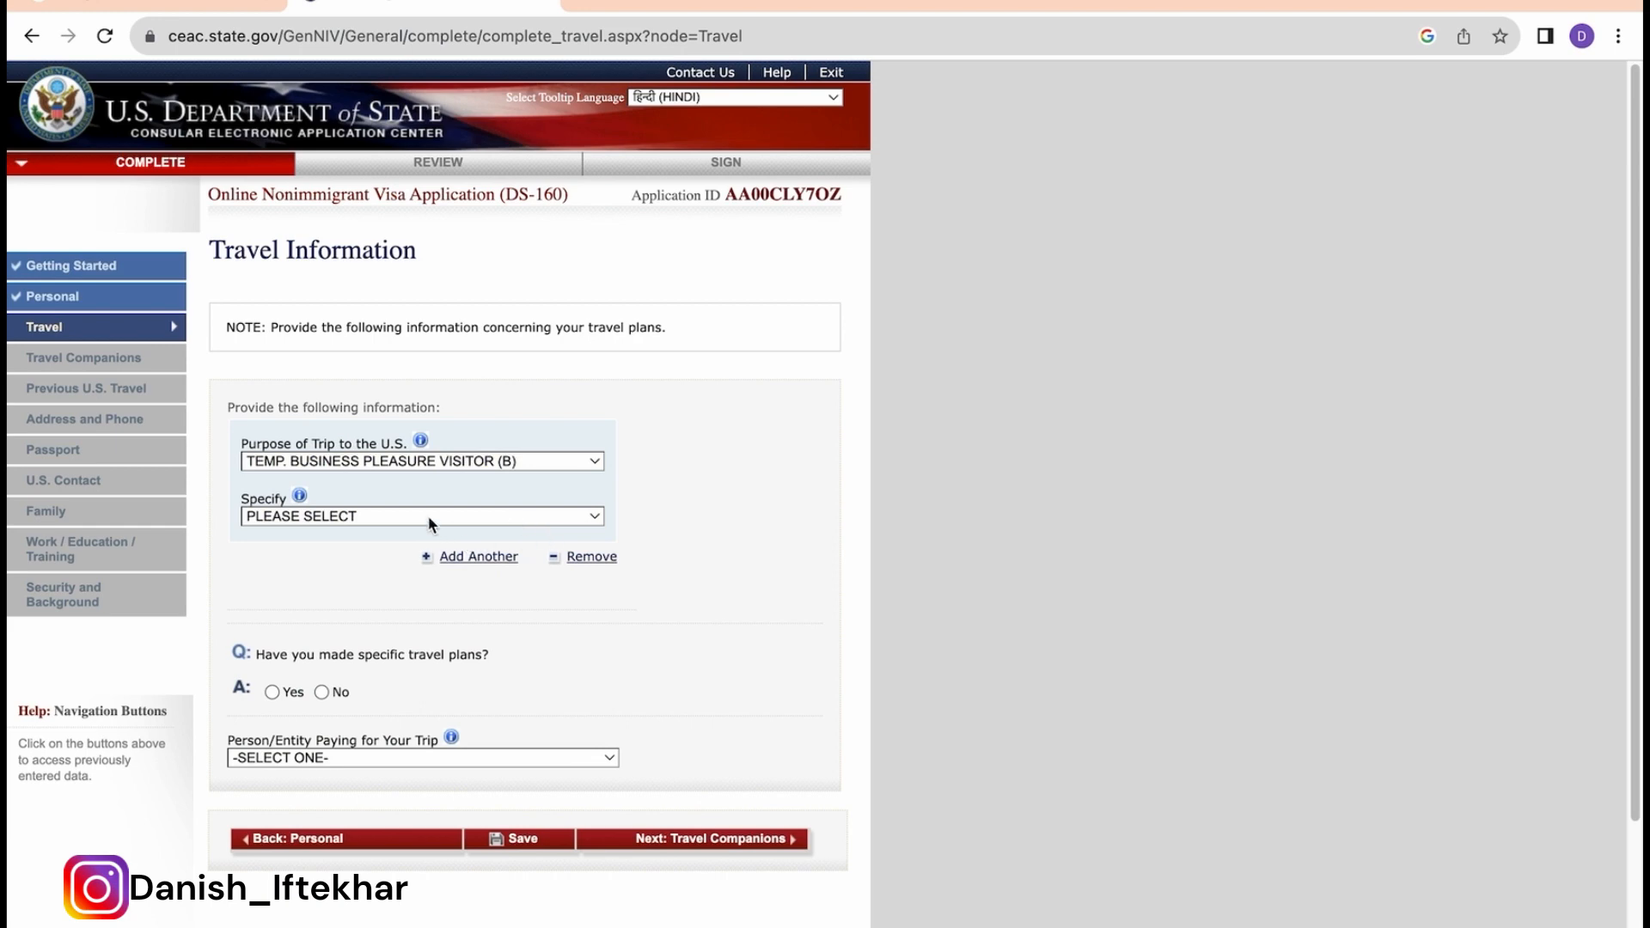
pyautogui.click(428, 516)
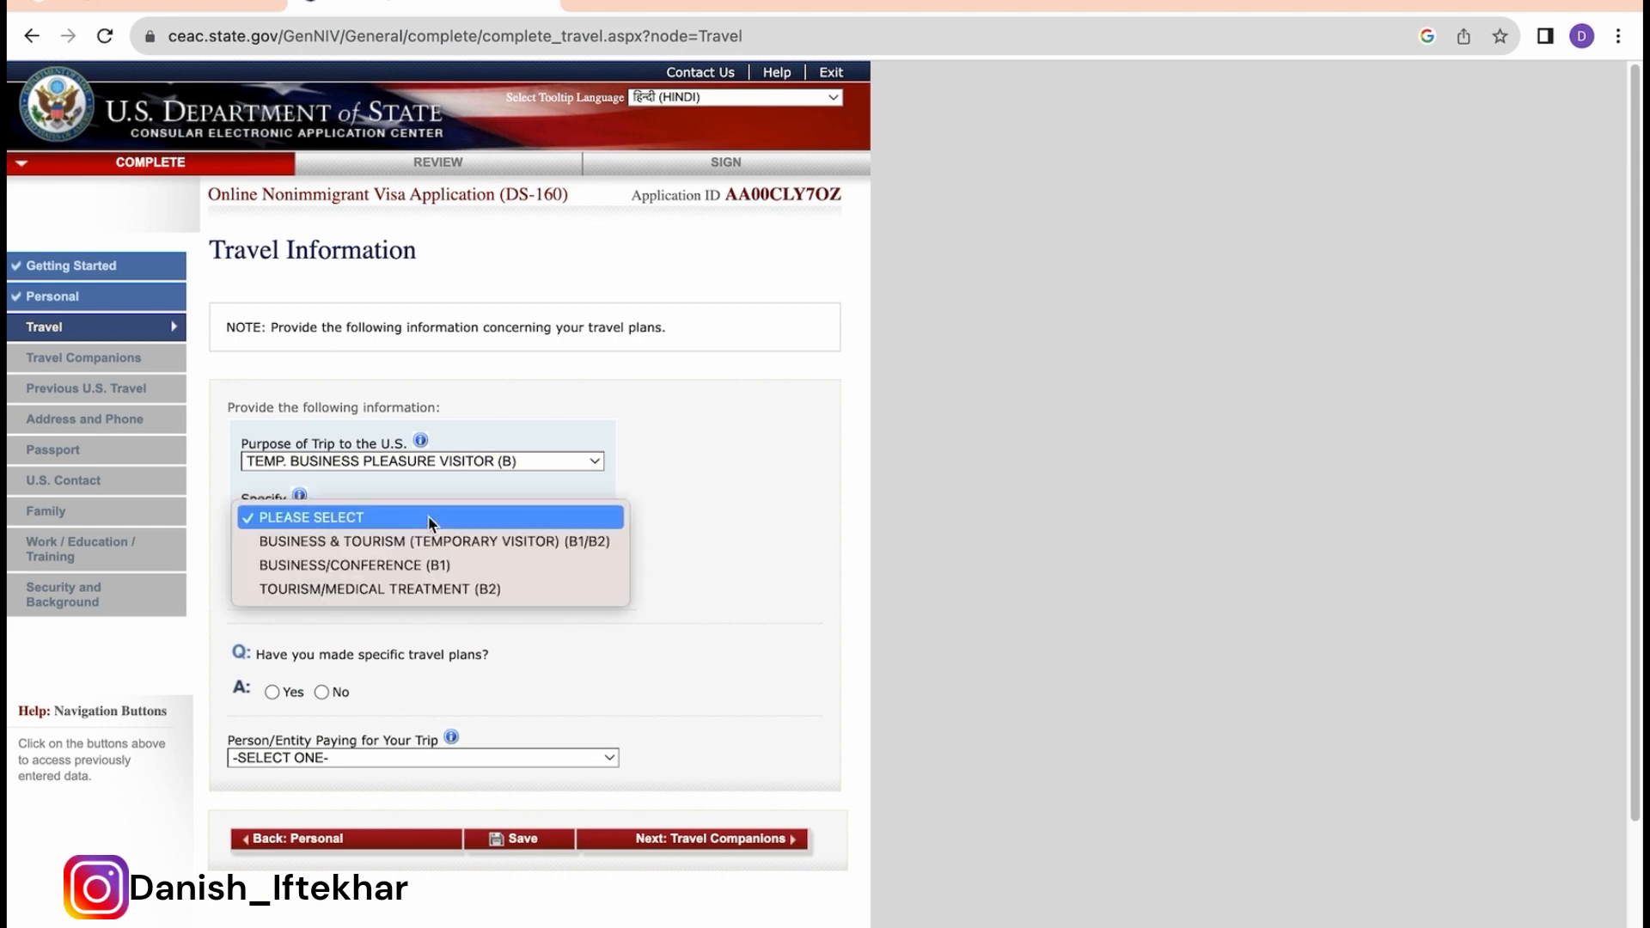
pyautogui.click(485, 542)
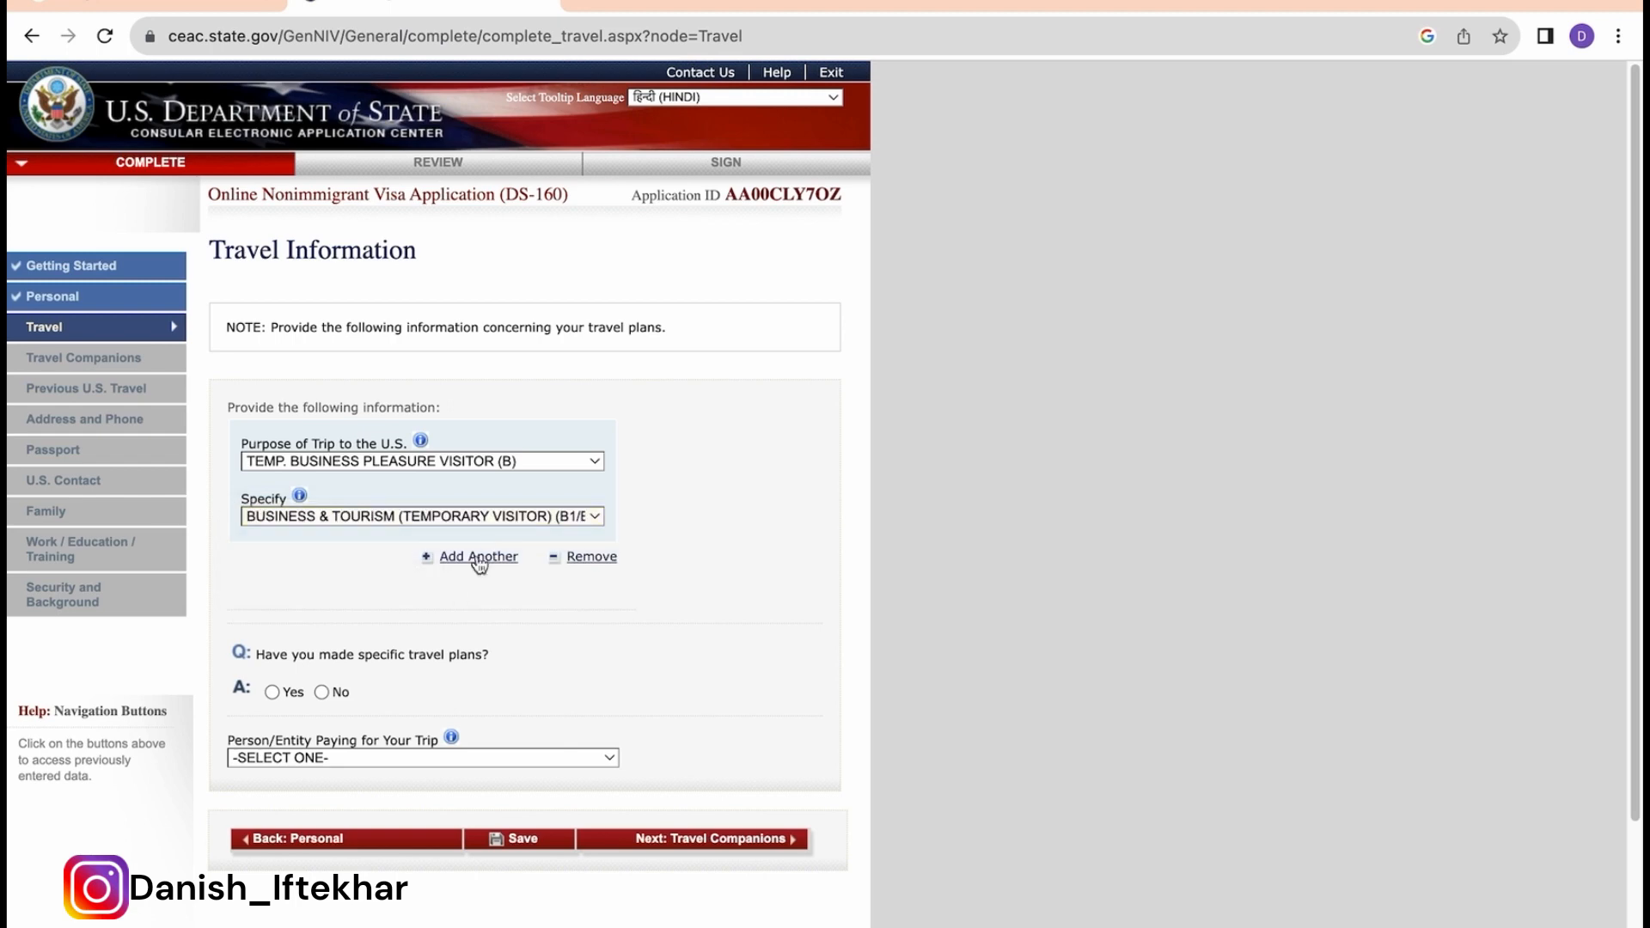
pyautogui.scroll(-1, 454, 643)
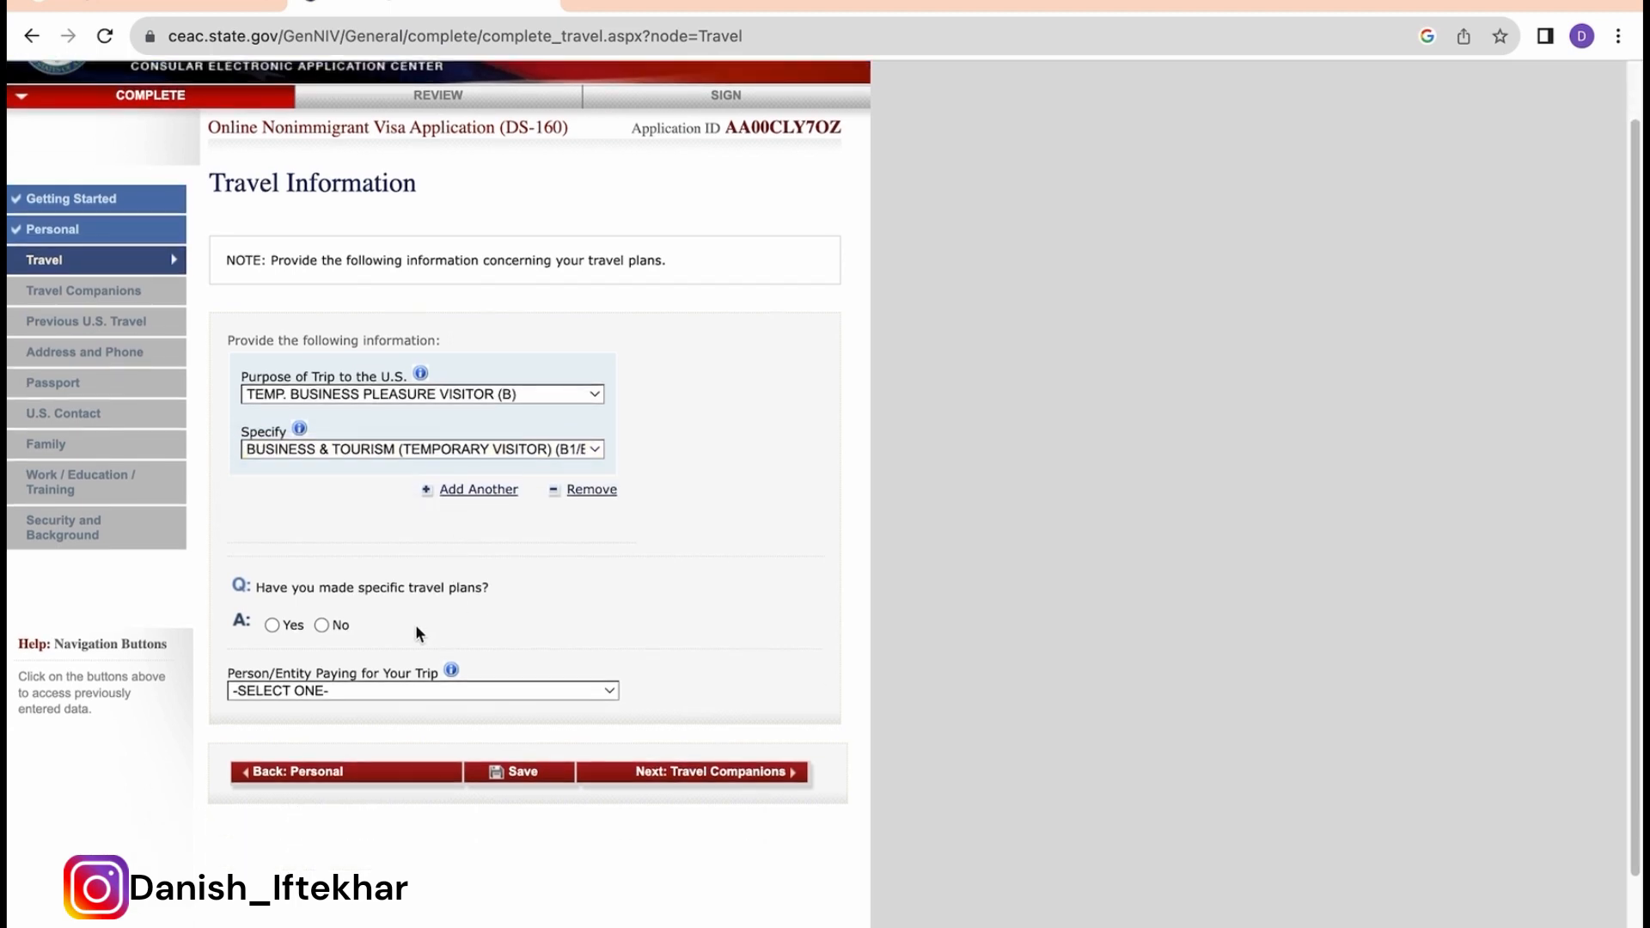
pyautogui.click(322, 626)
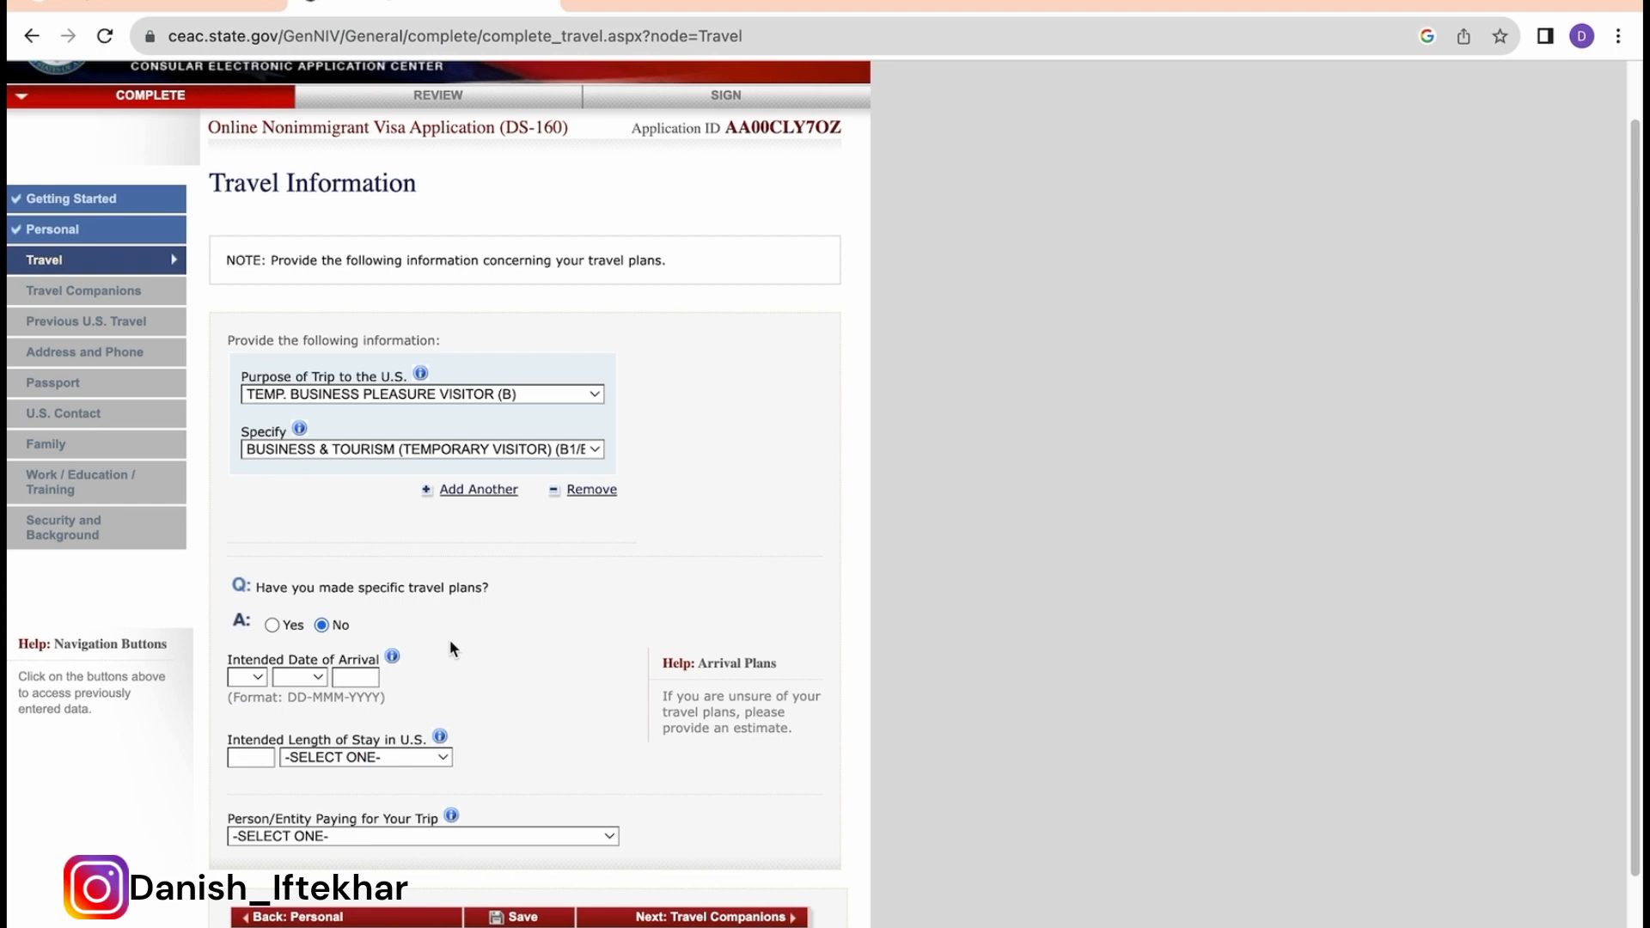
pyautogui.scroll(-1, 449, 638)
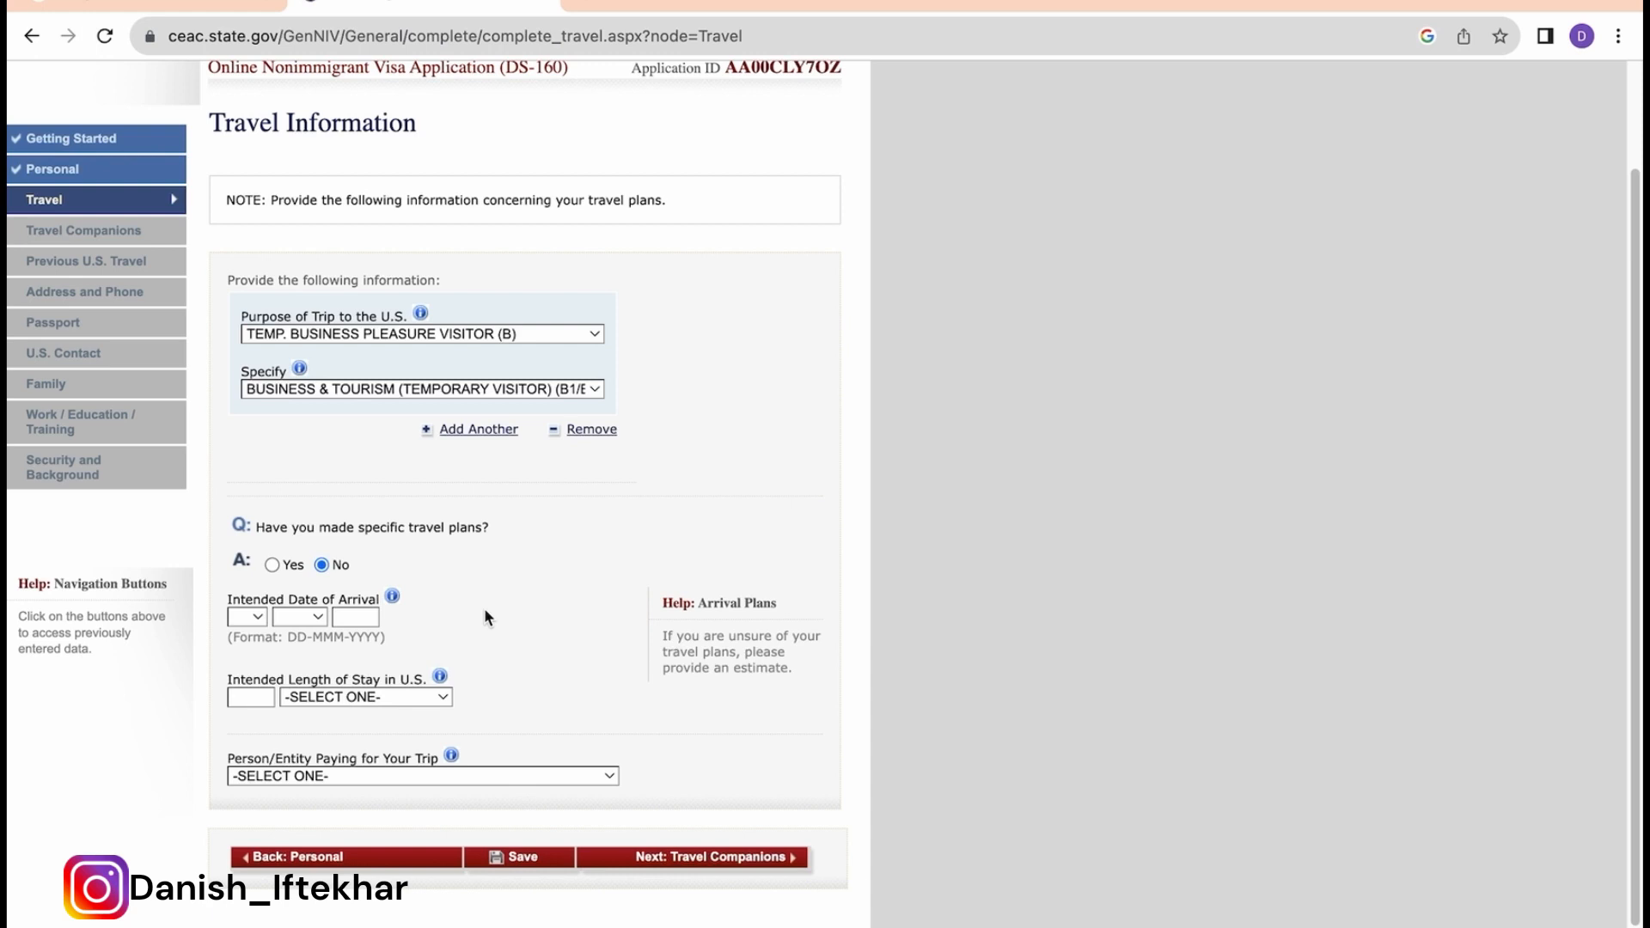
# Step: Set the arrival date to 01 JAN 2024 with a 10 DAY(S) length of stay
pyautogui.click(256, 620)
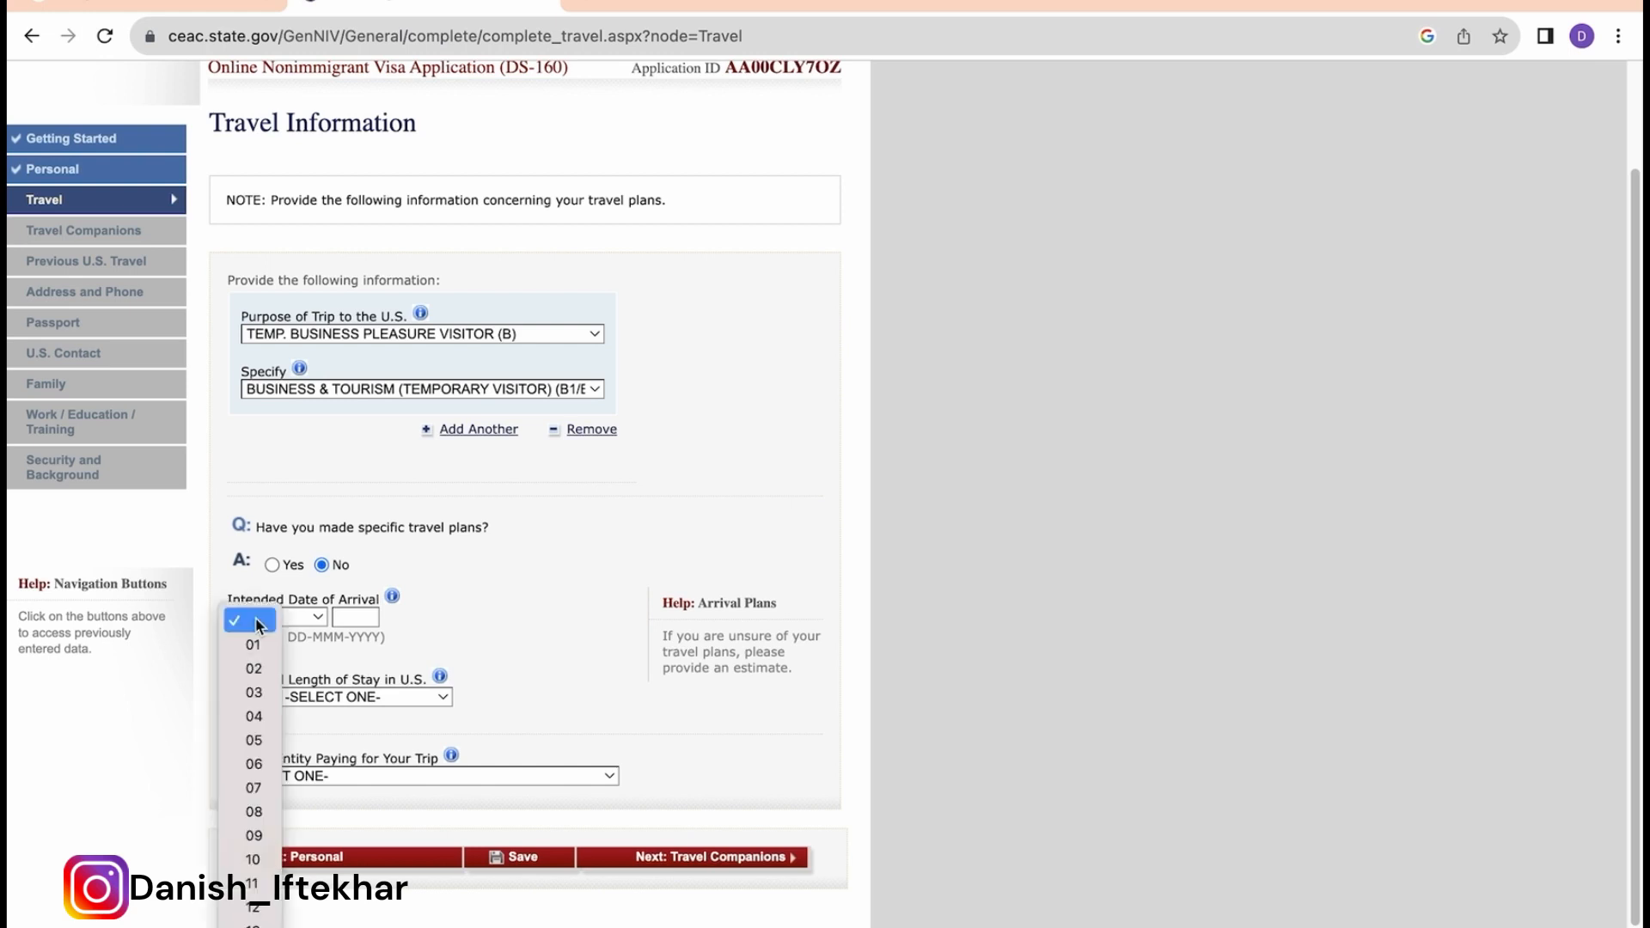
pyautogui.click(251, 643)
pyautogui.click(307, 617)
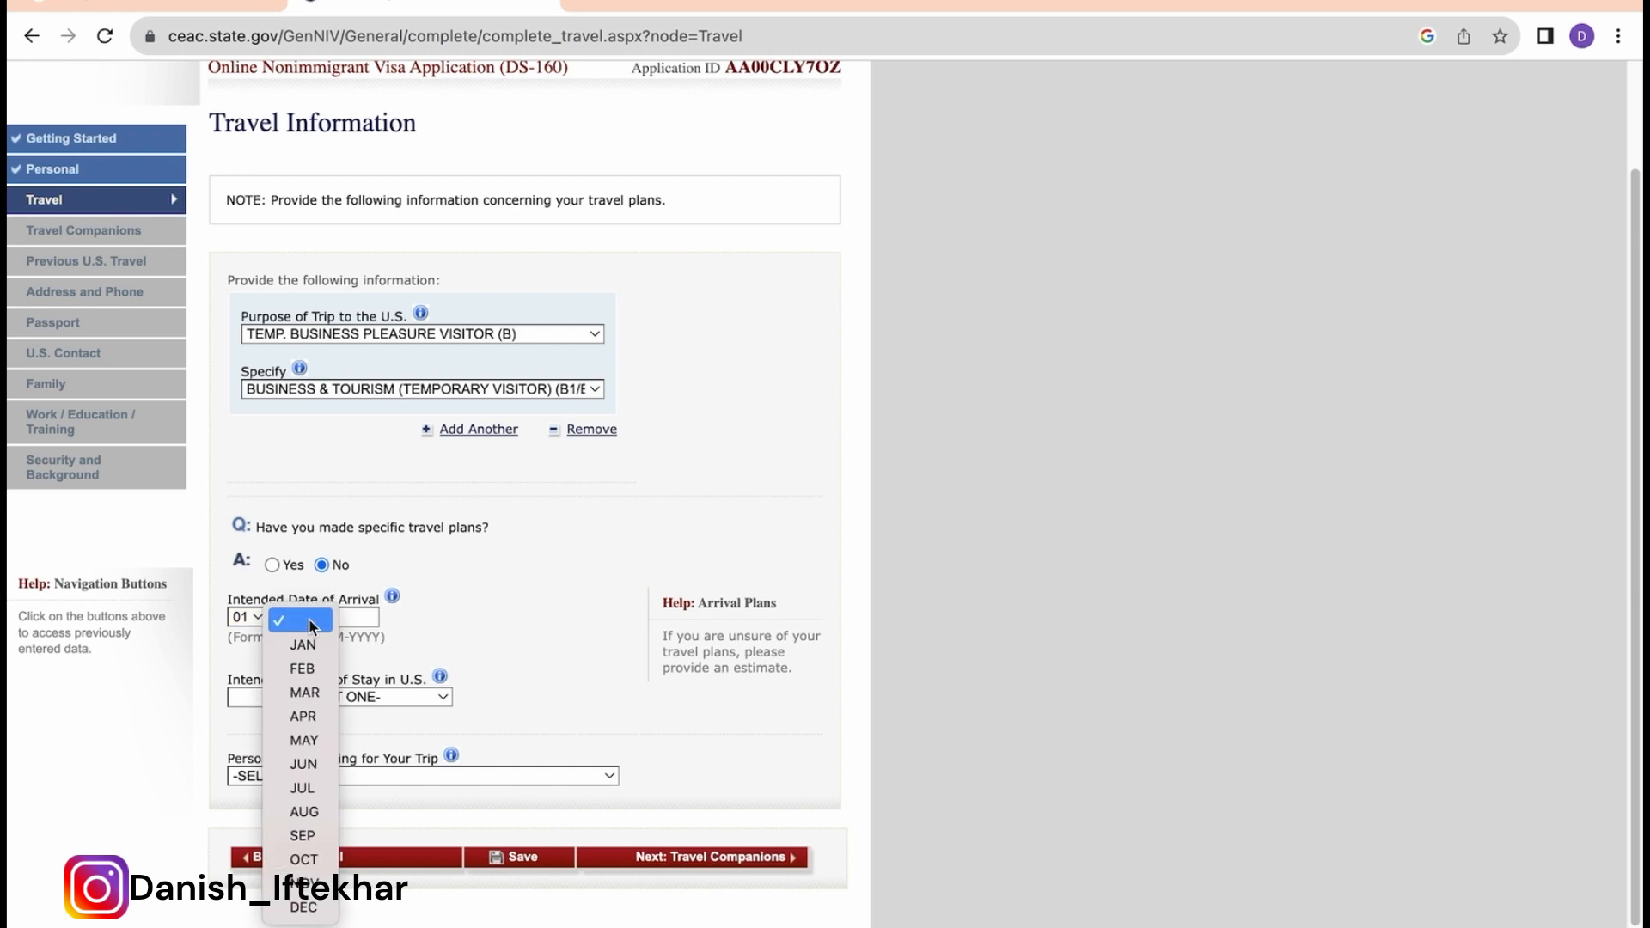
pyautogui.click(296, 644)
pyautogui.click(357, 619)
pyautogui.write('2024')
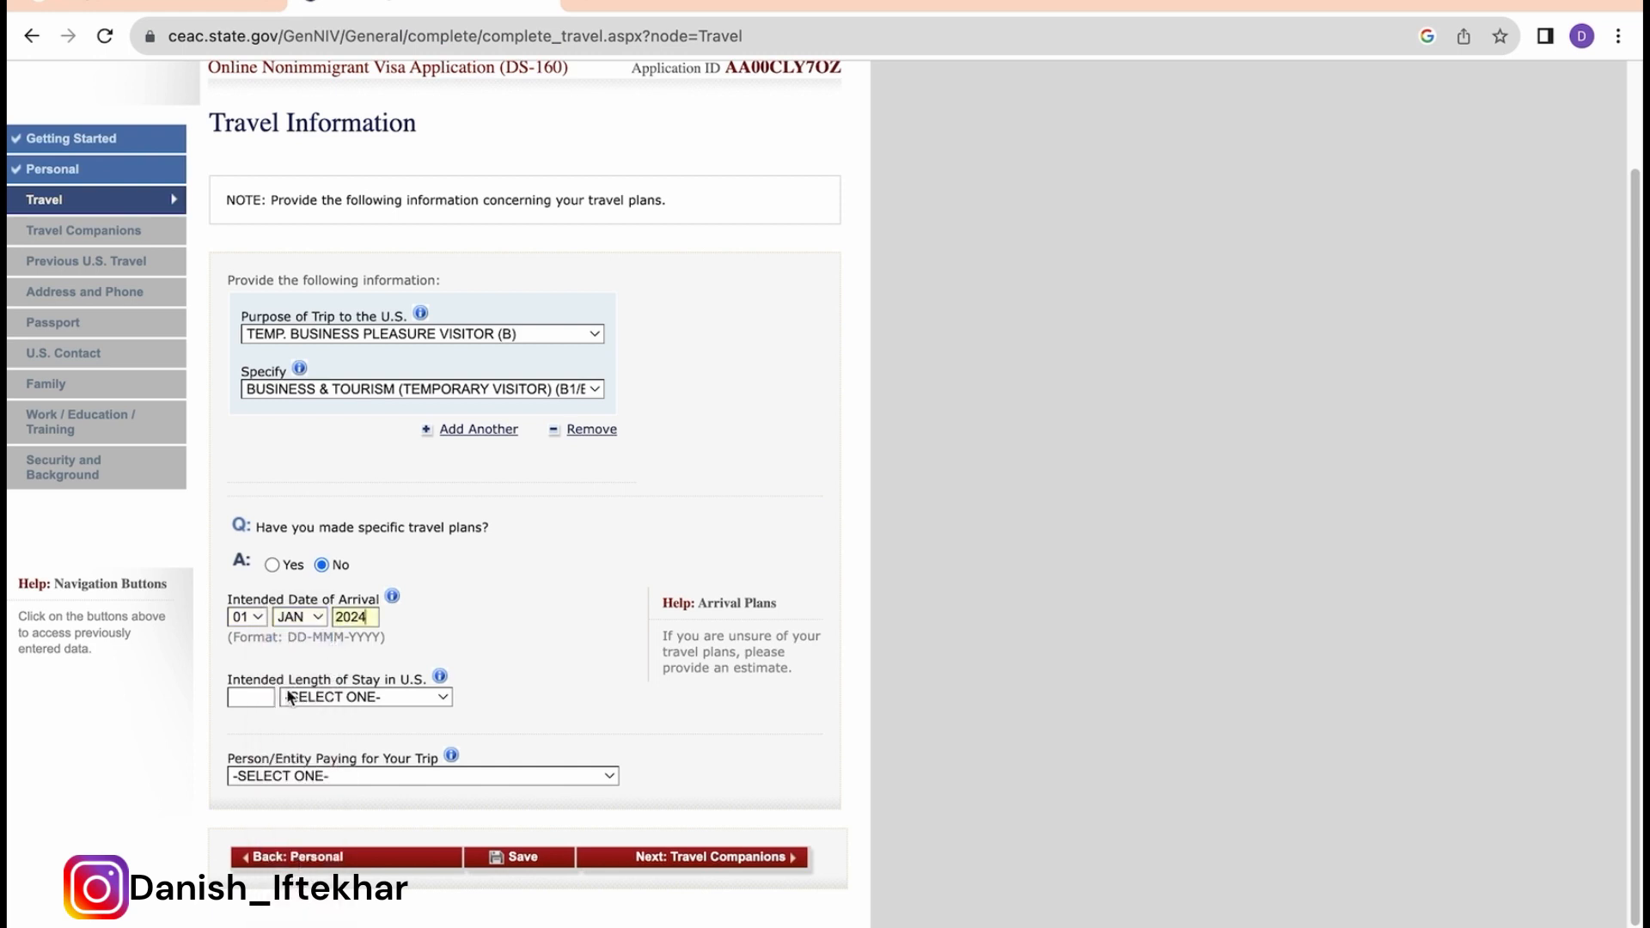
pyautogui.click(268, 696)
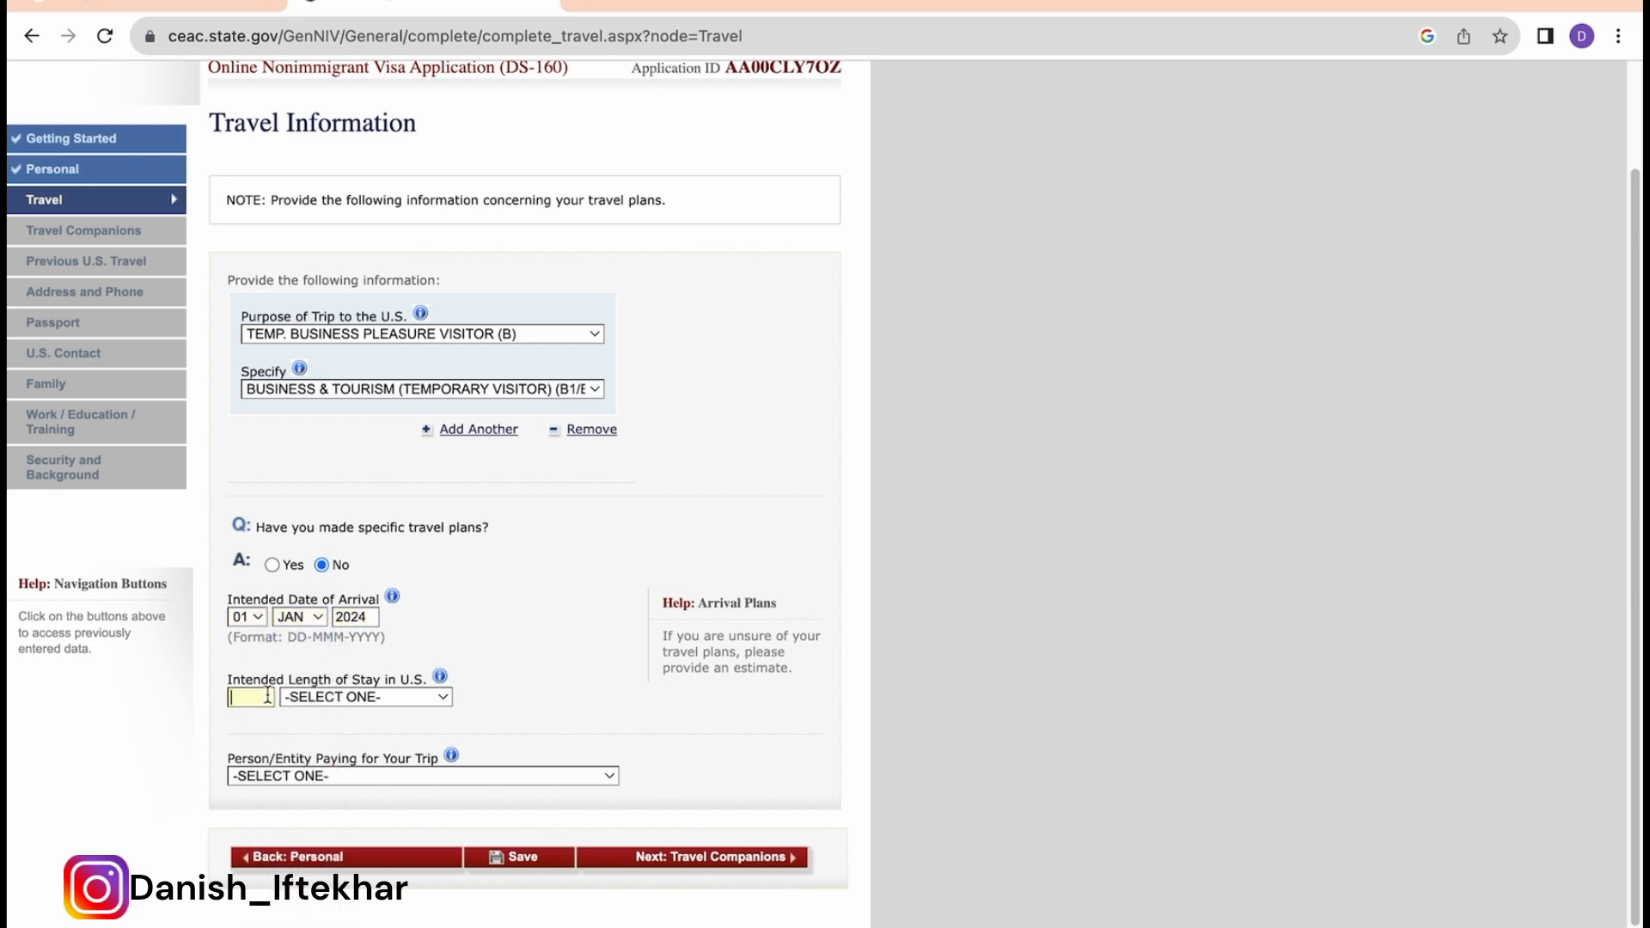
pyautogui.write('10')
pyautogui.click(359, 696)
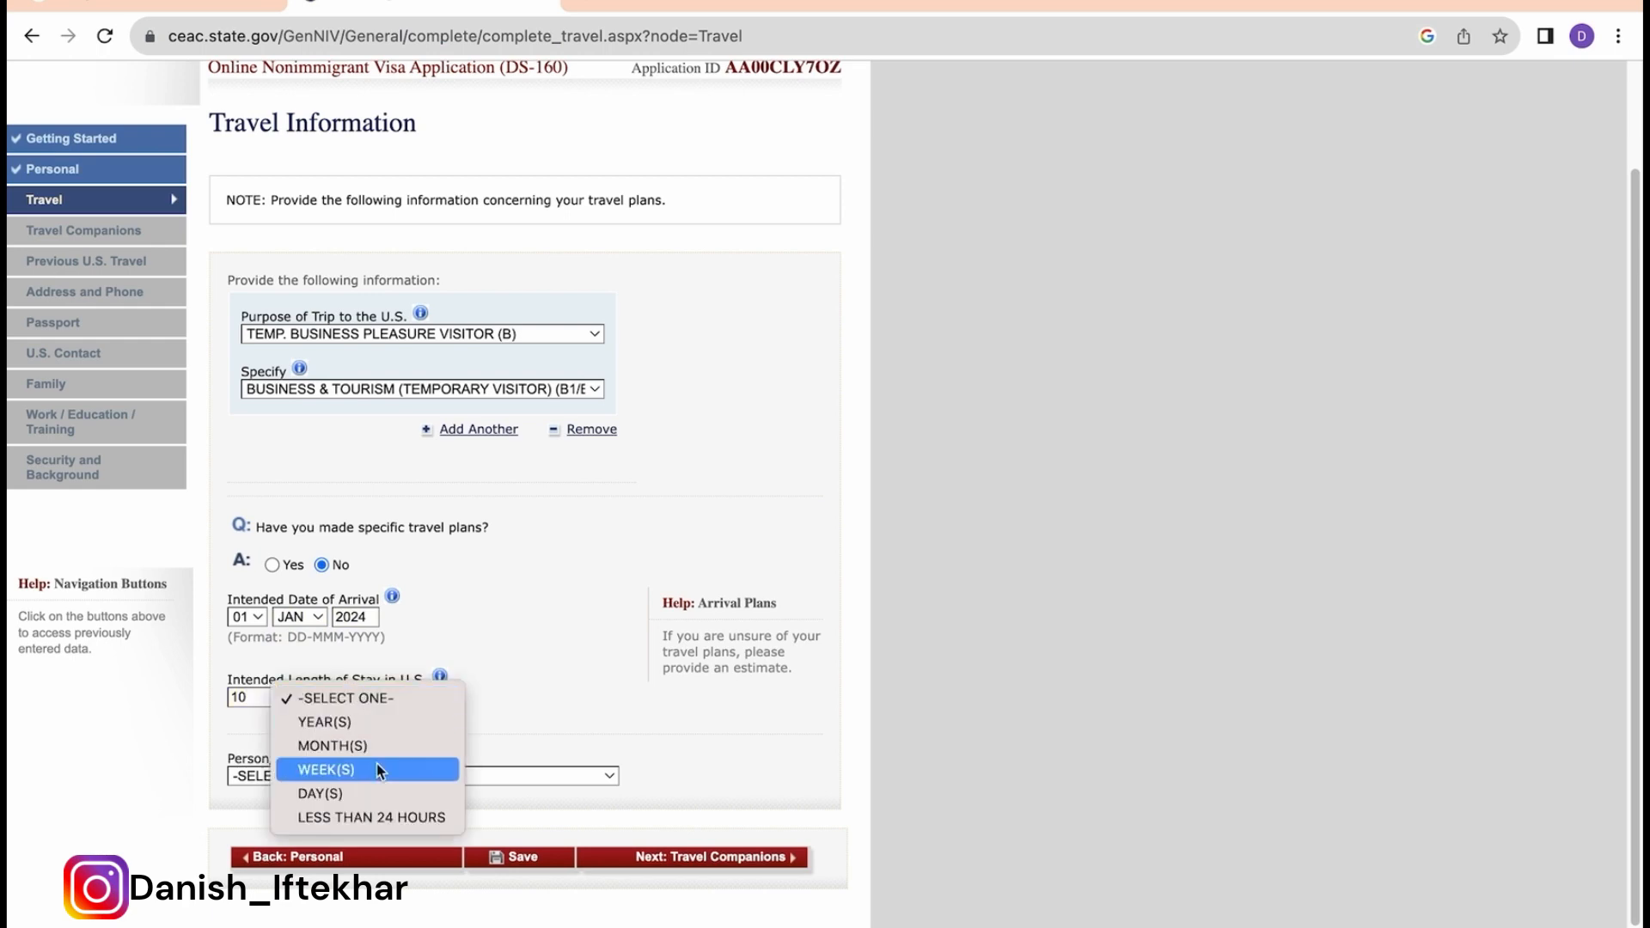
pyautogui.click(359, 792)
pyautogui.scroll(-3, 490, 526)
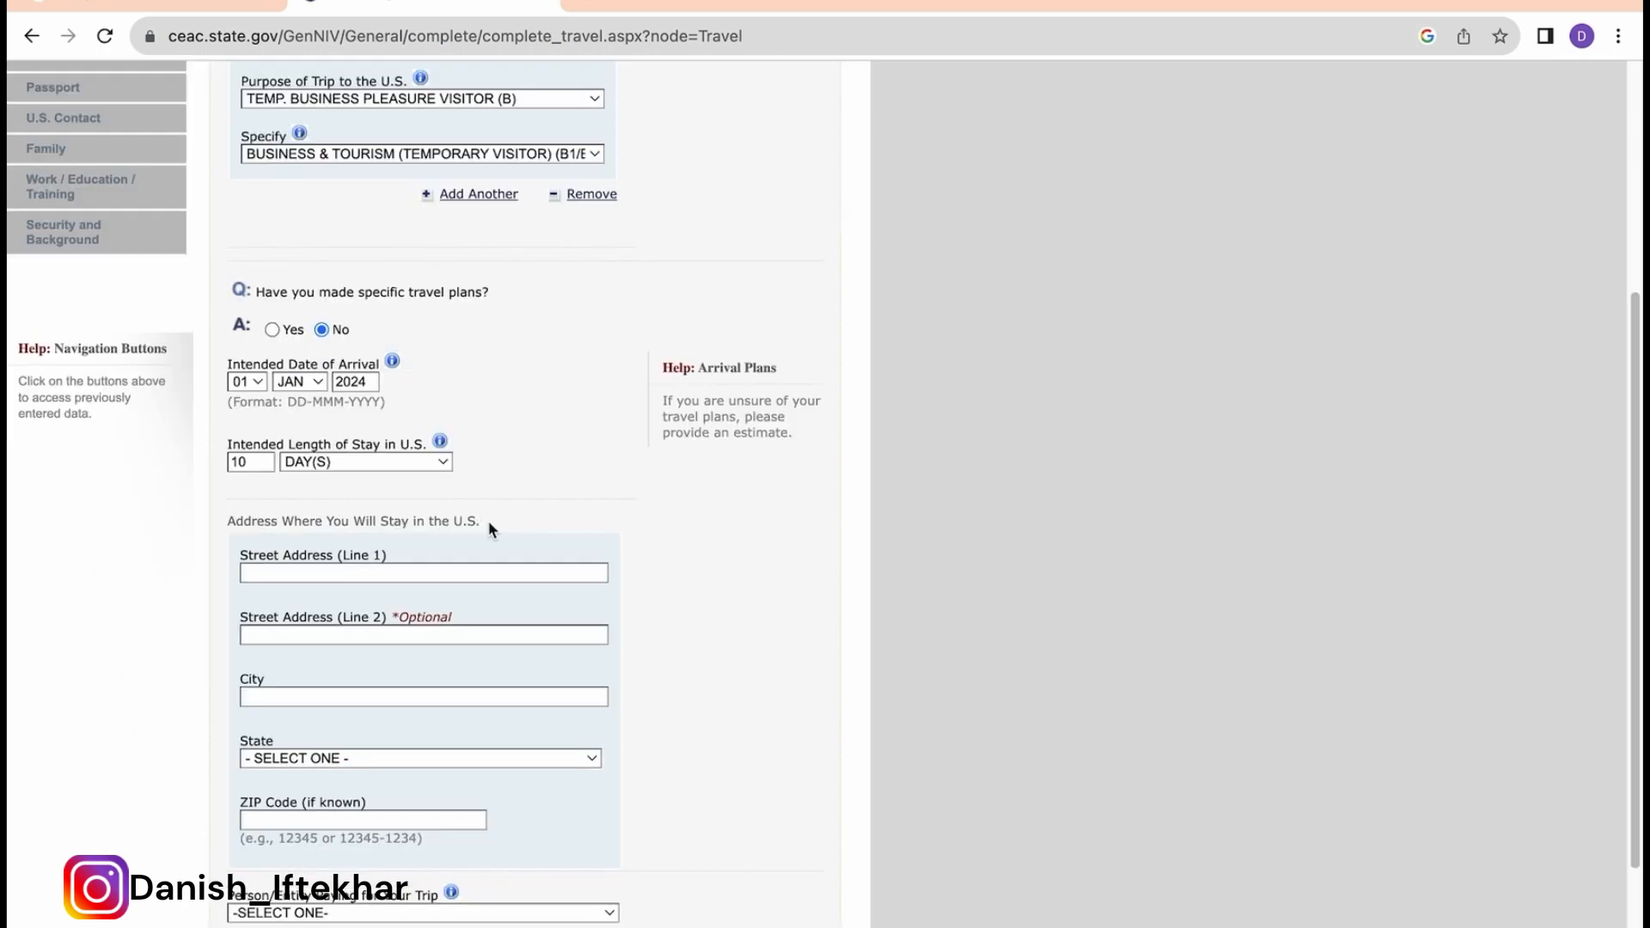
# Step: Enter the U.S. stay address in NEW YORK CITY, state NEW YORK, with its ZIP code
pyautogui.moveTo(490, 527); pyautogui.dragTo(282, 512)
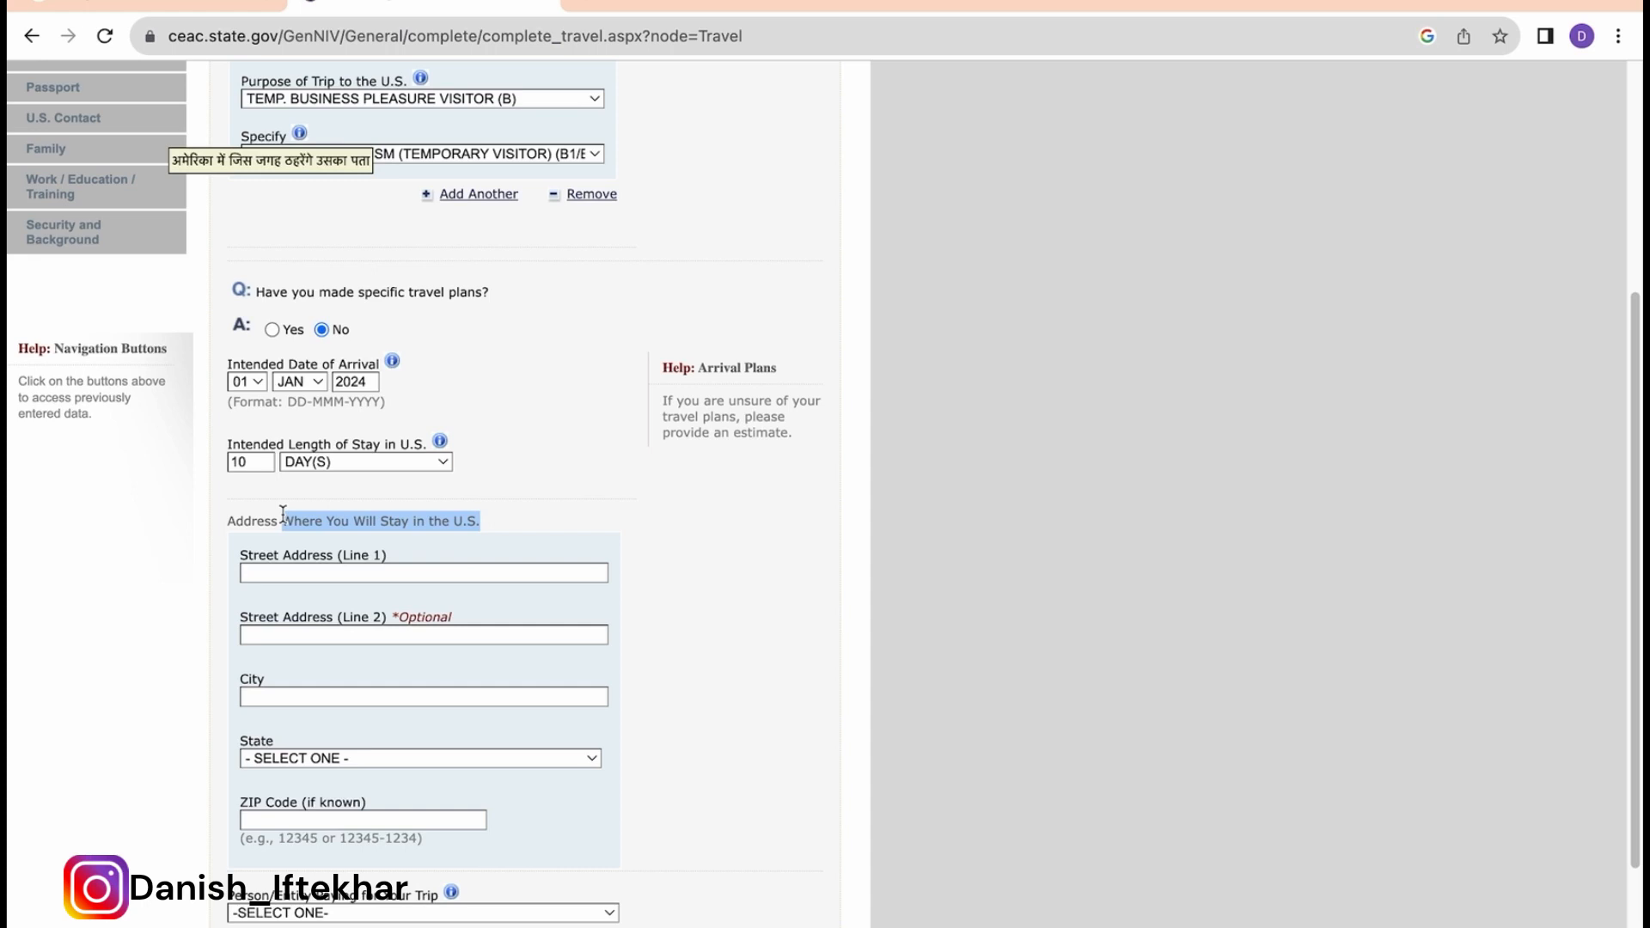
pyautogui.click(266, 572)
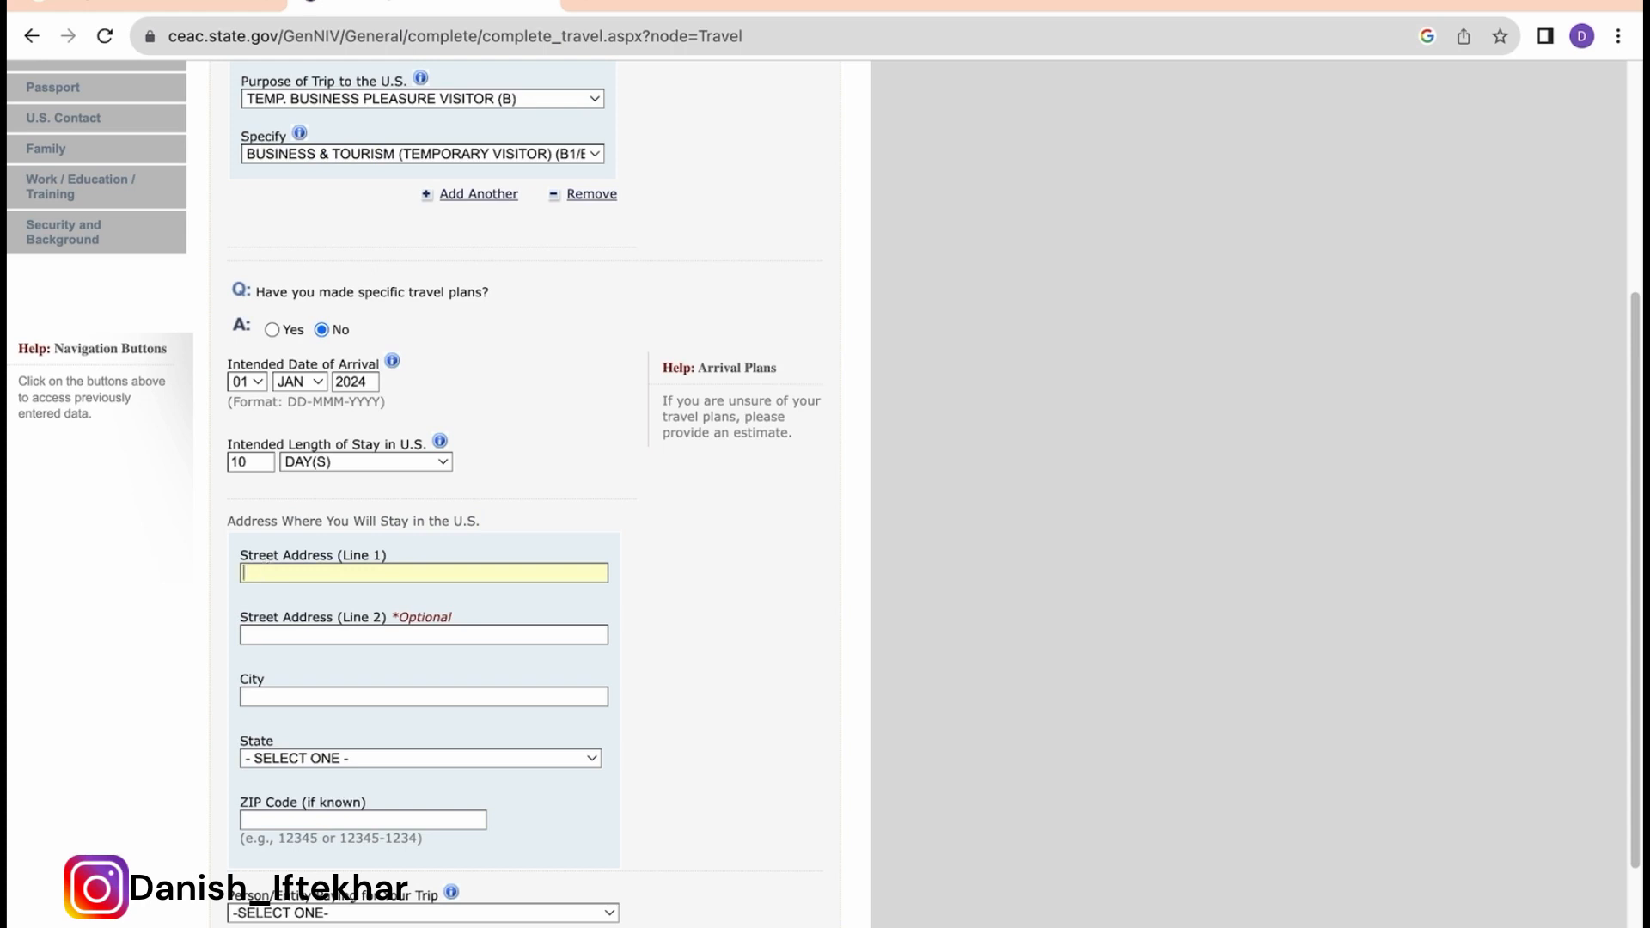
pyautogui.write('AMERICANA INN')
pyautogui.click(291, 633)
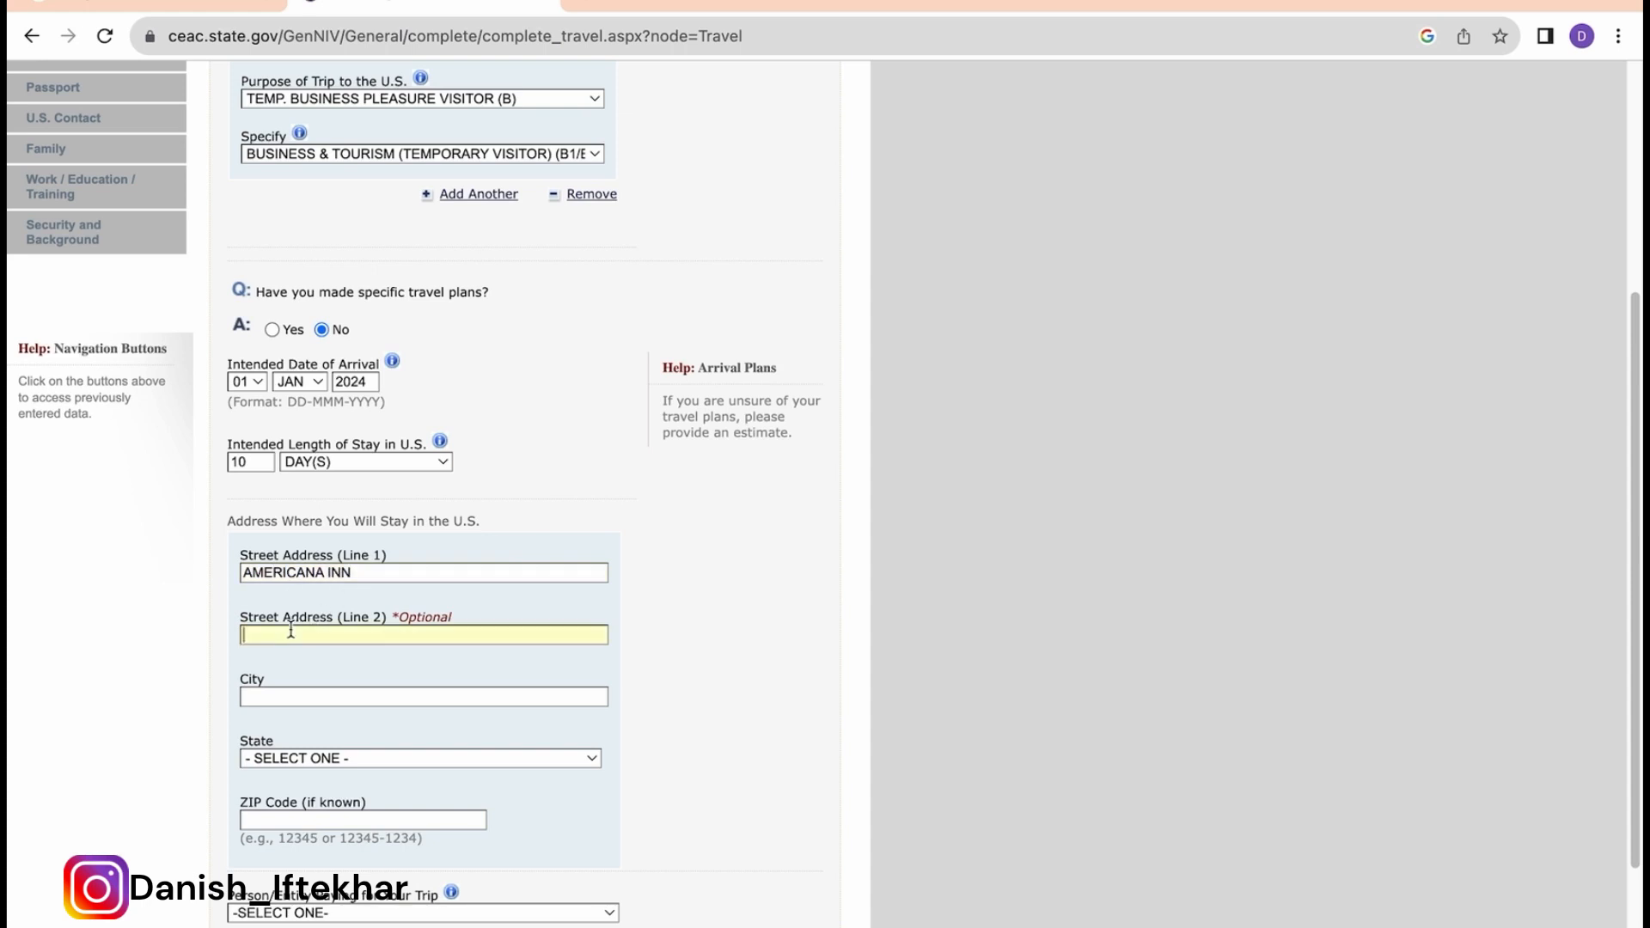
pyautogui.write('123 MANHATTAN')
pyautogui.click(286, 693)
pyautogui.write('NEW YORK CITY')
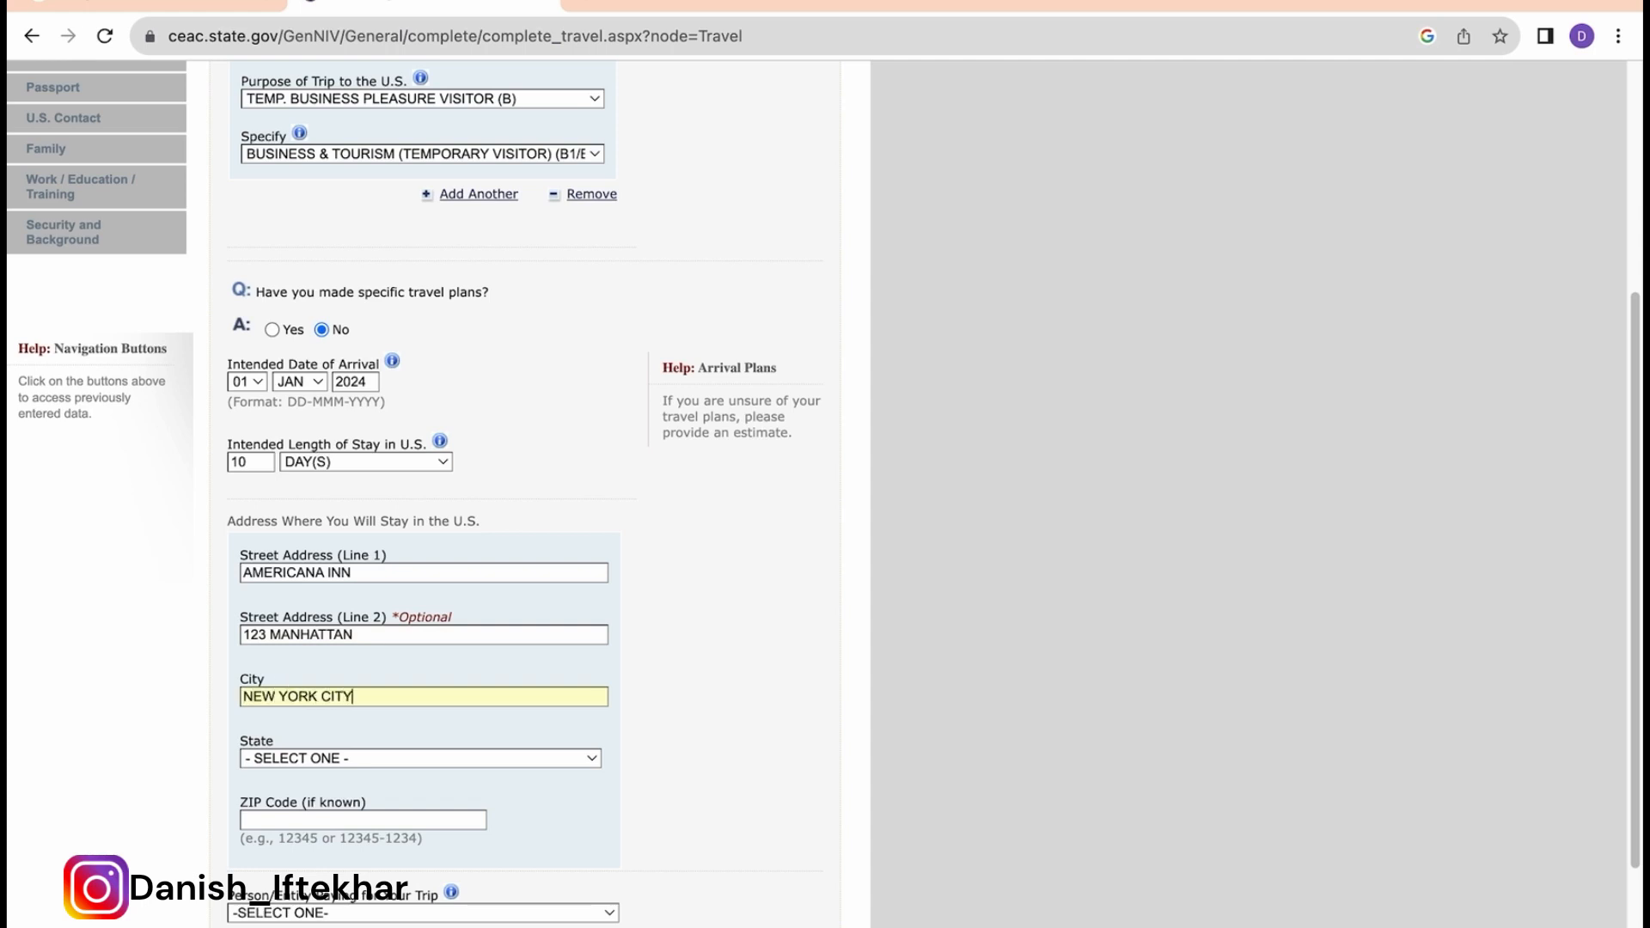
pyautogui.click(301, 760)
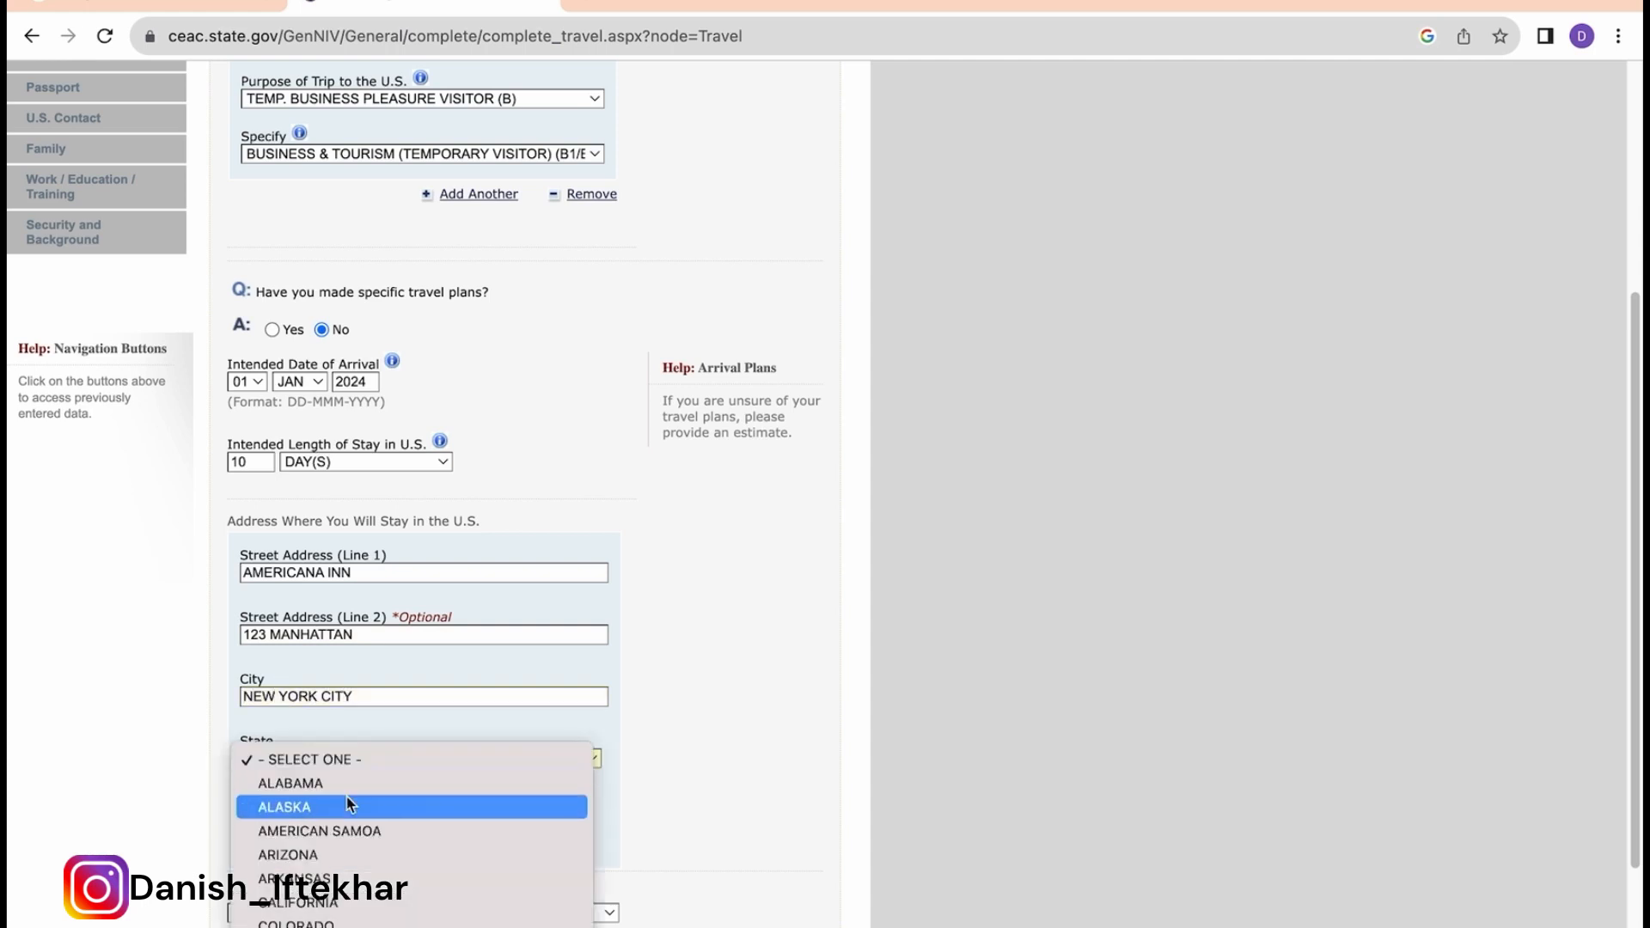
pyautogui.scroll(-4, 346, 794)
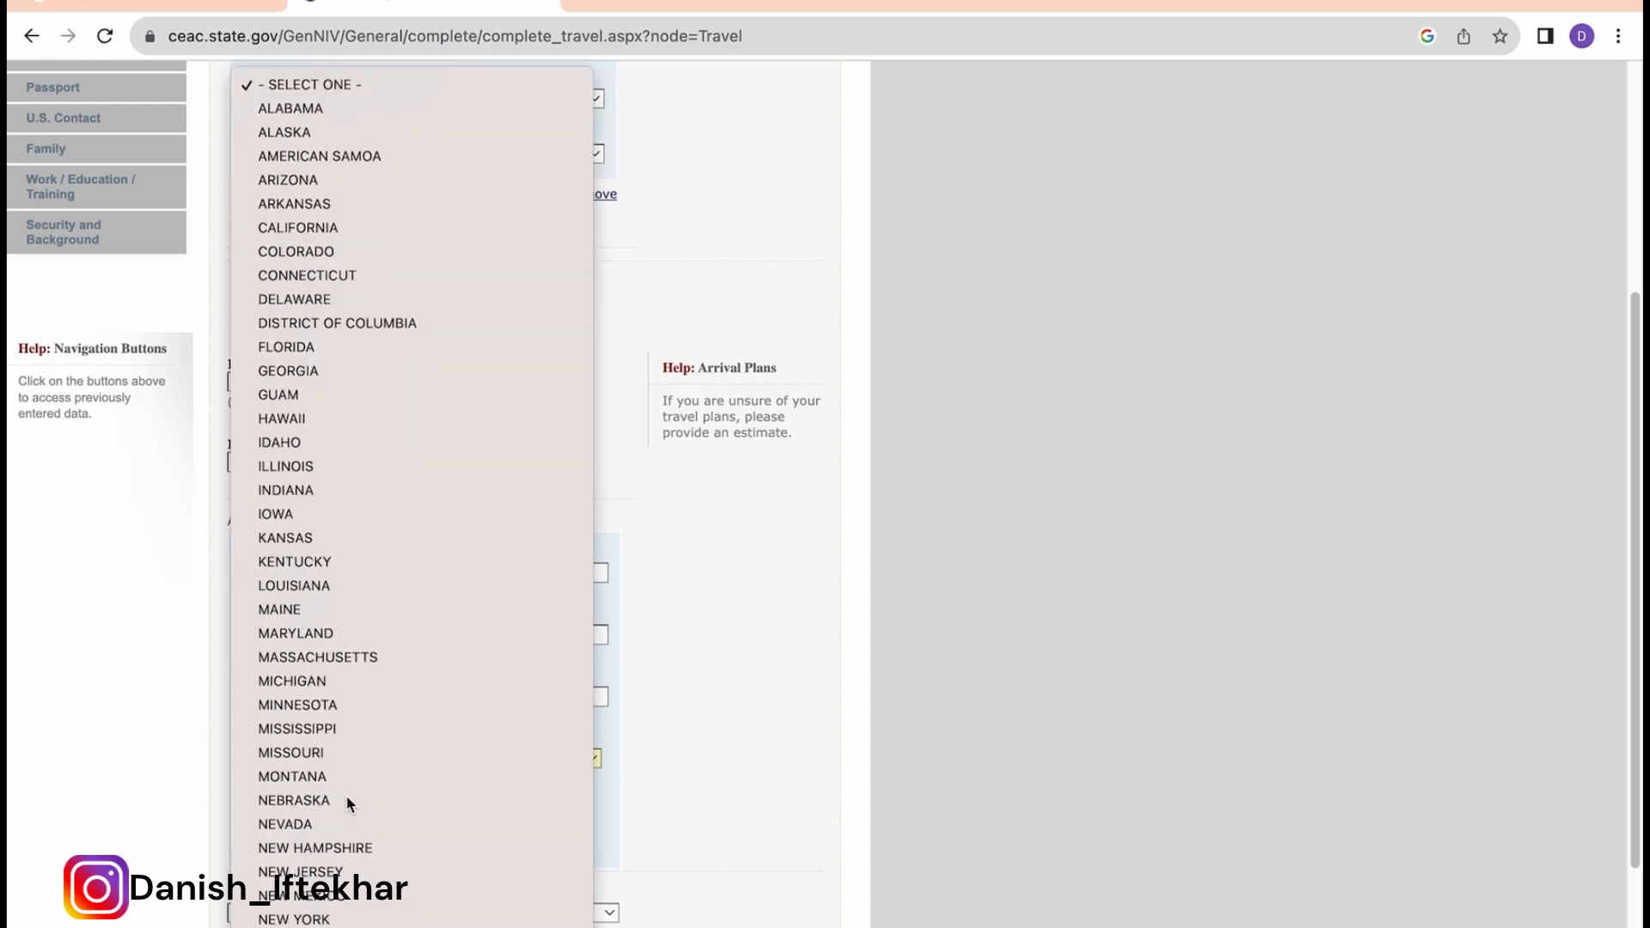
pyautogui.write('new york')
pyautogui.press('Return')
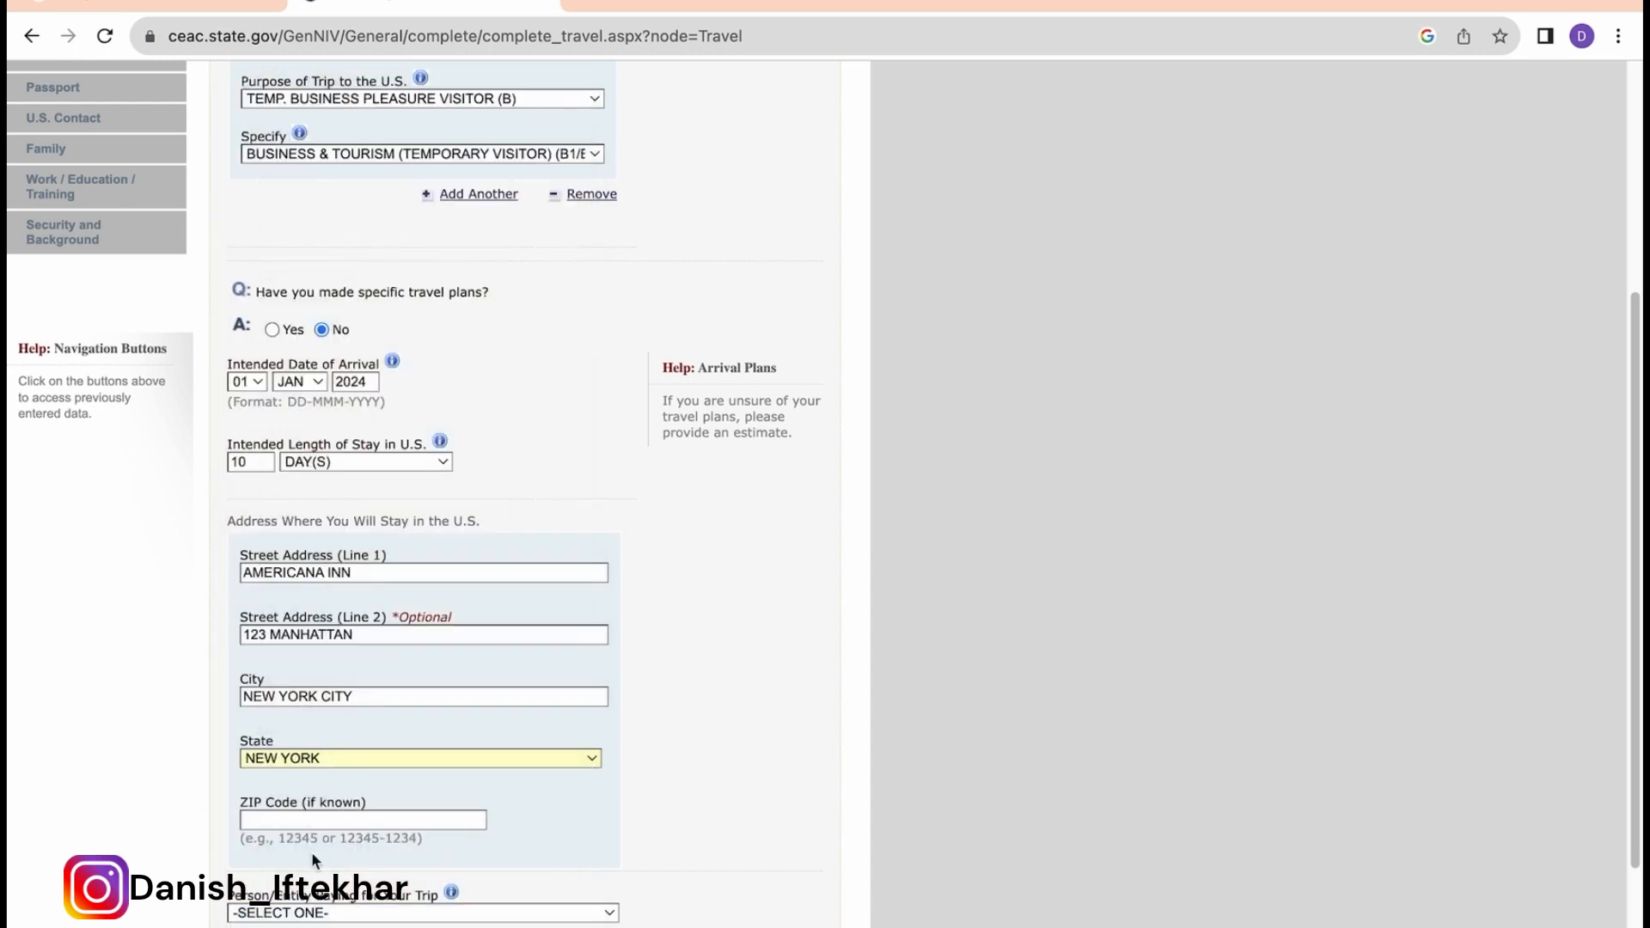
pyautogui.write('11036')
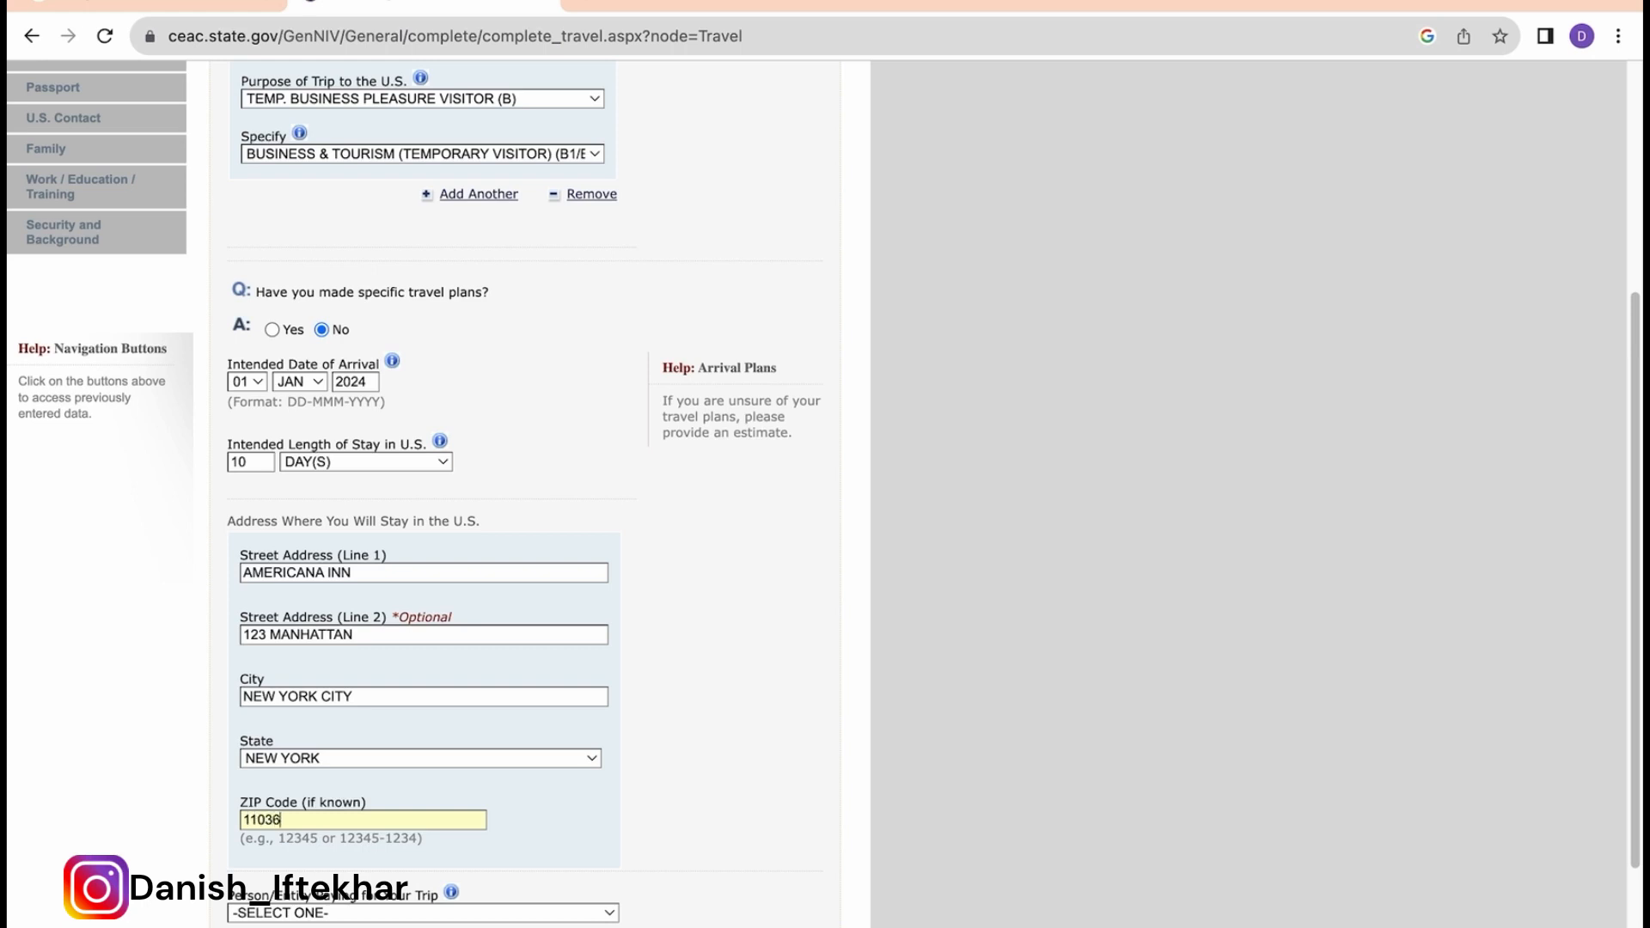
pyautogui.scroll(-2, 437, 763)
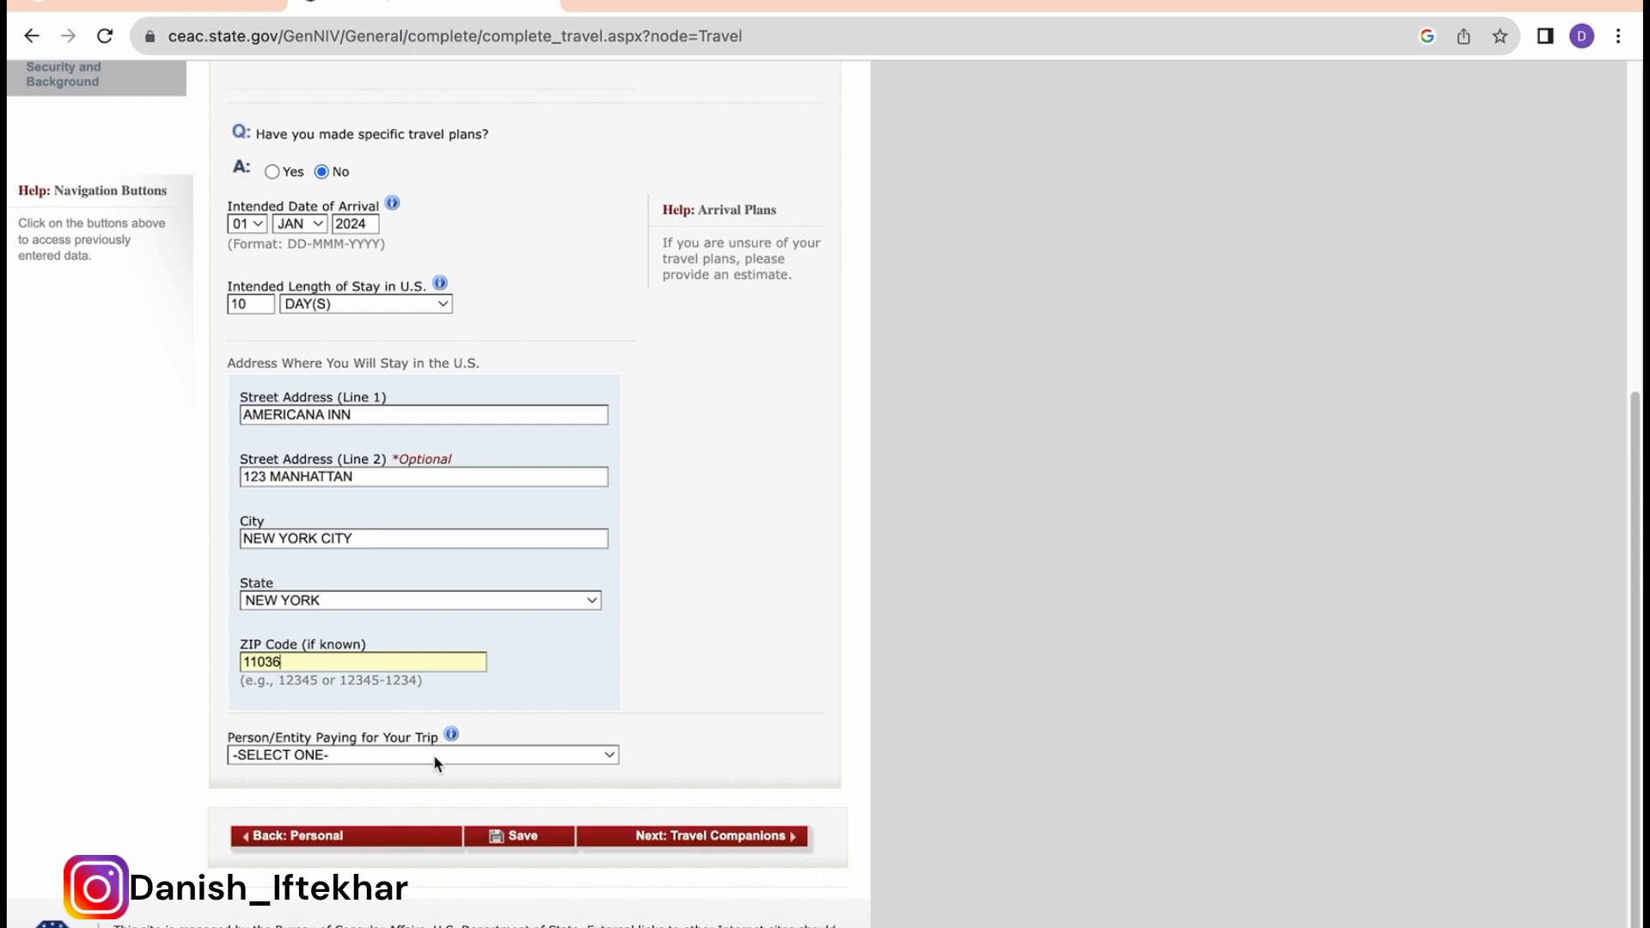
# Step: Set SELF as the trip payer, save the page, and move to Travel Companions
pyautogui.click(435, 759)
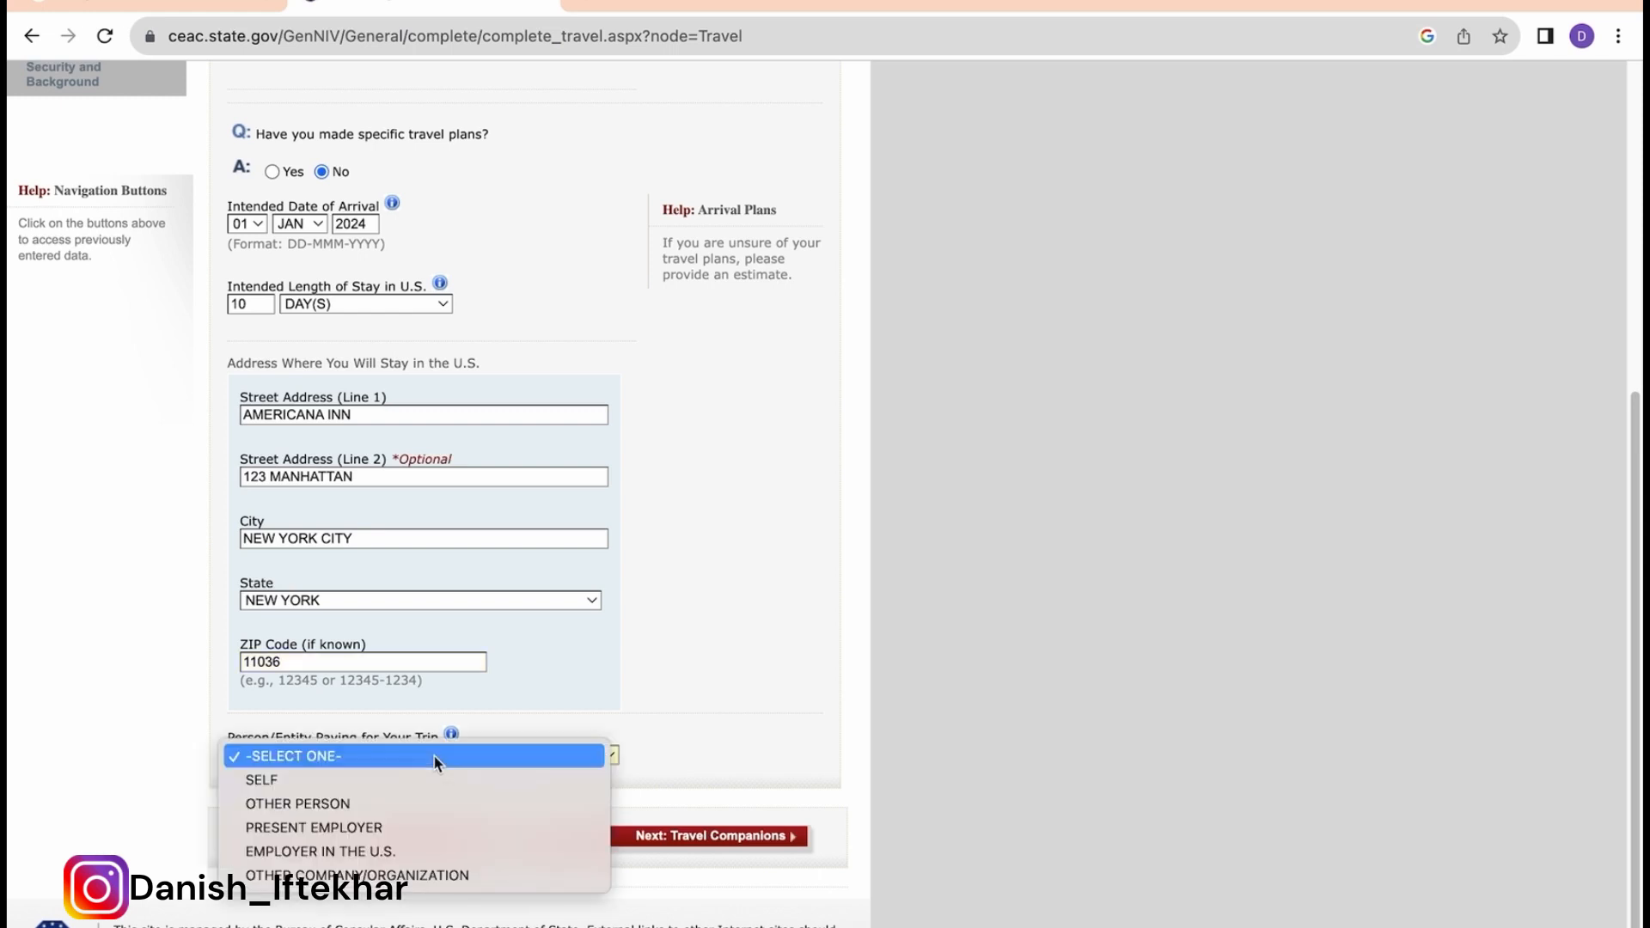
pyautogui.click(433, 776)
pyautogui.click(519, 837)
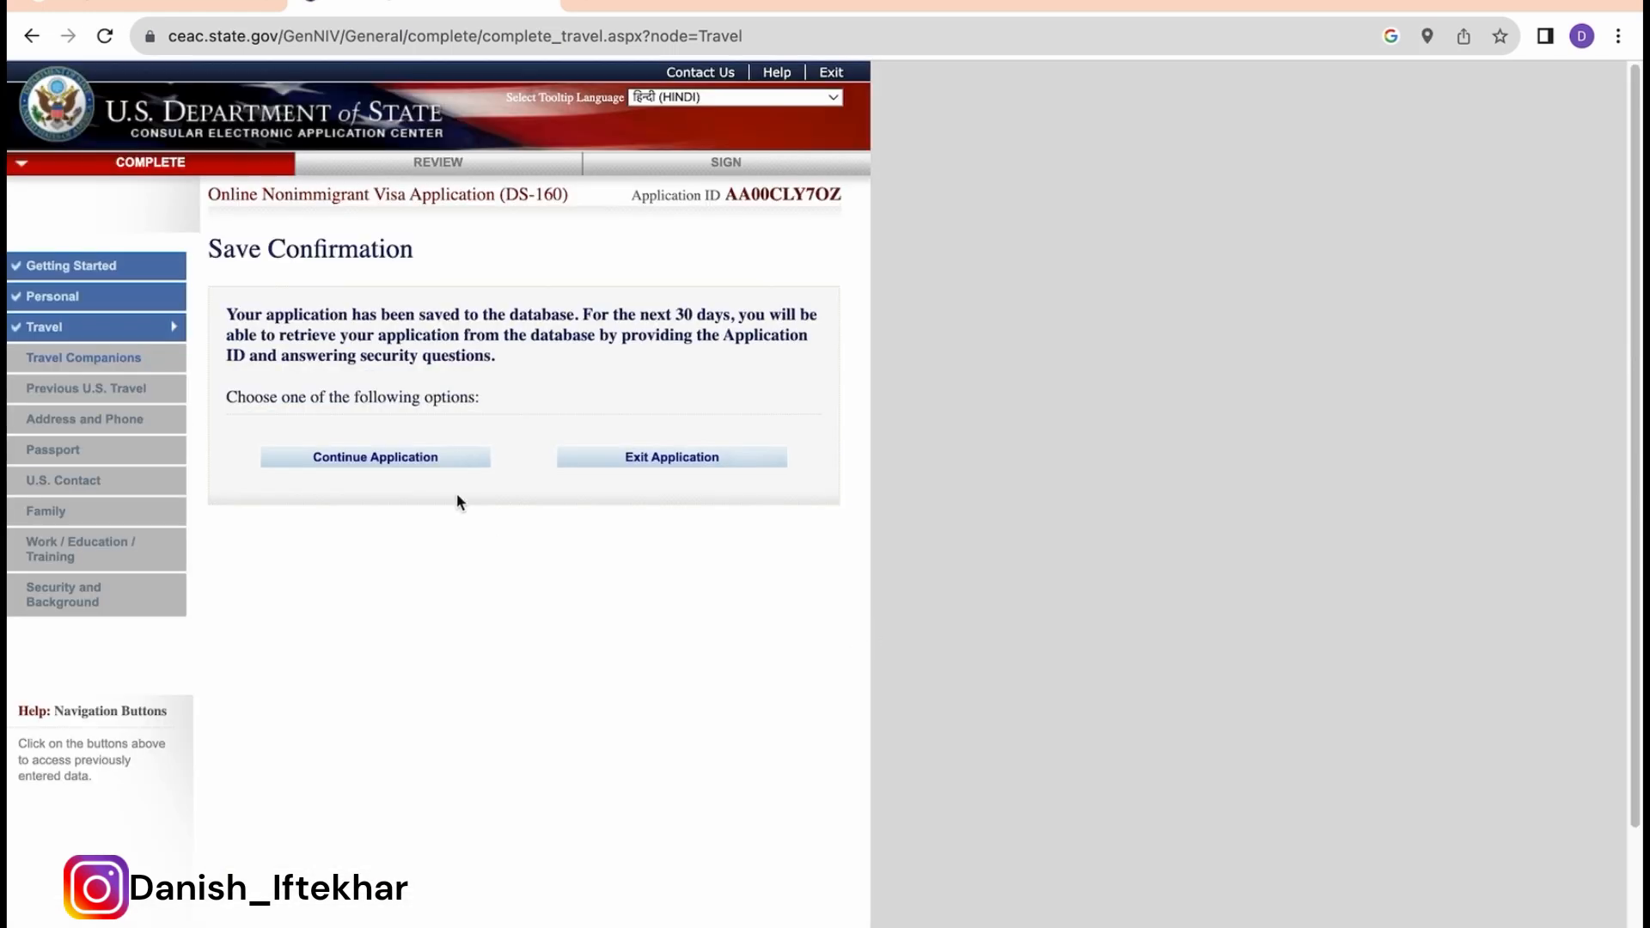
pyautogui.click(401, 457)
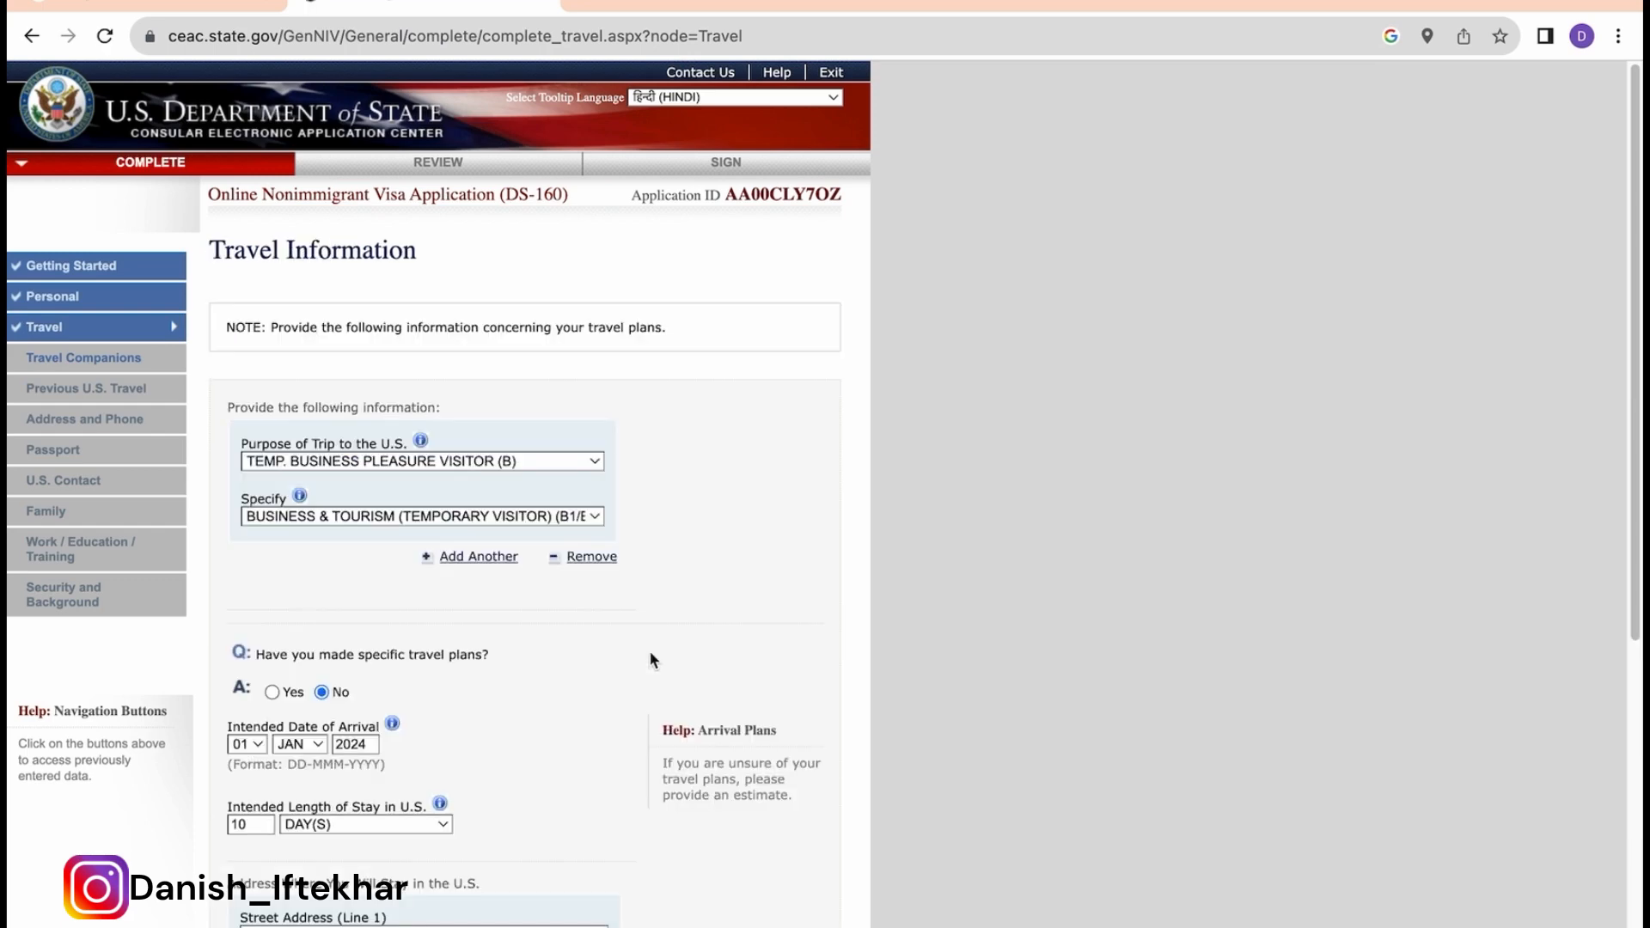
pyautogui.scroll(-6, 649, 658)
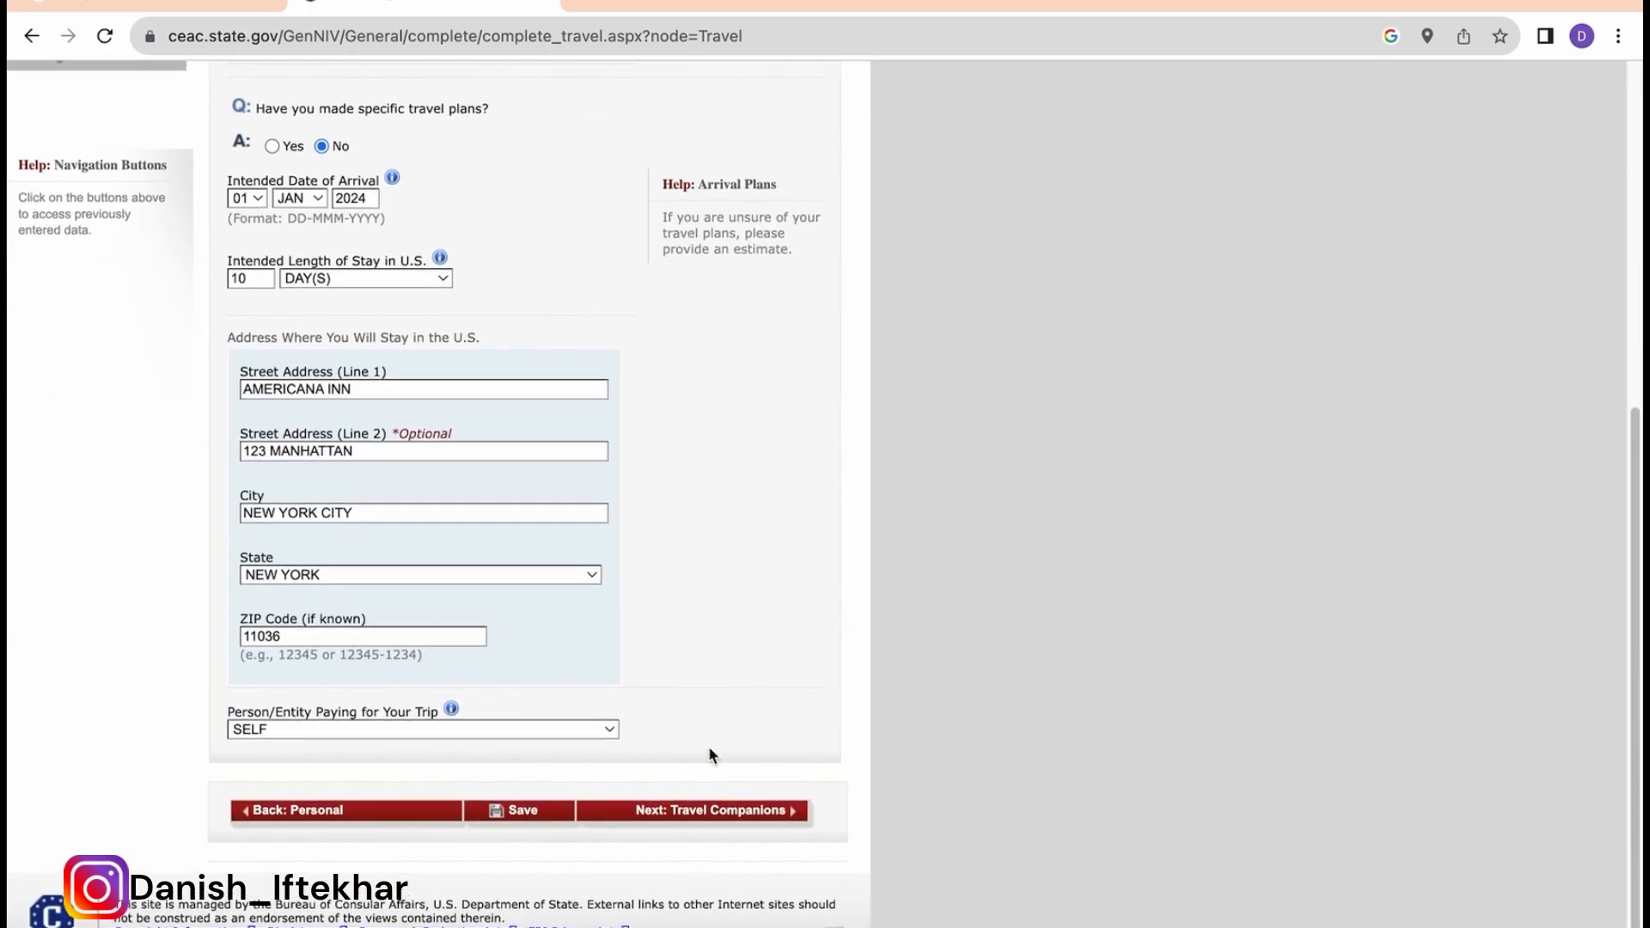
pyautogui.click(732, 810)
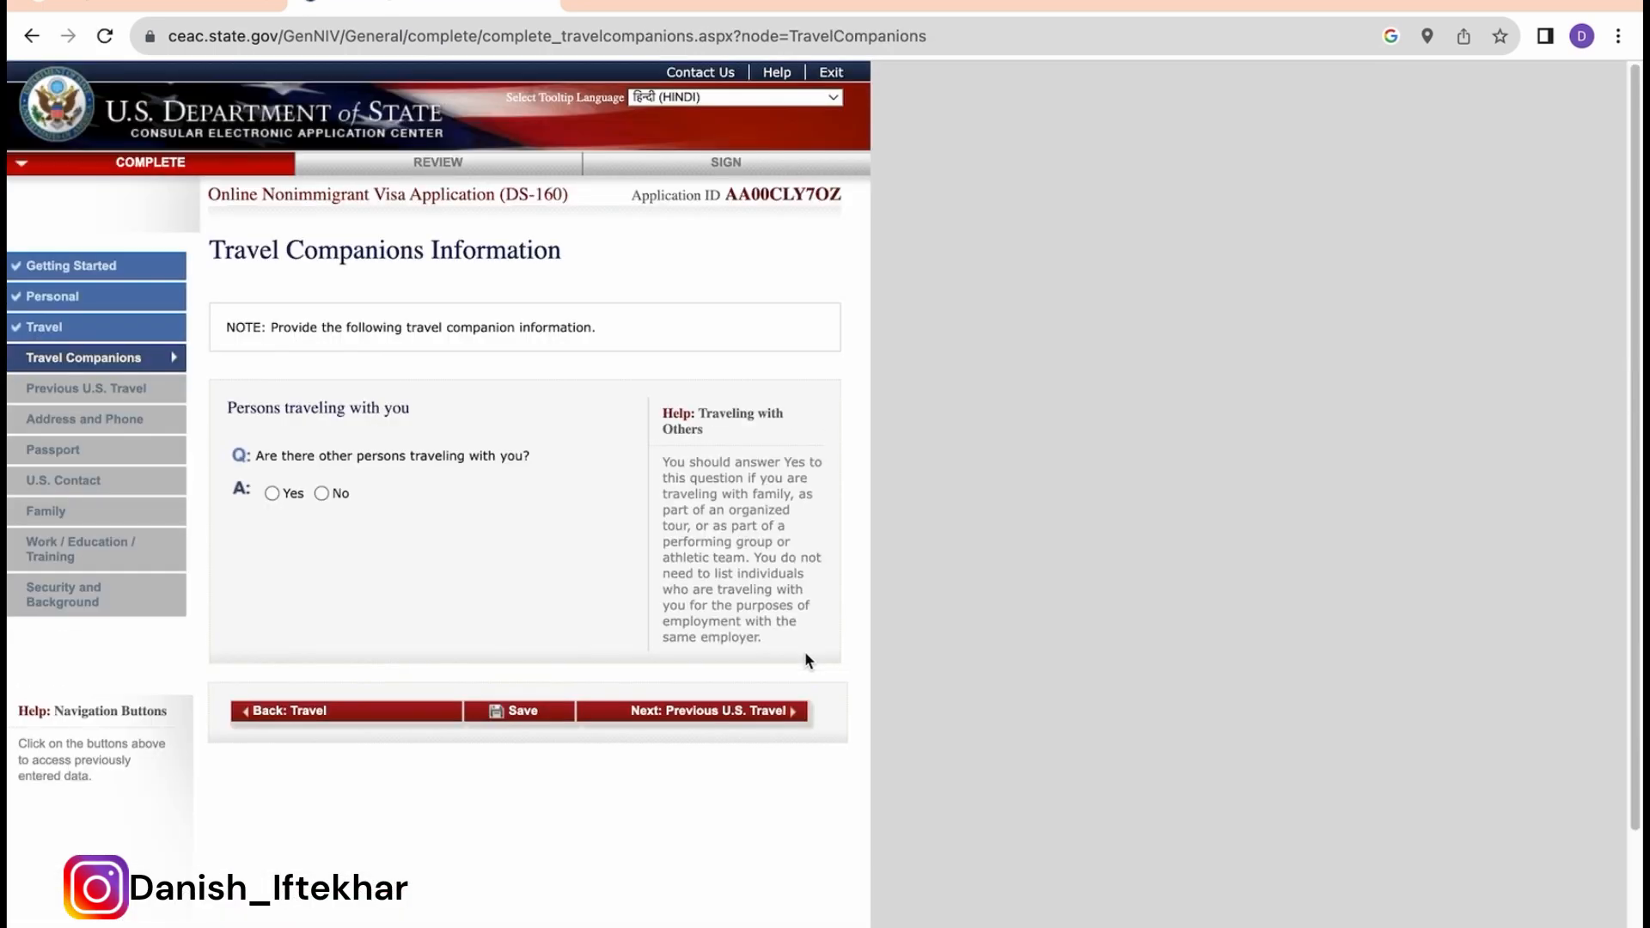
# Step: Answer No to other persons traveling, save, and continue to Previous U.S. Travel
pyautogui.click(321, 492)
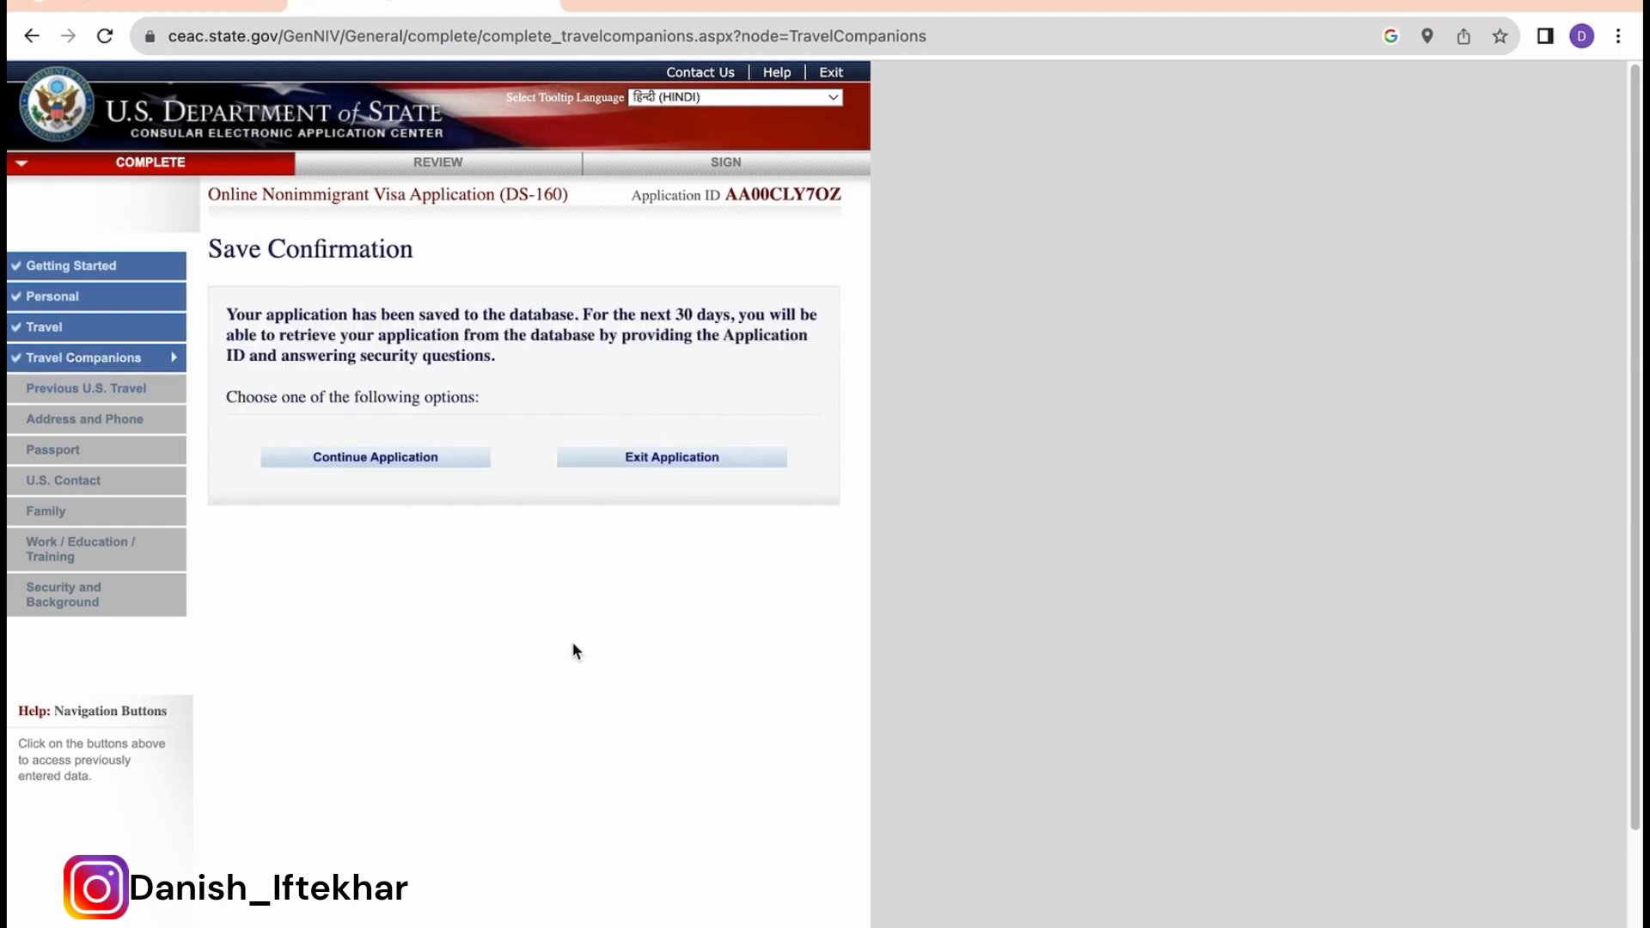
pyautogui.click(383, 457)
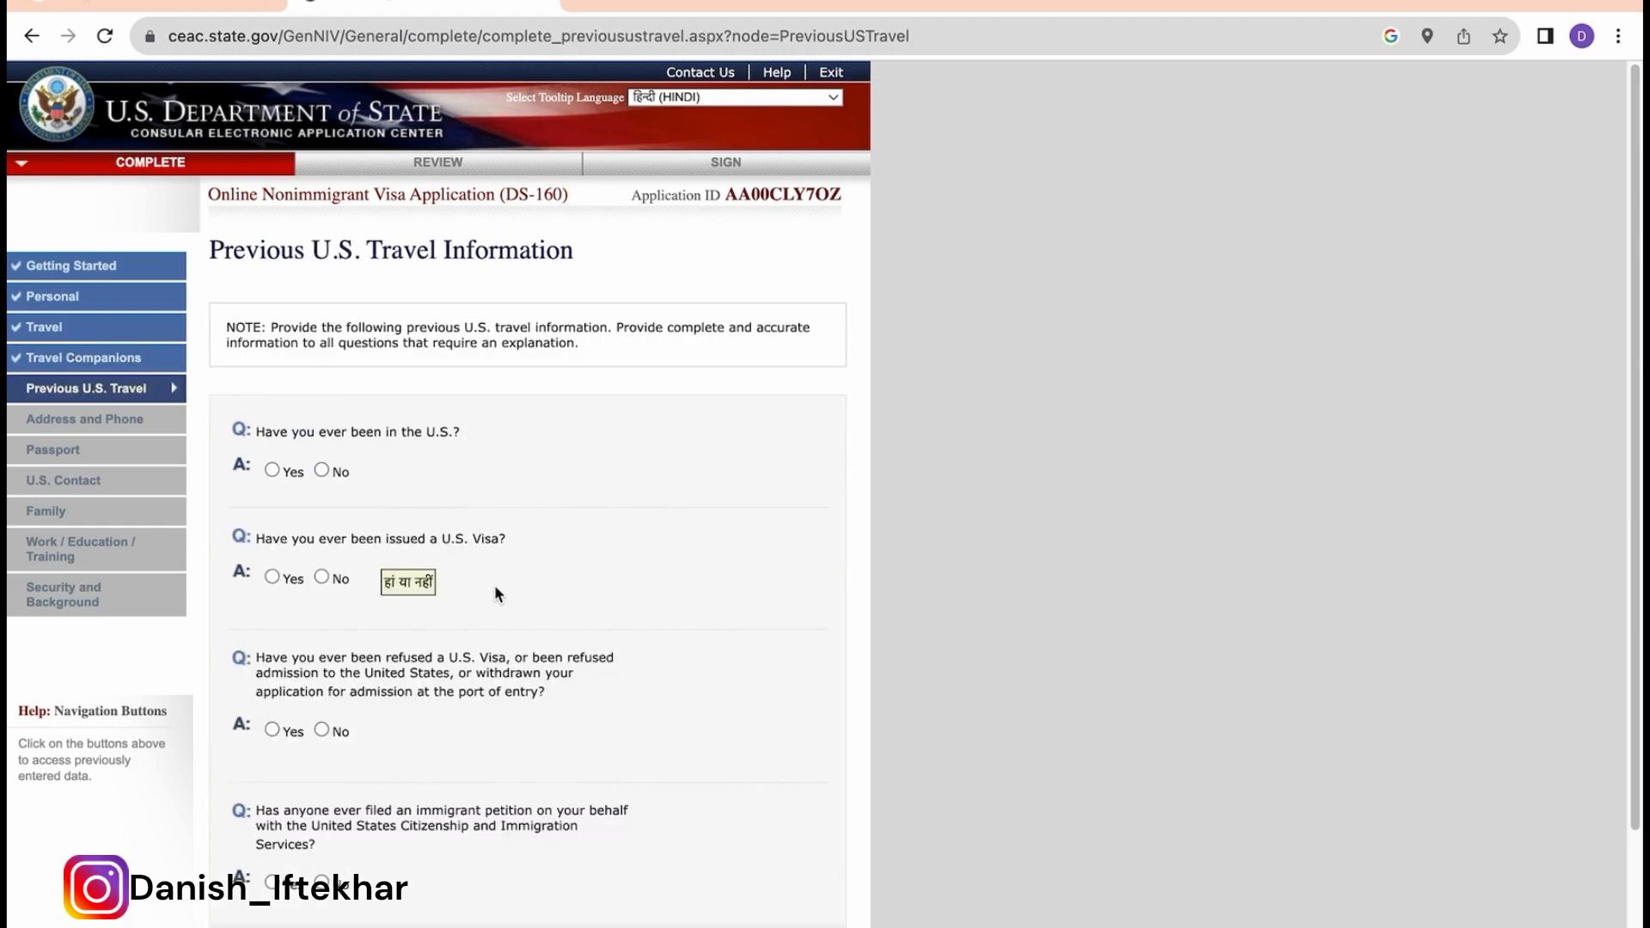
# Step: Answer No to prior U.S. visits, visa issuance, visa refusal and immigrant petition questions
pyautogui.click(323, 470)
pyautogui.click(316, 575)
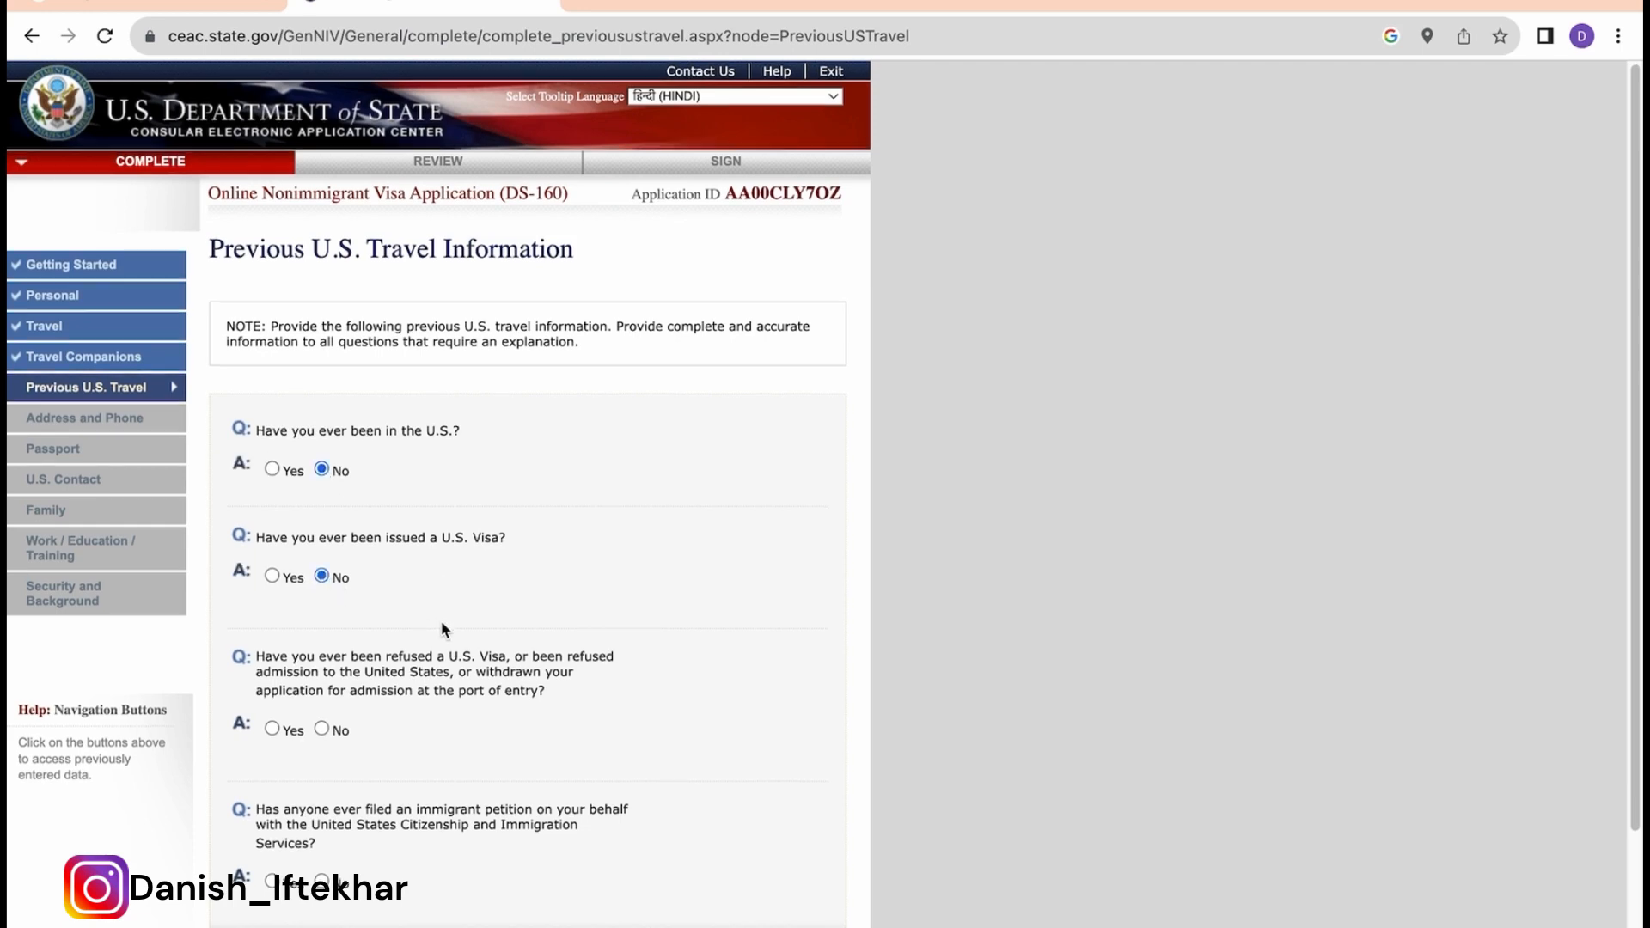
pyautogui.scroll(-2, 442, 623)
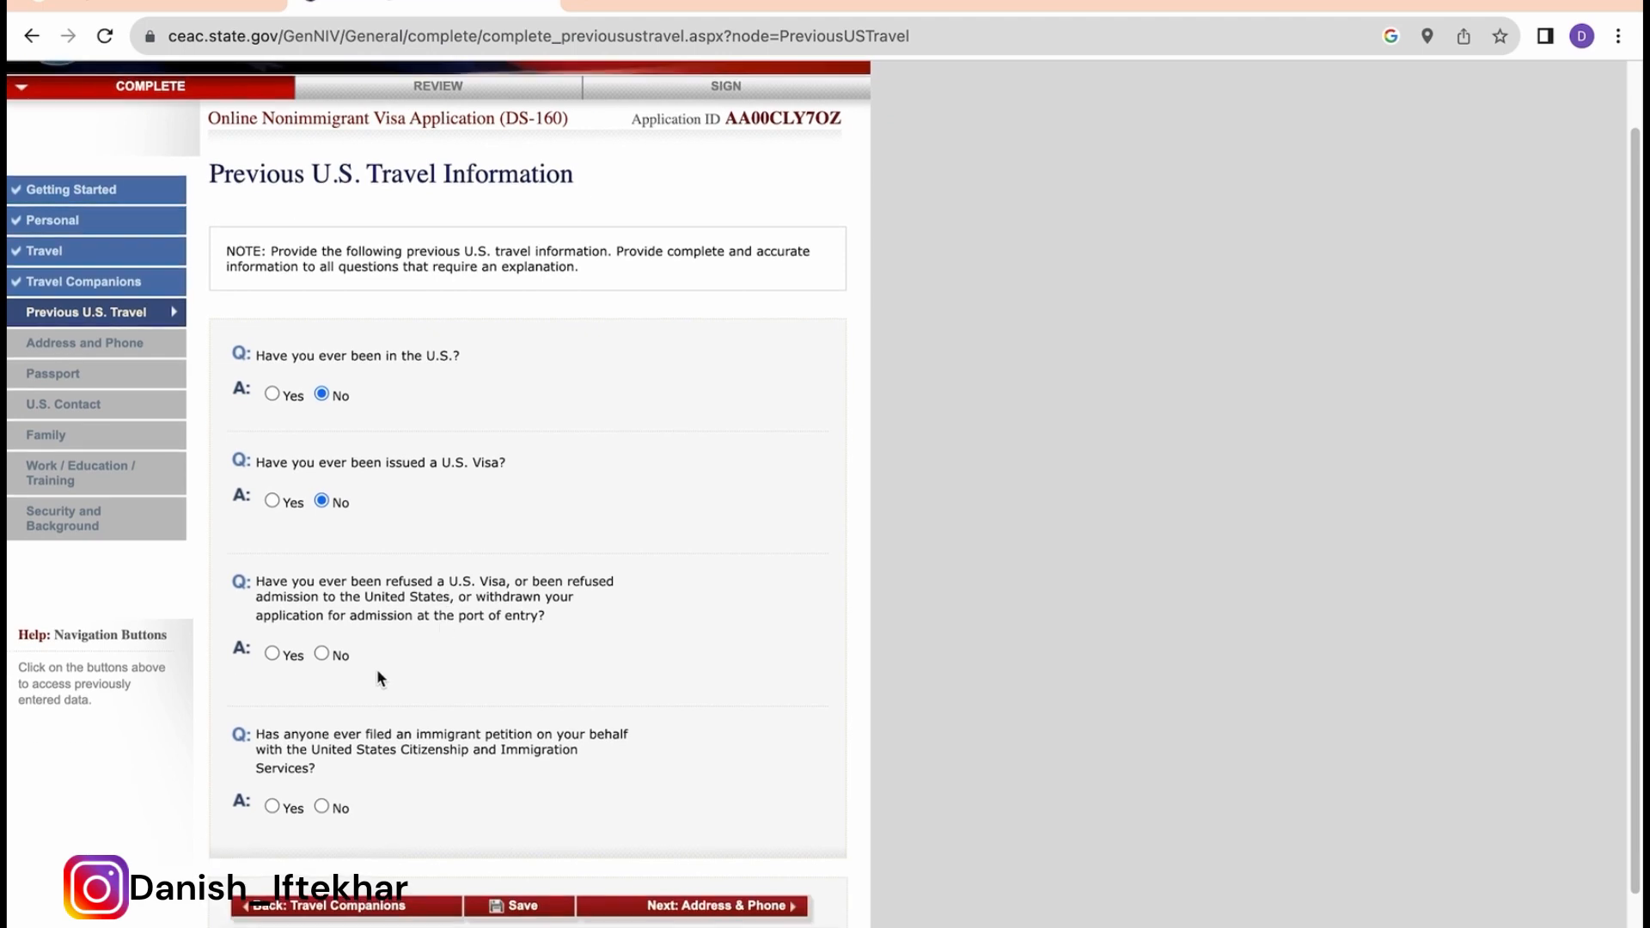
pyautogui.click(322, 654)
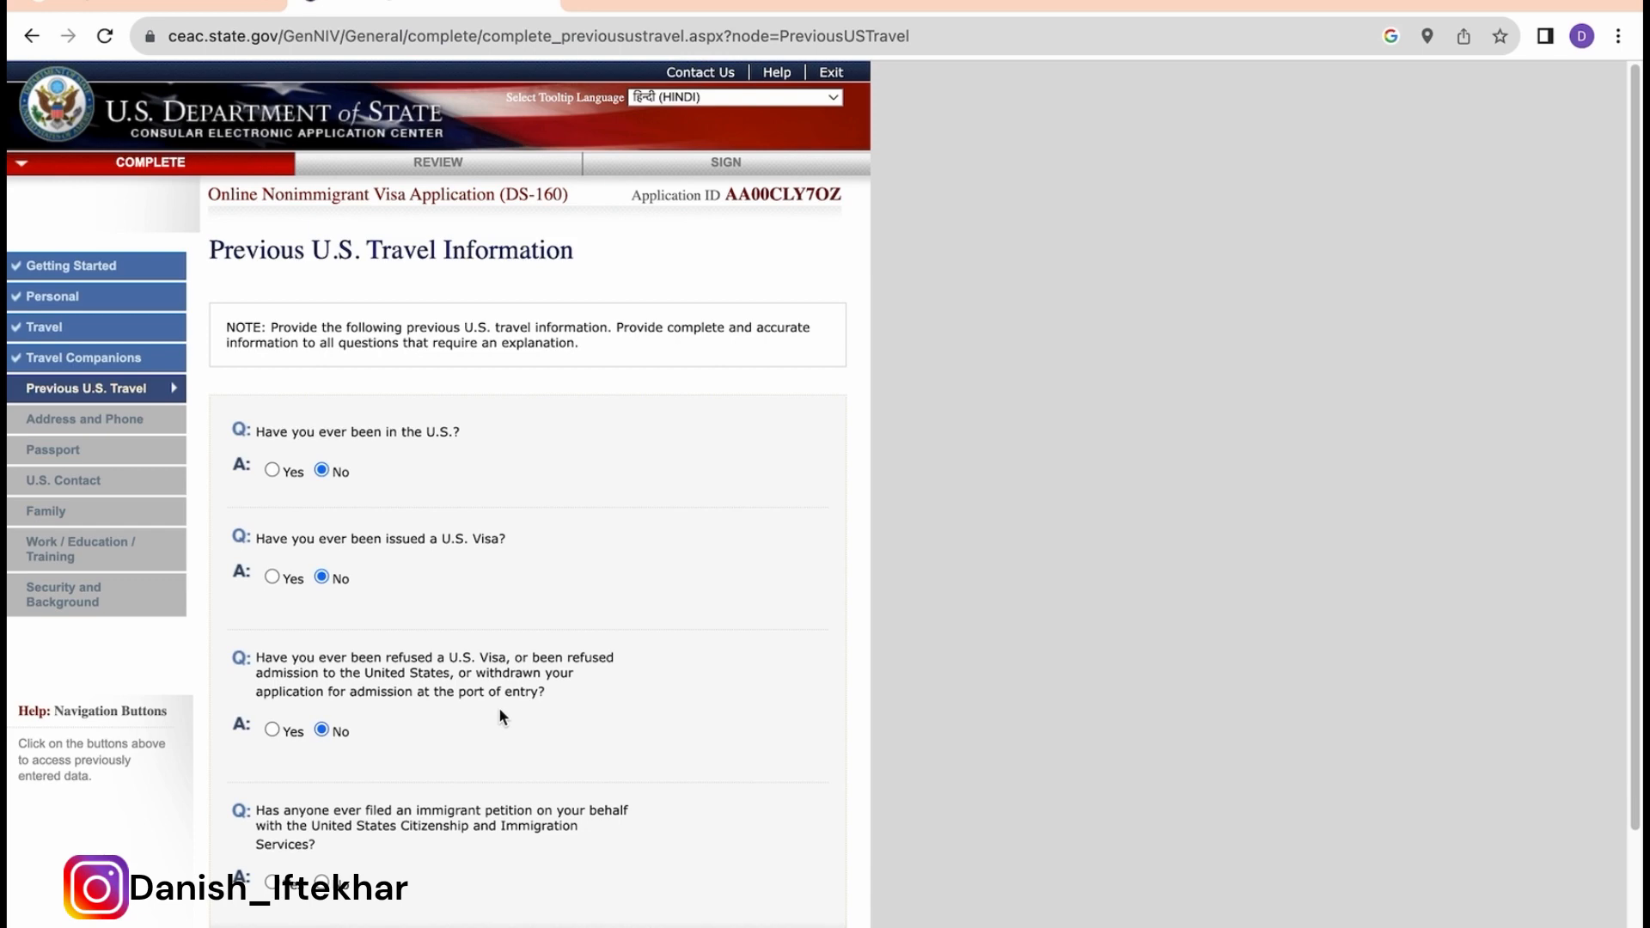
pyautogui.click(272, 729)
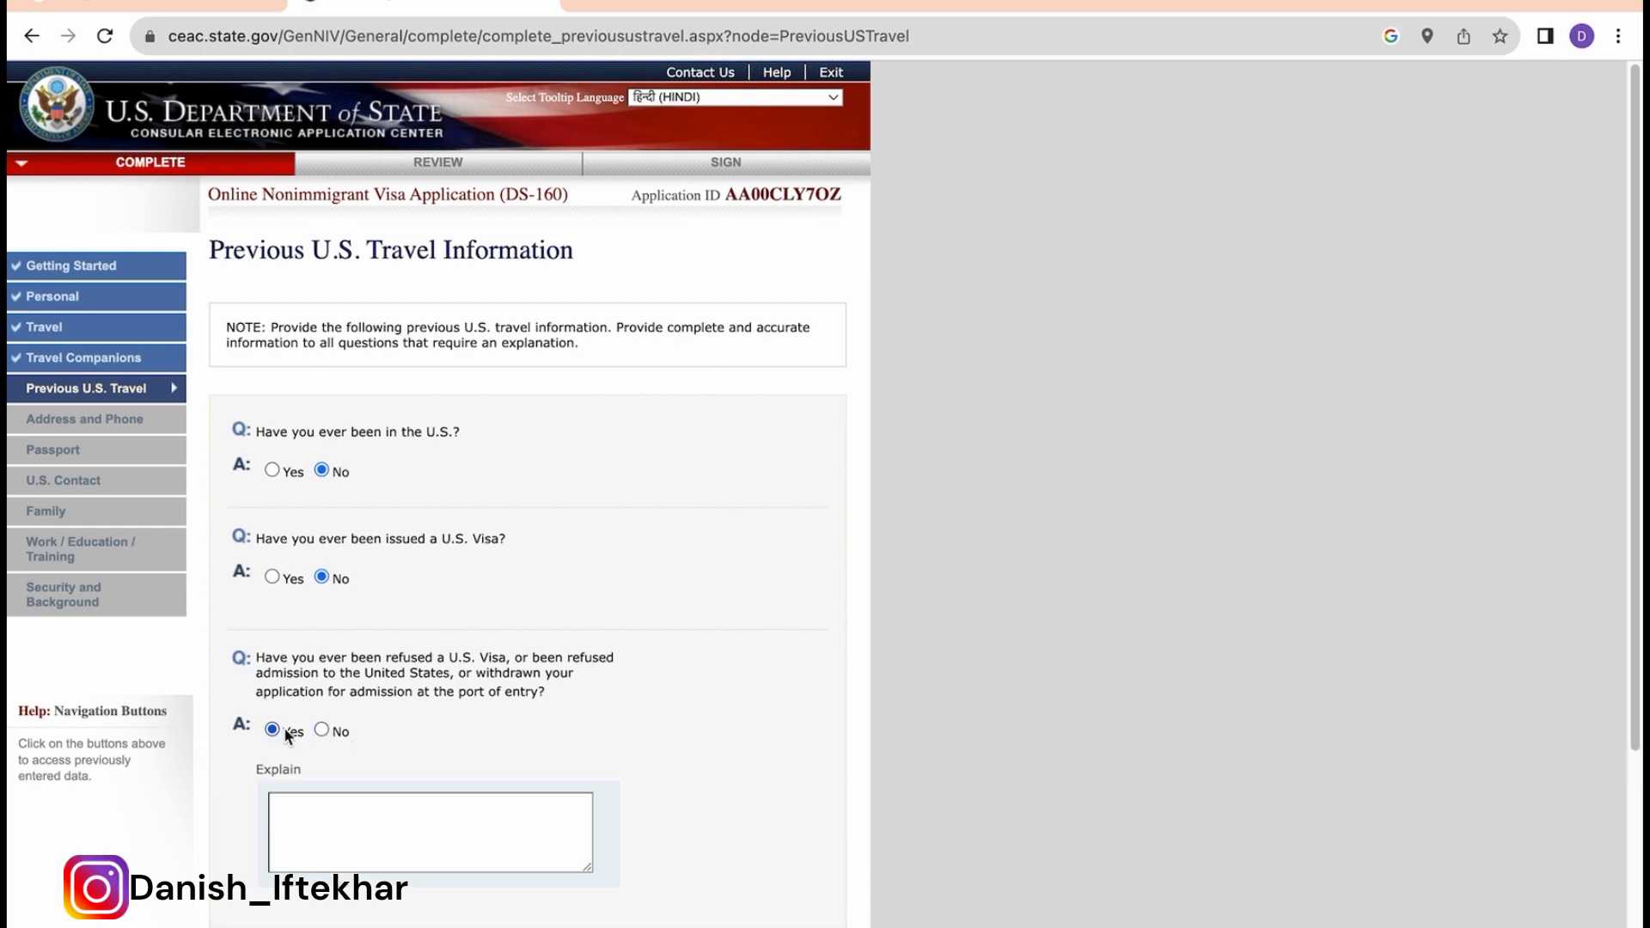
pyautogui.scroll(-1, 431, 739)
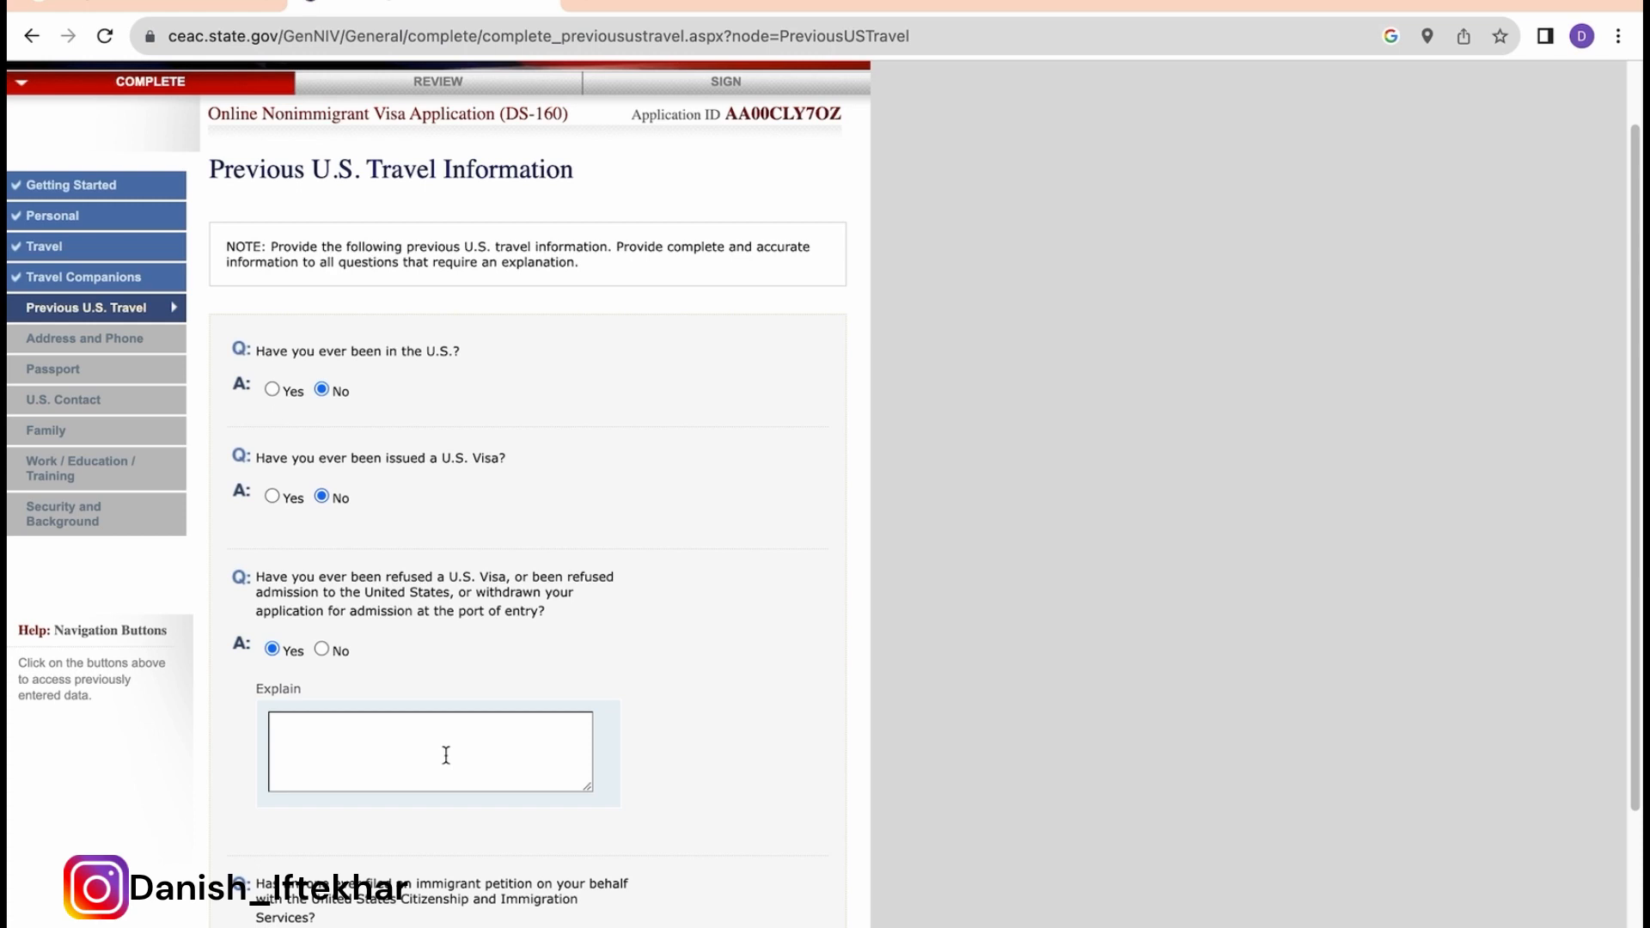
pyautogui.scroll(-3, 446, 755)
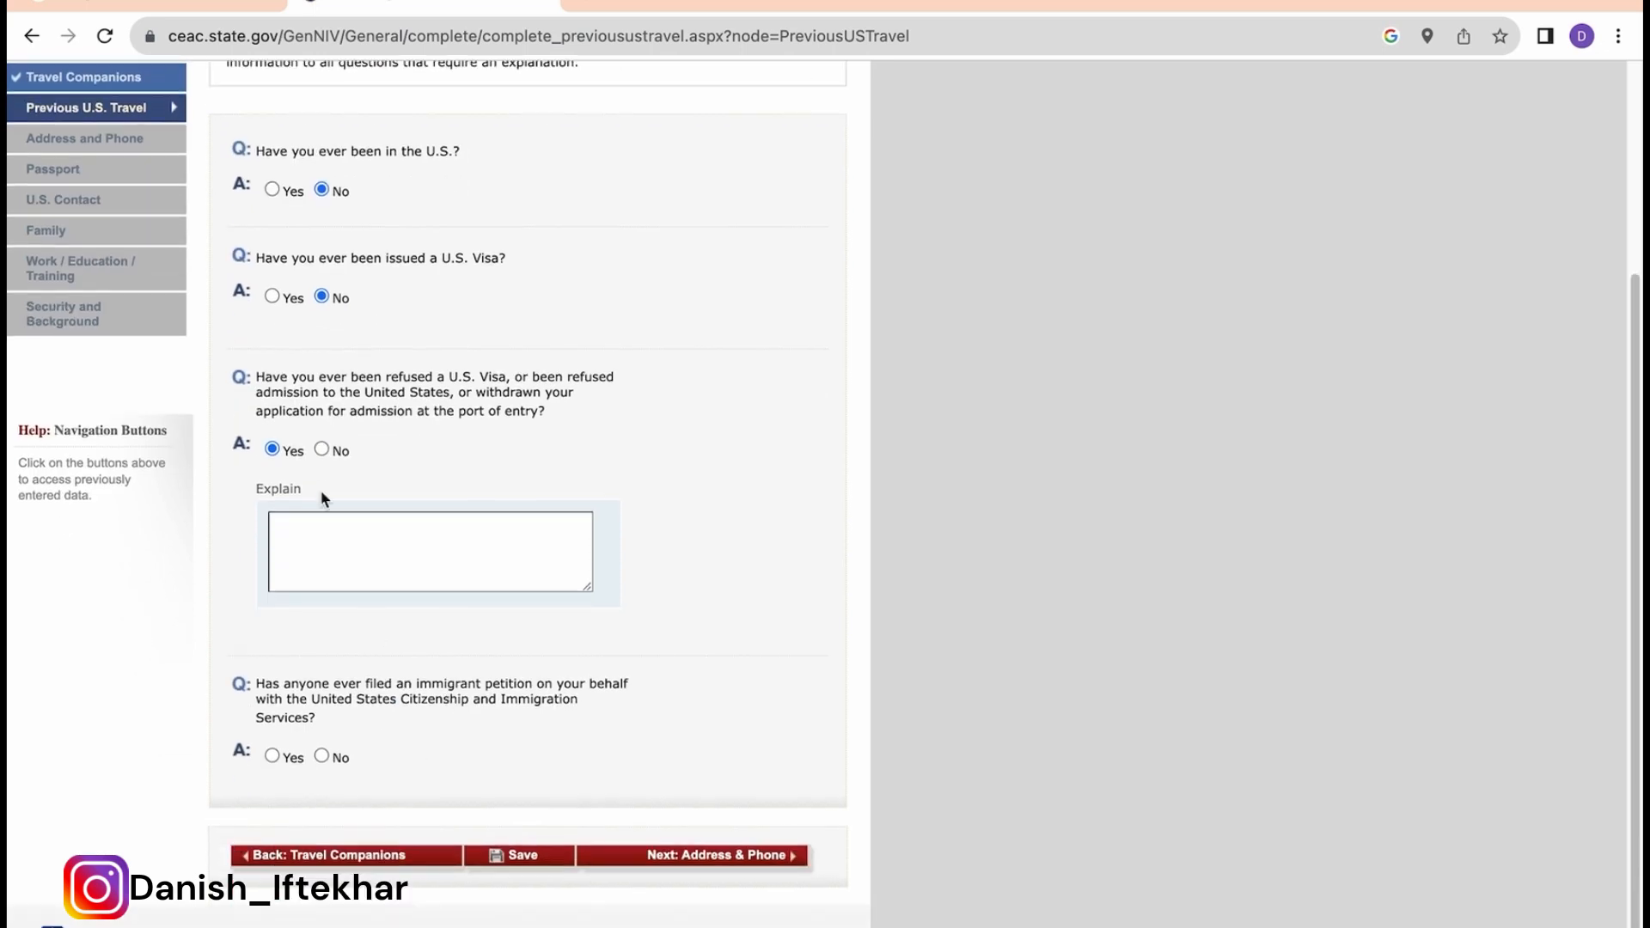
pyautogui.click(321, 448)
pyautogui.scroll(-1, 436, 710)
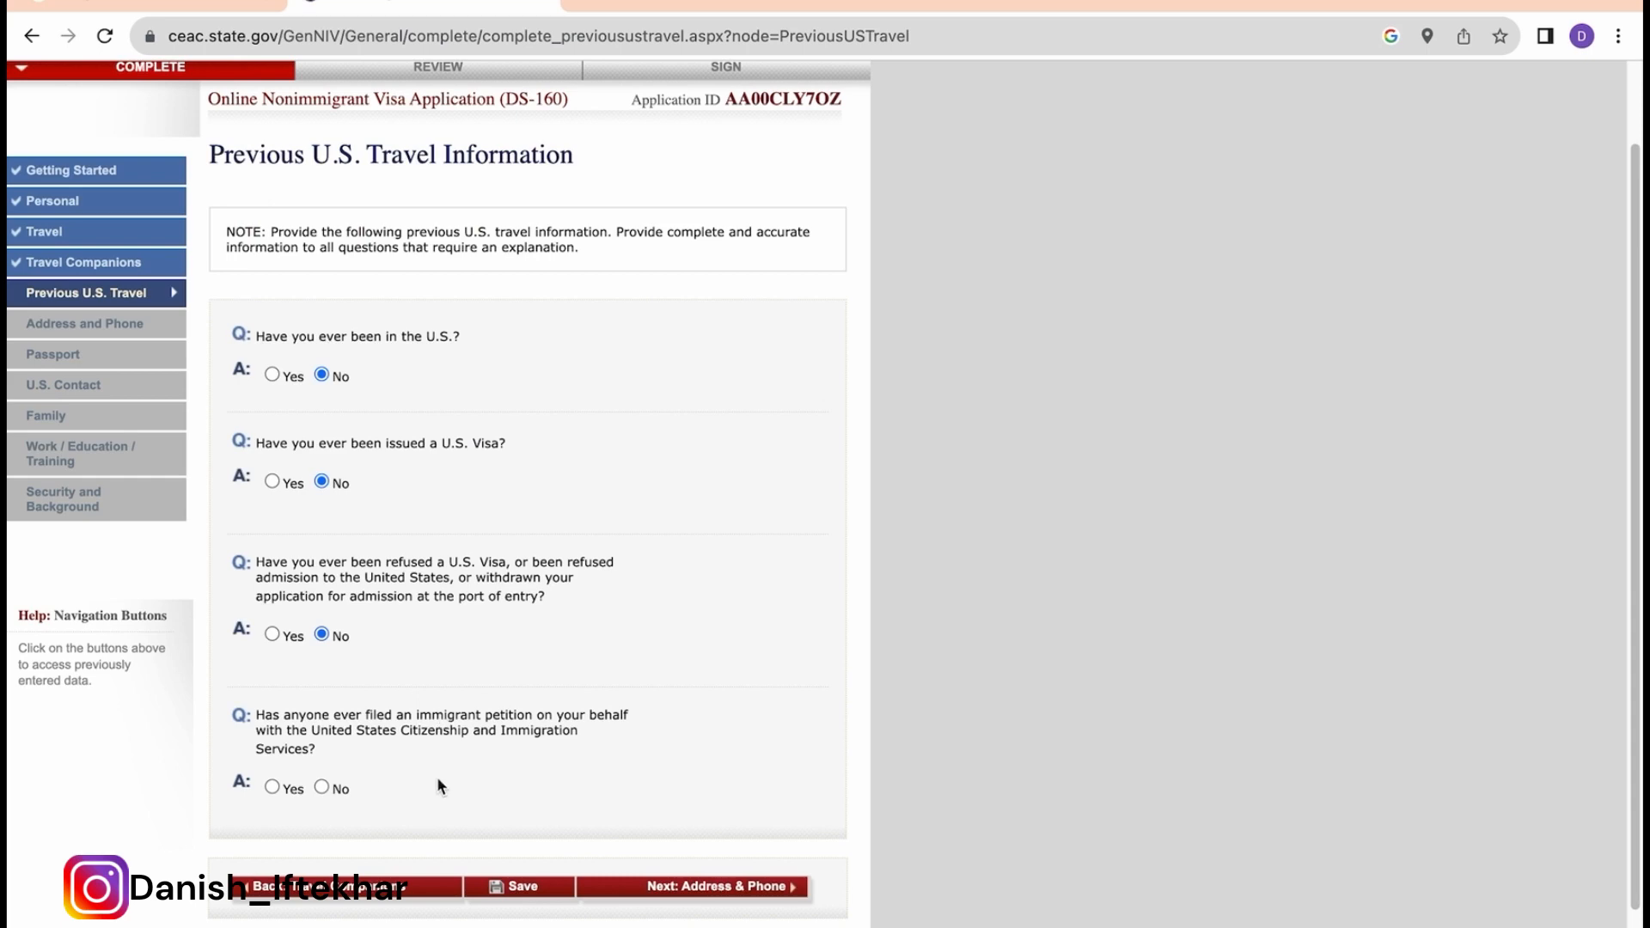
pyautogui.scroll(-1, 438, 786)
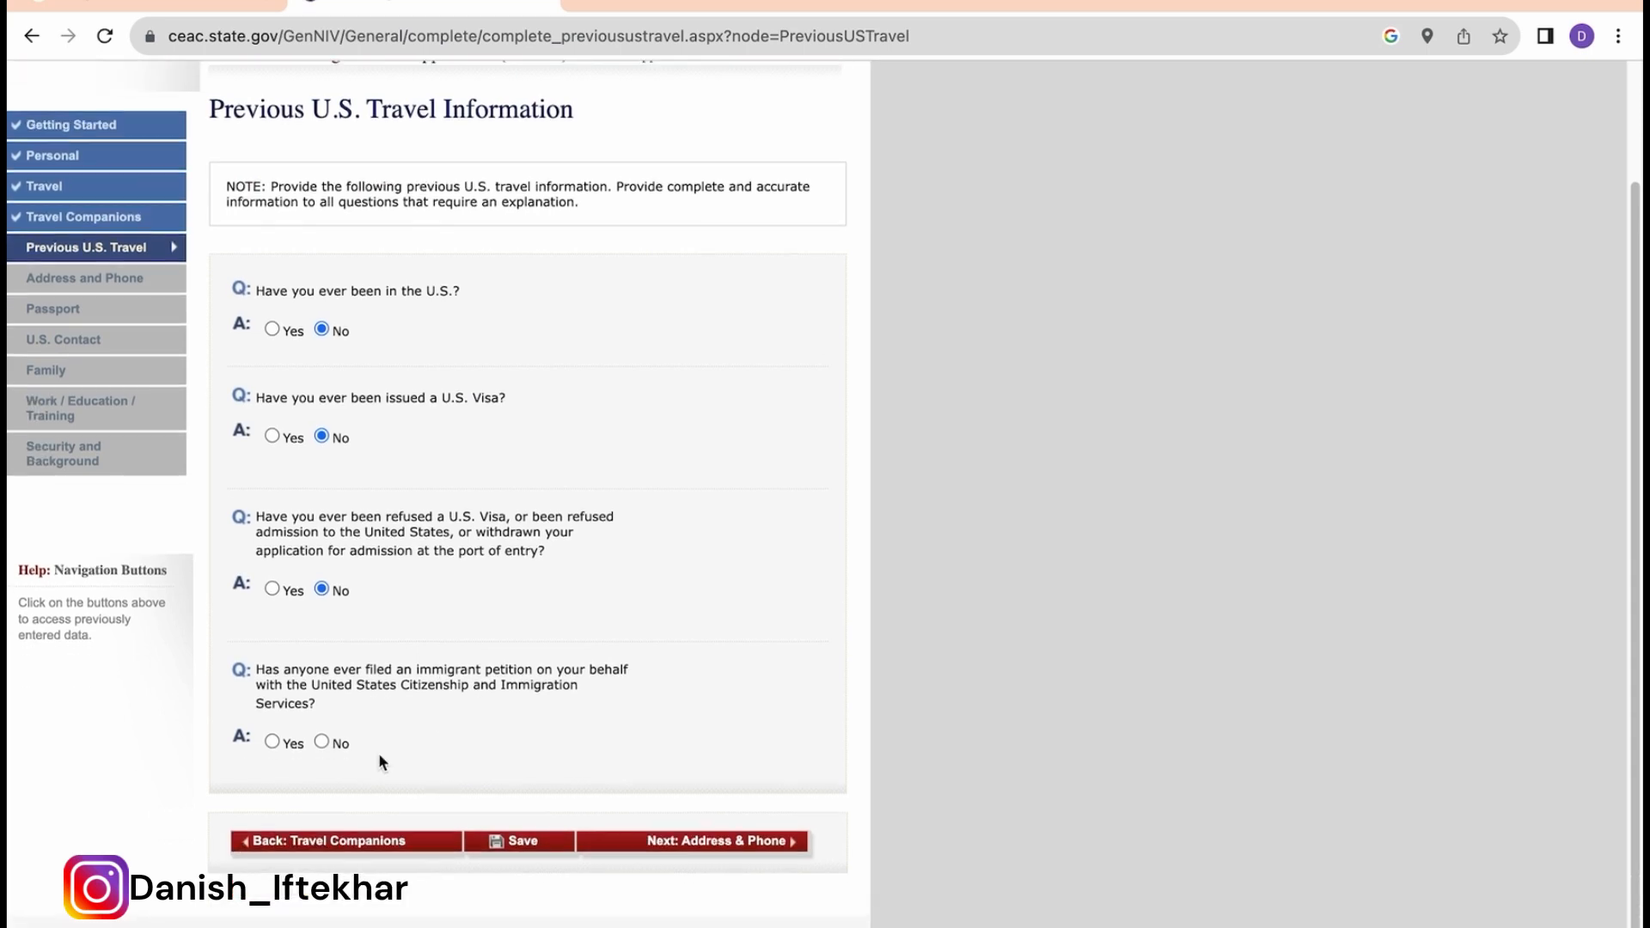
pyautogui.click(322, 741)
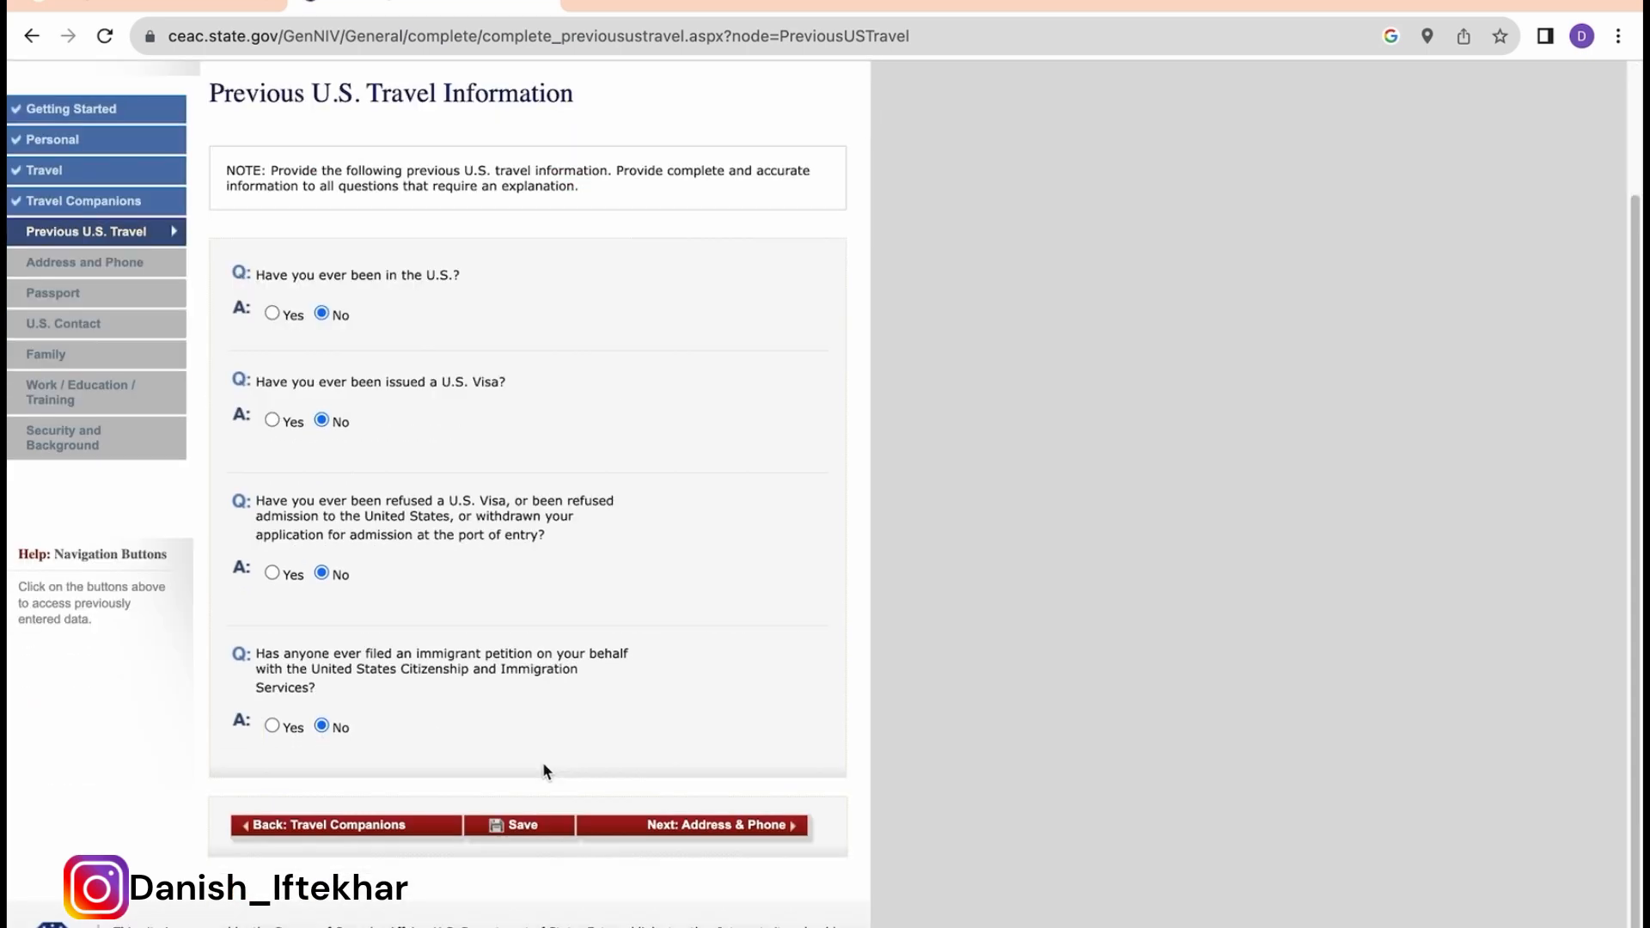
# Step: Save the Previous U.S. Travel answers and continue to the Address and Phone page
pyautogui.click(520, 830)
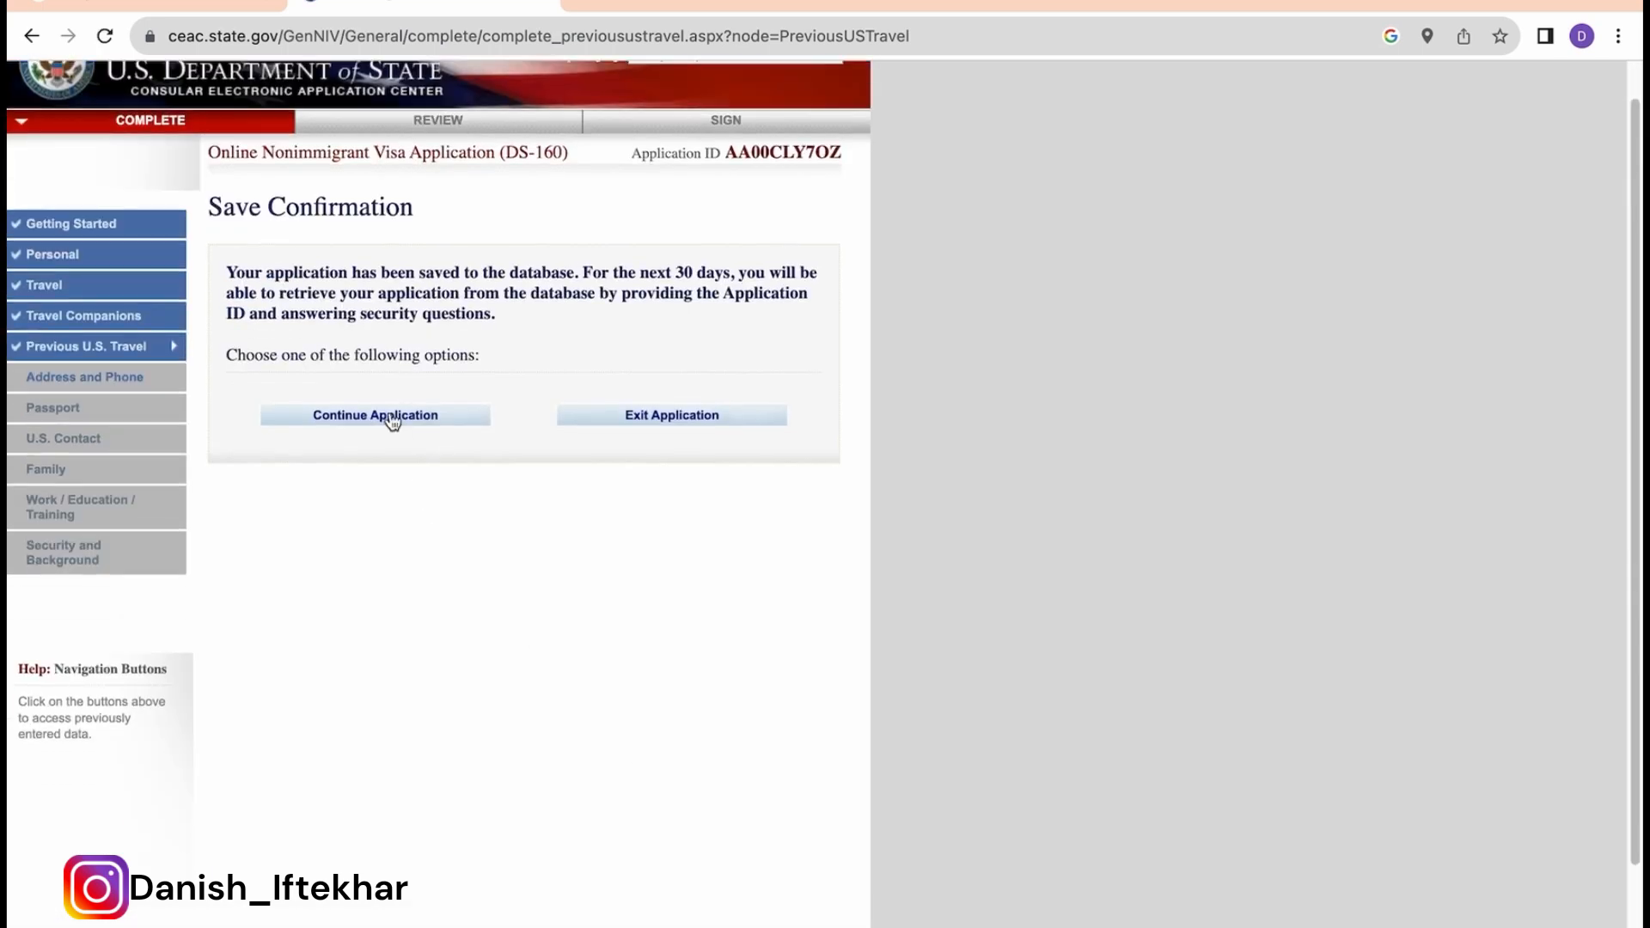
pyautogui.click(392, 421)
pyautogui.scroll(-2, 679, 631)
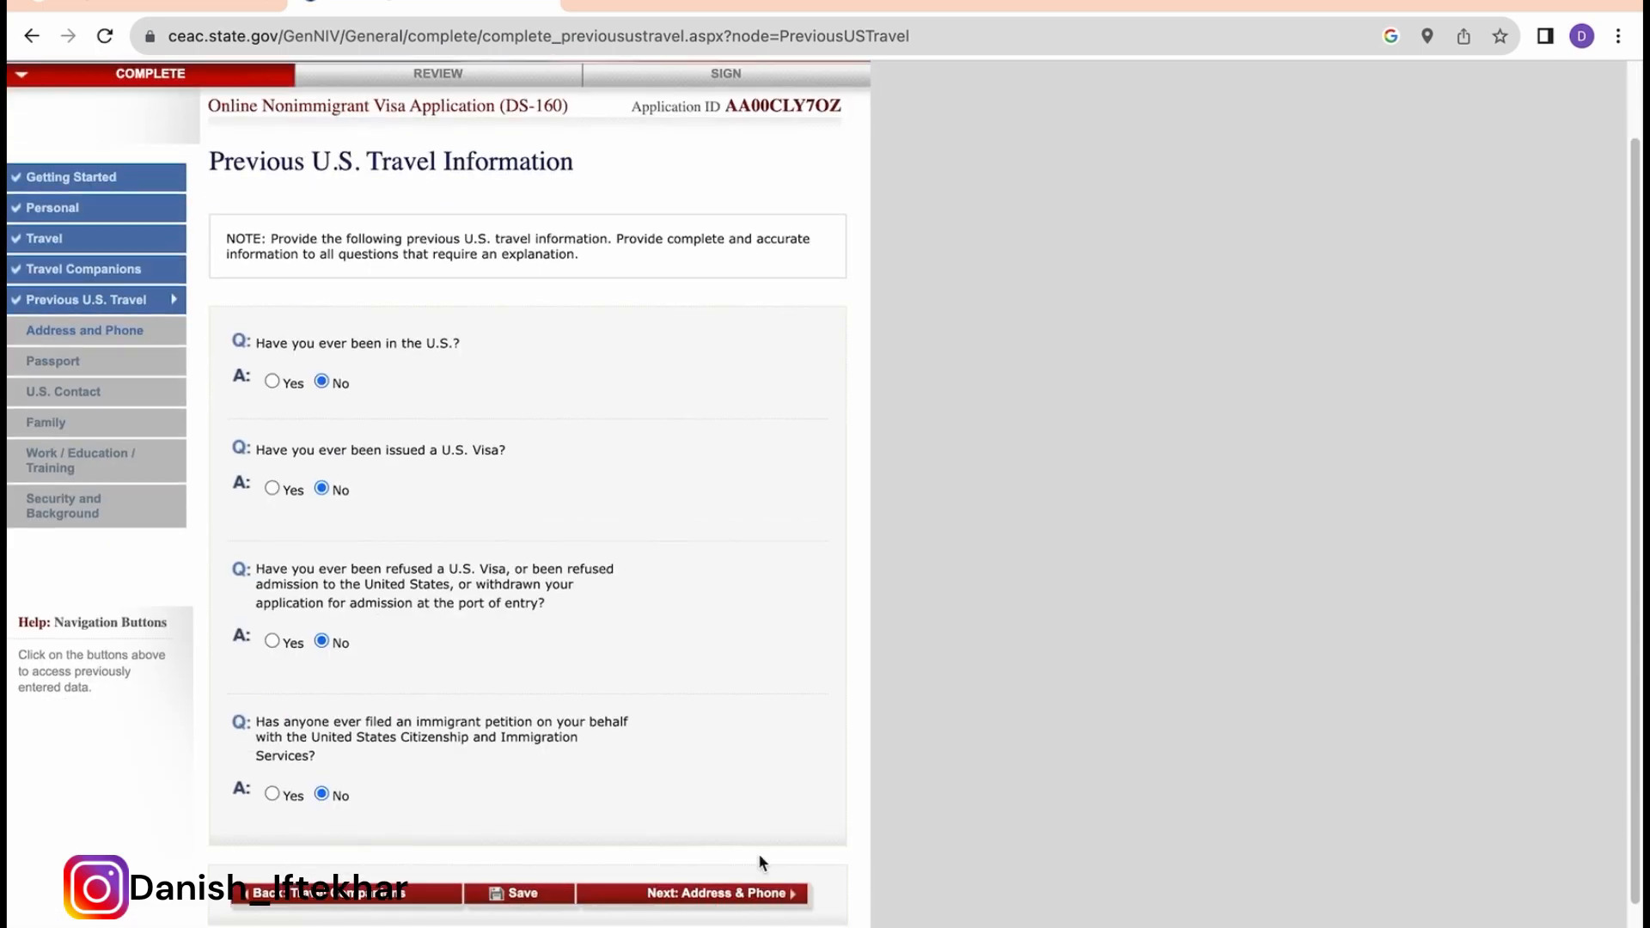
pyautogui.click(739, 893)
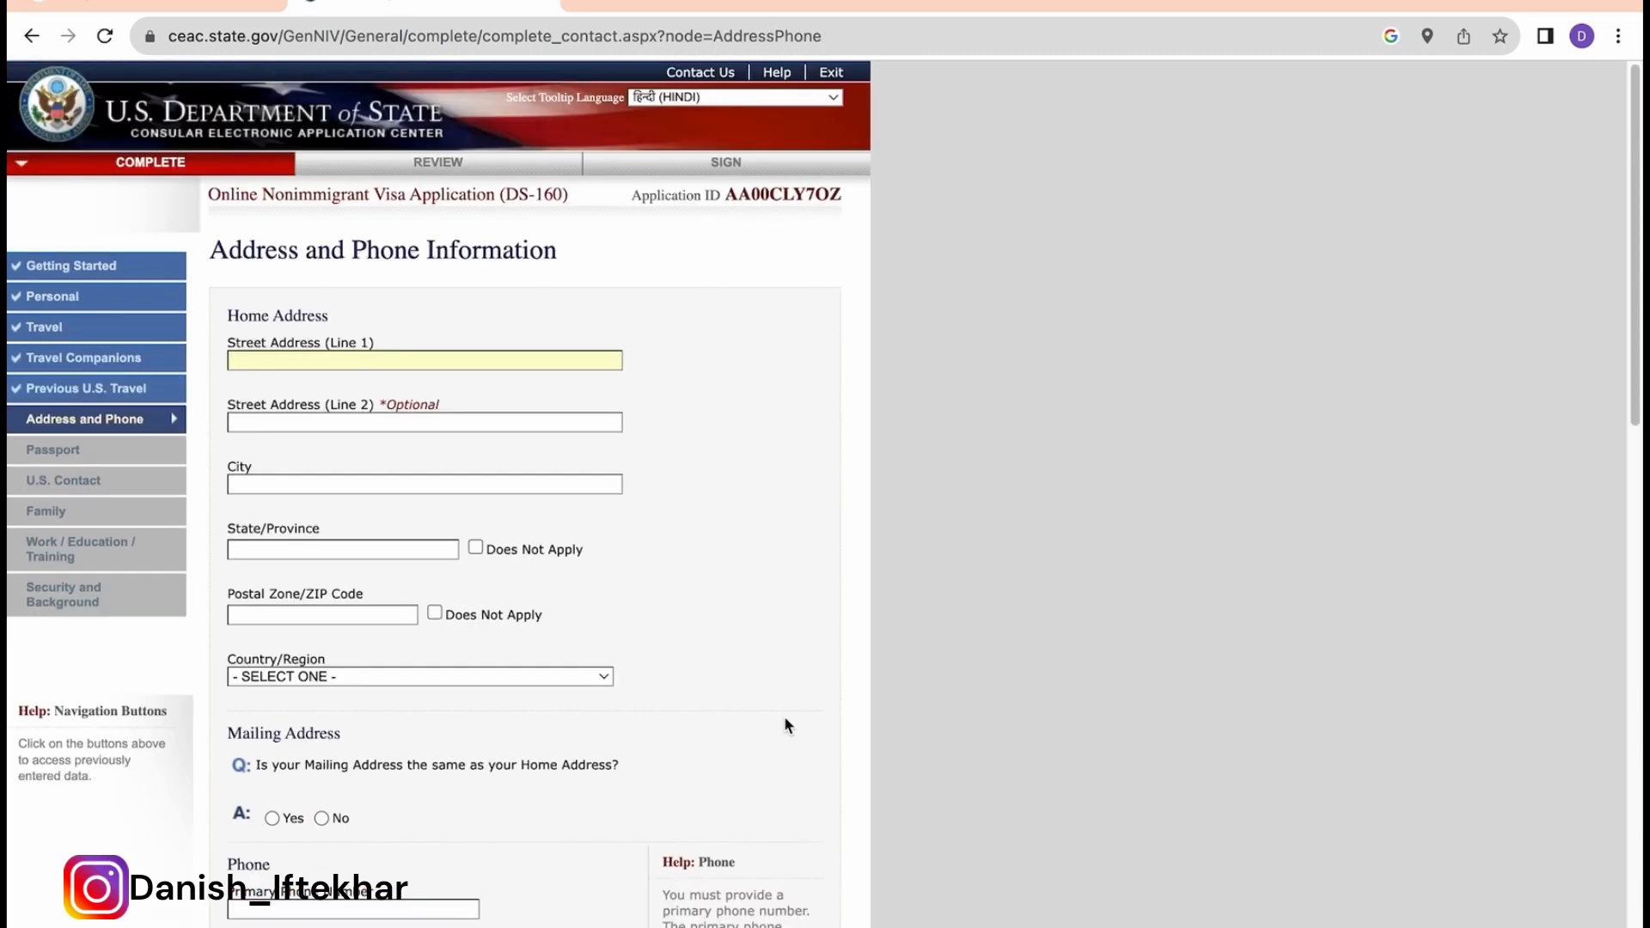
# Step: Enter the home street line and the city KOLKATA
pyautogui.scroll(-2, 784, 718)
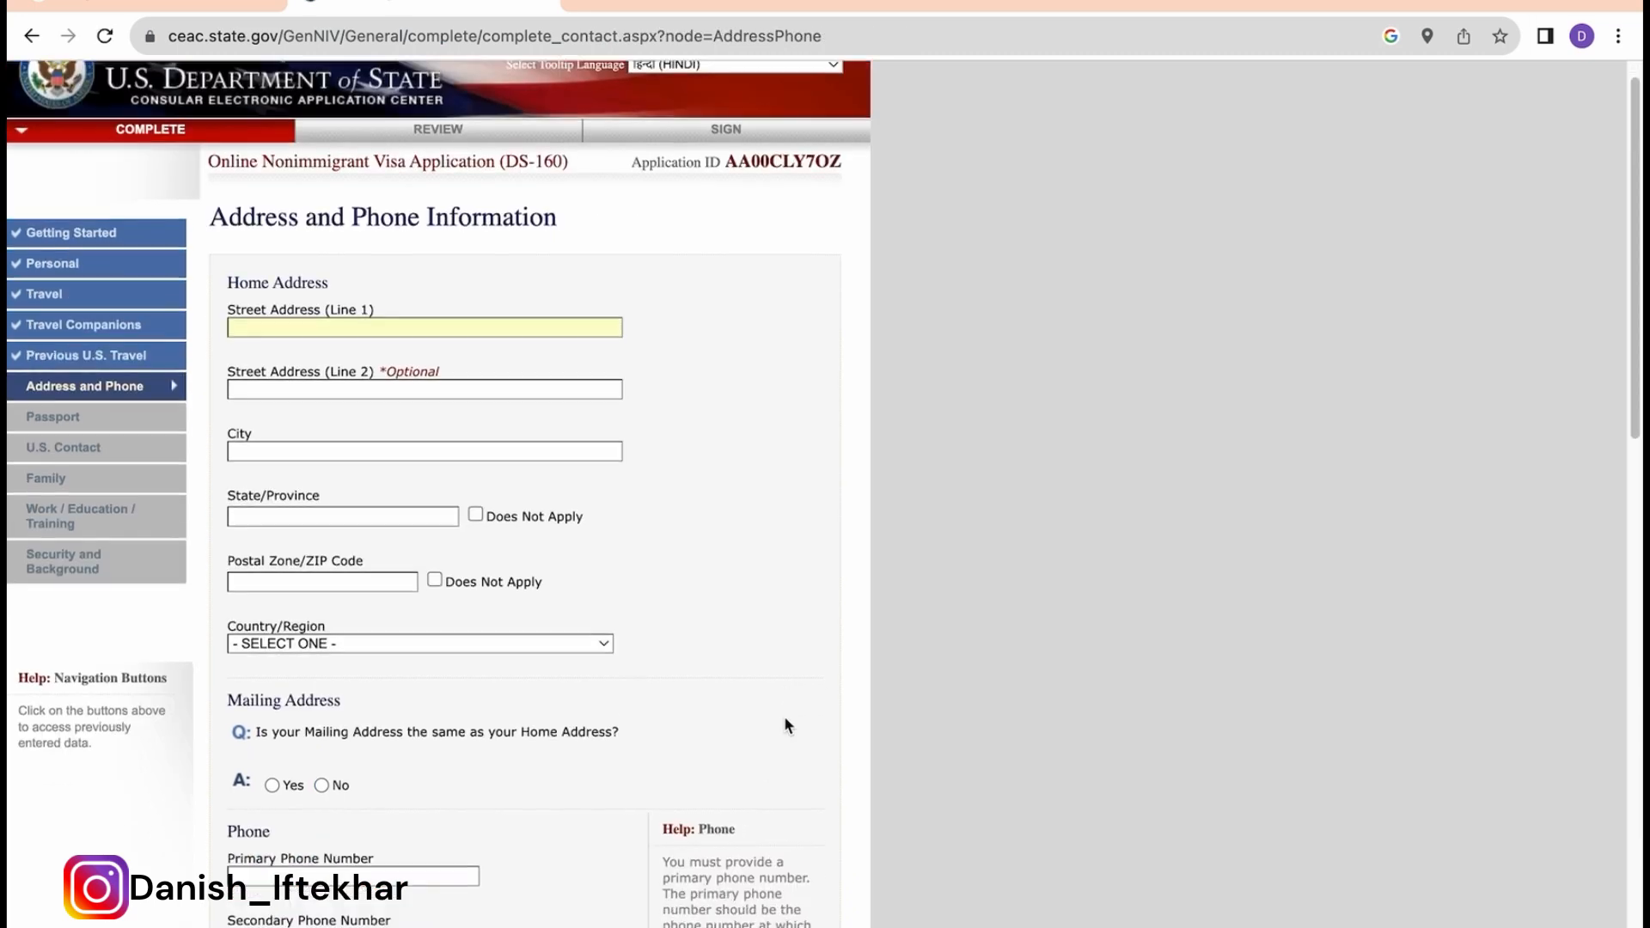
pyautogui.scroll(2, 784, 719)
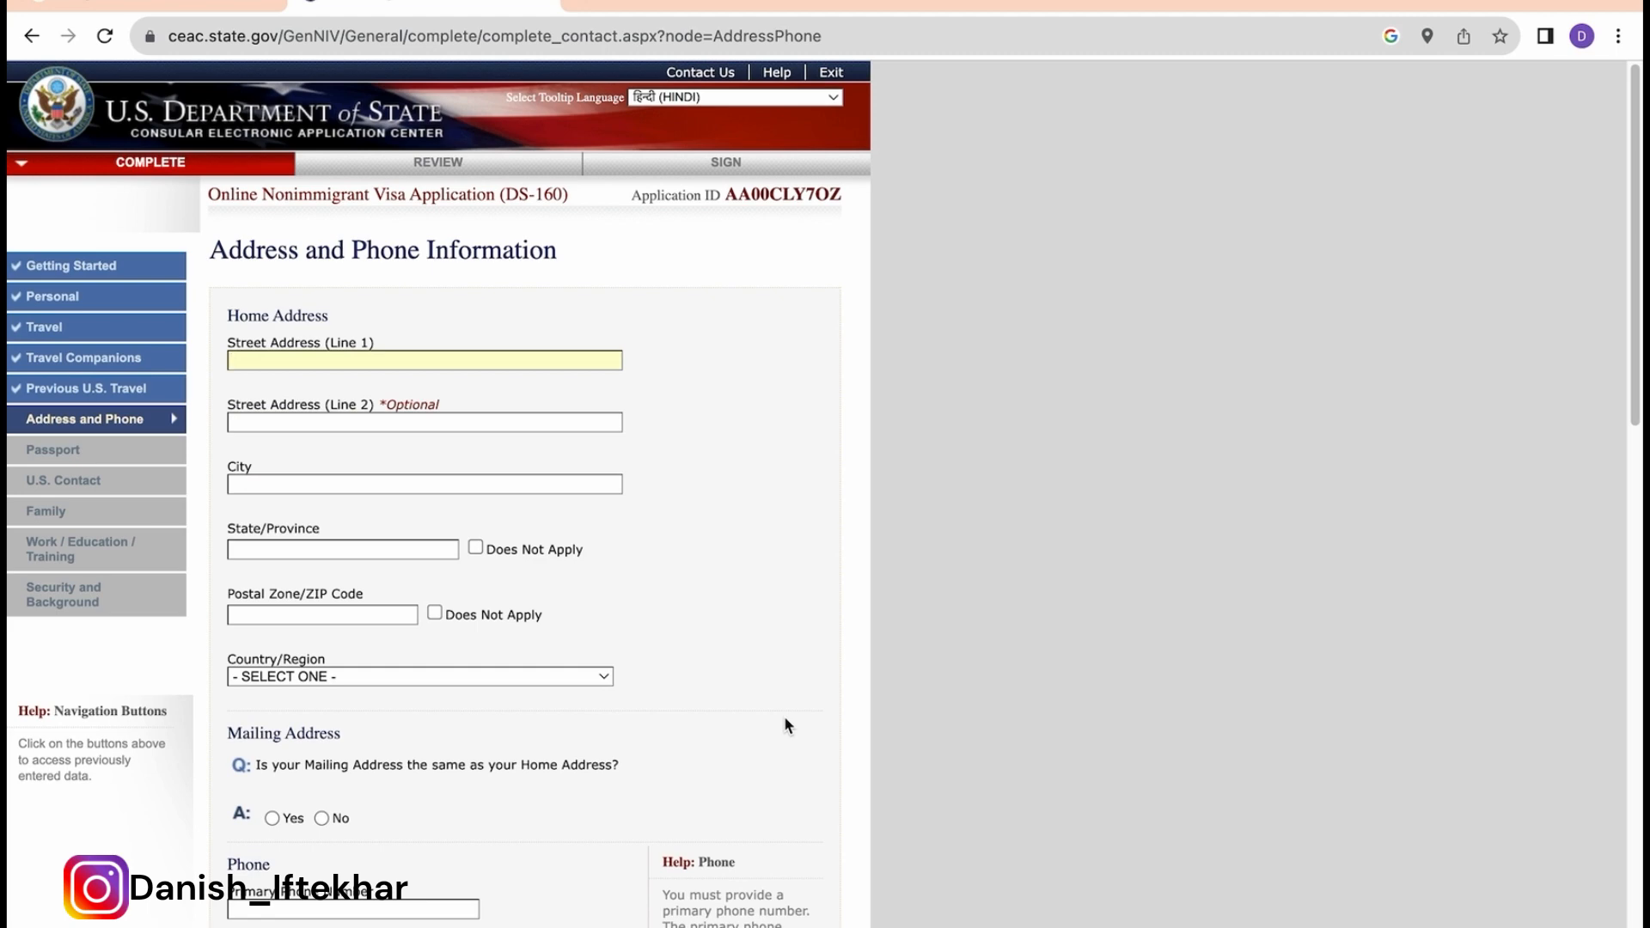
pyautogui.click(435, 362)
pyautogui.write('123 KOLKATA')
pyautogui.click(337, 481)
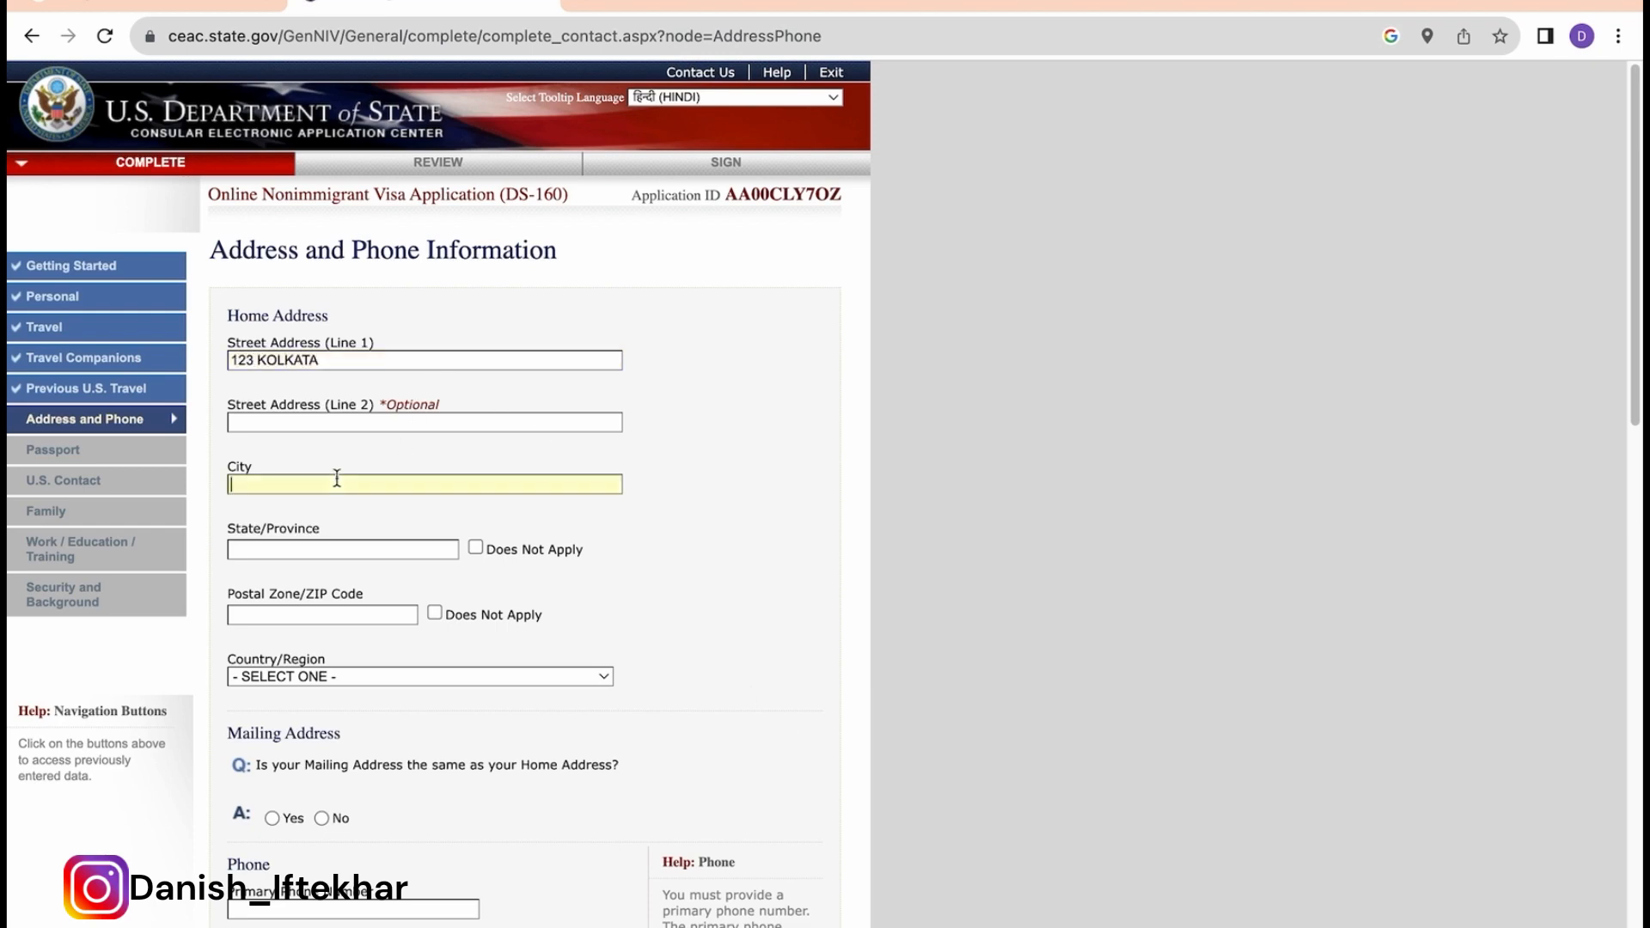
pyautogui.write('KOLKATA')
# Step: Fill in state WEST BENGAL and the postal code, and choose INDIA as the home country
pyautogui.click(322, 547)
pyautogui.write('WEST BE')
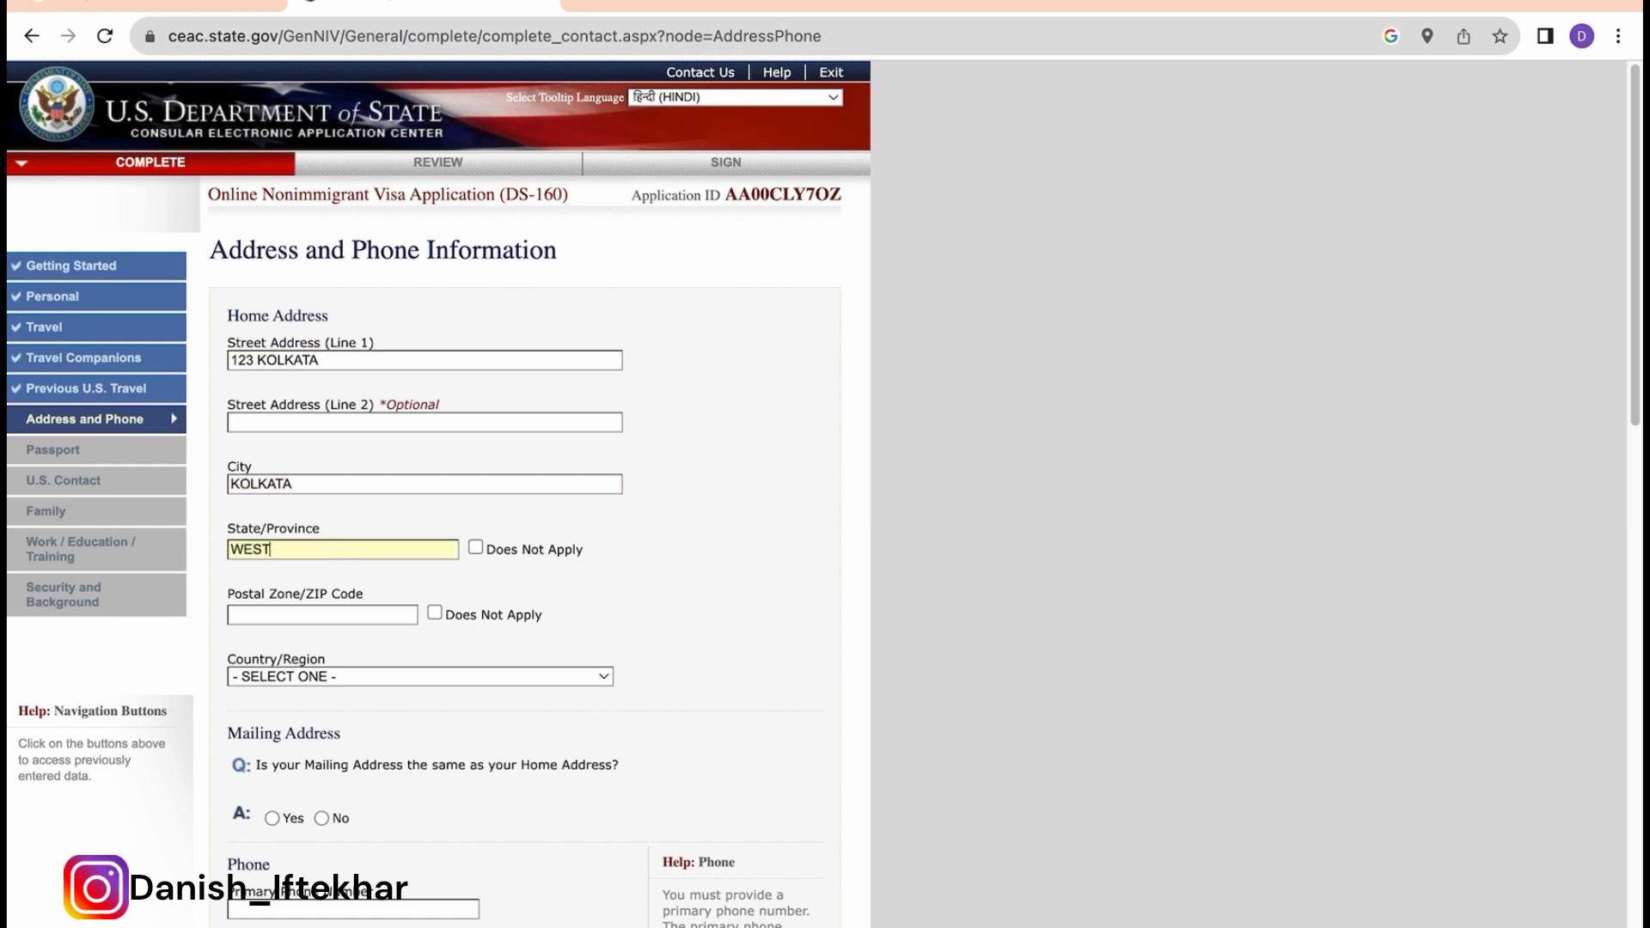
pyautogui.write('NGAL')
pyautogui.press('BackSpace')
pyautogui.write('A')
pyautogui.press('BackSpace')
pyautogui.write('L')
pyautogui.write('700001')
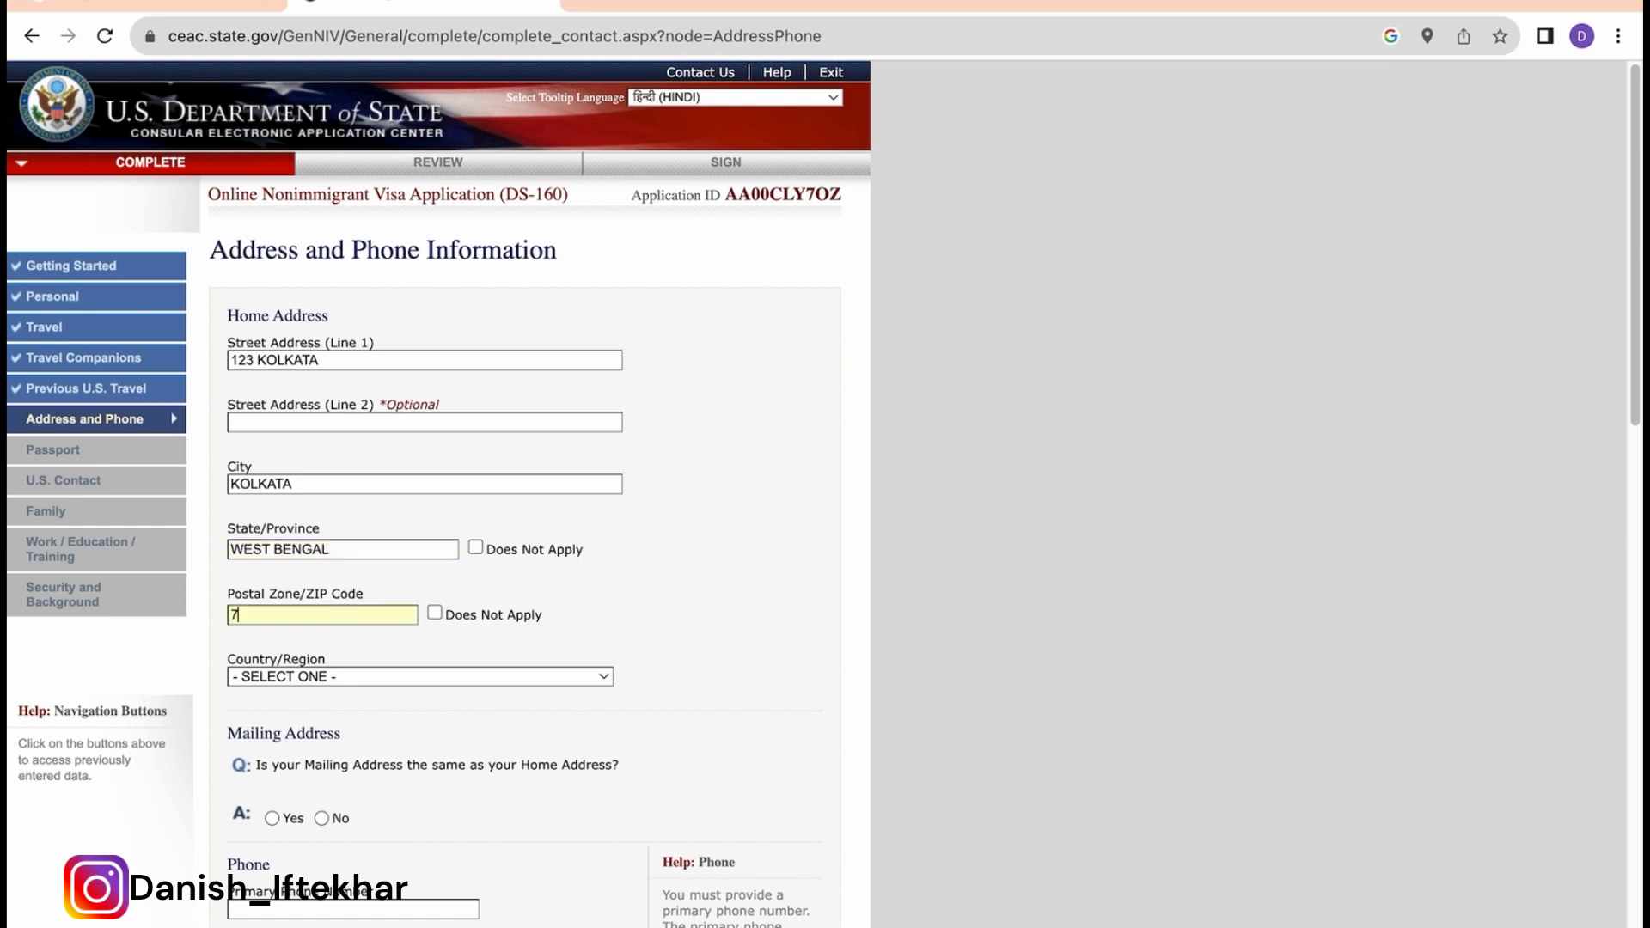
pyautogui.click(389, 676)
pyautogui.scroll(-10, 388, 681)
pyautogui.scroll(-2, 393, 681)
pyautogui.click(400, 742)
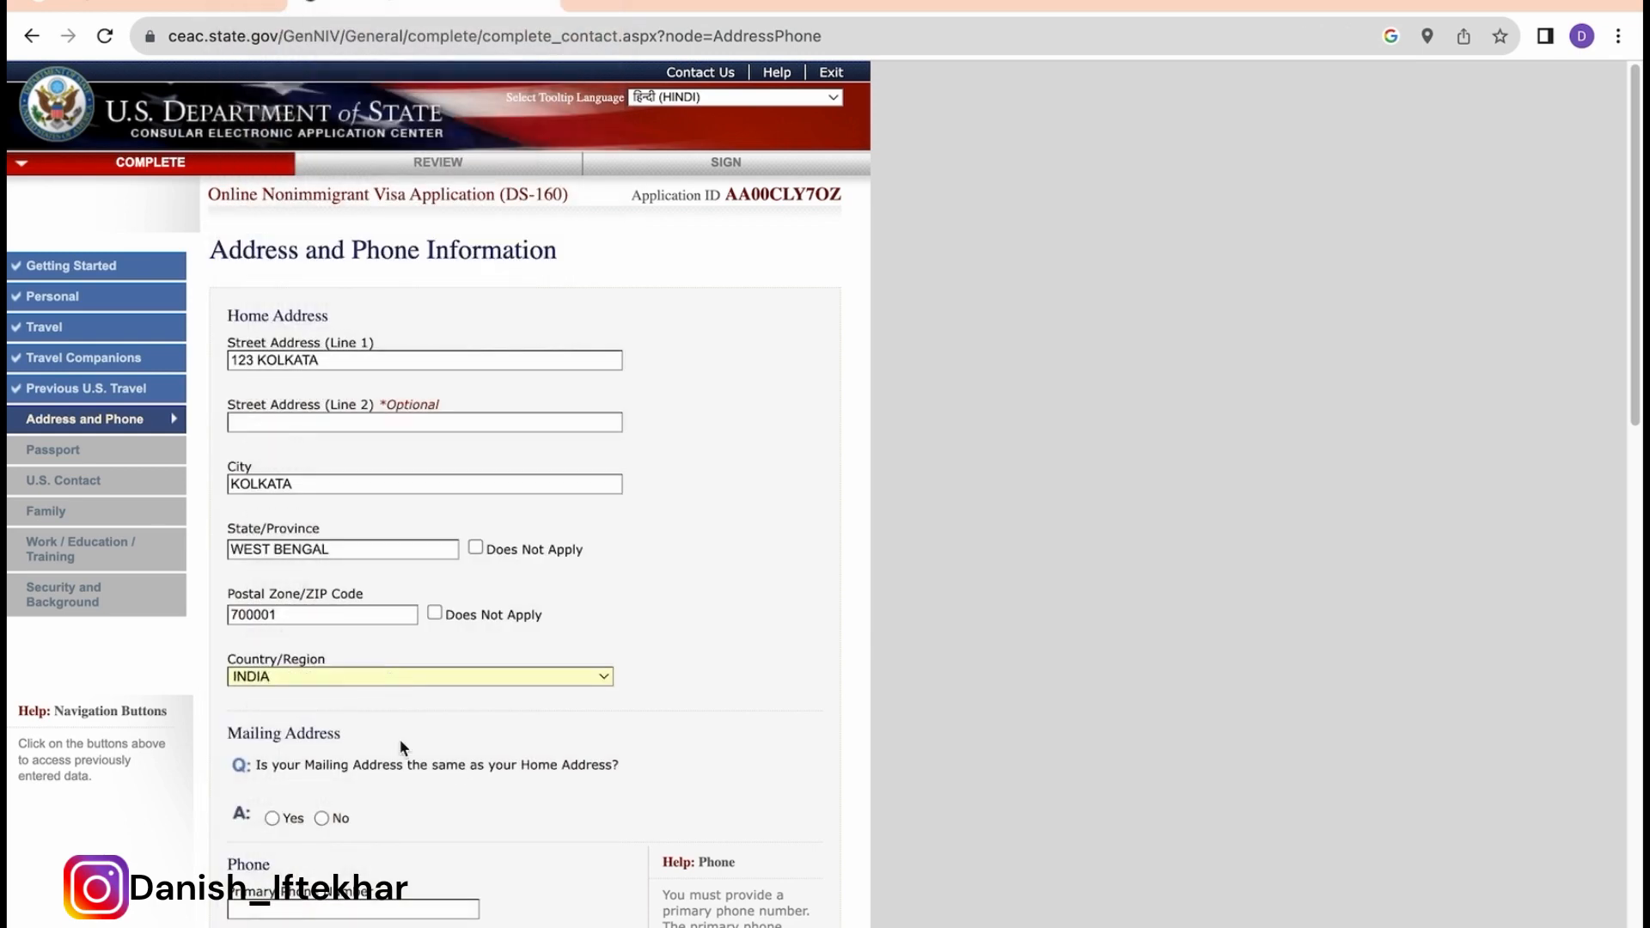
pyautogui.scroll(-1, 401, 742)
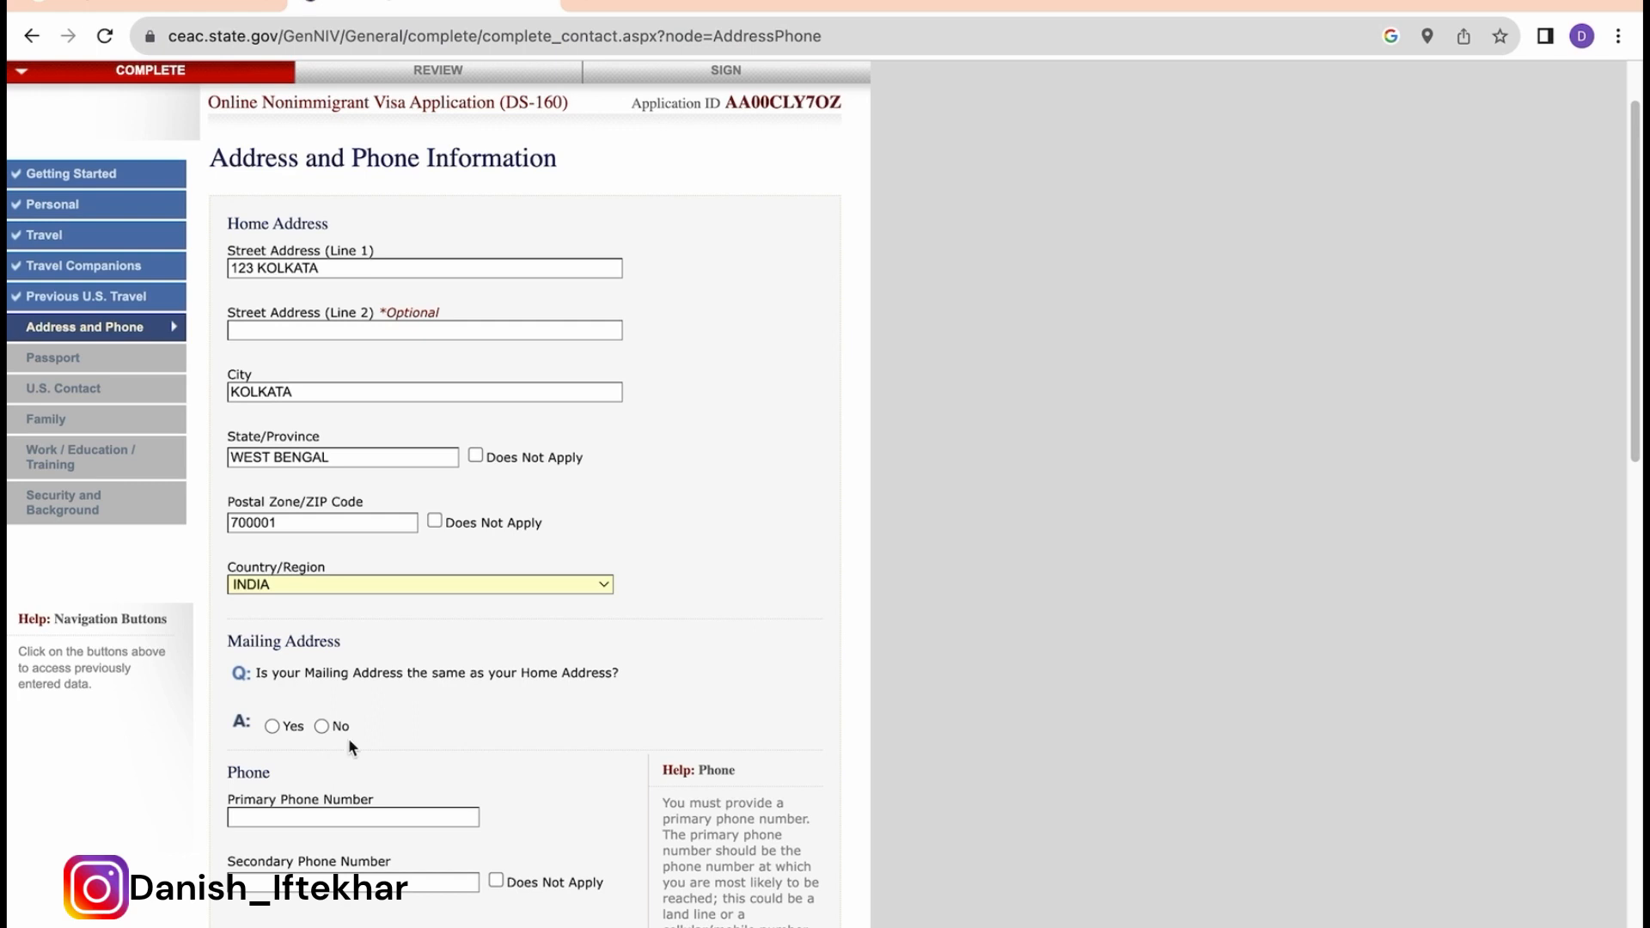
# Step: Mark the mailing address as same as home and enter the primary phone number
pyautogui.scroll(-2, 348, 746)
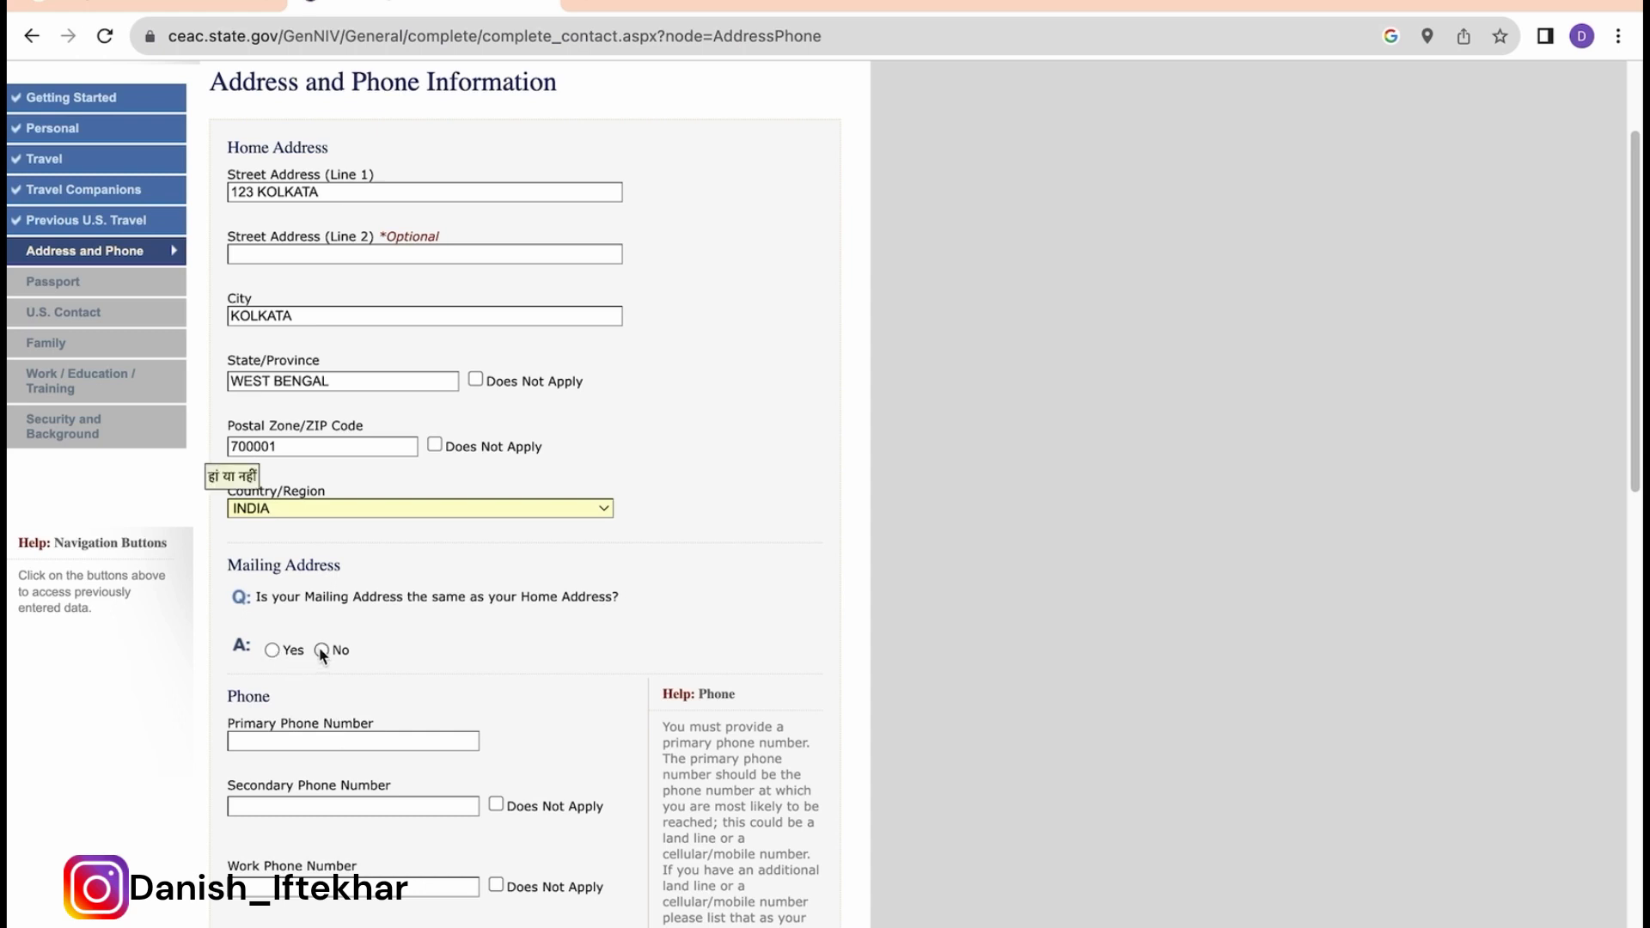
pyautogui.click(272, 649)
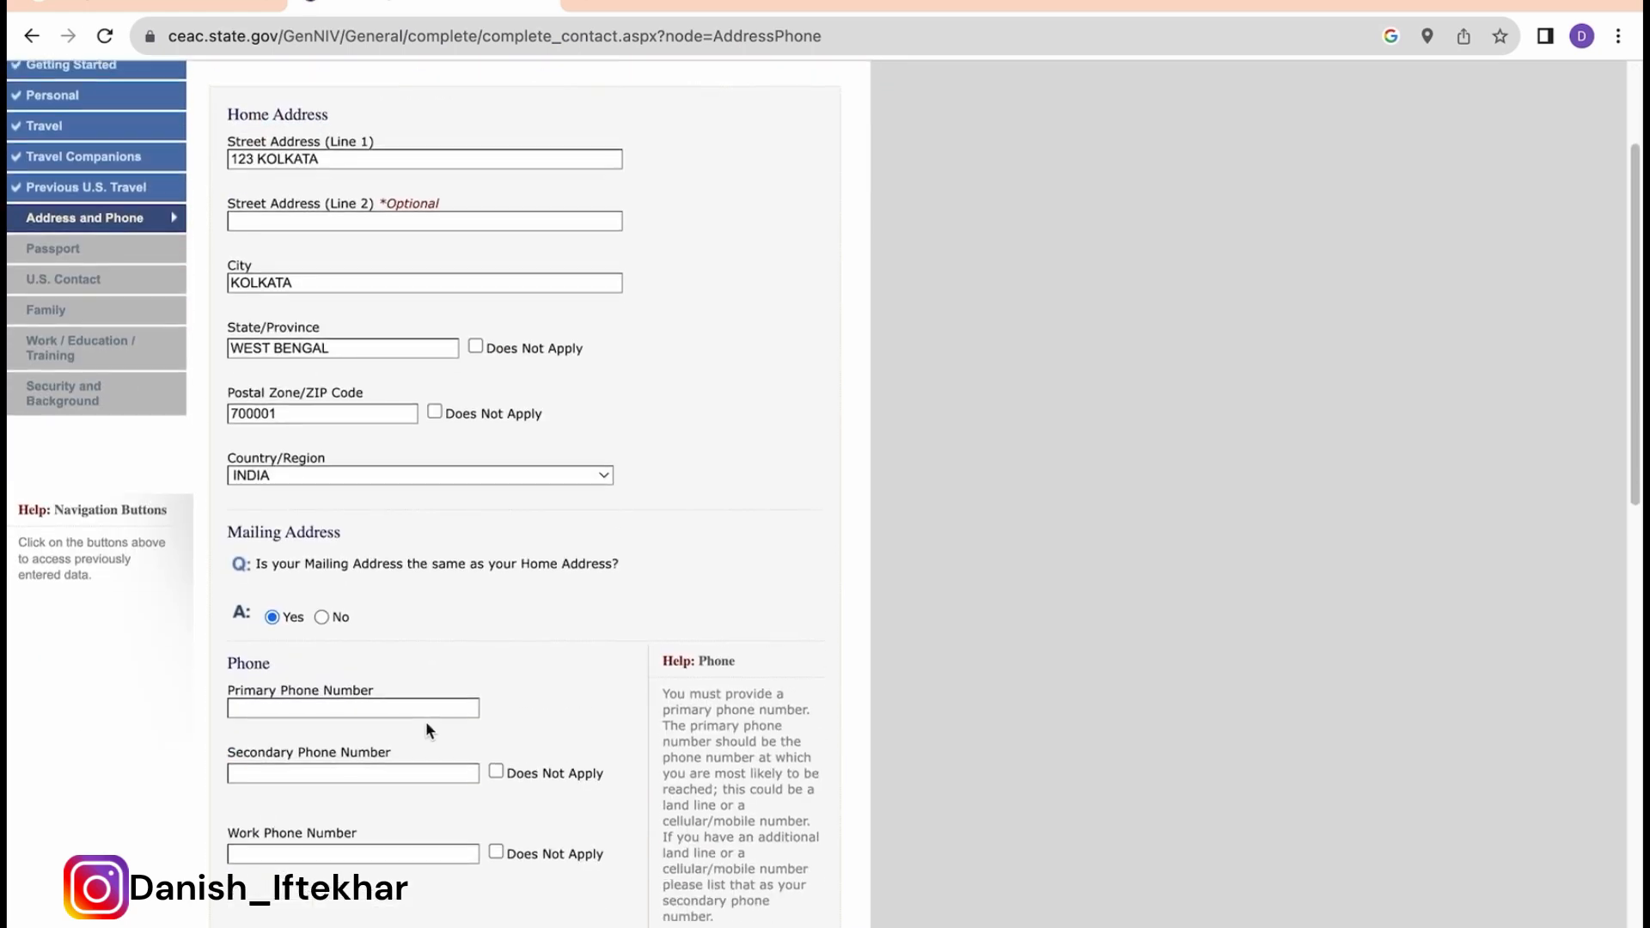
pyautogui.scroll(-2, 427, 728)
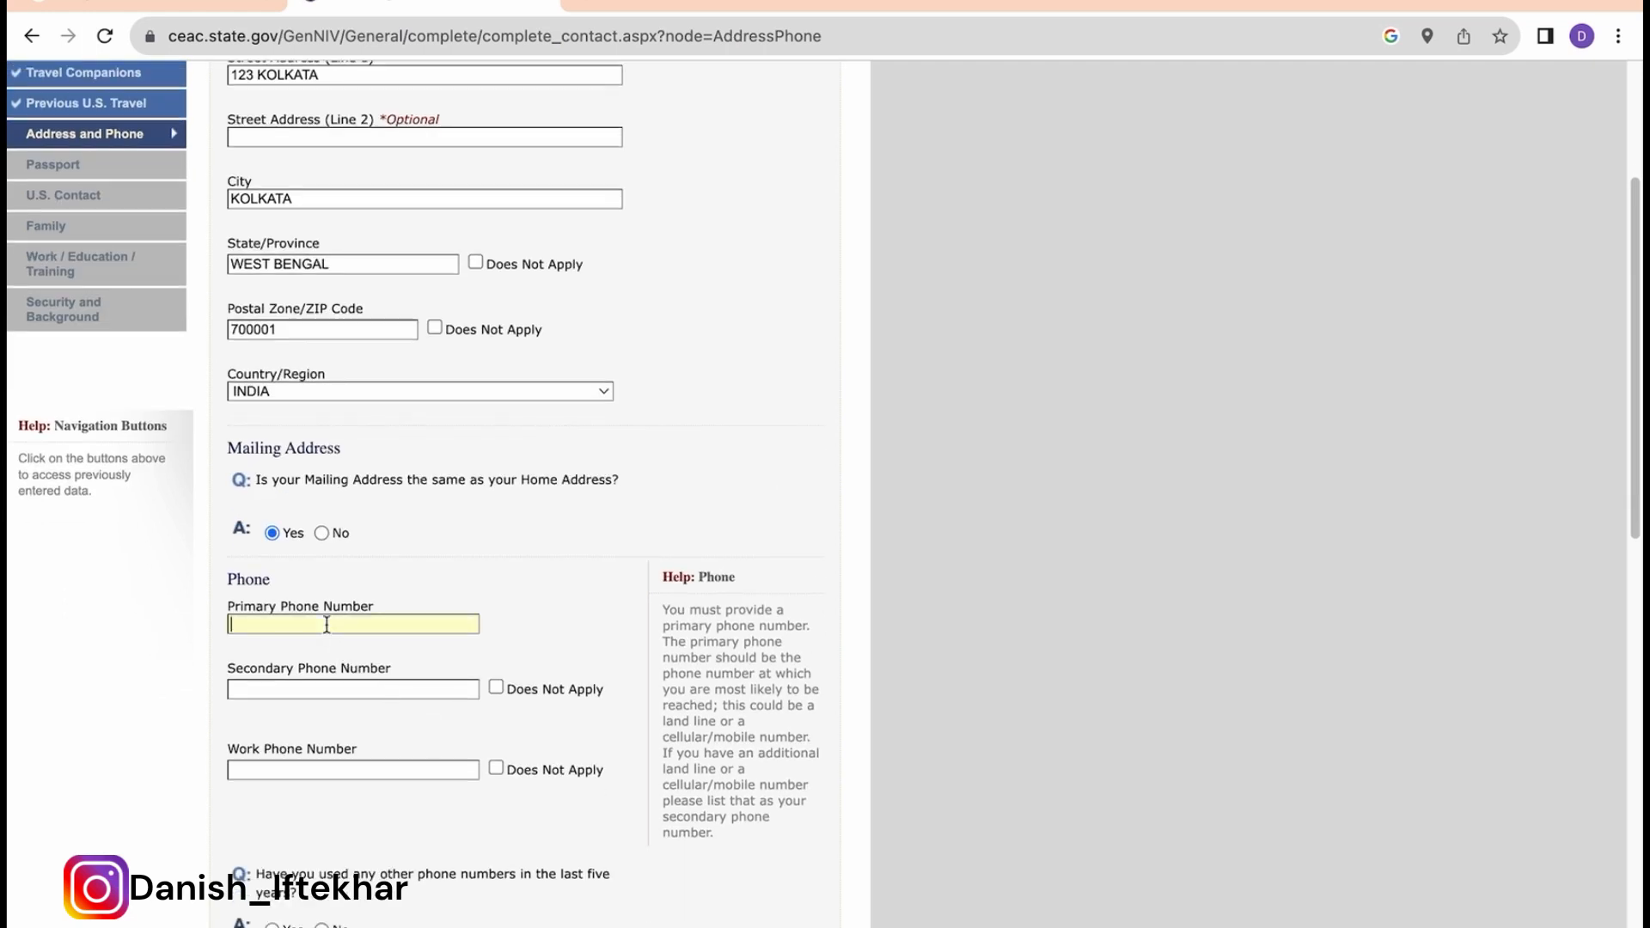
pyautogui.write('+91134567898')
# Step: Mark secondary and work phones as Does Not Apply and answer No to other phone numbers
pyautogui.click(498, 691)
pyautogui.scroll(-1, 524, 764)
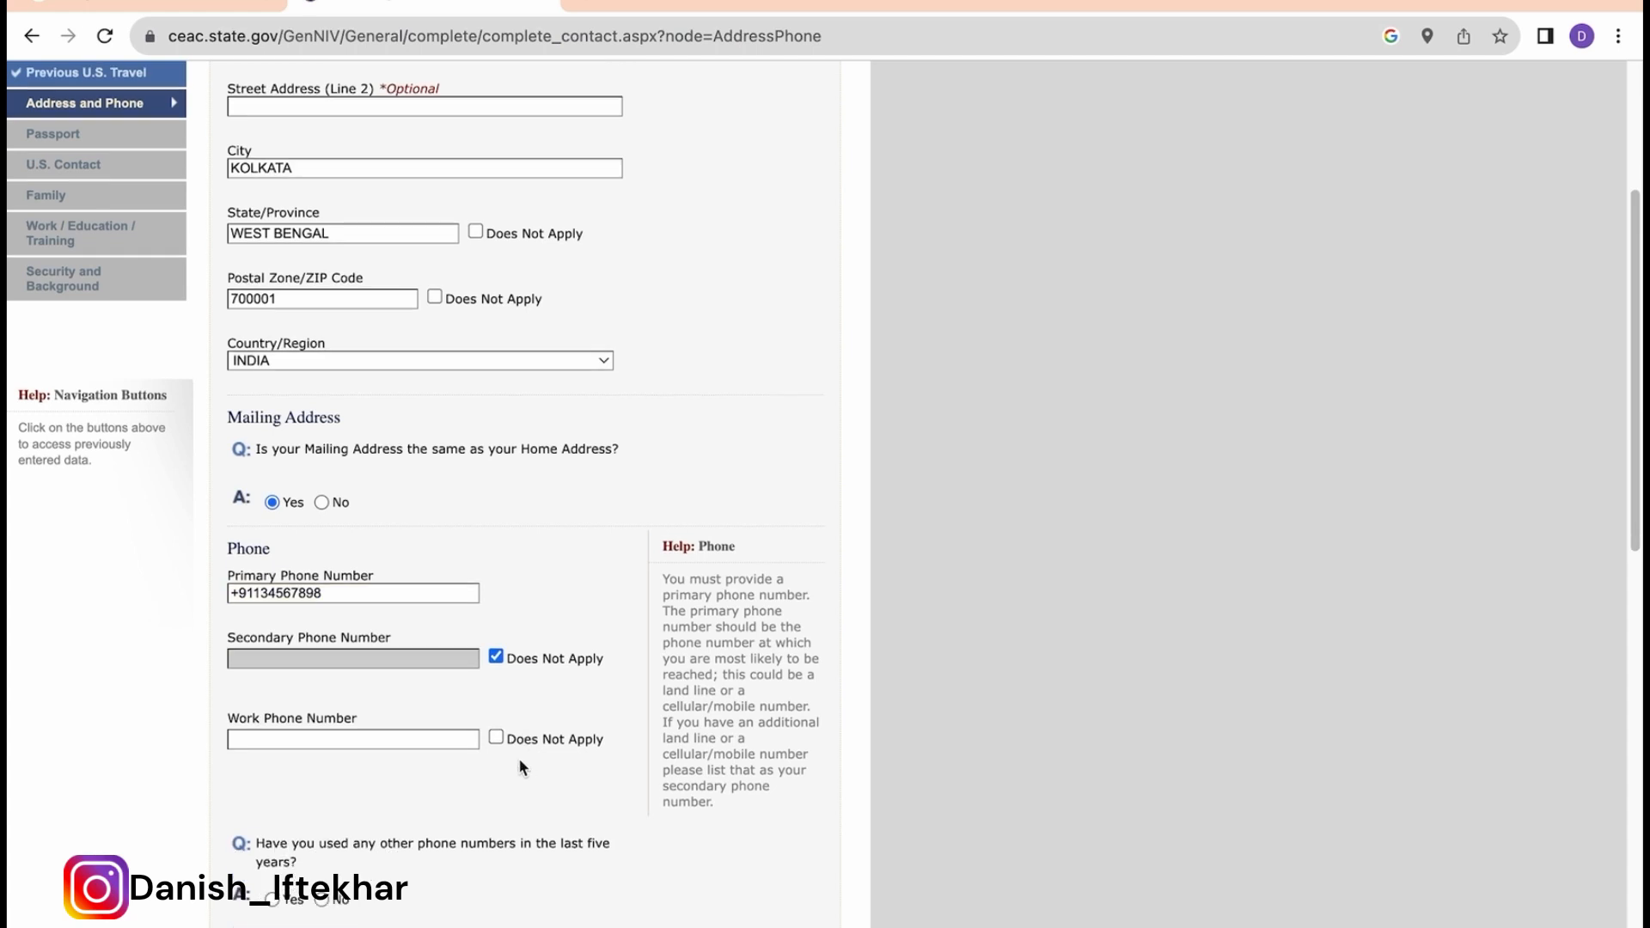
pyautogui.click(497, 737)
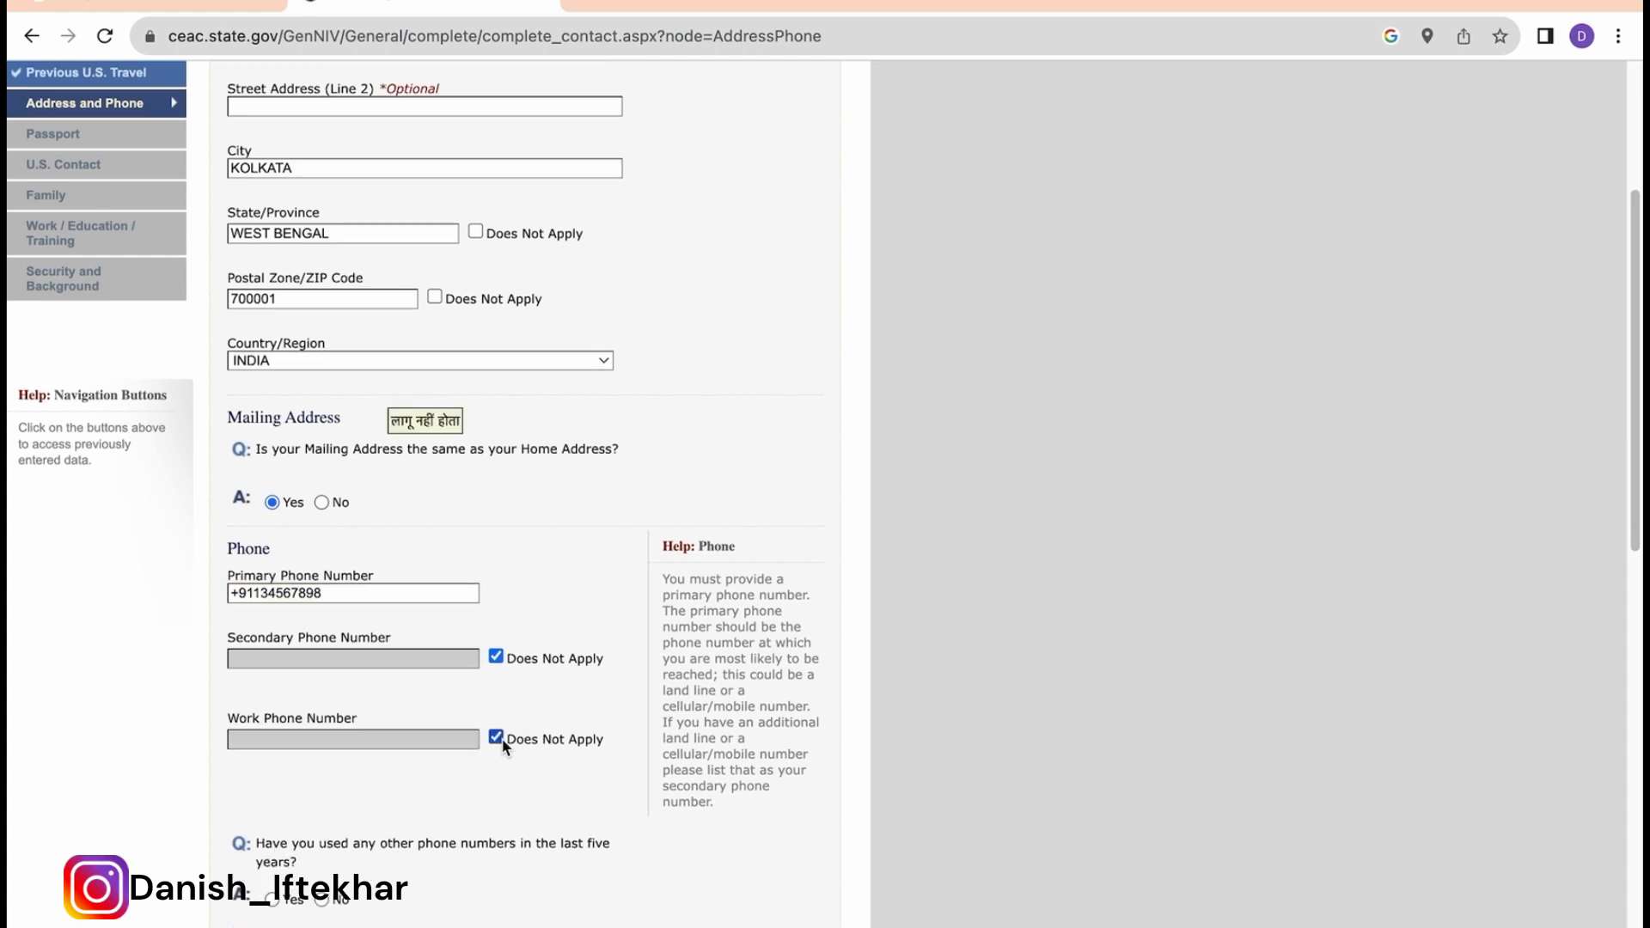
pyautogui.scroll(-1, 558, 771)
pyautogui.scroll(-1, 558, 779)
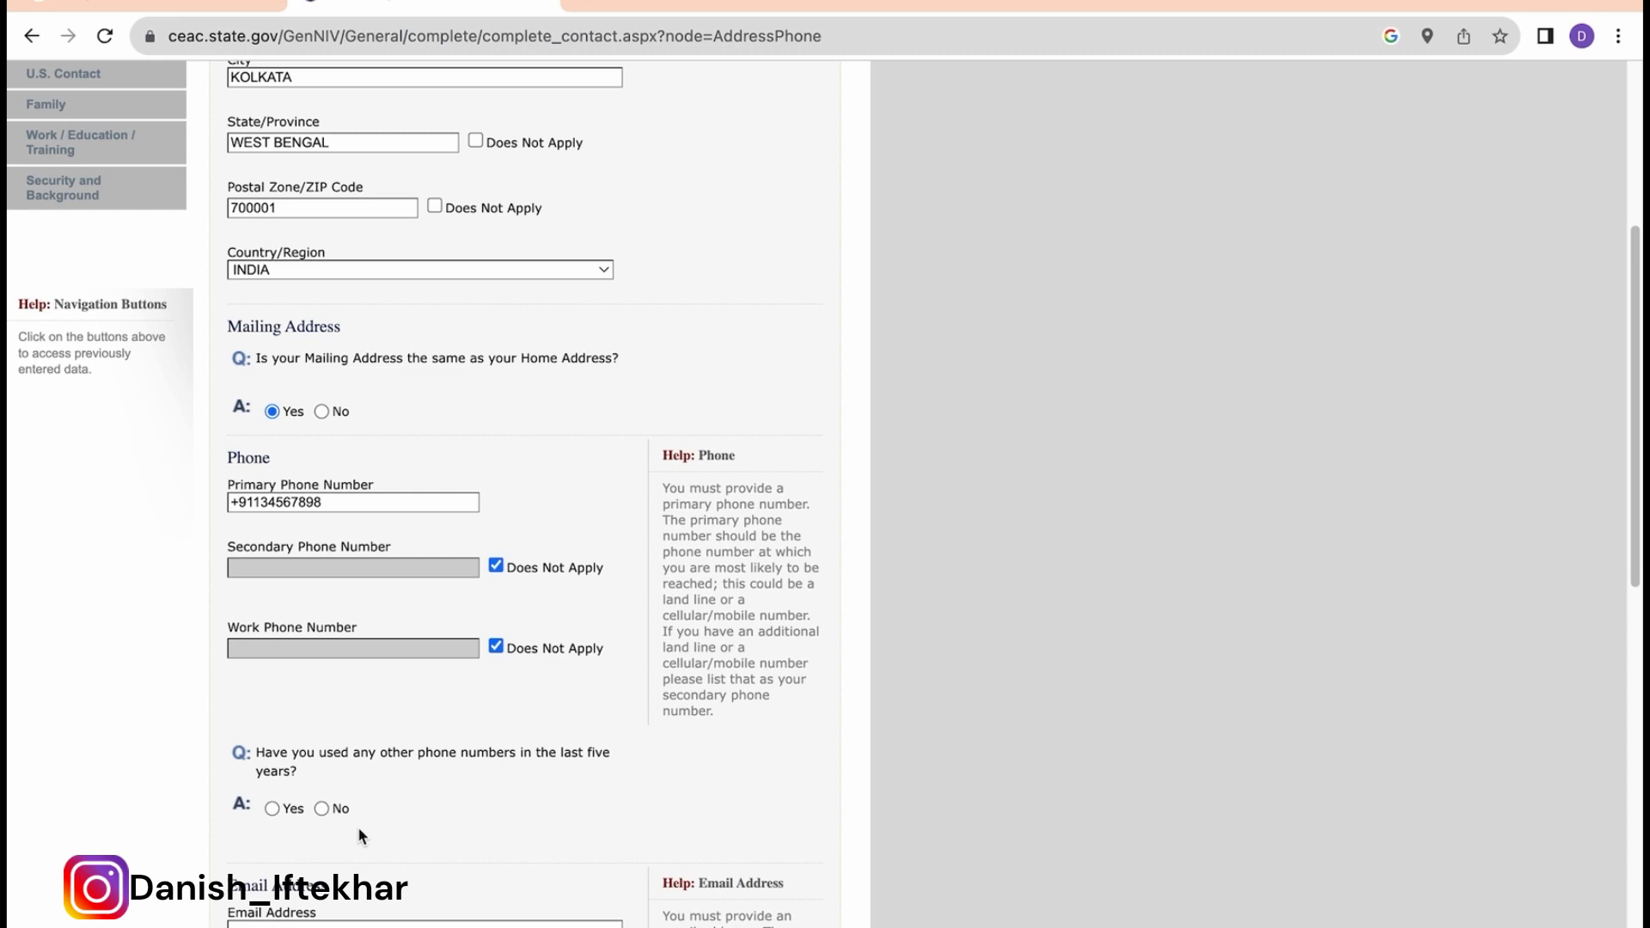
pyautogui.click(274, 809)
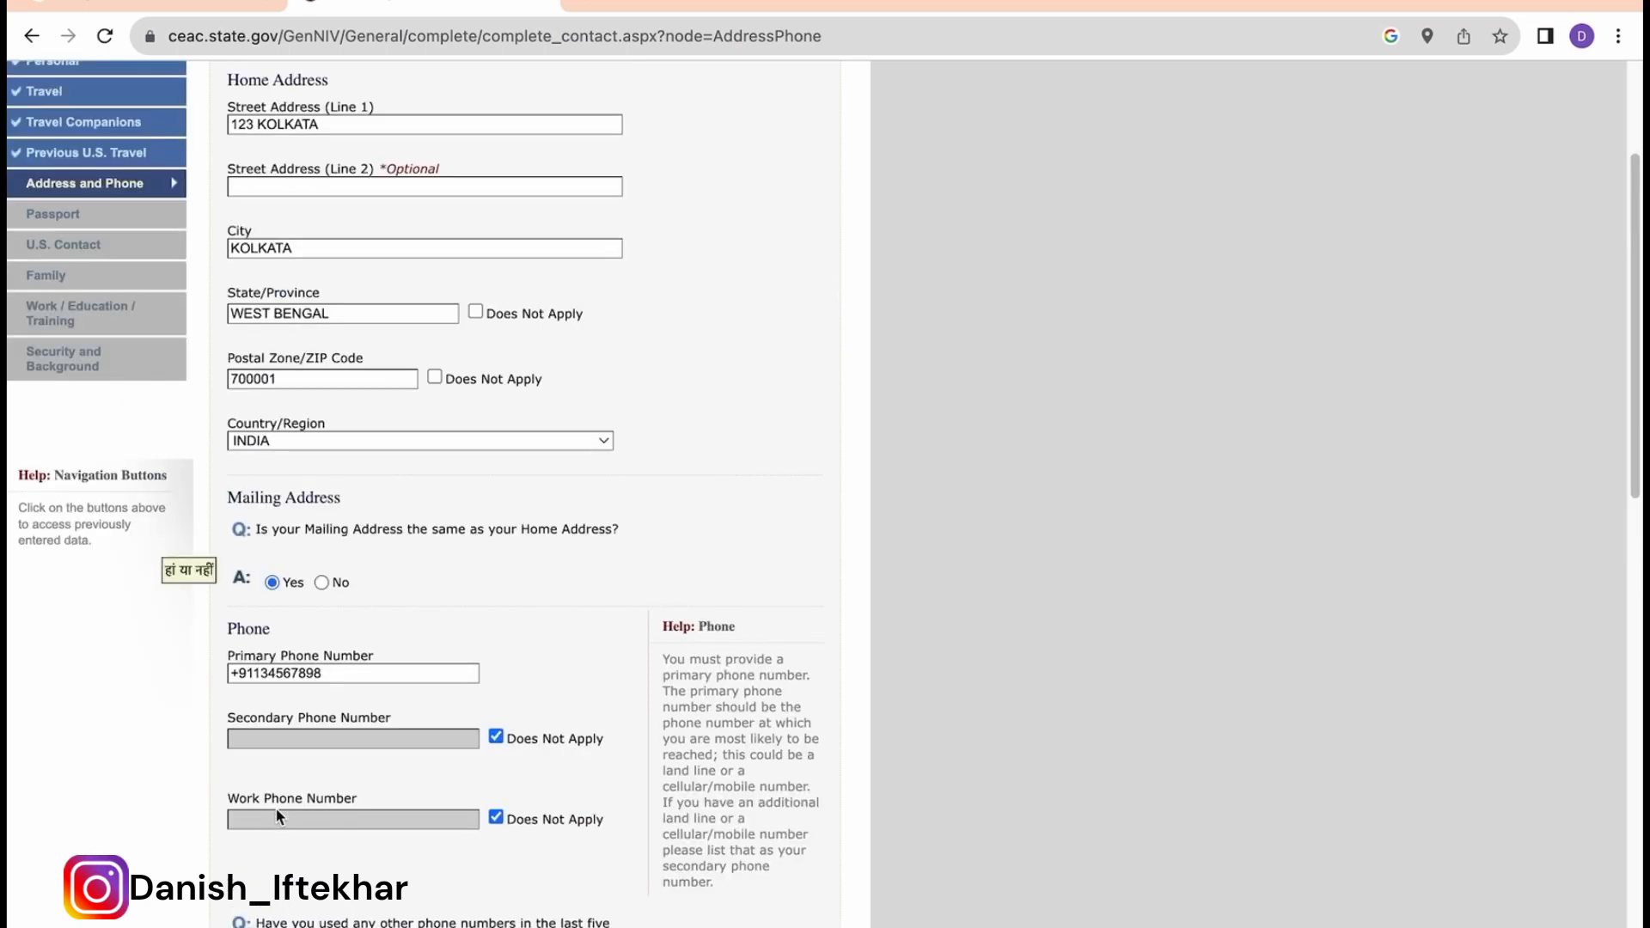
pyautogui.scroll(-2, 432, 847)
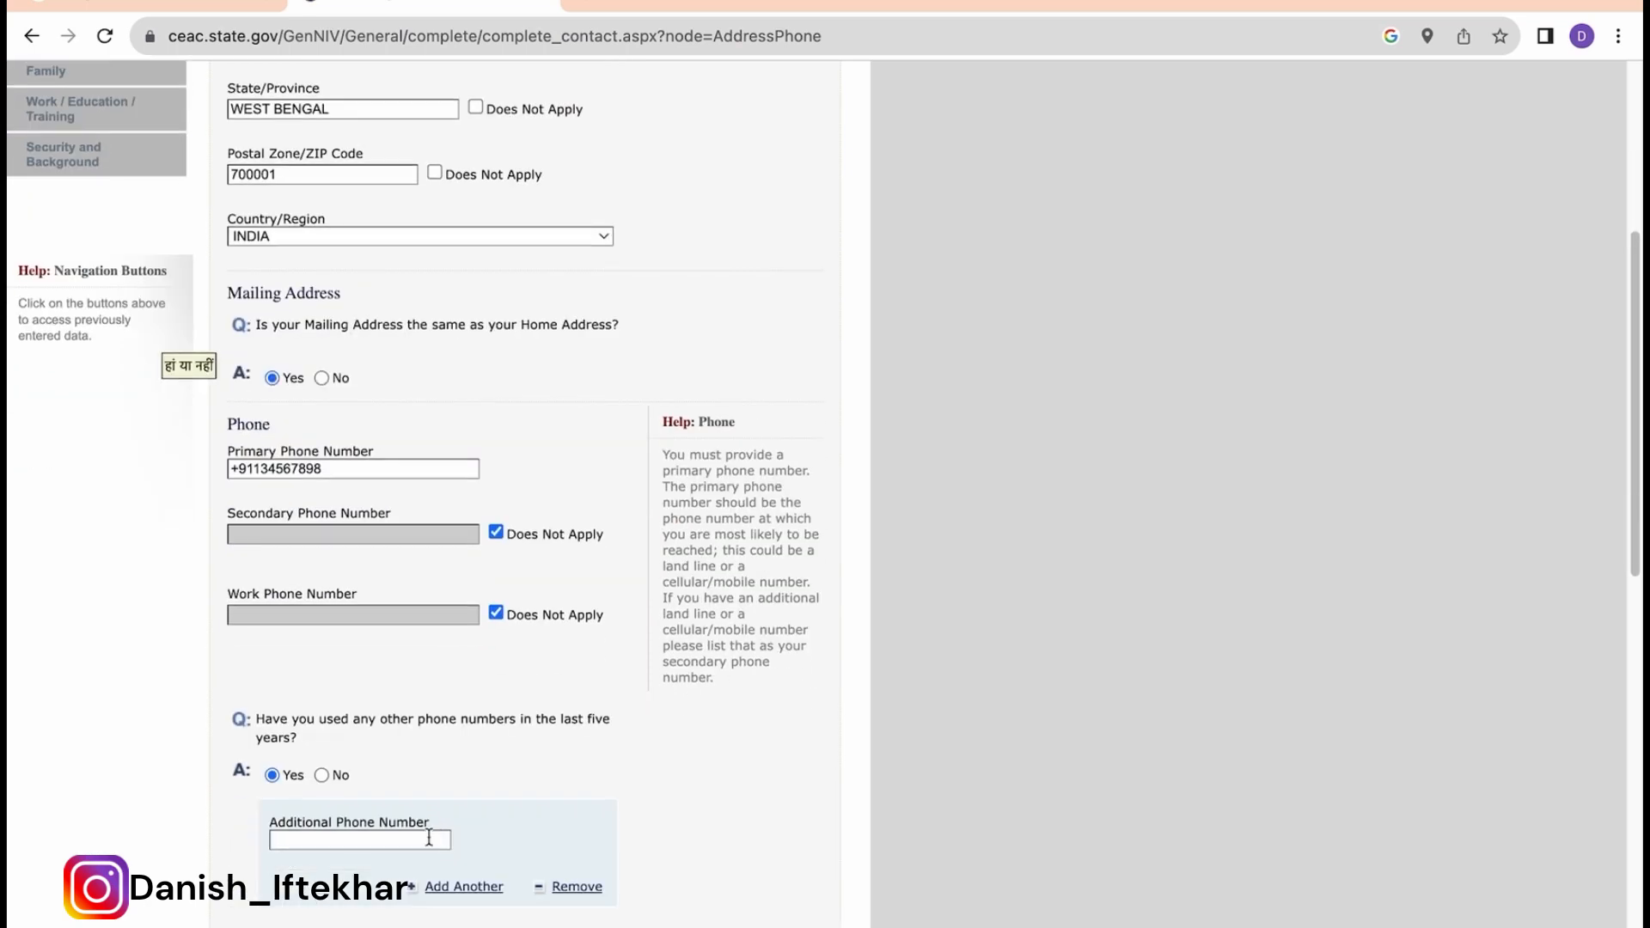
pyautogui.click(323, 775)
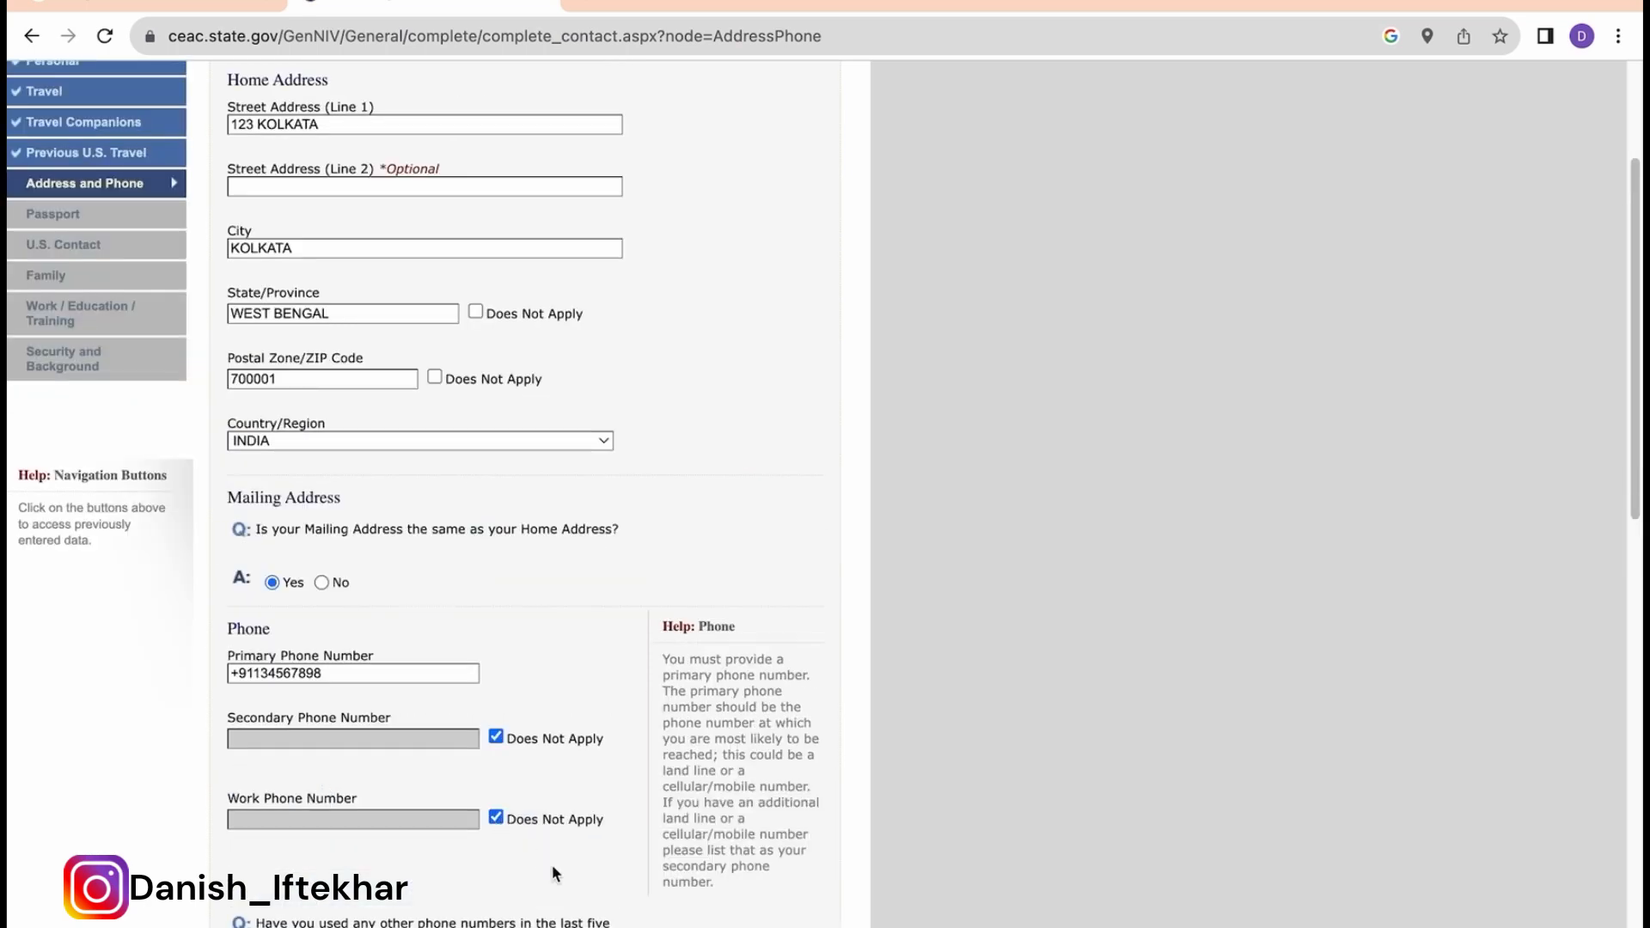
pyautogui.scroll(-3, 551, 864)
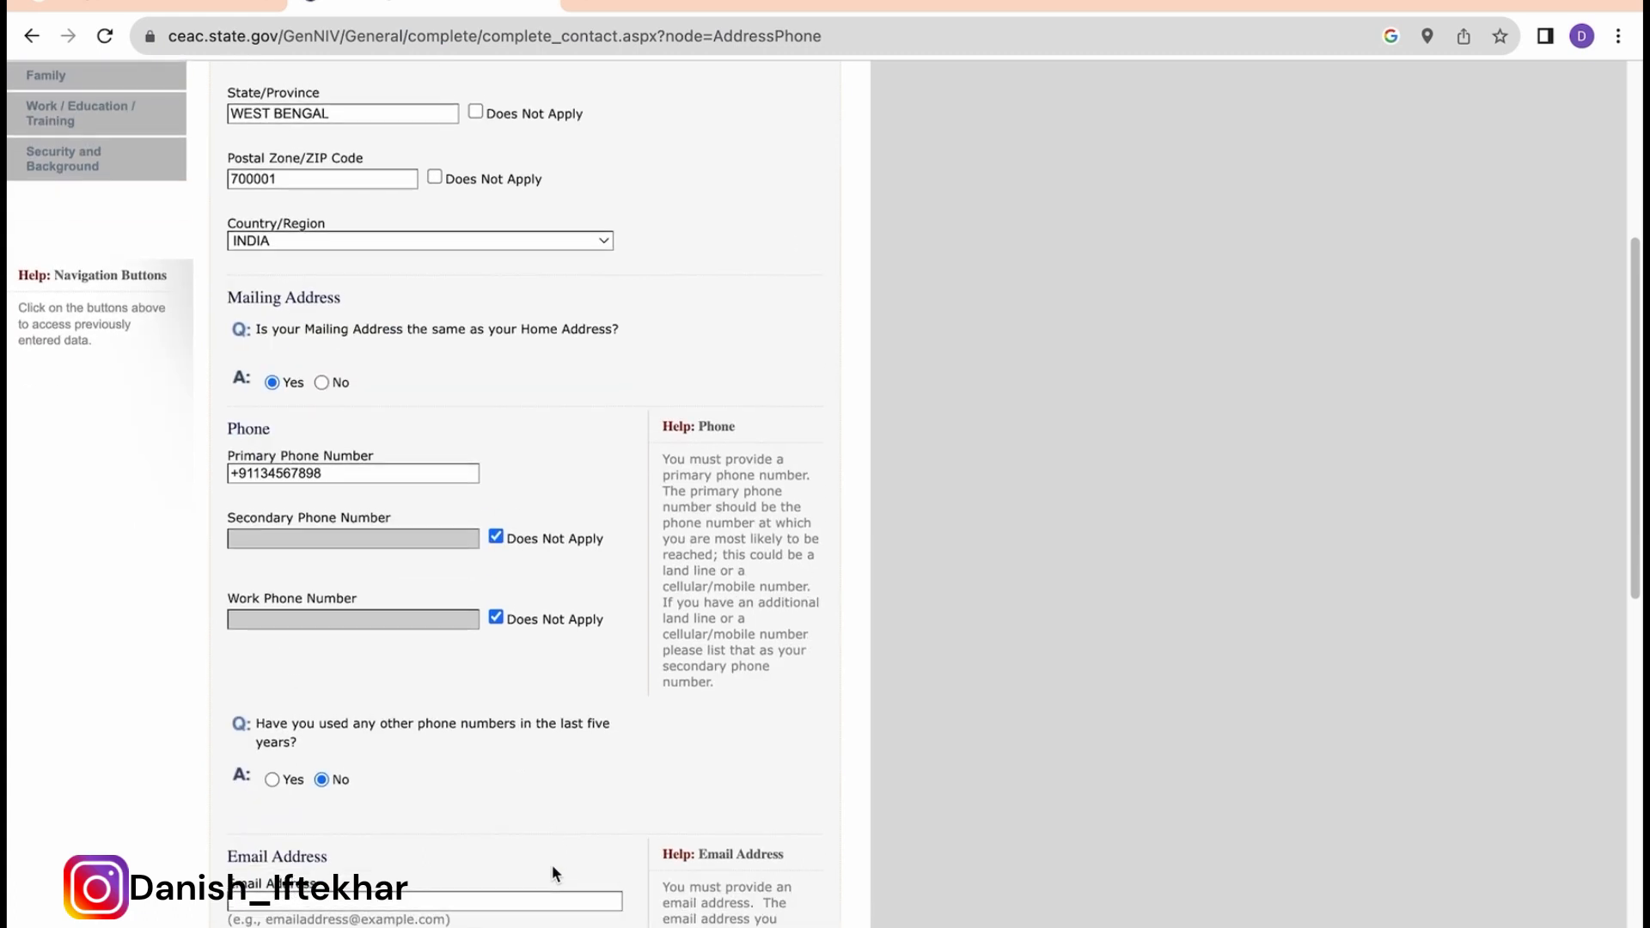
pyautogui.scroll(-2, 551, 865)
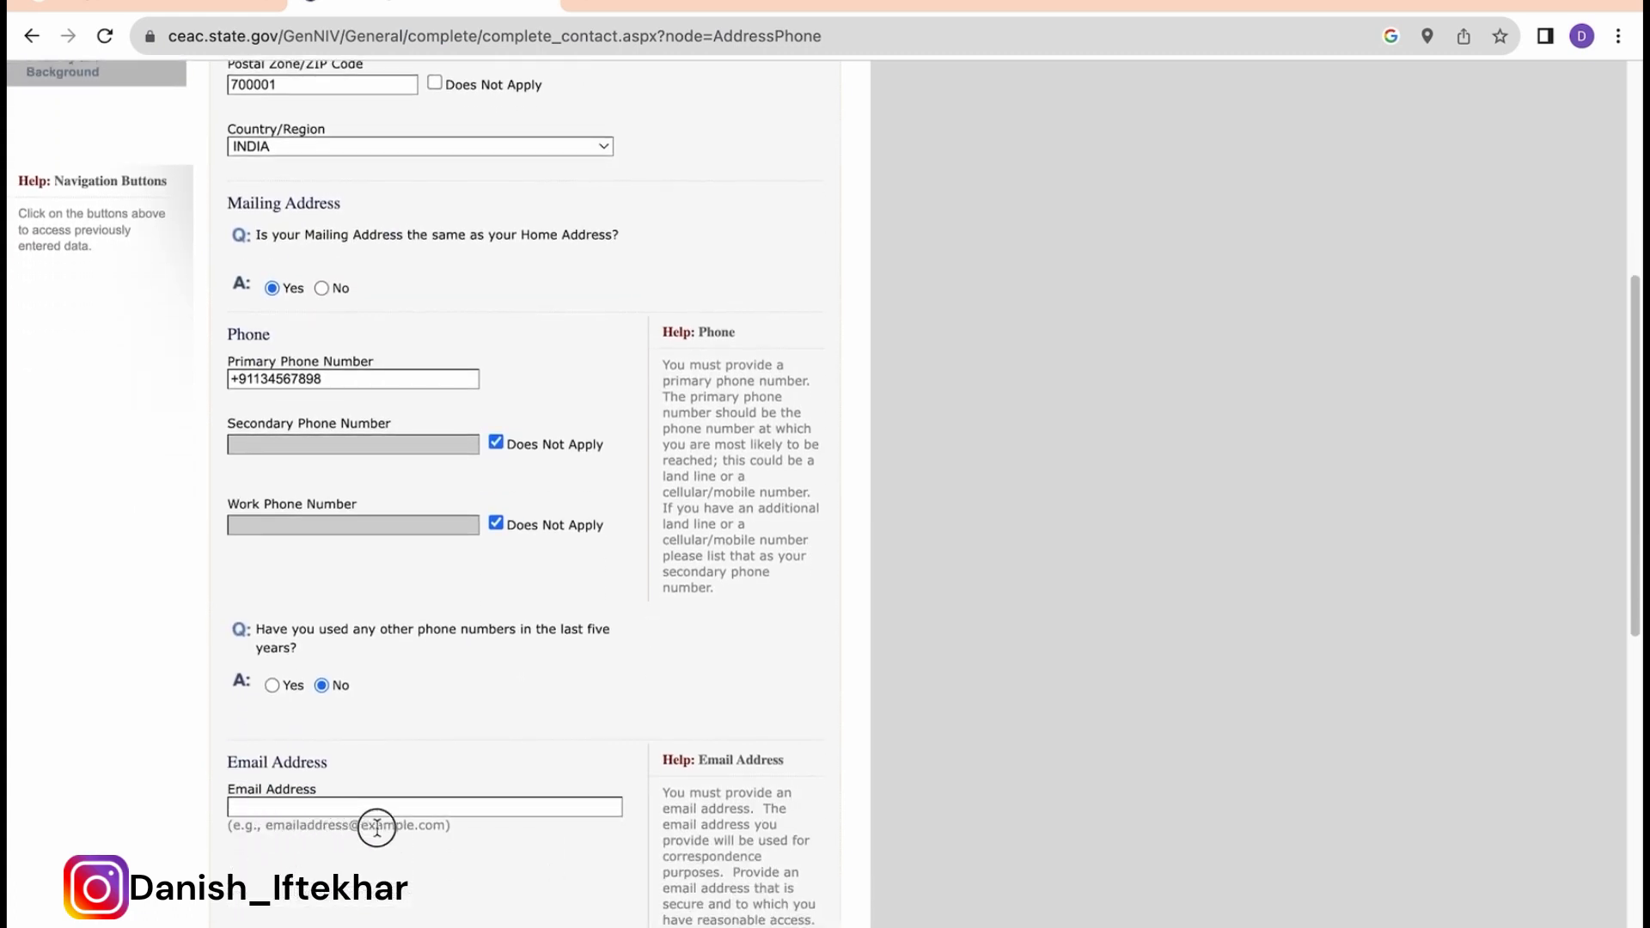
# Step: Enter the contact e-mail address and answer No to using other e-mail addresses
pyautogui.click(443, 826)
pyautogui.write('EMAILADDRESS@G')
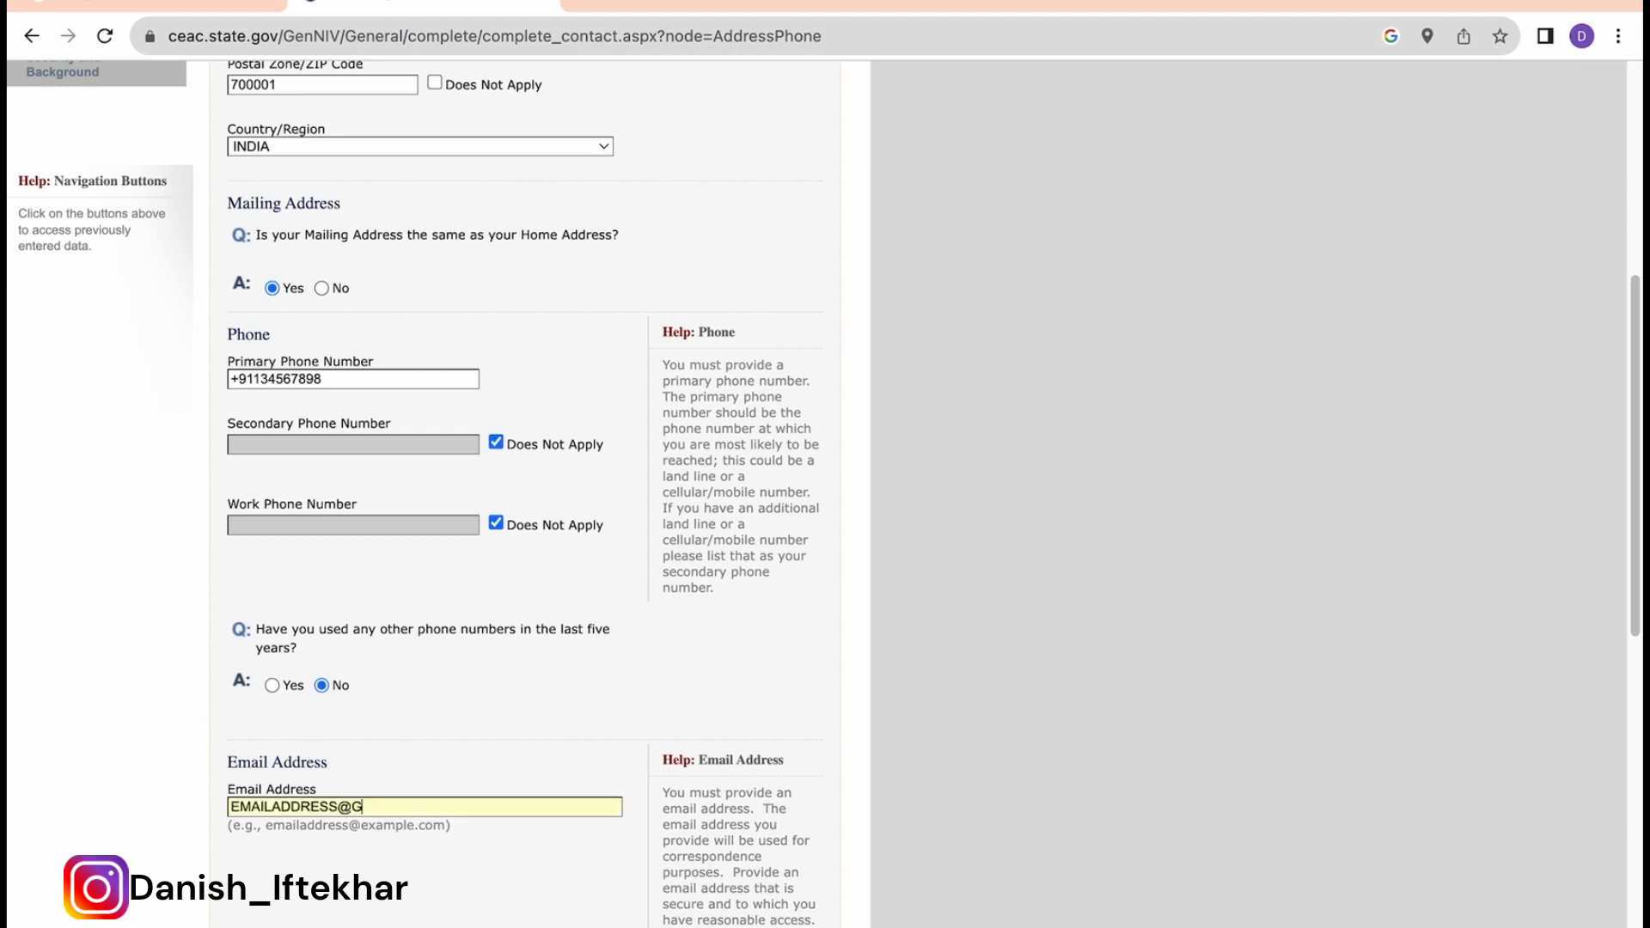
pyautogui.write('MAIL.COM')
pyautogui.scroll(-2, 524, 481)
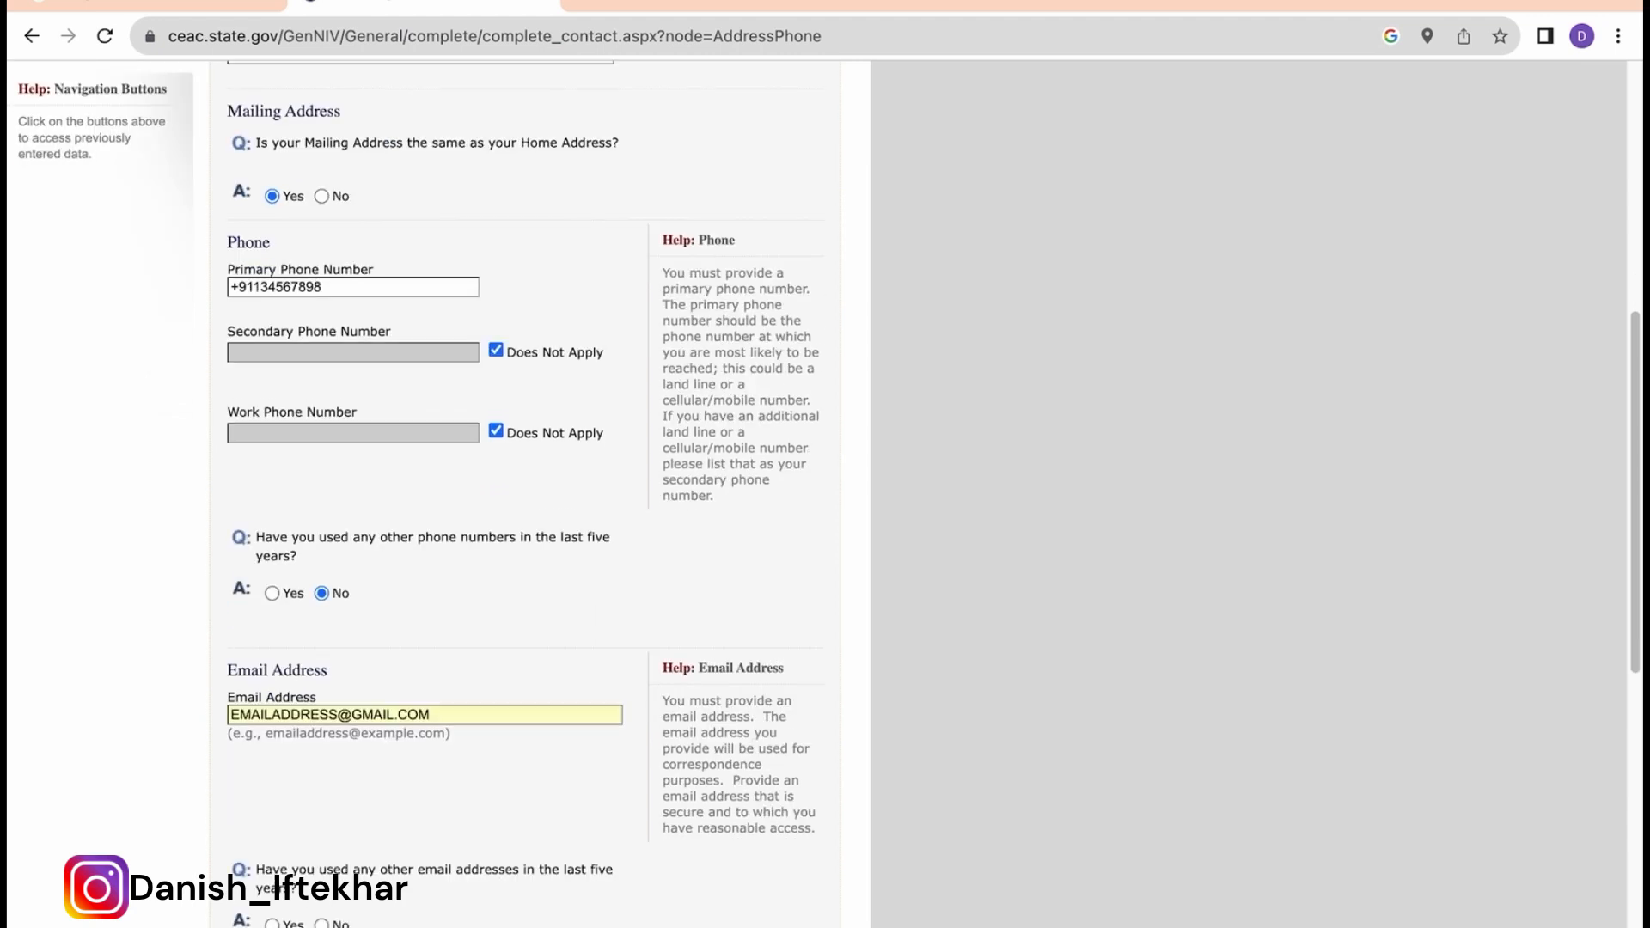
pyautogui.scroll(-2, 468, 744)
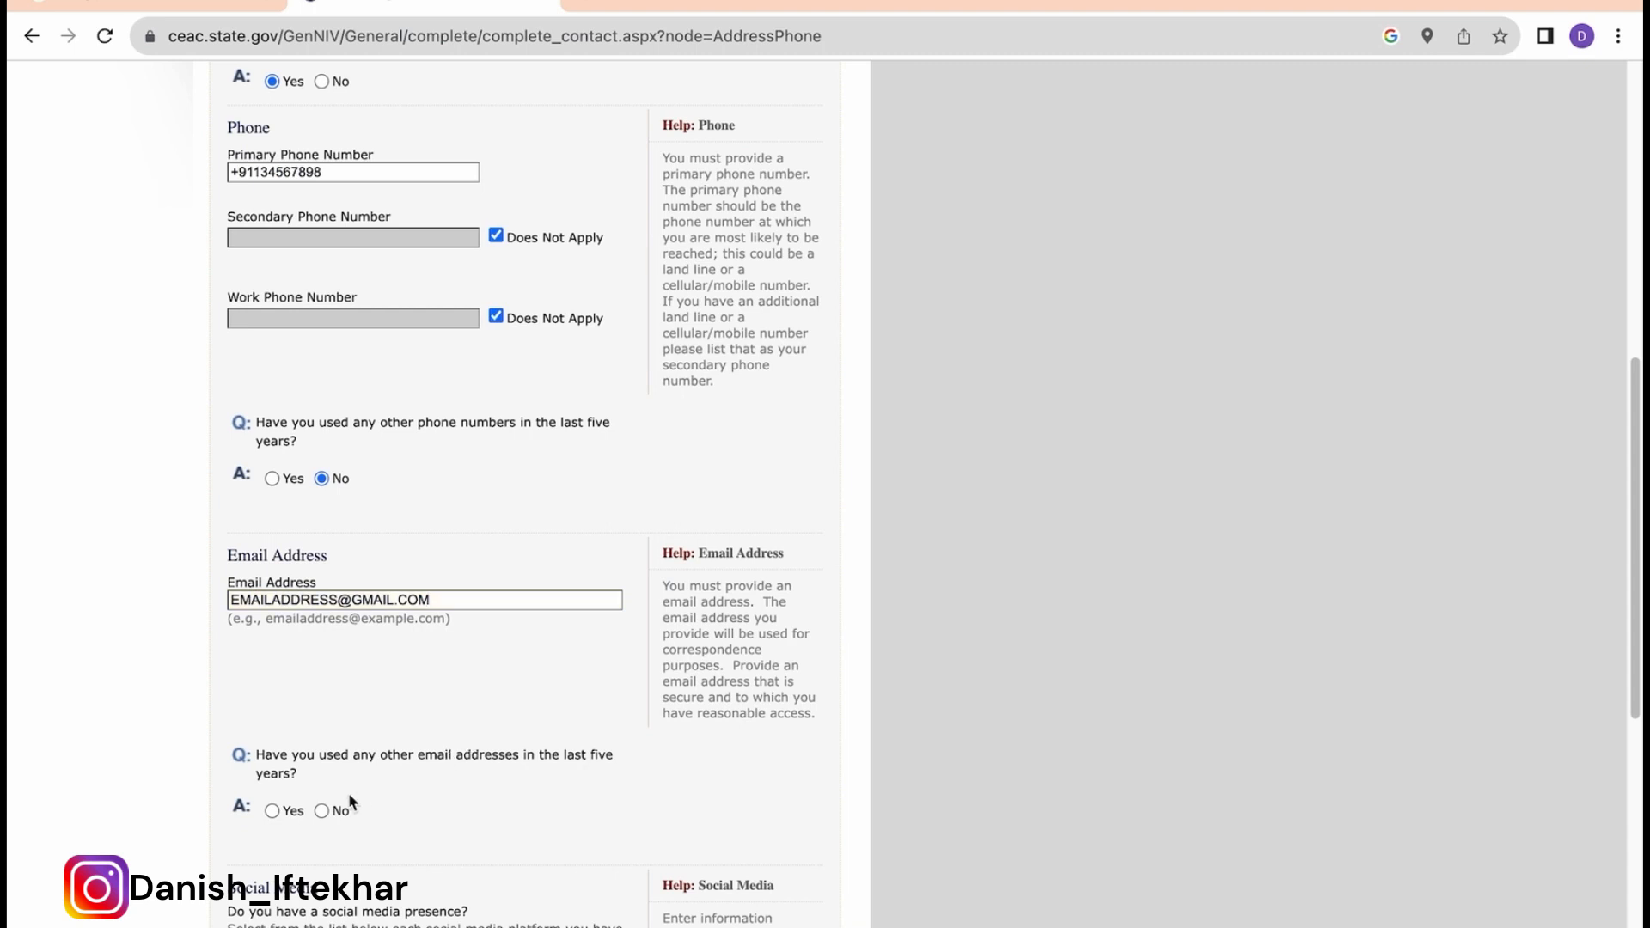
pyautogui.moveTo(260, 755); pyautogui.dragTo(333, 771)
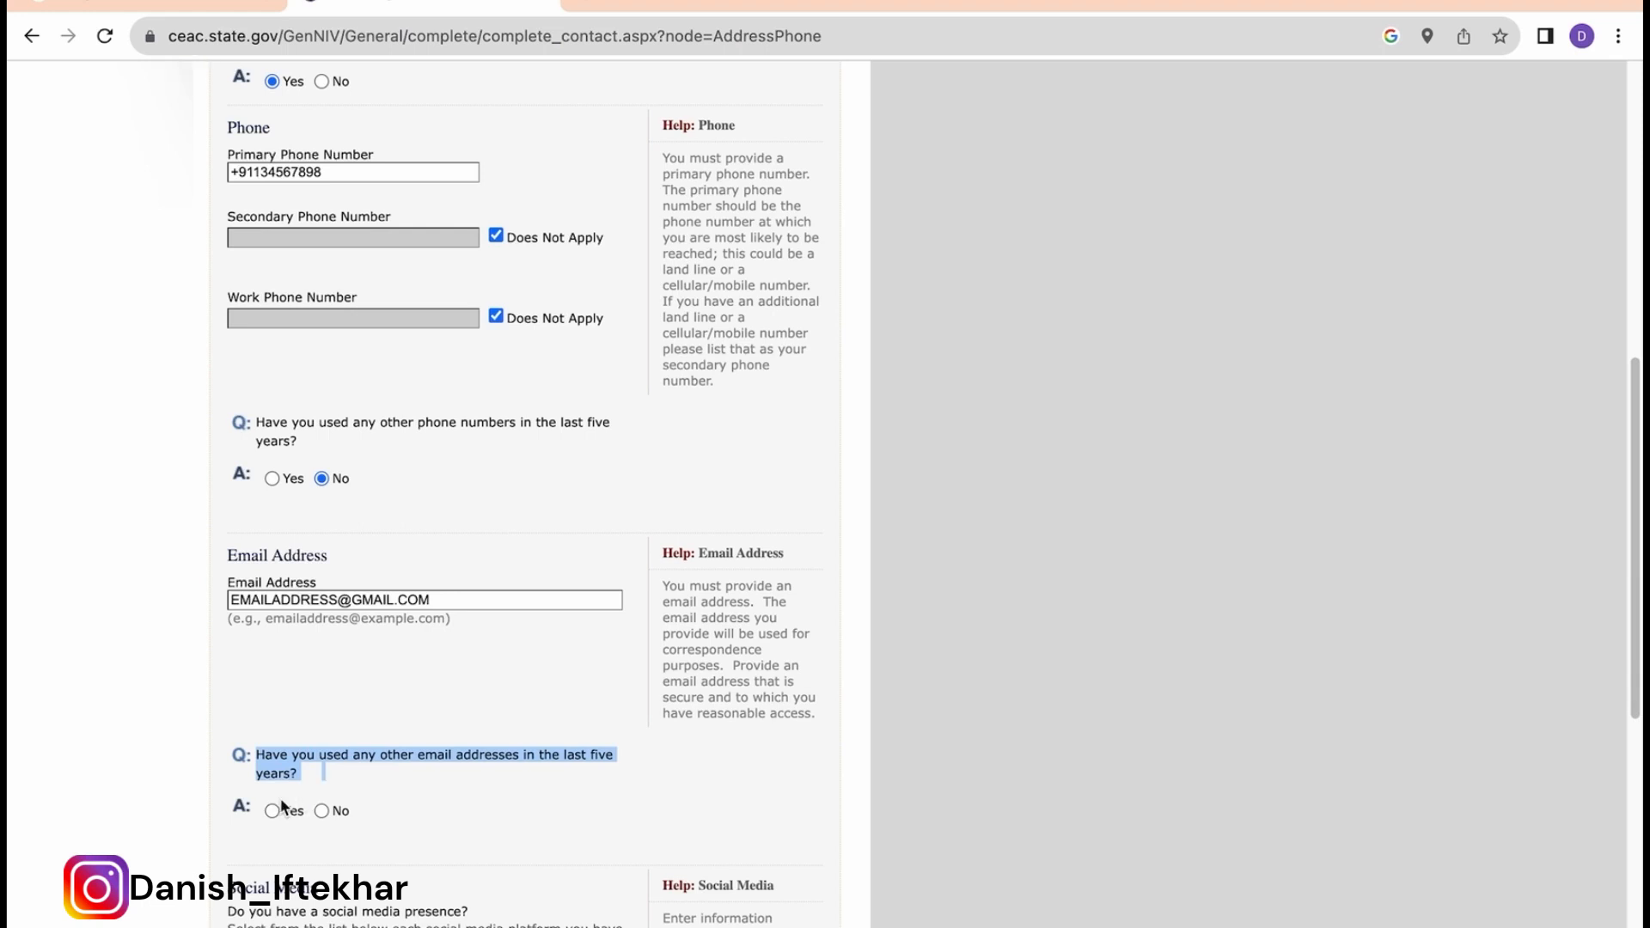
pyautogui.click(321, 811)
pyautogui.scroll(2, 321, 814)
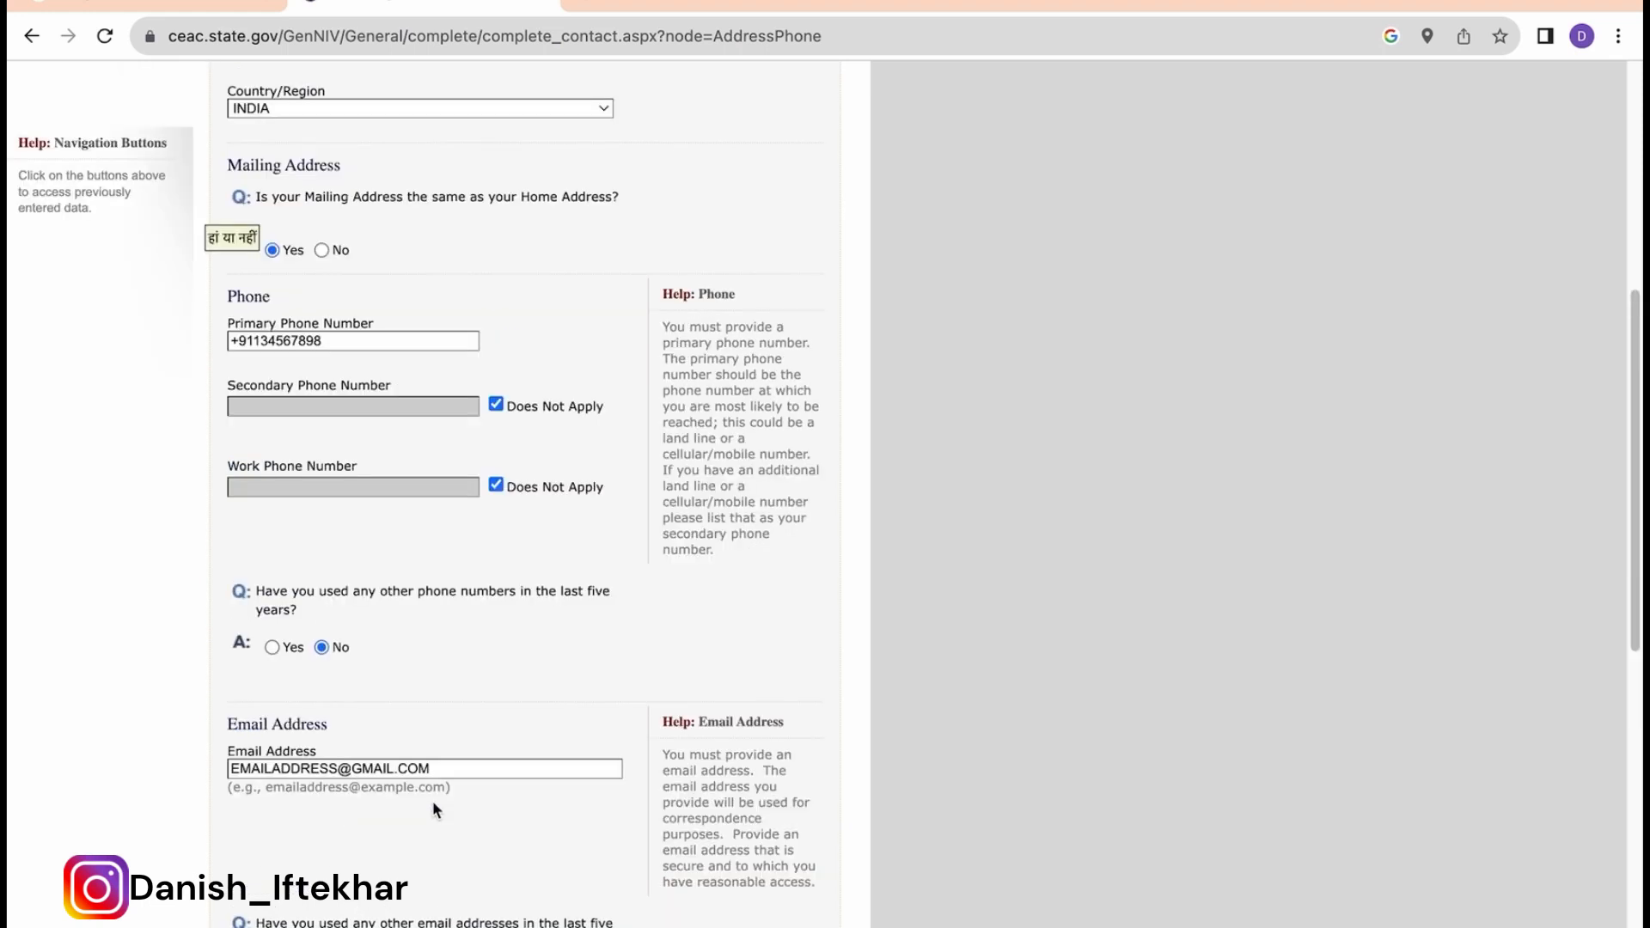
pyautogui.scroll(-2, 434, 808)
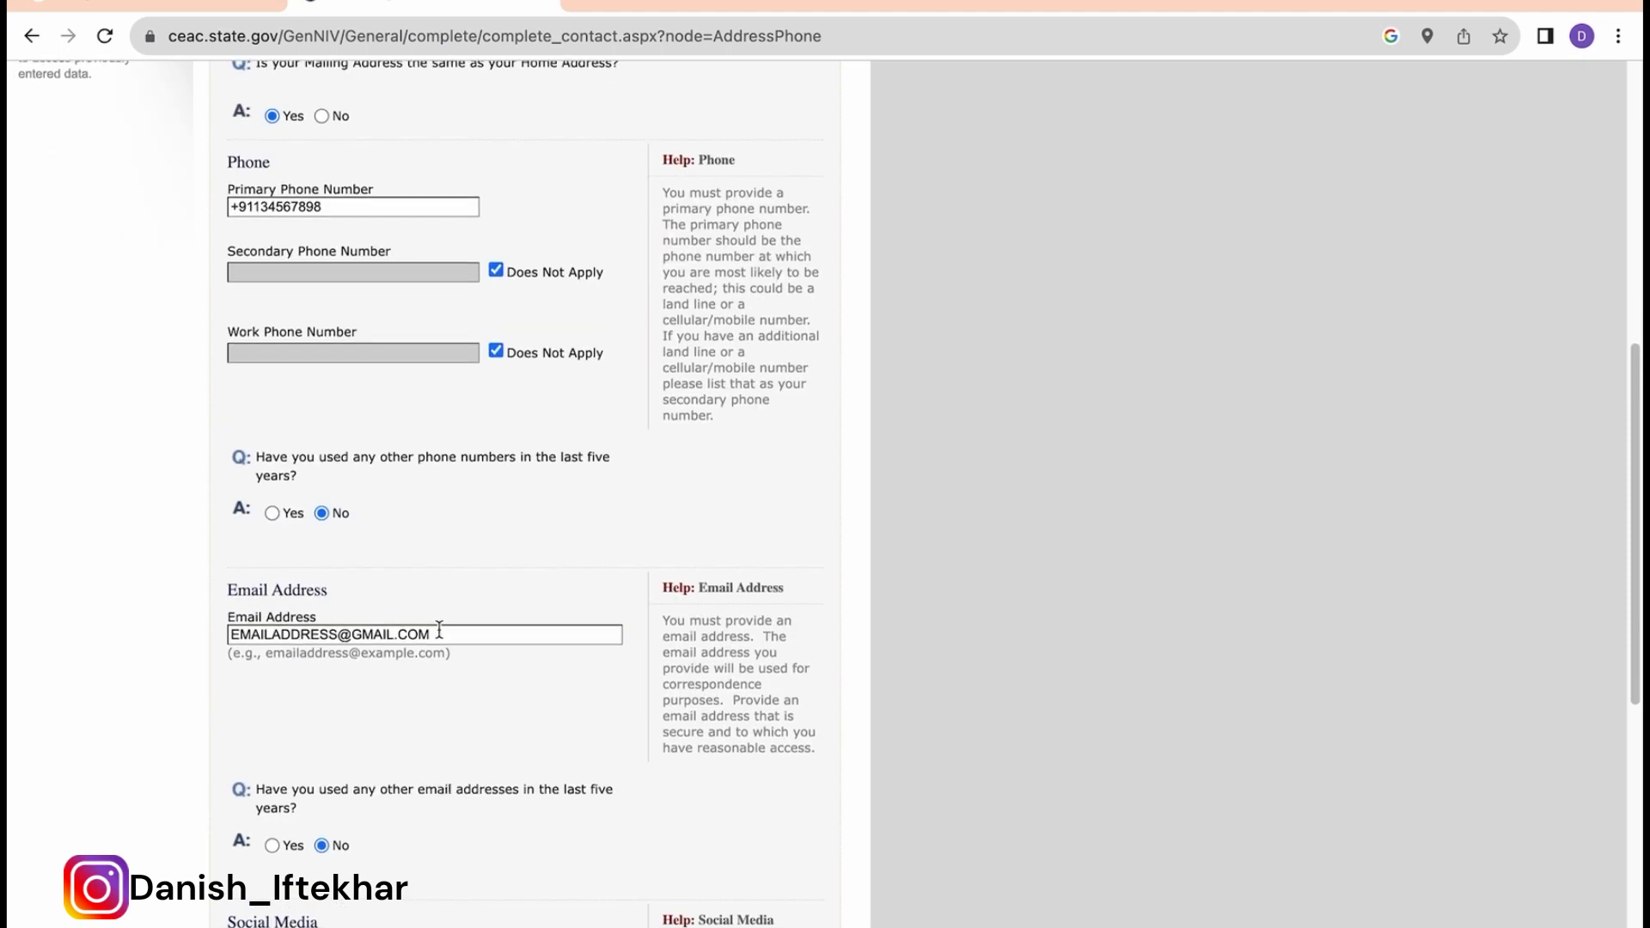
pyautogui.scroll(-3, 475, 737)
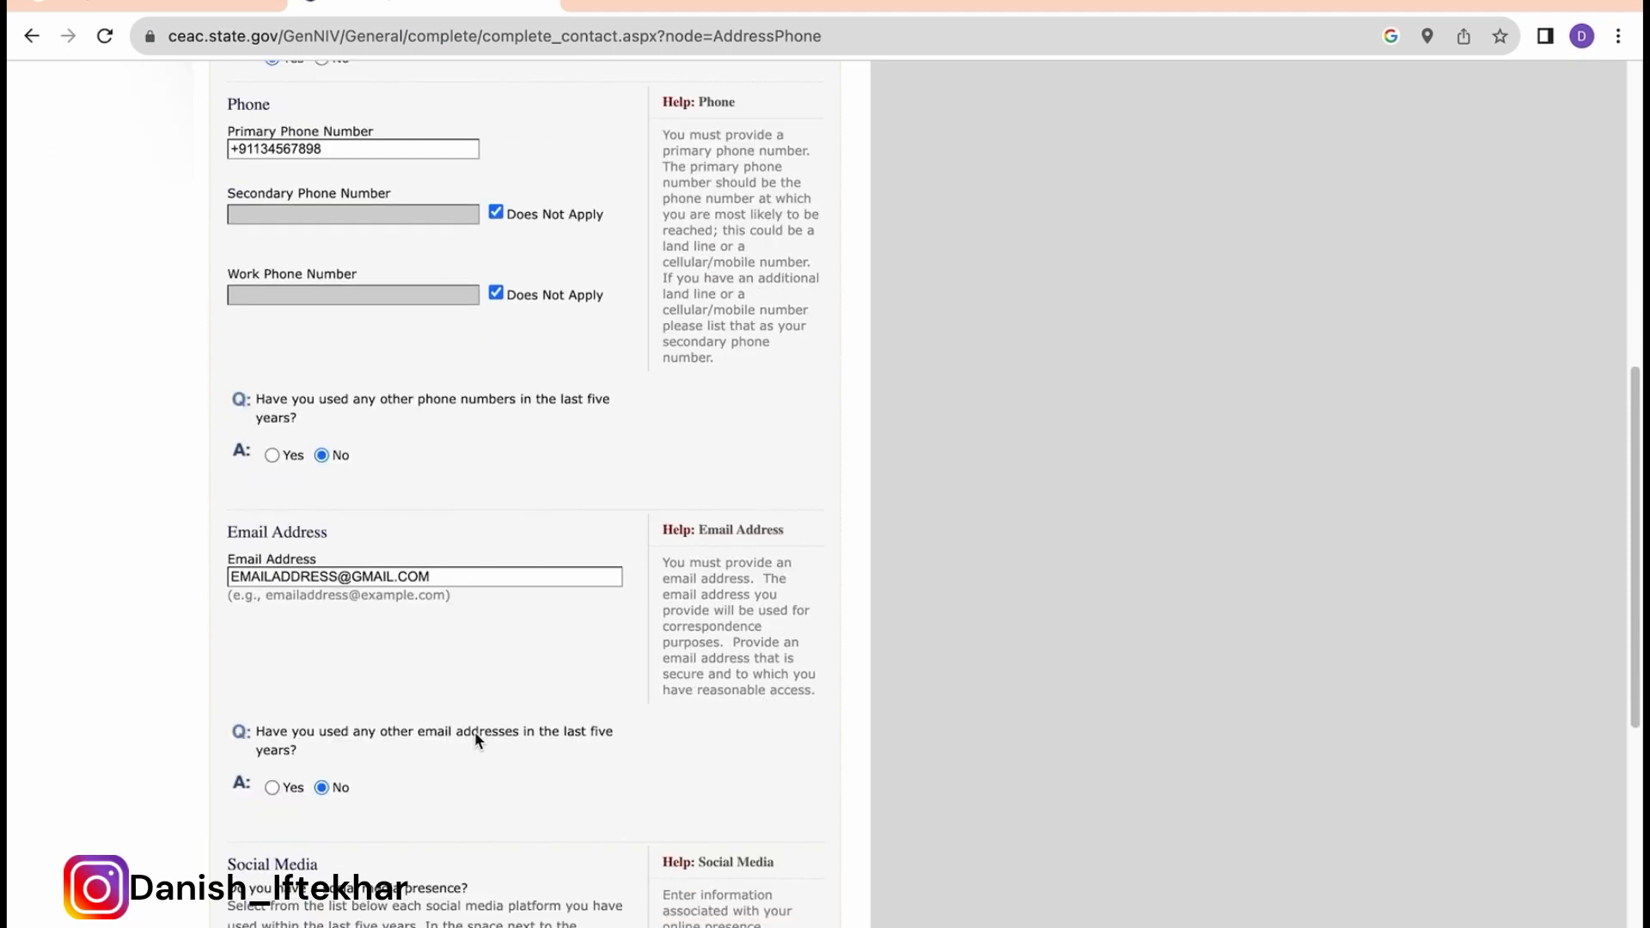
pyautogui.scroll(-1, 363, 754)
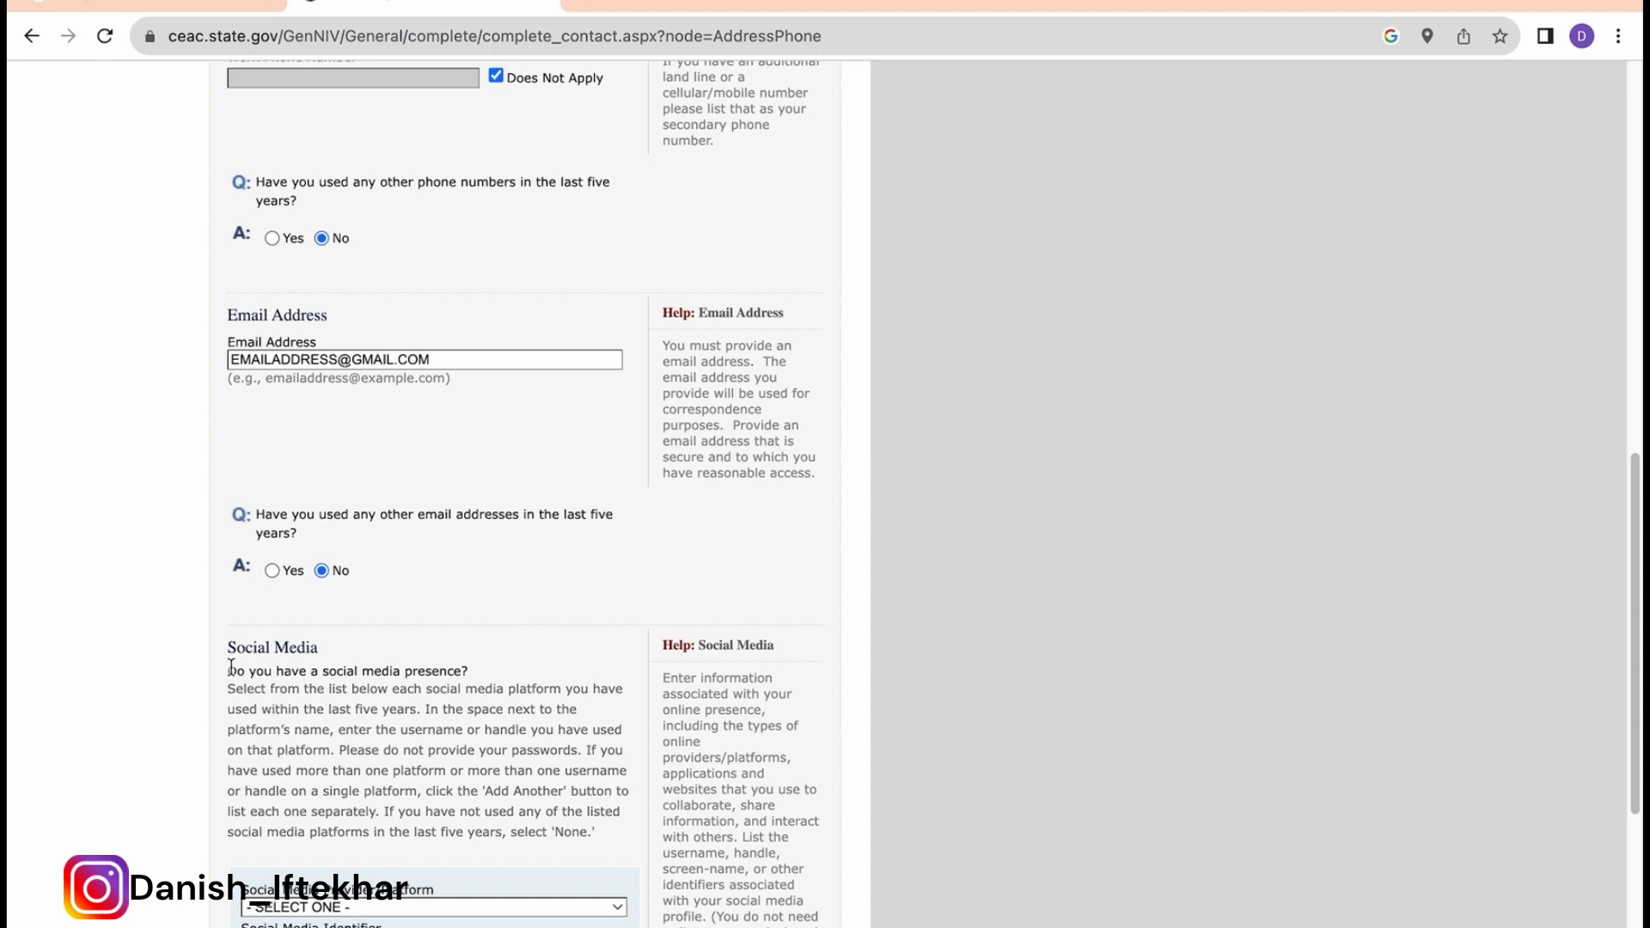
pyautogui.tripleClick(349, 668)
pyautogui.scroll(-2, 418, 760)
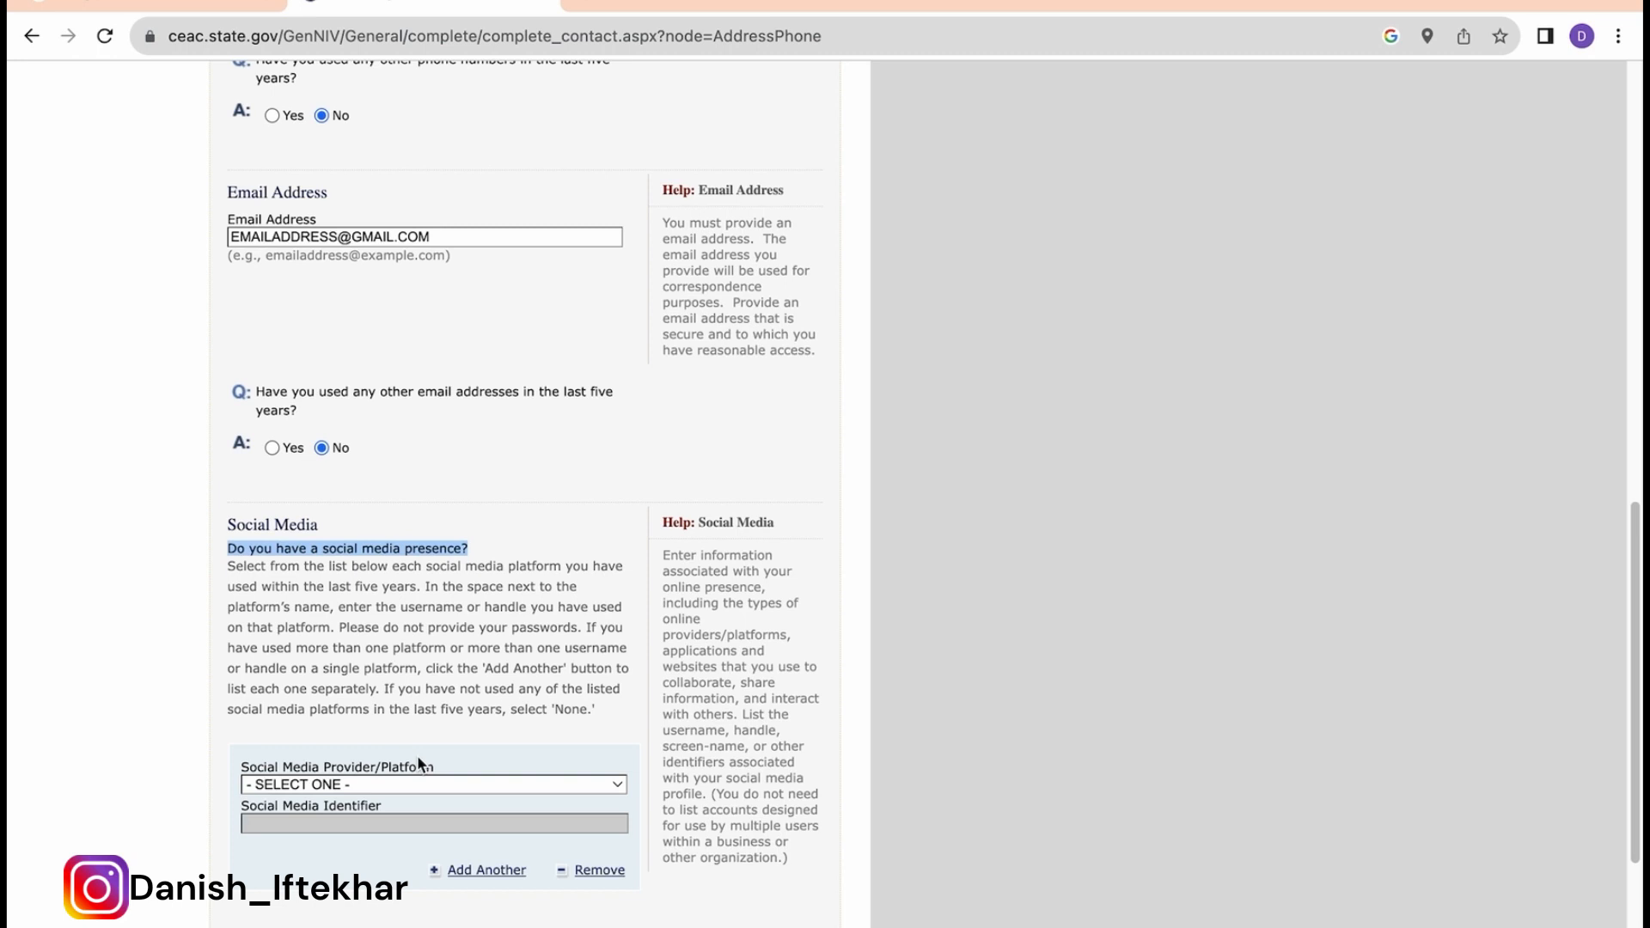
# Step: Choose INSTAGRAM as the social media platform and paste the page's URL as the identifier
pyautogui.click(437, 782)
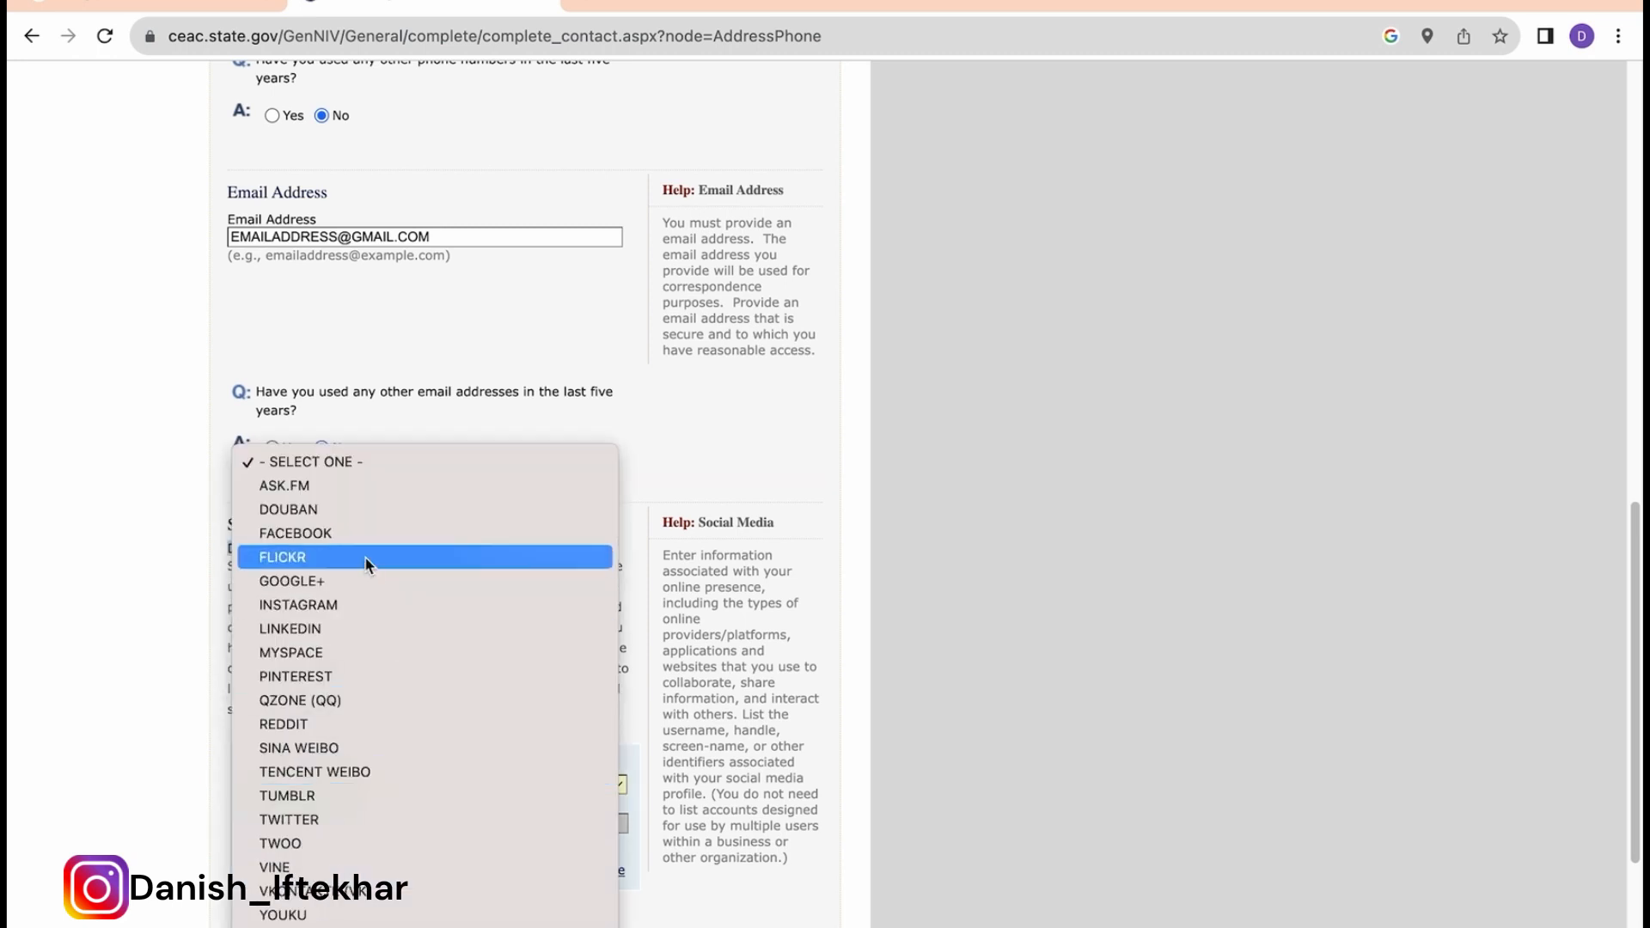
pyautogui.click(346, 607)
pyautogui.scroll(2, 509, 678)
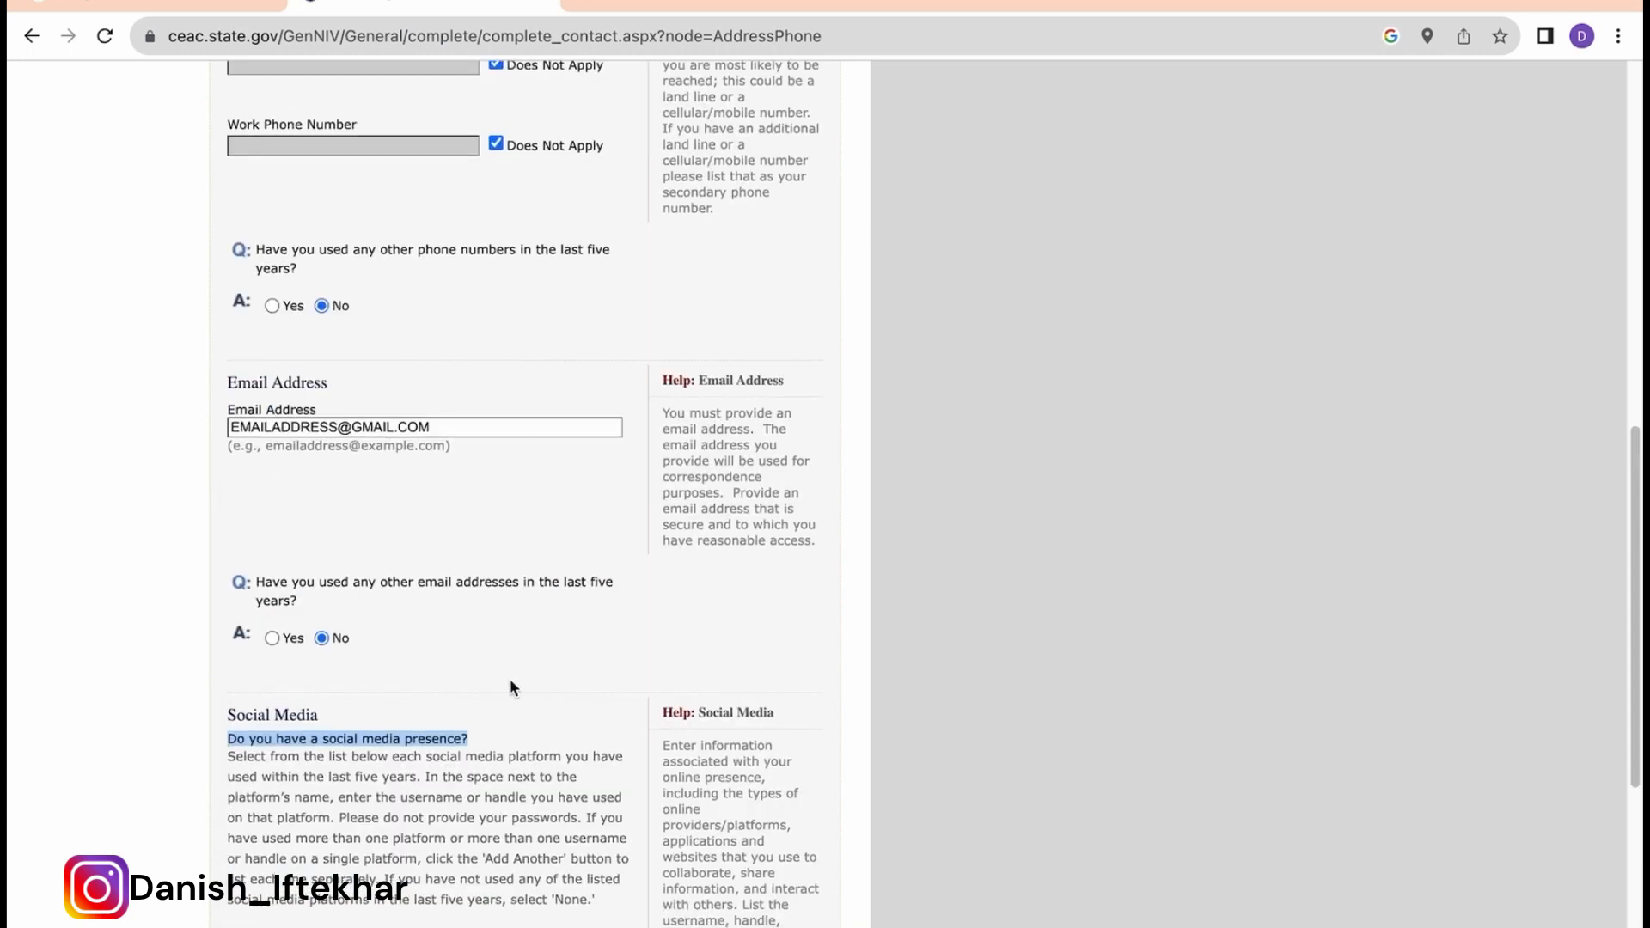
pyautogui.scroll(-3, 508, 678)
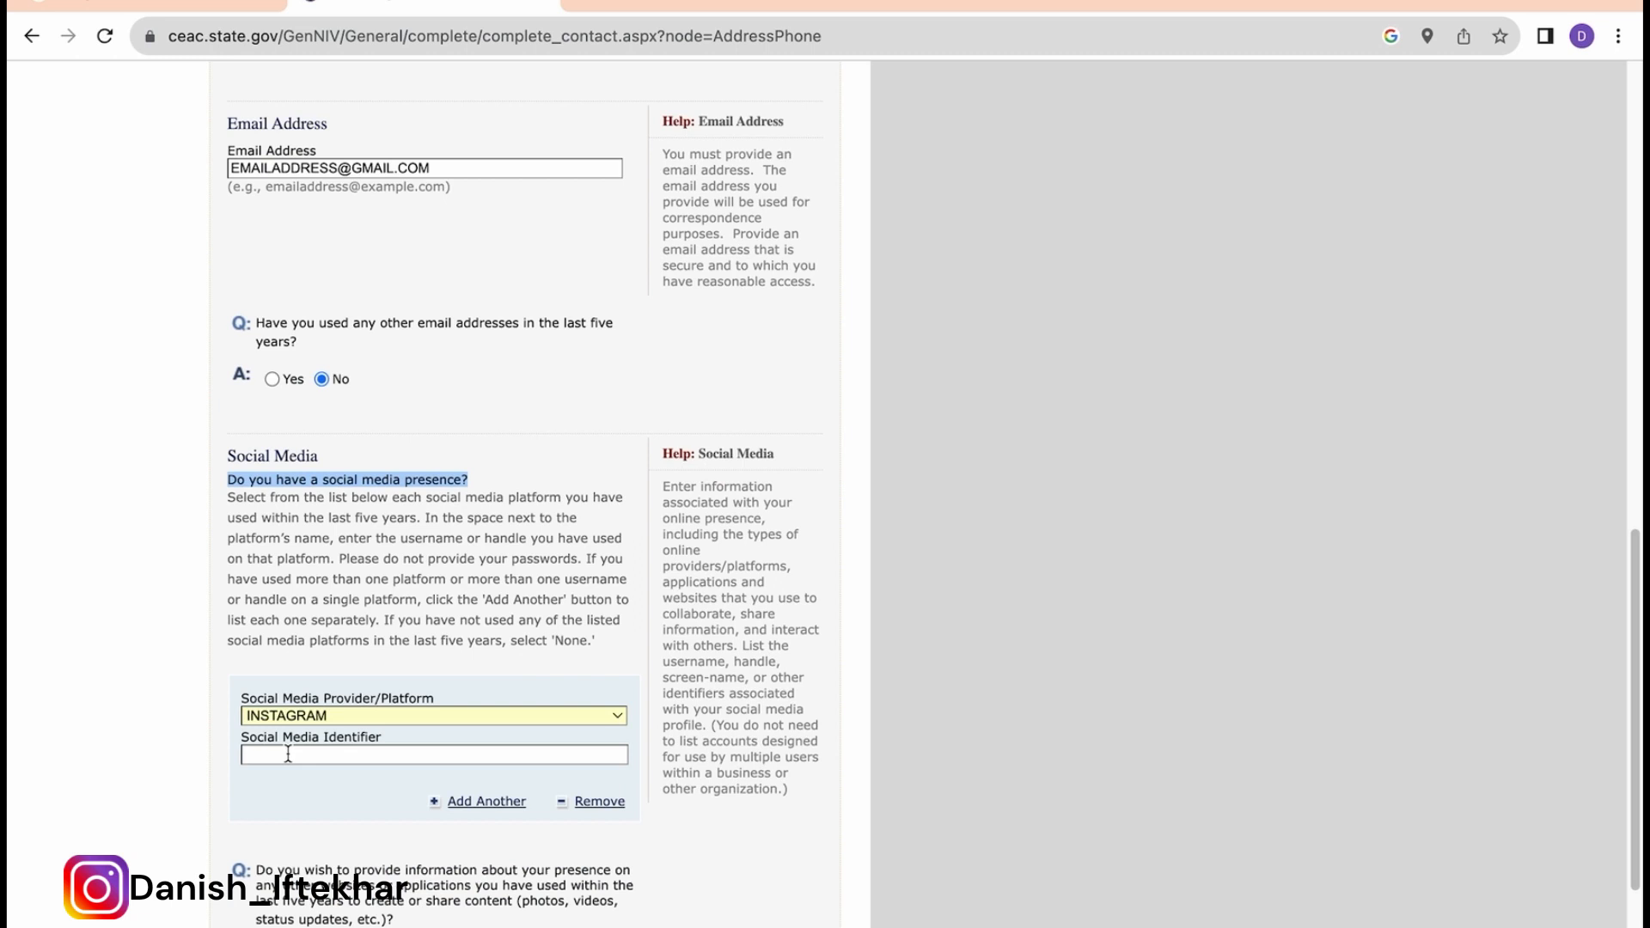
pyautogui.click(839, 33)
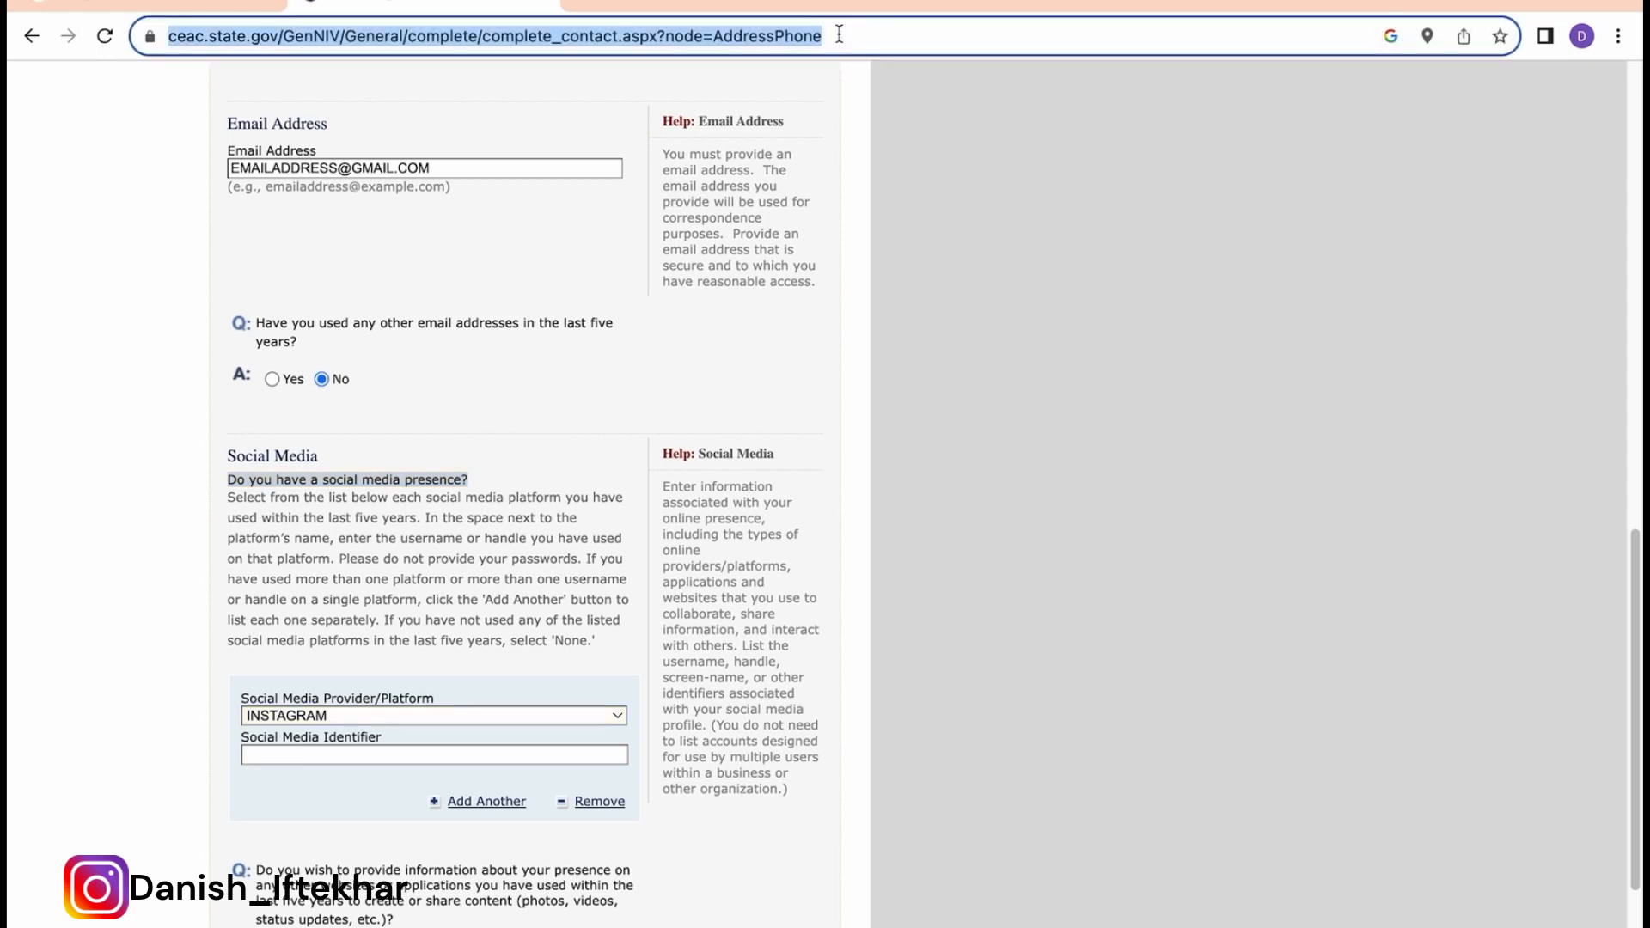
pyautogui.click(264, 753)
pyautogui.write('HTTPS://CEAC.STATE.GOV/GENNIV/GENERAL/COMPLETE/COMPLETE_CONTACT.ASPX?NODE=ADDRESSPHONE')
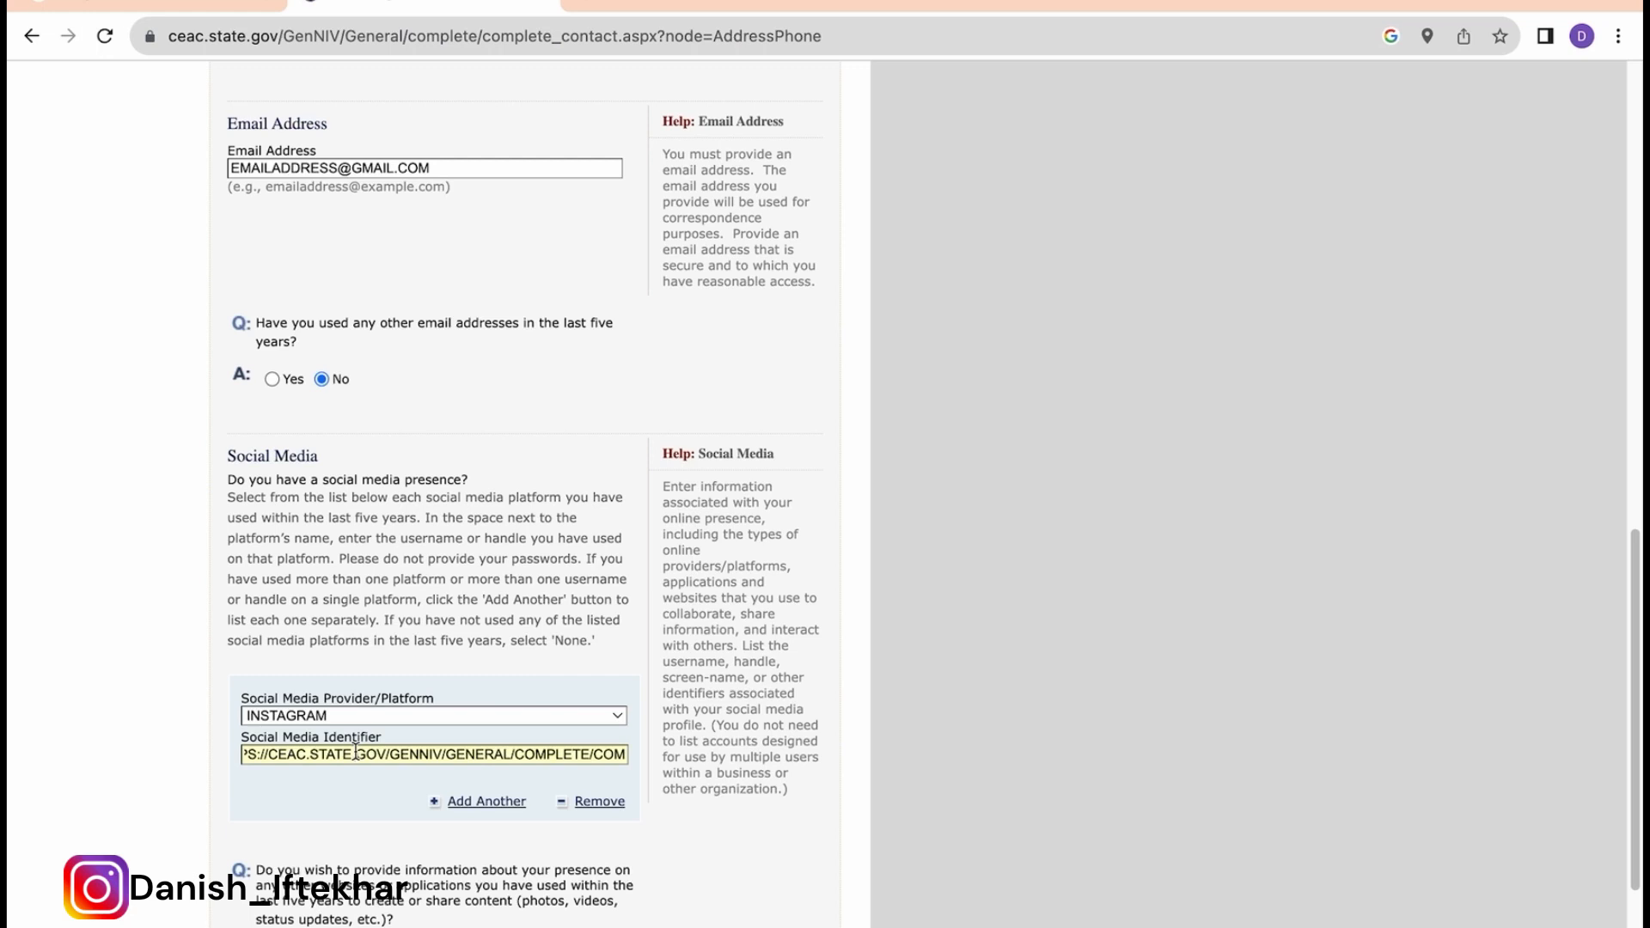
# Step: Answer No to having any other online presence, keeping INSTAGRAM selected
pyautogui.scroll(-2, 355, 752)
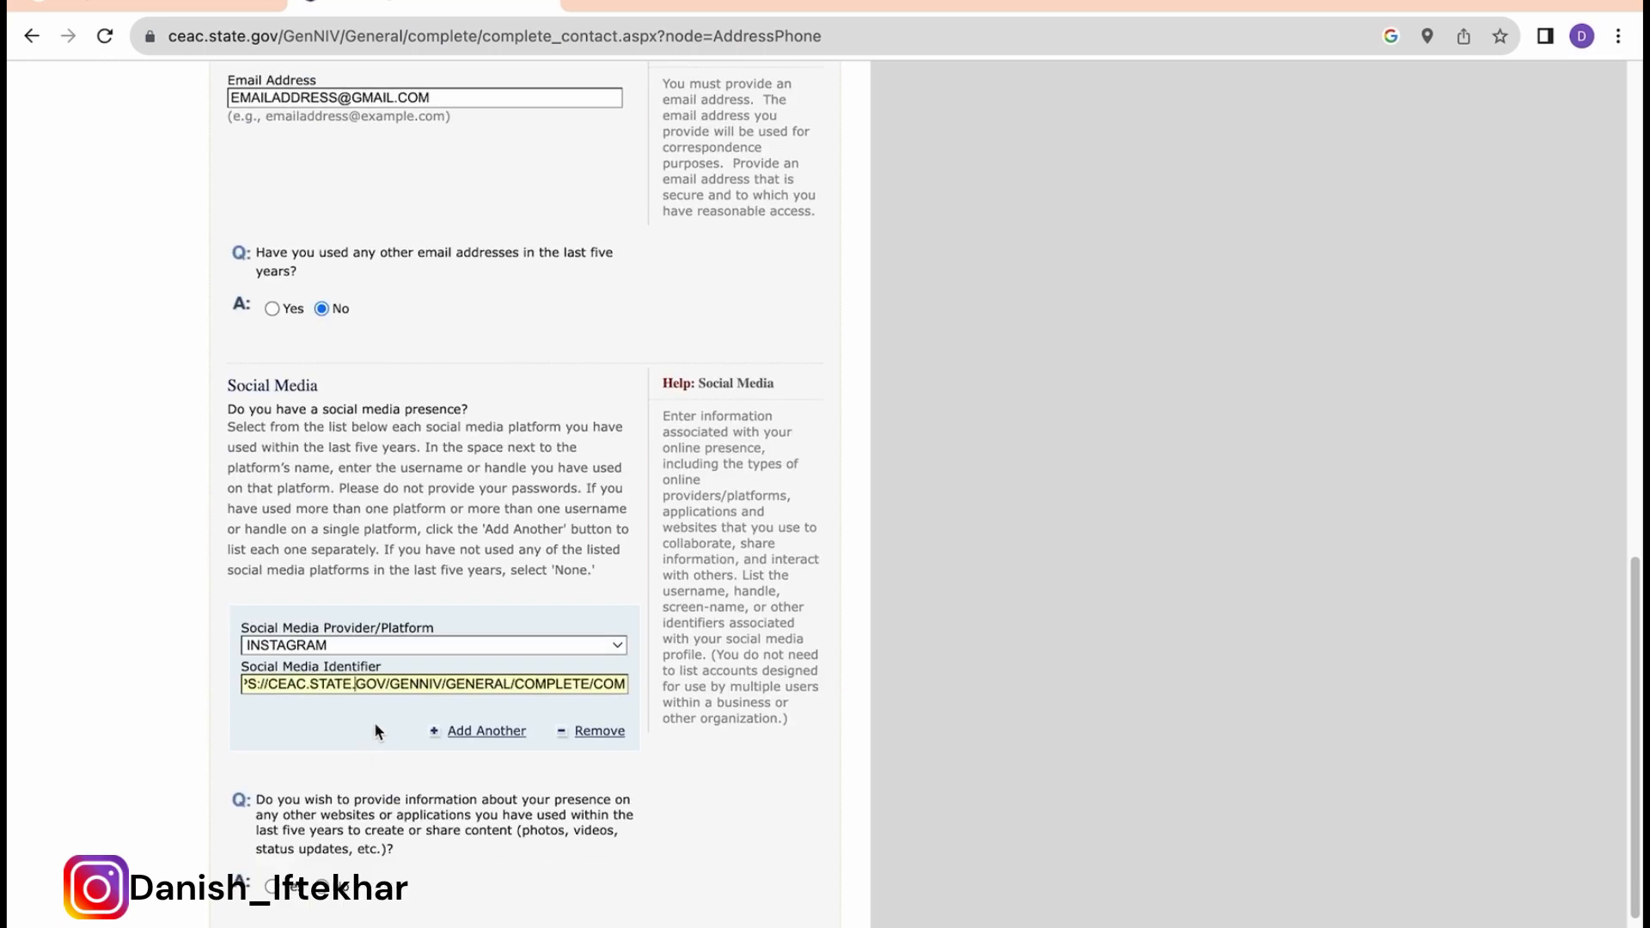
pyautogui.scroll(-4, 380, 724)
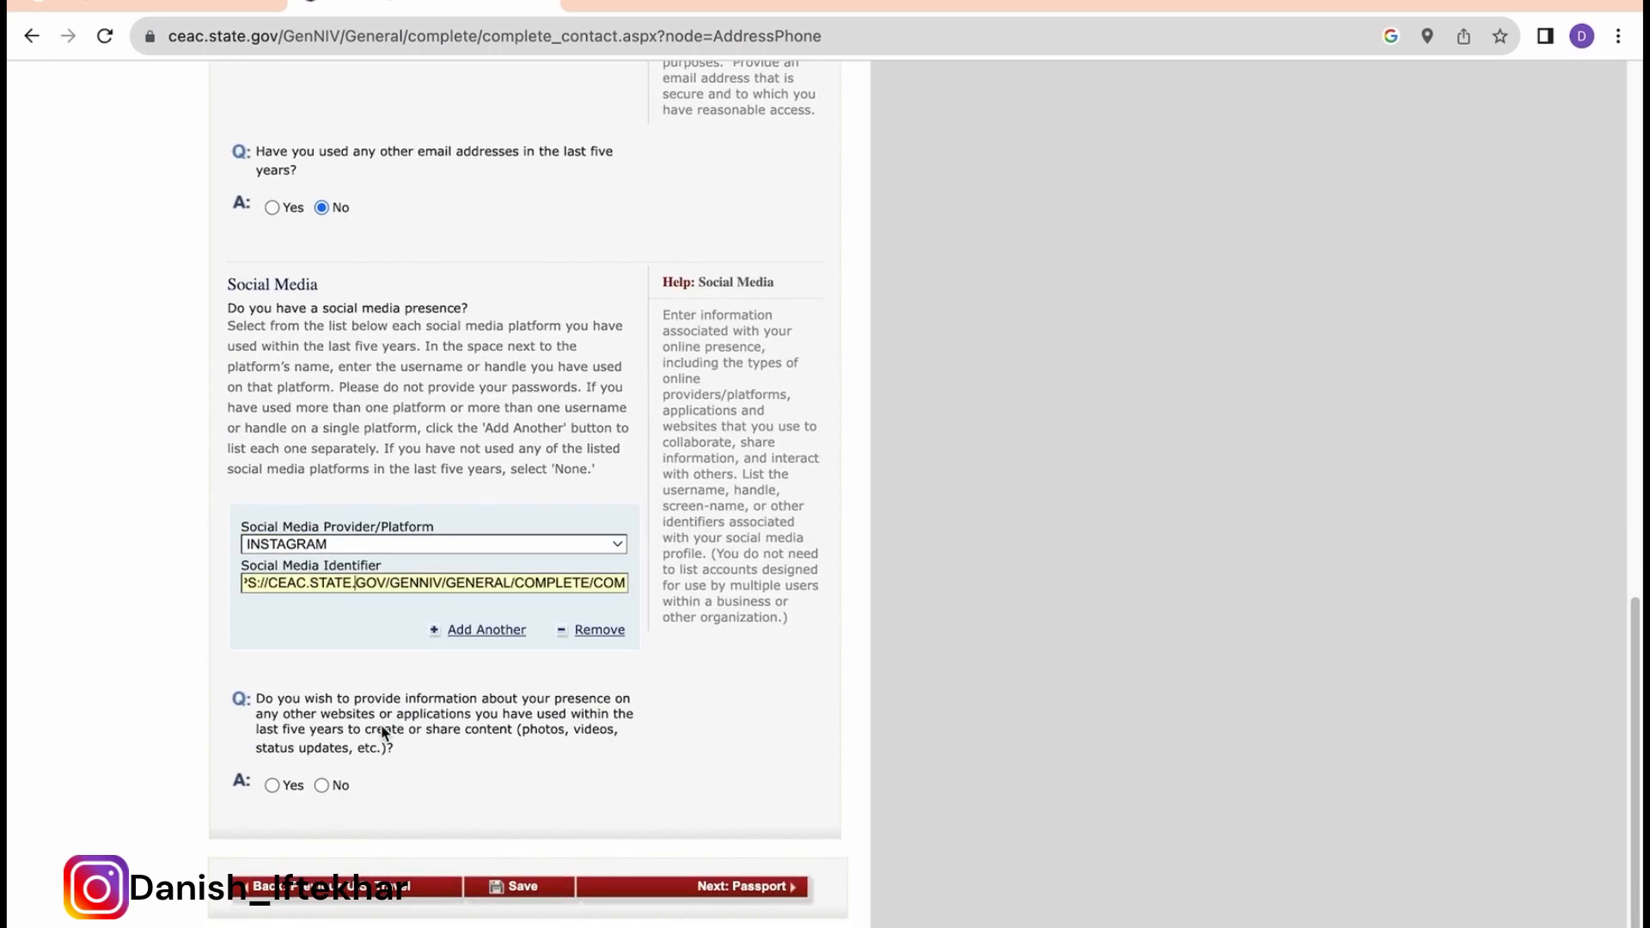
pyautogui.tripleClick(480, 698)
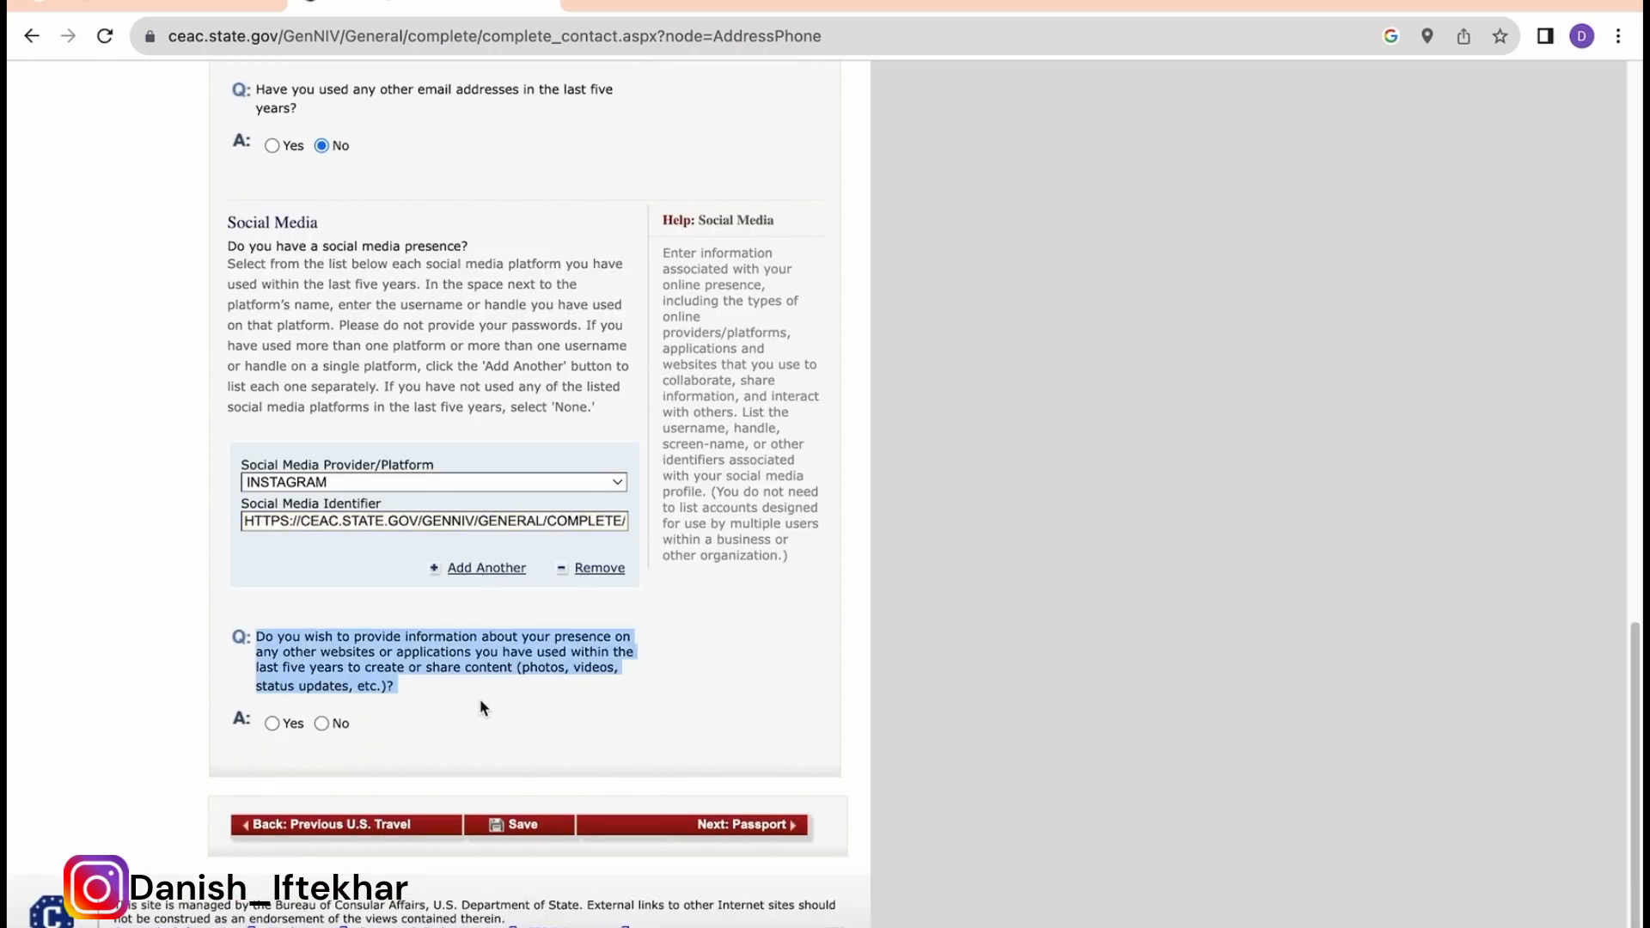
pyautogui.click(540, 671)
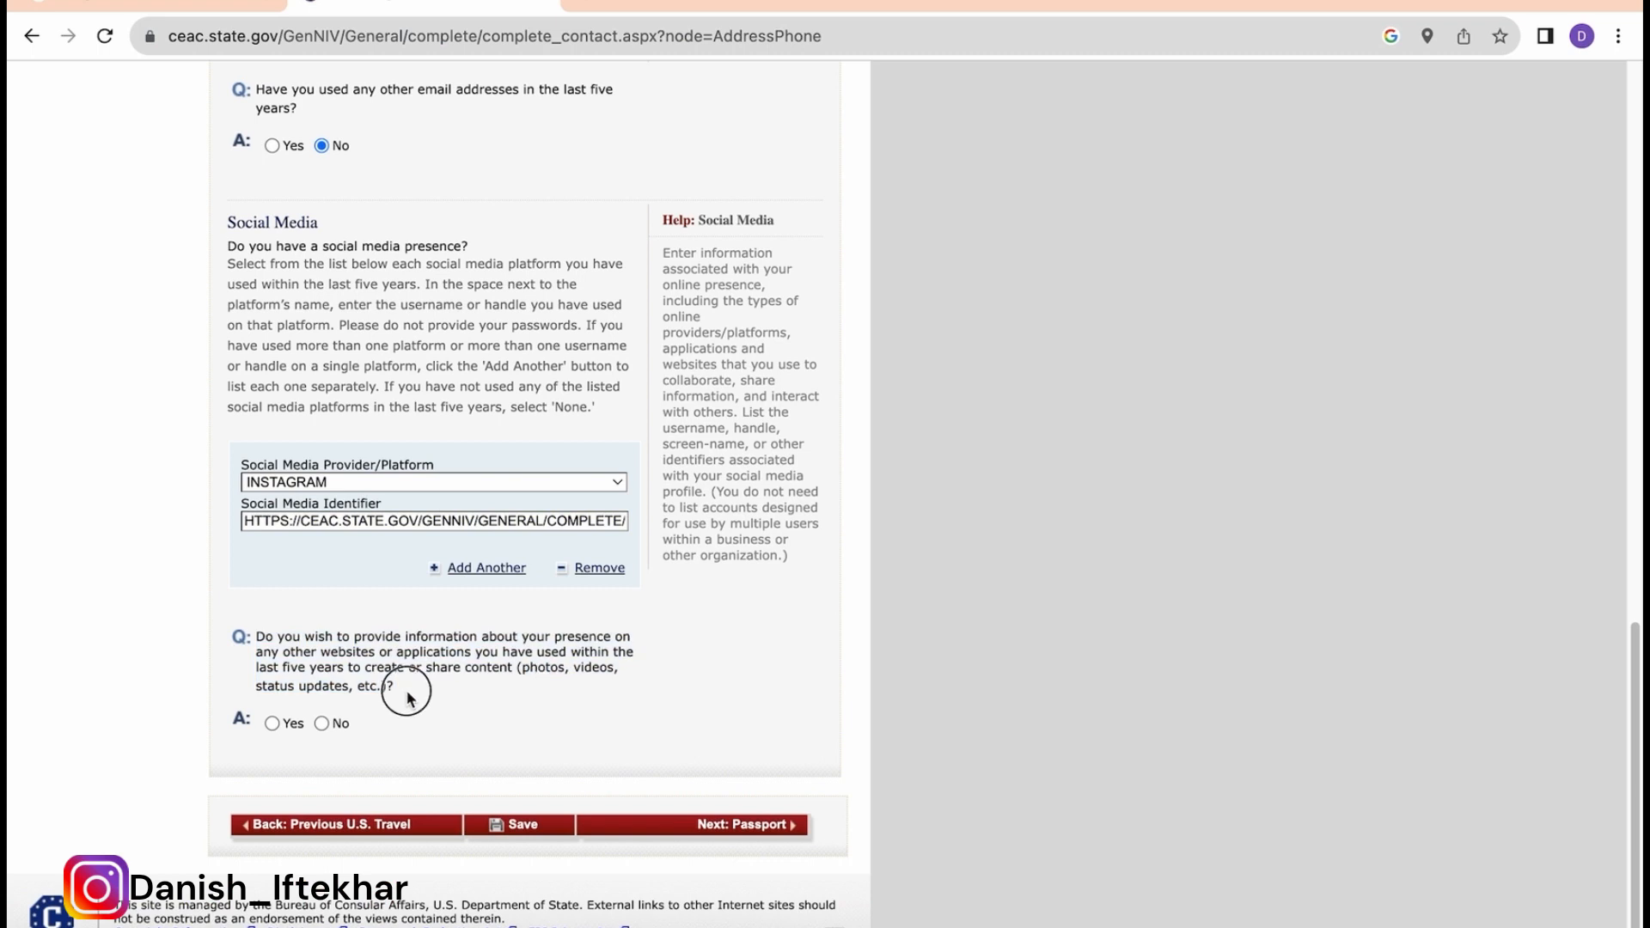
pyautogui.moveTo(404, 693); pyautogui.dragTo(255, 633)
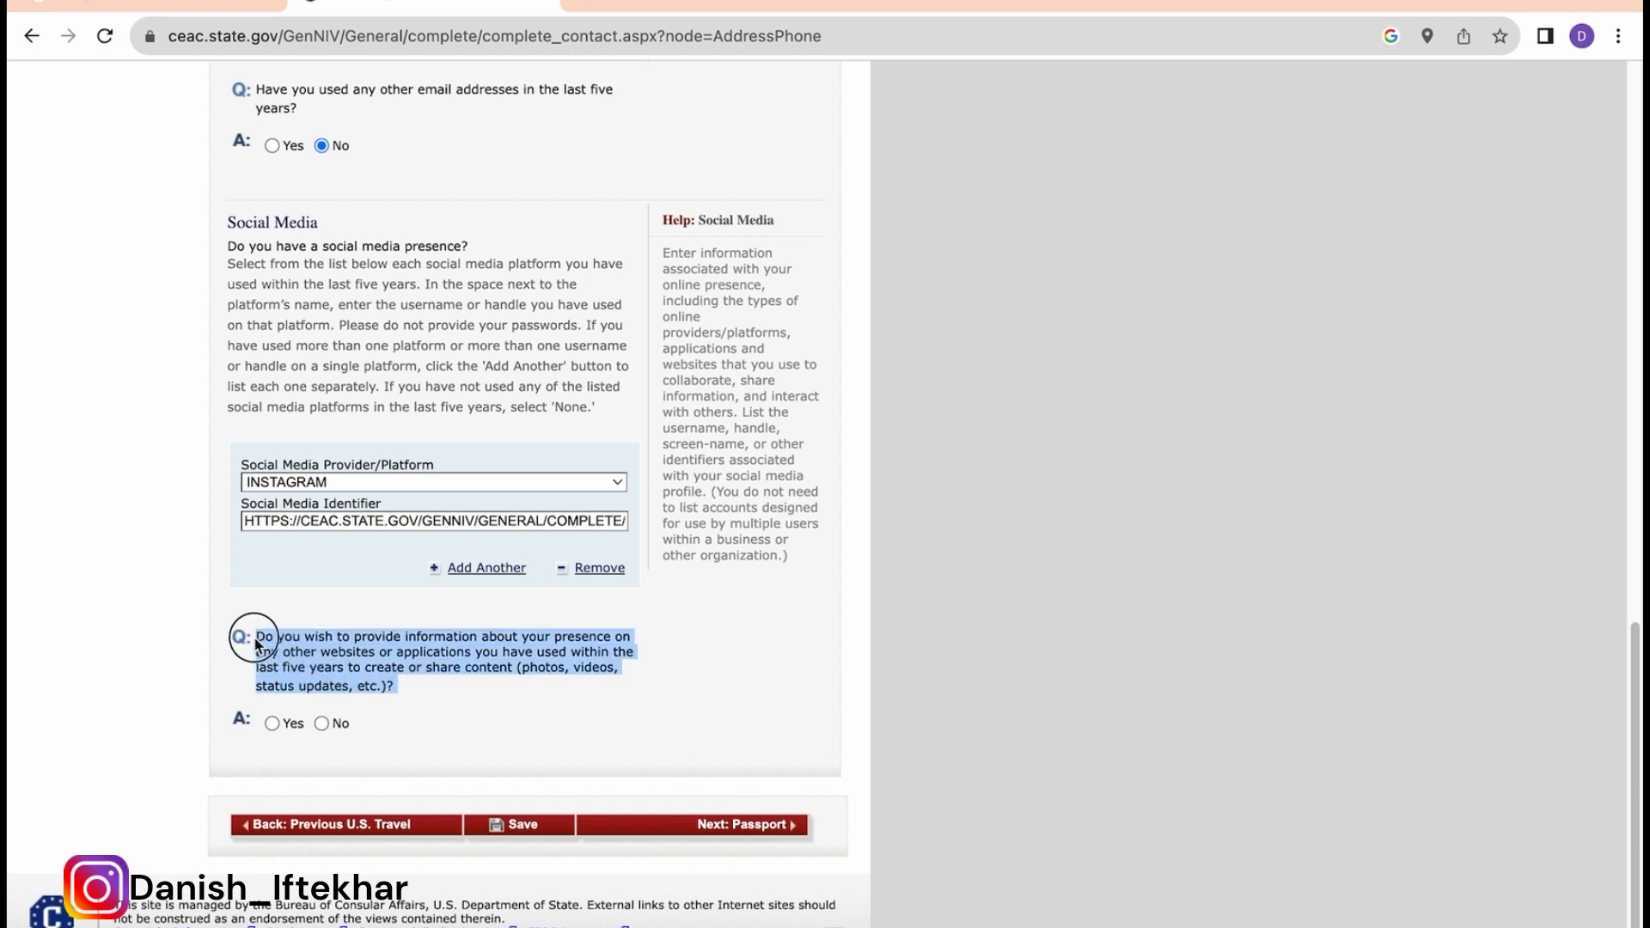
pyautogui.click(350, 483)
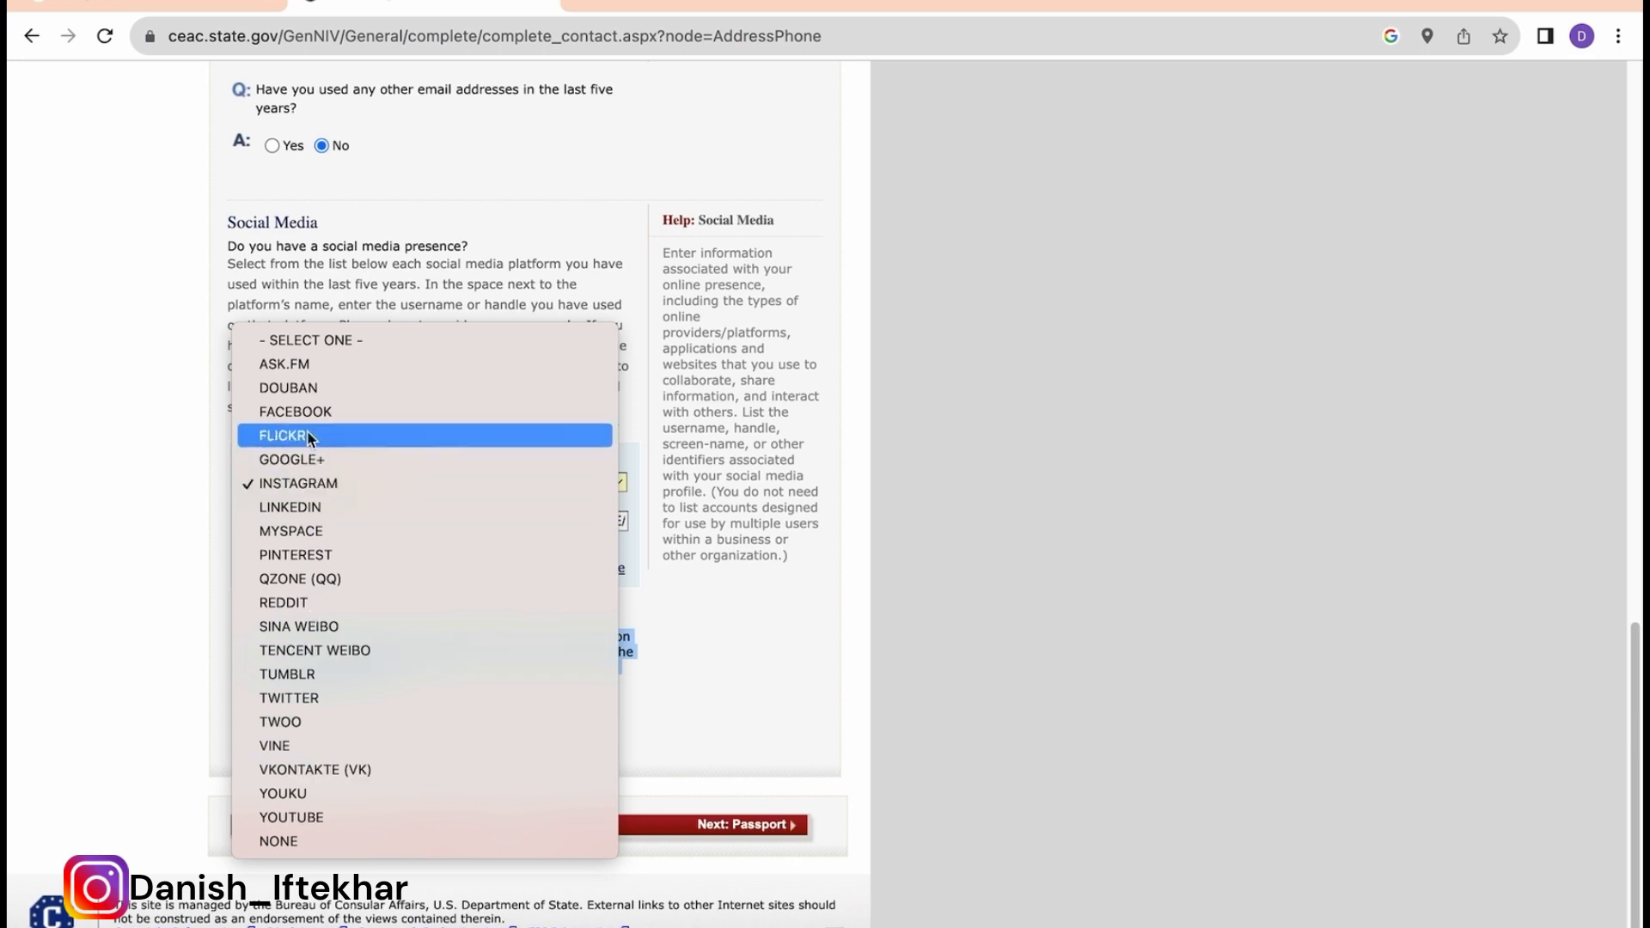
pyautogui.click(704, 665)
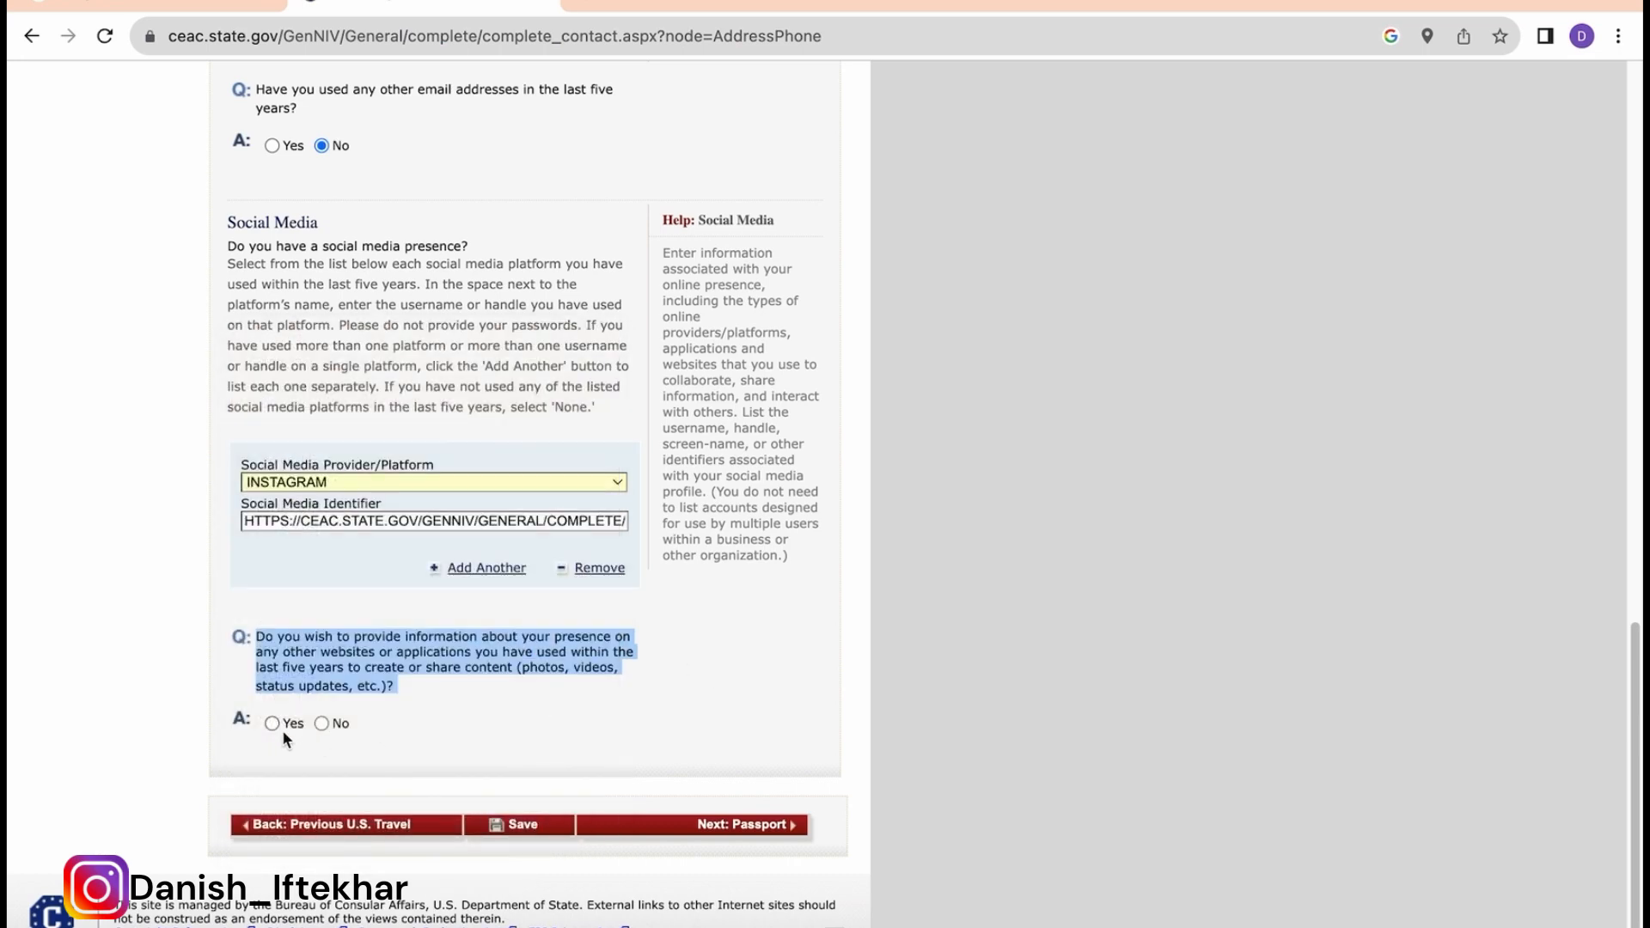
pyautogui.scroll(-4, 419, 795)
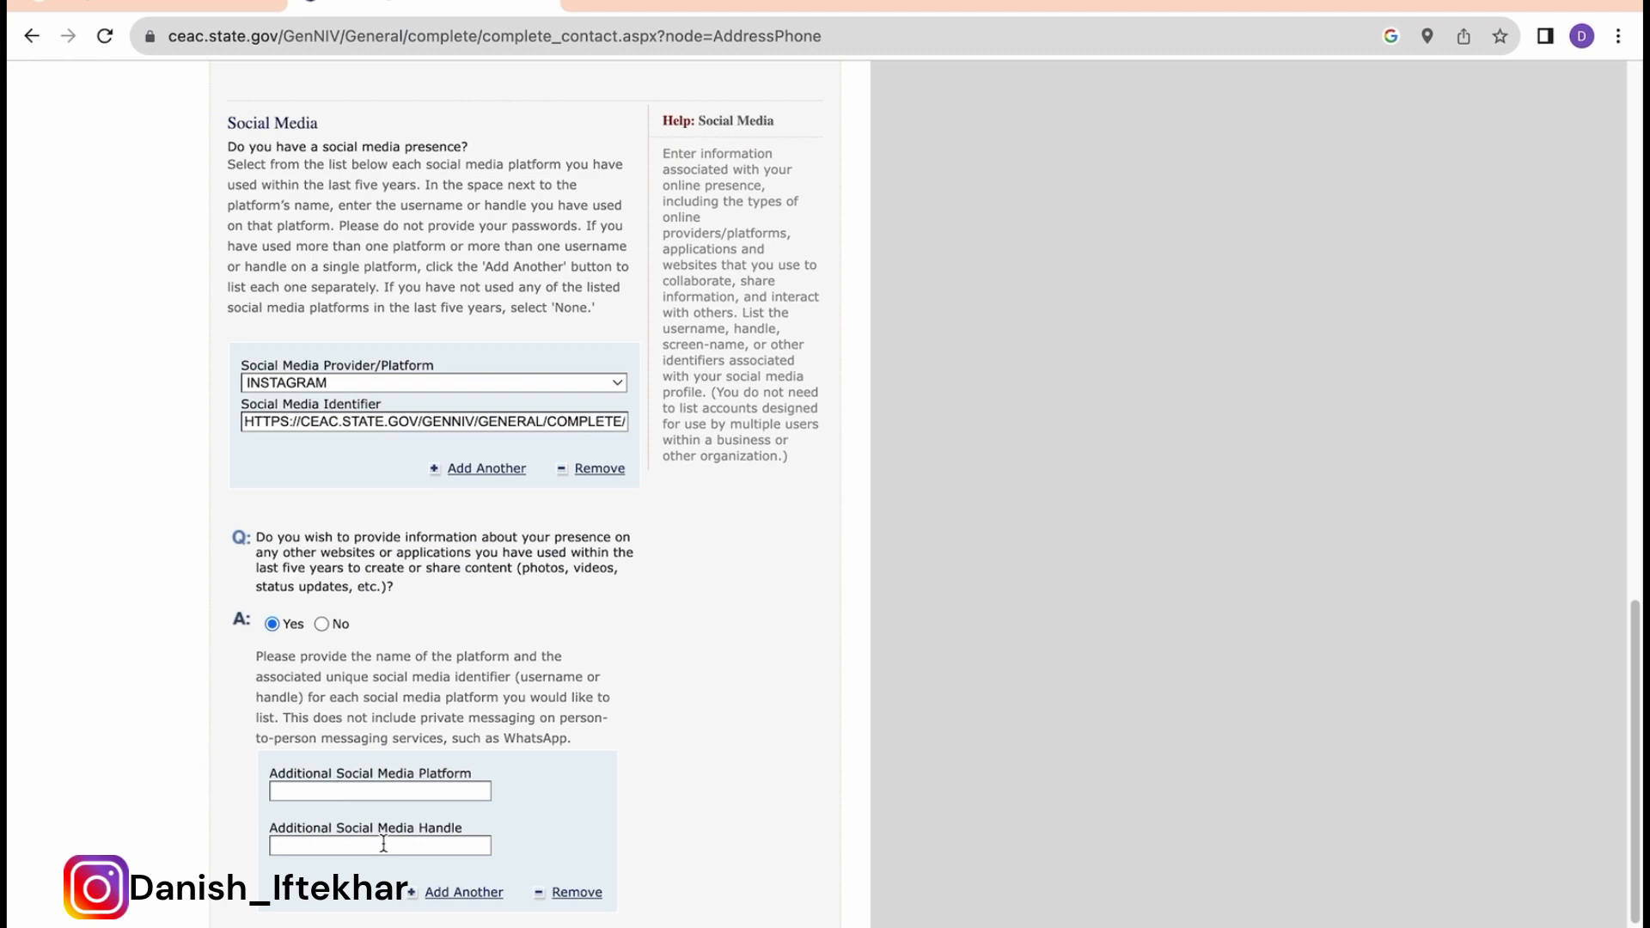
pyautogui.click(322, 624)
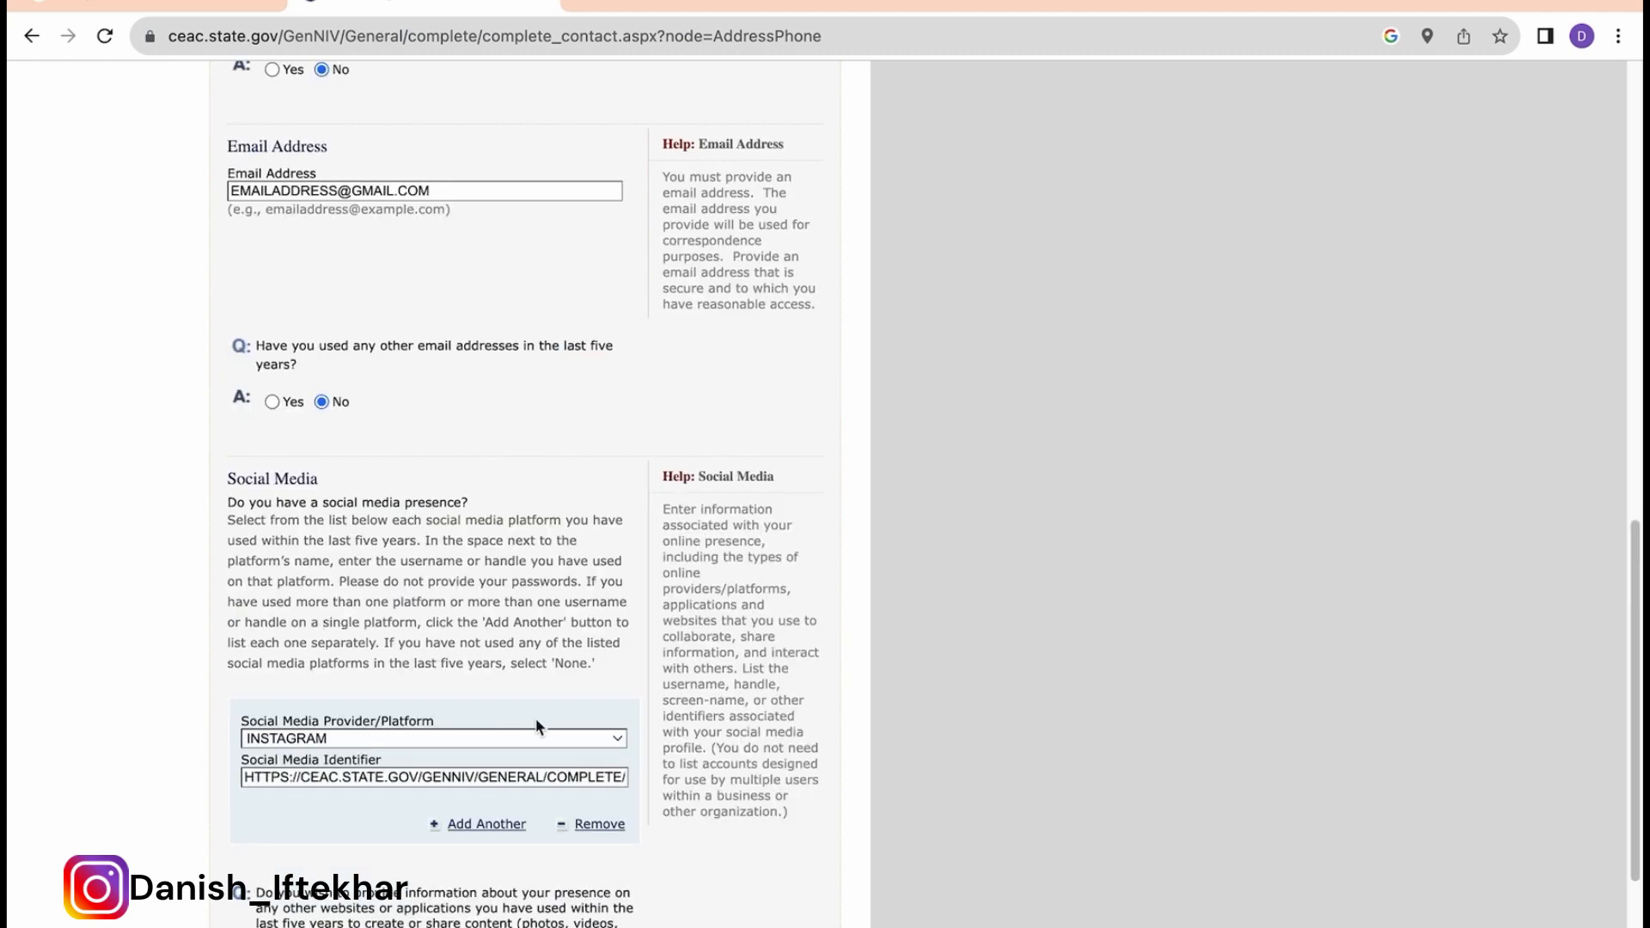
# Step: Save the Address and Phone answers, dismiss Chrome's prompt, and proceed to the Passport page
pyautogui.scroll(-3, 515, 859)
pyautogui.click(520, 864)
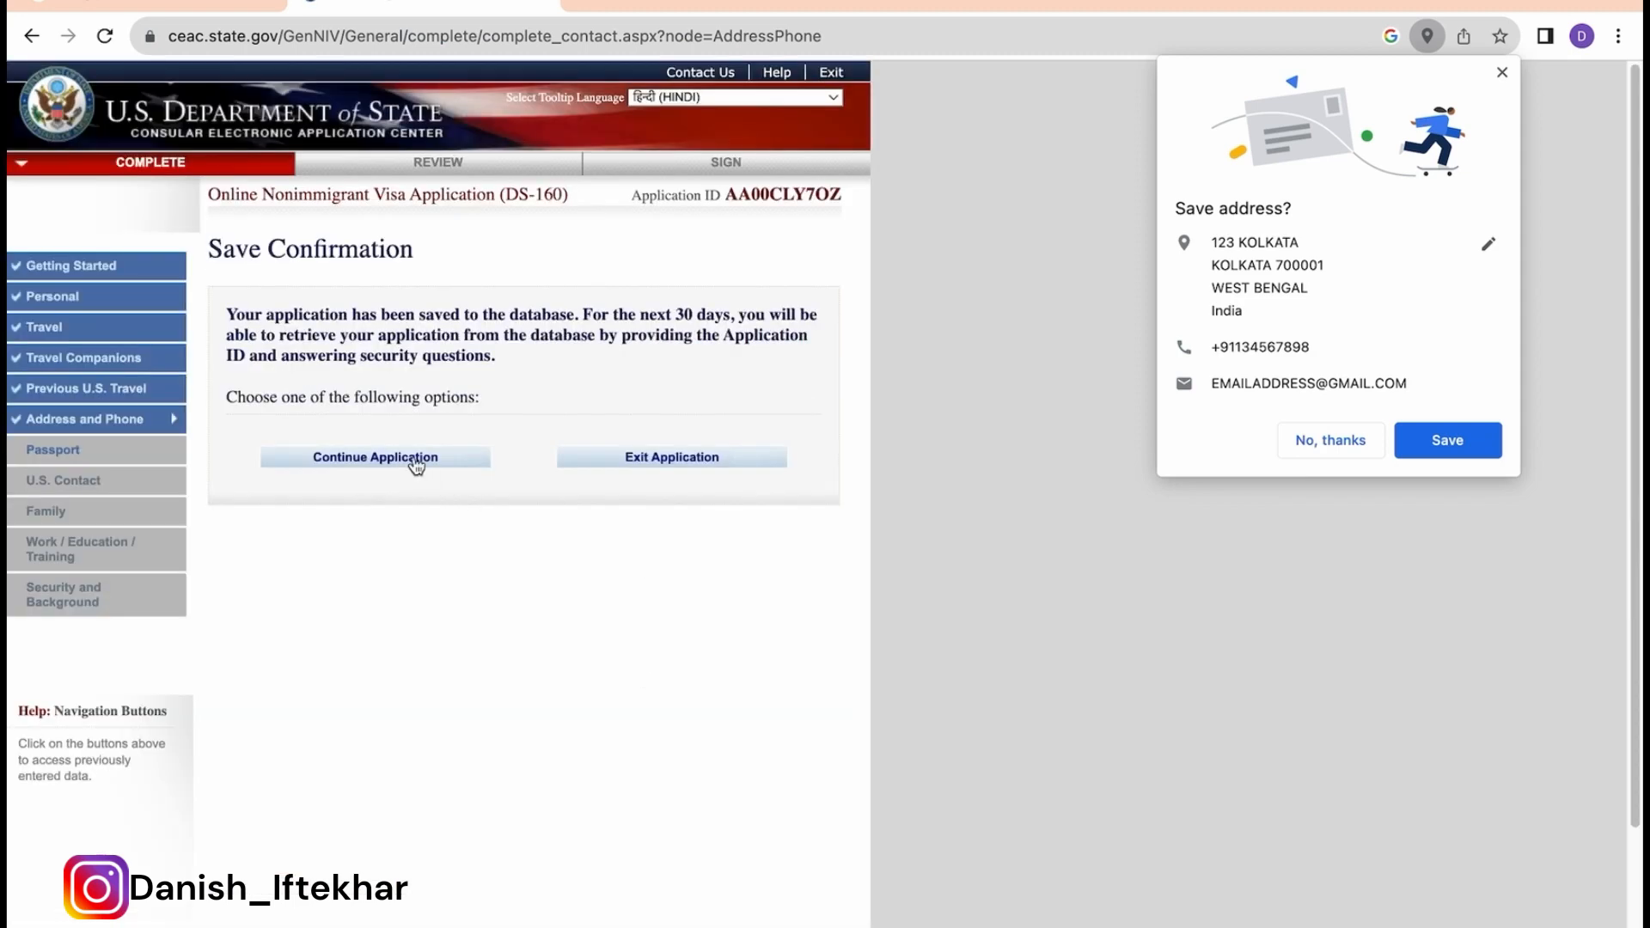
pyautogui.click(416, 459)
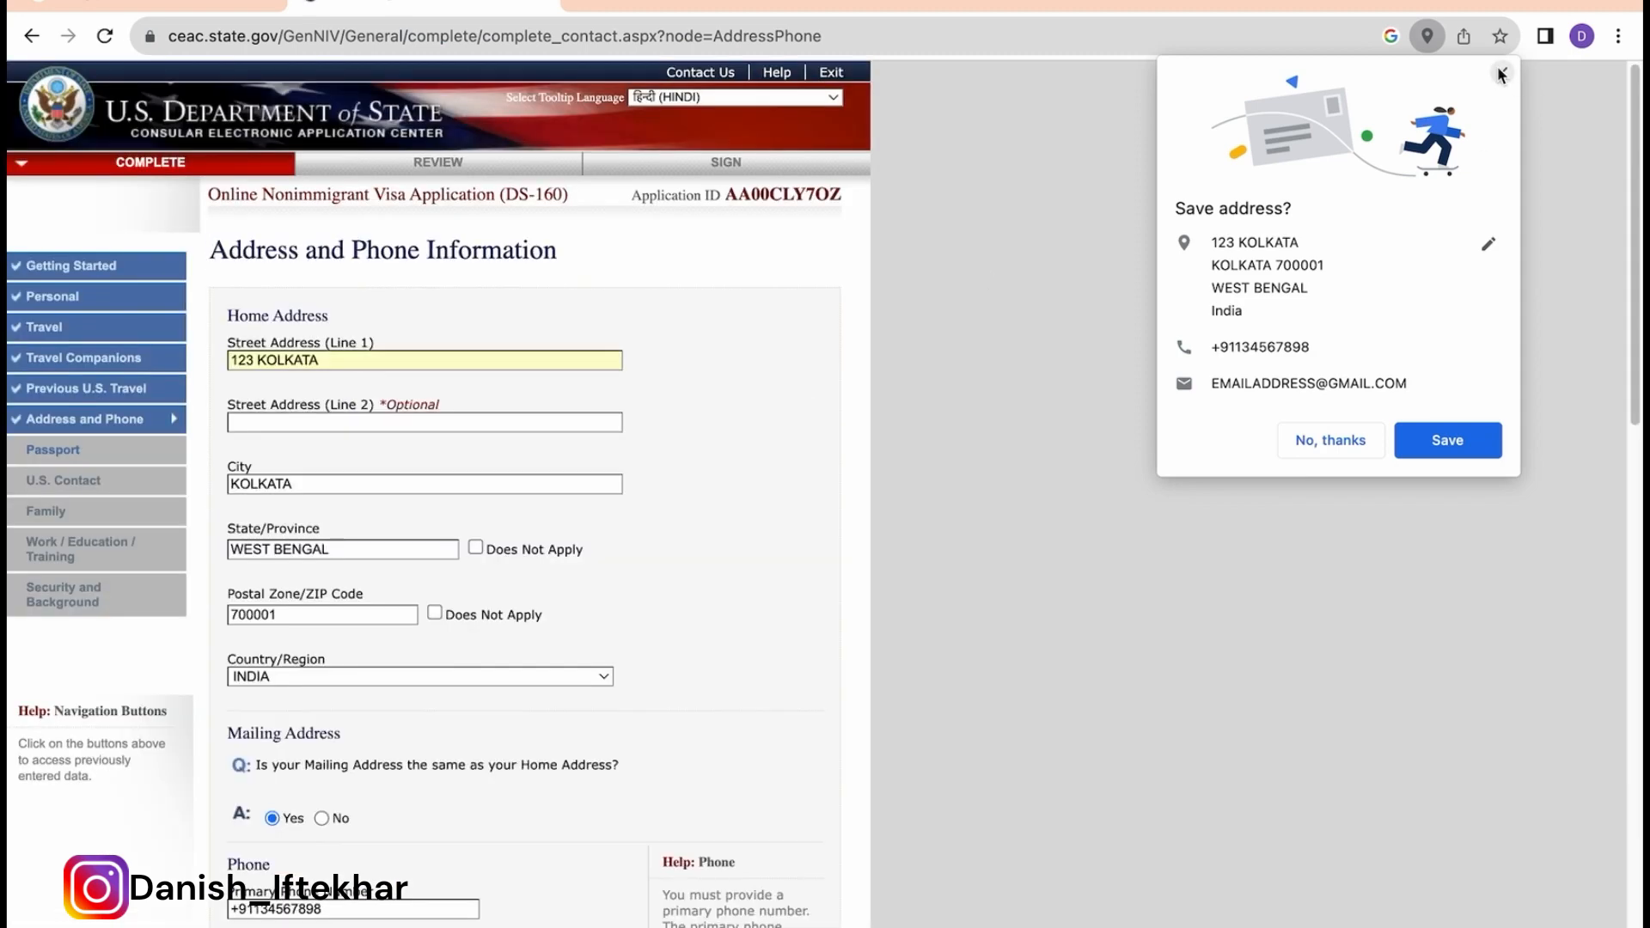
pyautogui.click(1501, 76)
pyautogui.scroll(-20, 768, 563)
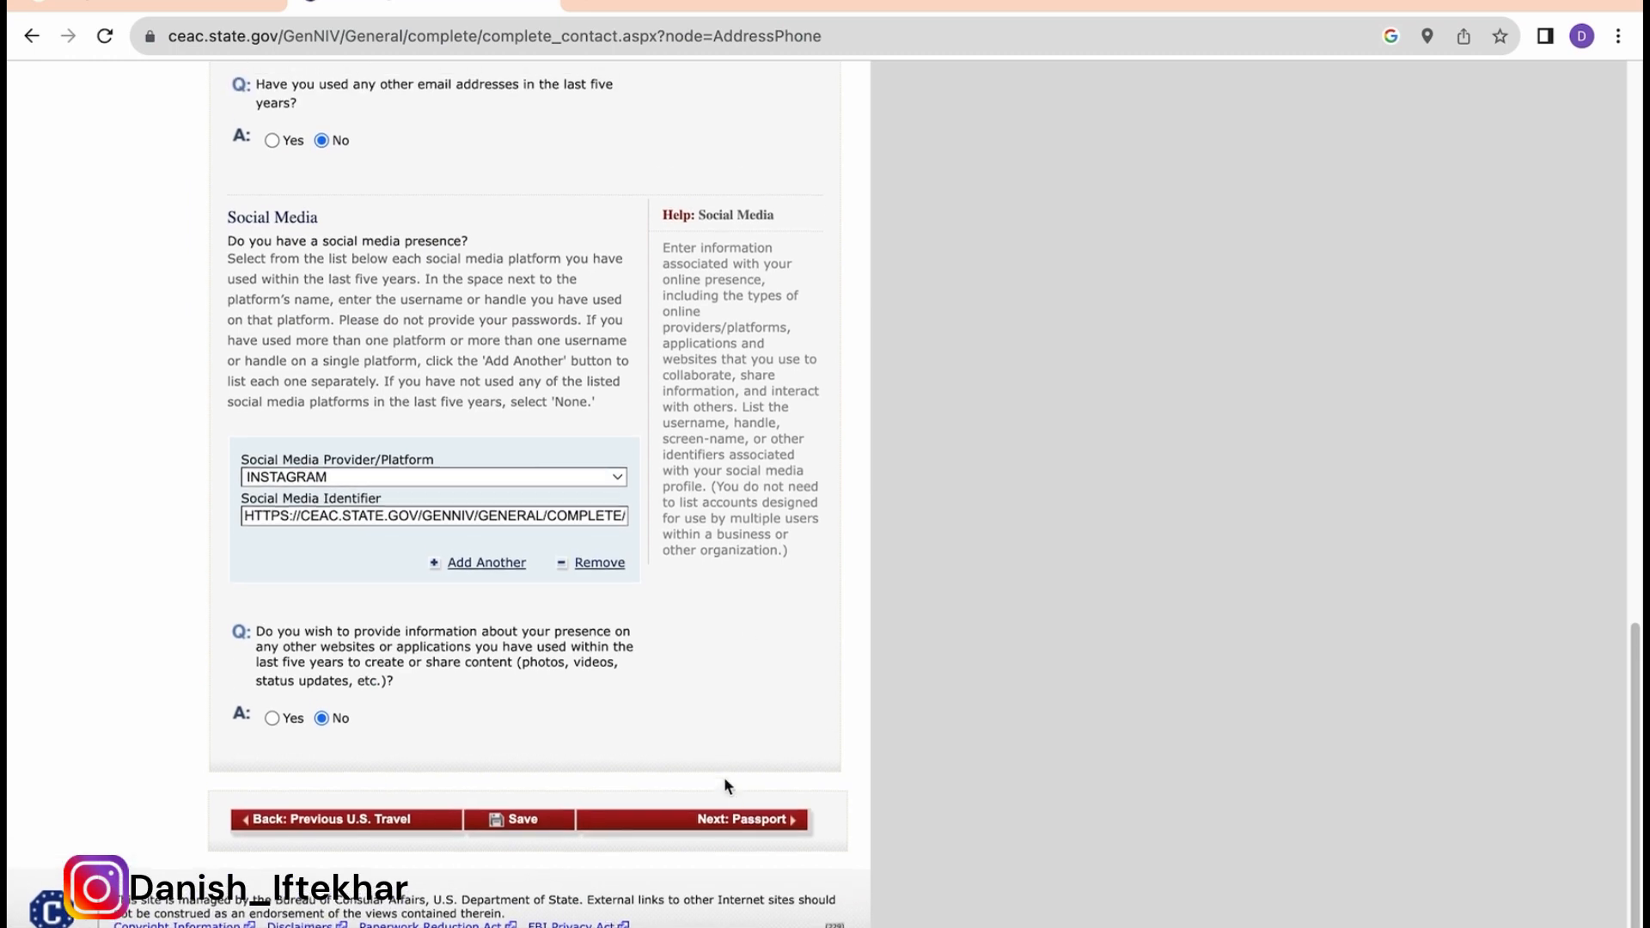
pyautogui.click(739, 819)
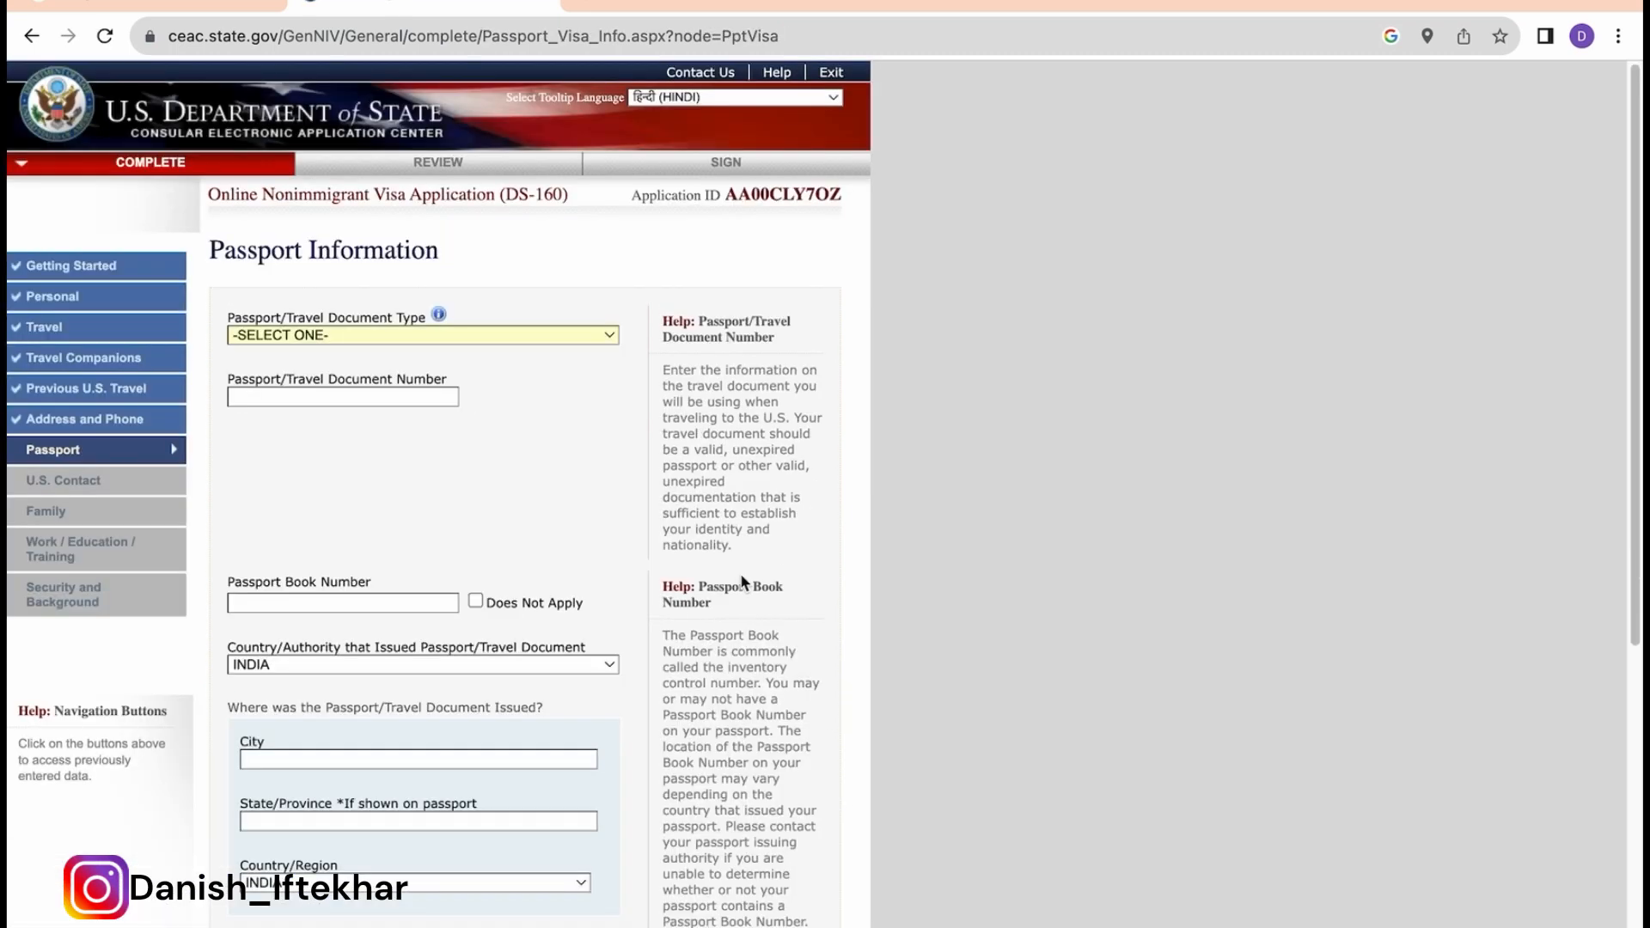
# Step: Set passport type REGULAR, enter the document number, and mark the book number Does Not Apply
pyautogui.scroll(-1, 744, 582)
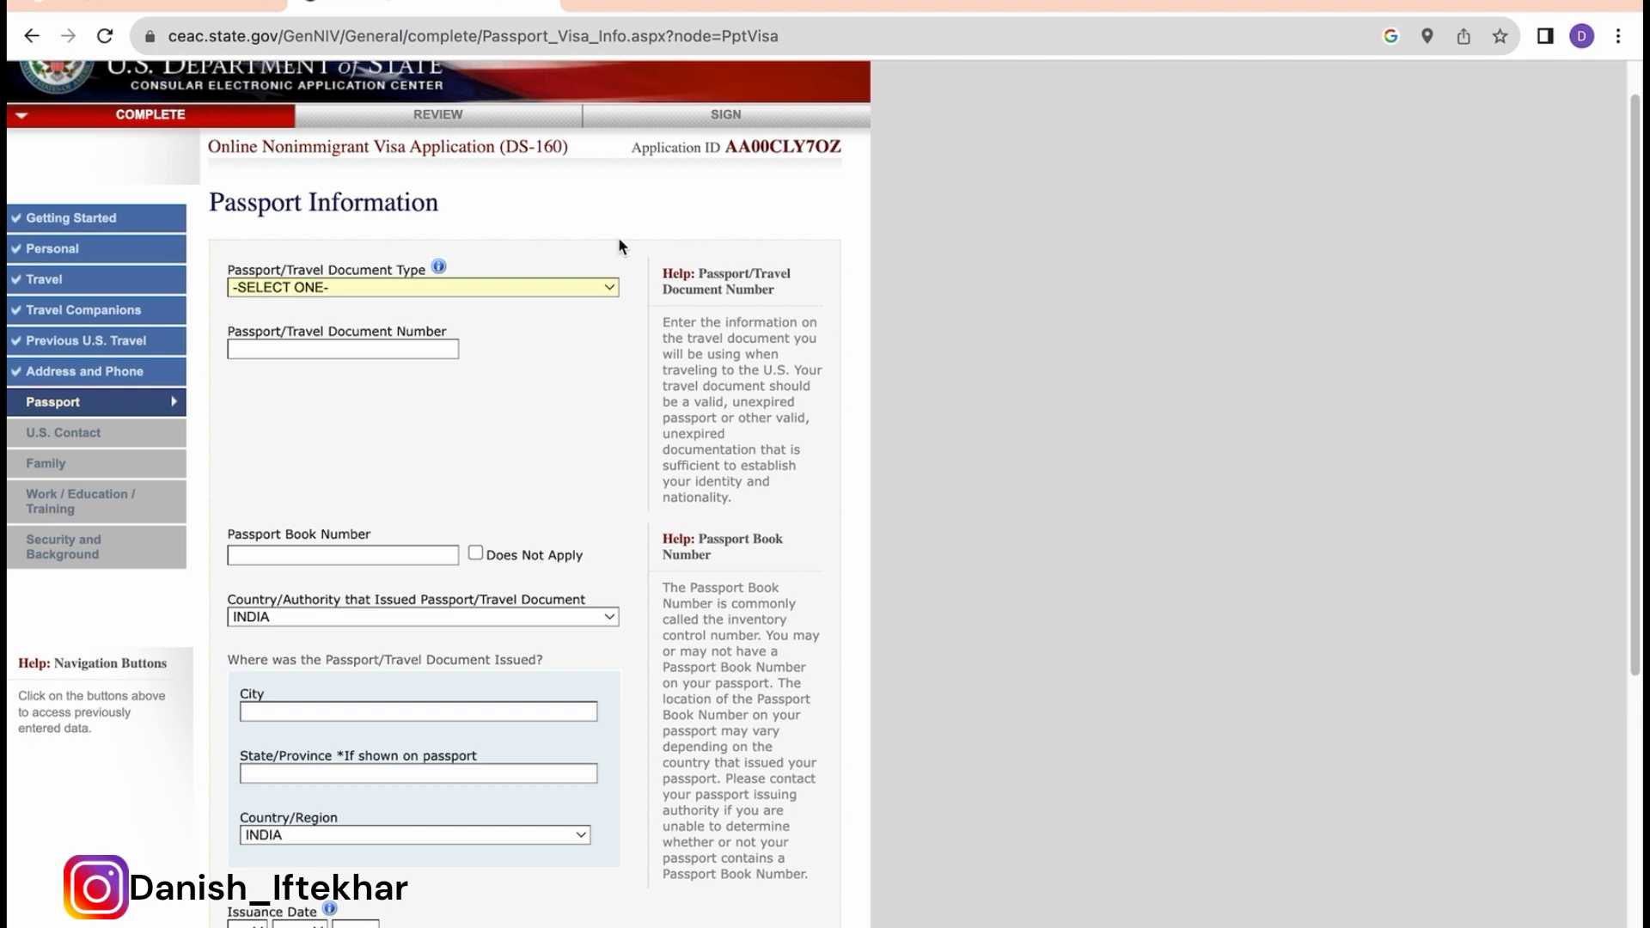
pyautogui.click(584, 287)
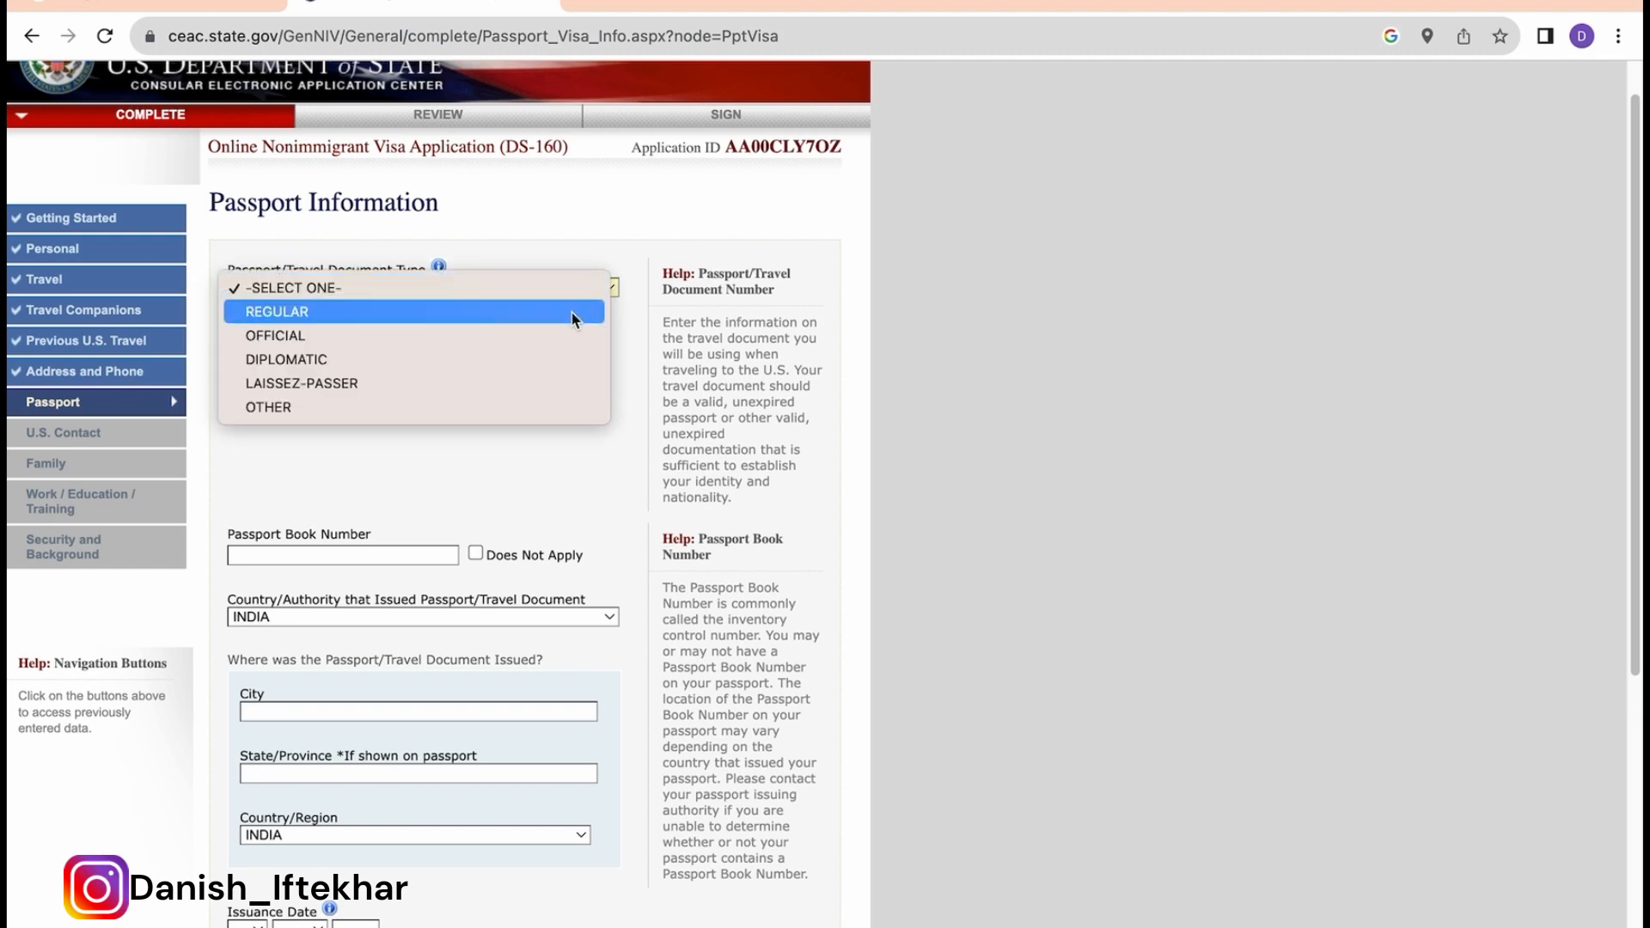
pyautogui.click(432, 314)
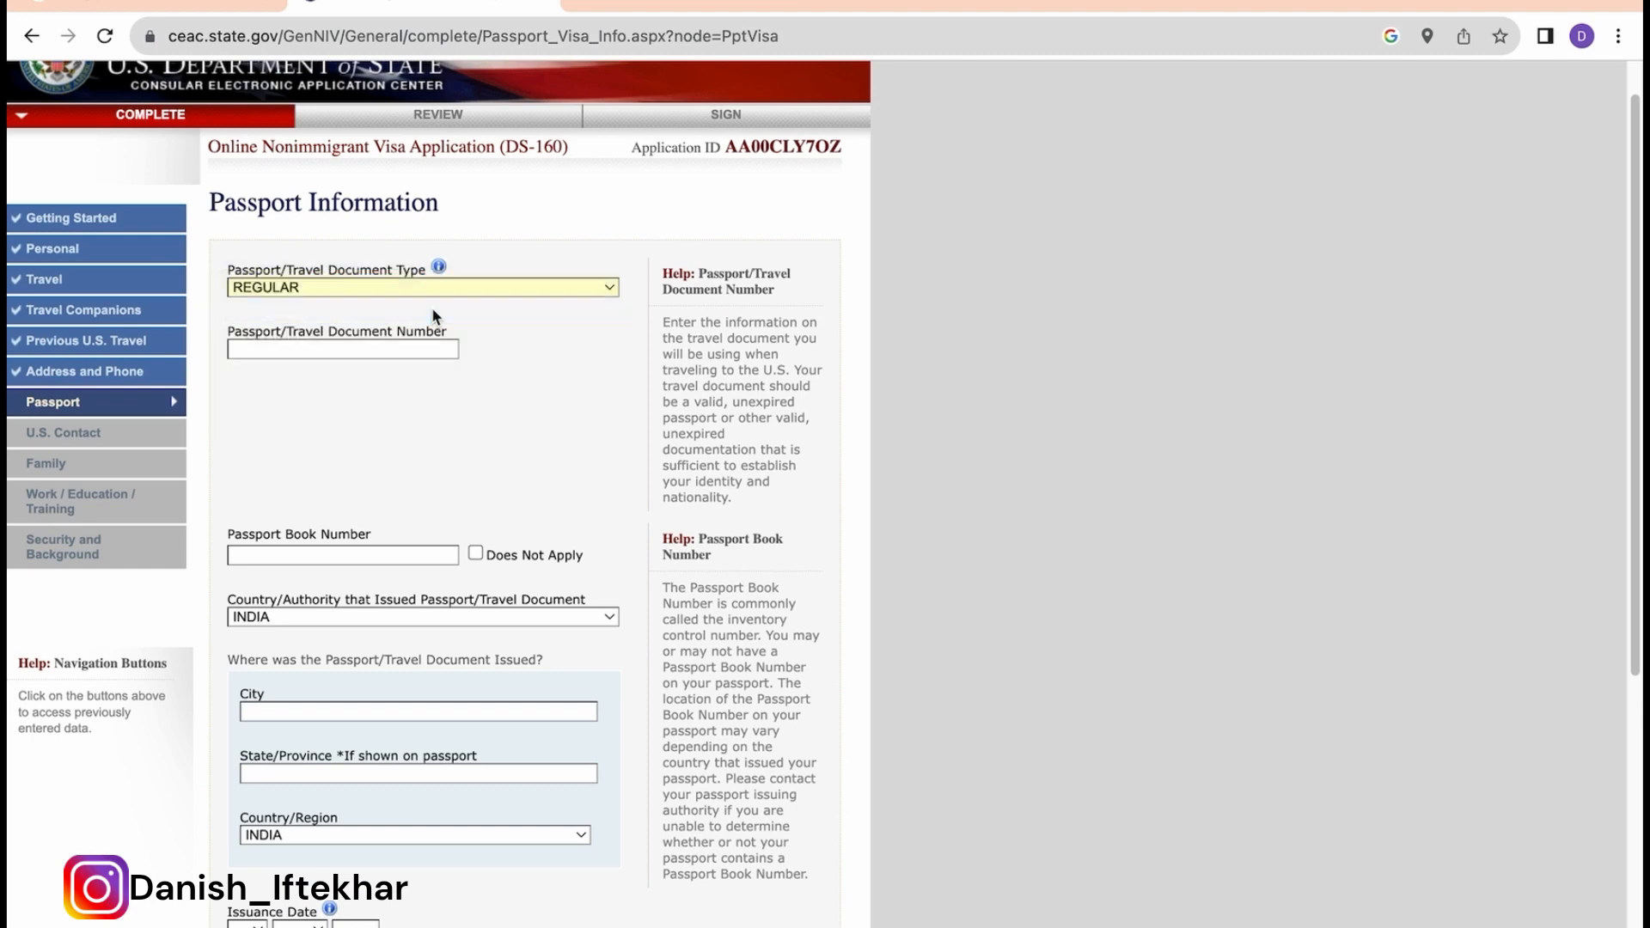
pyautogui.click(270, 397)
pyautogui.write('WA1111')
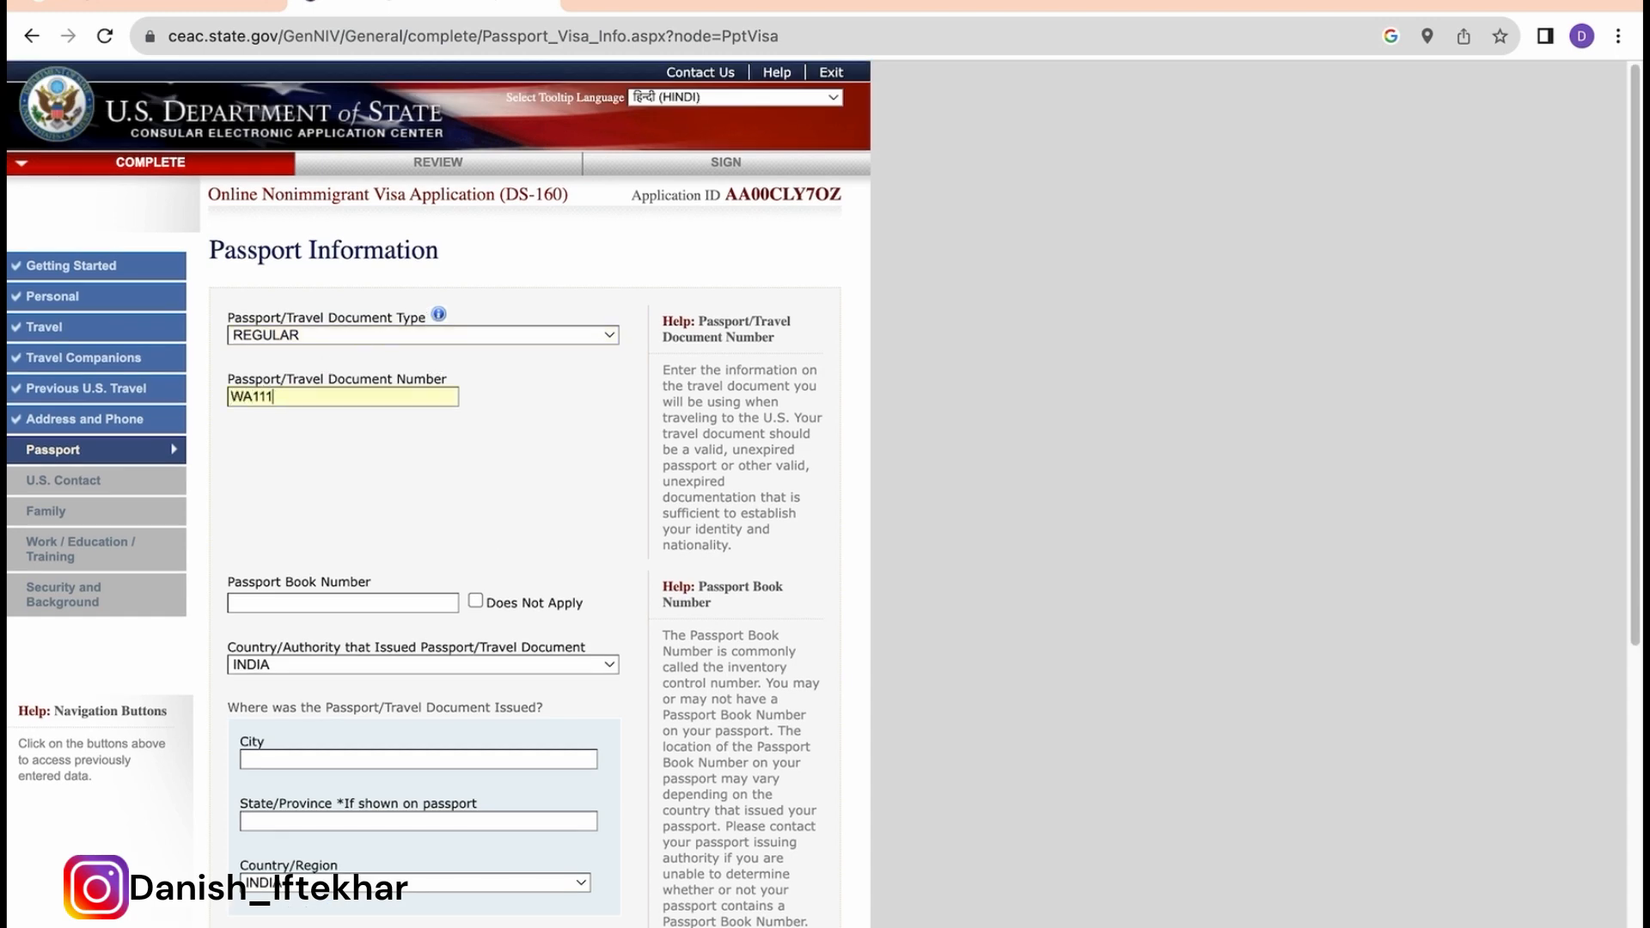
pyautogui.click(386, 525)
pyautogui.scroll(-1, 386, 526)
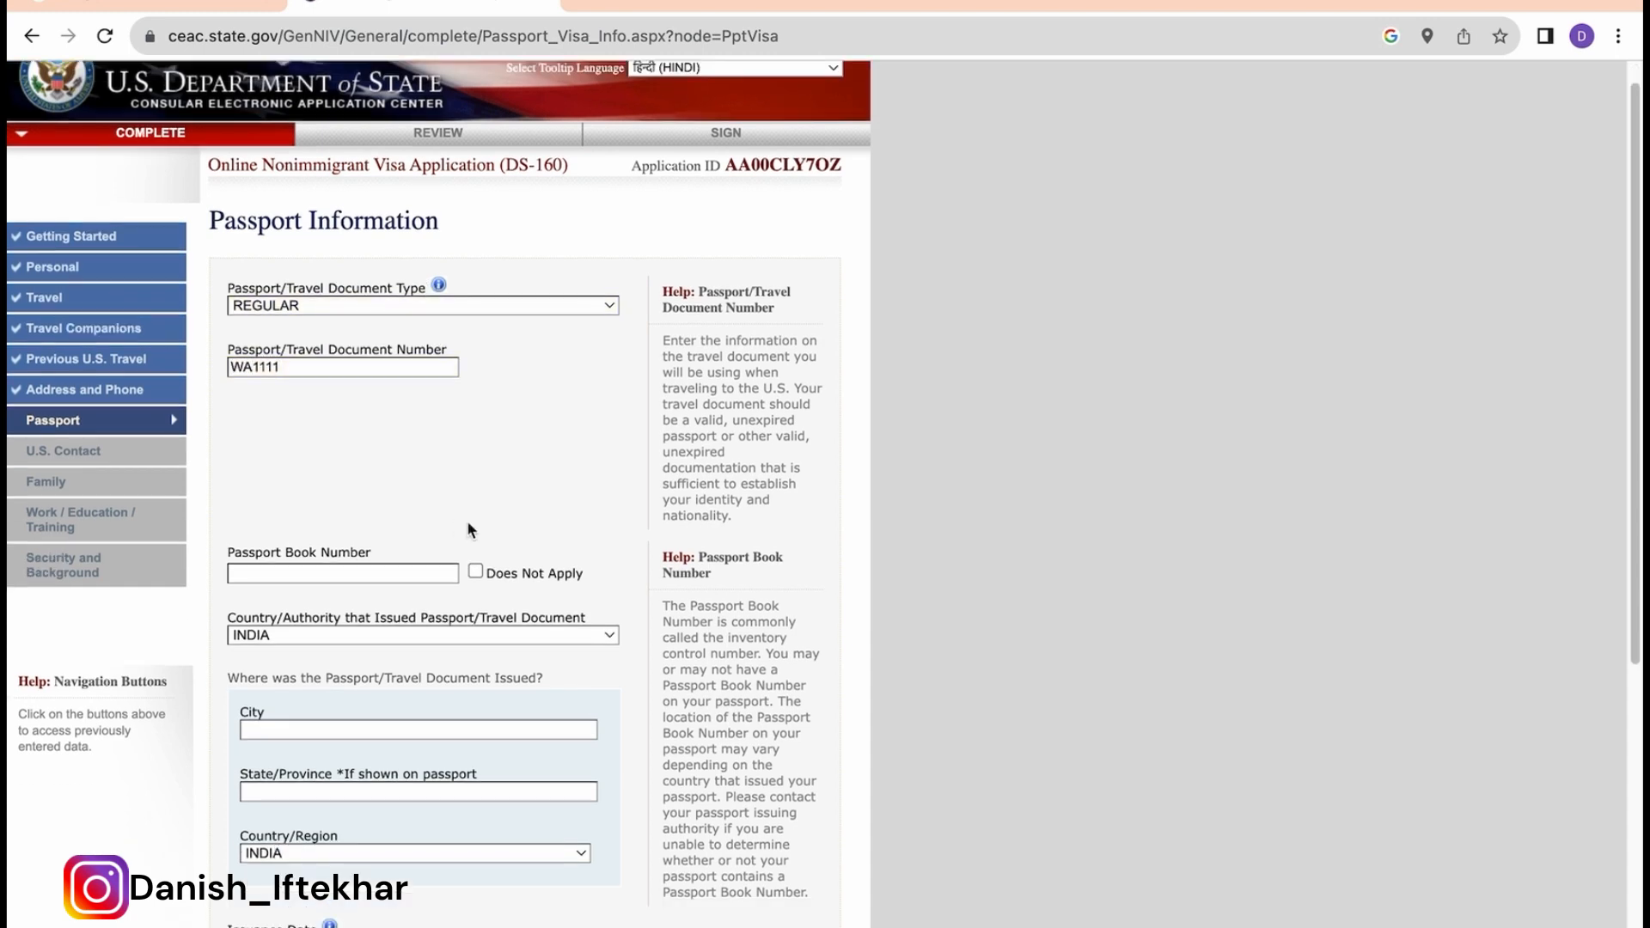
pyautogui.click(476, 571)
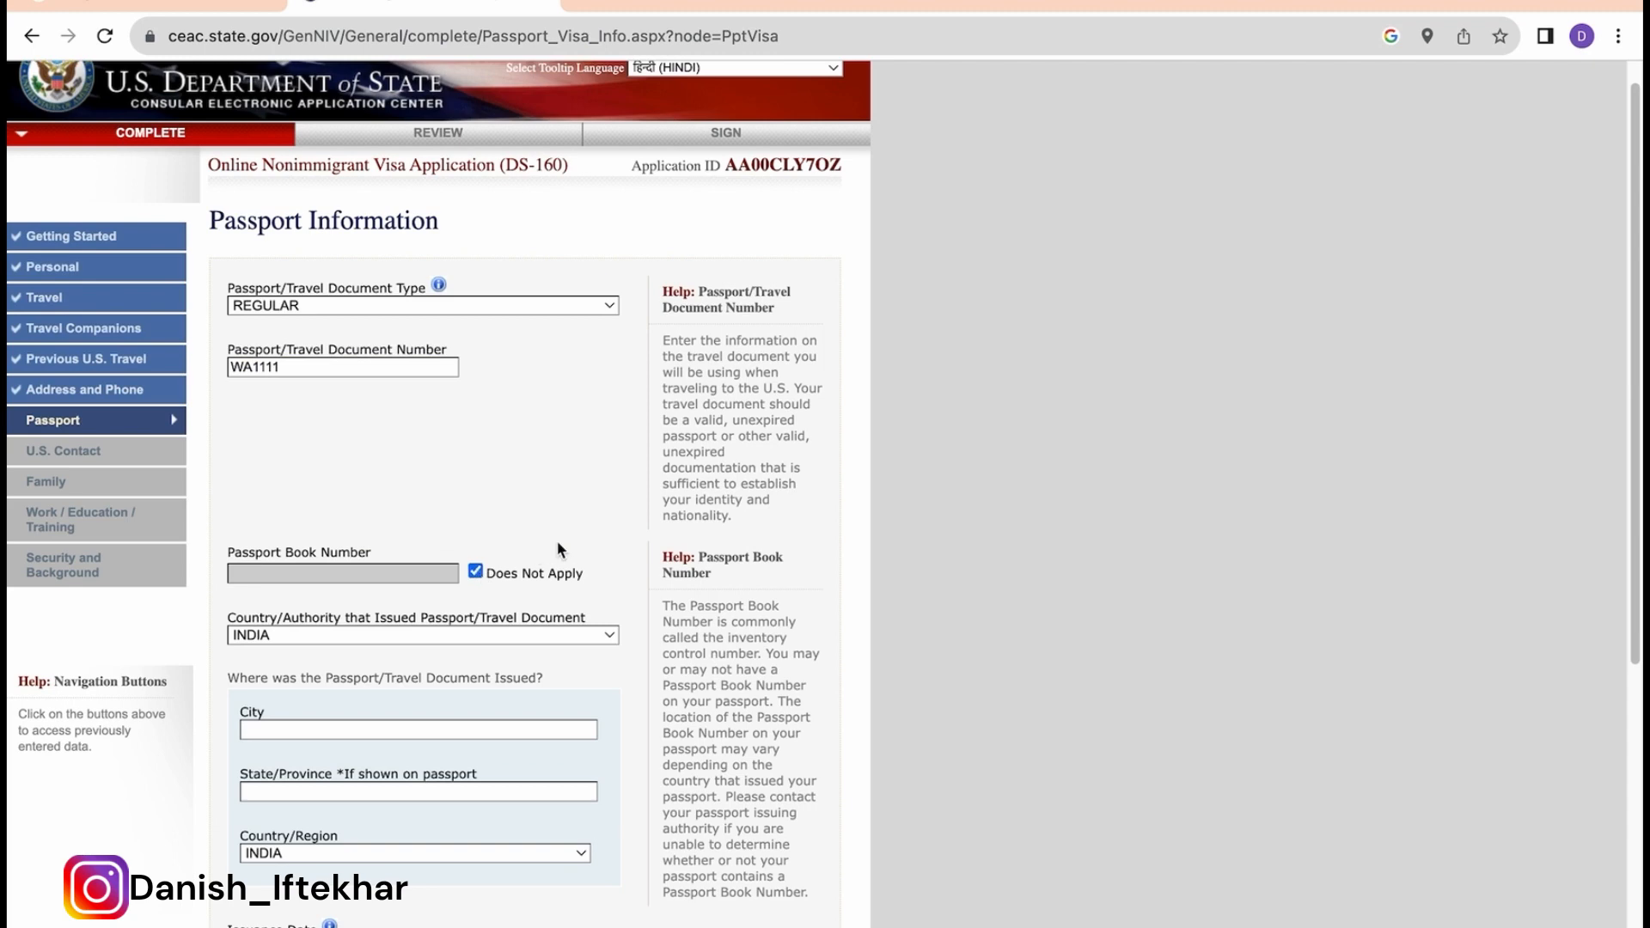
pyautogui.scroll(-3, 447, 593)
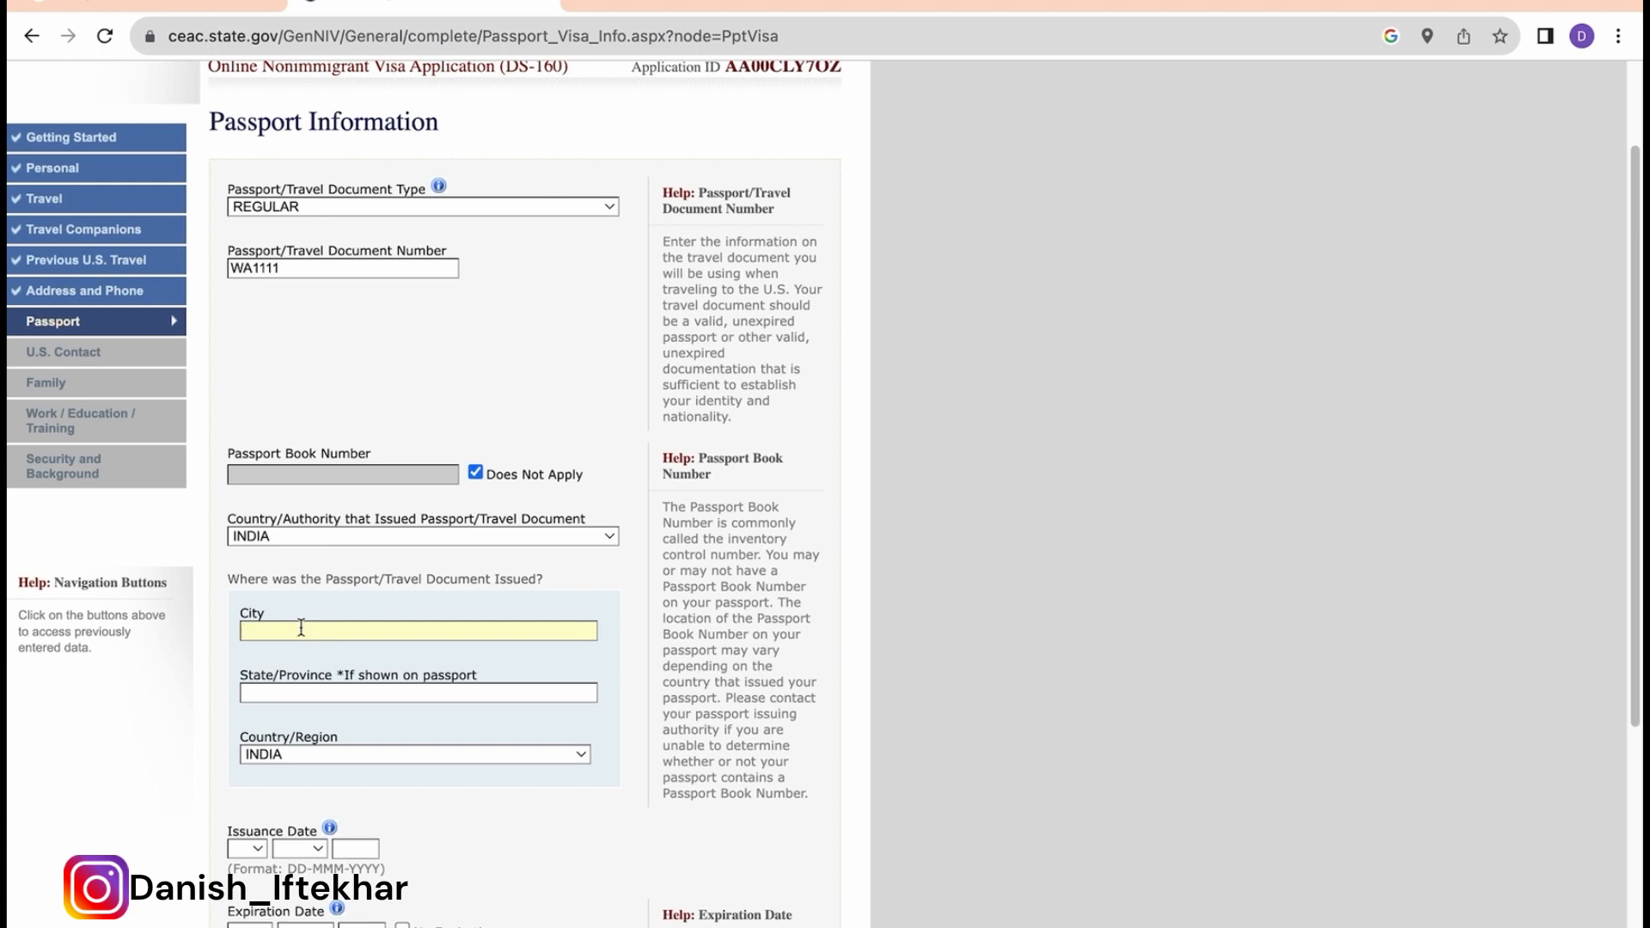
# Step: Set the issuing place to KOLKATA, WEST BENGAL, INDIA
pyautogui.write('KOLKATA')
pyautogui.click(299, 694)
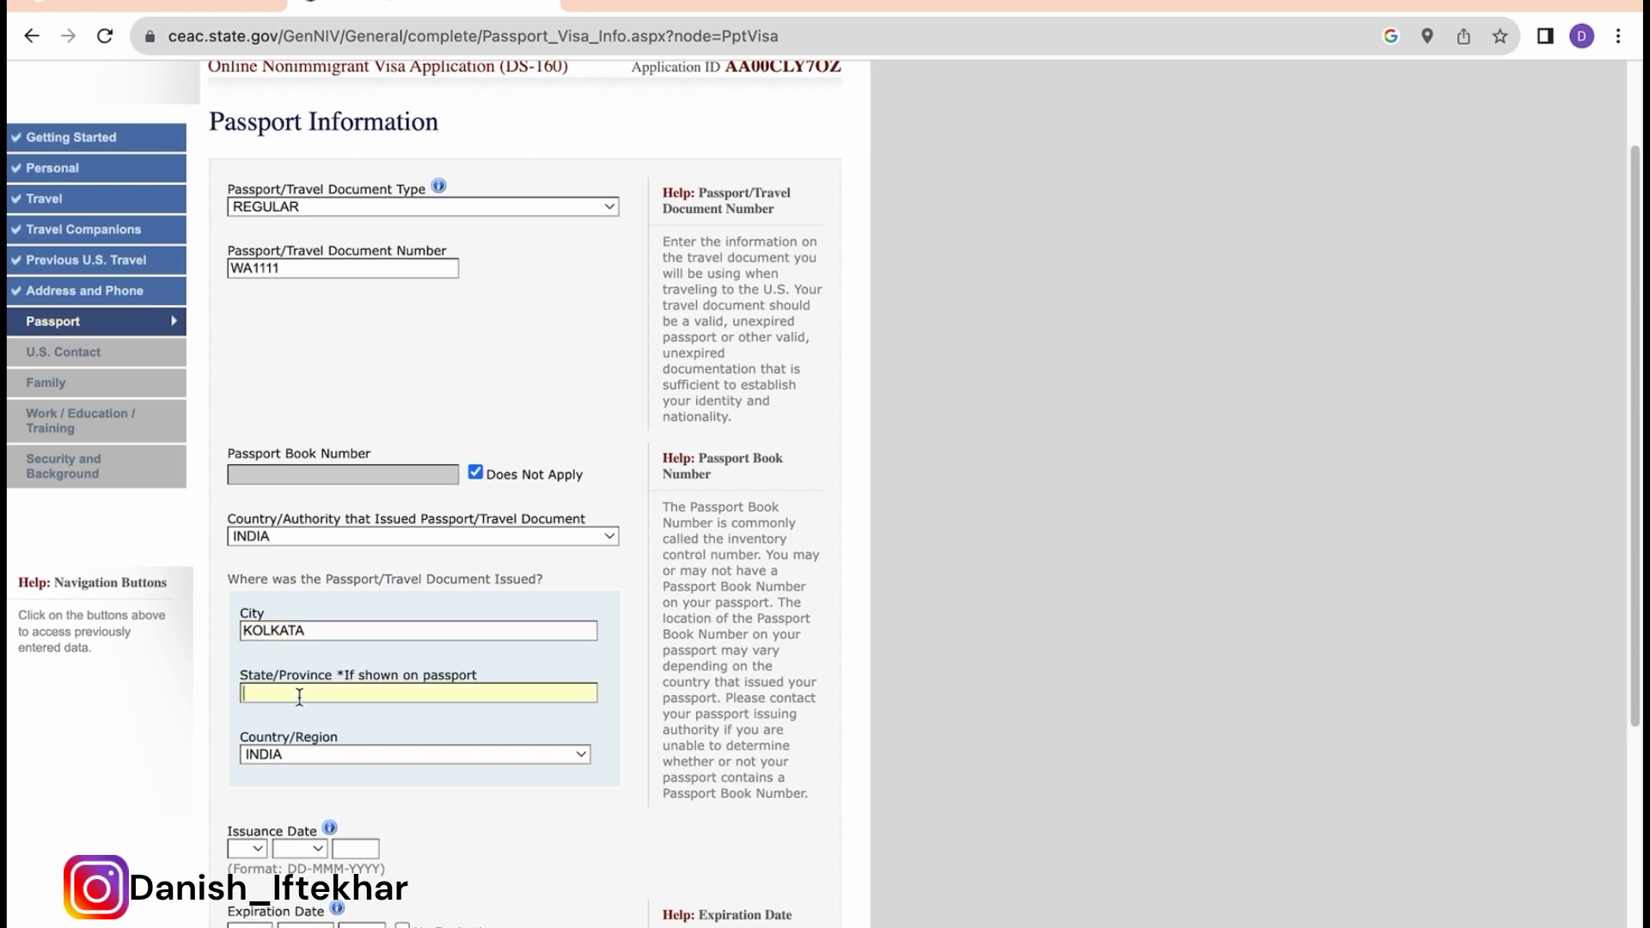
pyautogui.write('WEST')
pyautogui.write(' BENGAL')
pyautogui.click(331, 756)
pyautogui.click(332, 756)
pyautogui.scroll(-2, 328, 751)
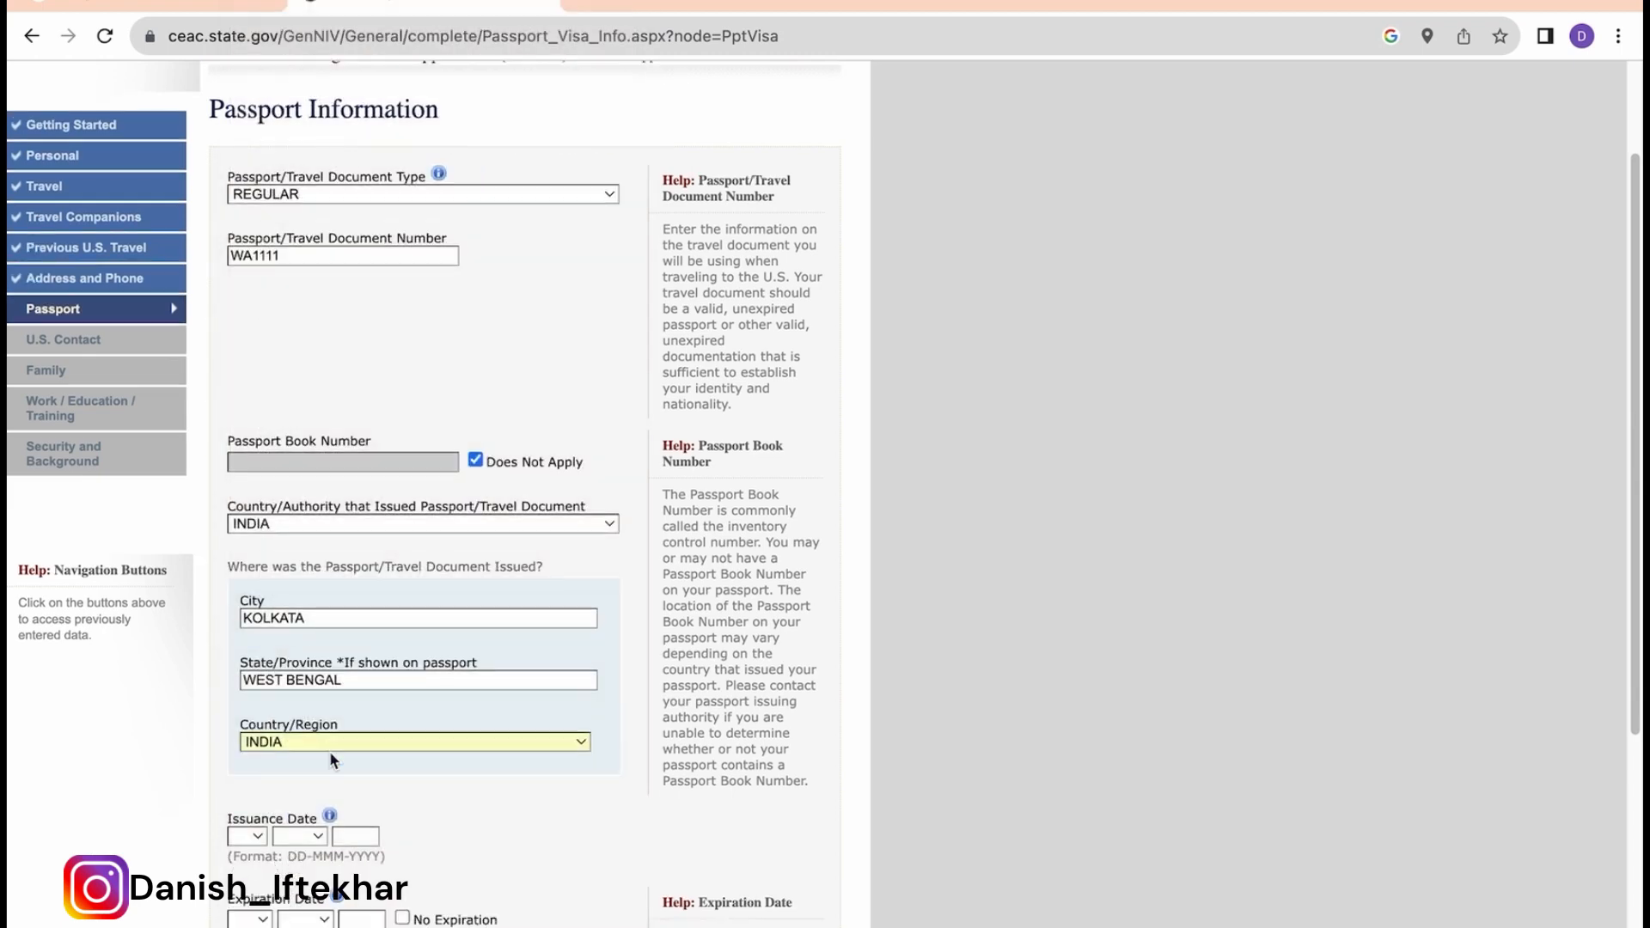
# Step: Set issue date 01 JAN 2022, answer No to a lost passport, and save
pyautogui.click(256, 759)
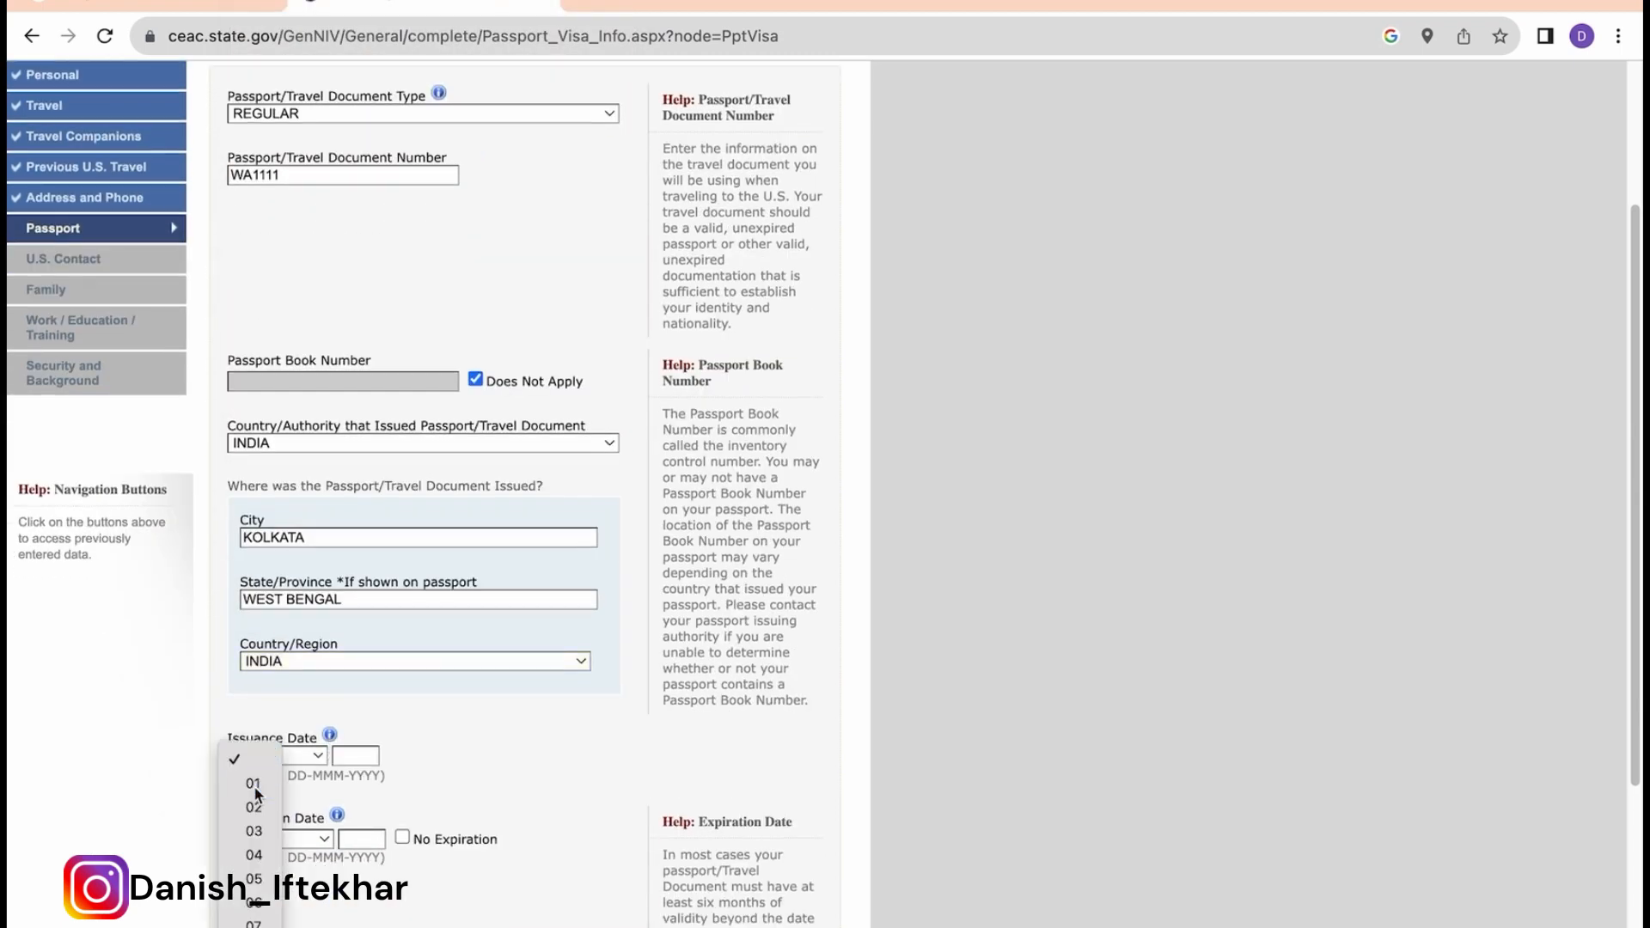
pyautogui.click(245, 774)
pyautogui.click(308, 762)
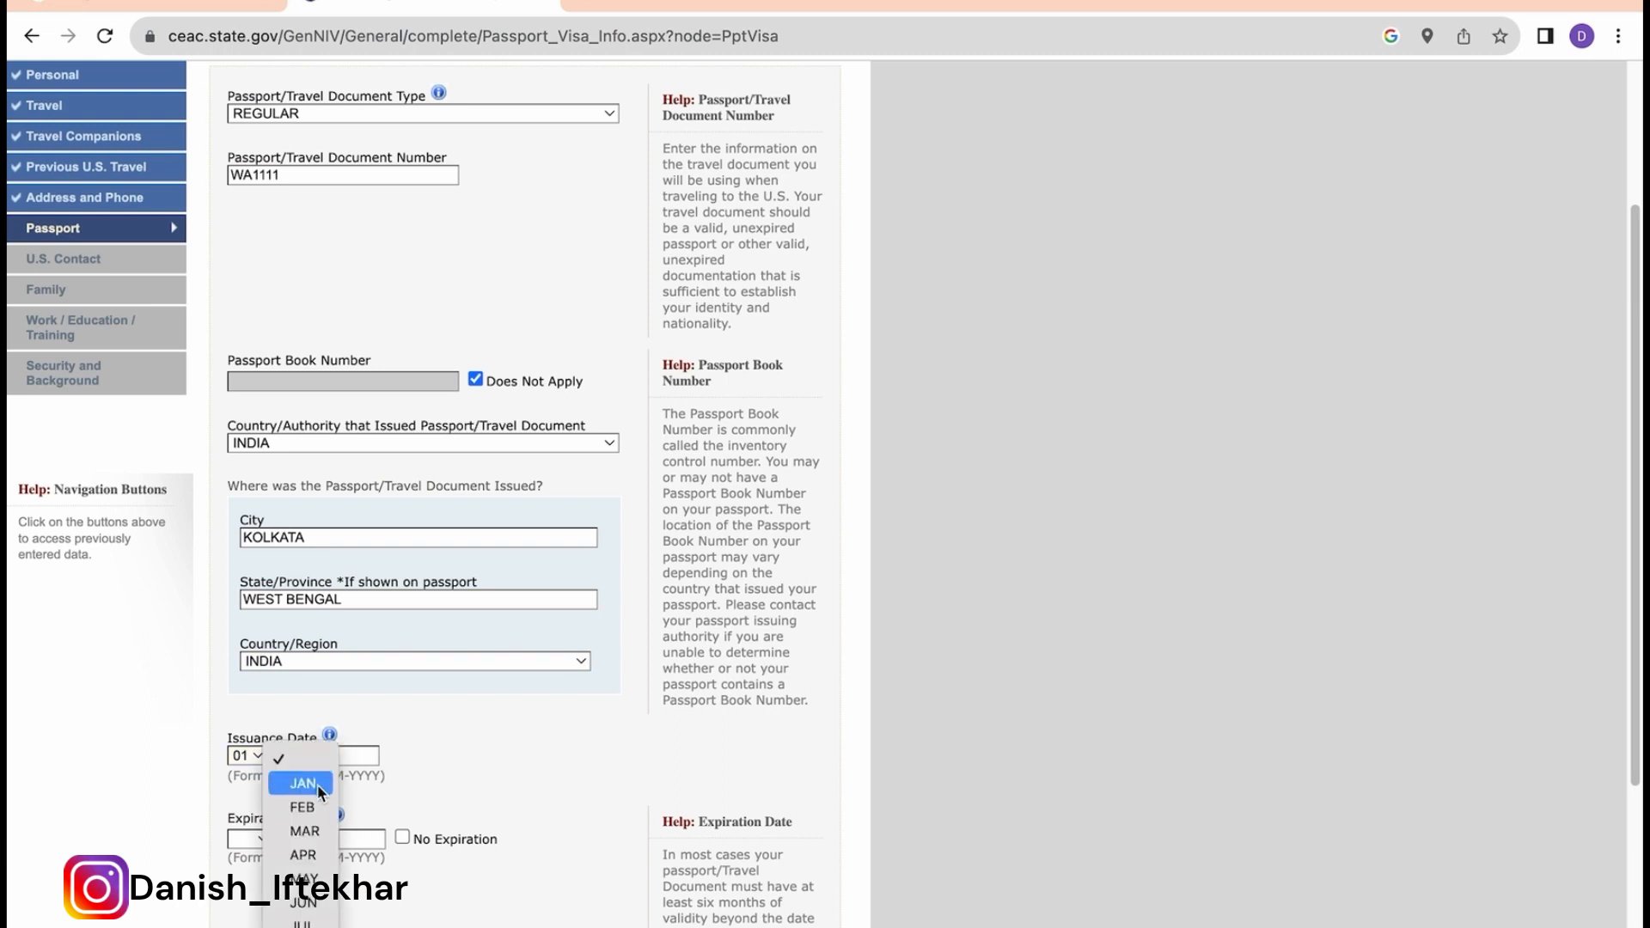
pyautogui.click(301, 780)
pyautogui.write('2022')
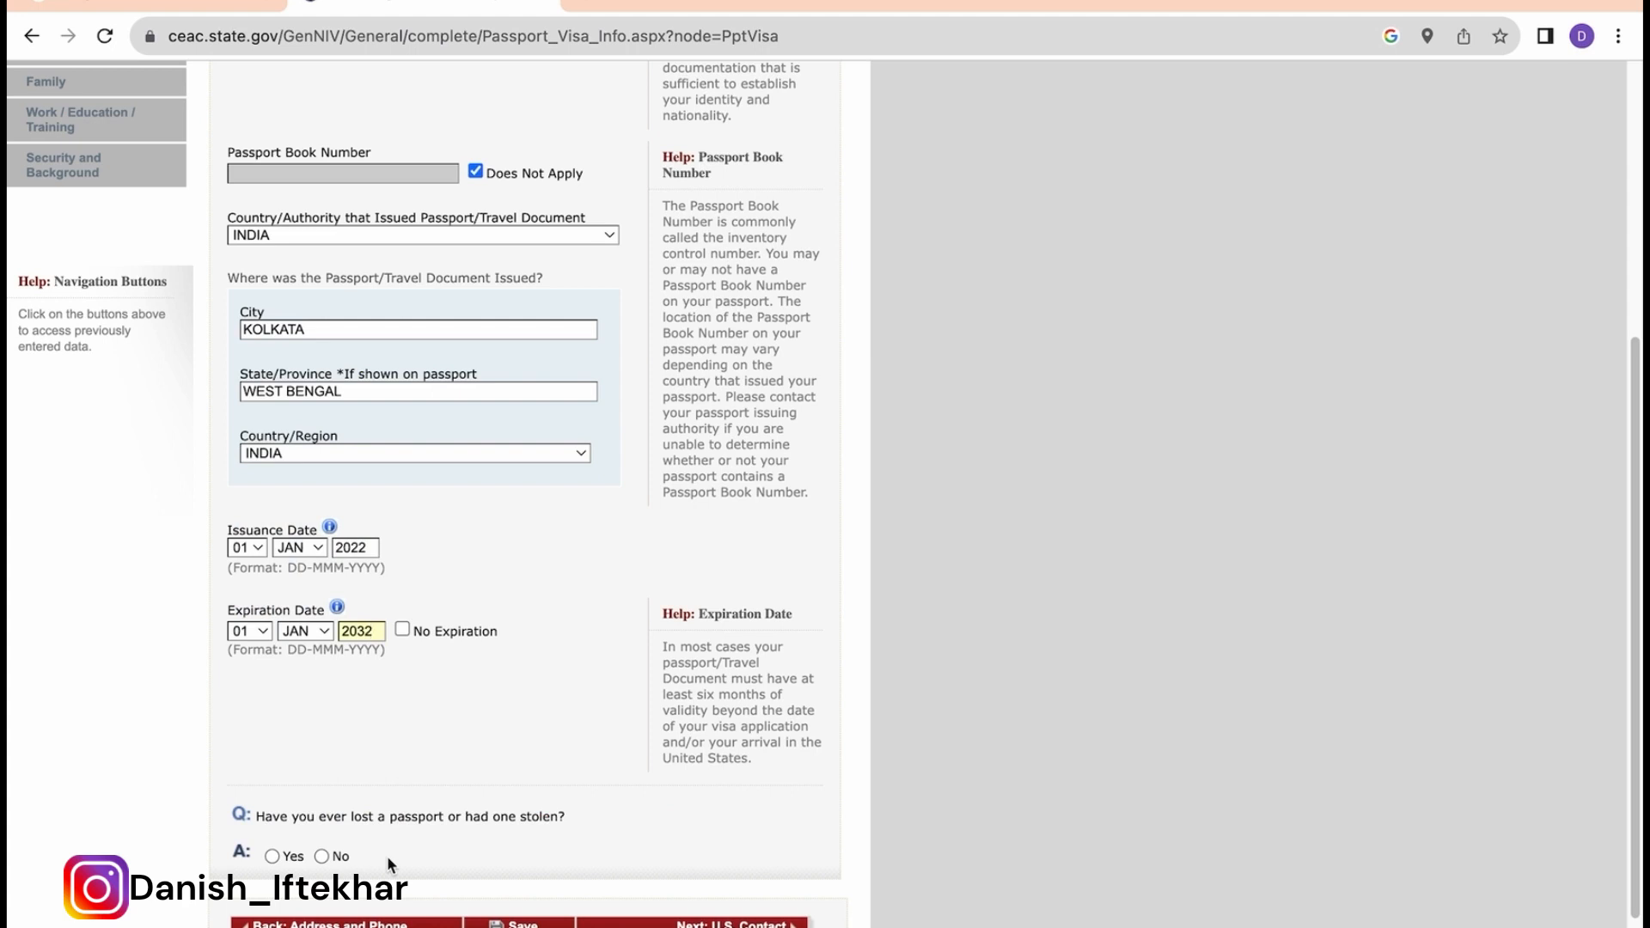
pyautogui.click(322, 855)
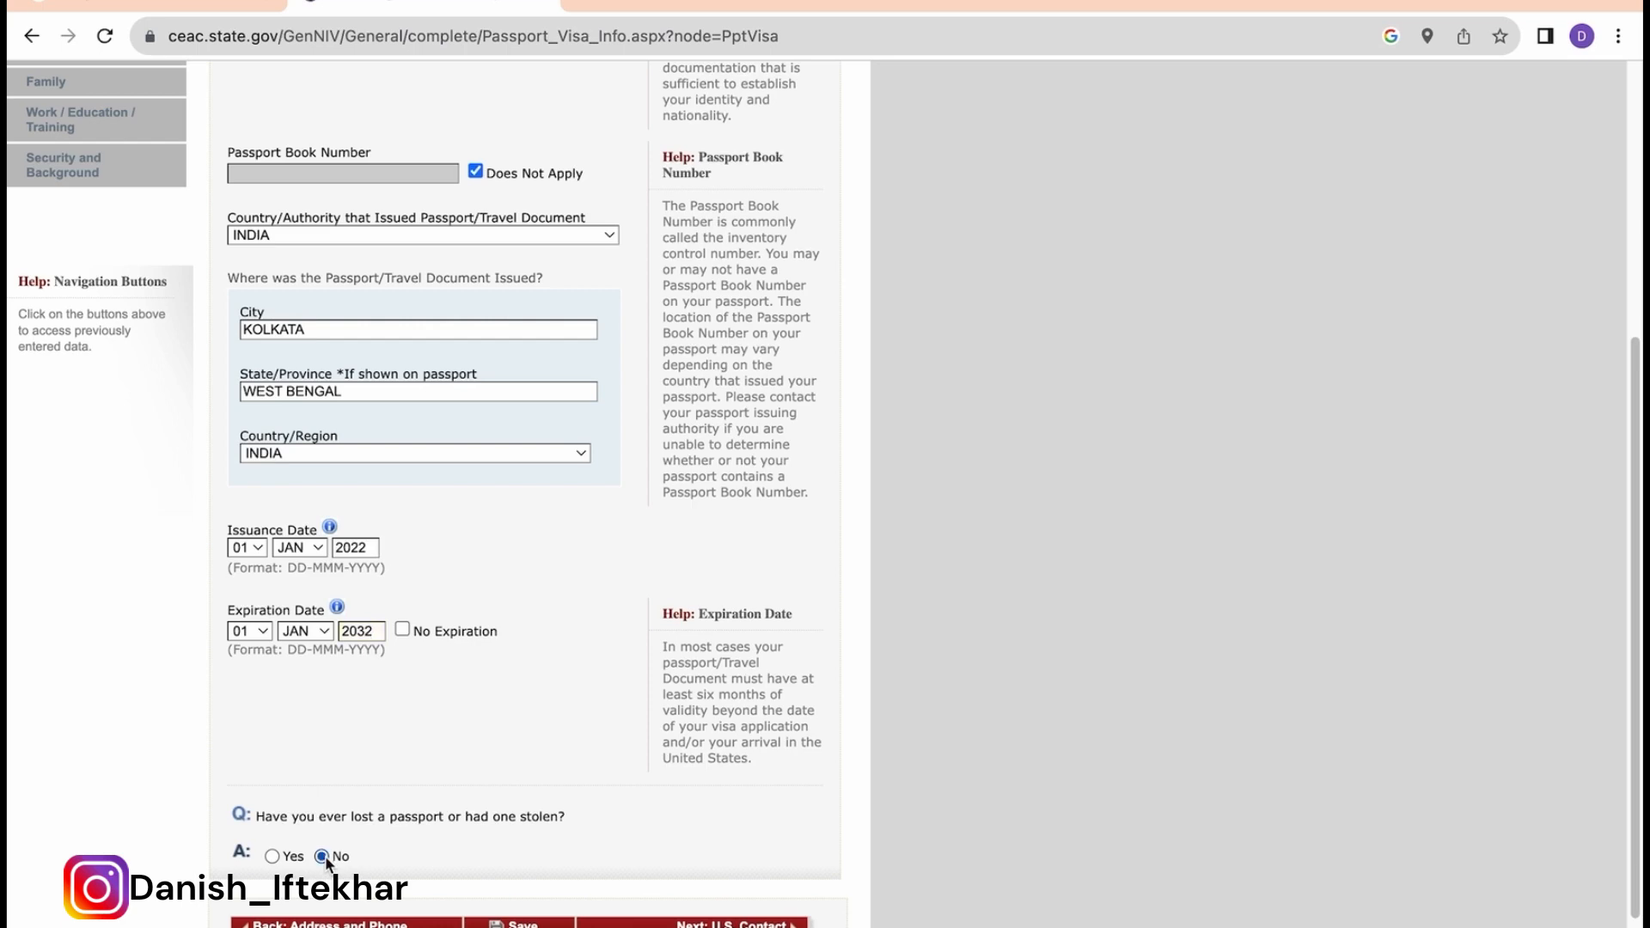
pyautogui.click(511, 885)
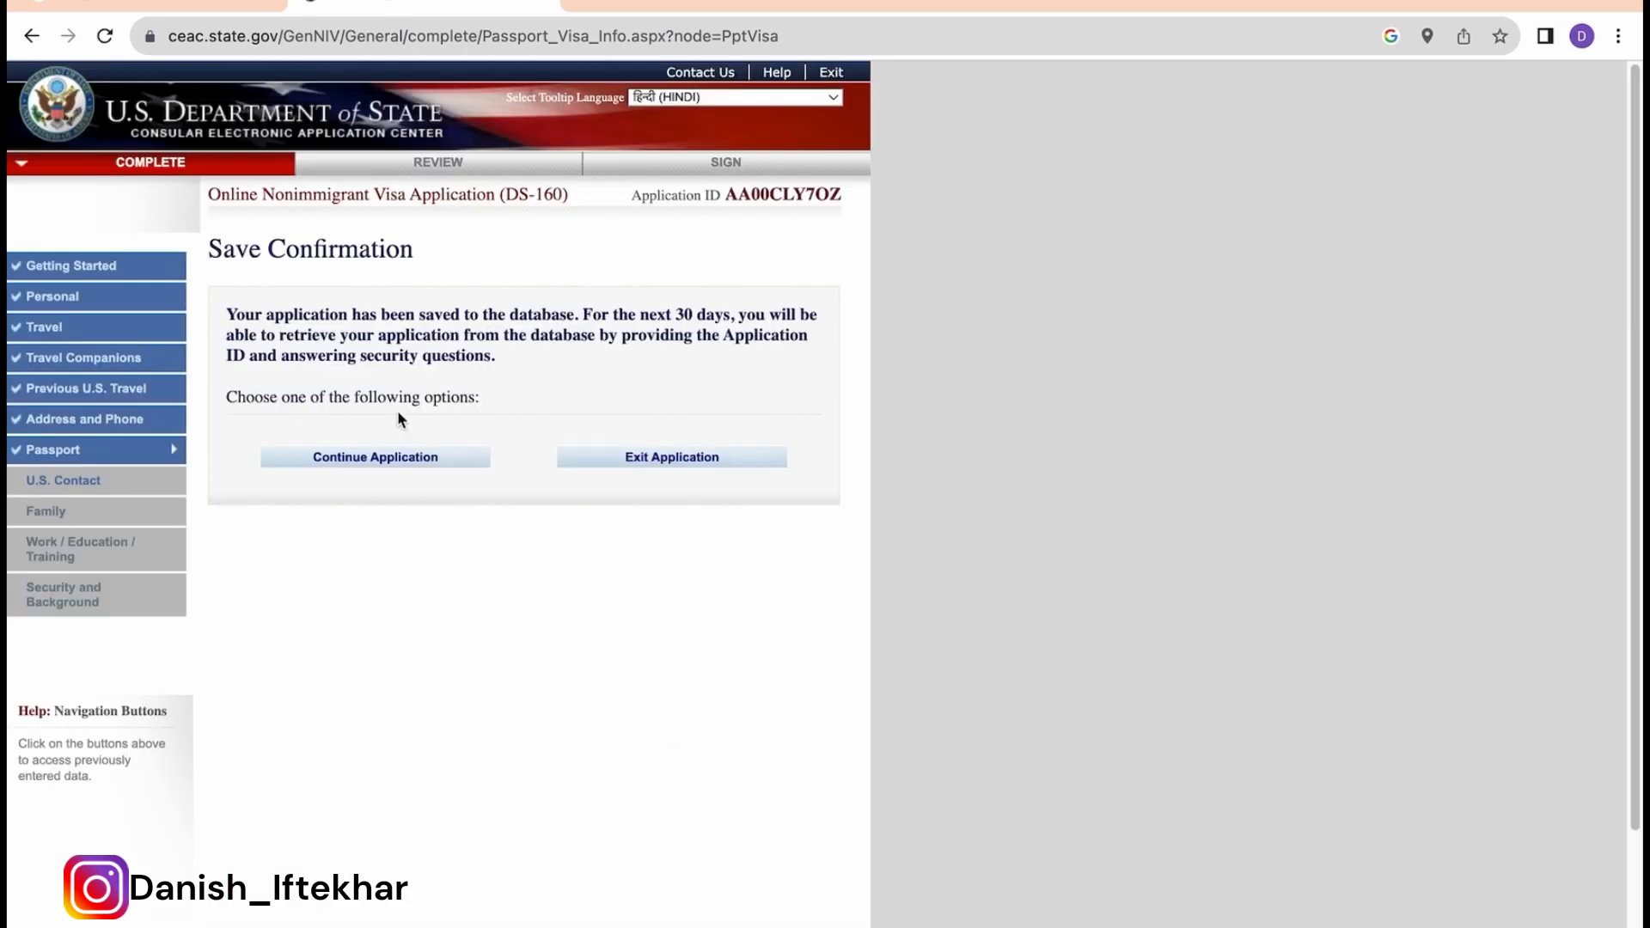
# Step: Continue past the saved Passport page to the U.S. Point of Contact page
pyautogui.click(364, 458)
pyautogui.scroll(-6, 545, 517)
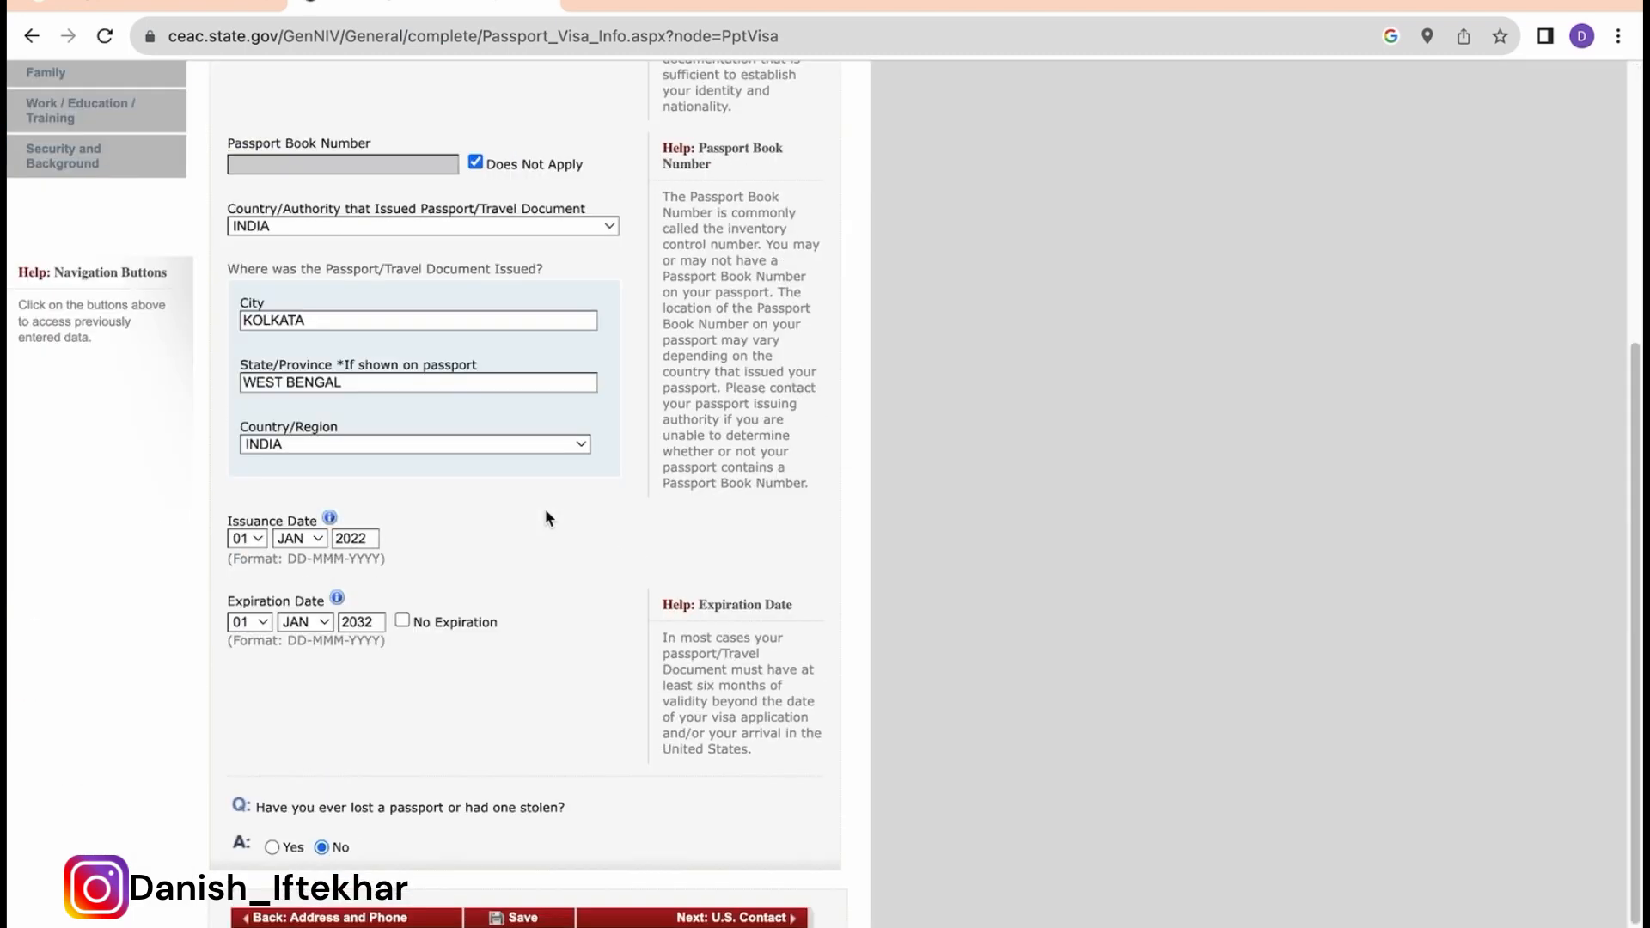
pyautogui.click(731, 827)
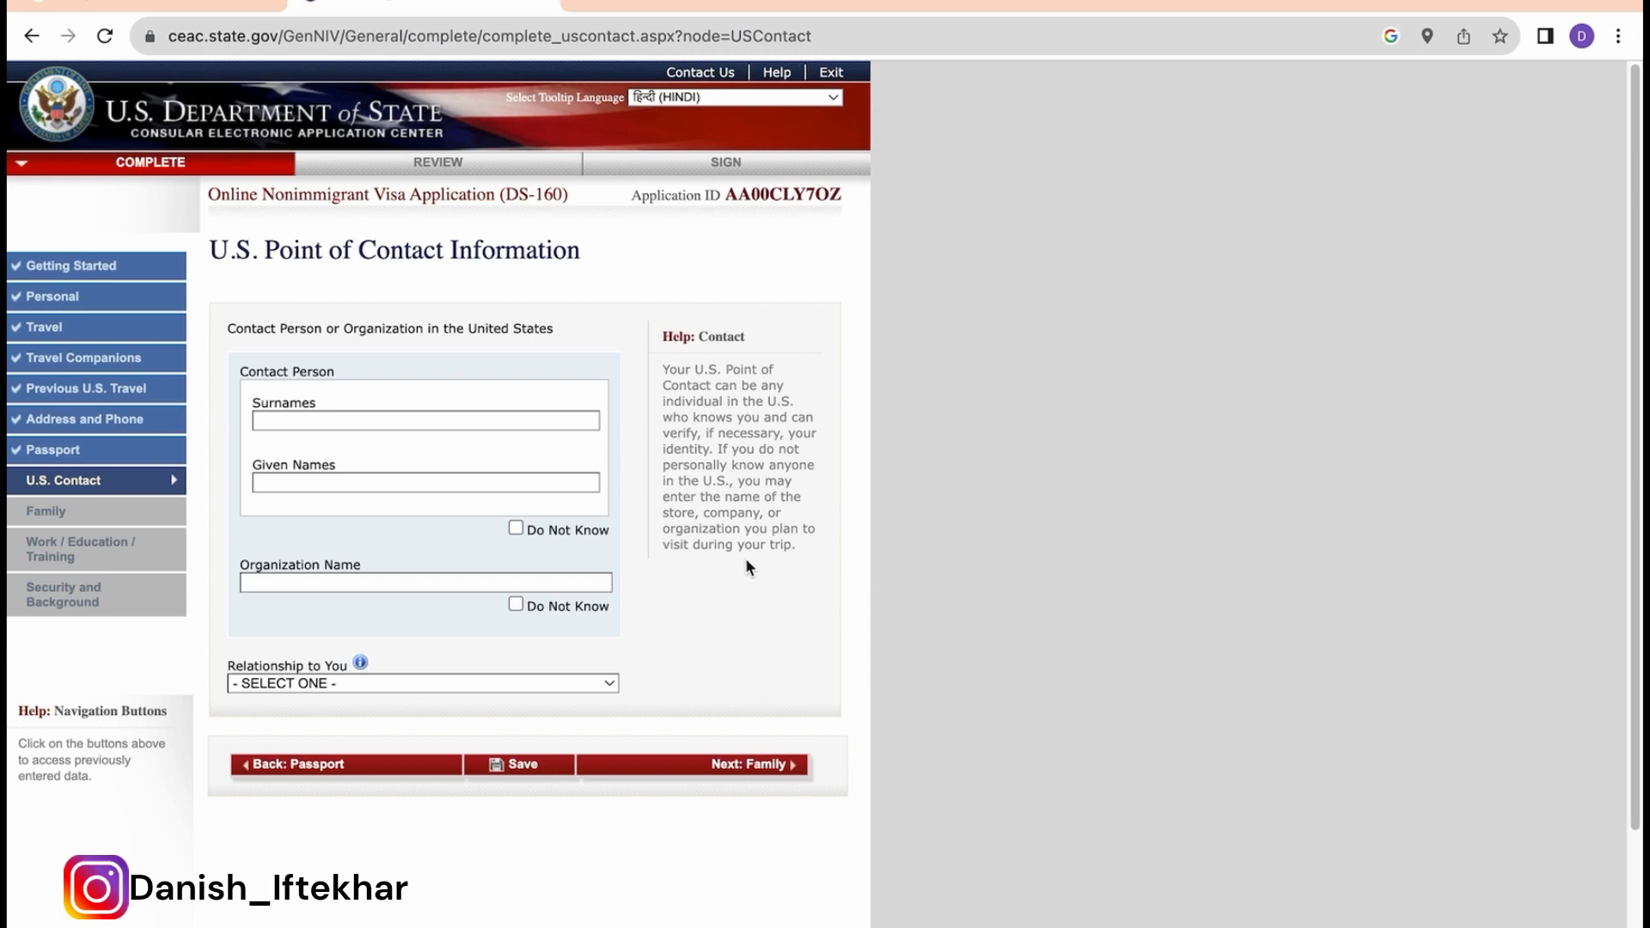
# Step: Mark the contact person's name unknown, enter organization DISNEY WORLD, and set relationship OTHER
pyautogui.click(516, 528)
pyautogui.click(518, 582)
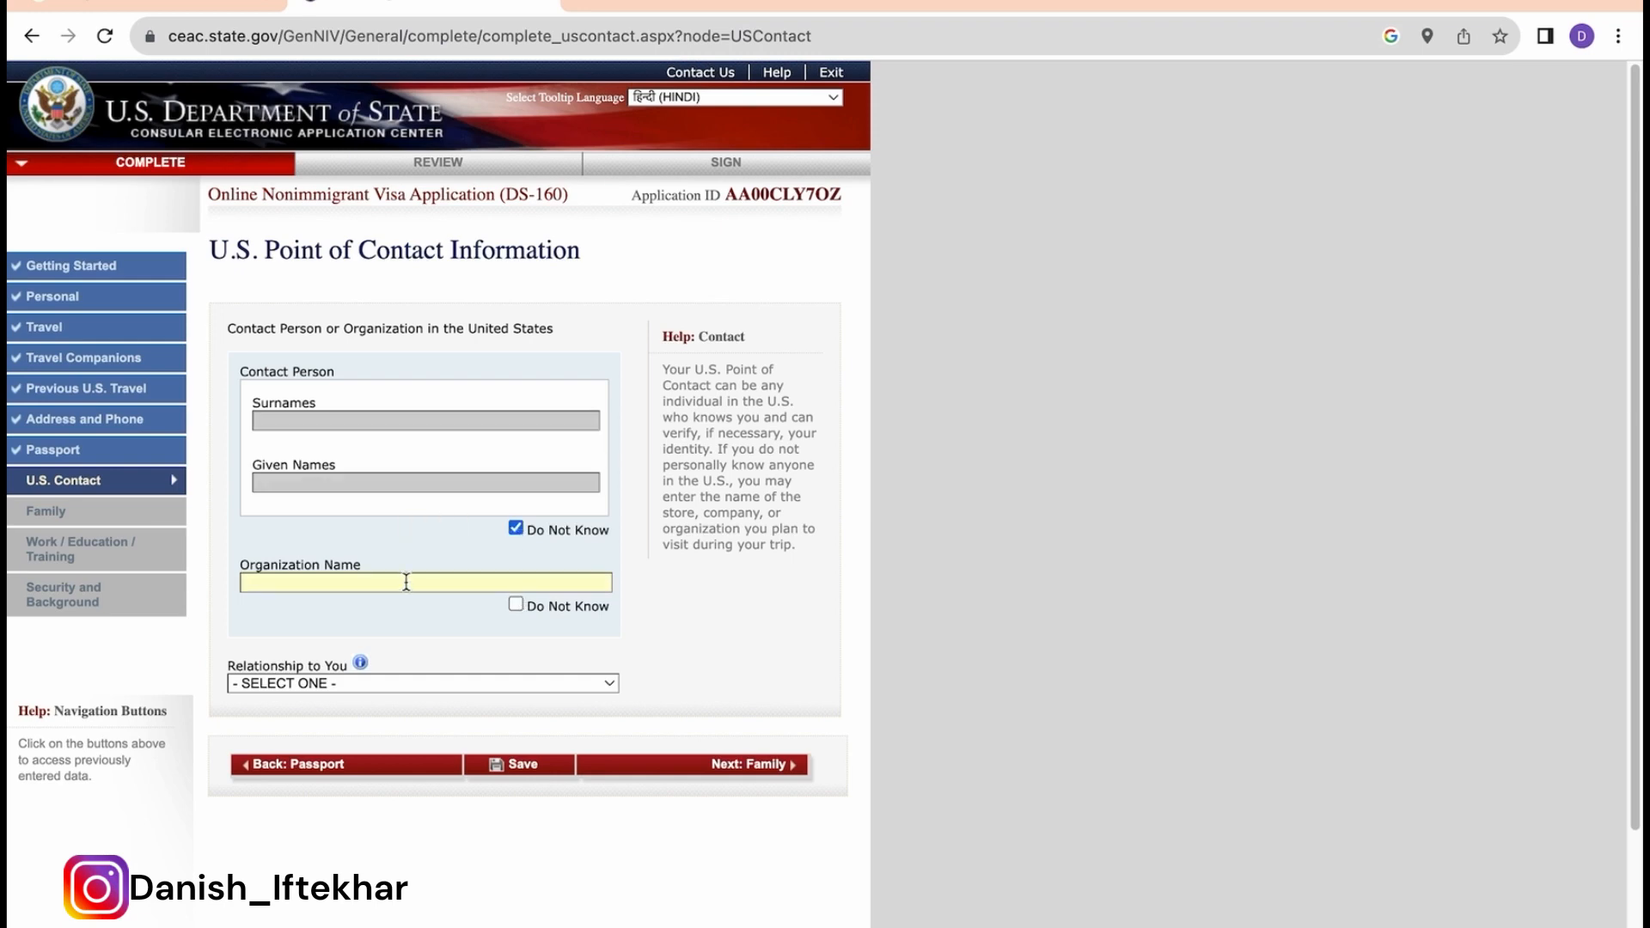
pyautogui.write('DISNEY WORLD')
pyautogui.scroll(-1, 457, 646)
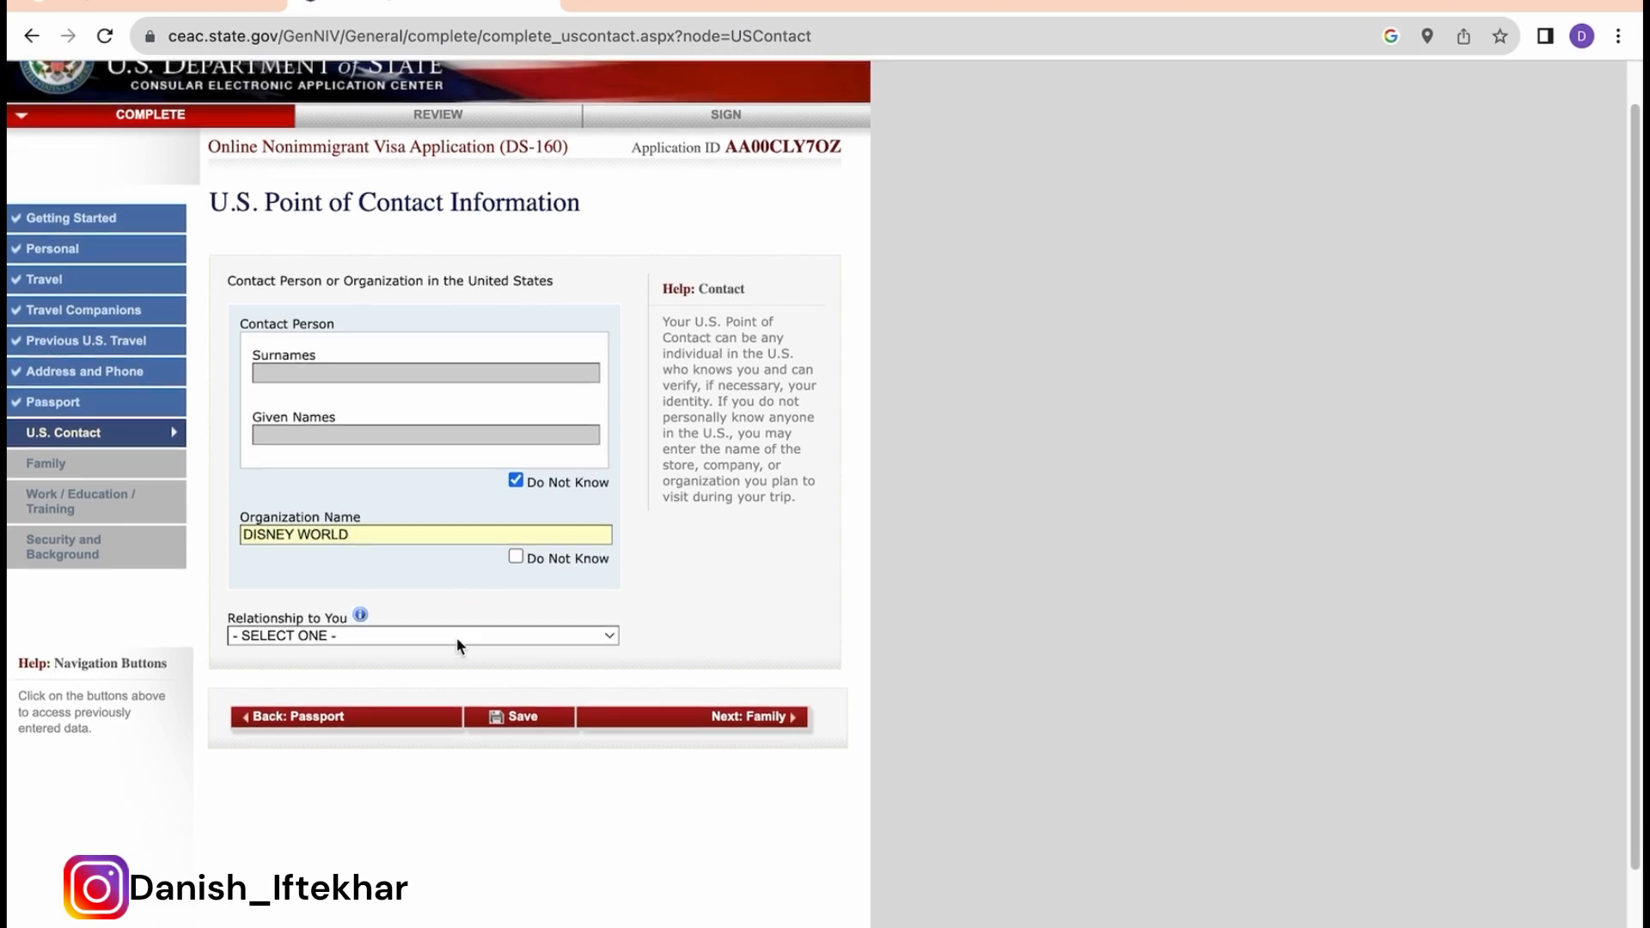
pyautogui.click(427, 643)
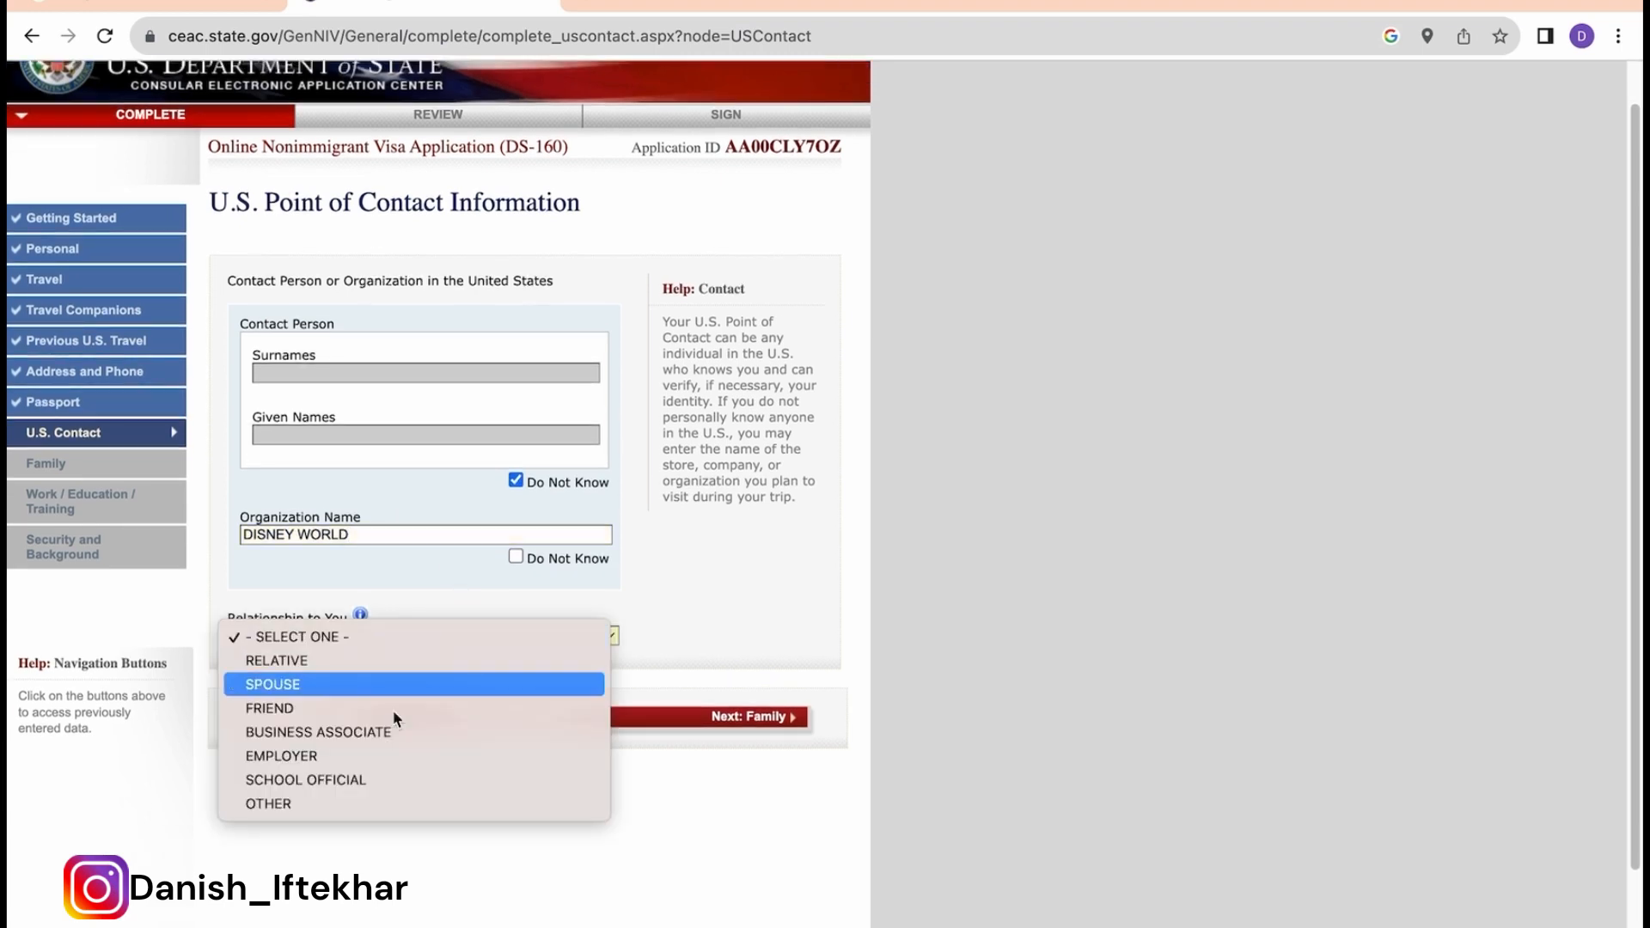
pyautogui.click(324, 804)
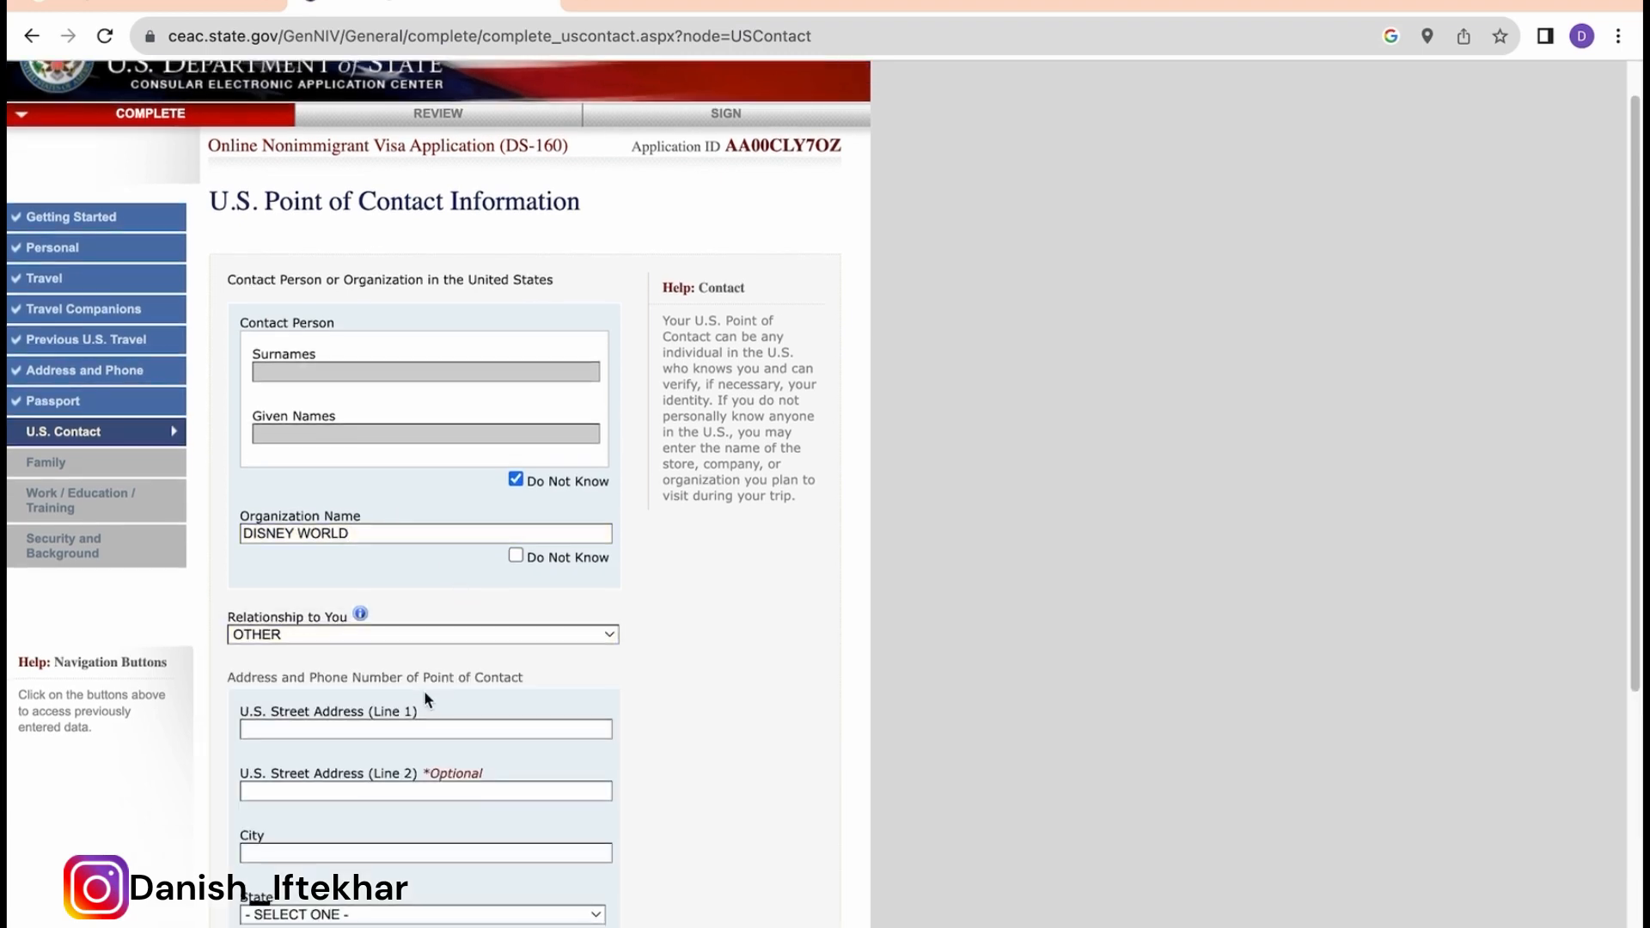
# Step: Enter the contact's street address and city ORLANDO, choose FLORIDA, and save the page
pyautogui.scroll(-2, 425, 689)
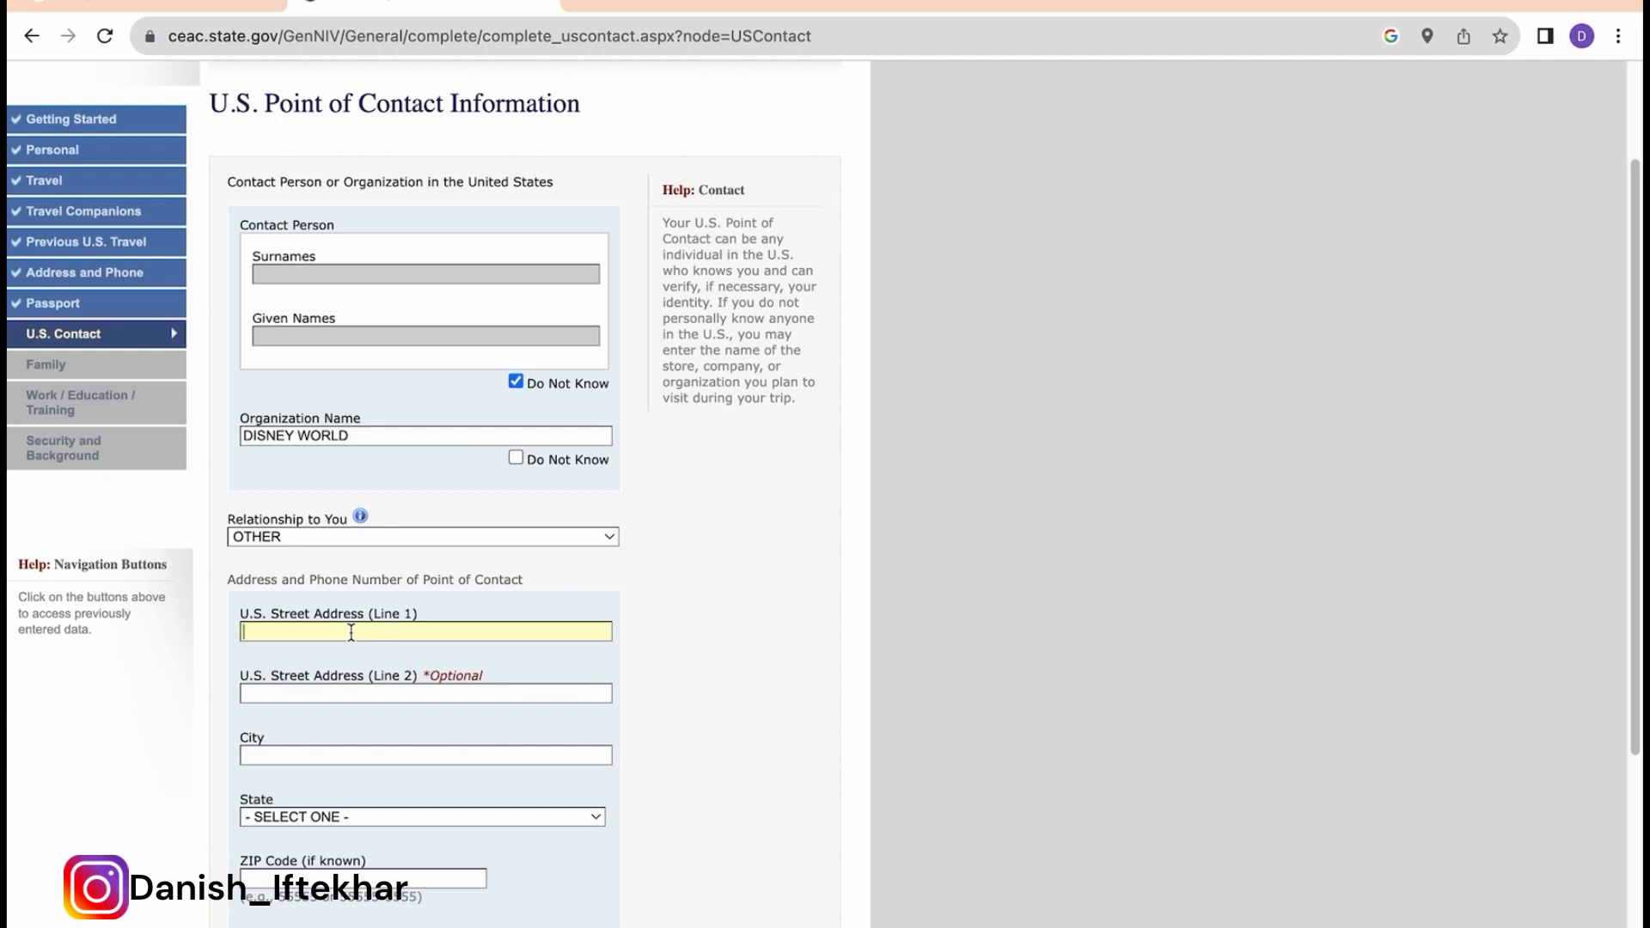
pyautogui.write('123')
pyautogui.write(' ORLAN')
pyautogui.write('DO')
pyautogui.write('ORLANDO')
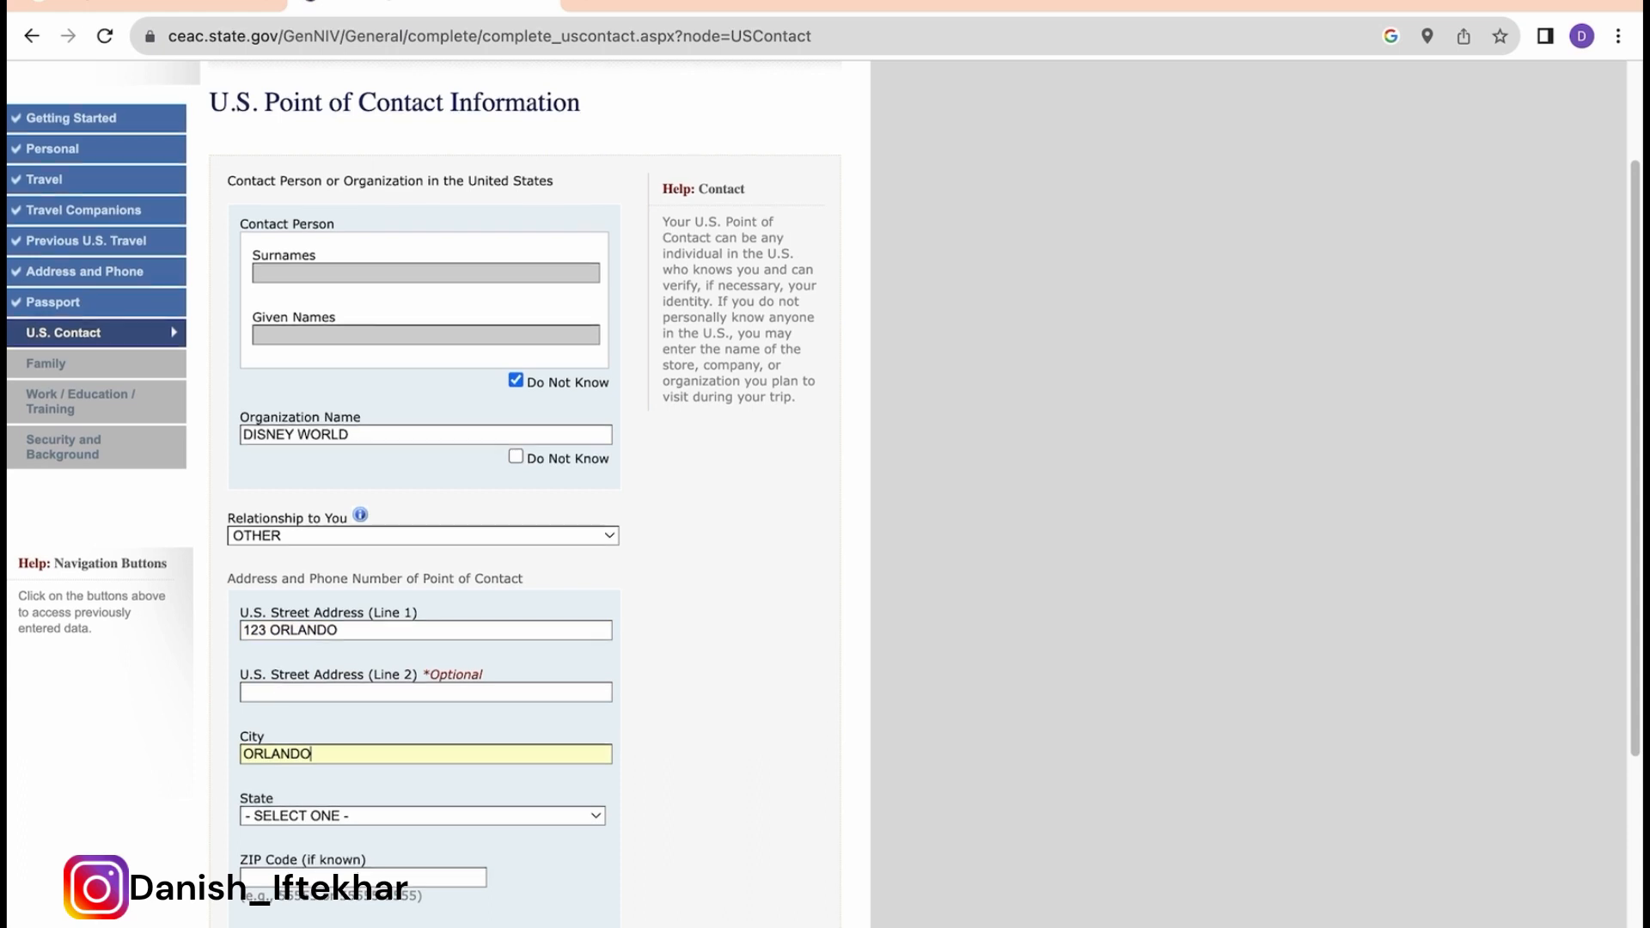
pyautogui.scroll(-1, 382, 807)
pyautogui.click(383, 769)
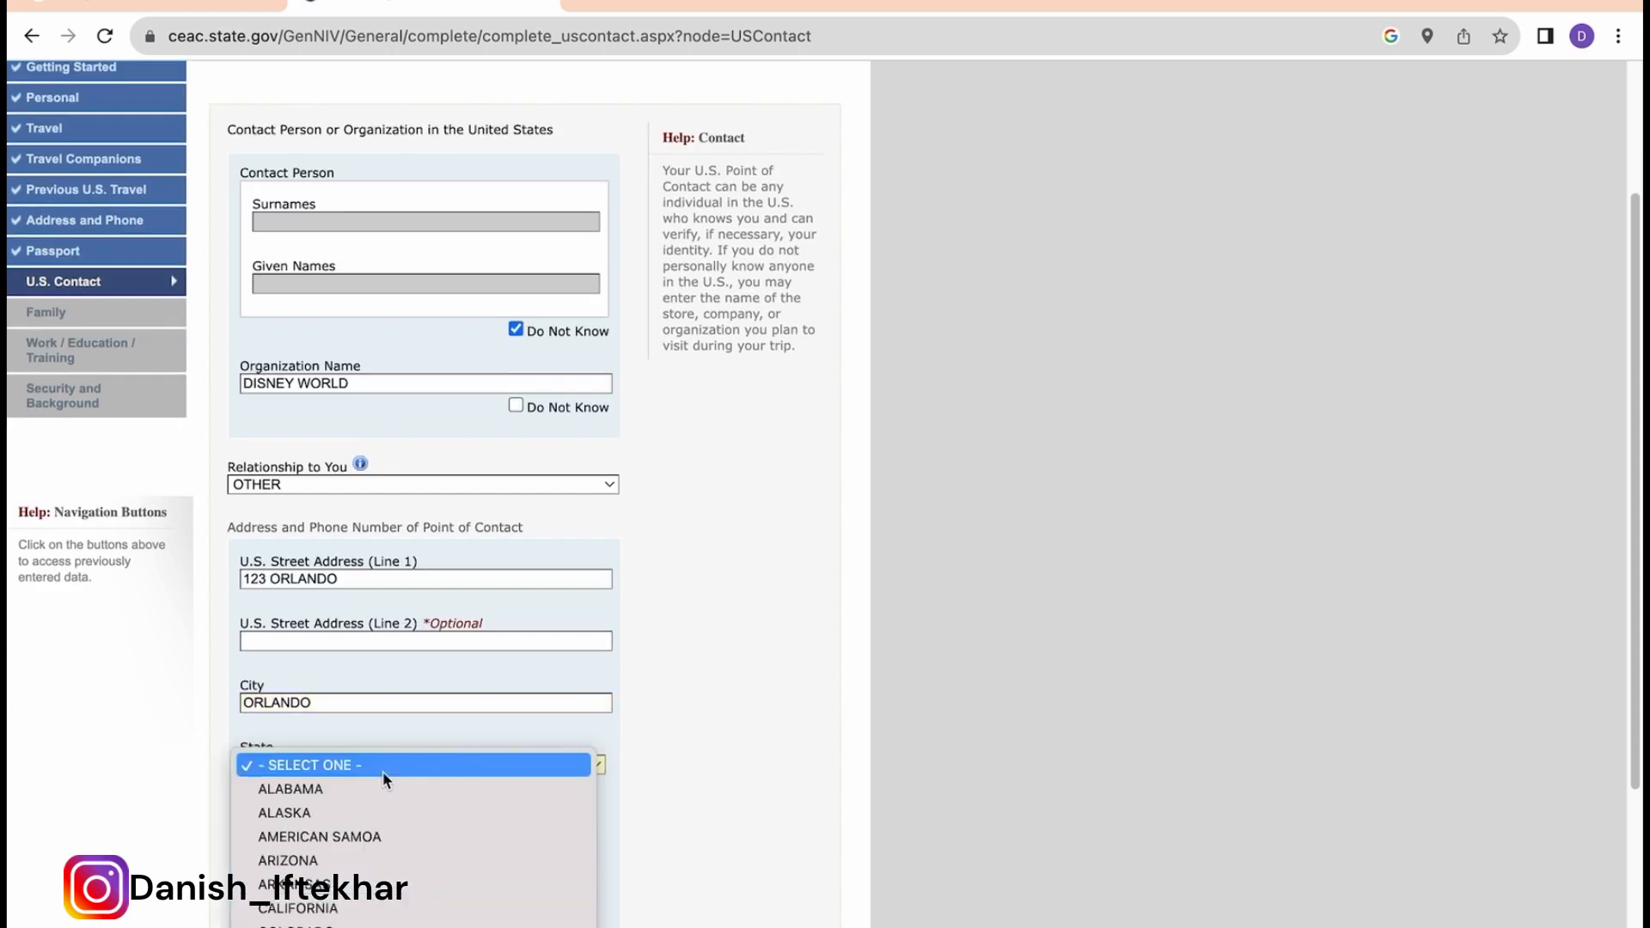
pyautogui.scroll(-3, 383, 770)
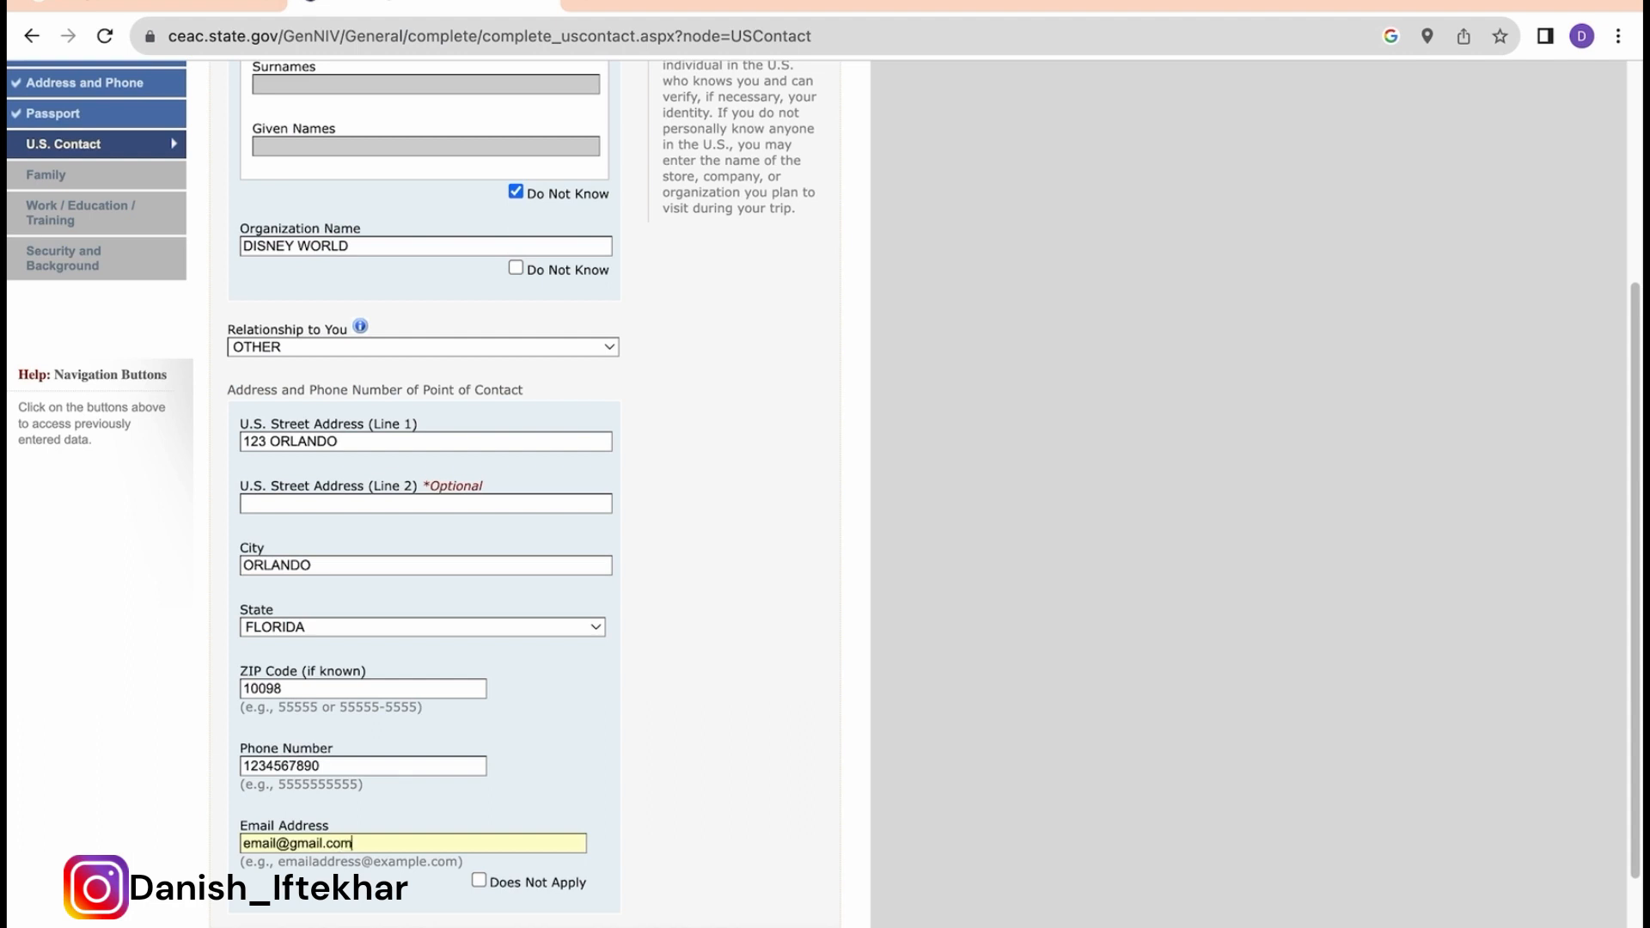
pyautogui.scroll(-2, 526, 859)
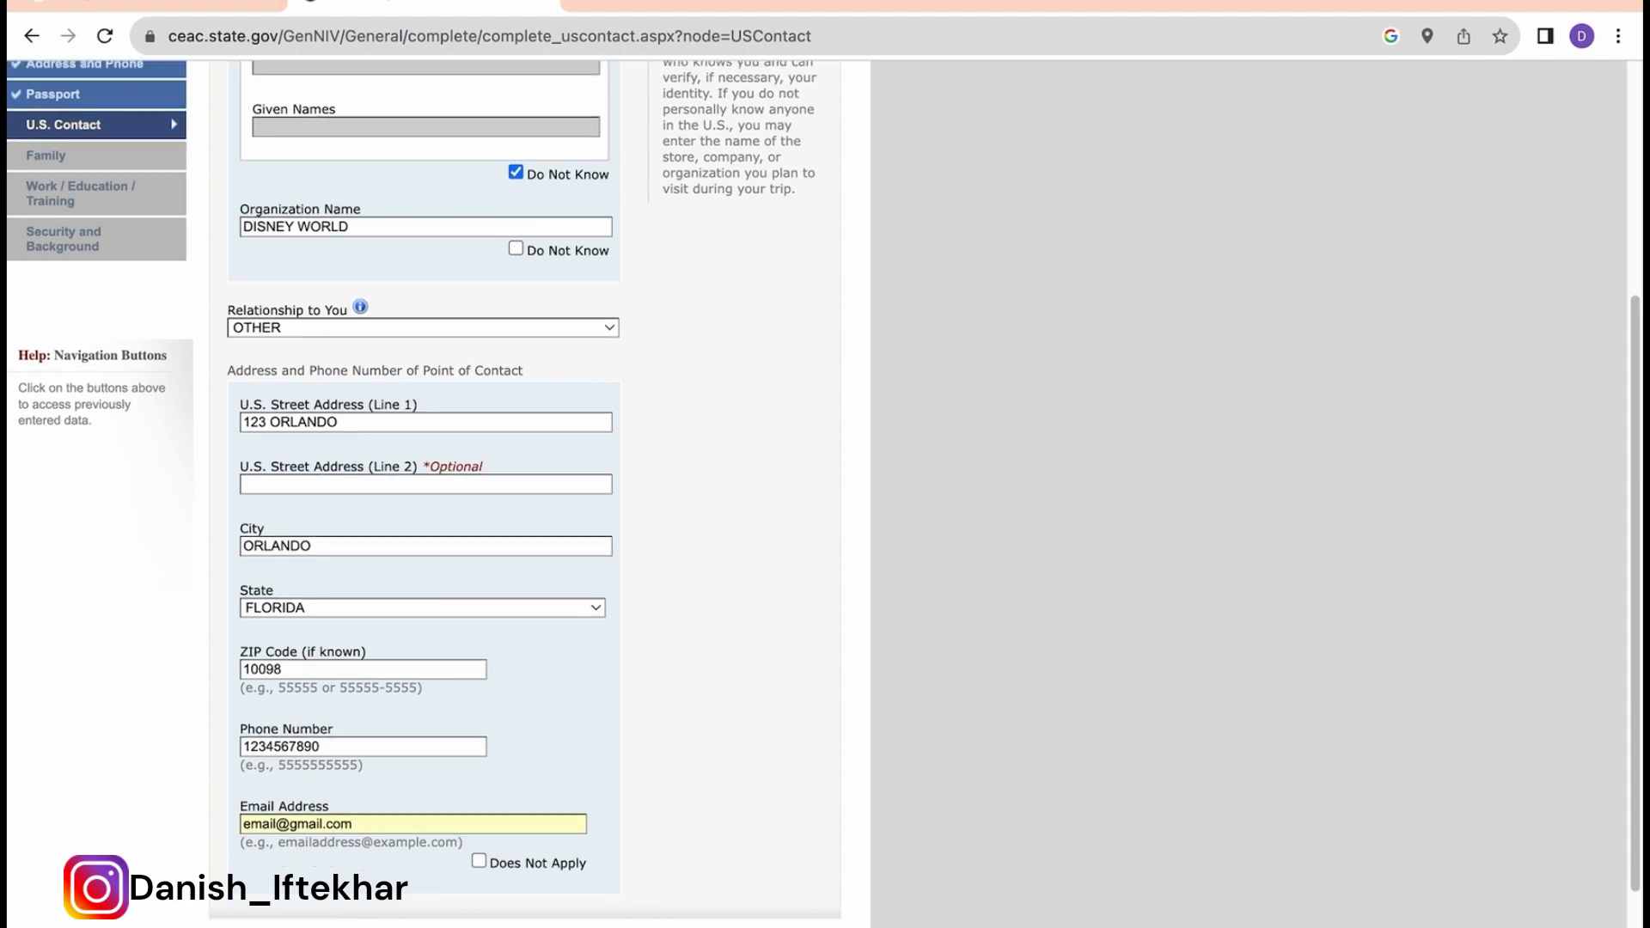
pyautogui.click(525, 918)
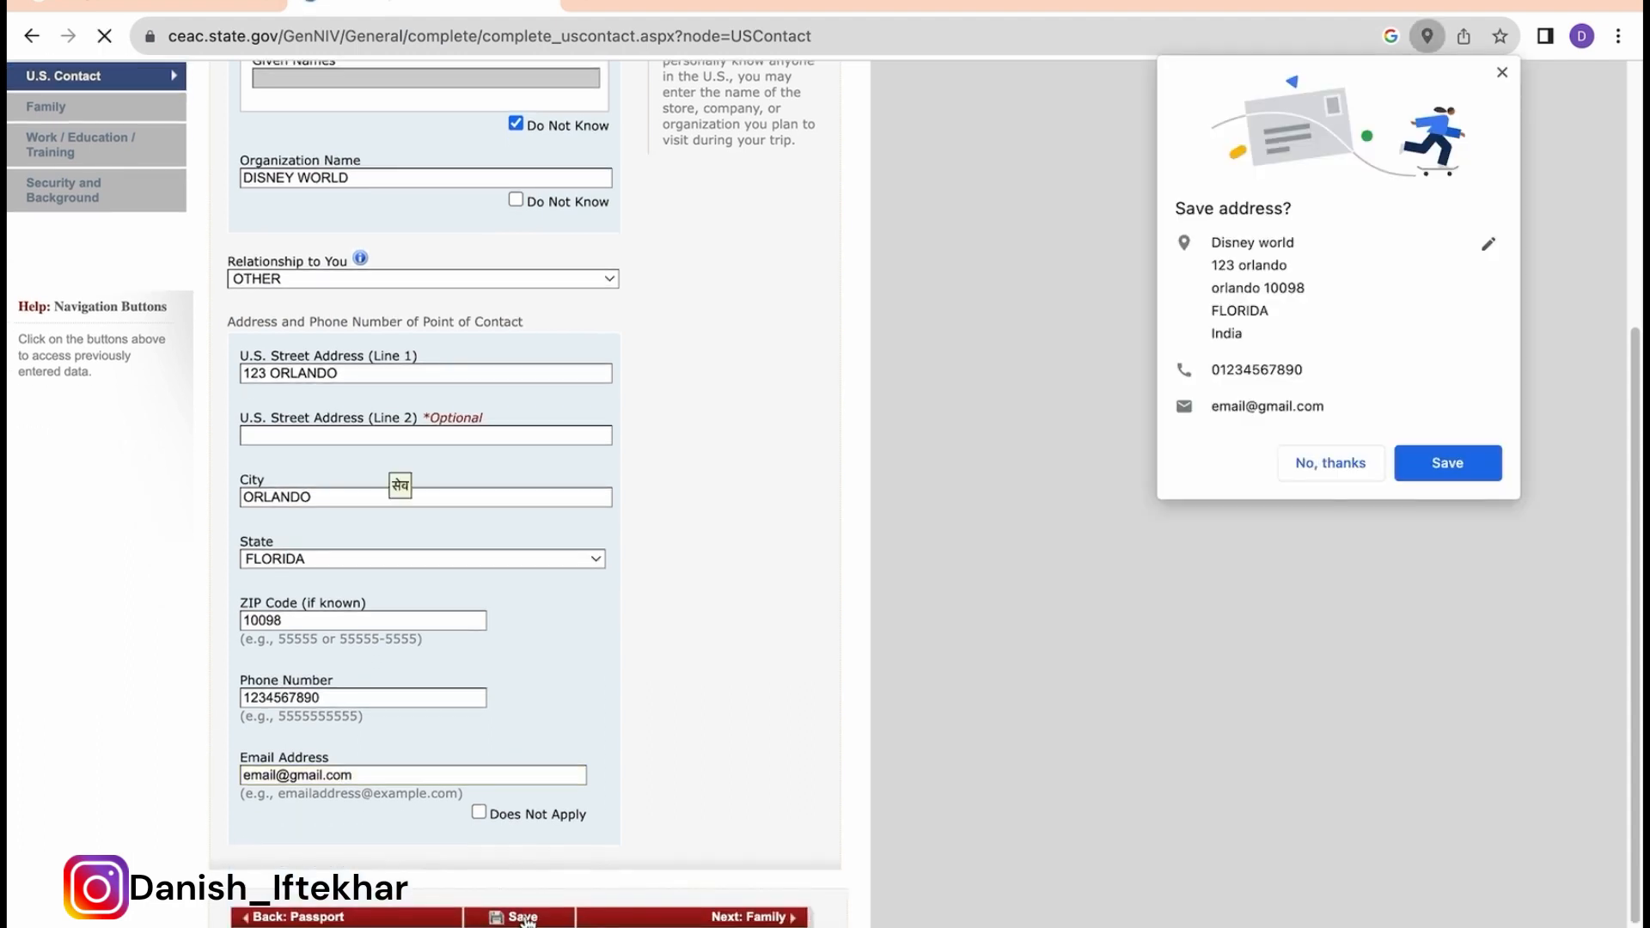
# Step: Dismiss Chrome's save-address prompt, continue the application, and go to the Family Relatives page
pyautogui.click(1503, 73)
pyautogui.click(451, 473)
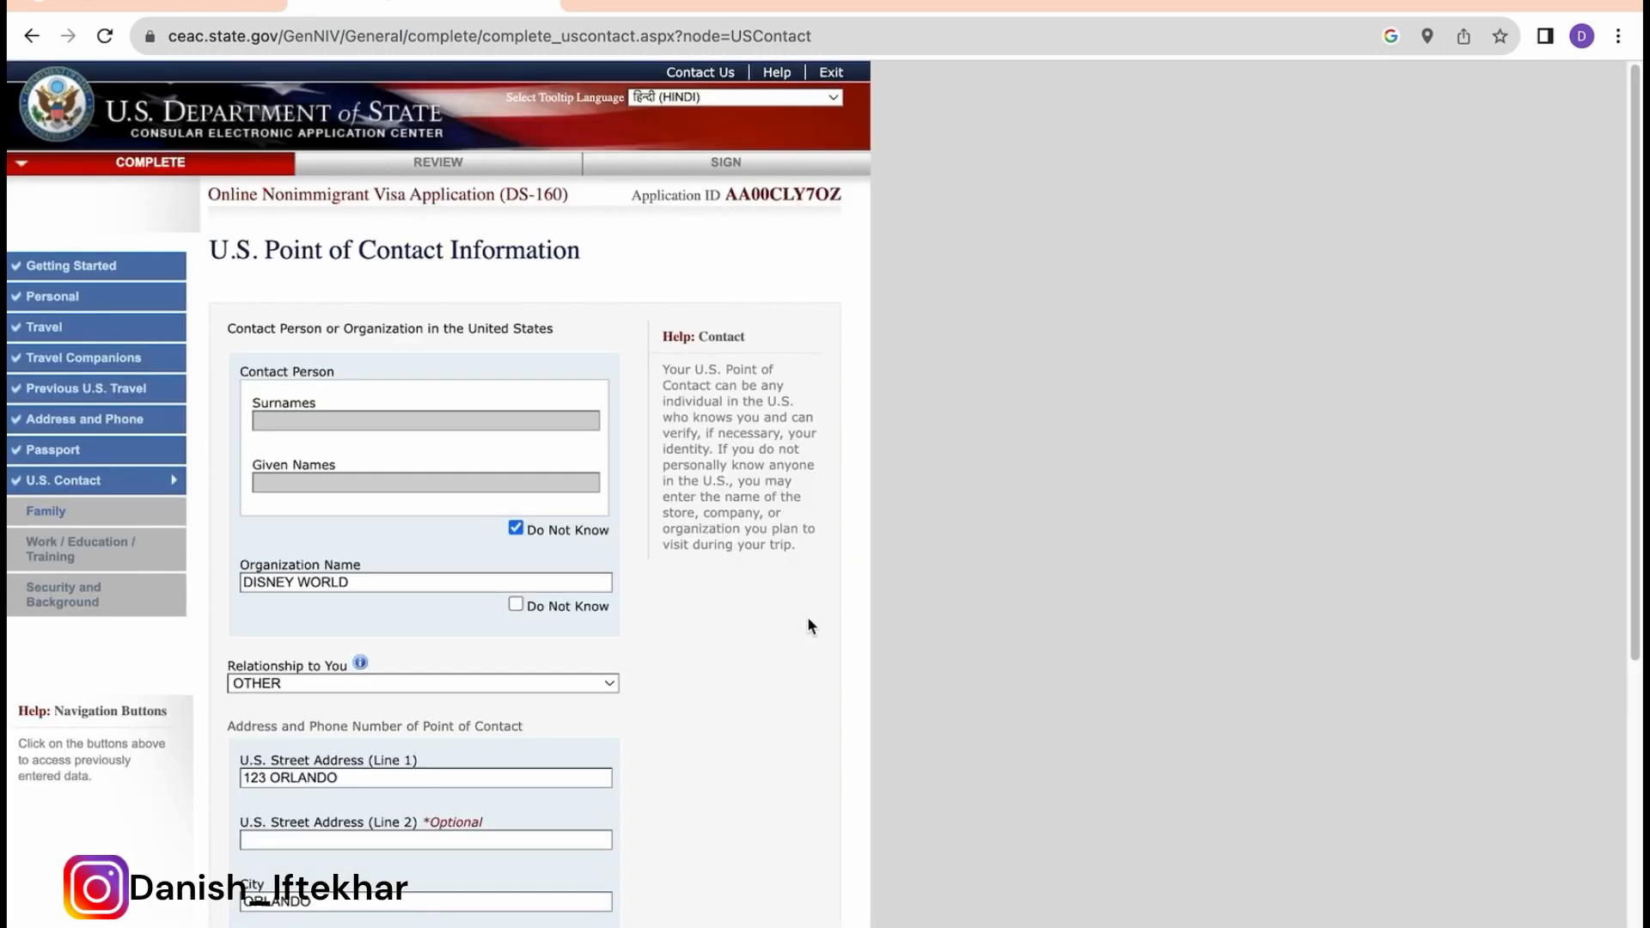
pyautogui.scroll(-6, 808, 618)
pyautogui.click(756, 823)
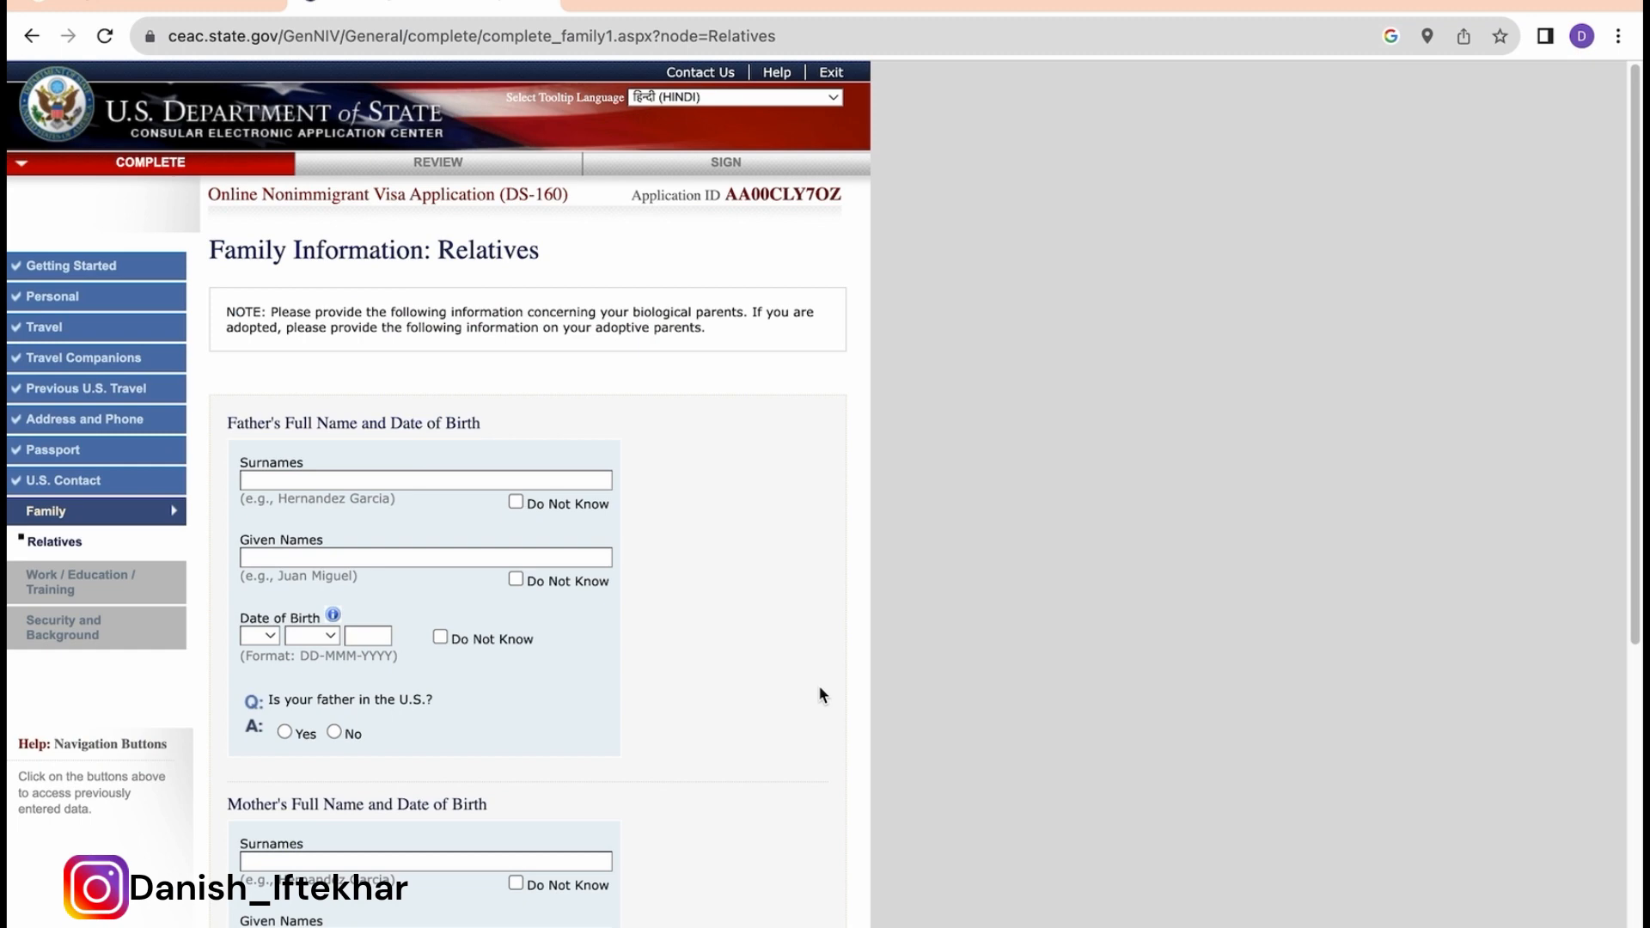
pyautogui.scroll(-1, 819, 687)
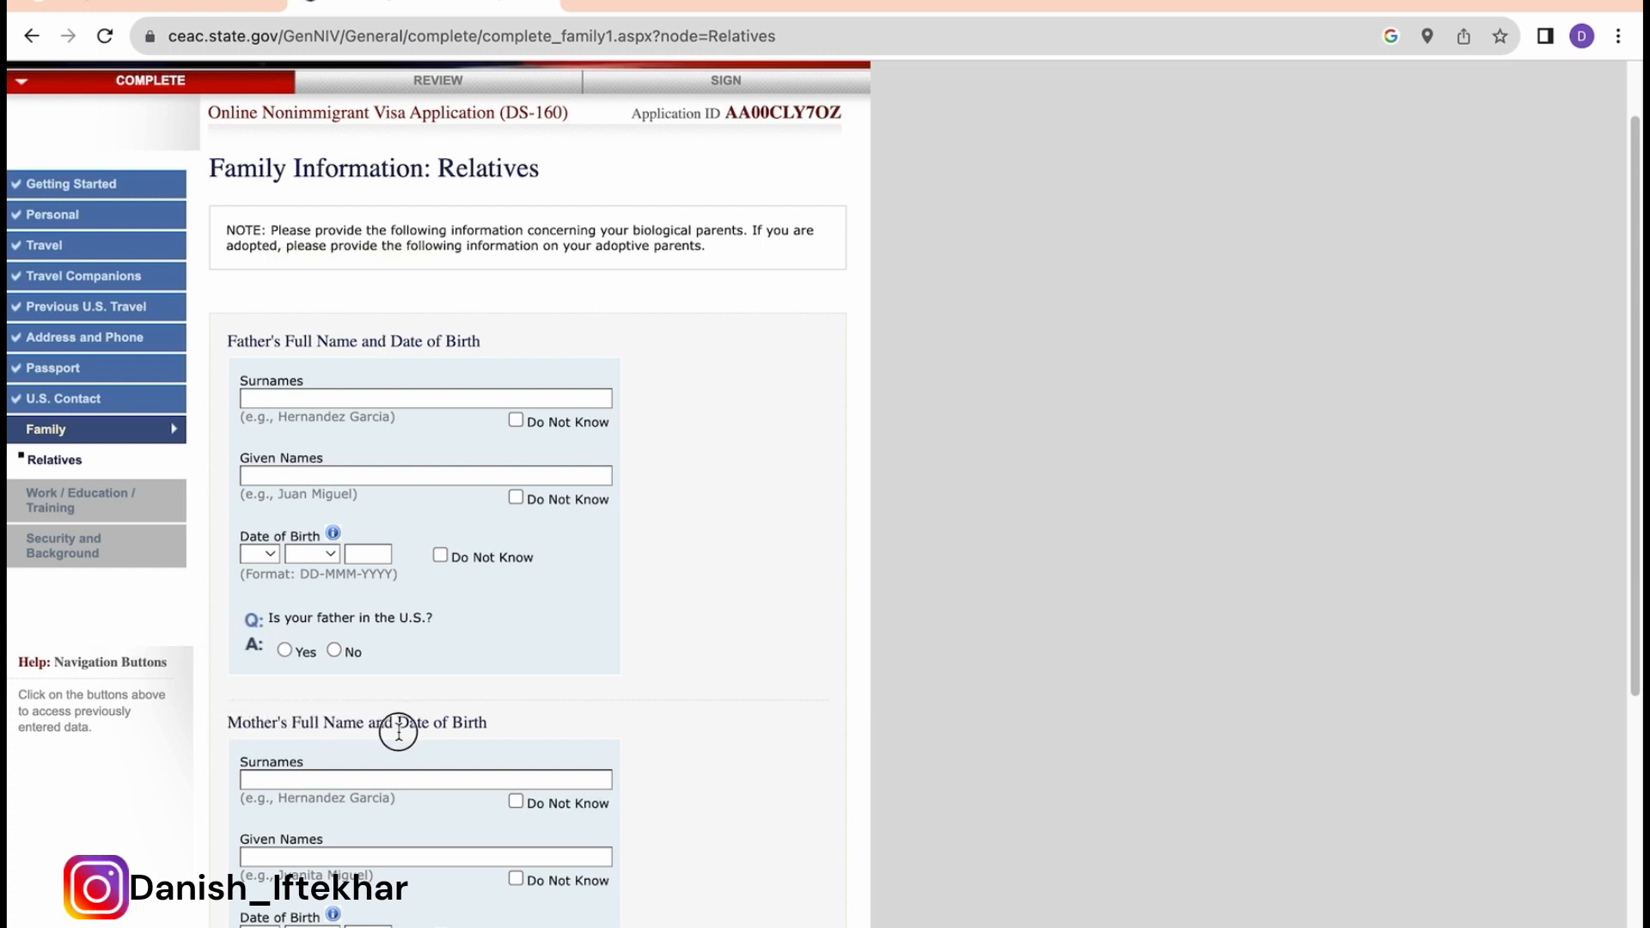
# Step: Enter the father's surname and given names, birth date 01 JAN 1979, and mark him not in the U.S
pyautogui.click(357, 396)
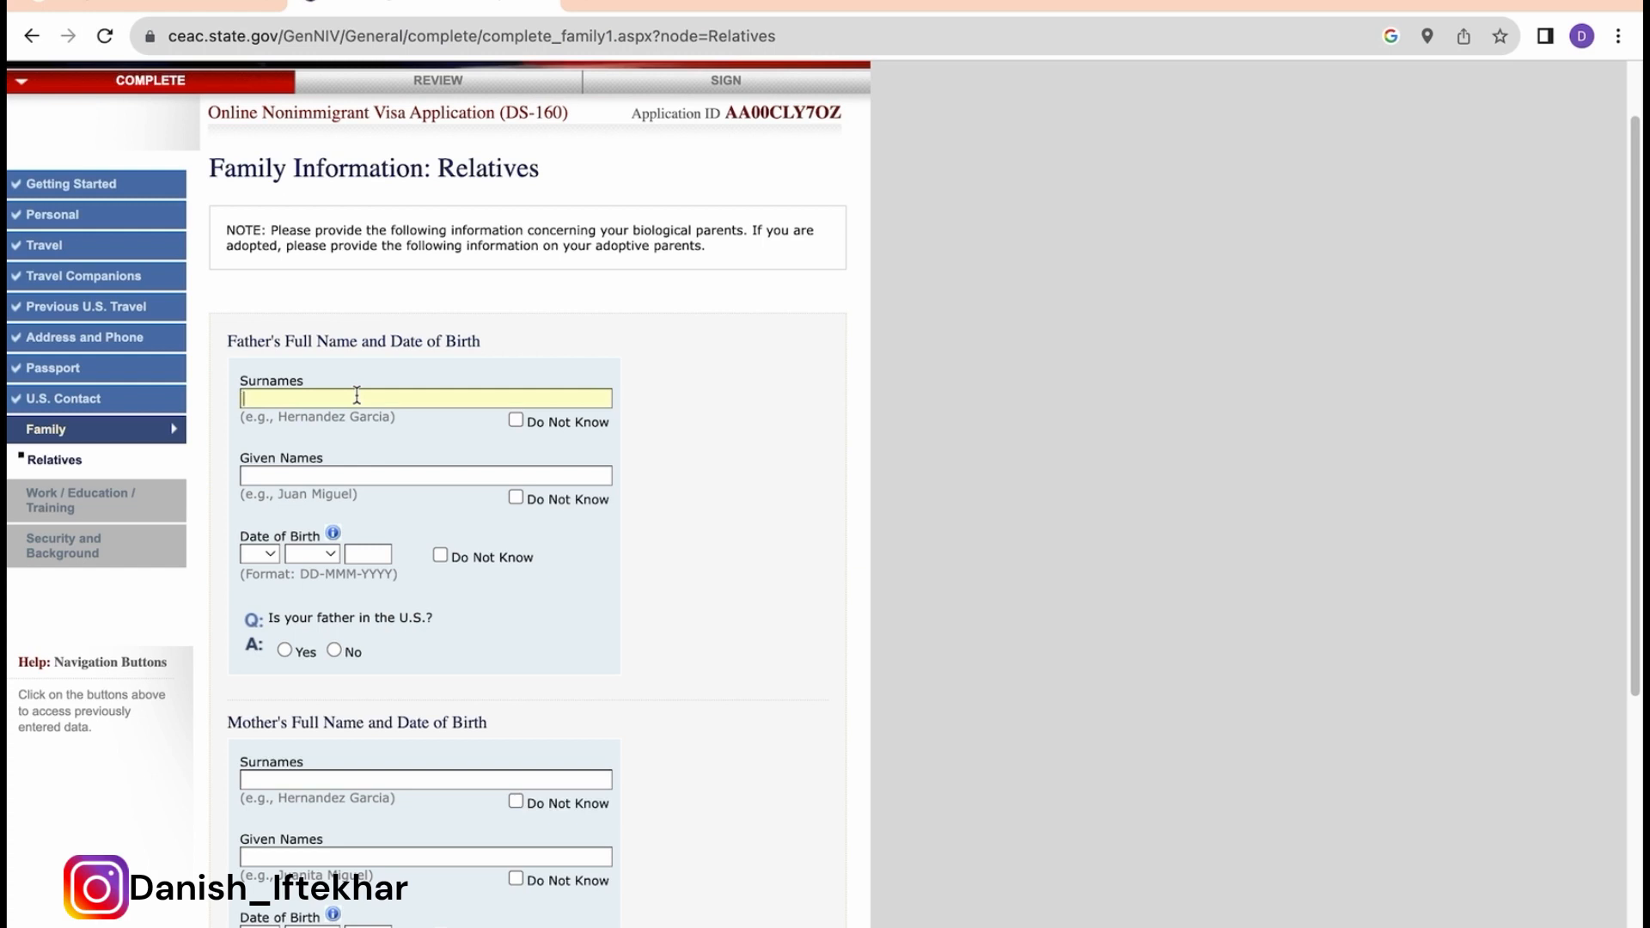
pyautogui.write('KHAN')
pyautogui.click(282, 474)
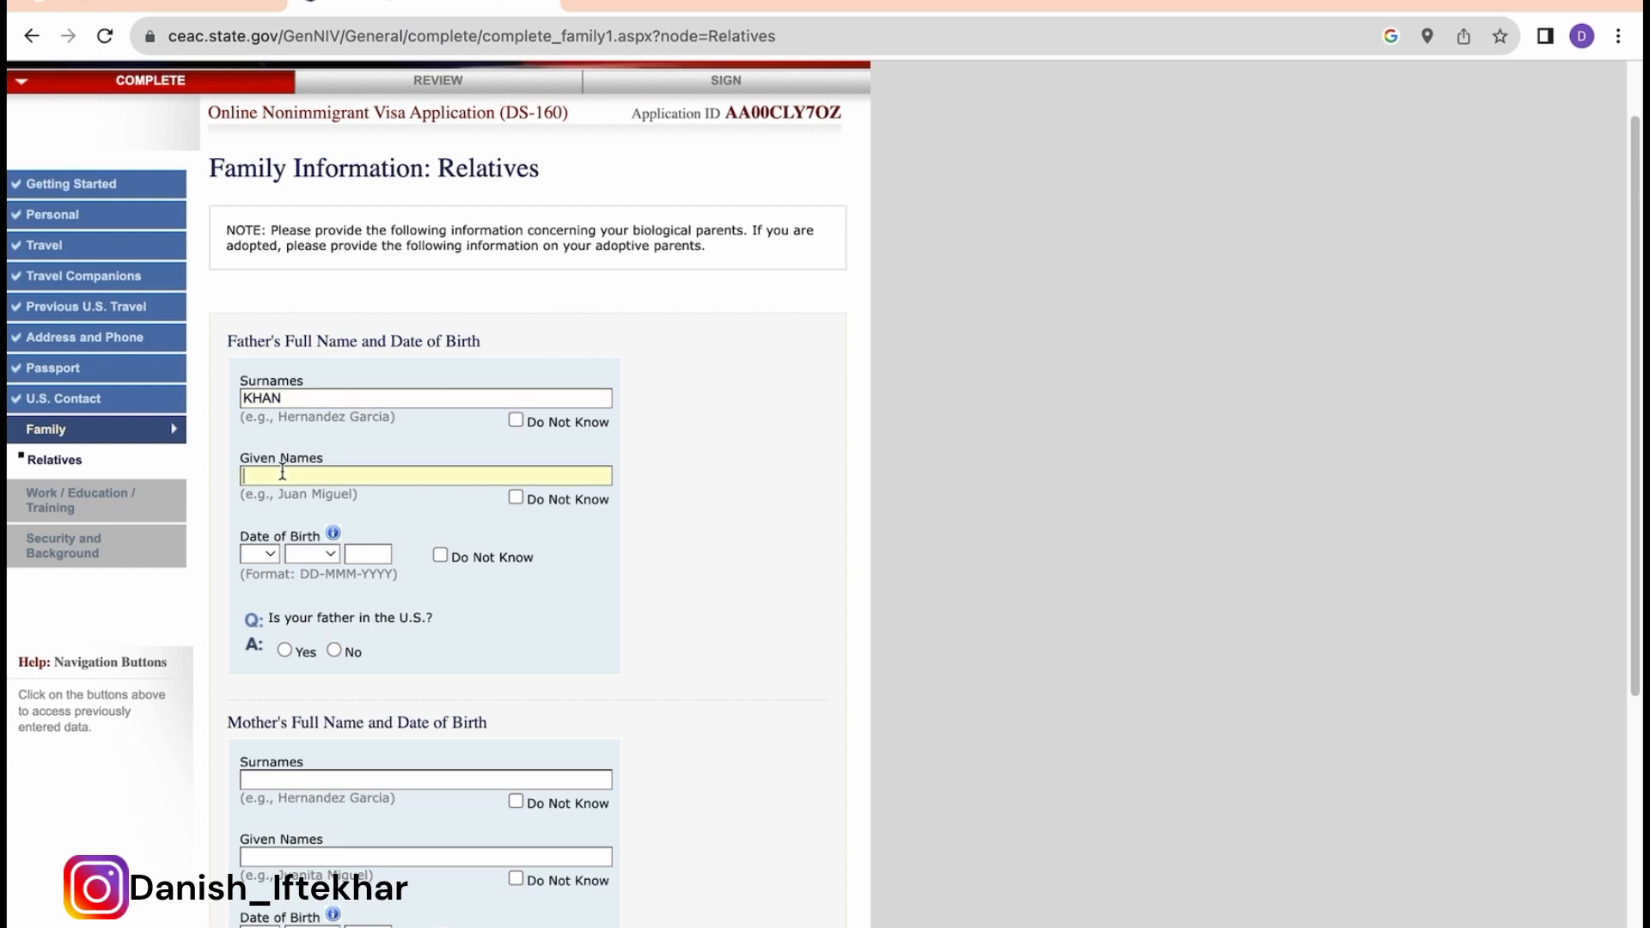
pyautogui.click(259, 554)
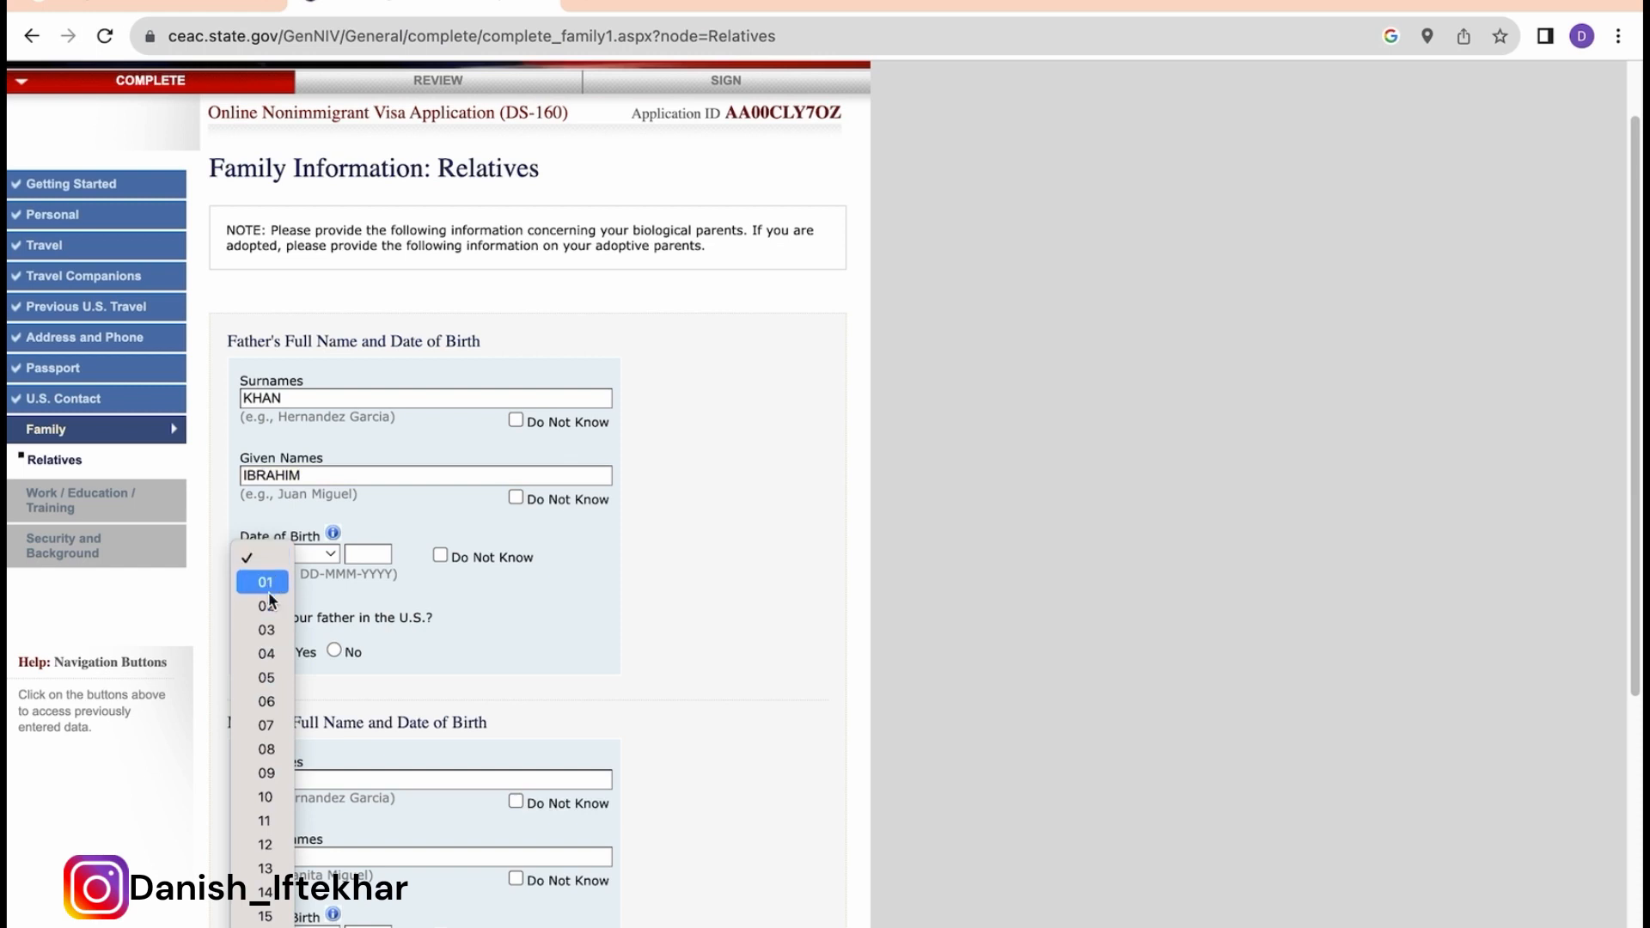
pyautogui.click(266, 581)
pyautogui.click(328, 552)
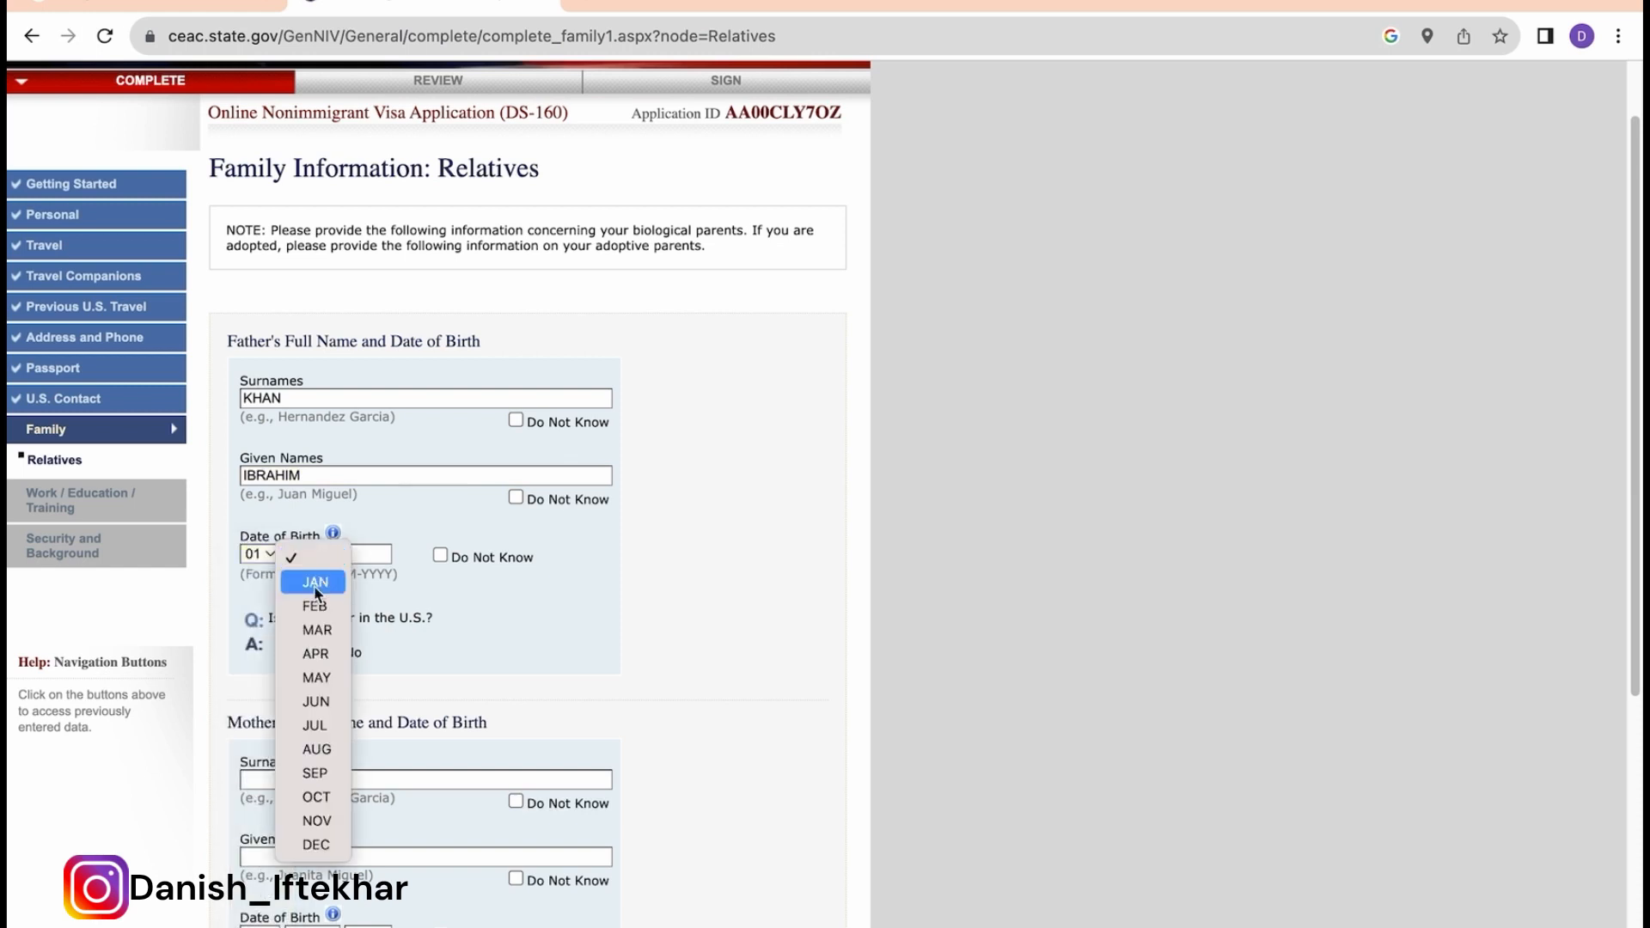
pyautogui.click(313, 582)
pyautogui.click(375, 555)
pyautogui.write('1979')
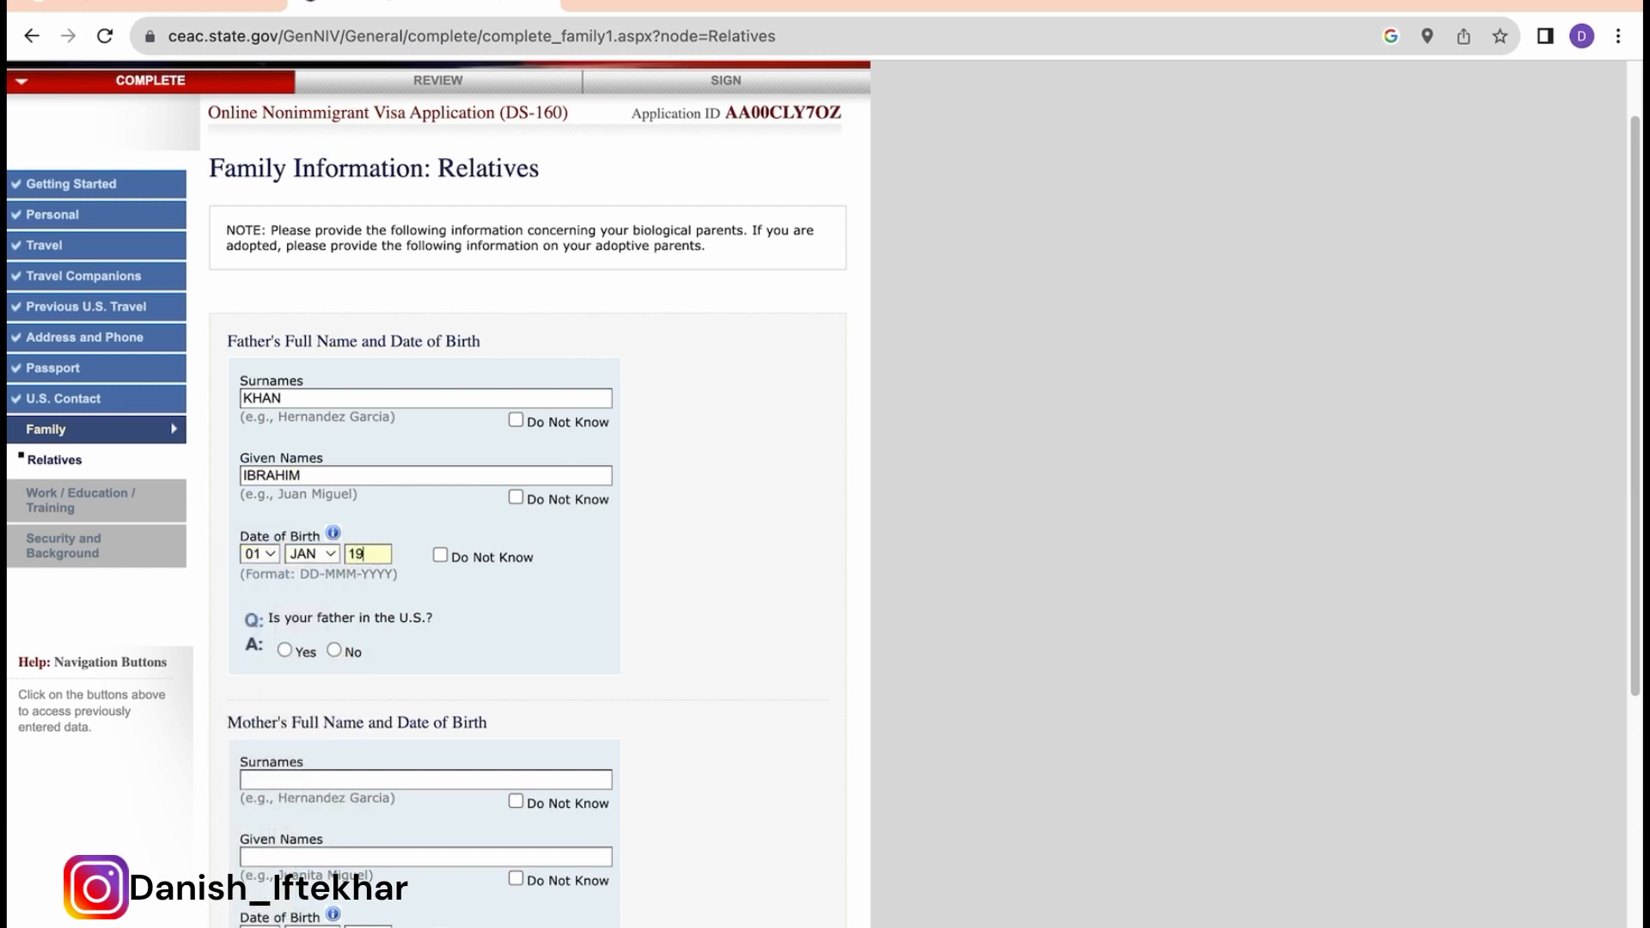
pyautogui.click(336, 651)
# Step: Enter the mother's surname and given names, birth date 01 JAN 1971, and mark her not in the U.S
pyautogui.scroll(-3, 337, 651)
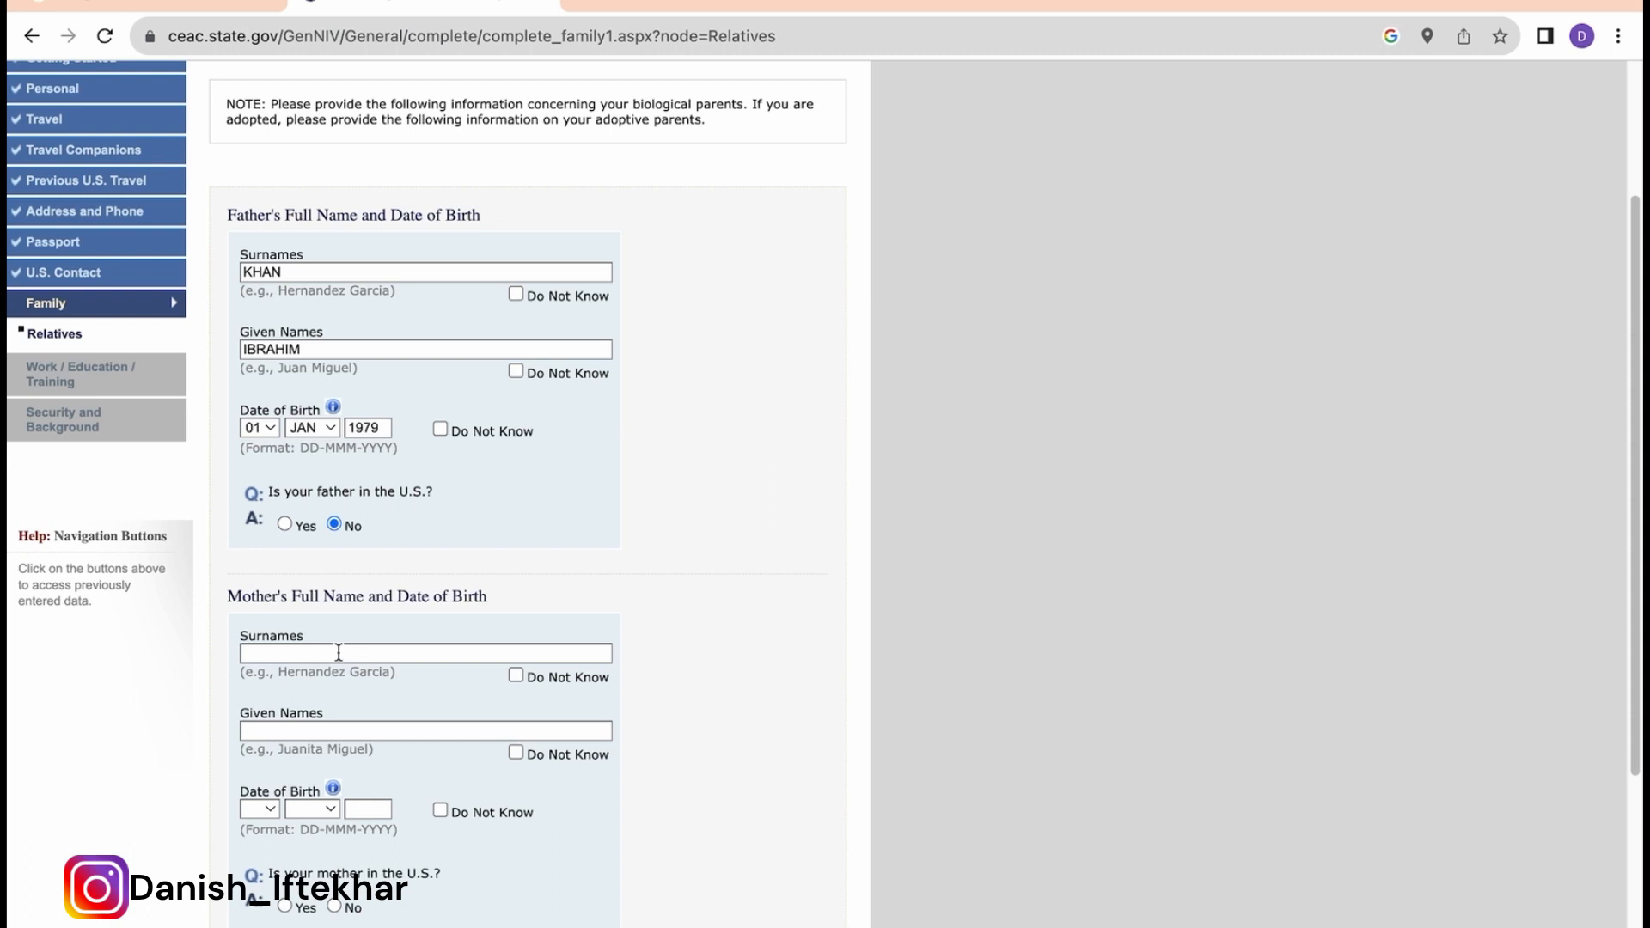
pyautogui.write('KHAN')
pyautogui.click(302, 728)
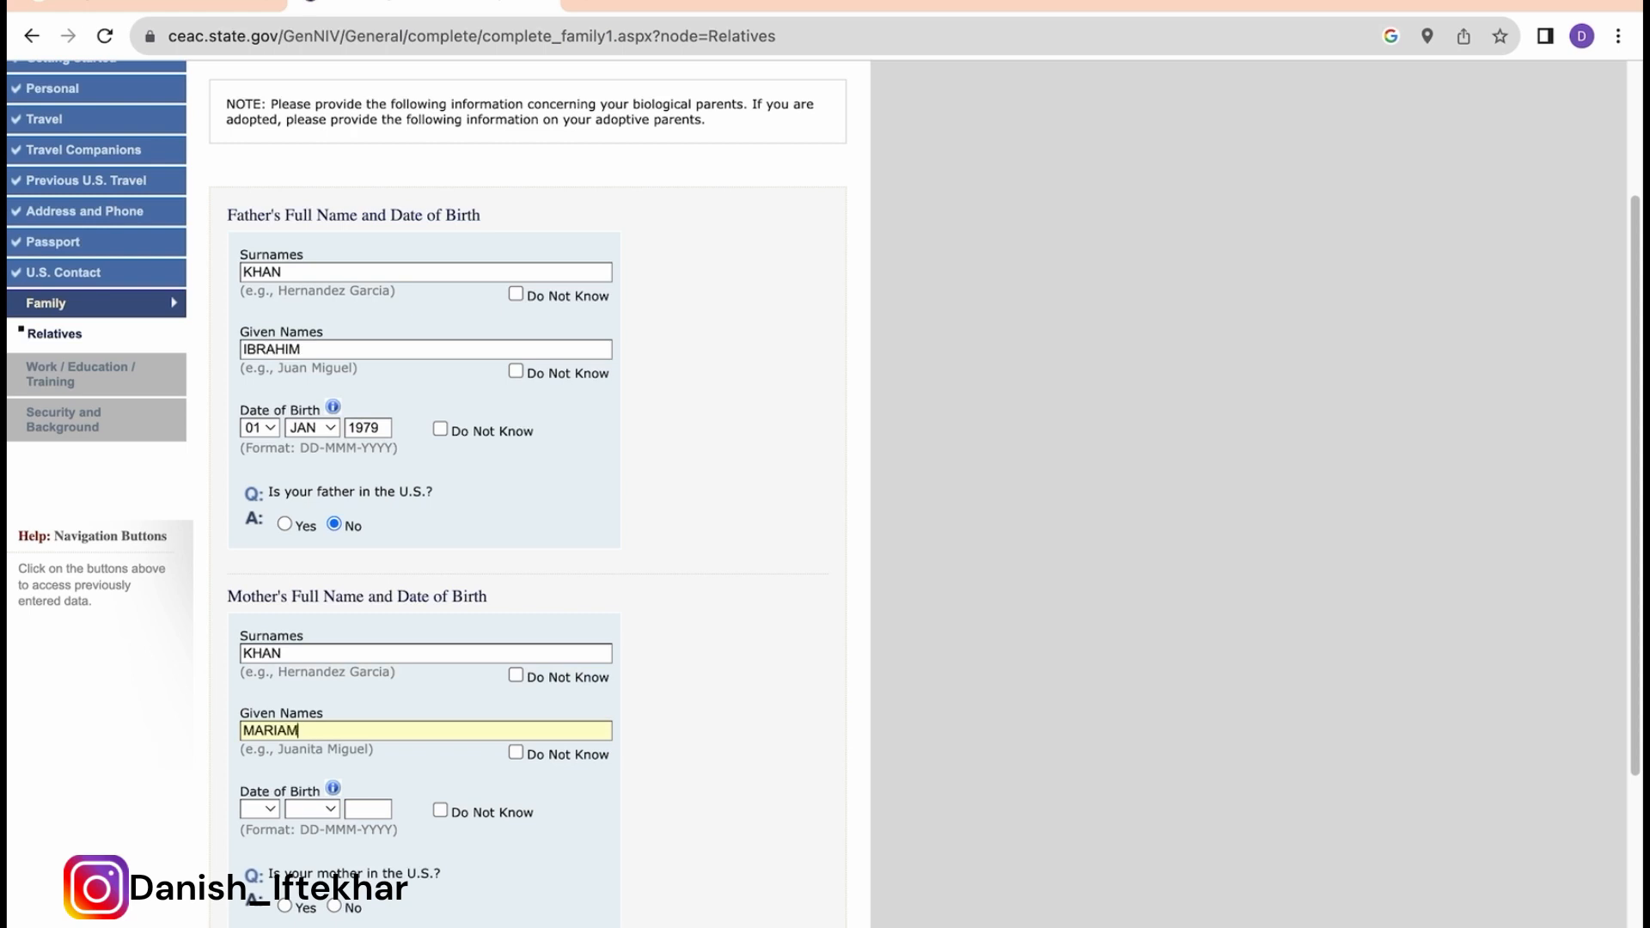
pyautogui.click(266, 811)
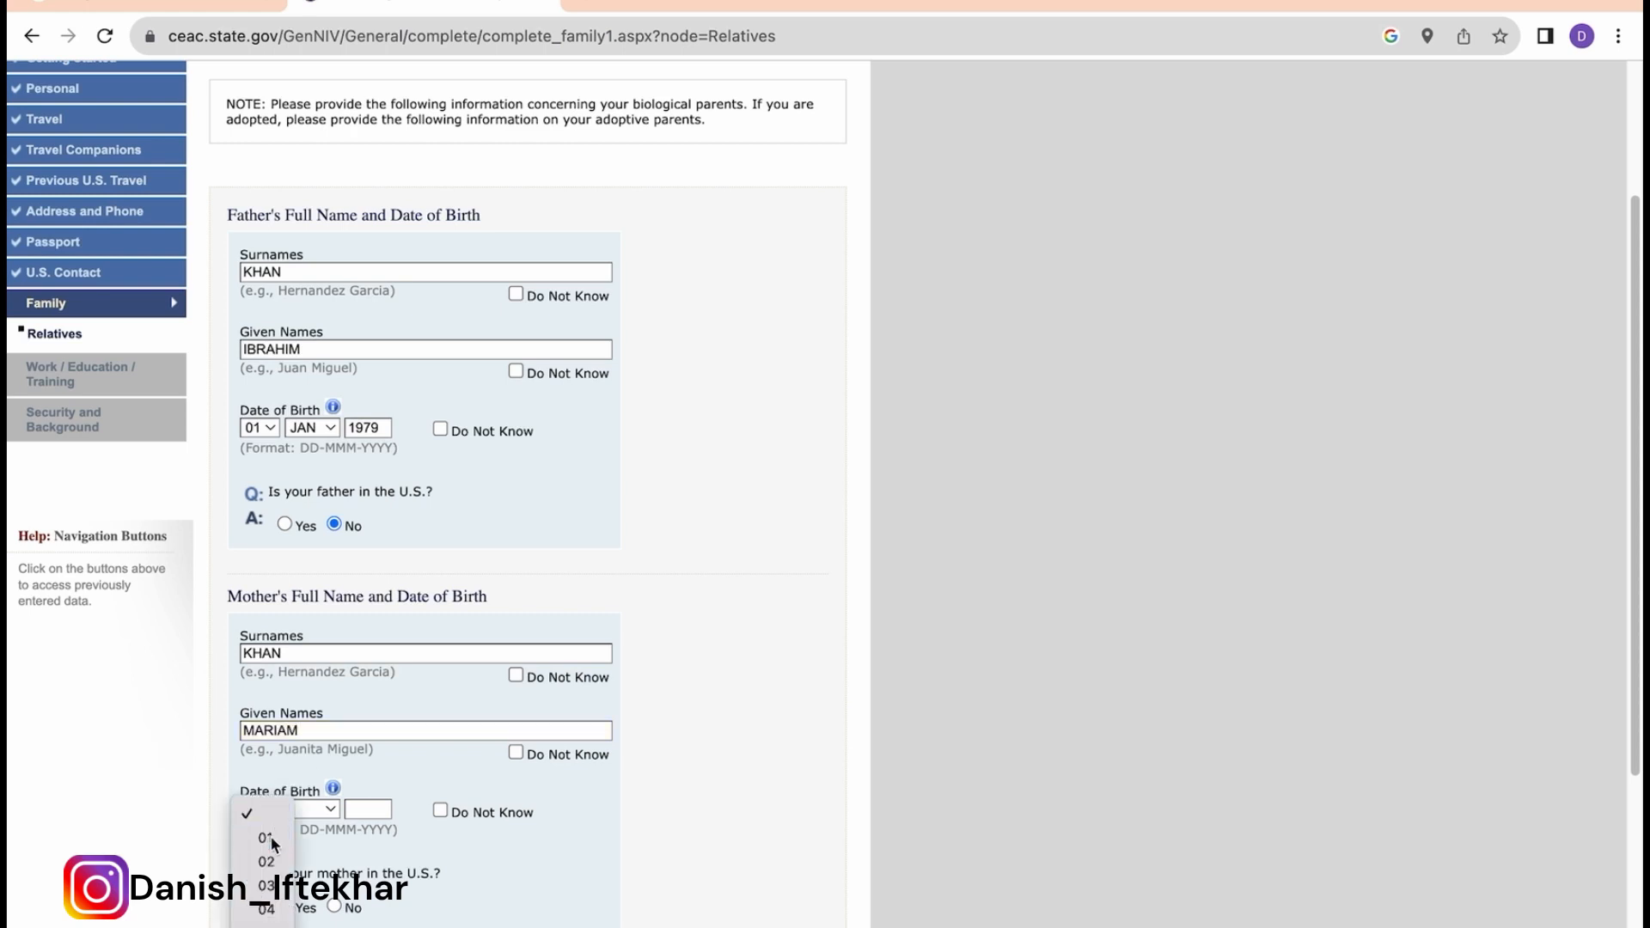
pyautogui.click(270, 837)
pyautogui.click(324, 812)
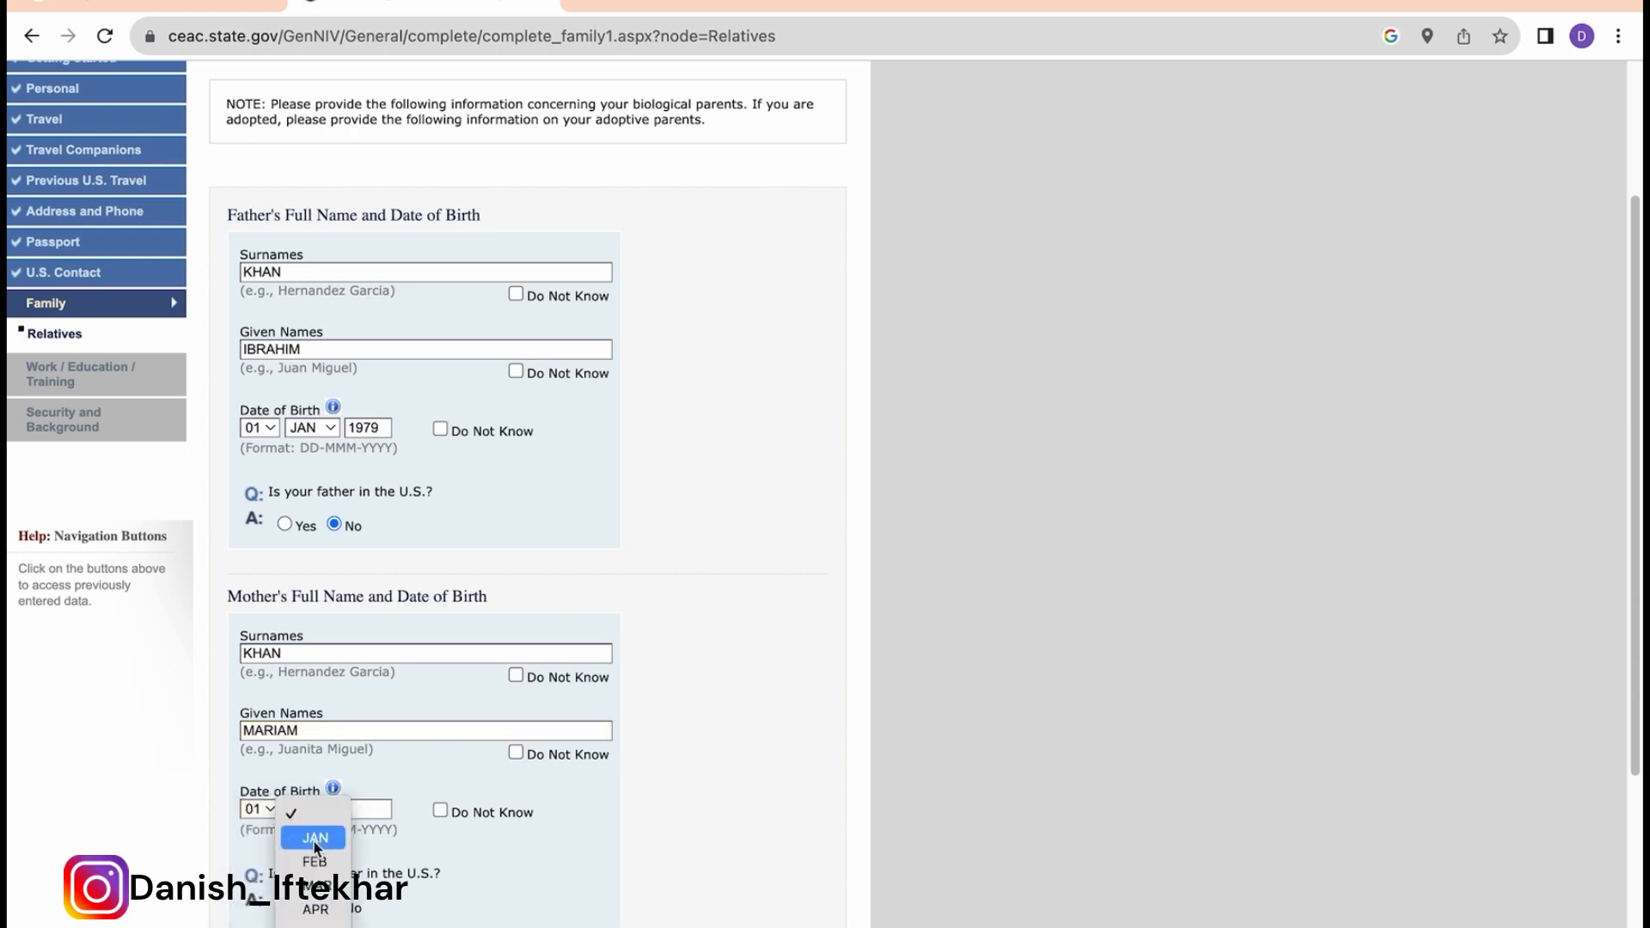
pyautogui.click(319, 834)
pyautogui.write('1971')
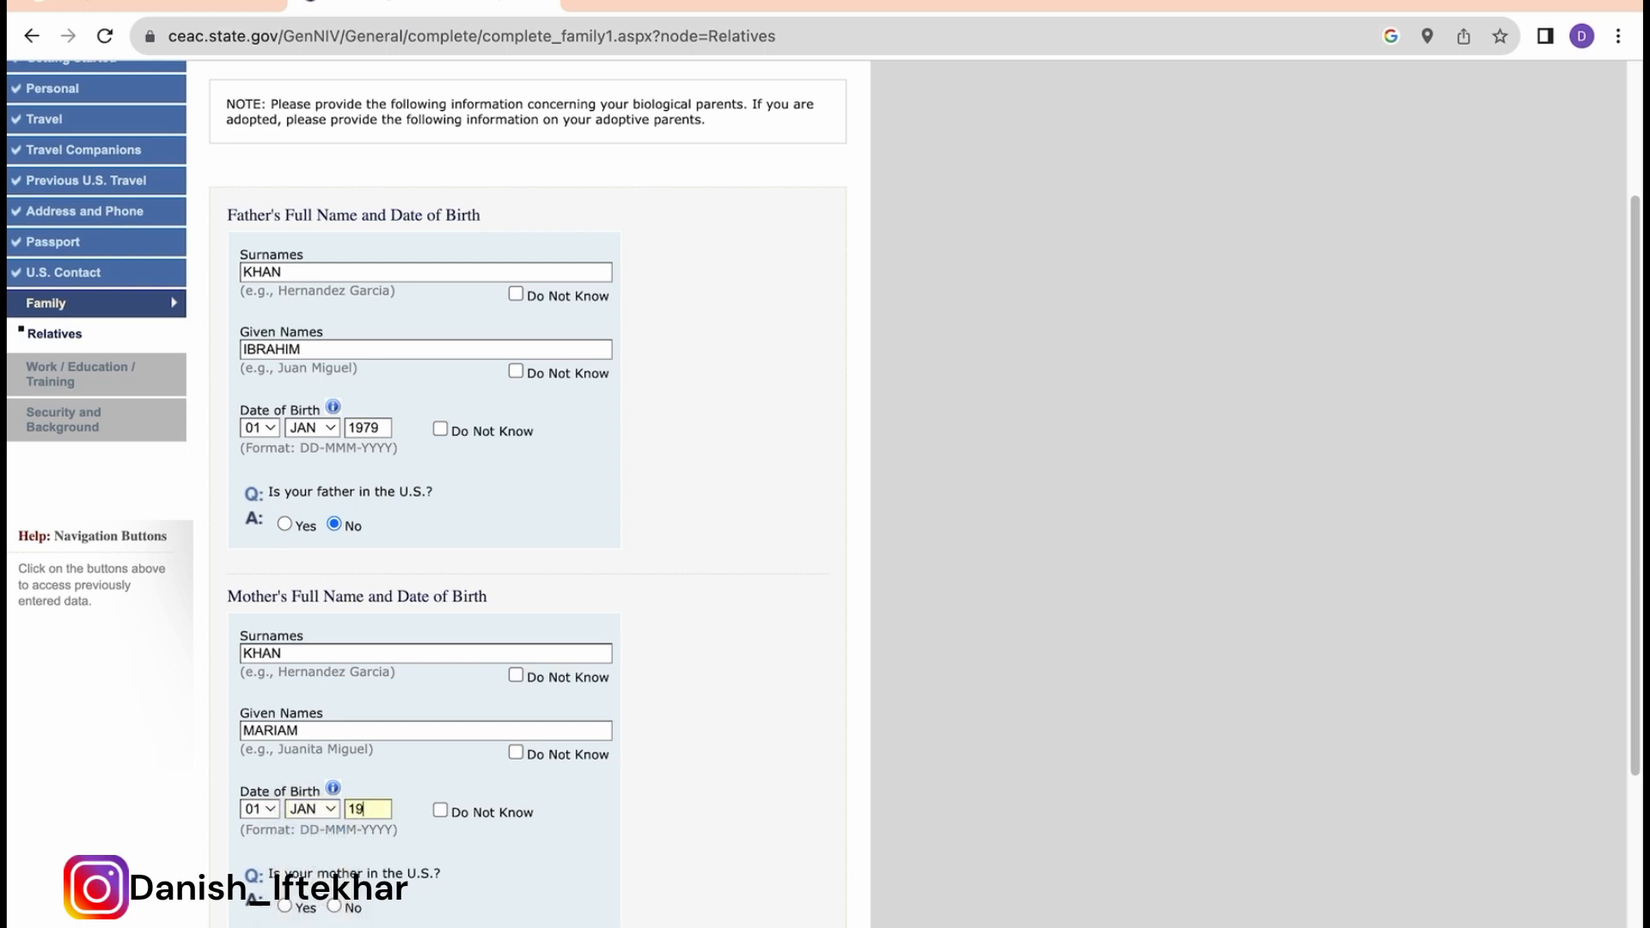
pyautogui.click(334, 907)
pyautogui.scroll(-3, 335, 909)
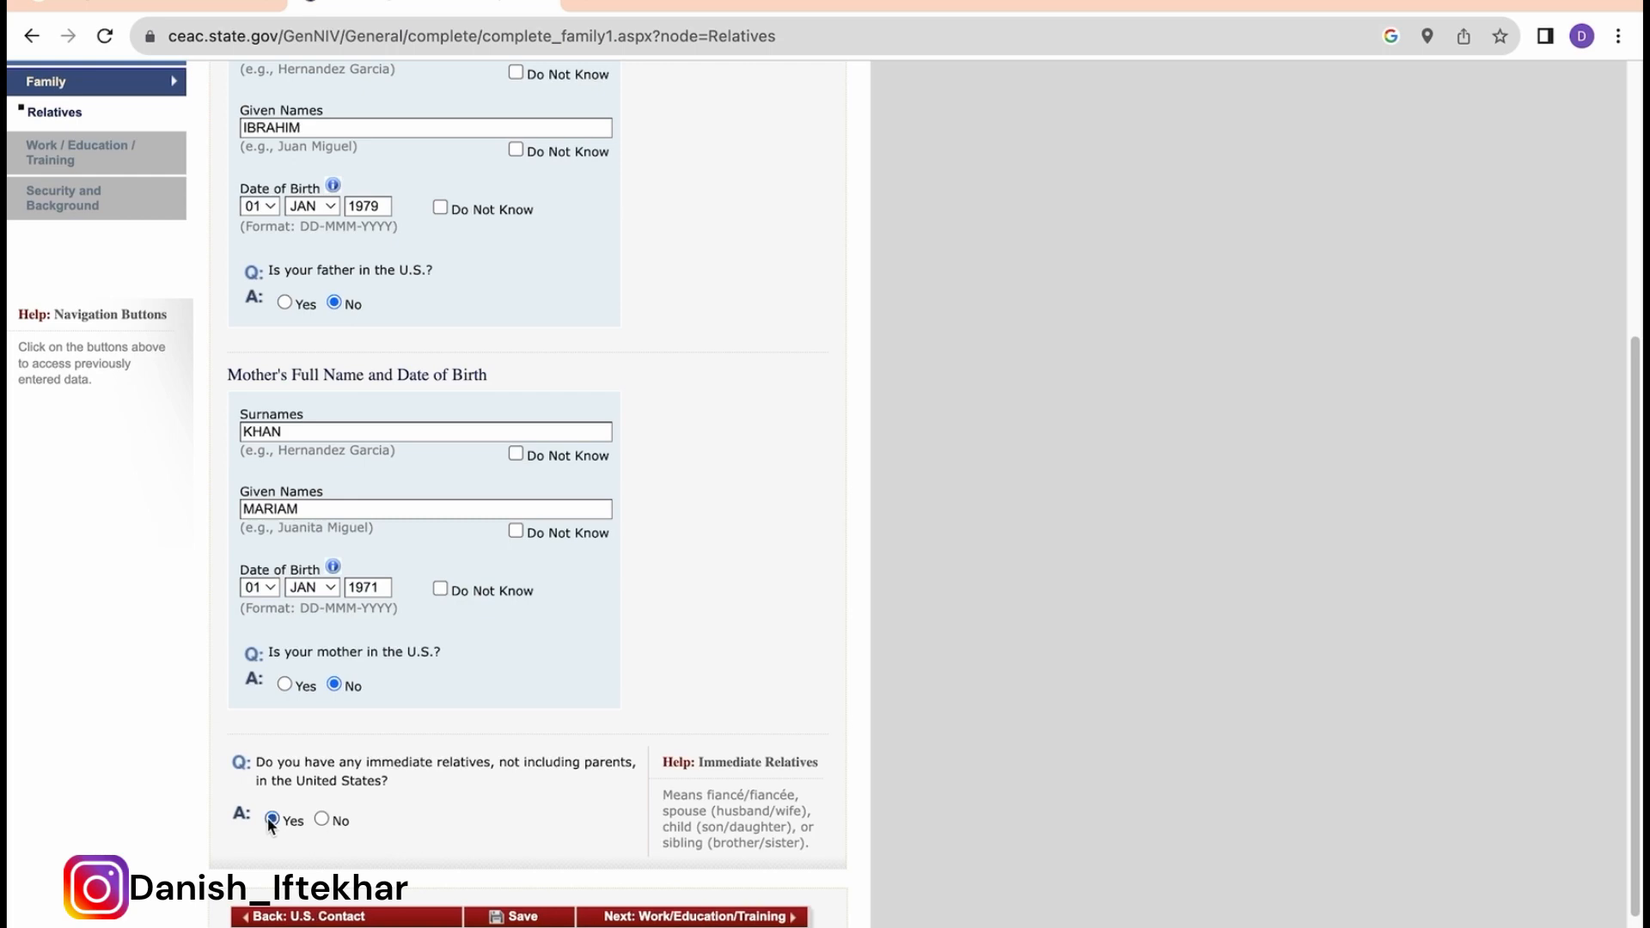
# Step: Answer No to both immediate and other relatives in the U.S., then save the Relatives page
pyautogui.scroll(-4, 395, 812)
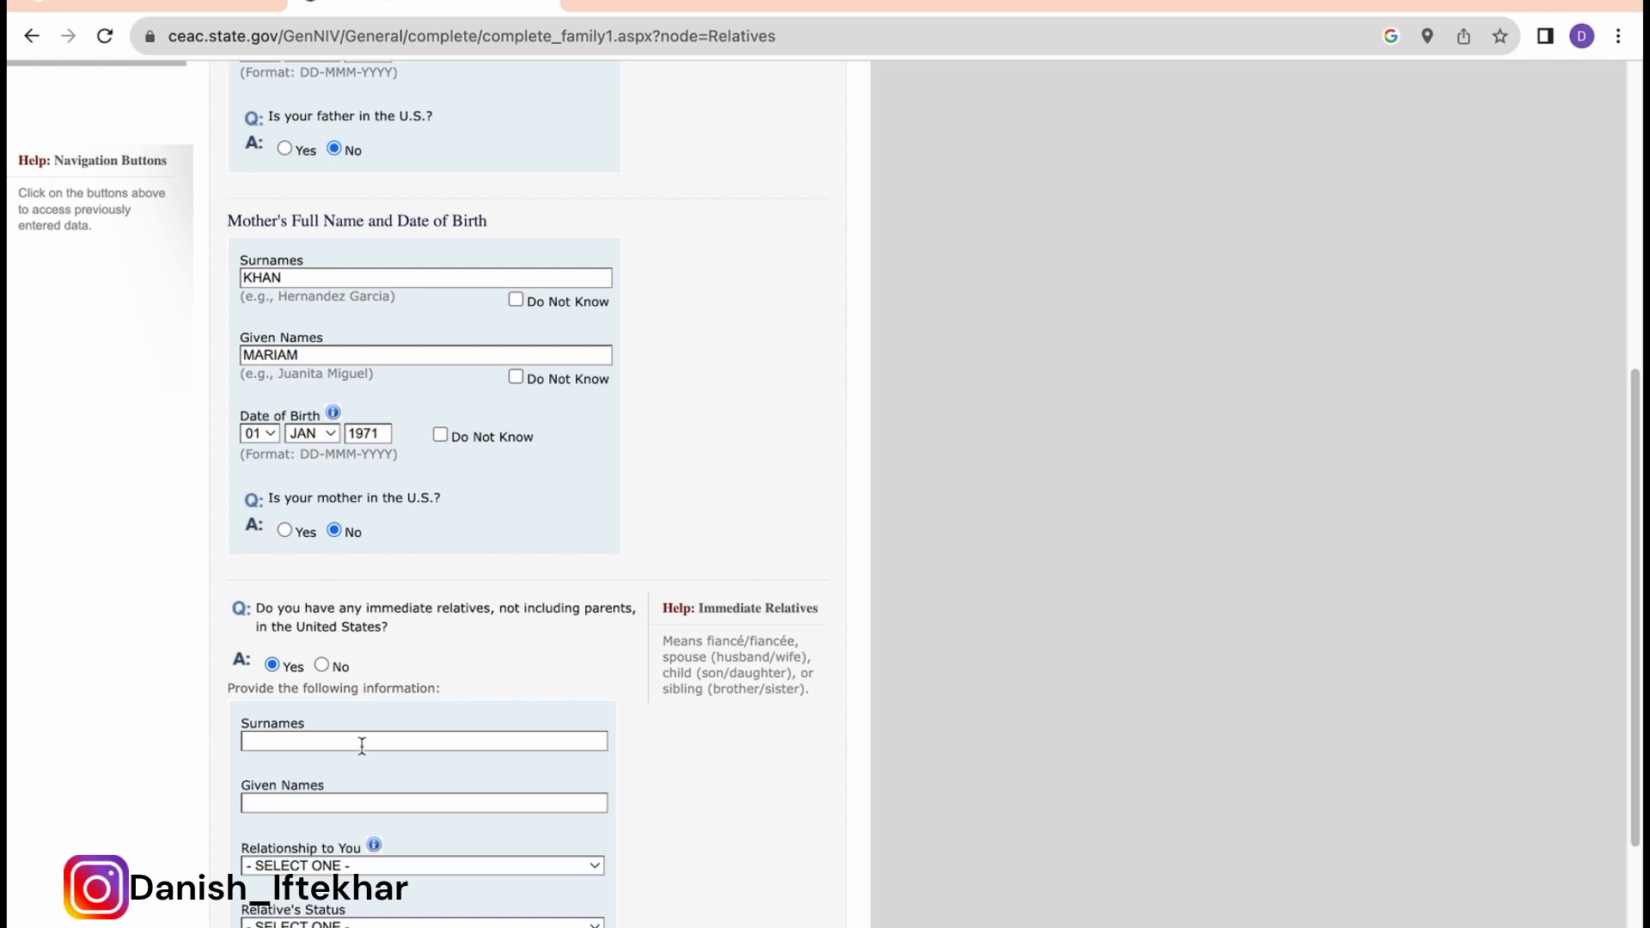
pyautogui.scroll(-2, 430, 860)
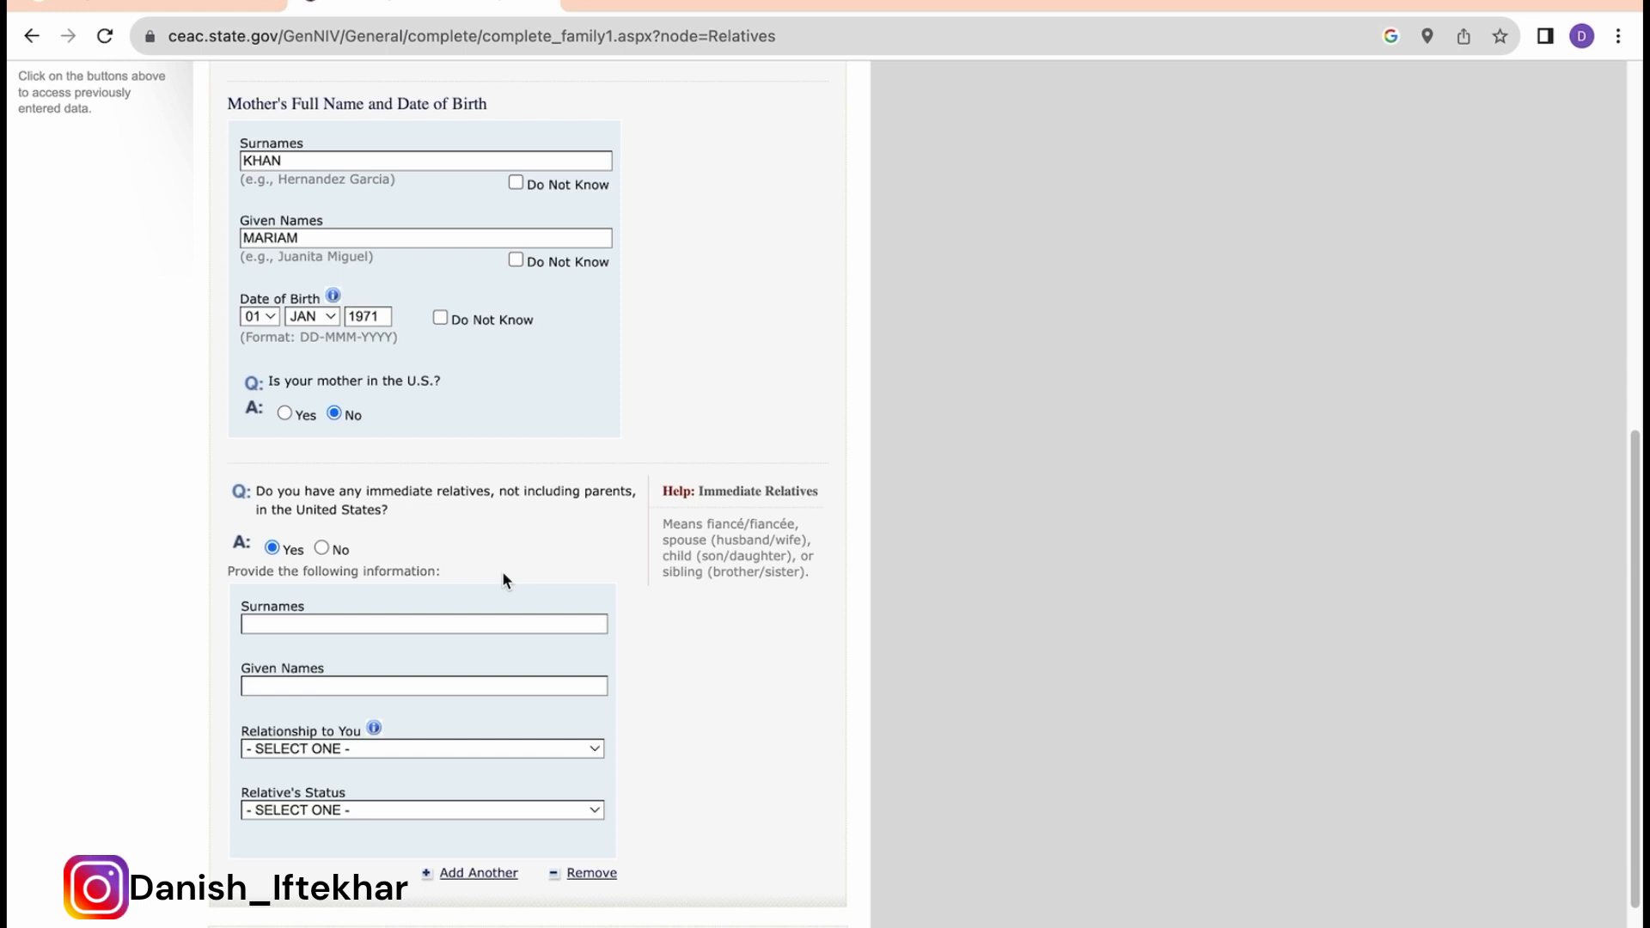
pyautogui.click(322, 549)
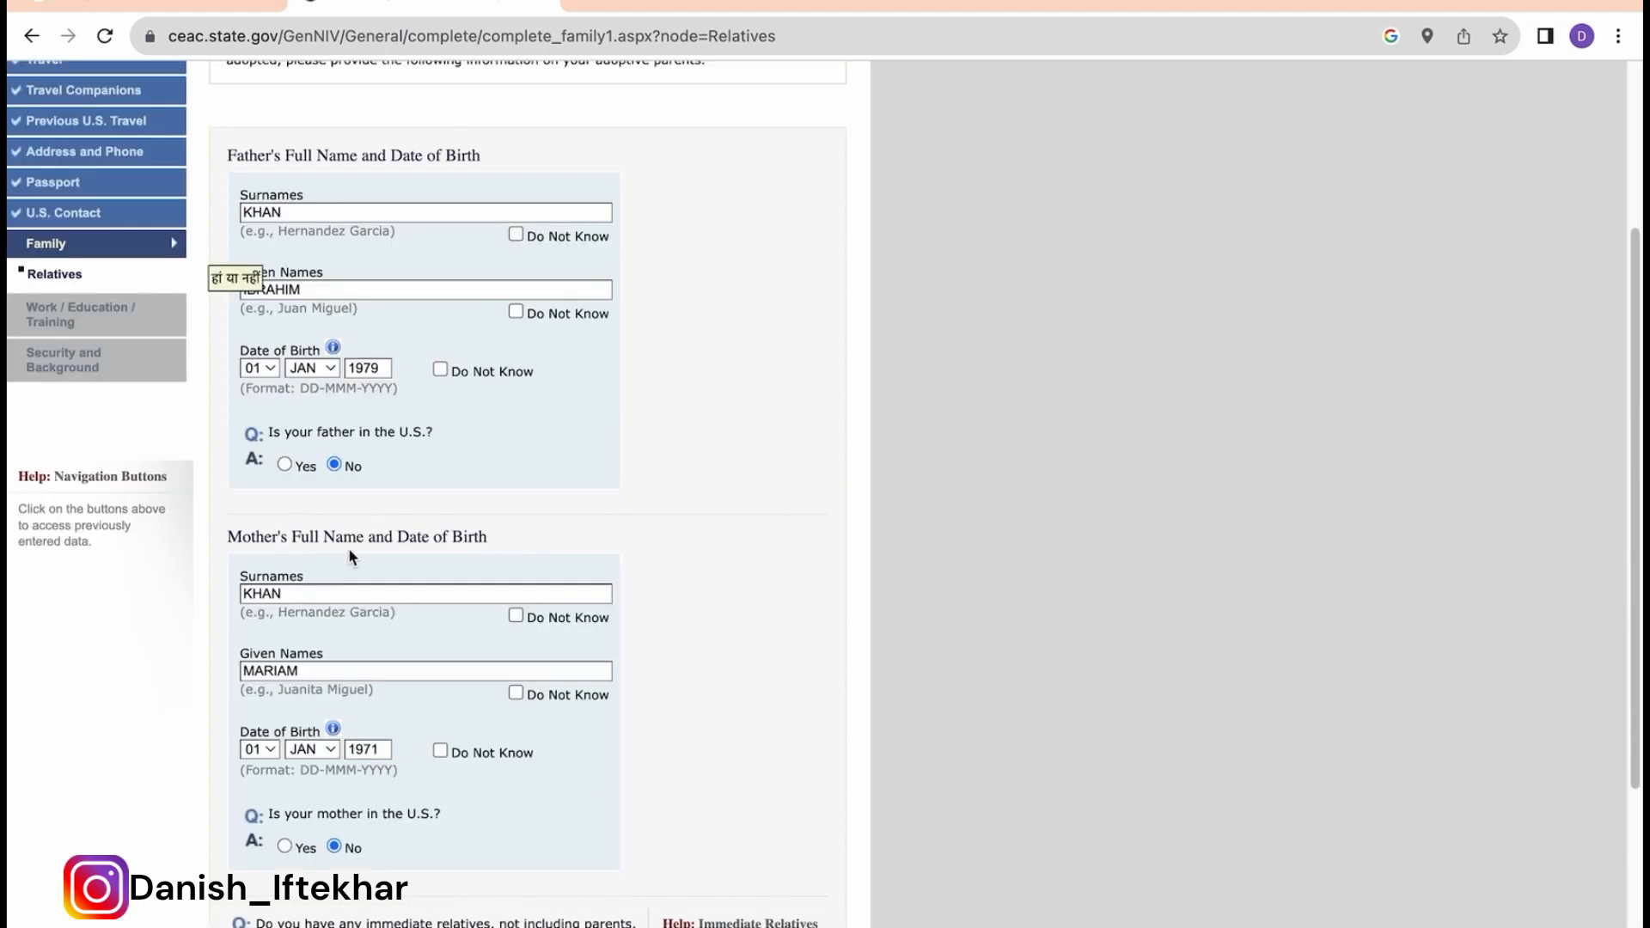
pyautogui.scroll(-1, 532, 672)
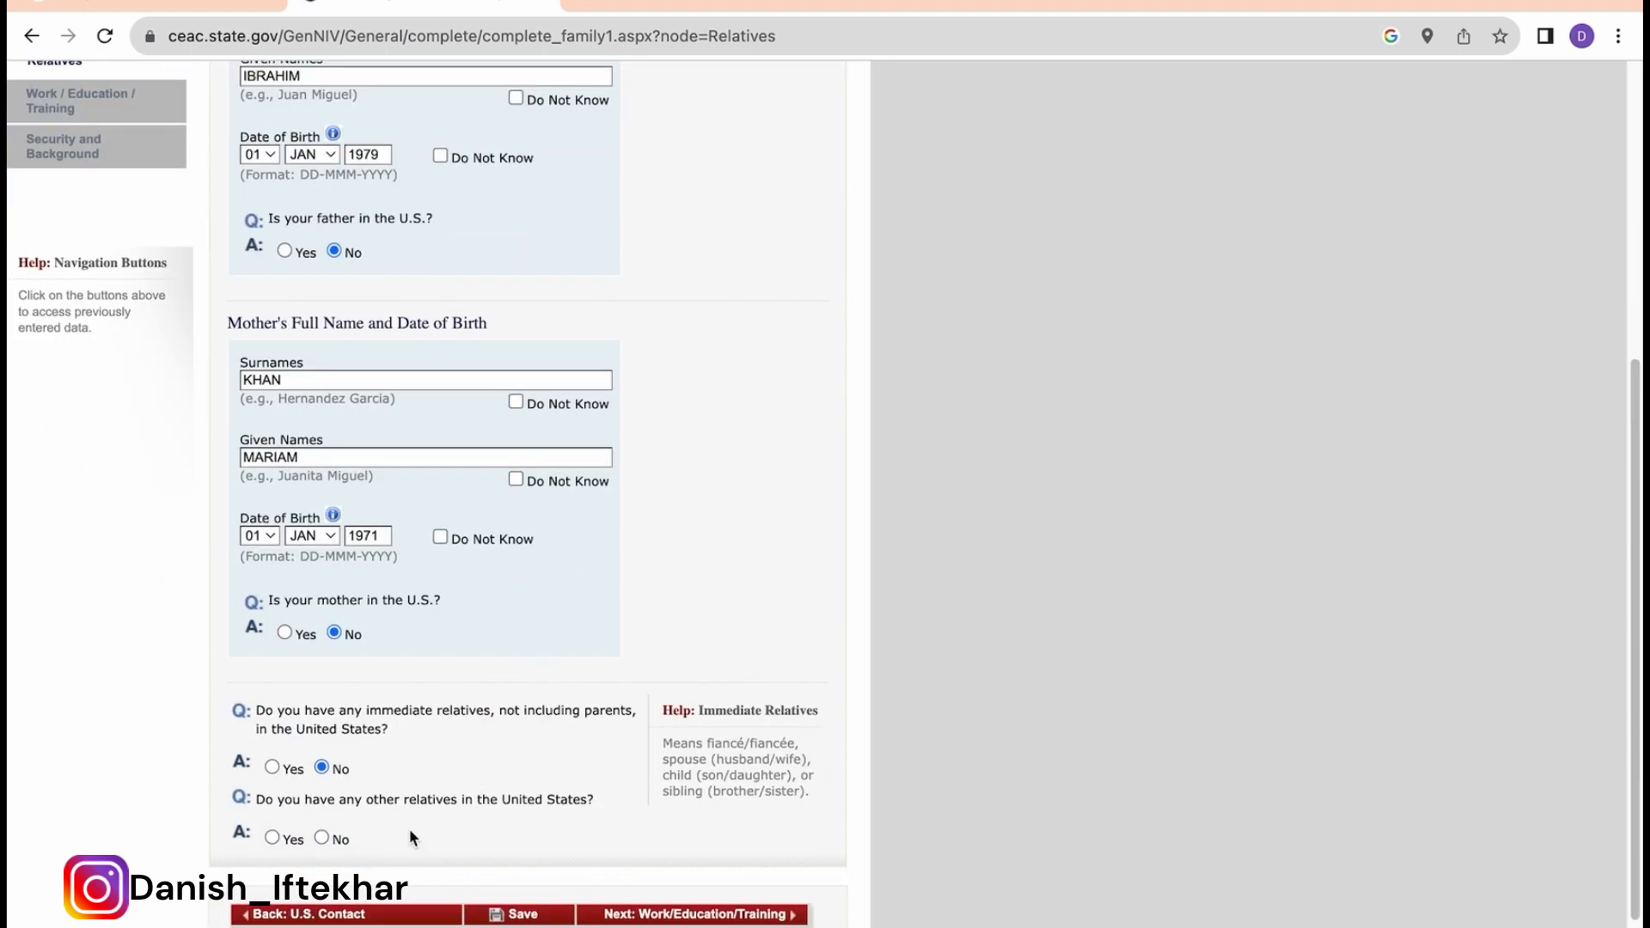
pyautogui.scroll(-1, 409, 828)
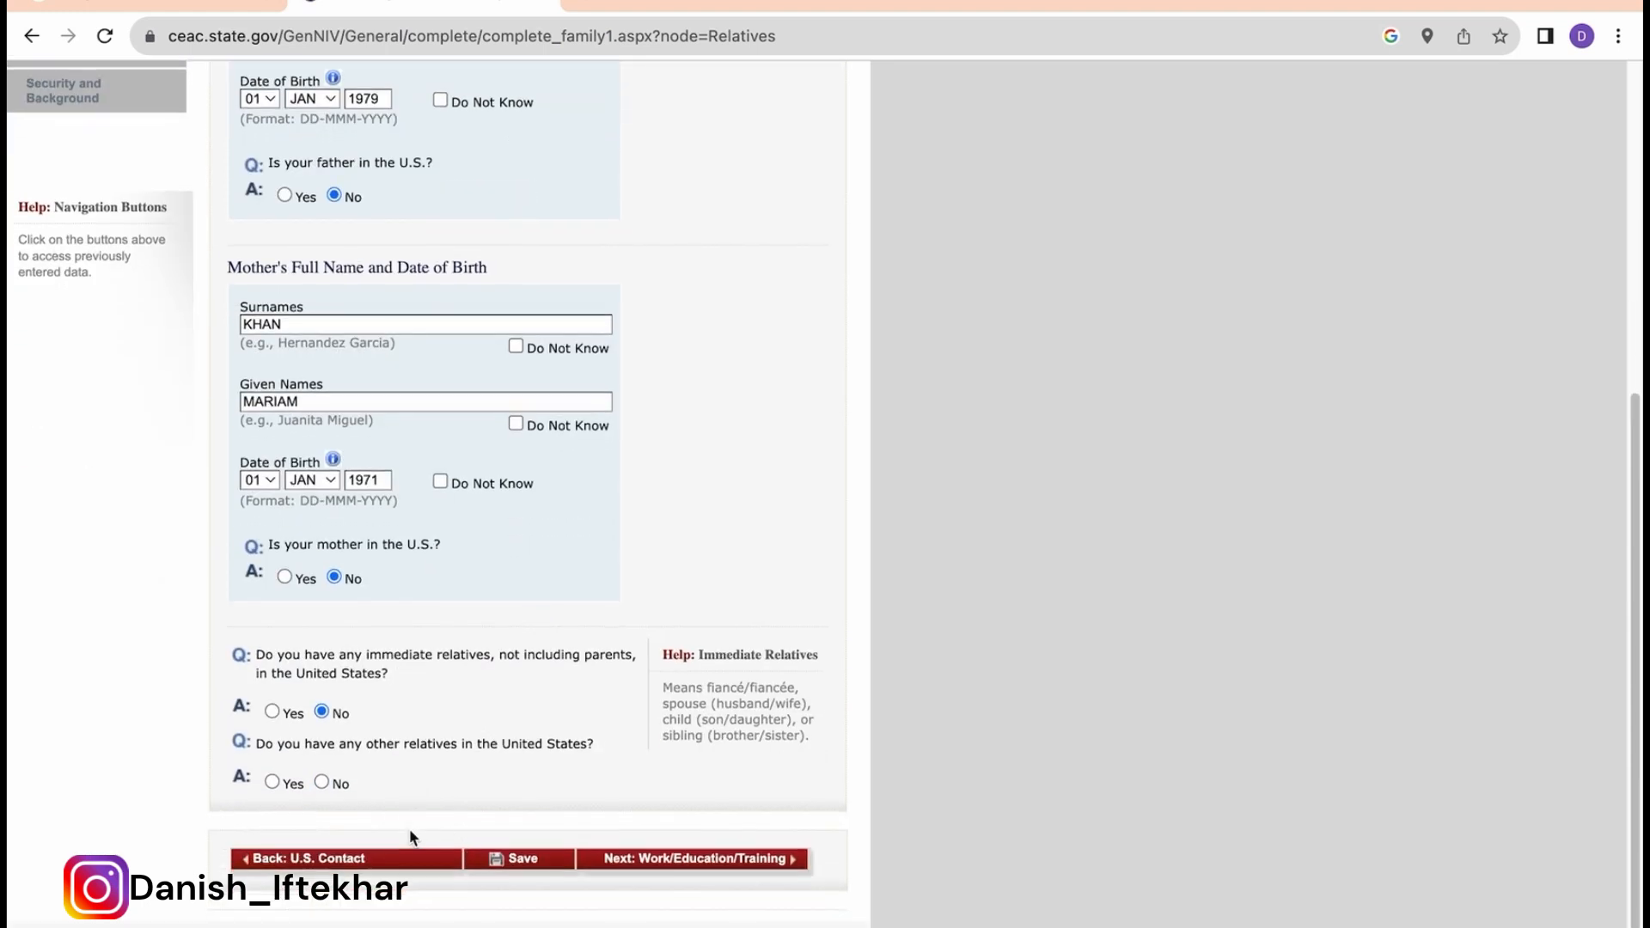
pyautogui.click(322, 782)
pyautogui.scroll(-2, 503, 792)
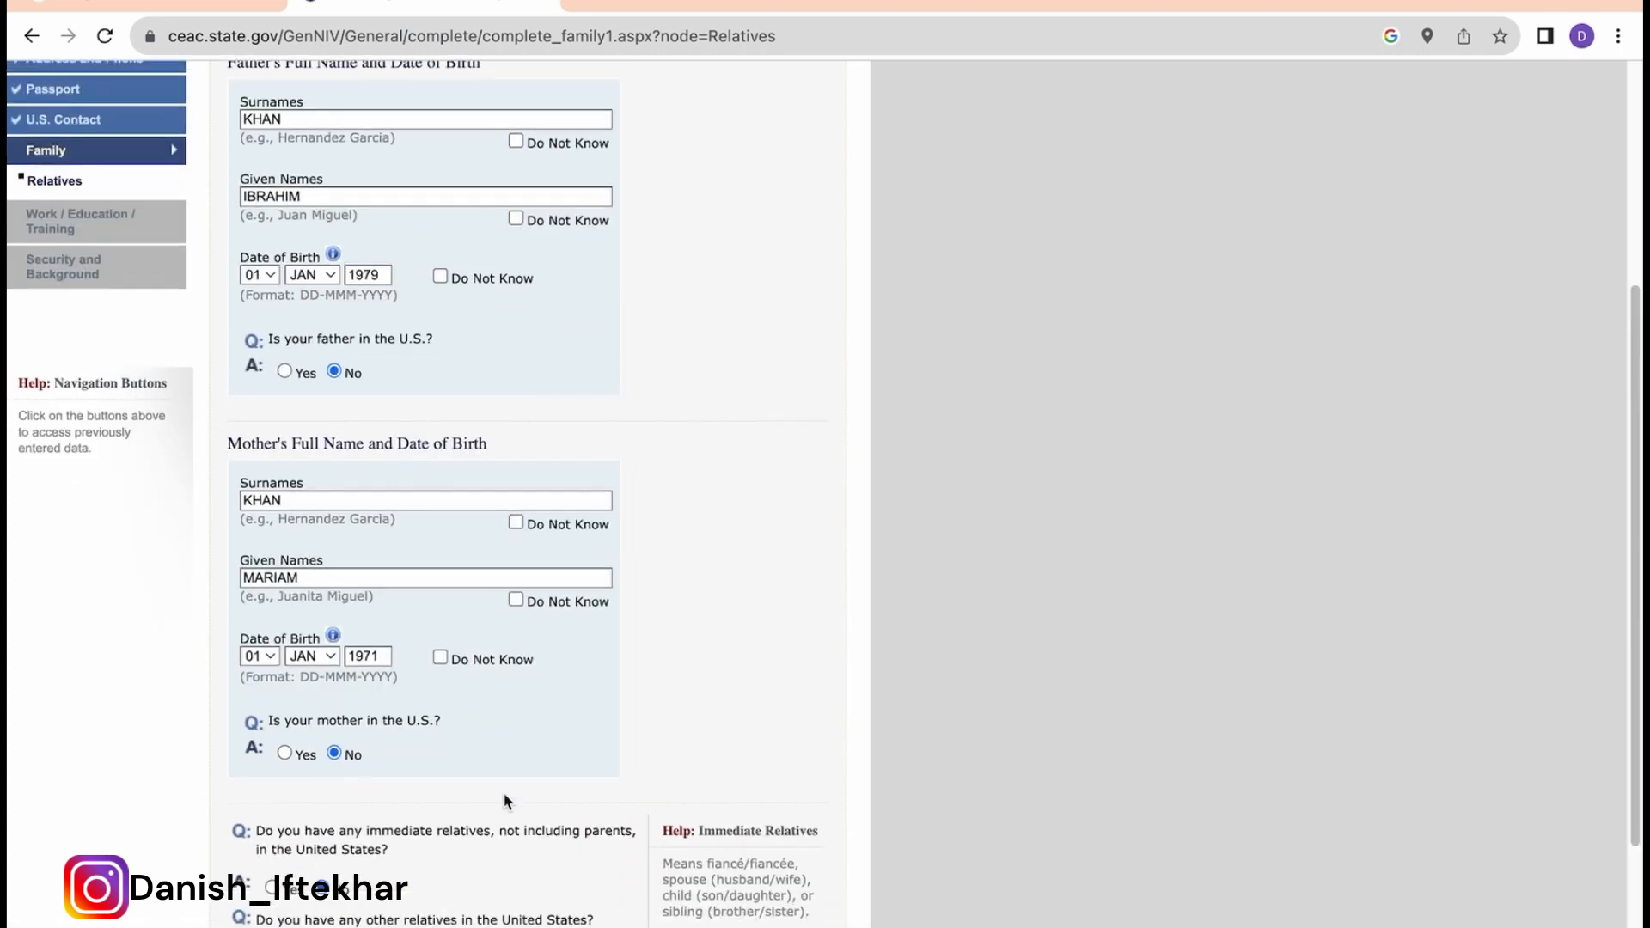
pyautogui.click(526, 889)
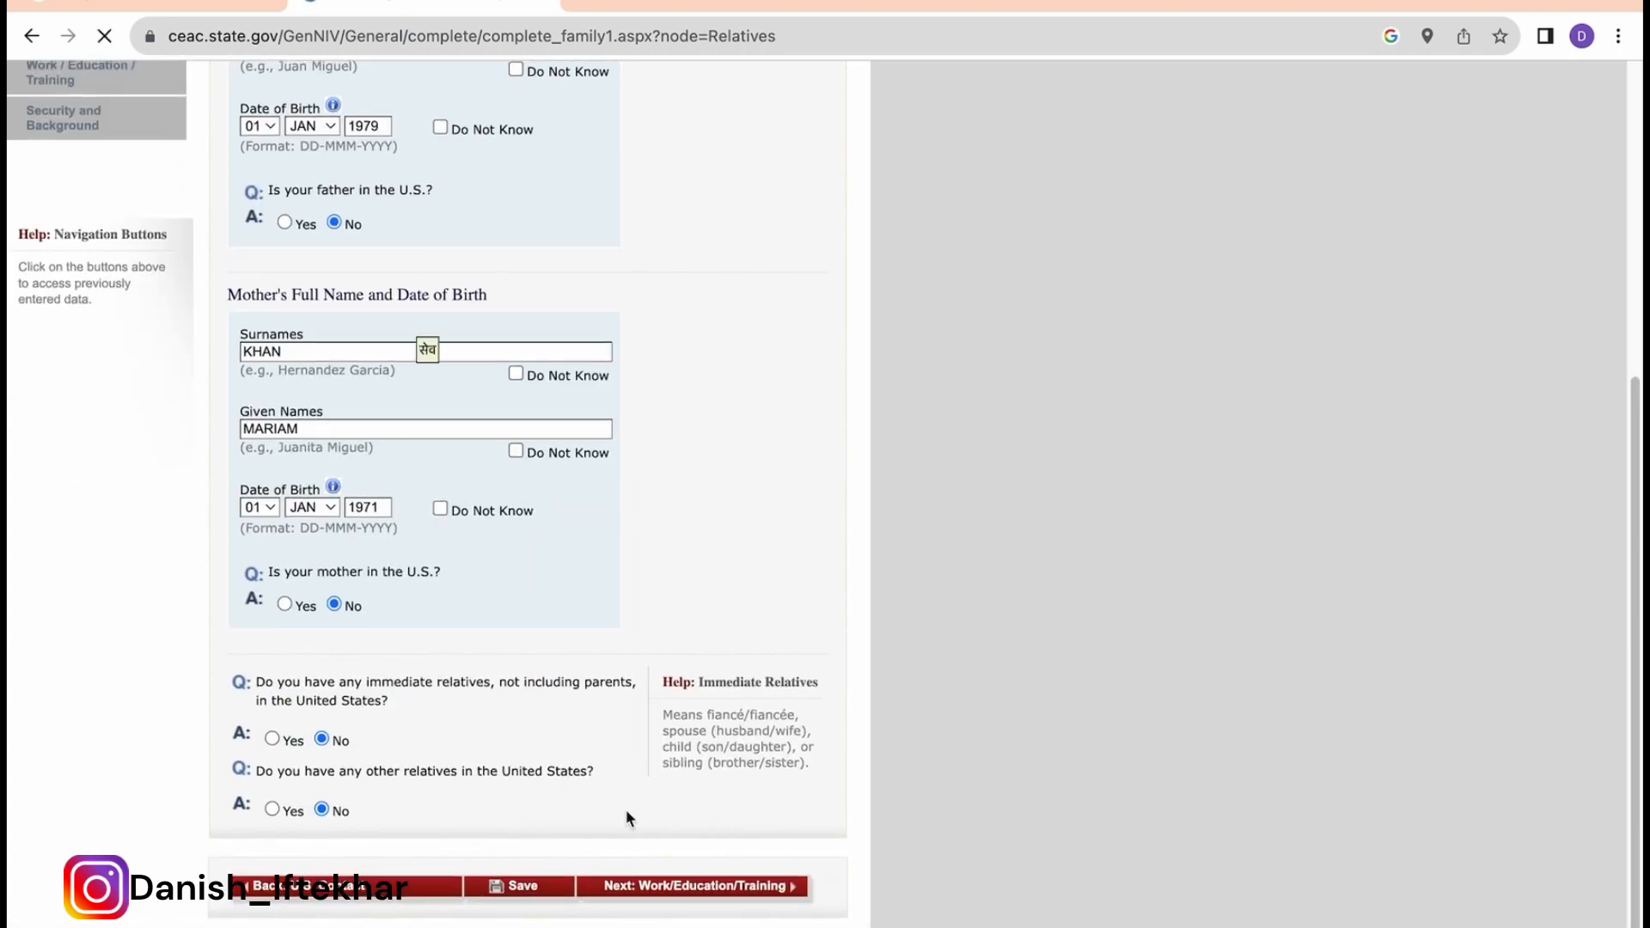
# Step: Resume the application, advance to Present Work/Education/Training, and show the Primary Occupation list
pyautogui.click(416, 463)
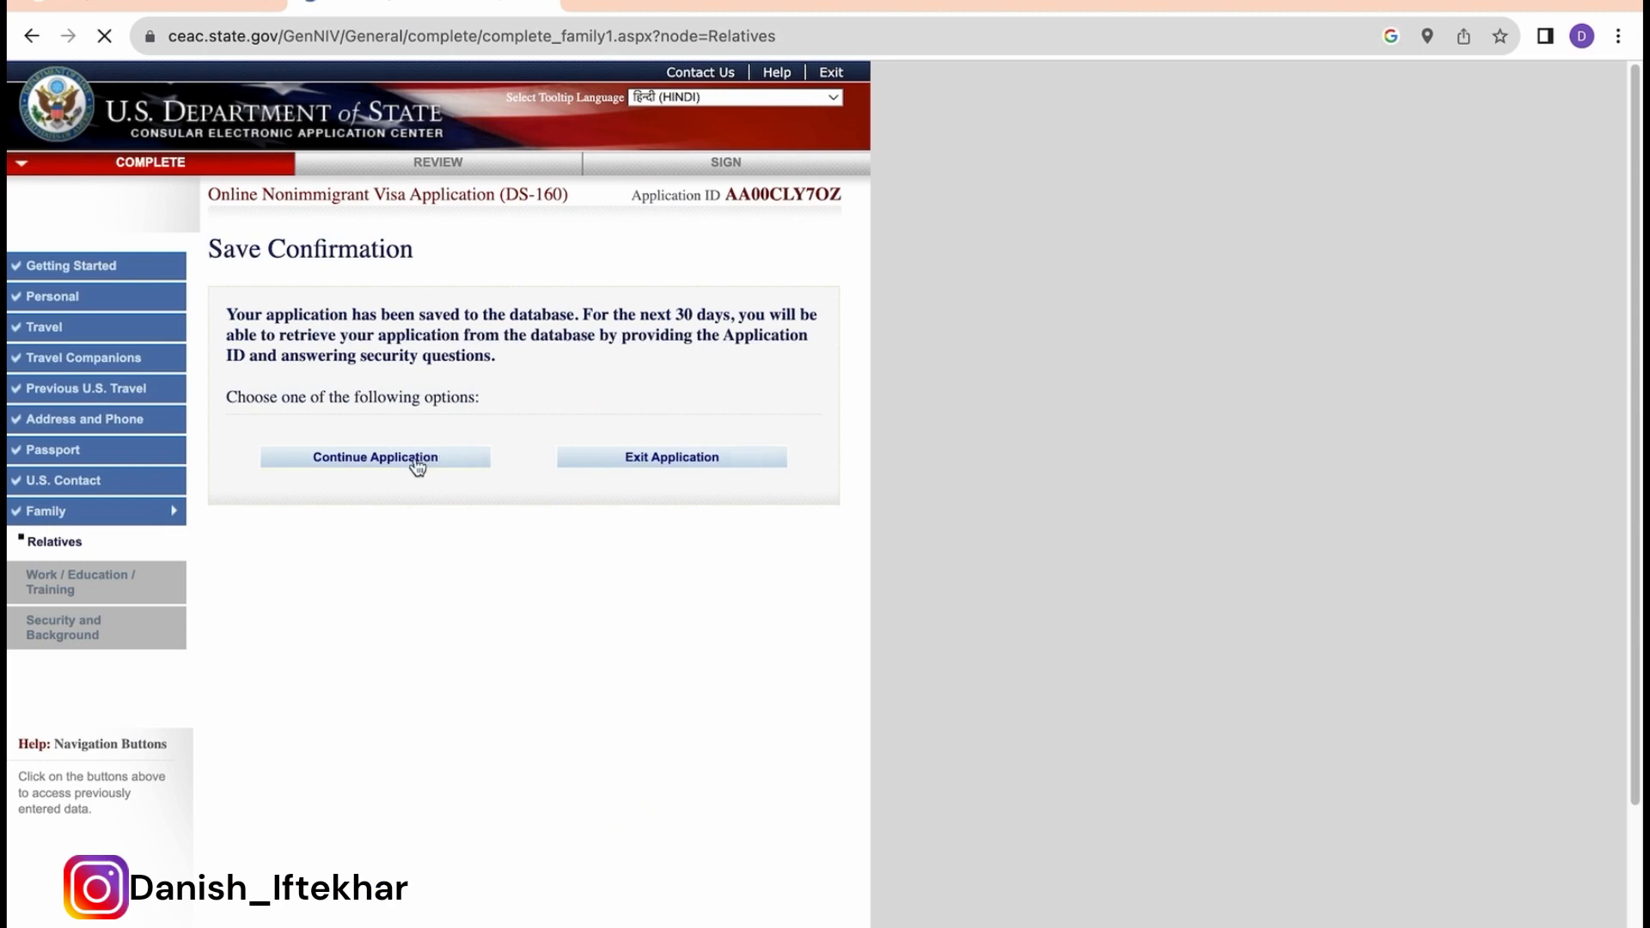
pyautogui.scroll(-6, 649, 539)
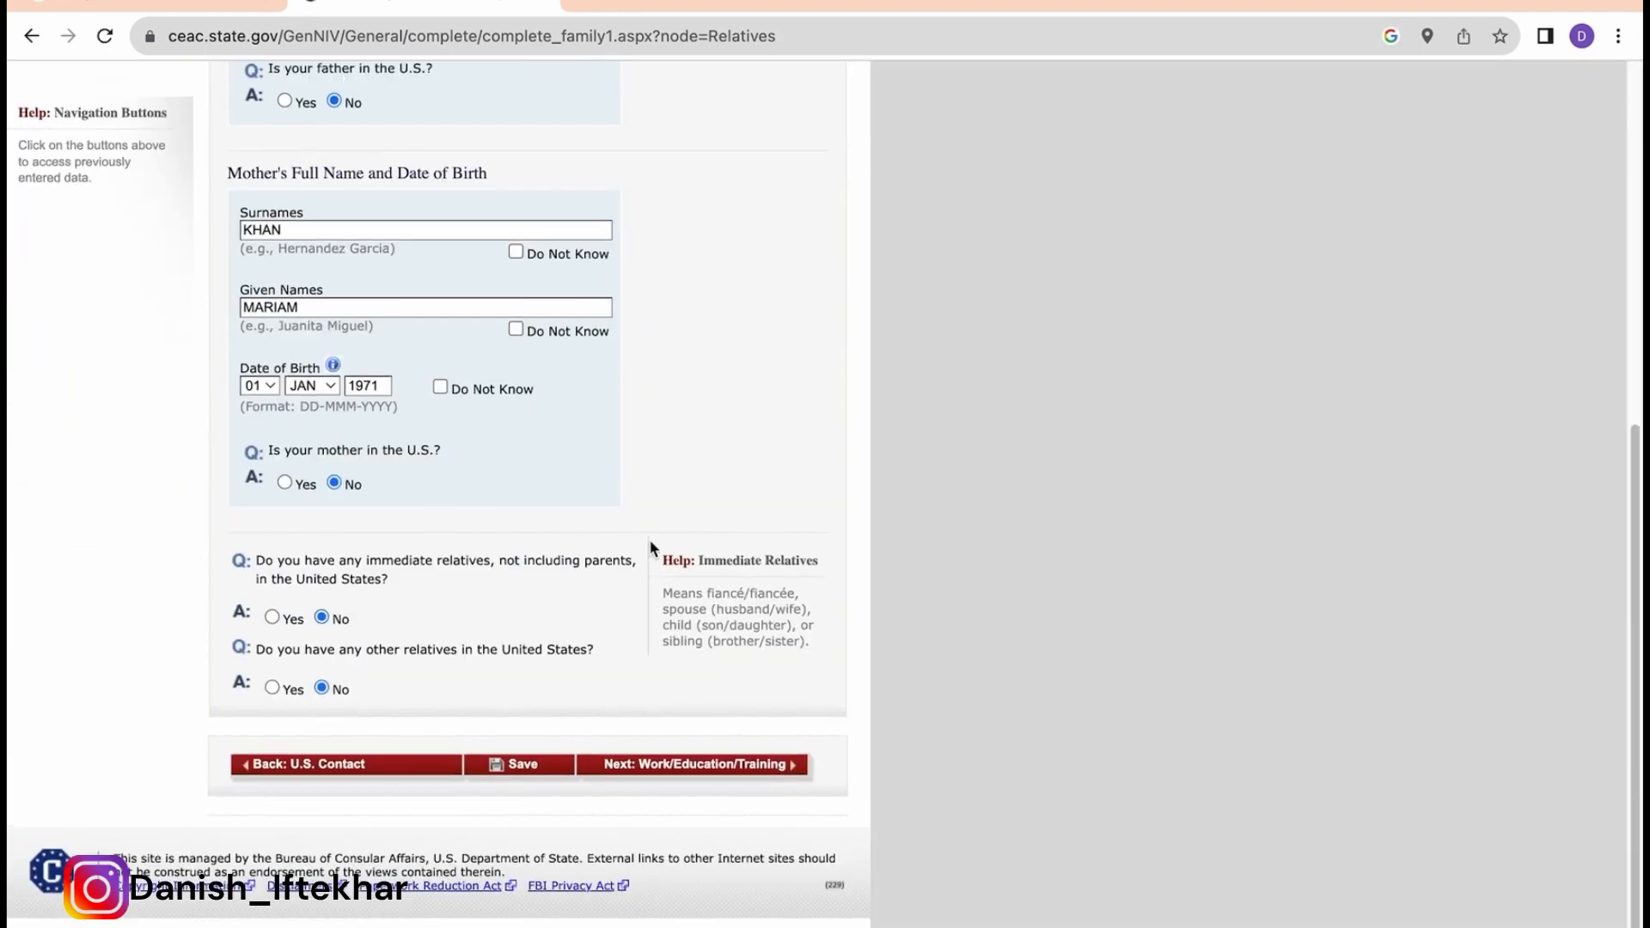
pyautogui.click(687, 805)
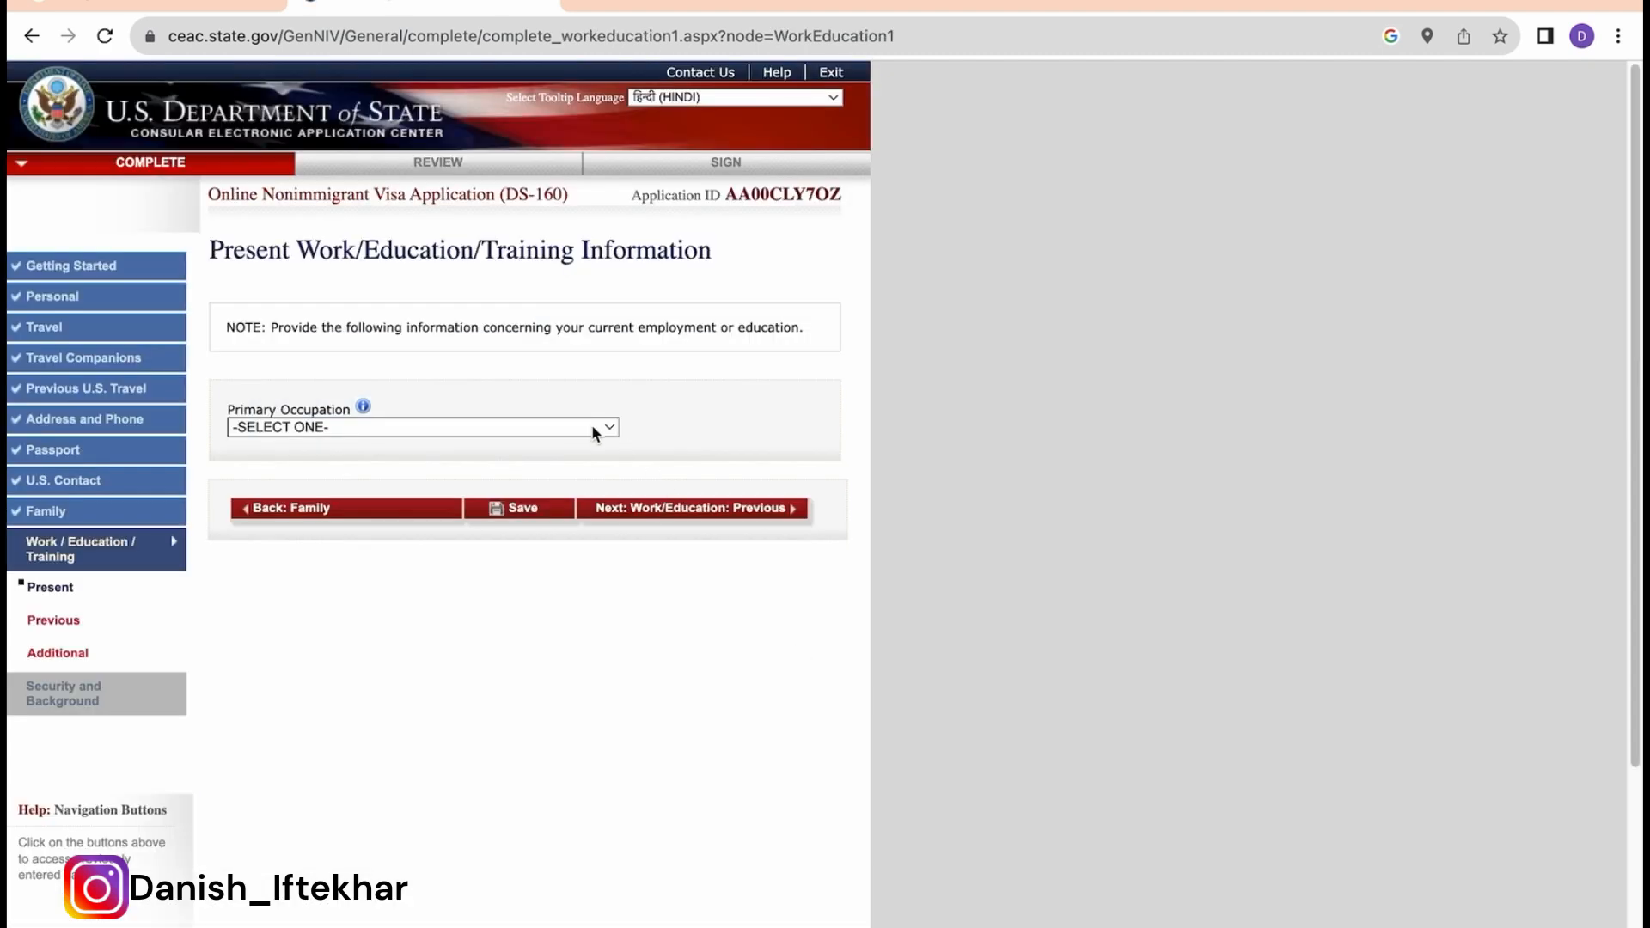
pyautogui.click(595, 428)
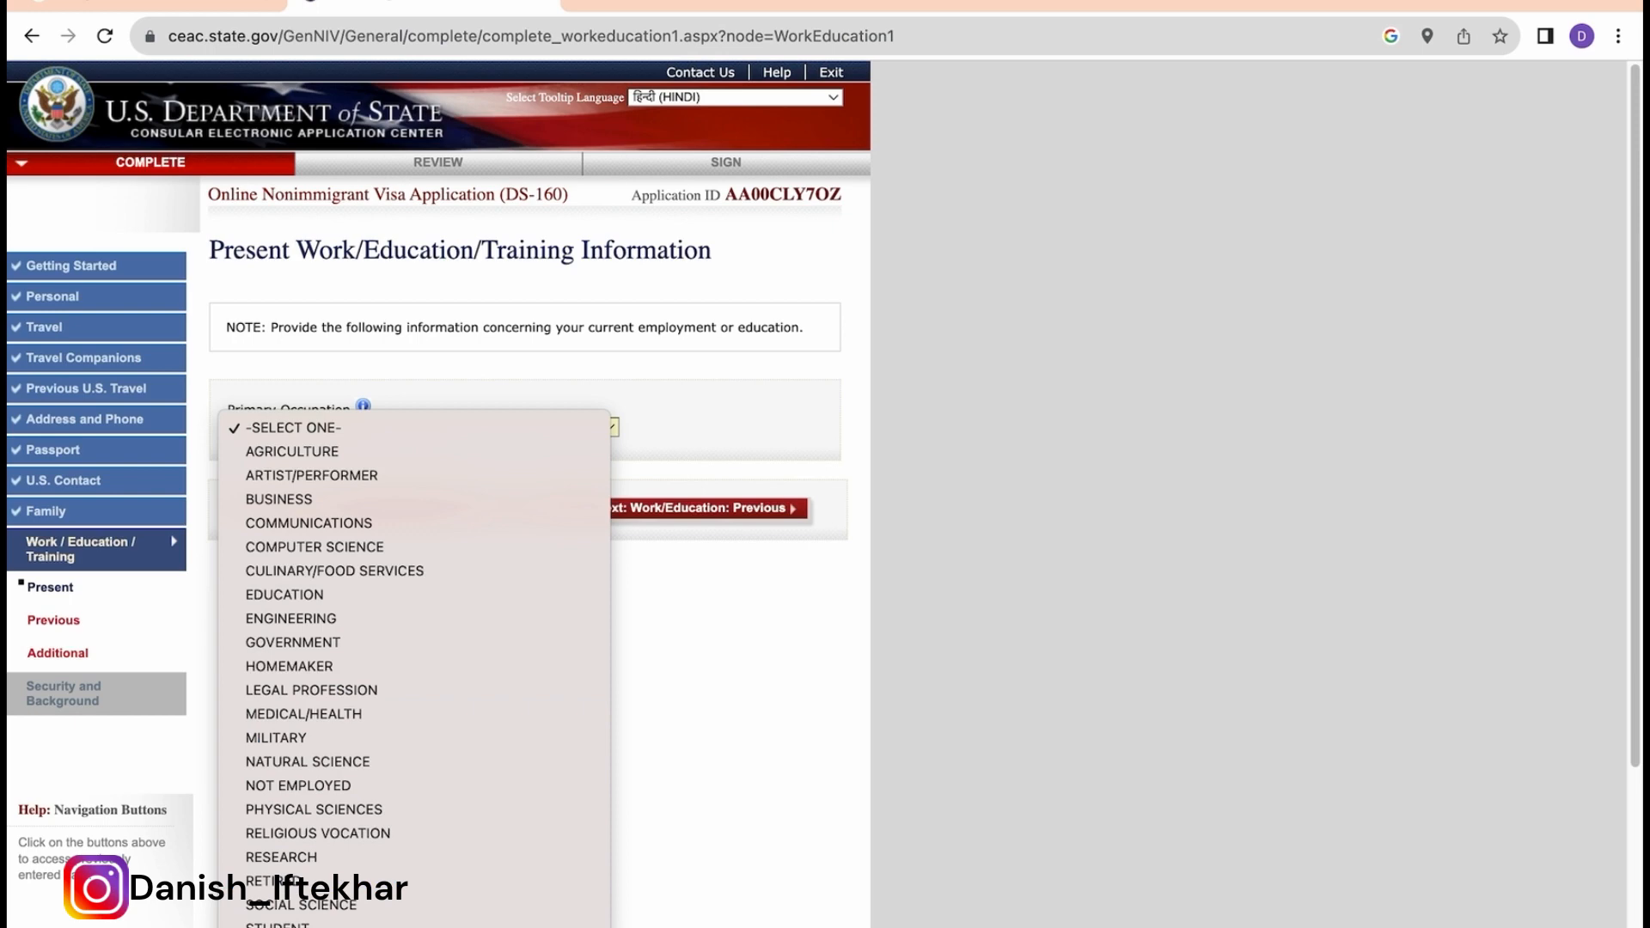
# Step: Set occupation to OTHER (AUDIT ACCOUNTANT), employer ABC, and begin the employer's street address
pyautogui.click(387, 927)
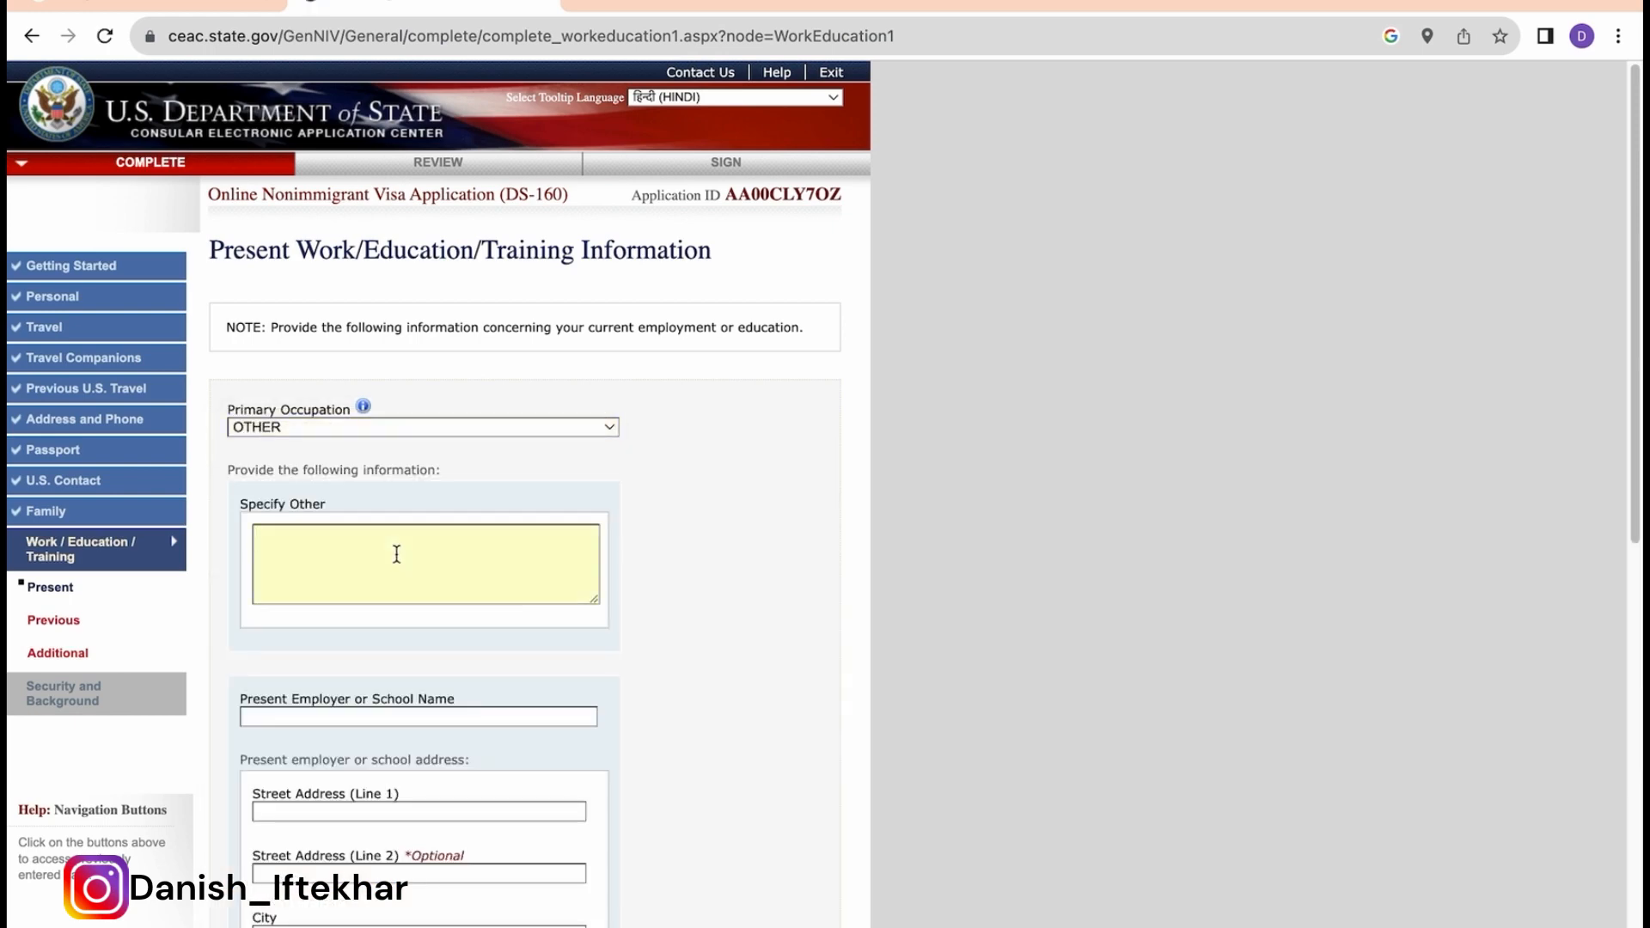
pyautogui.write('AUDIT ACCOUNTANT')
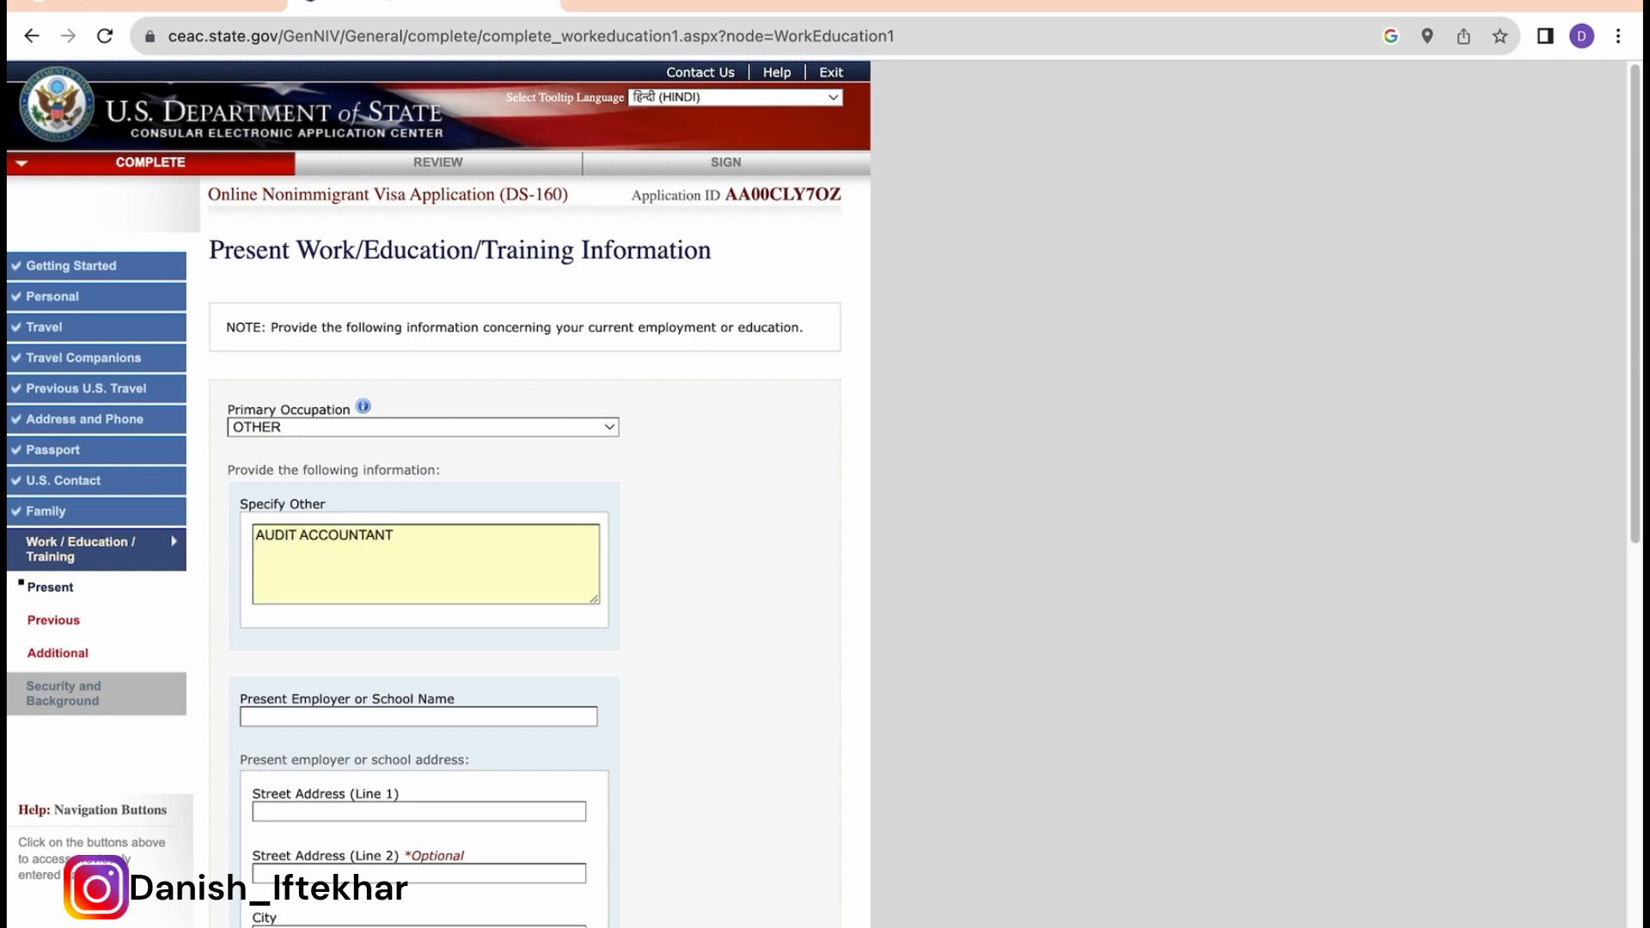
pyautogui.scroll(-2, 457, 644)
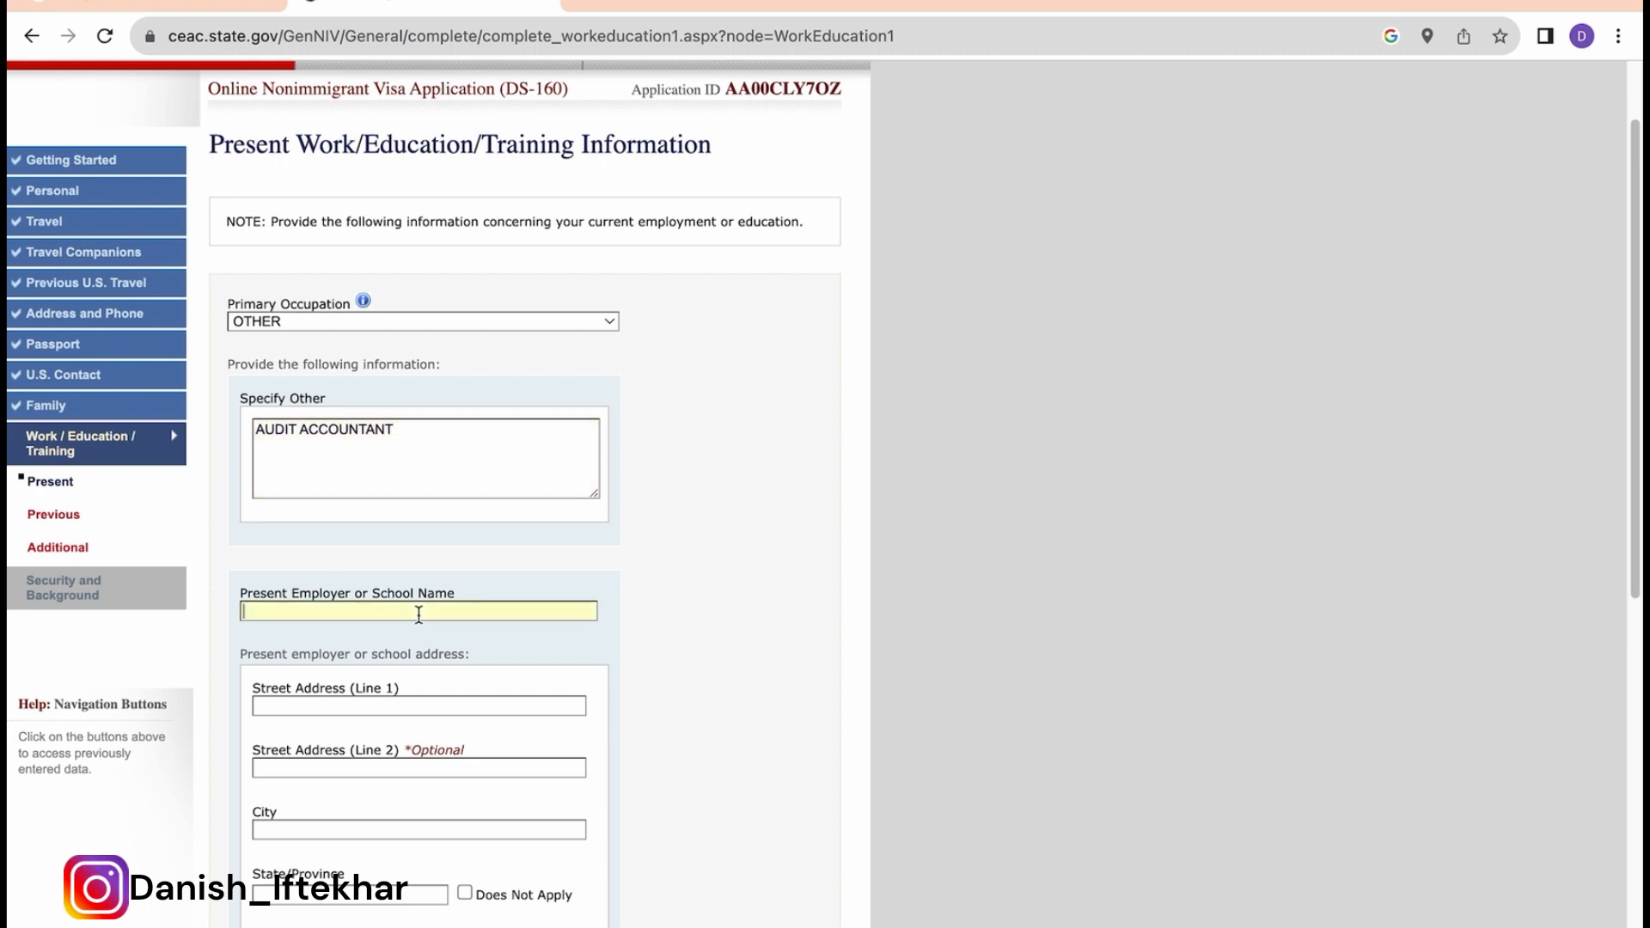
pyautogui.write('ABC')
pyautogui.scroll(-1, 445, 688)
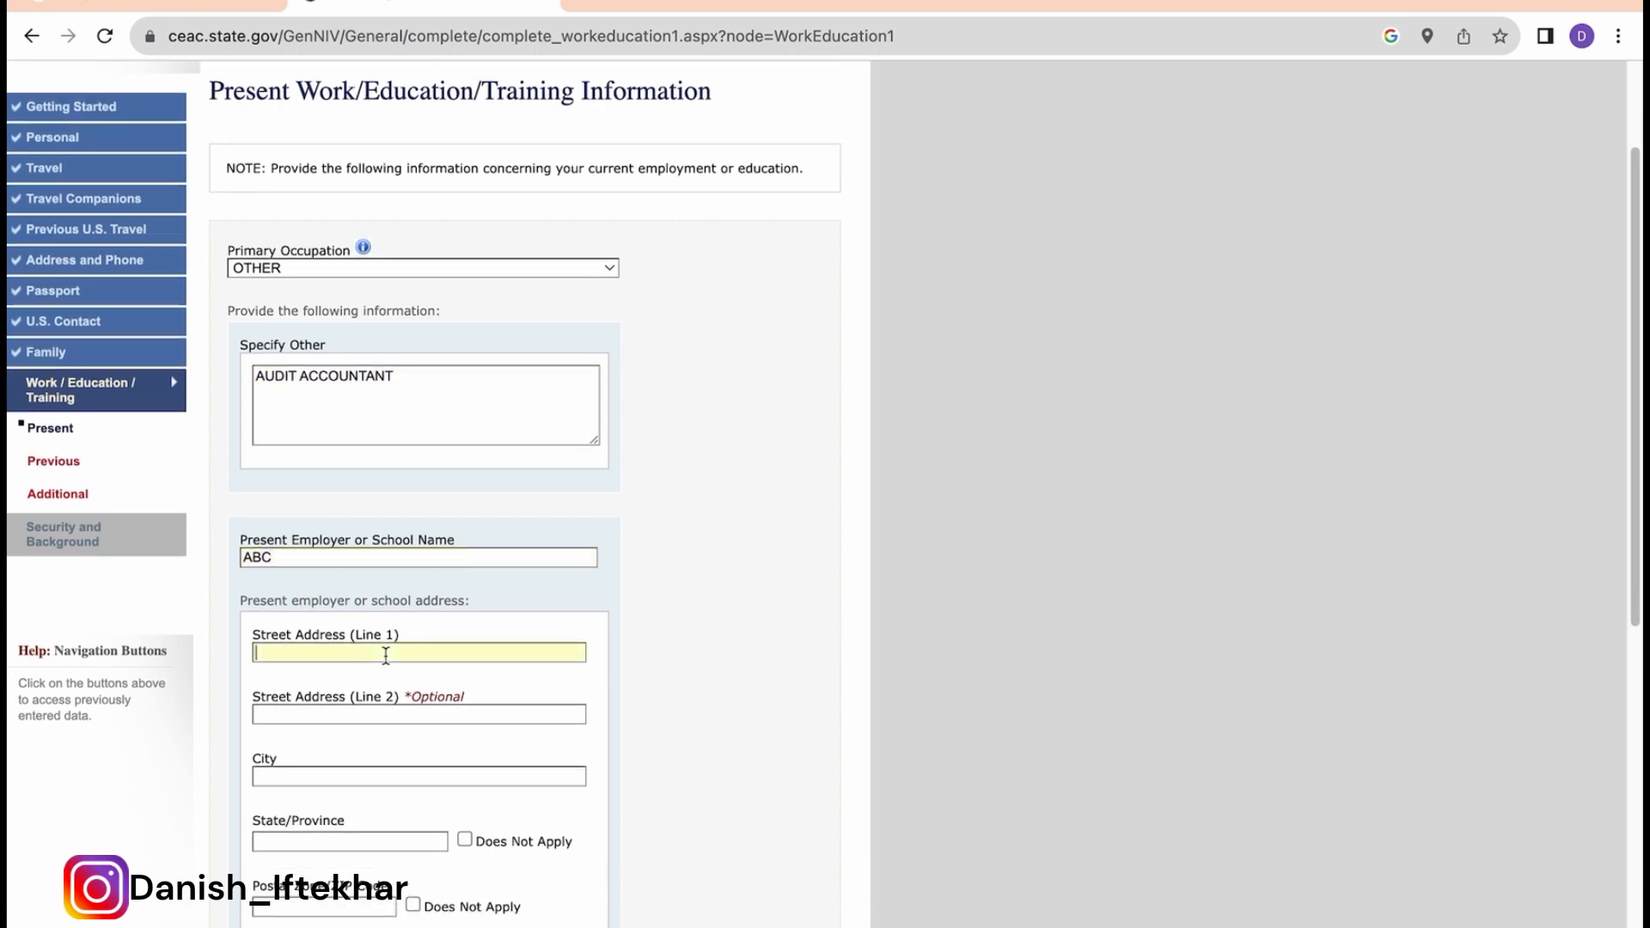
pyautogui.click(292, 536)
pyautogui.write('123 DEF')
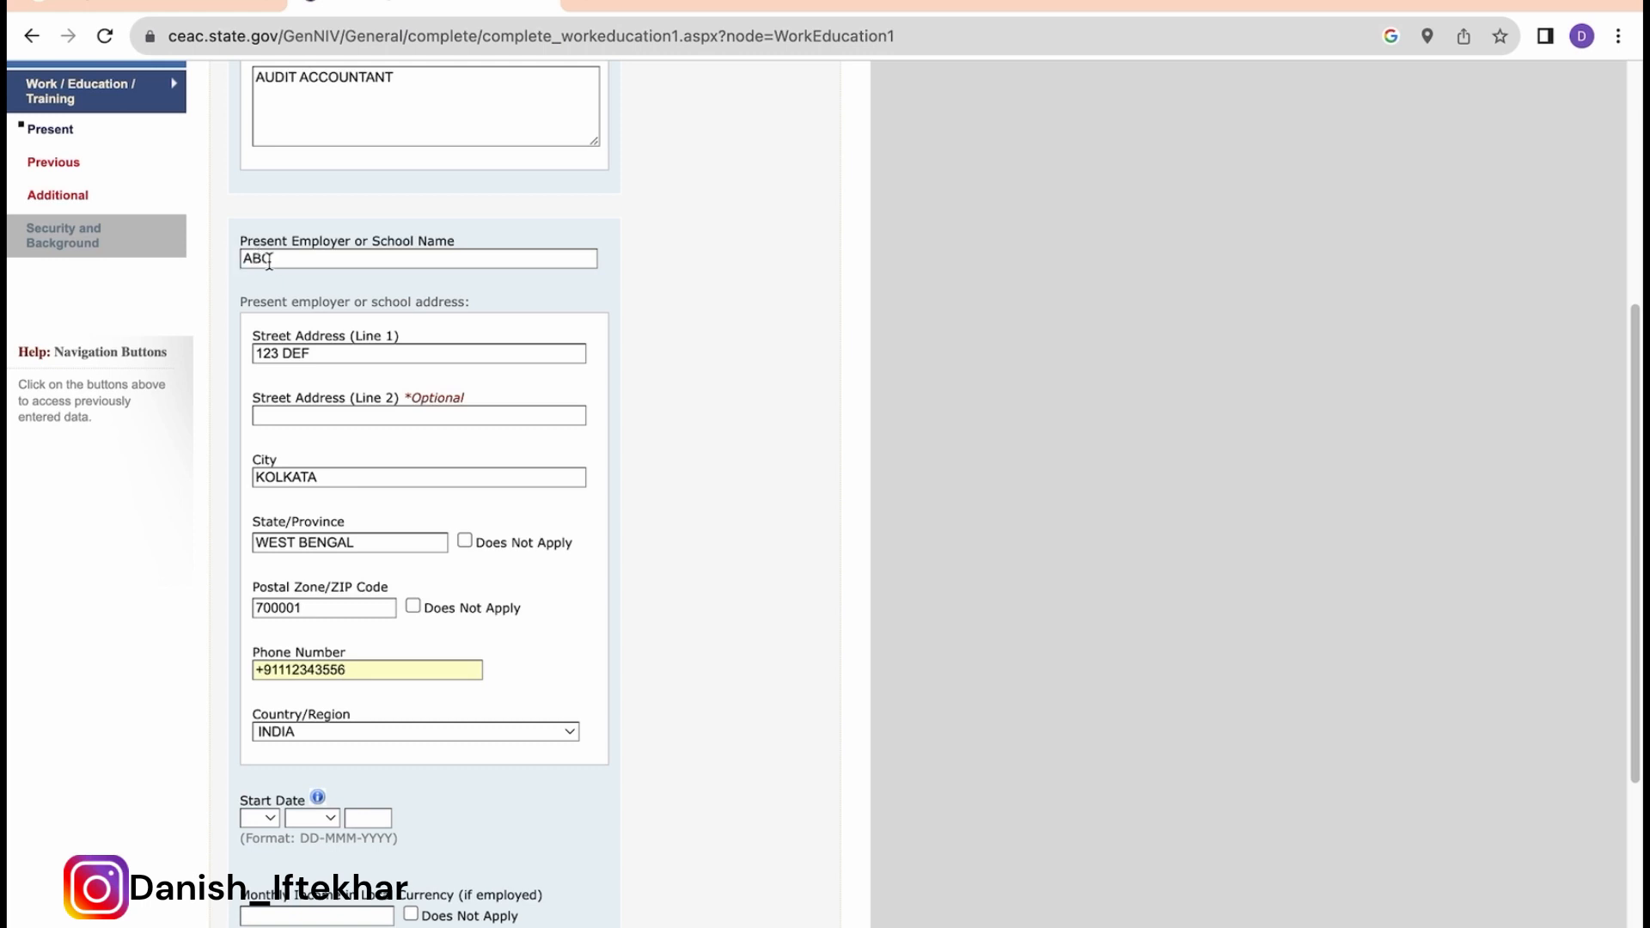
# Step: Set the present job's start date to 01 JAN 2023
pyautogui.click(265, 818)
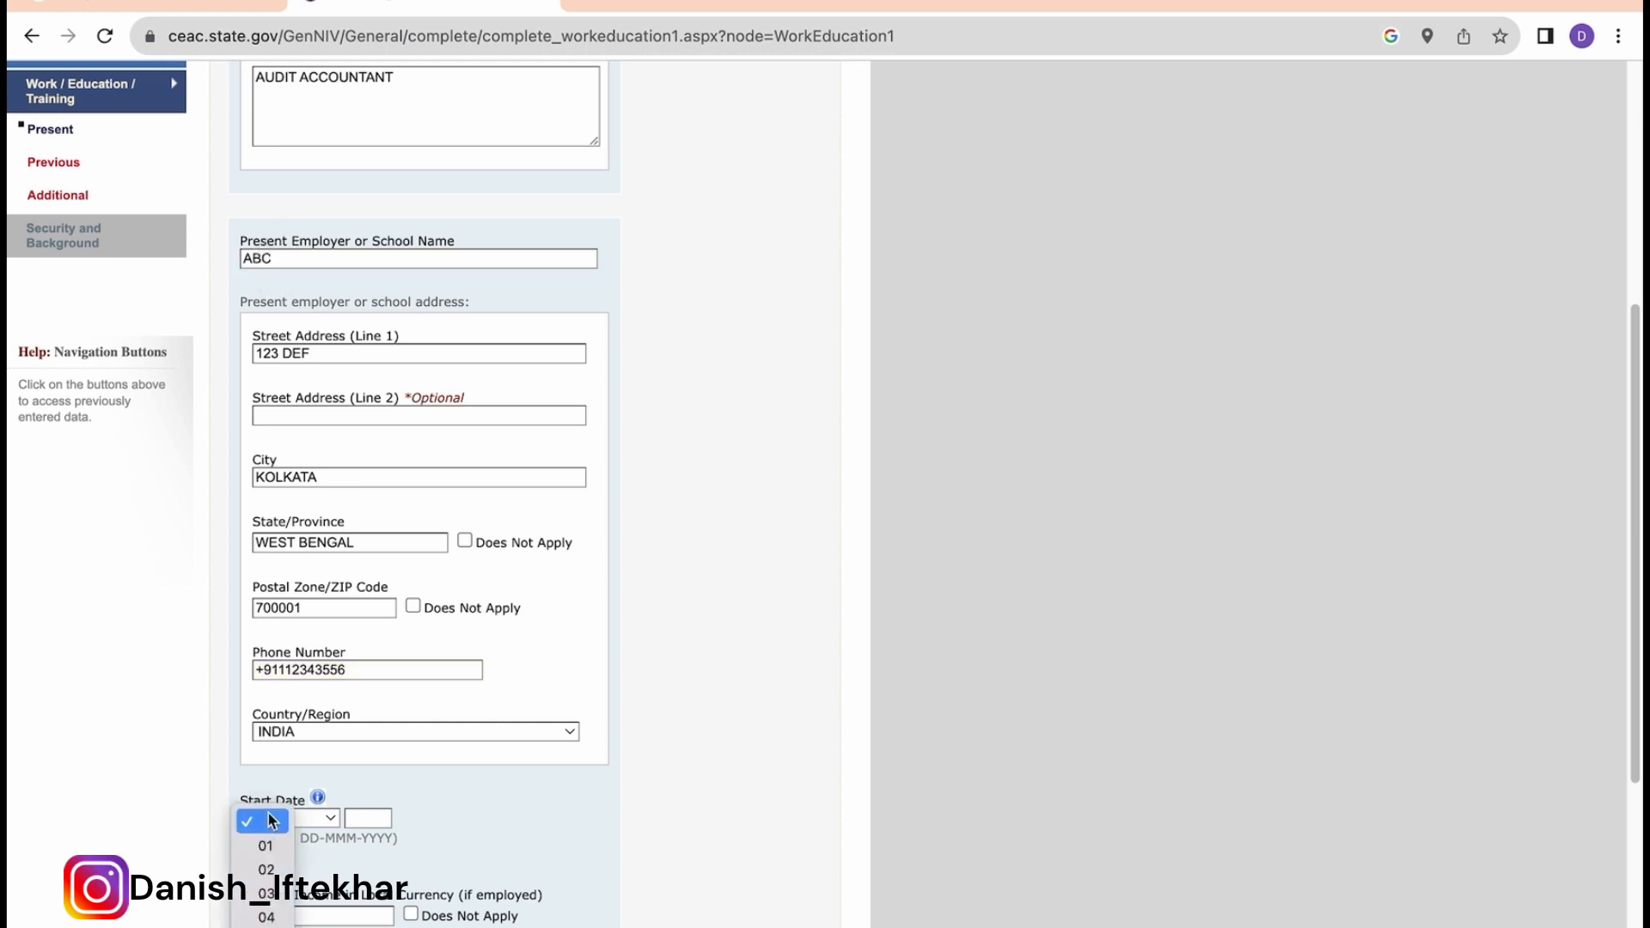
pyautogui.click(263, 848)
pyautogui.click(324, 818)
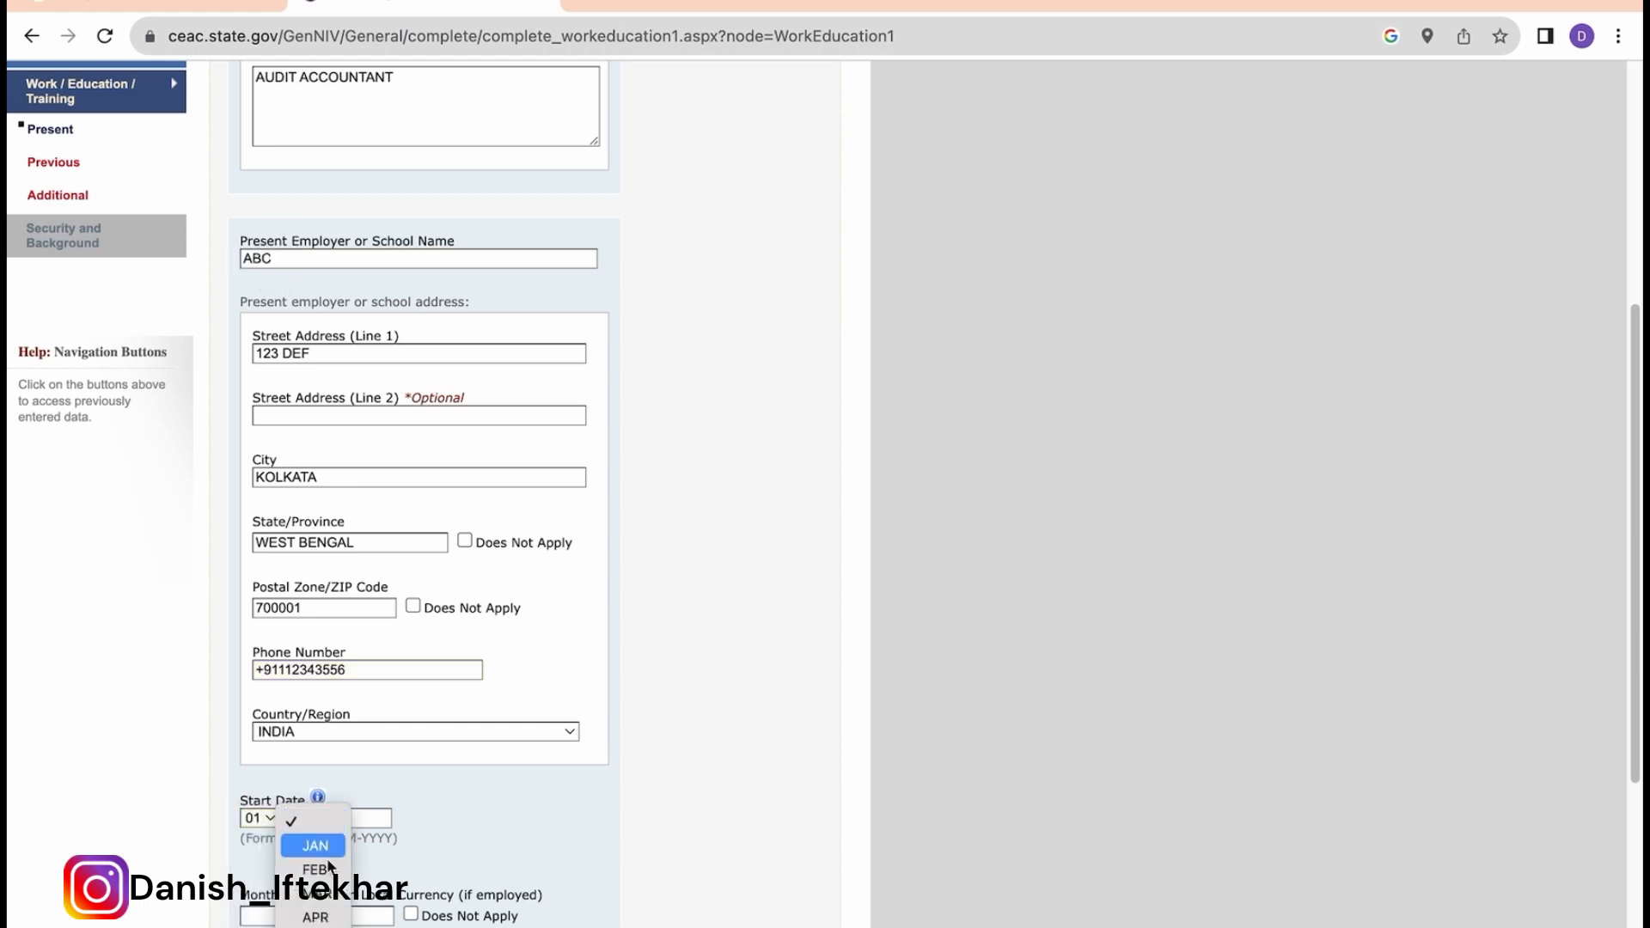
pyautogui.click(315, 846)
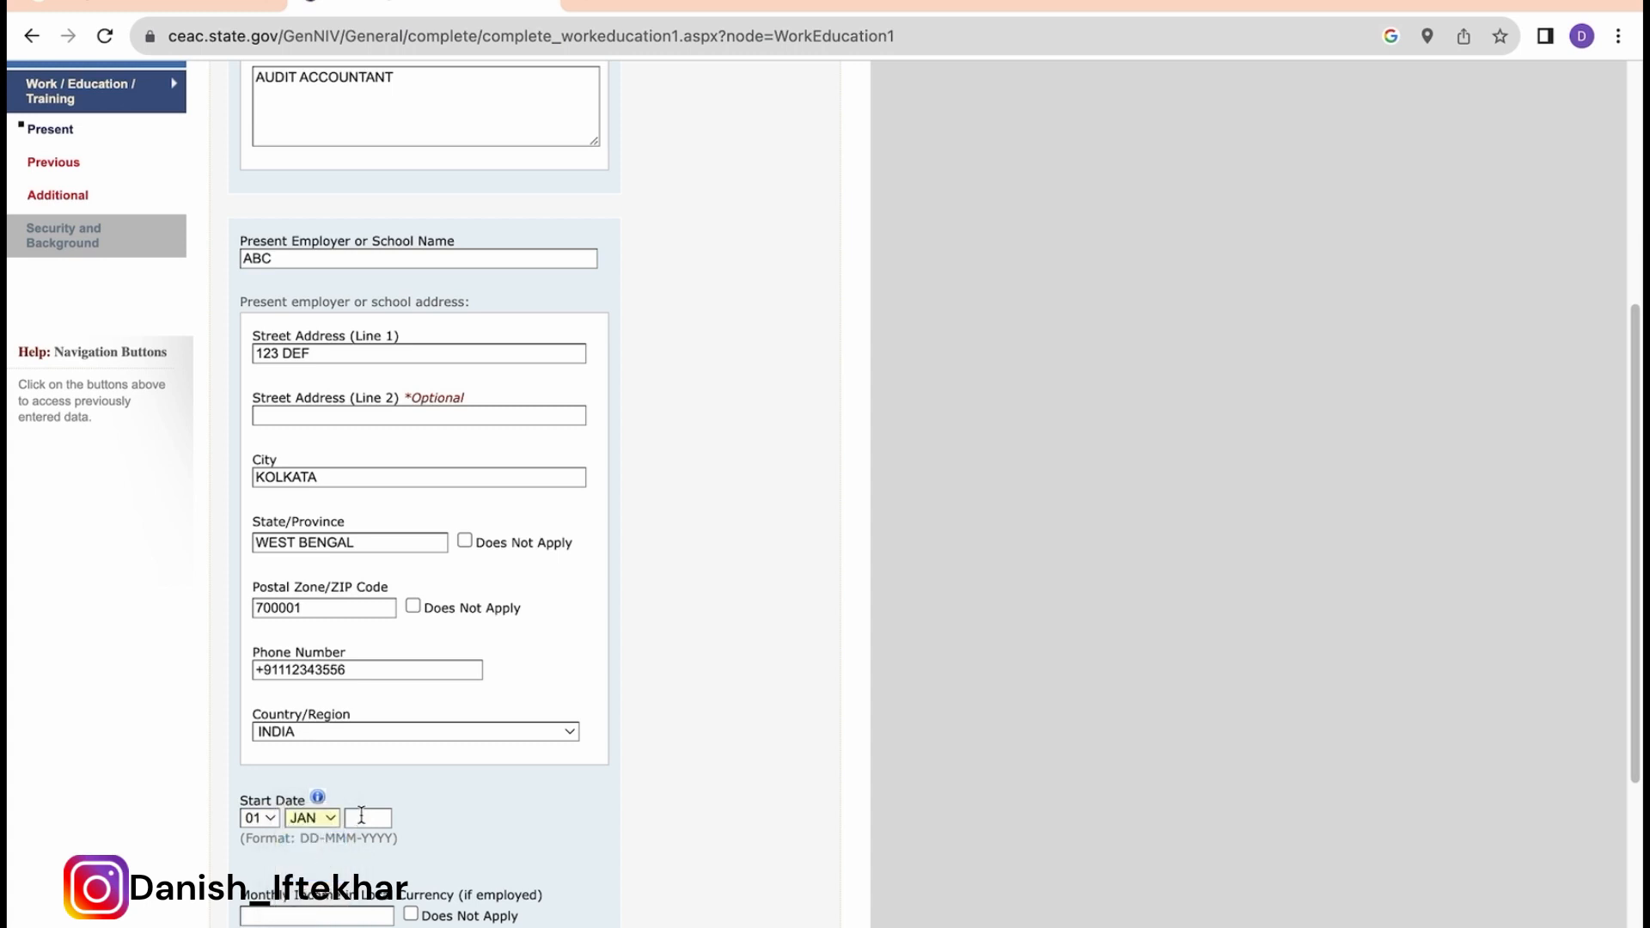
pyautogui.click(361, 817)
pyautogui.write('2023')
pyautogui.scroll(-1, 361, 817)
pyautogui.scroll(-1, 457, 802)
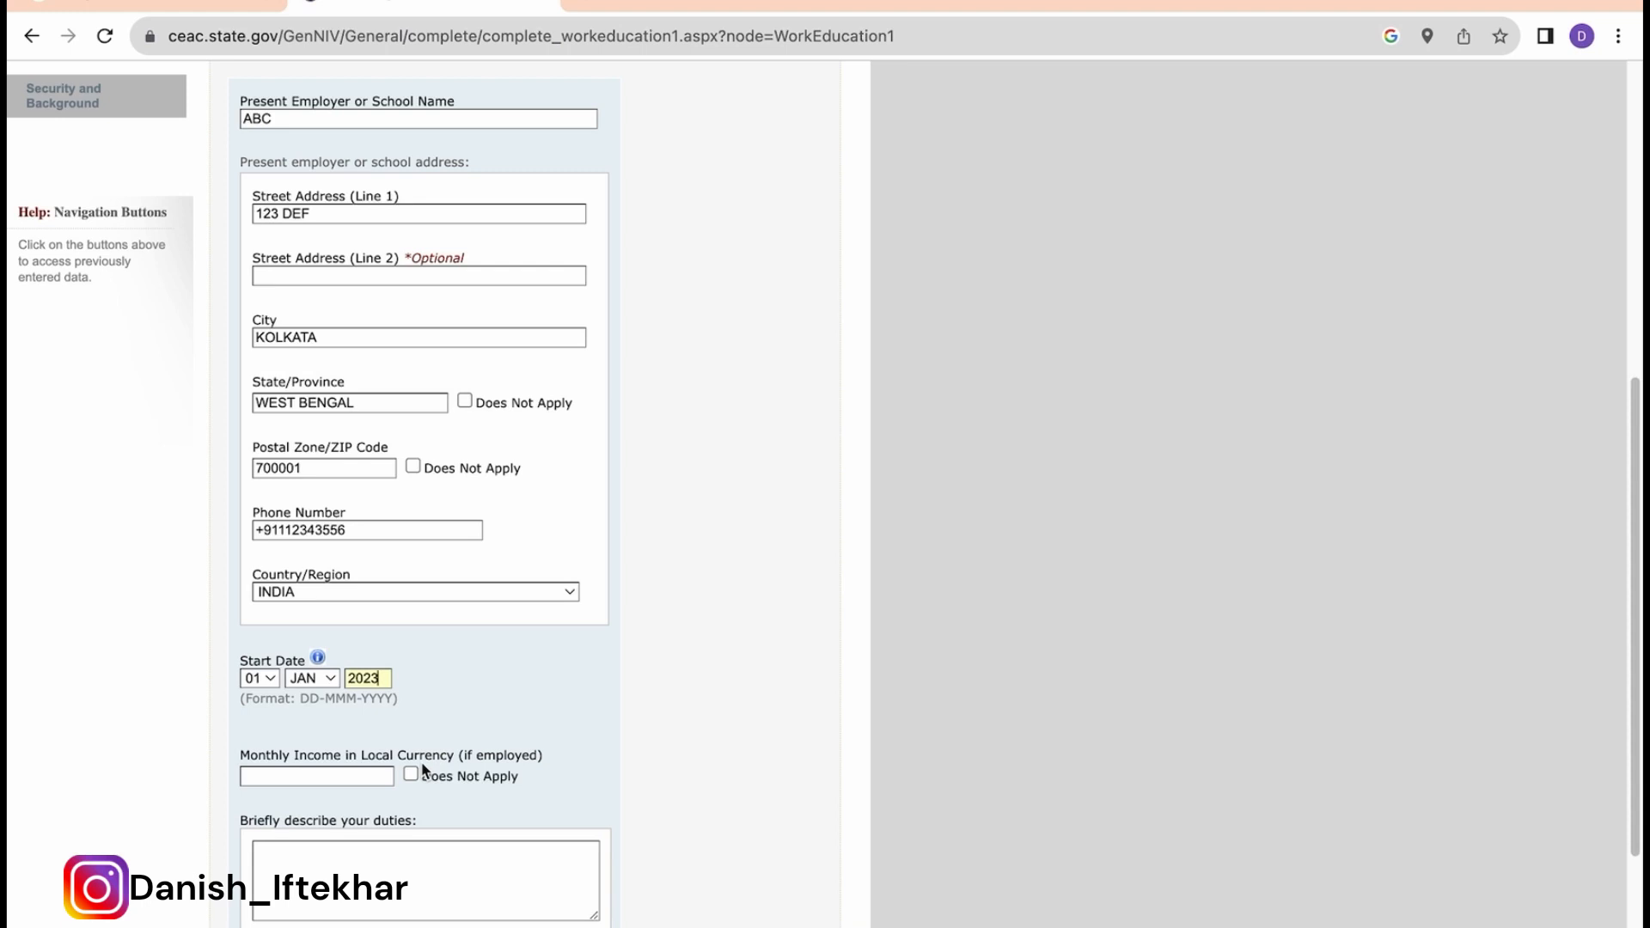
# Step: Enter monthly income 60000 and duties 'I DO AUDIT.'
pyautogui.click(281, 777)
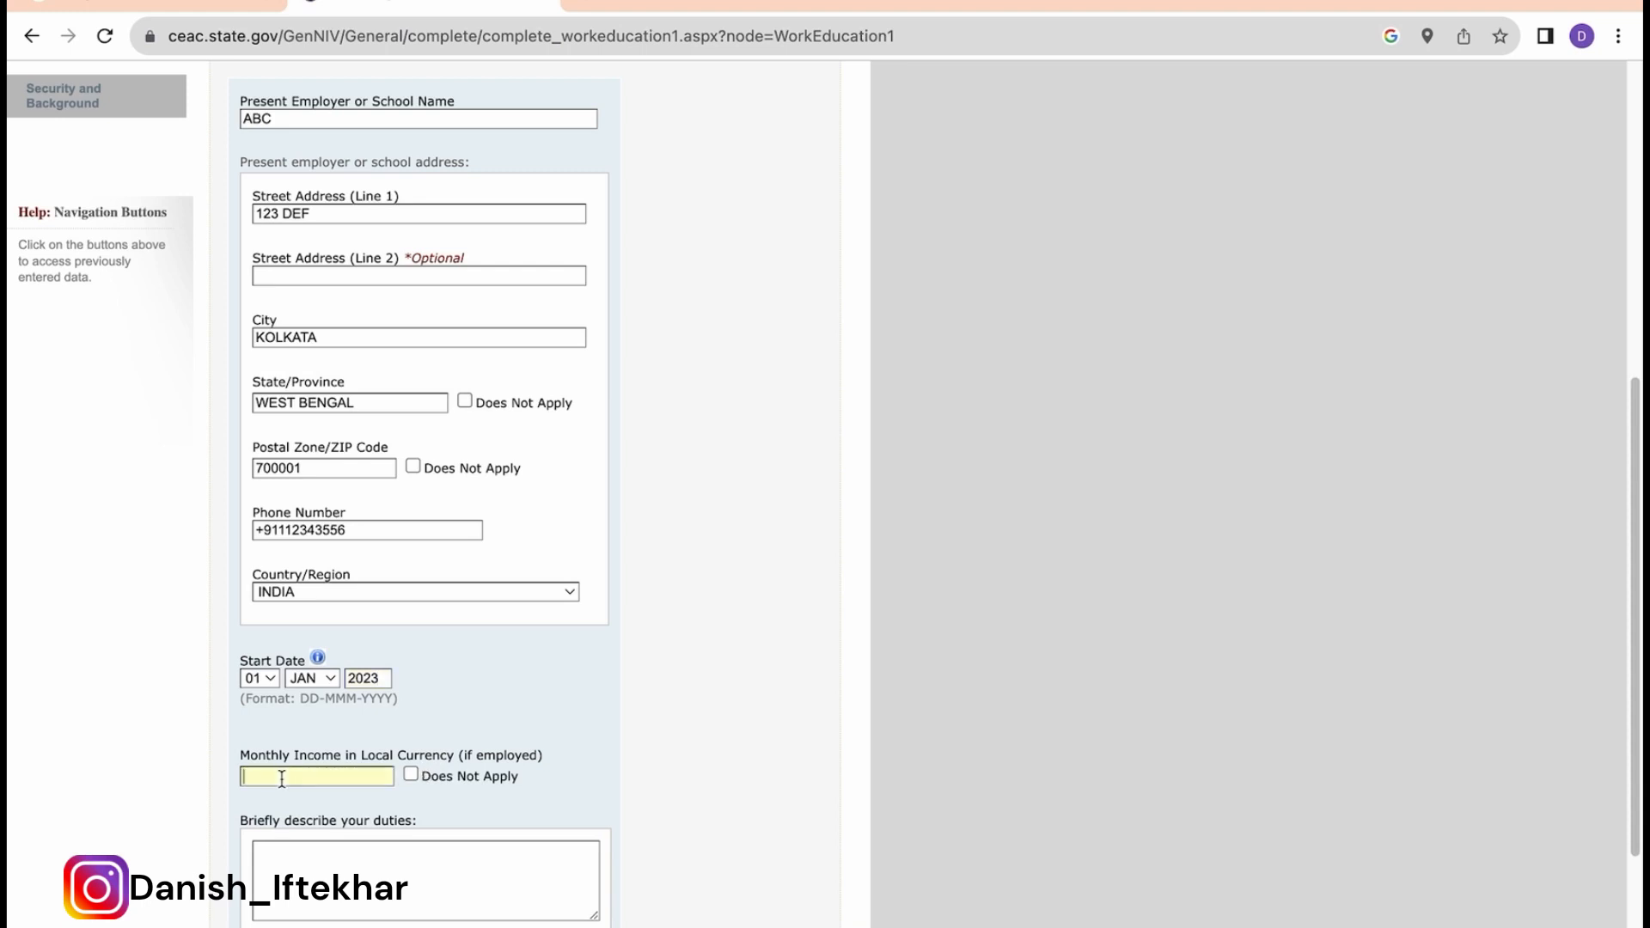
pyautogui.write('60000')
pyautogui.scroll(-2, 402, 795)
pyautogui.click(340, 796)
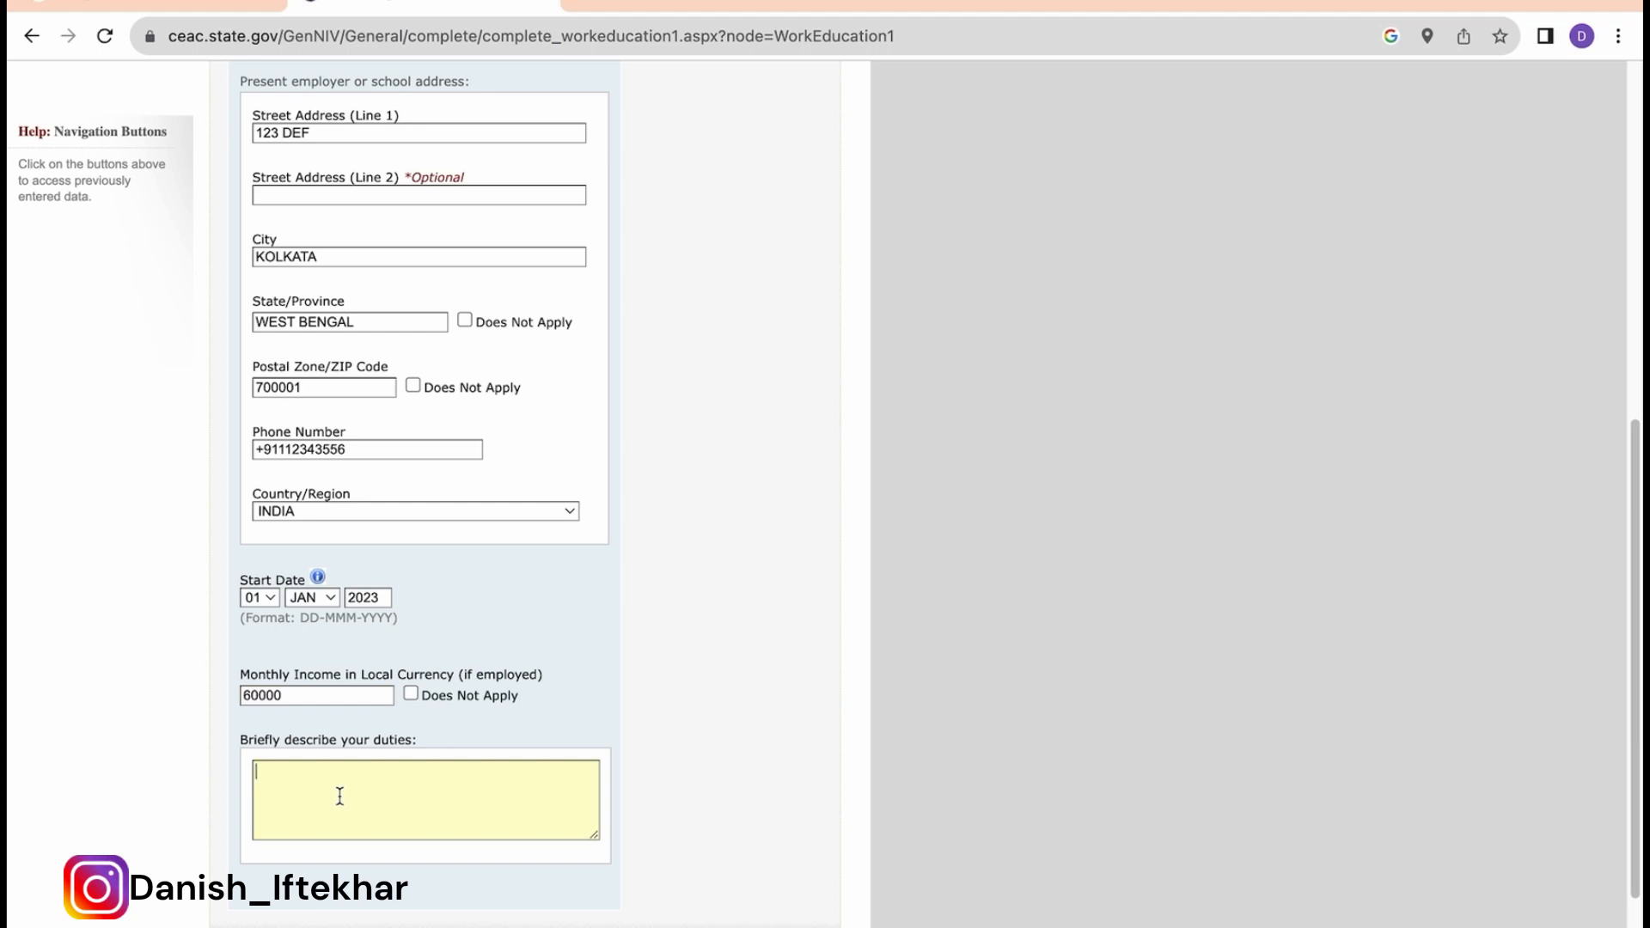
pyautogui.write('I DO')
pyautogui.press('BackSpace')
pyautogui.press('BackSpace')
pyautogui.press('BackSpace')
pyautogui.write('DO AUDIT.')
pyautogui.scroll(-3, 412, 869)
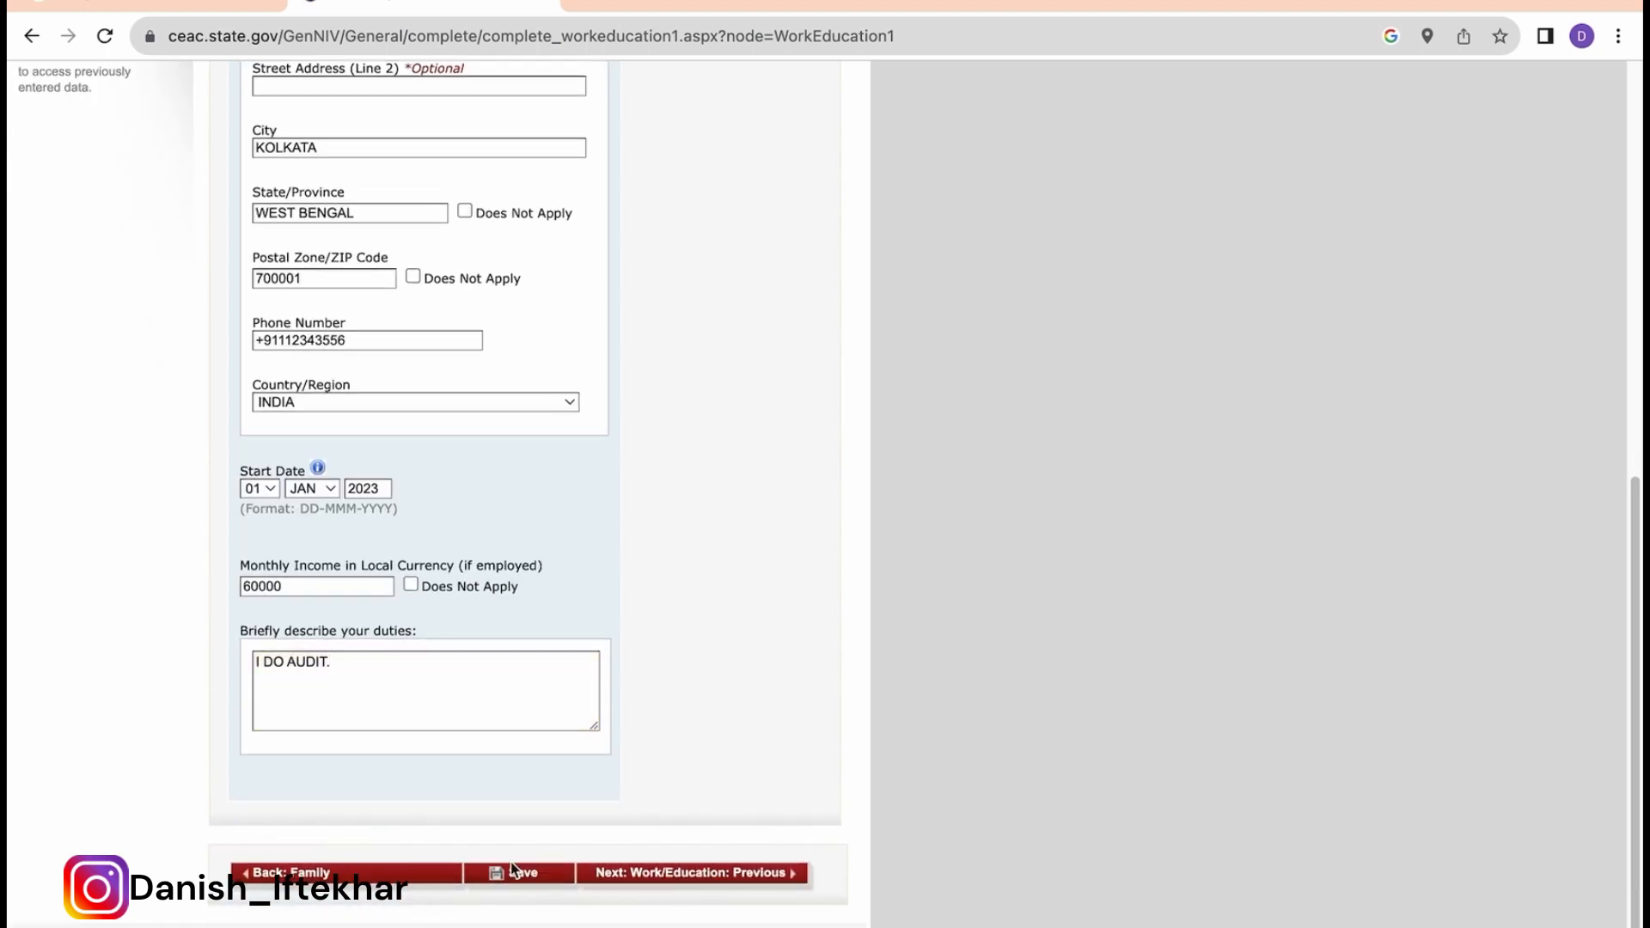
# Step: Save the Present Work page, dismiss the browser's address popup, and continue to Previous Work
pyautogui.click(513, 871)
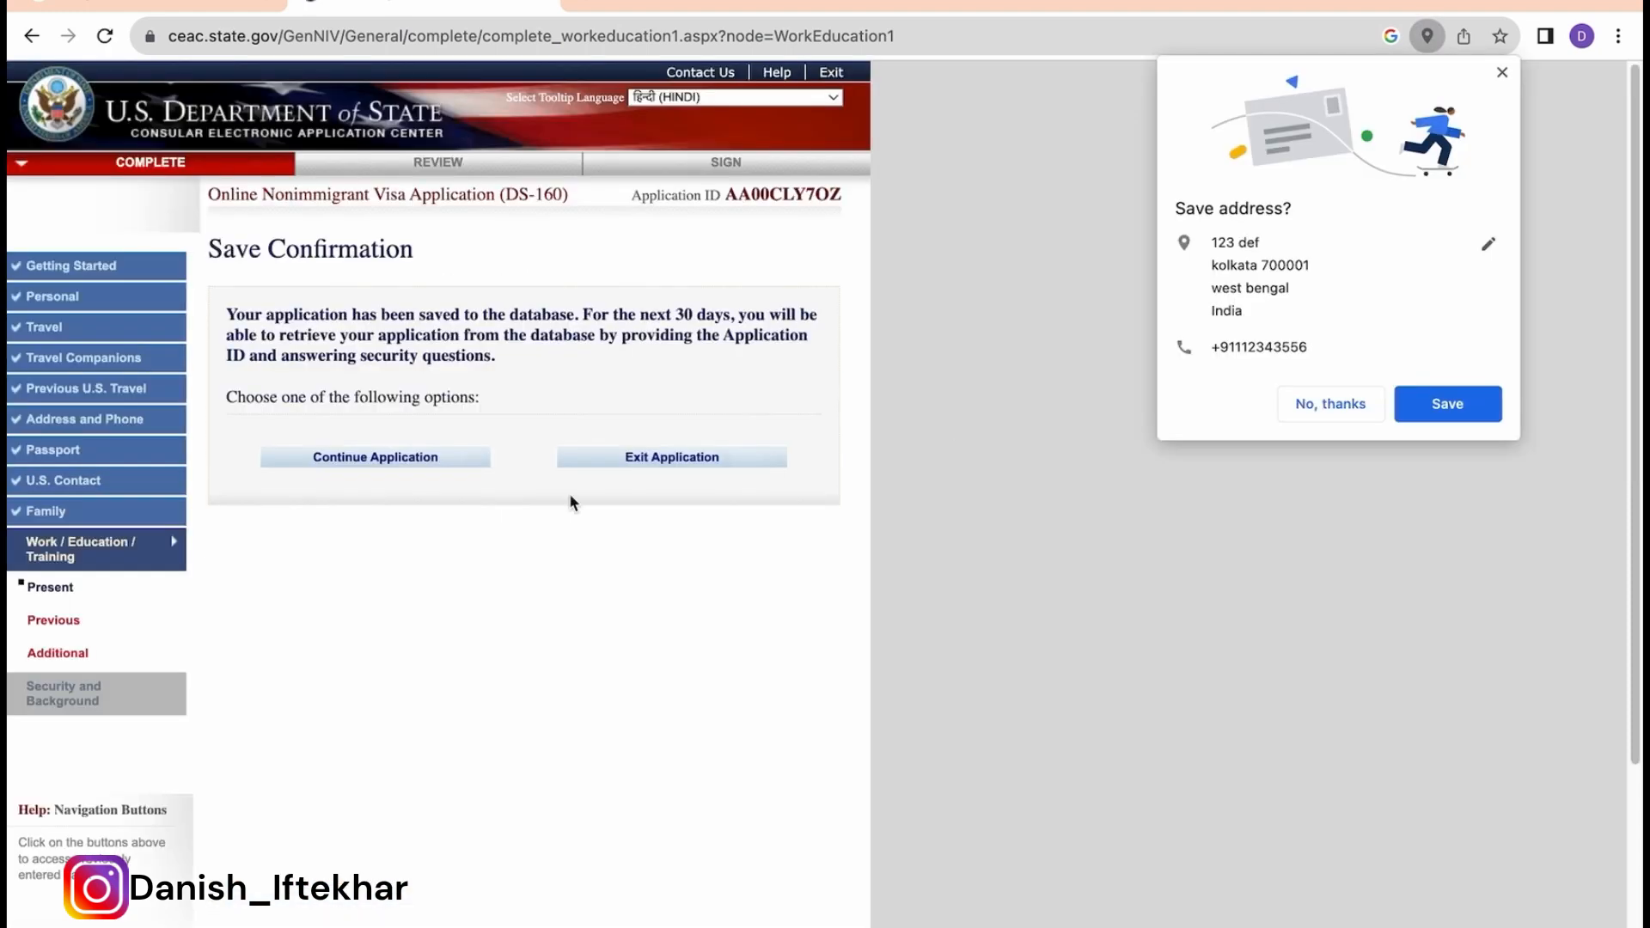
pyautogui.click(389, 460)
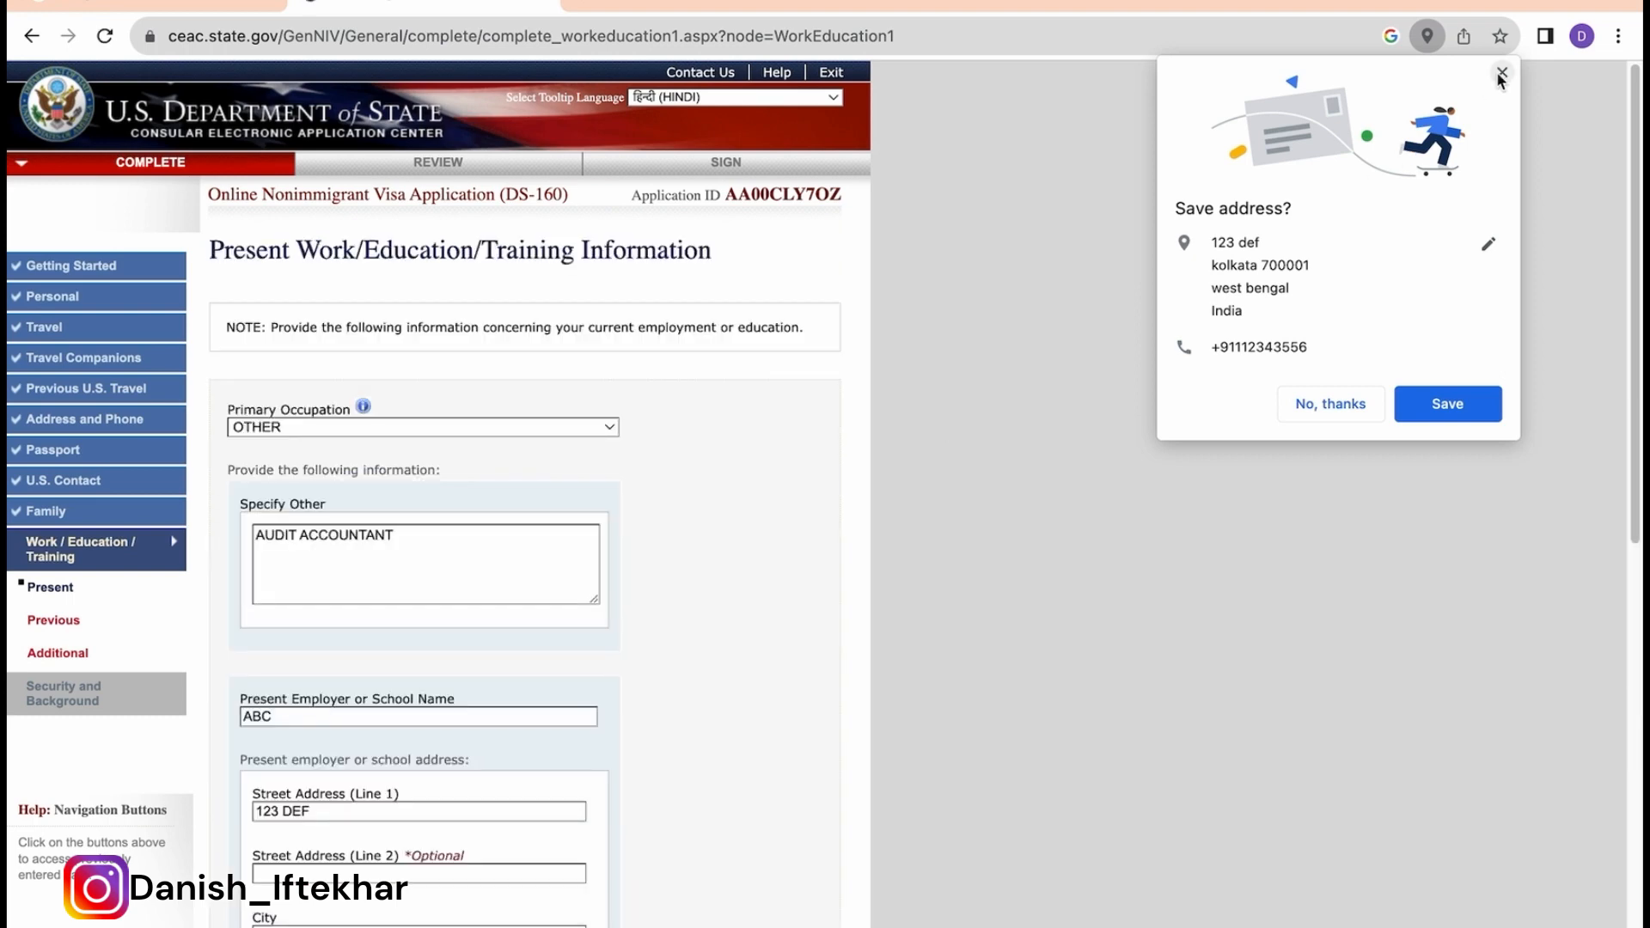
pyautogui.click(1500, 75)
pyautogui.scroll(-10, 931, 456)
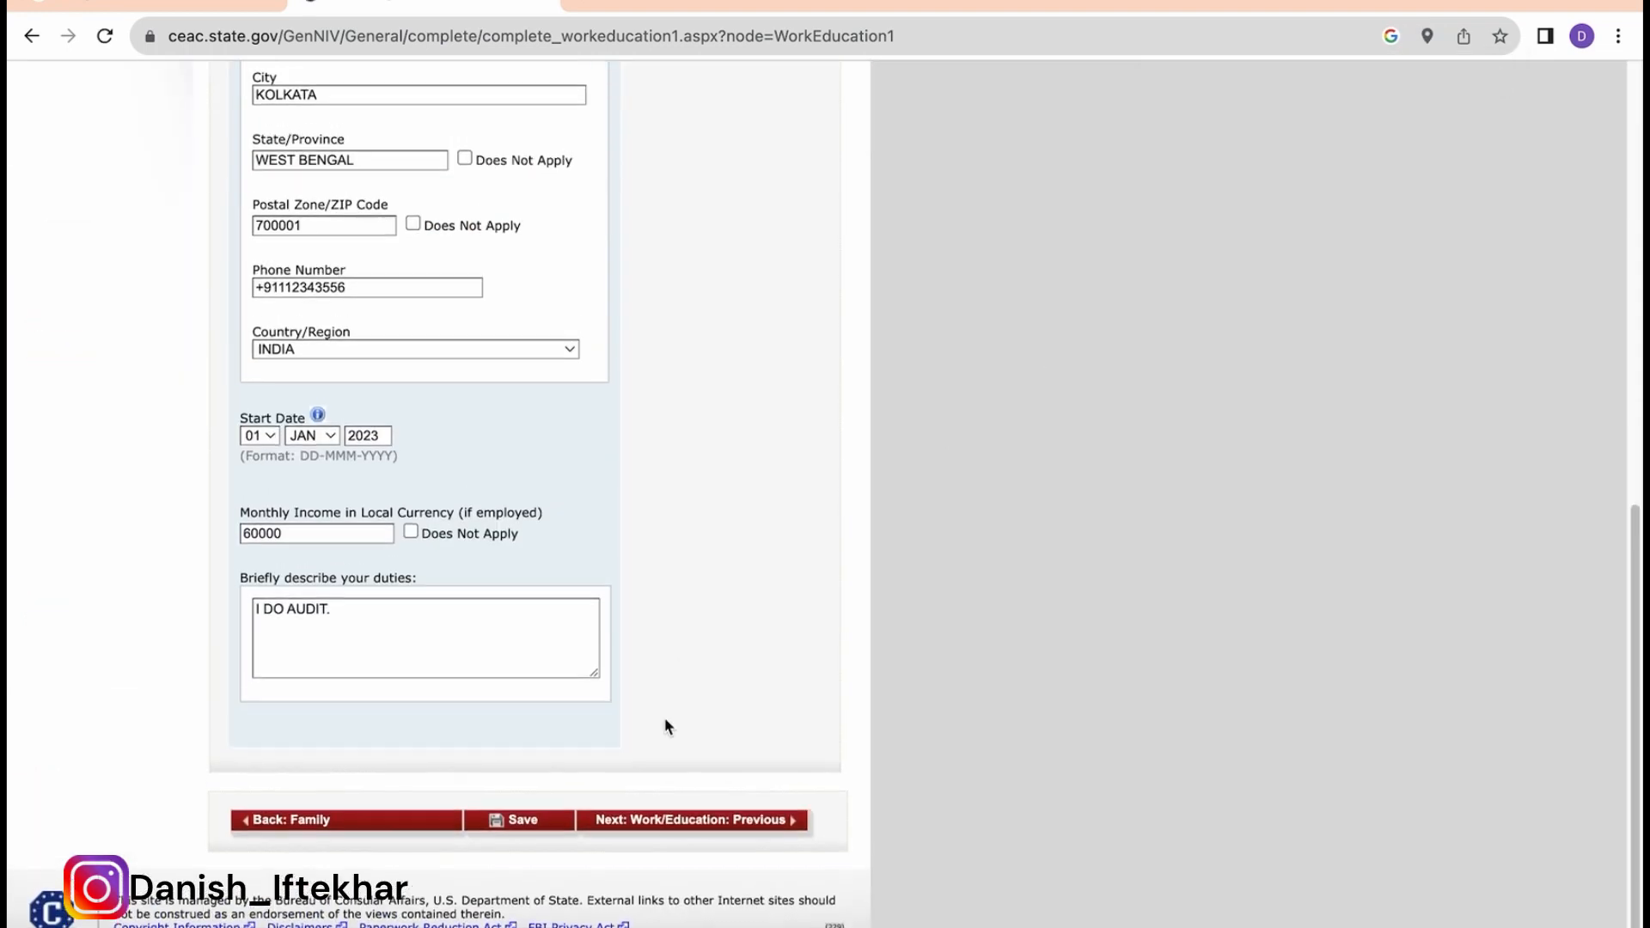
pyautogui.click(688, 822)
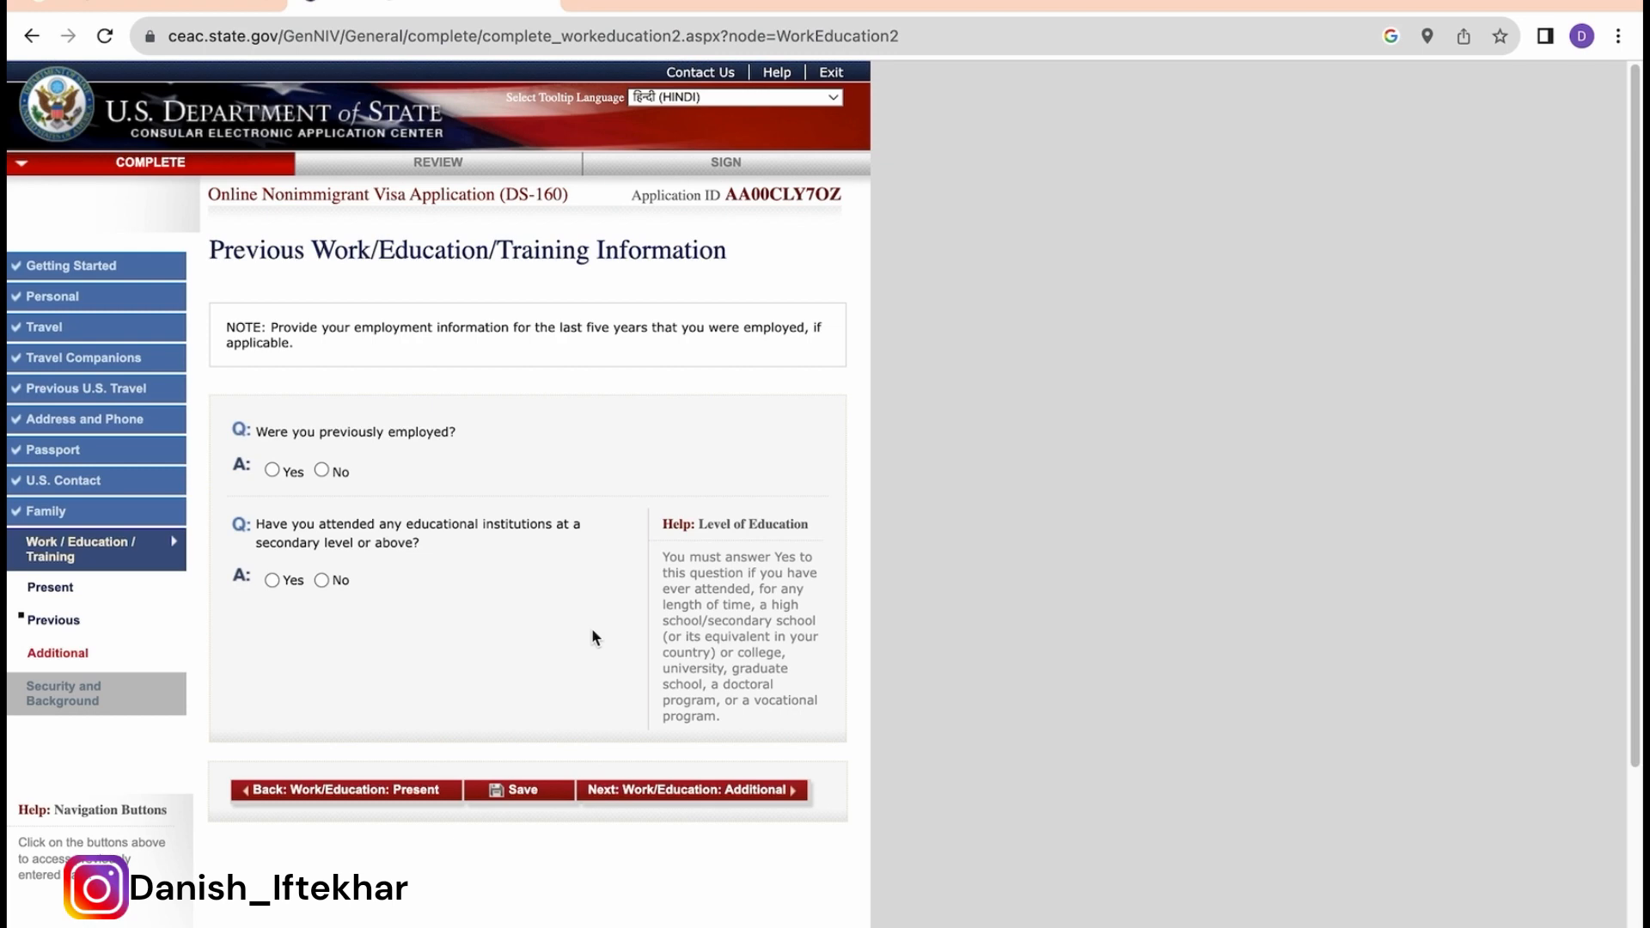
# Step: Set 'Were you previously employed?' to No, correcting an initial Yes
pyautogui.click(271, 470)
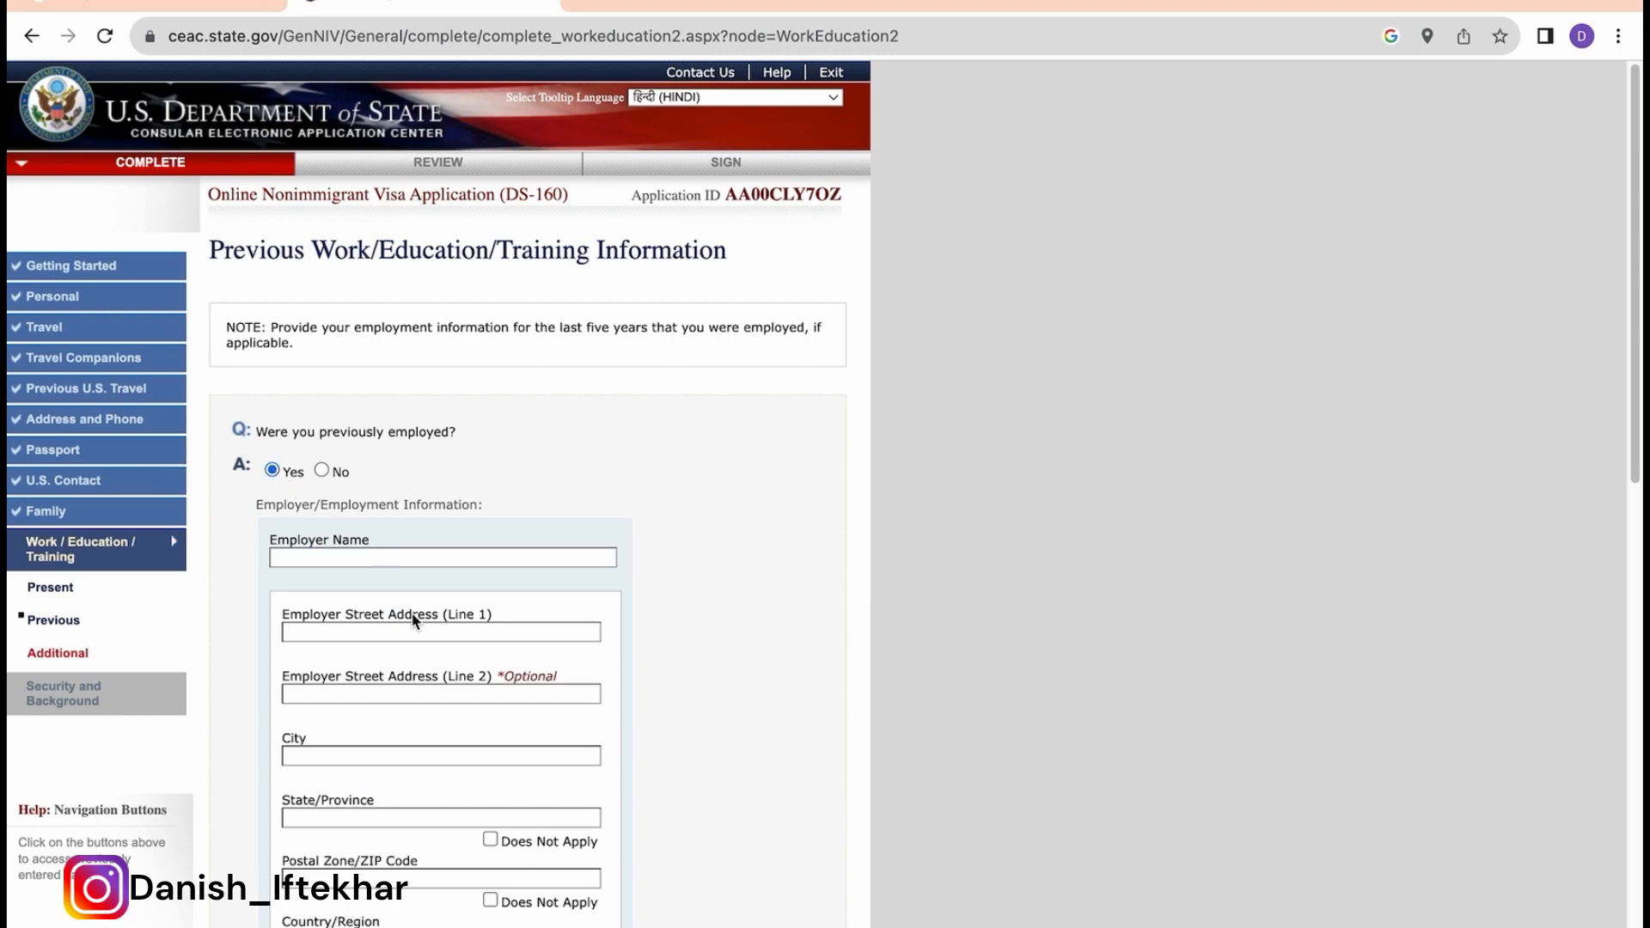
pyautogui.scroll(-3, 411, 617)
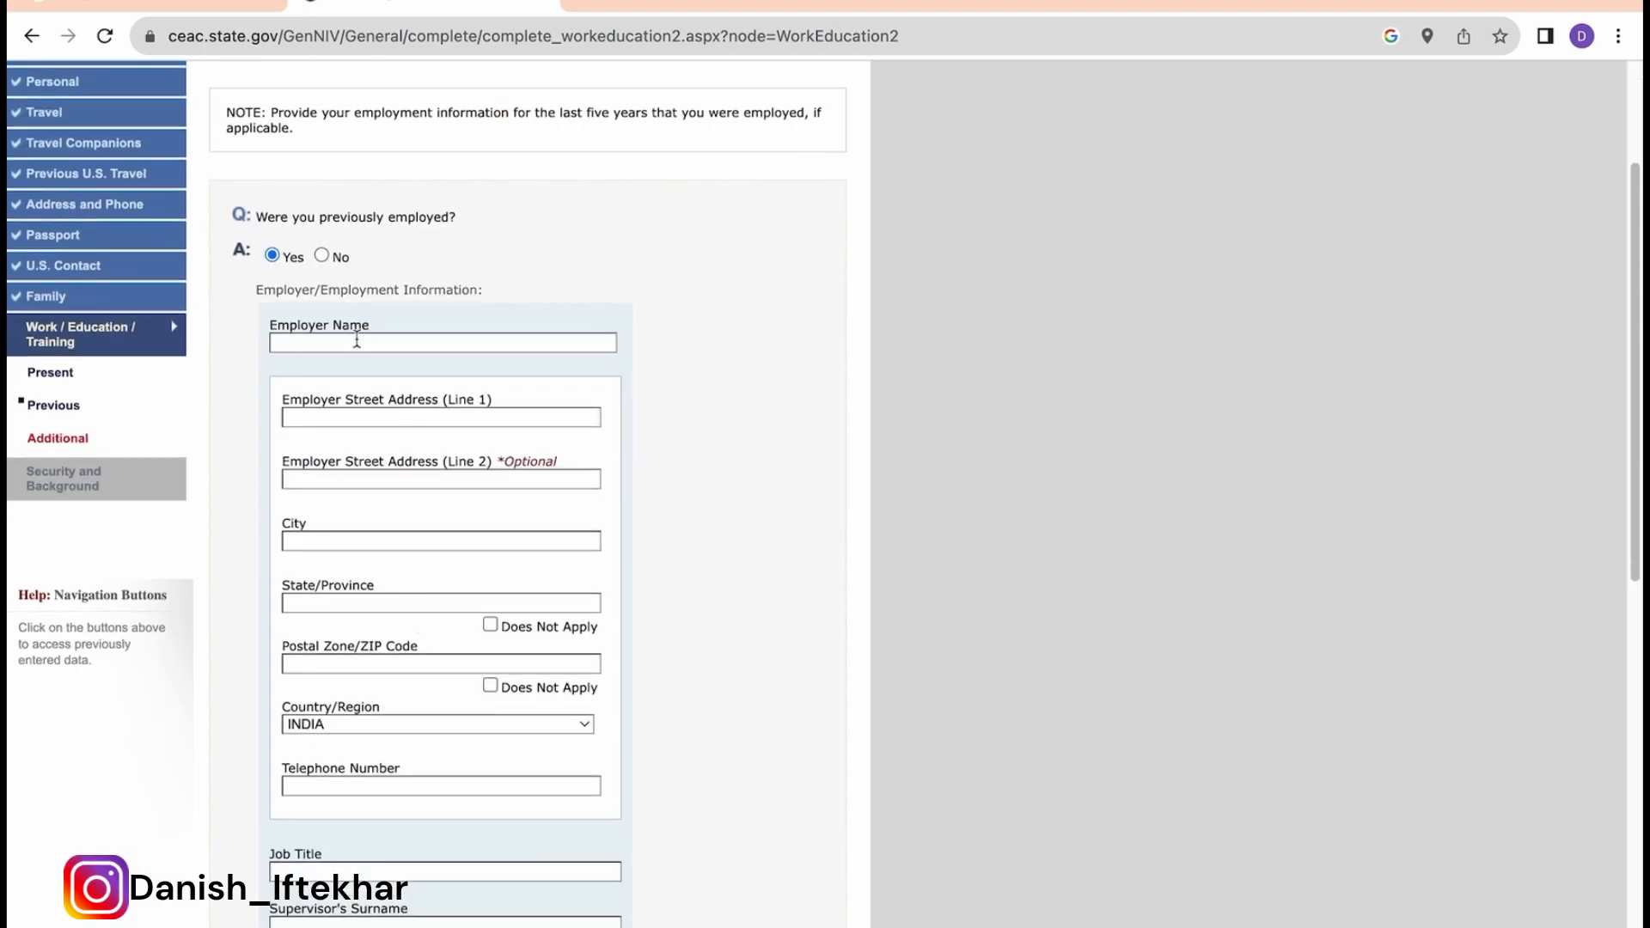
pyautogui.click(322, 256)
pyautogui.scroll(-1, 496, 526)
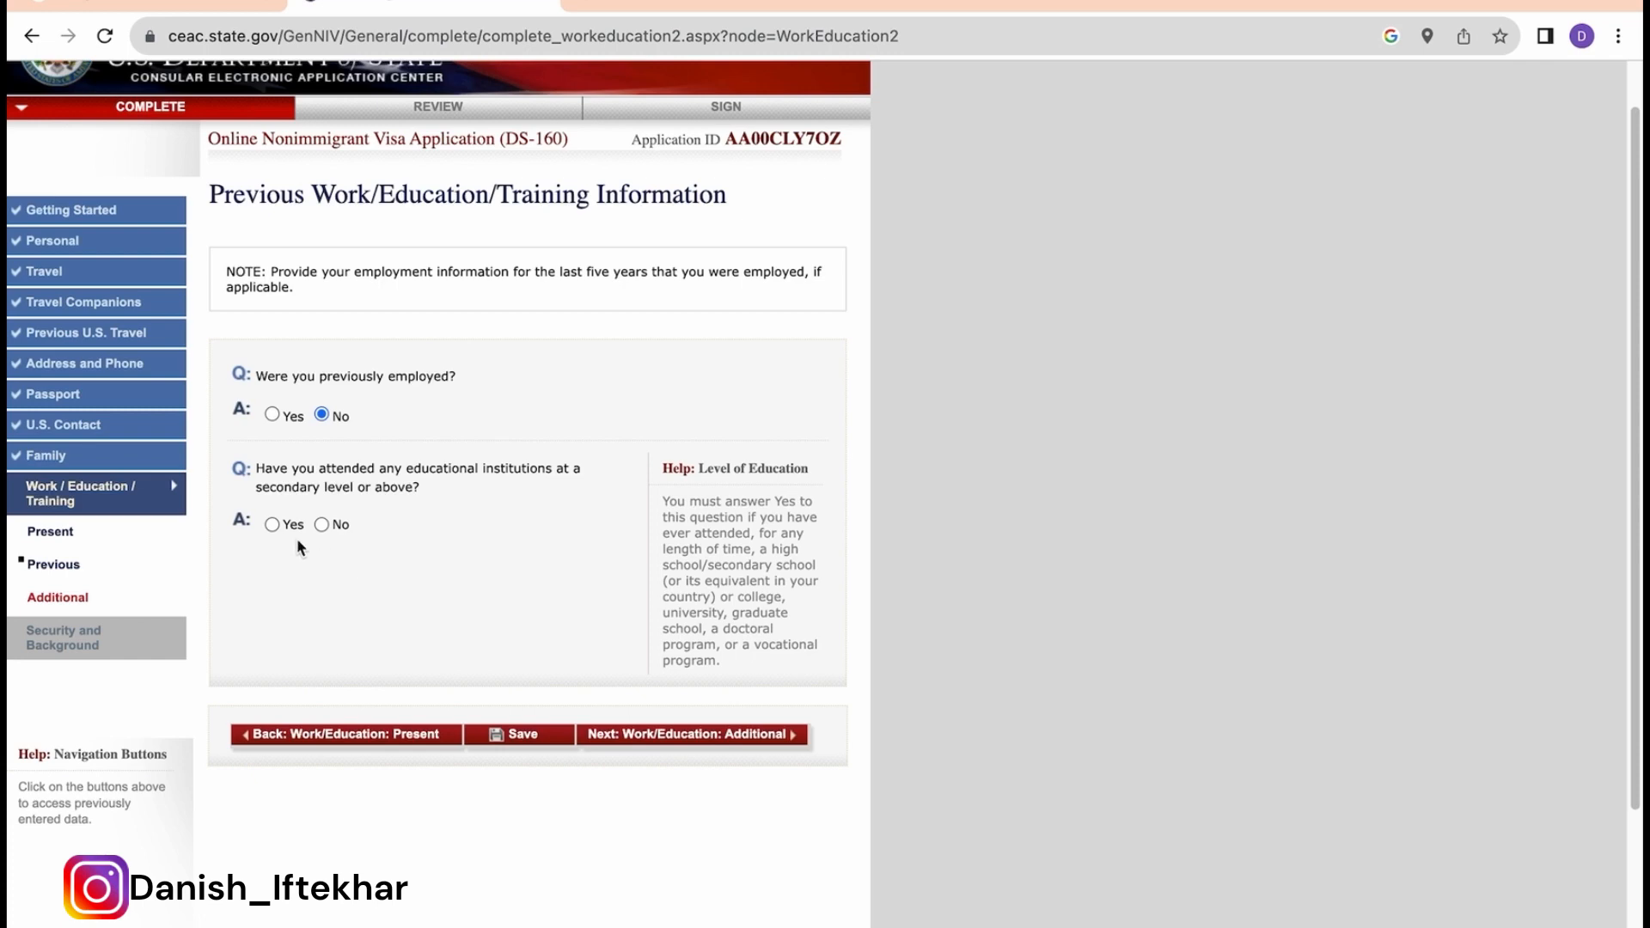
# Step: Answer Yes to prior education and enter UNIVERSITY OF CALCUTTA at street address 123 GHI
pyautogui.click(272, 524)
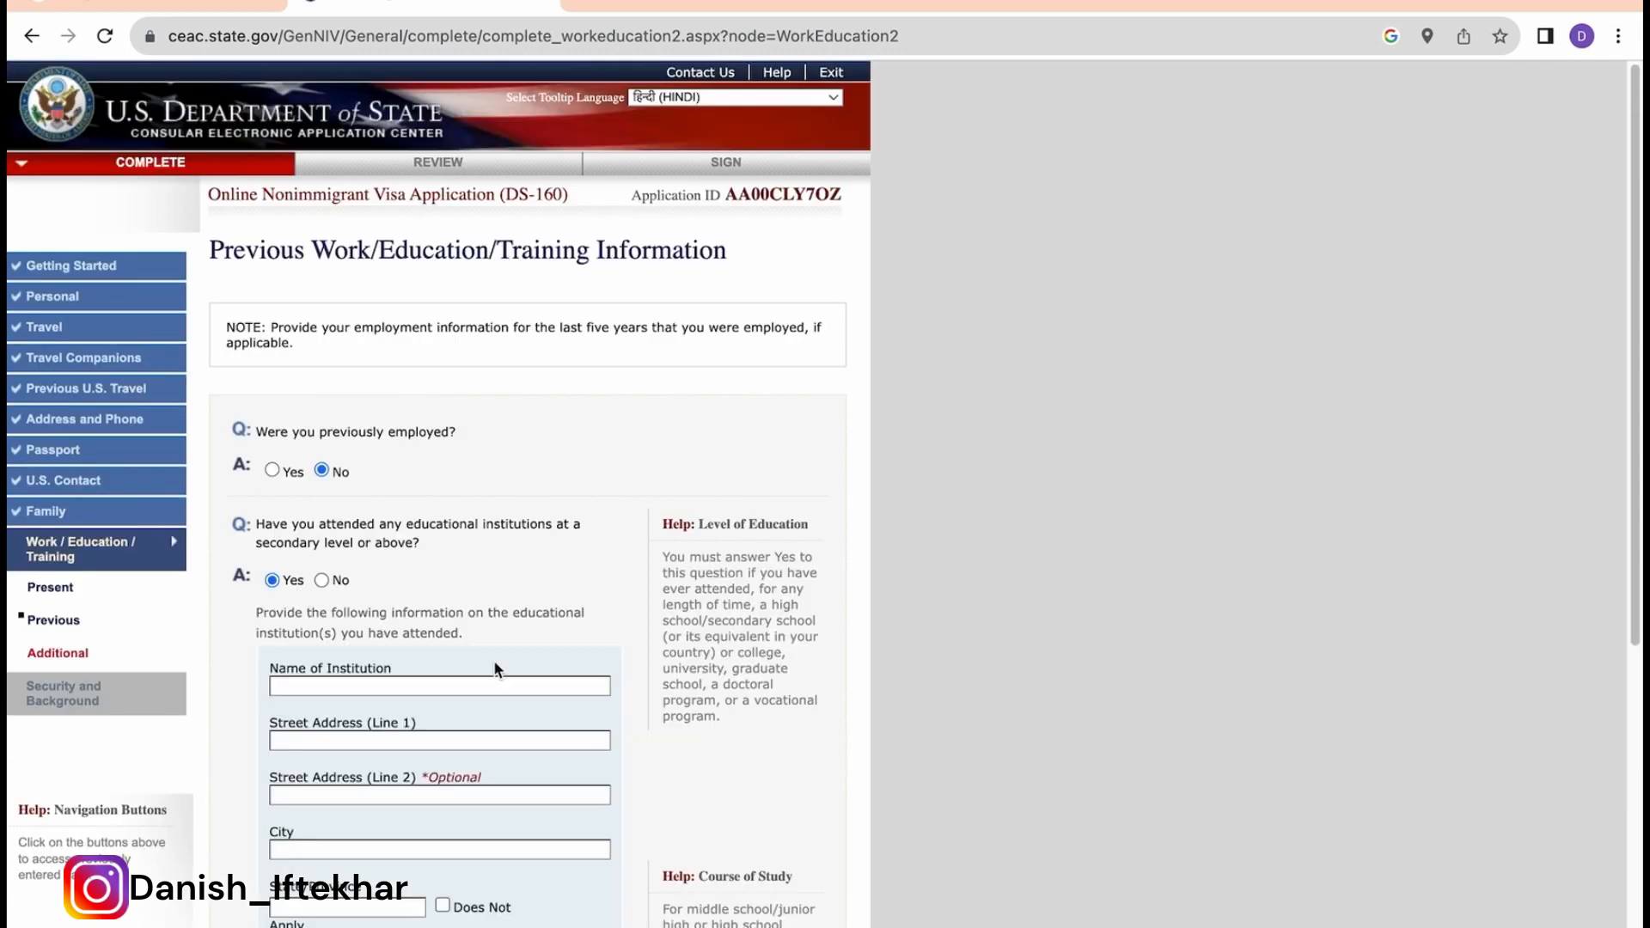
pyautogui.scroll(-3, 493, 662)
pyautogui.click(336, 508)
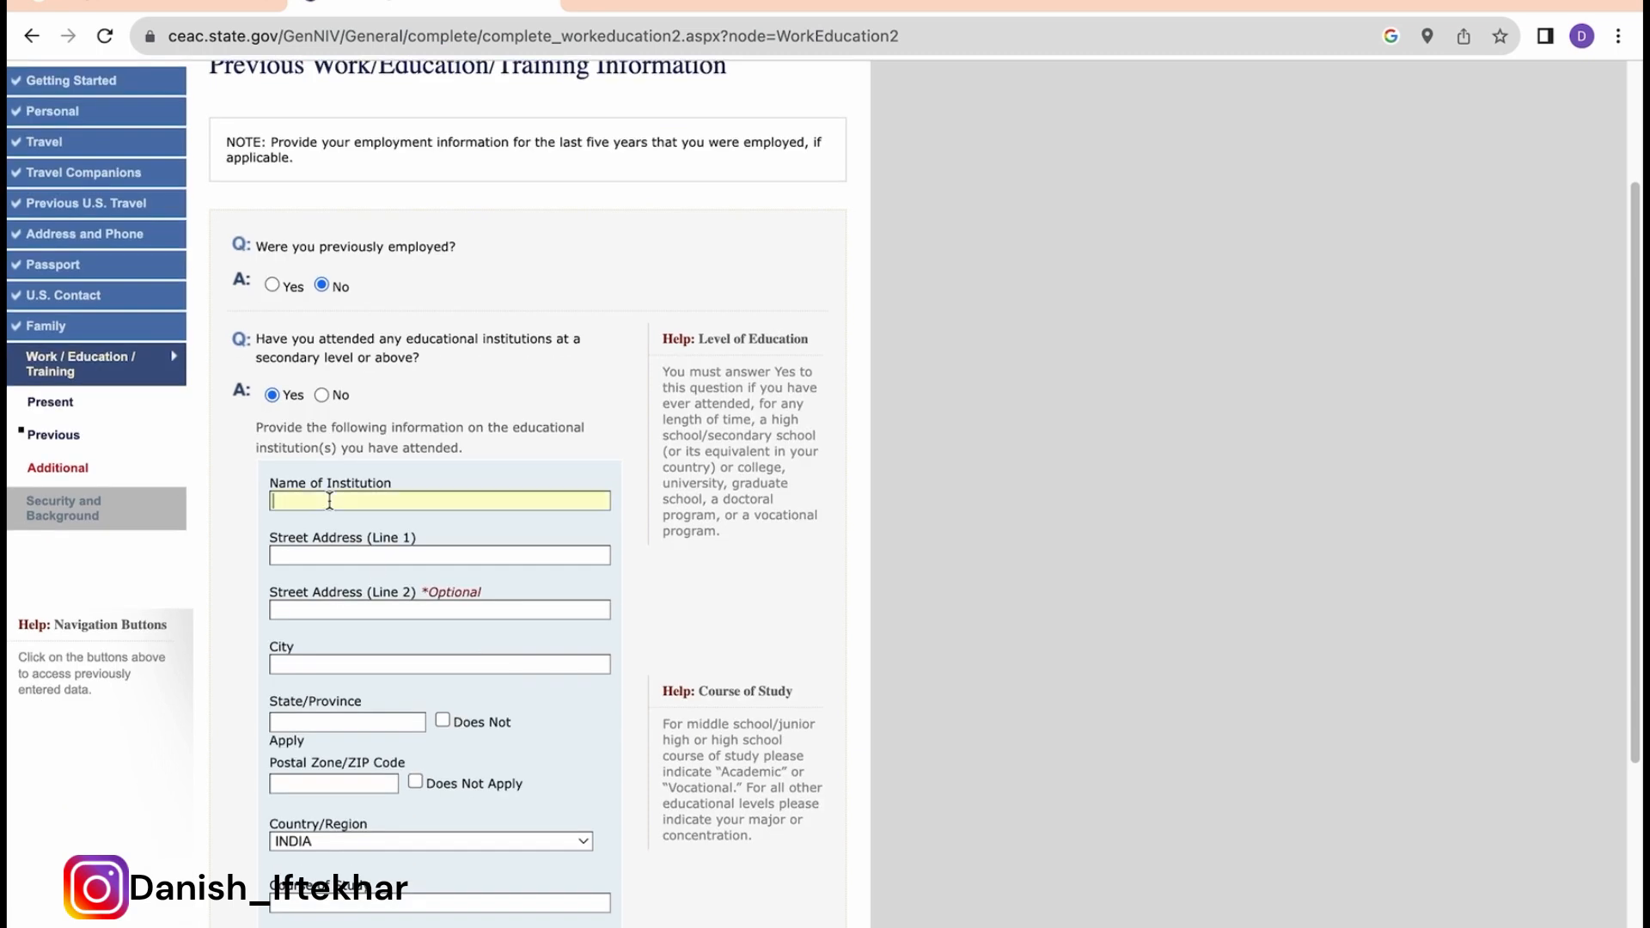
pyautogui.write('UNIVE')
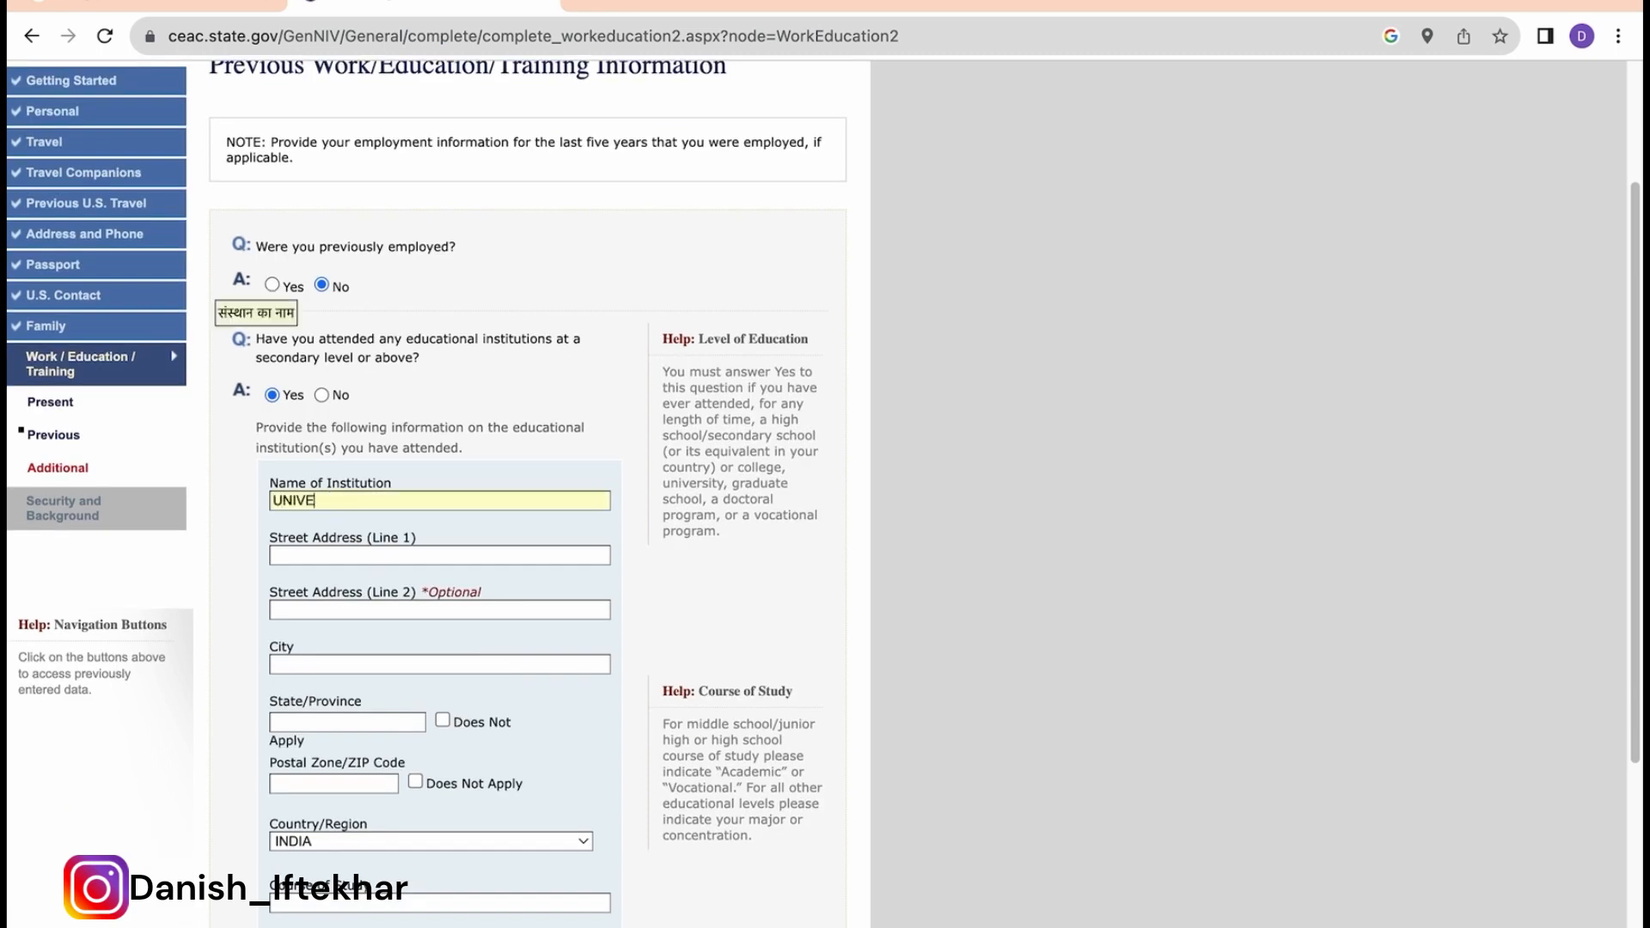
pyautogui.write('RSITY OF CALCUTTA')
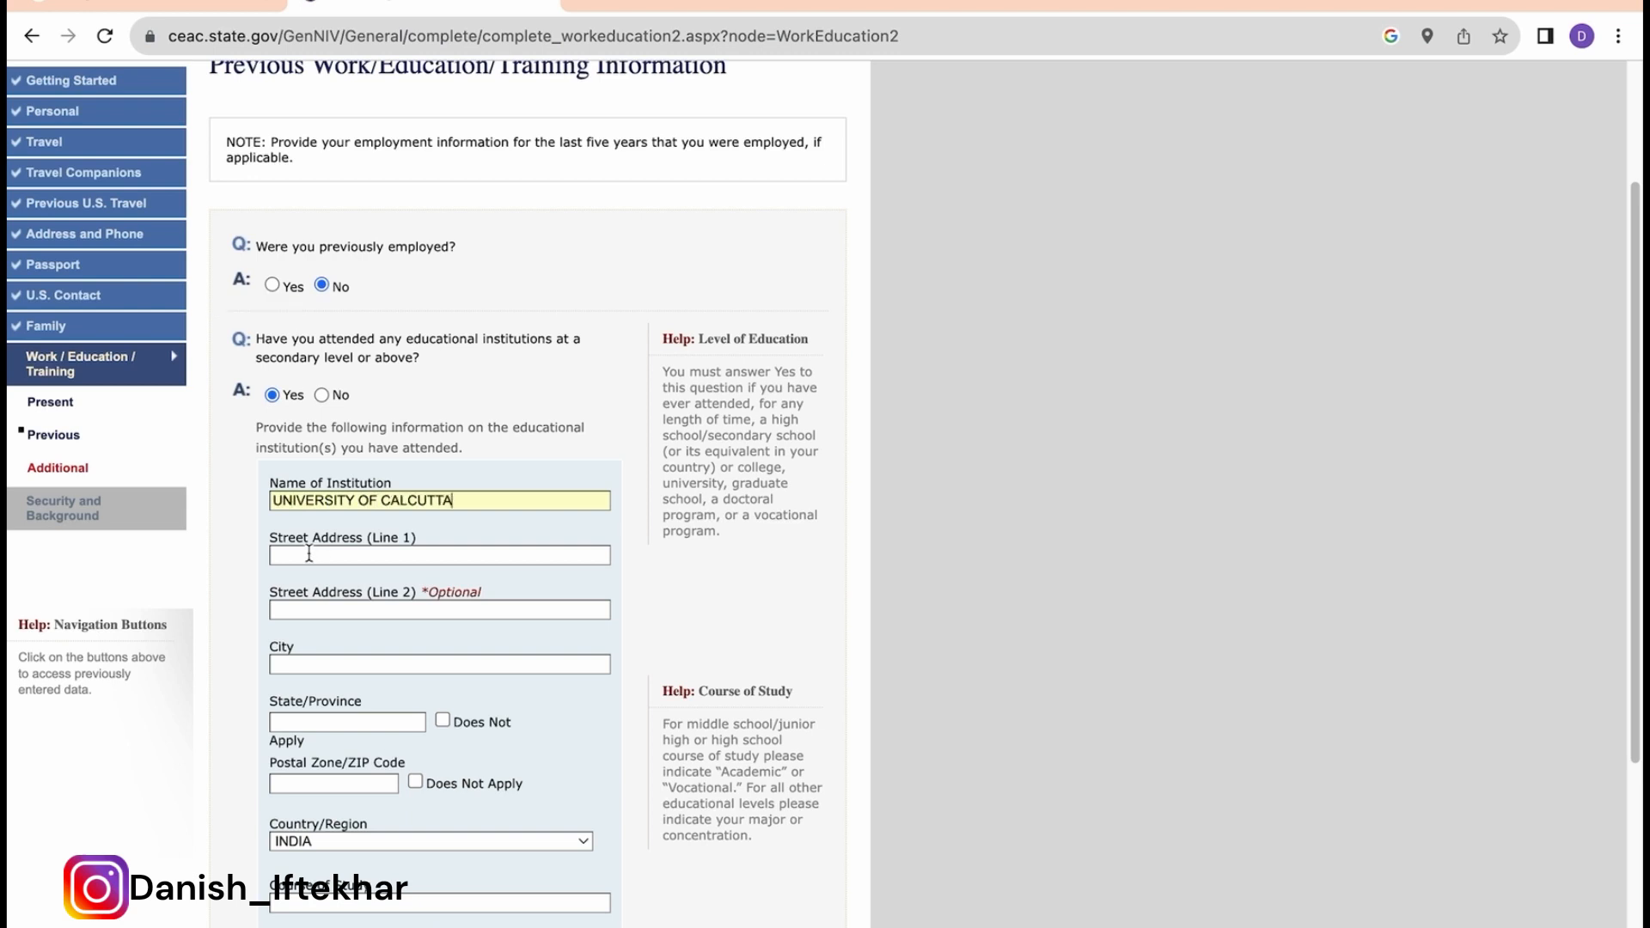
pyautogui.click(308, 554)
pyautogui.write('123')
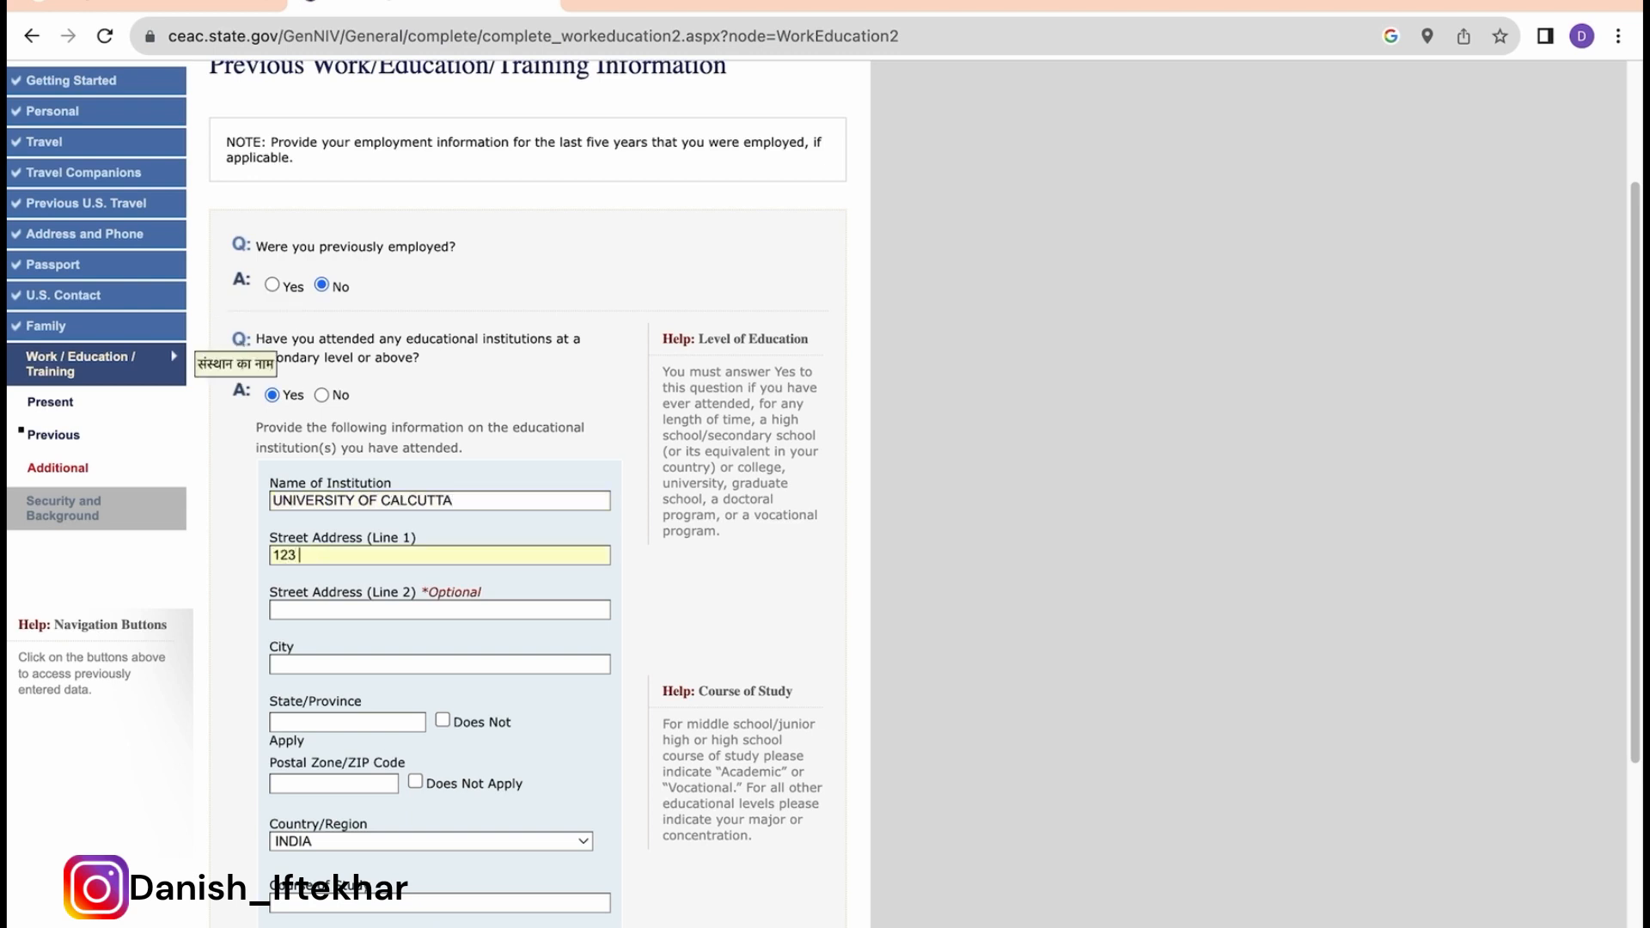
pyautogui.write(' GHI')
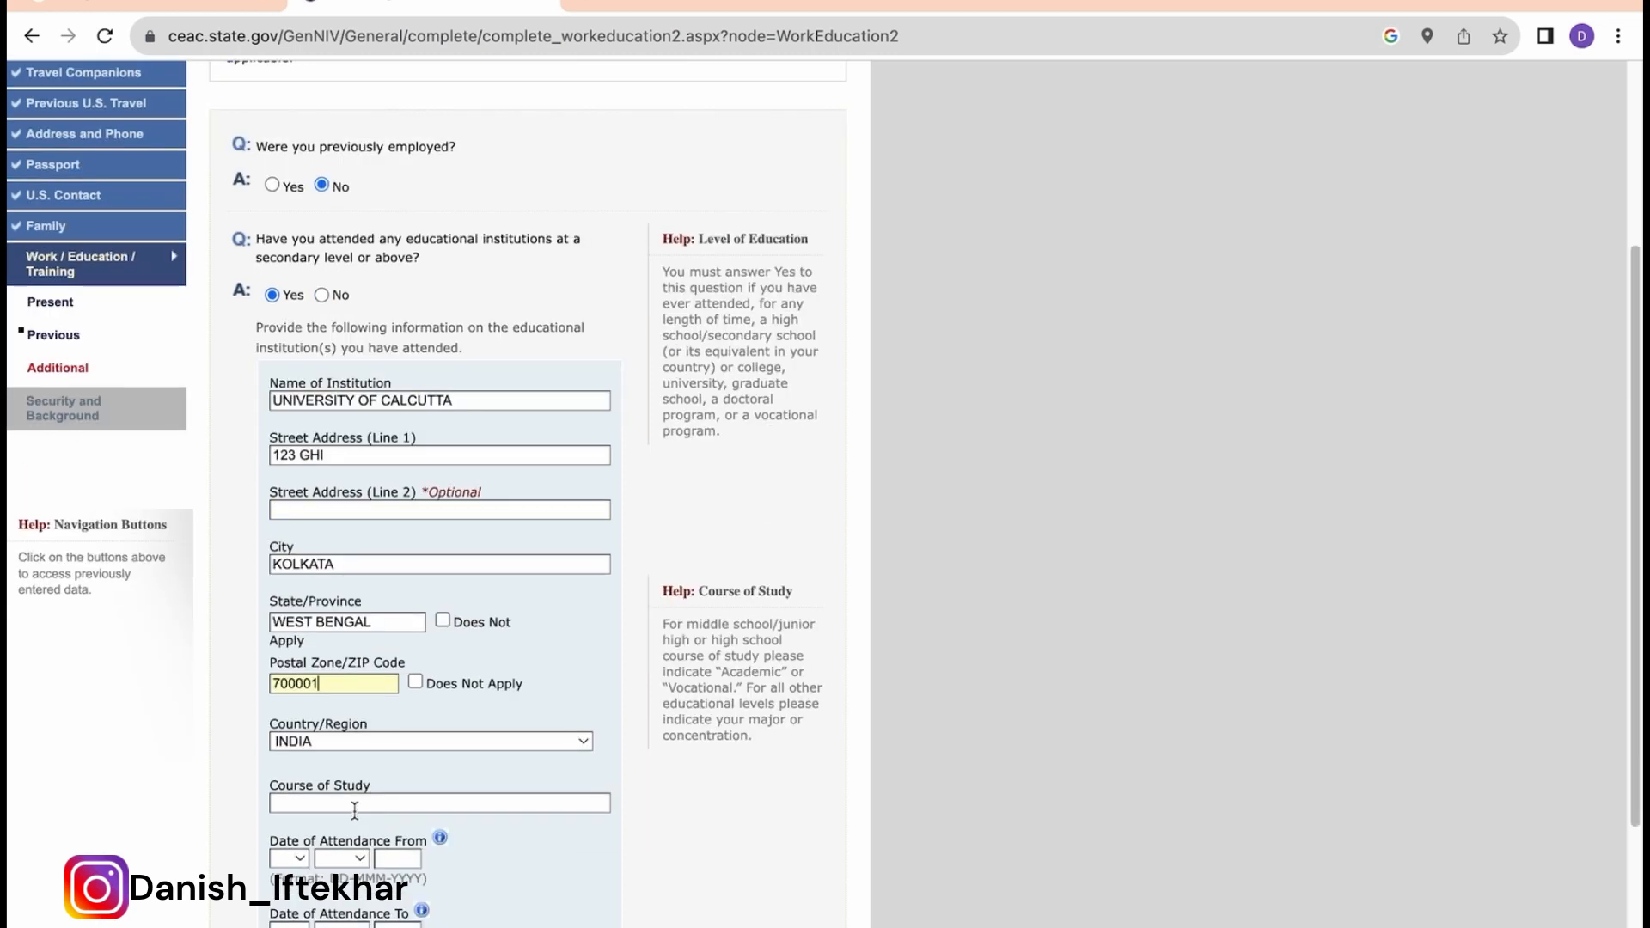
# Step: Enter course of study B.COM with attendance starting 01 JAN 2017
pyautogui.click(353, 808)
pyautogui.write('B.COM')
pyautogui.click(291, 858)
pyautogui.click(306, 893)
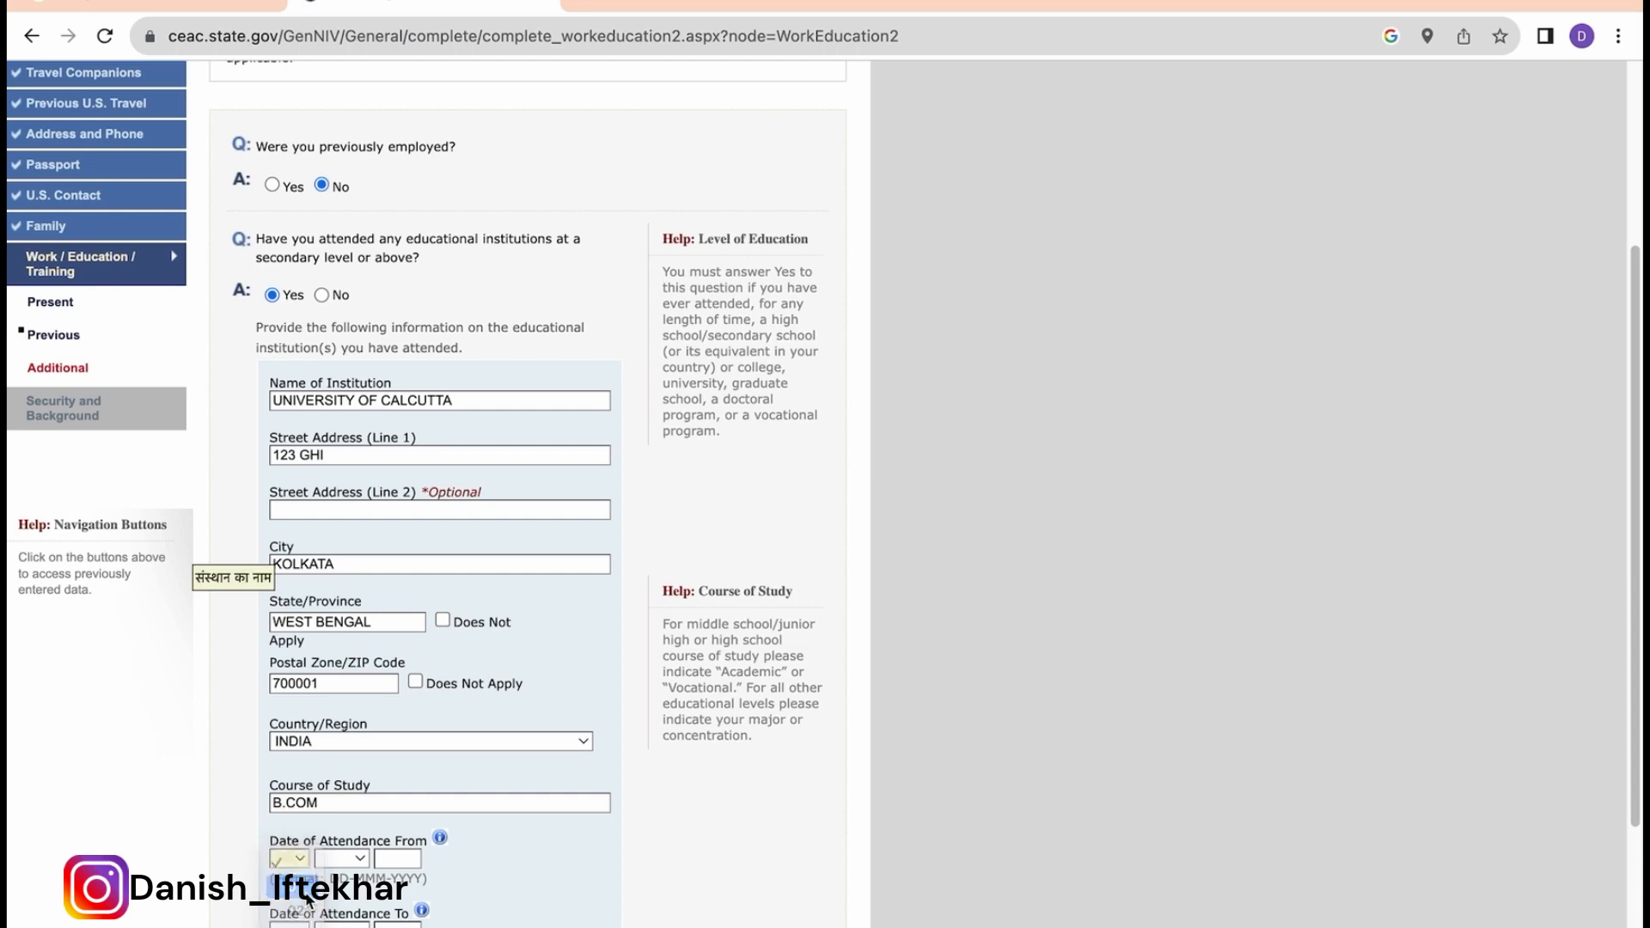
pyautogui.click(348, 859)
pyautogui.click(356, 889)
pyautogui.click(397, 858)
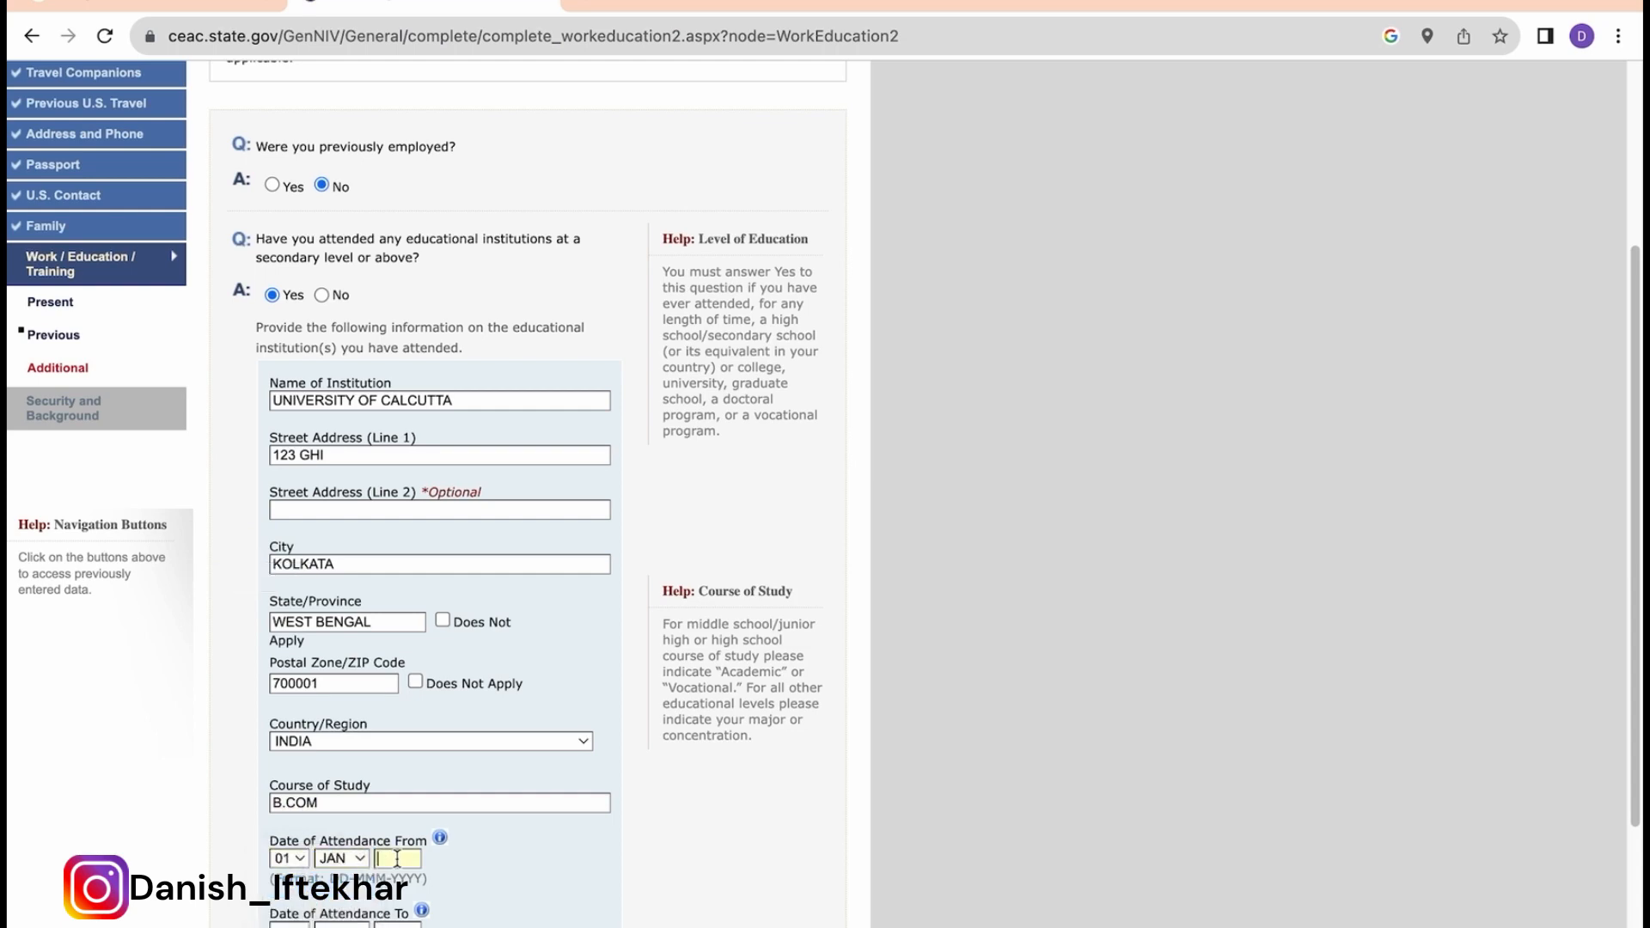
pyautogui.write('2017')
# Step: Save the education entry, dismiss the address popup, and continue to the Additional page
pyautogui.scroll(-3, 516, 687)
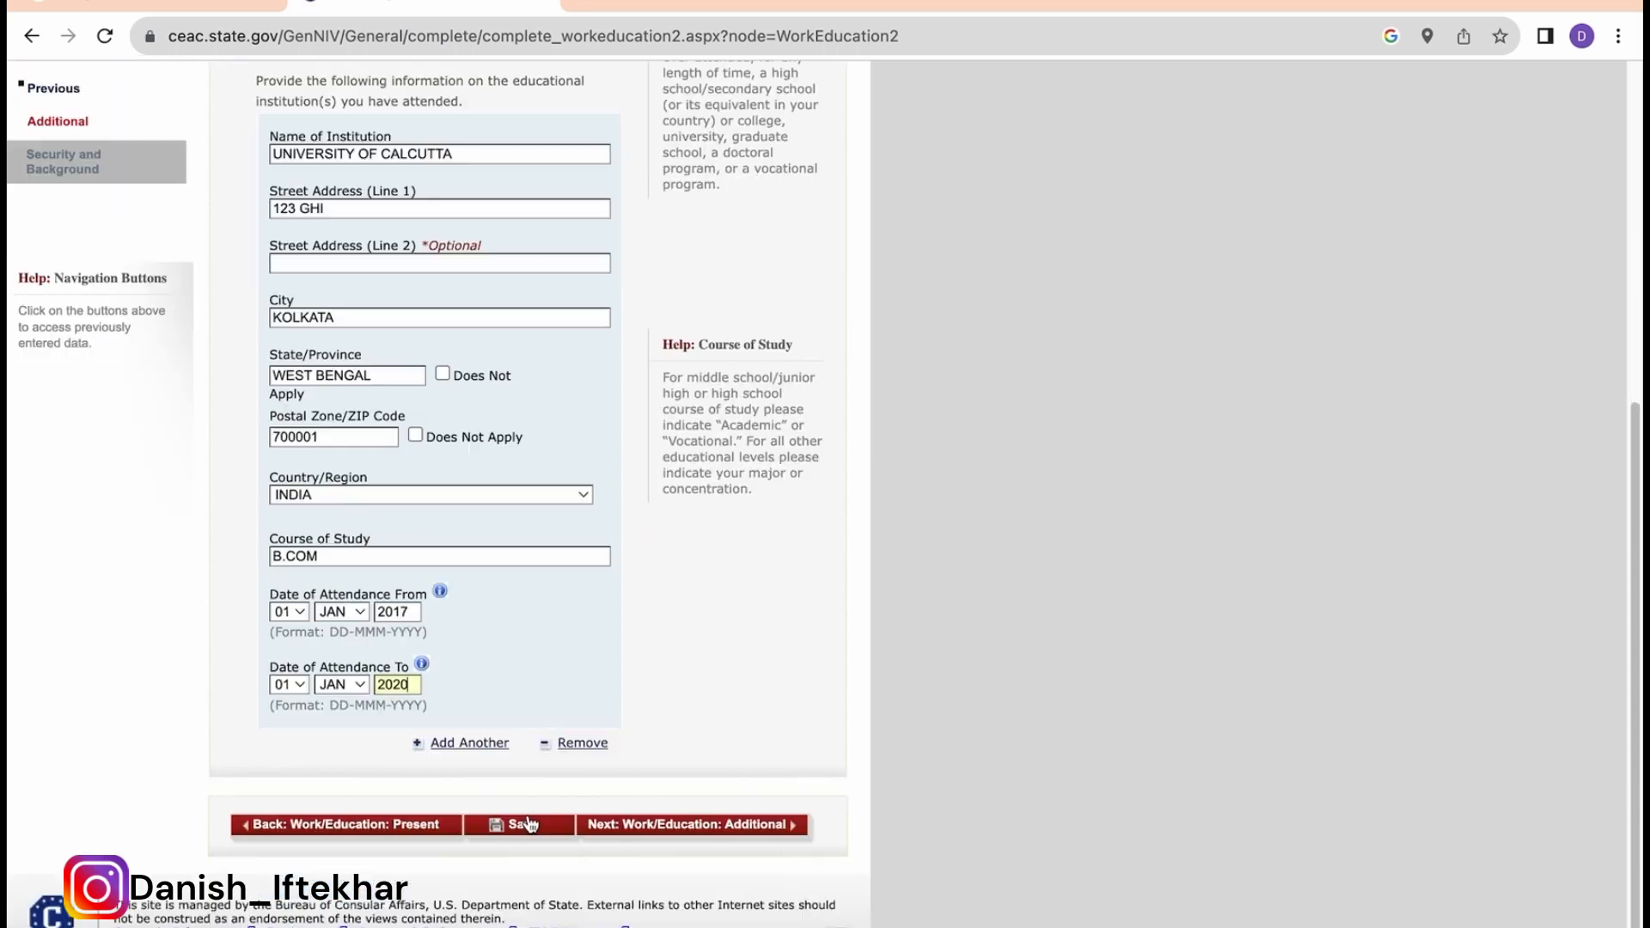
pyautogui.click(519, 824)
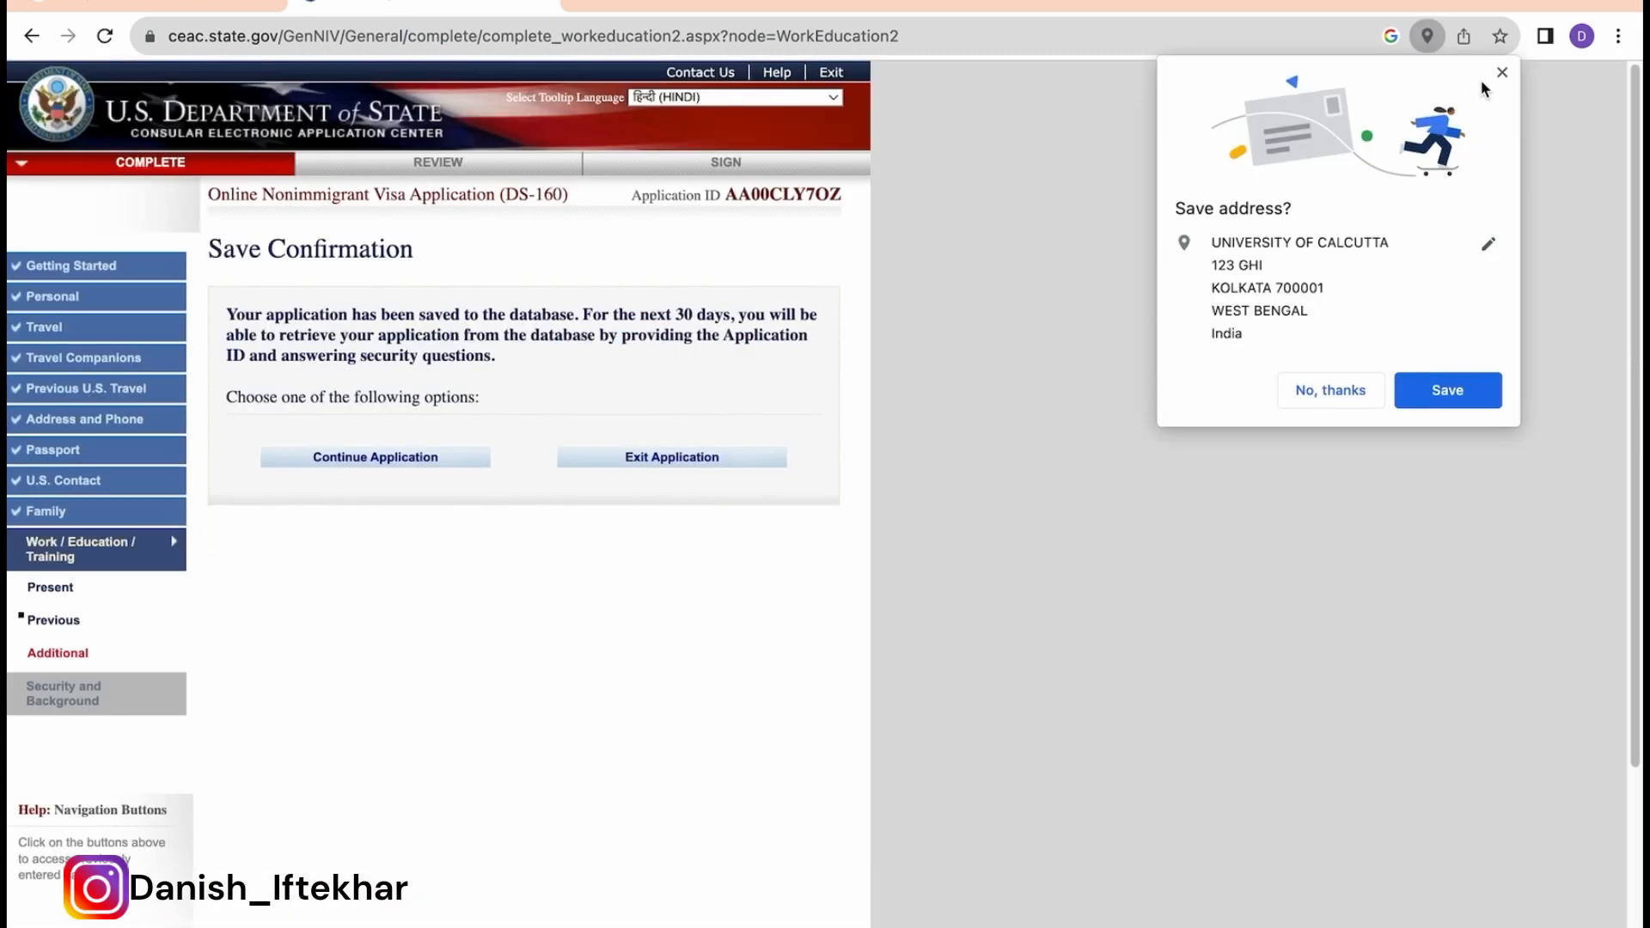
pyautogui.click(1501, 72)
pyautogui.click(382, 464)
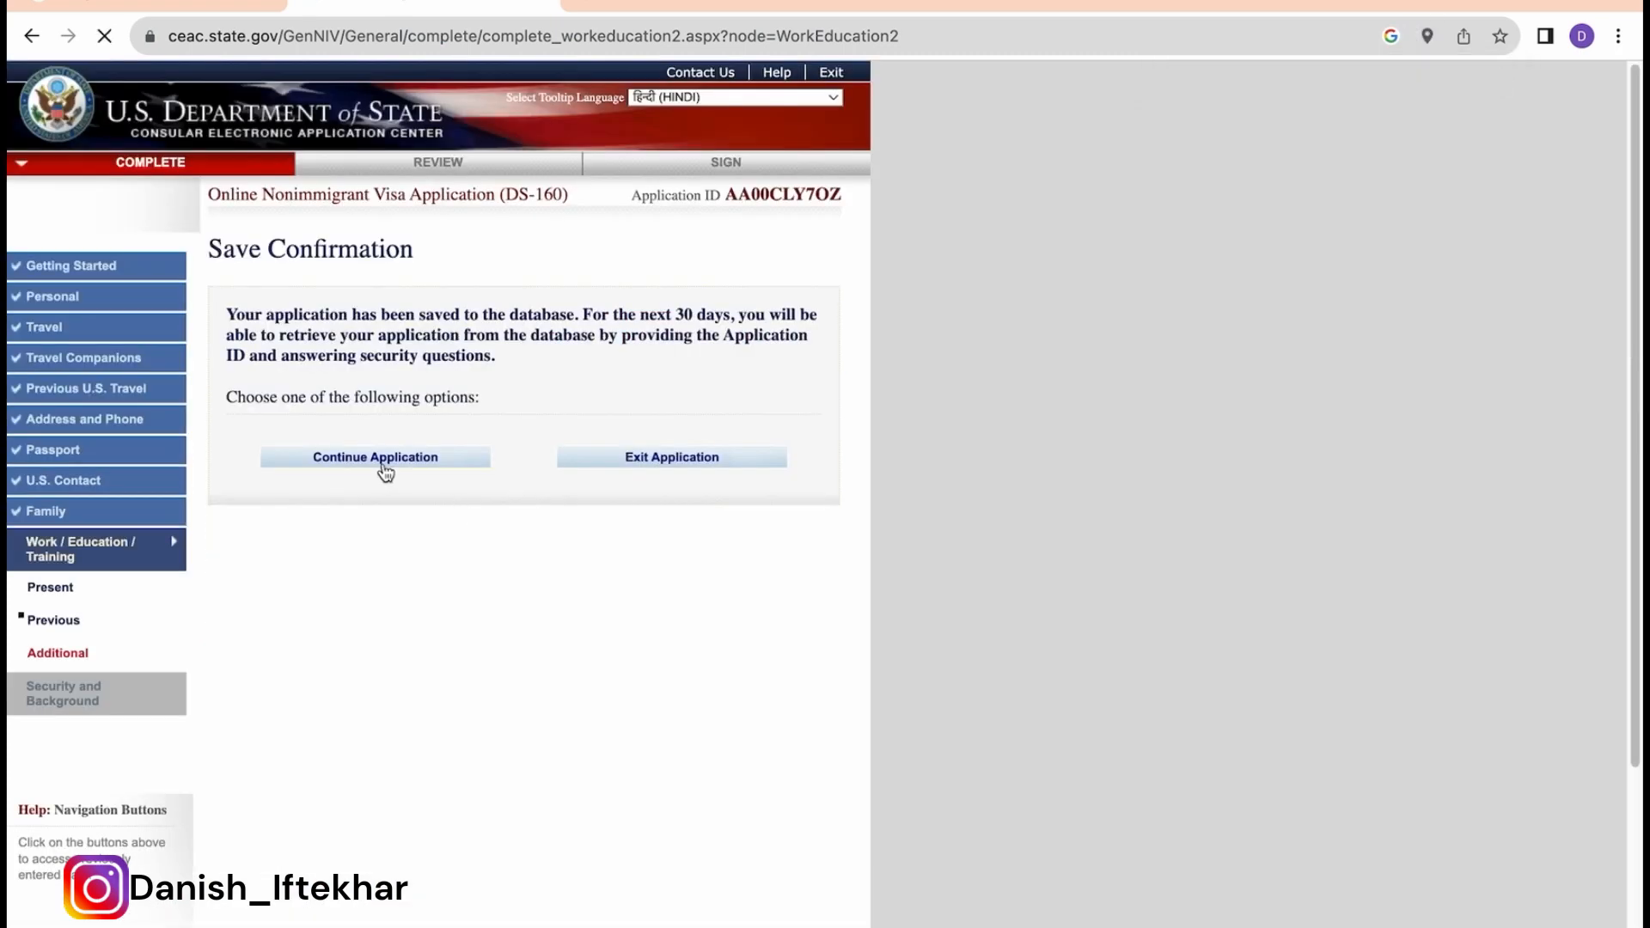
pyautogui.scroll(-6, 666, 634)
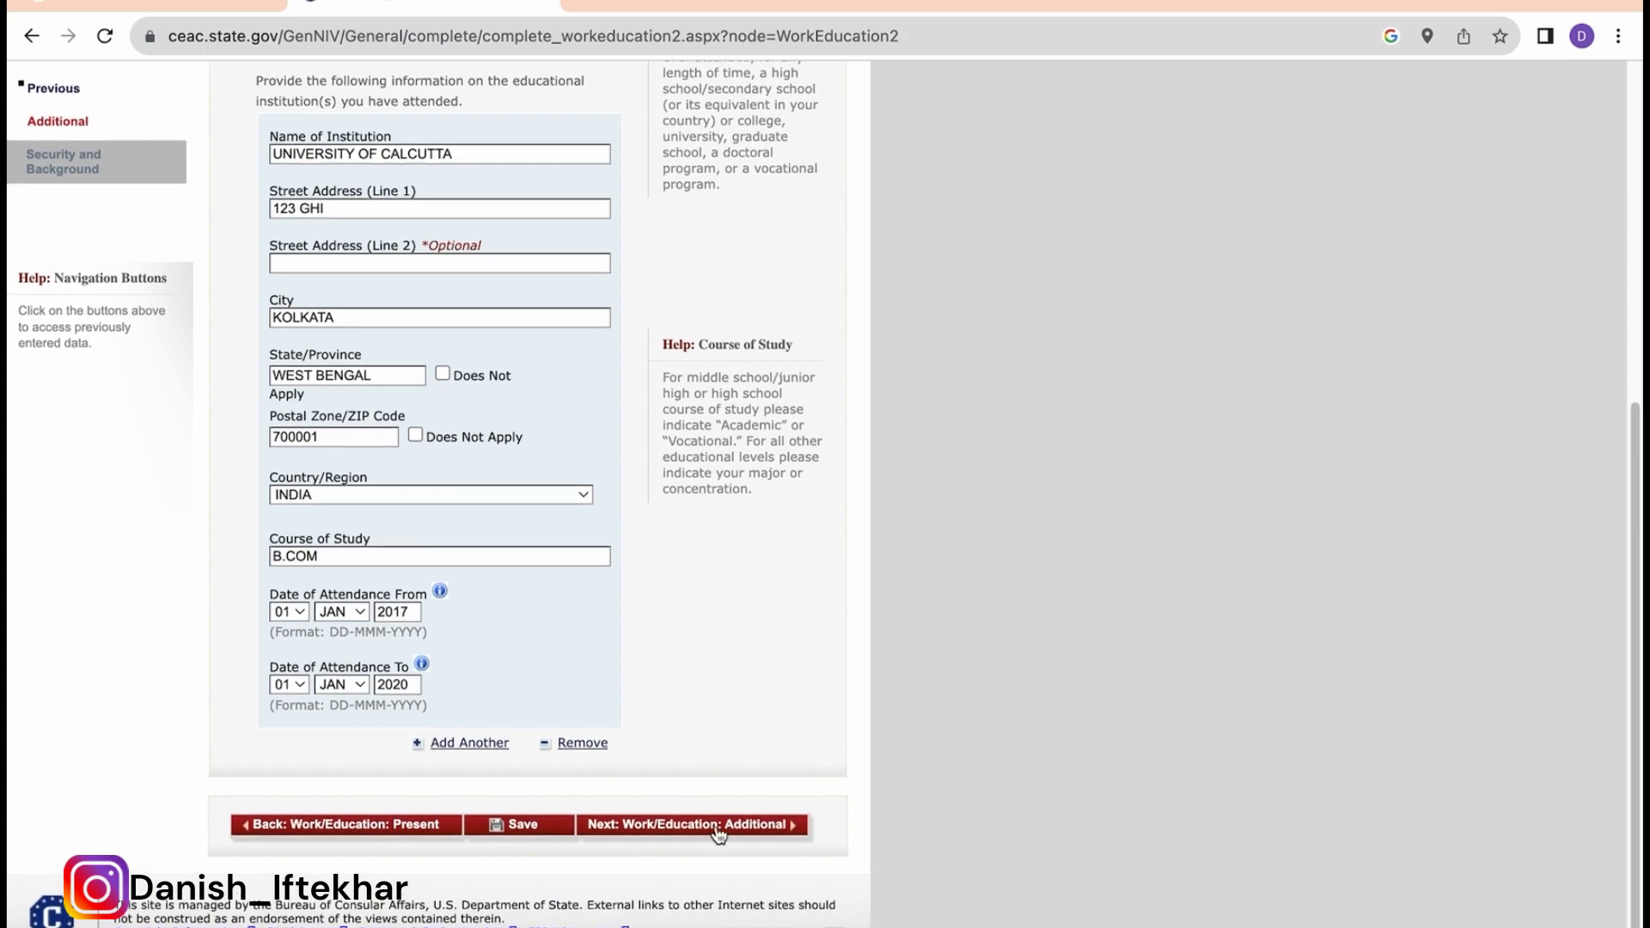
pyautogui.click(714, 826)
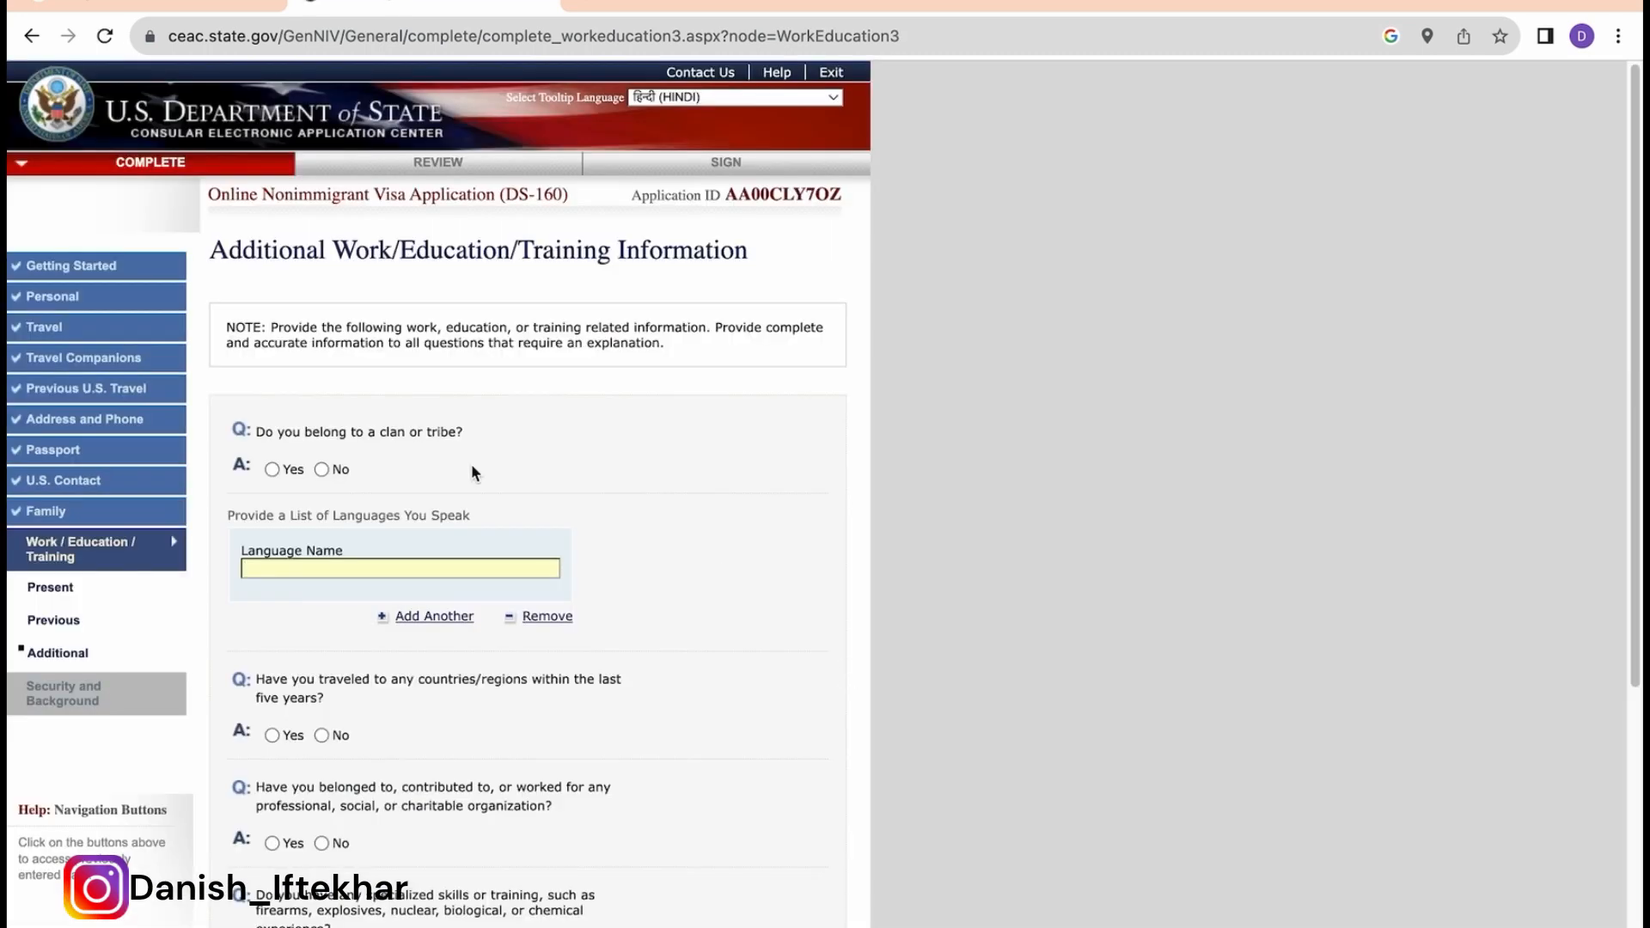
# Step: Answer No to clan or tribe and list languages HINDI, URDU and ENGLISH
pyautogui.click(322, 469)
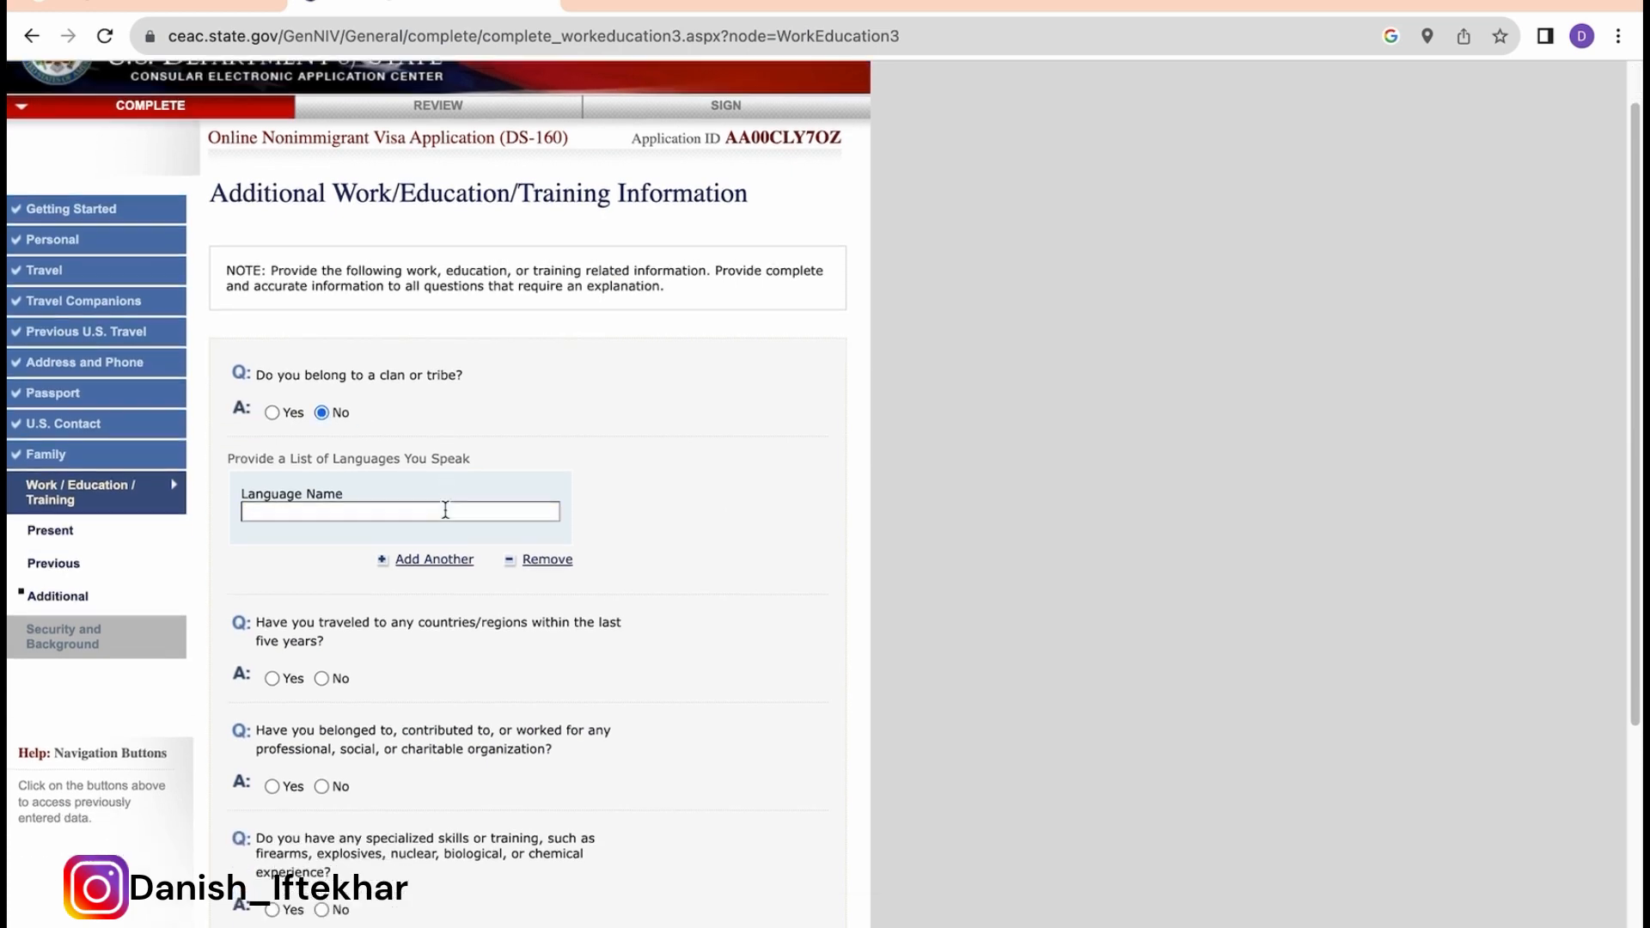
pyautogui.click(420, 513)
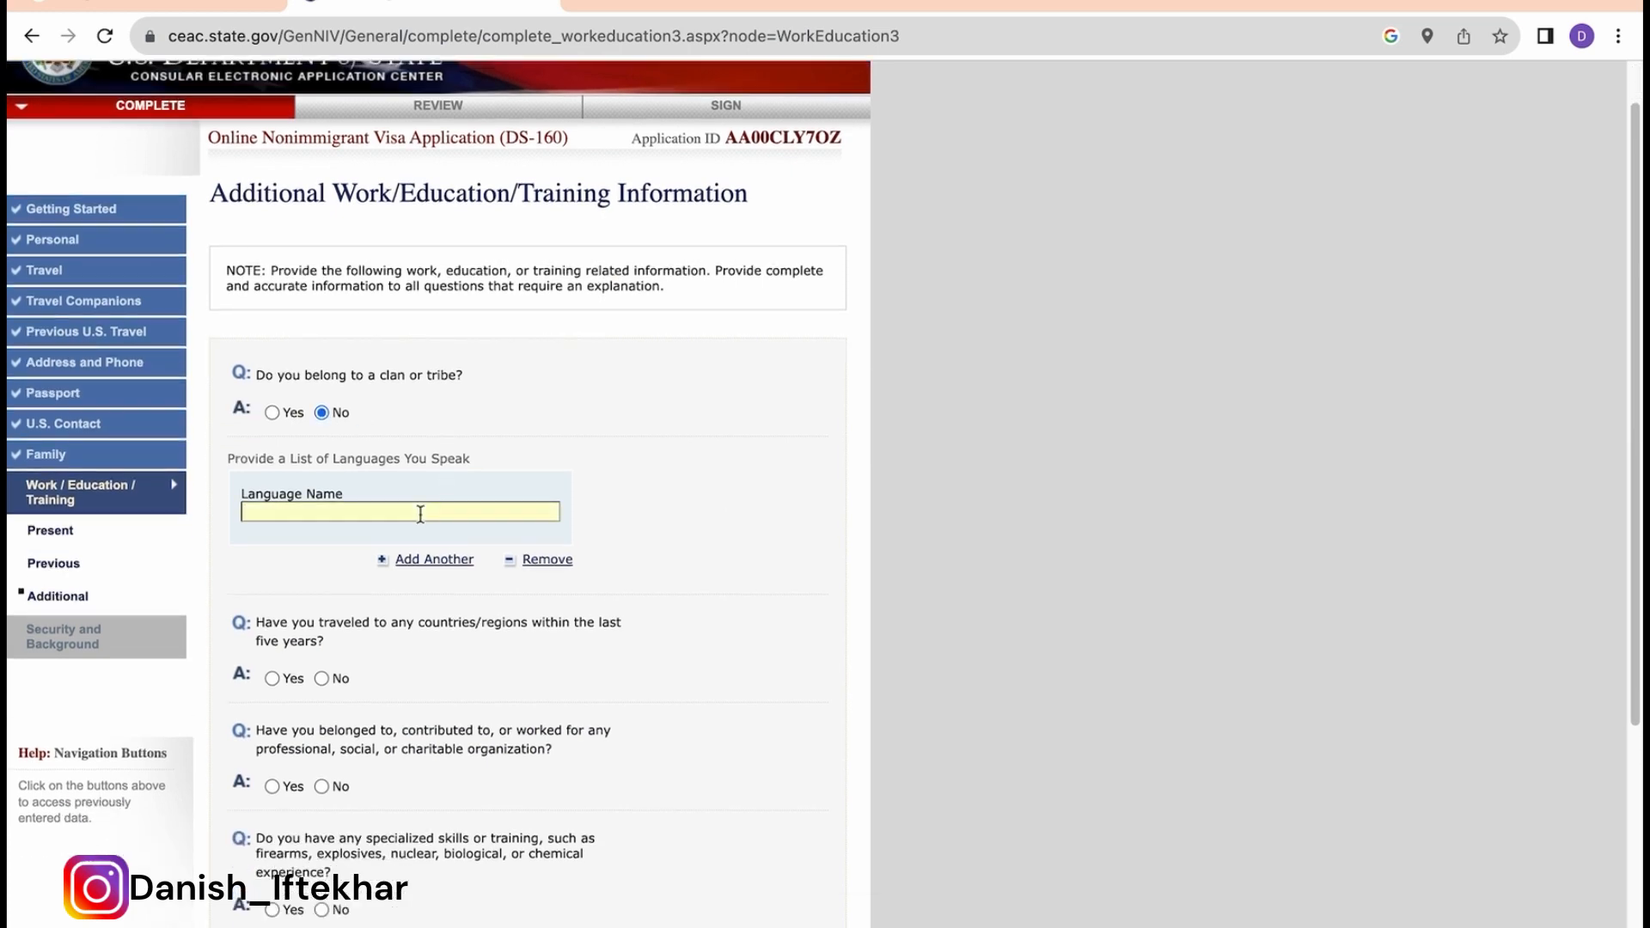
pyautogui.write('HINDI')
pyautogui.click(473, 565)
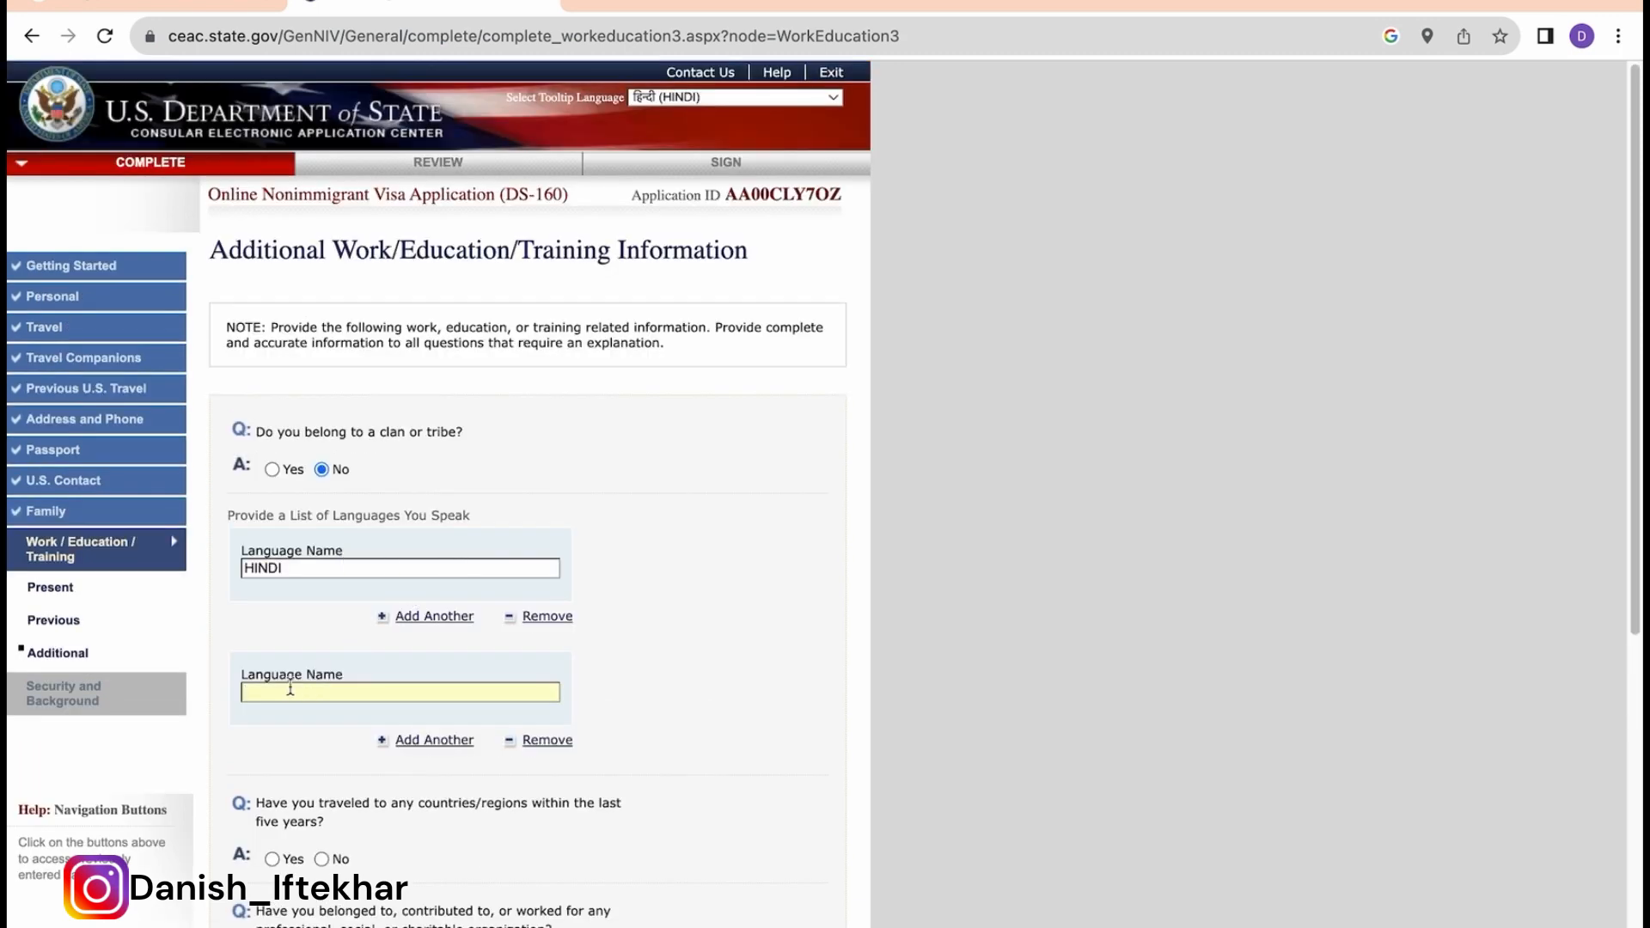
pyautogui.write('URDU')
pyautogui.click(419, 742)
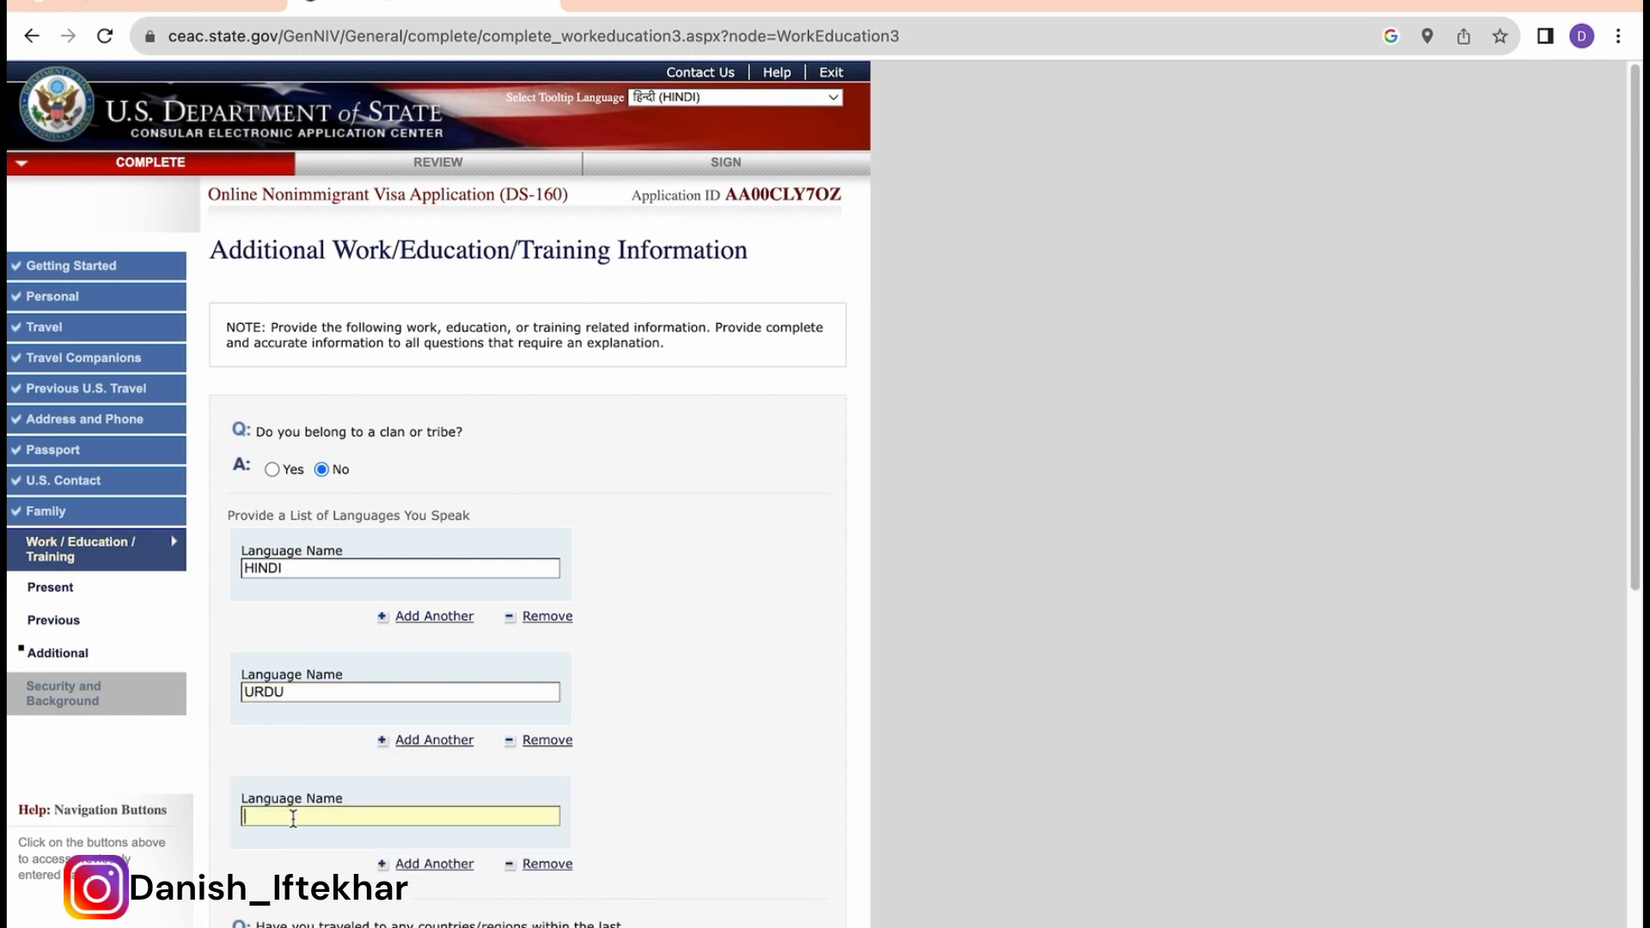
pyautogui.write('ENGLISH')
pyautogui.press('BackSpace')
pyautogui.press('BackSpace')
pyautogui.press('BackSpace')
pyautogui.write('ISH')
# Step: Remove the empty extra language field and highlight the five-year travel question
pyautogui.scroll(-1, 369, 836)
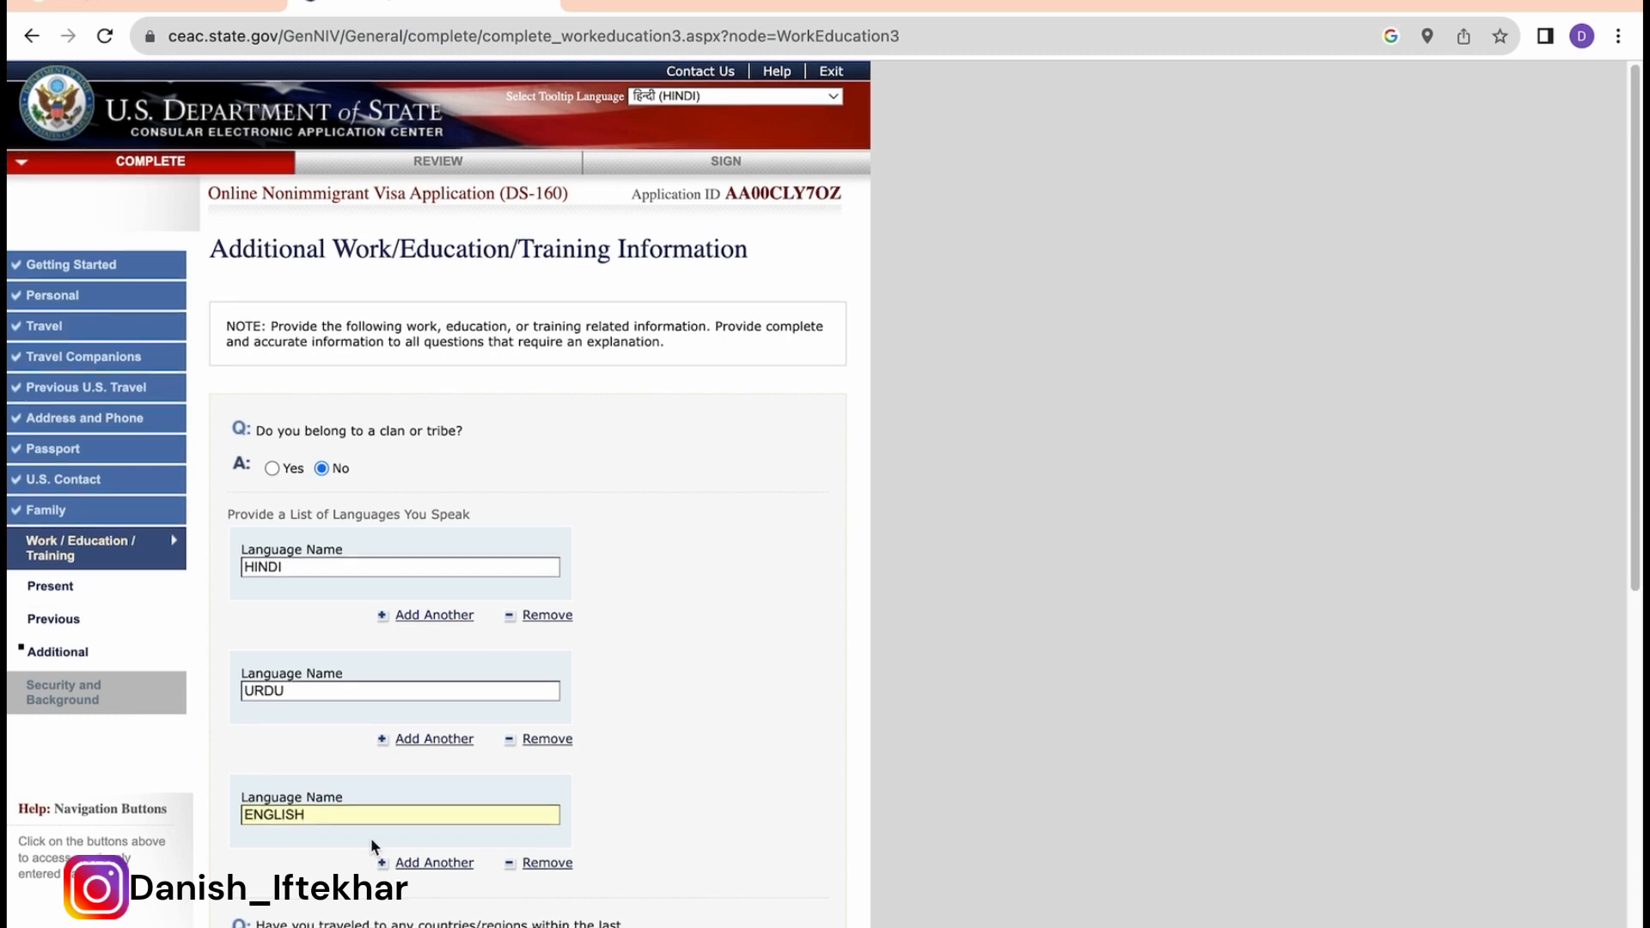
pyautogui.click(430, 829)
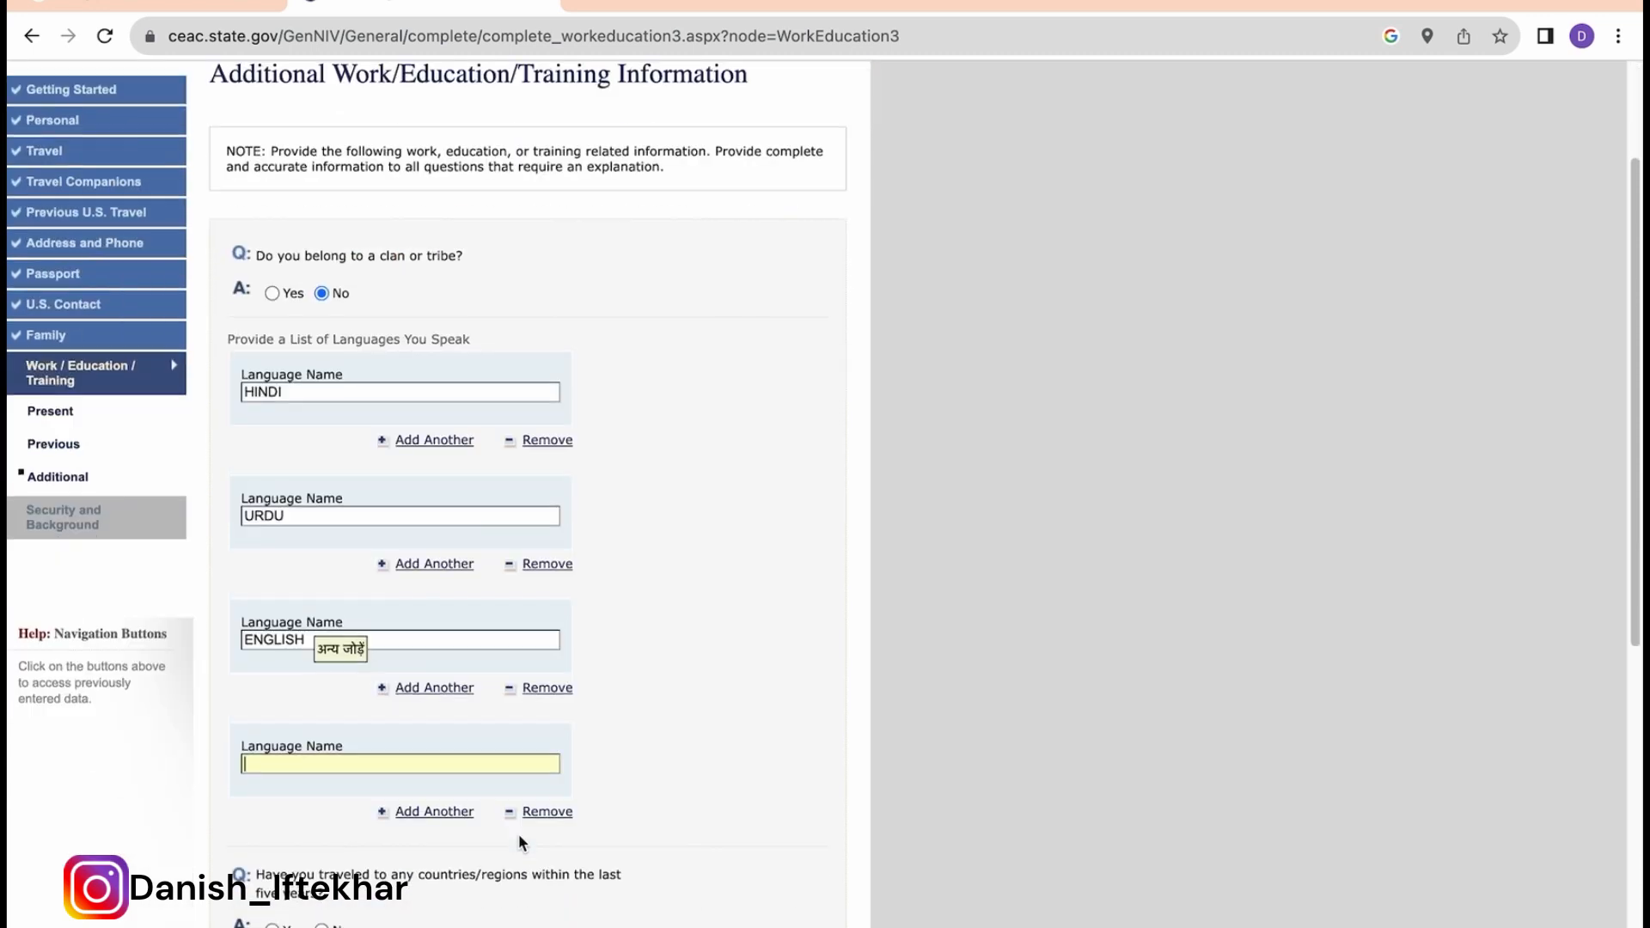
pyautogui.click(547, 812)
pyautogui.scroll(-5, 544, 803)
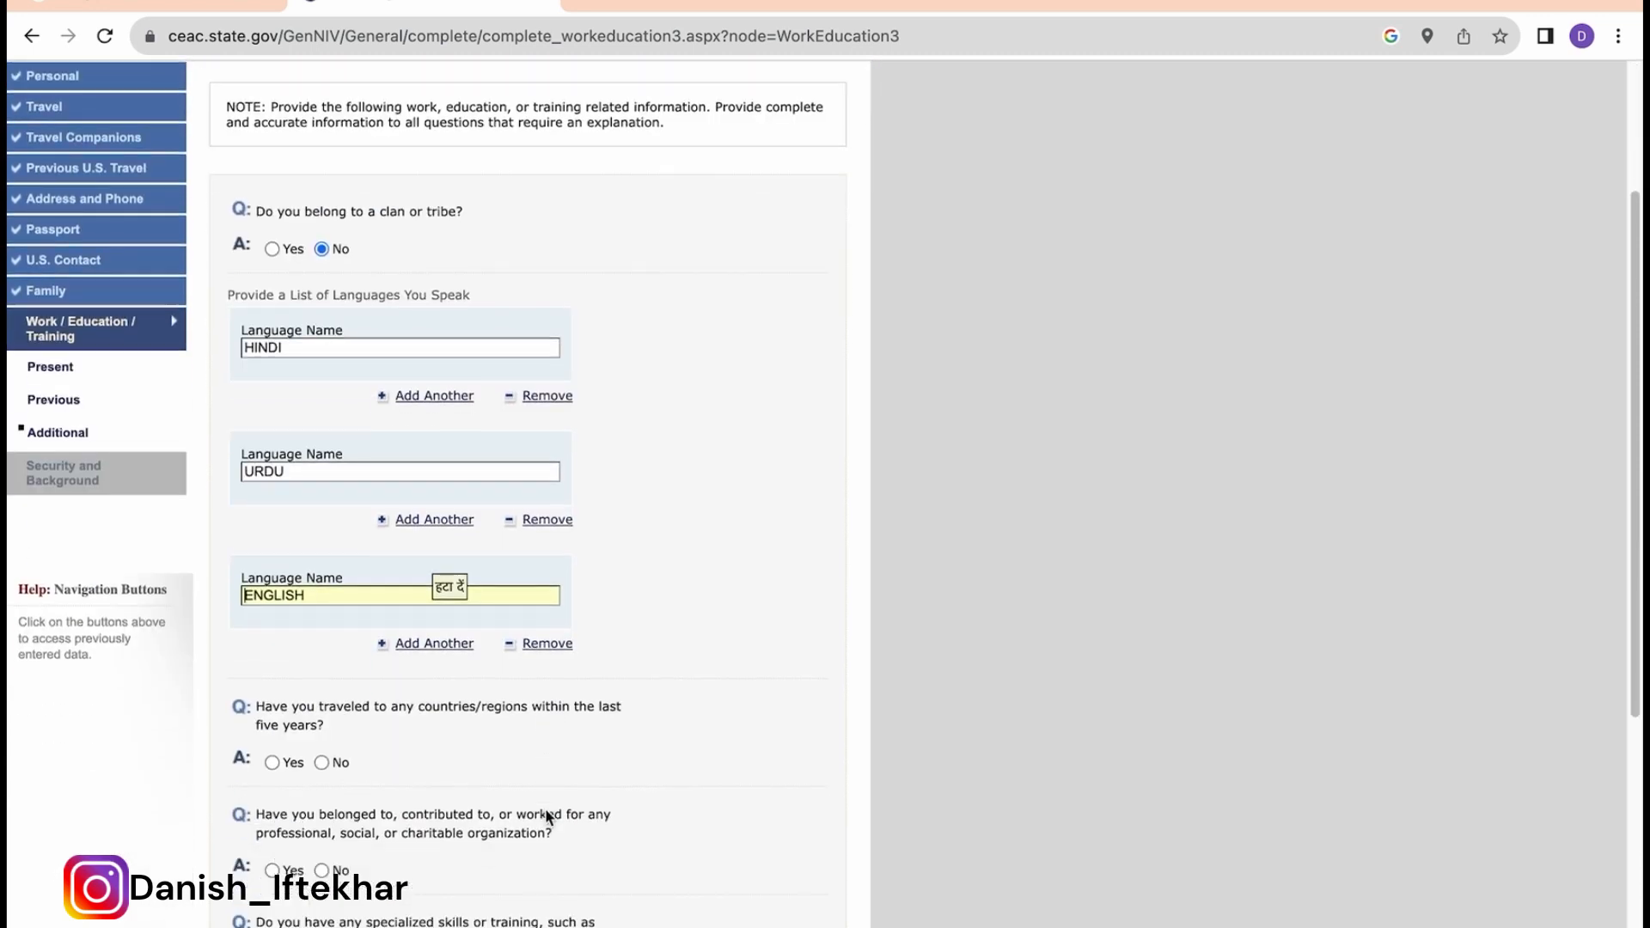
pyautogui.moveTo(332, 730); pyautogui.dragTo(244, 713)
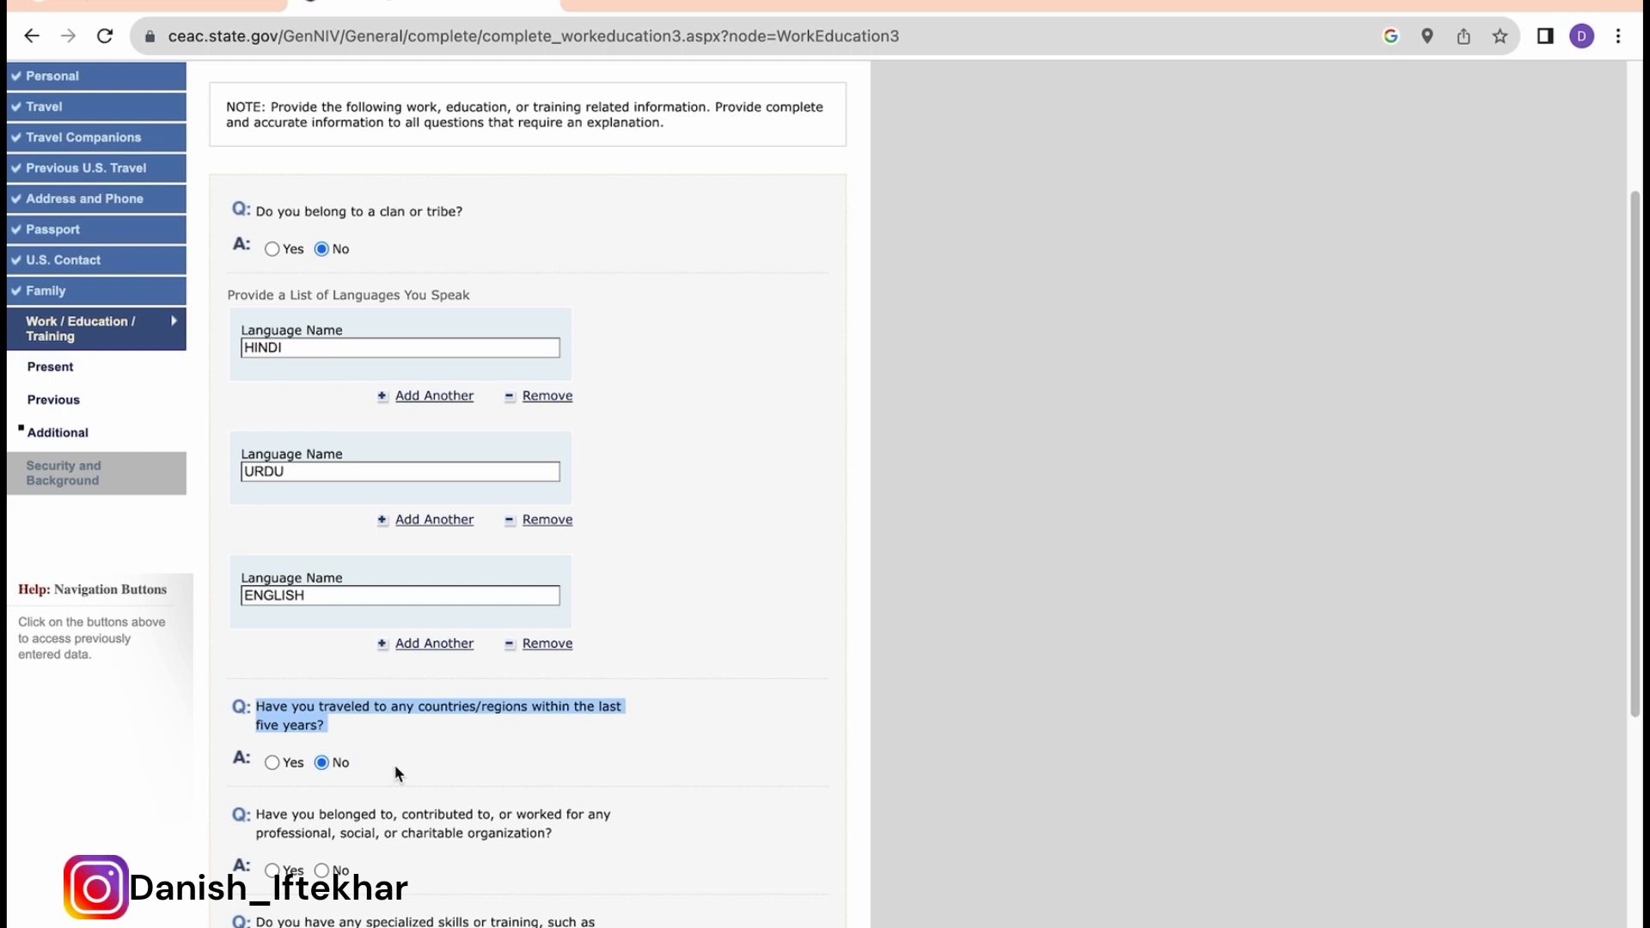
pyautogui.click(272, 763)
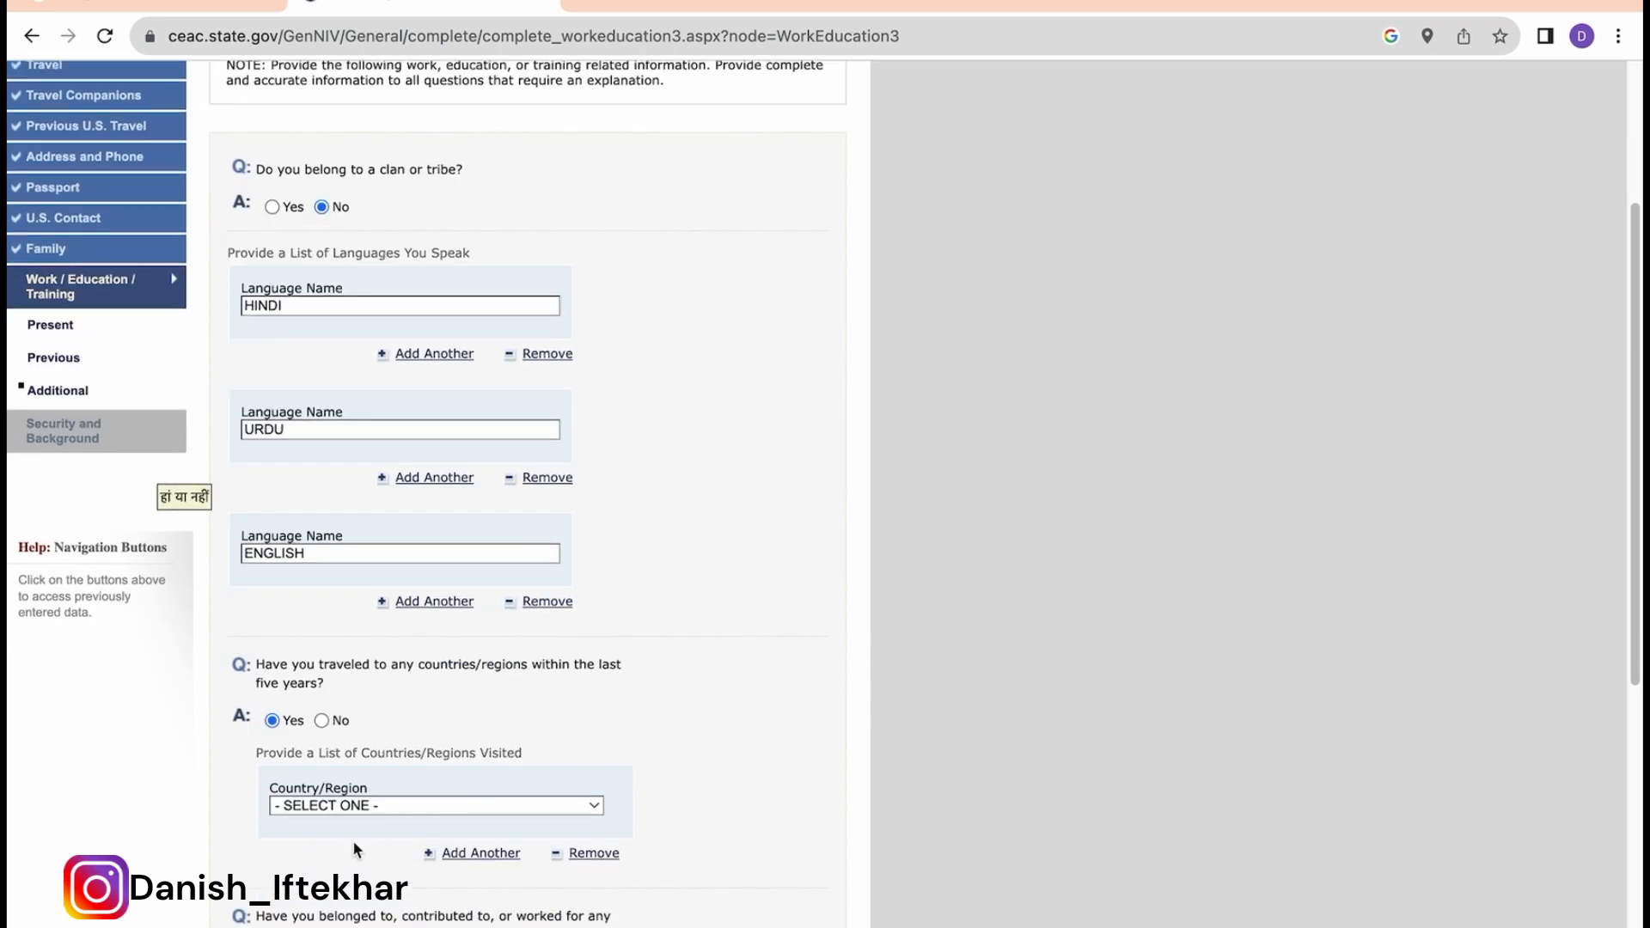
pyautogui.scroll(-1, 355, 849)
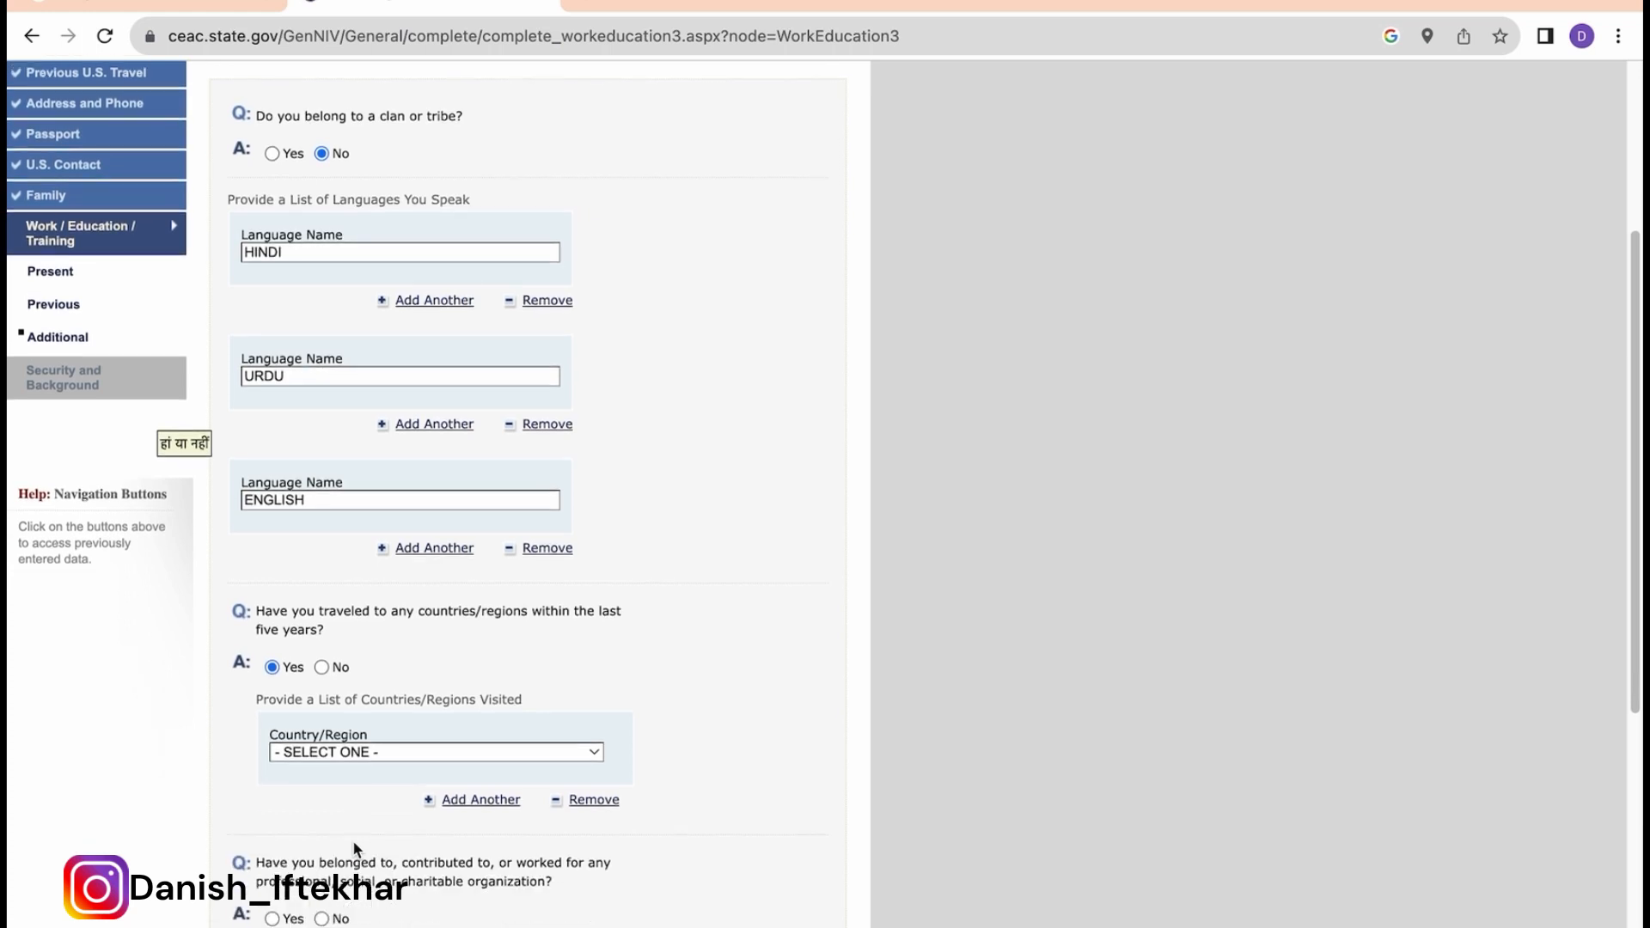
pyautogui.click(419, 753)
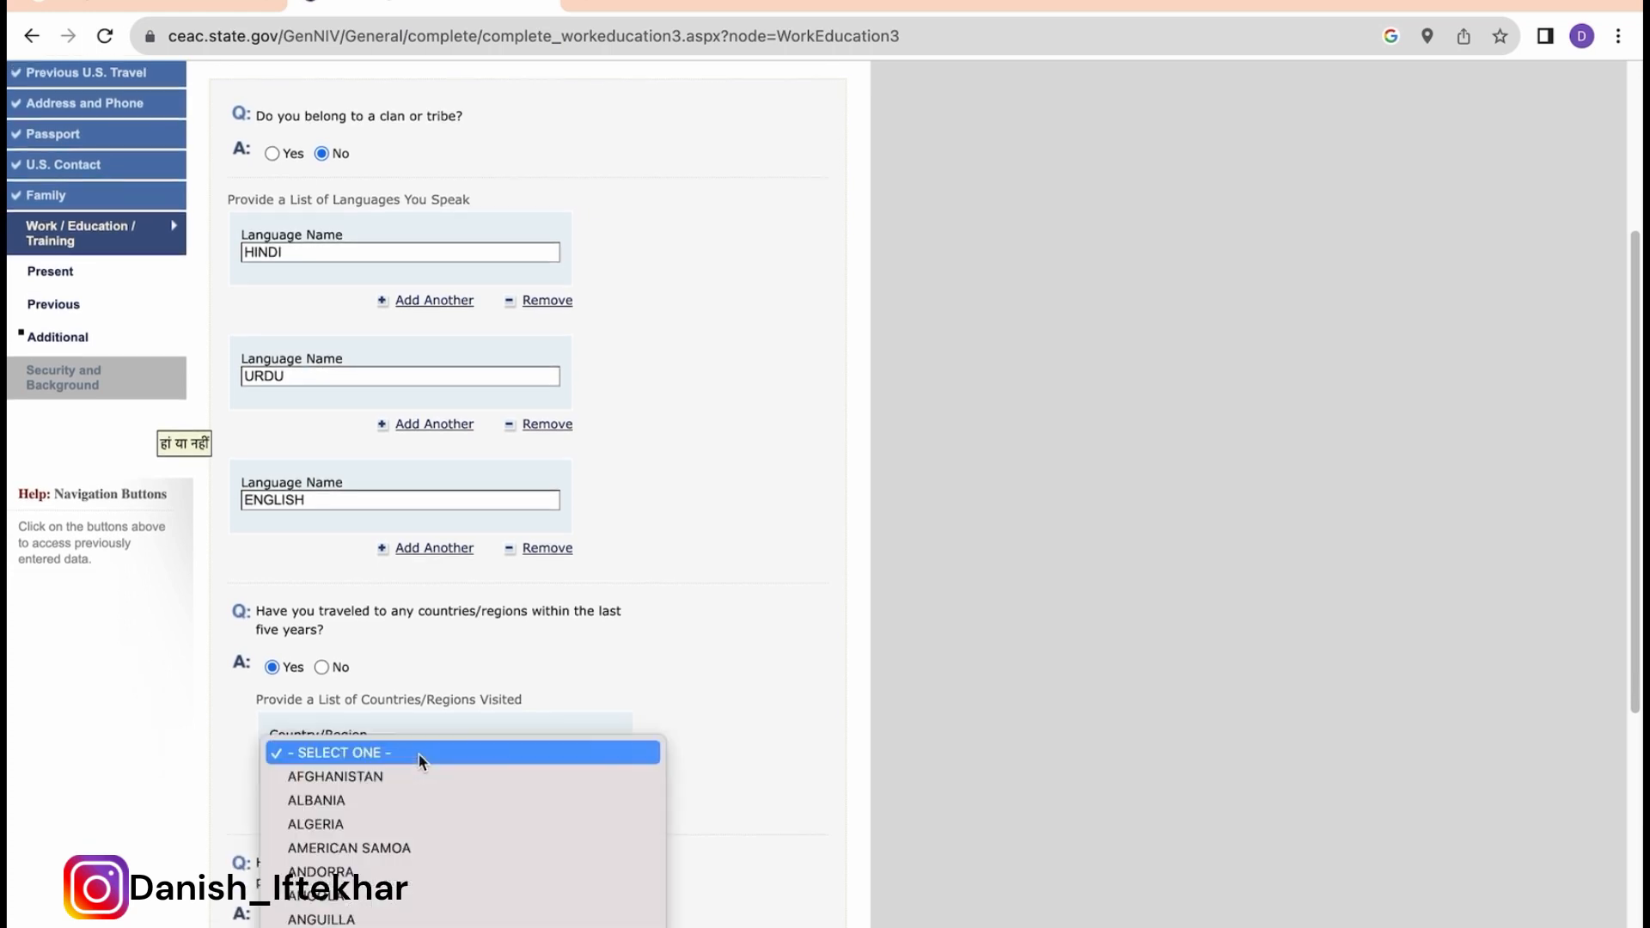
pyautogui.click(672, 692)
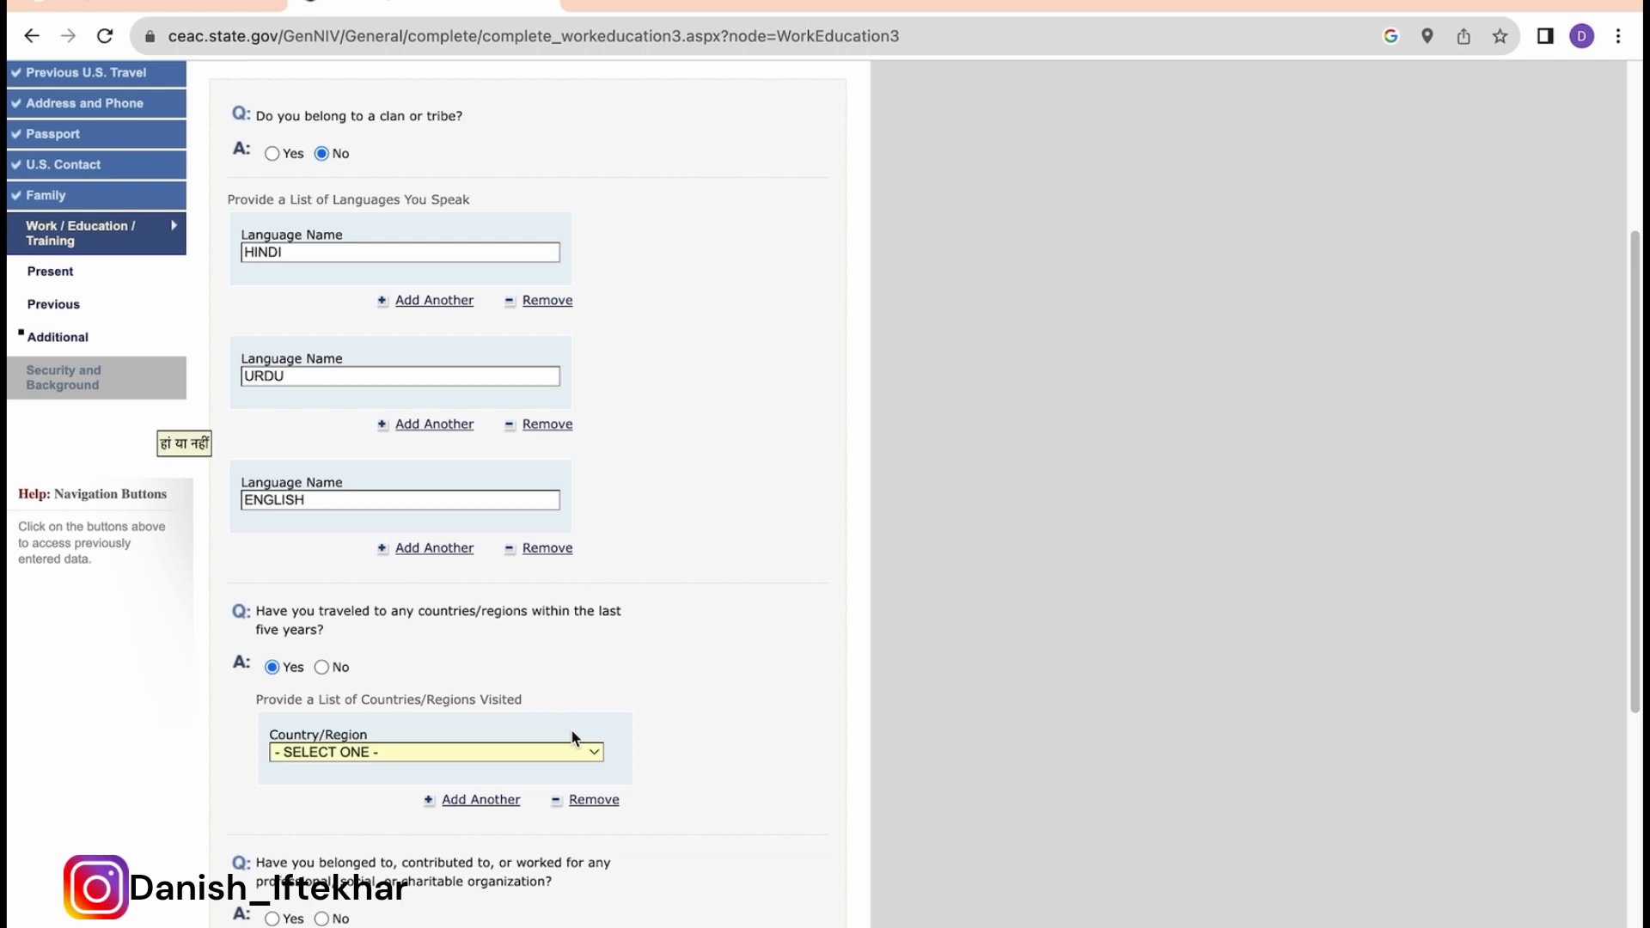
pyautogui.click(510, 751)
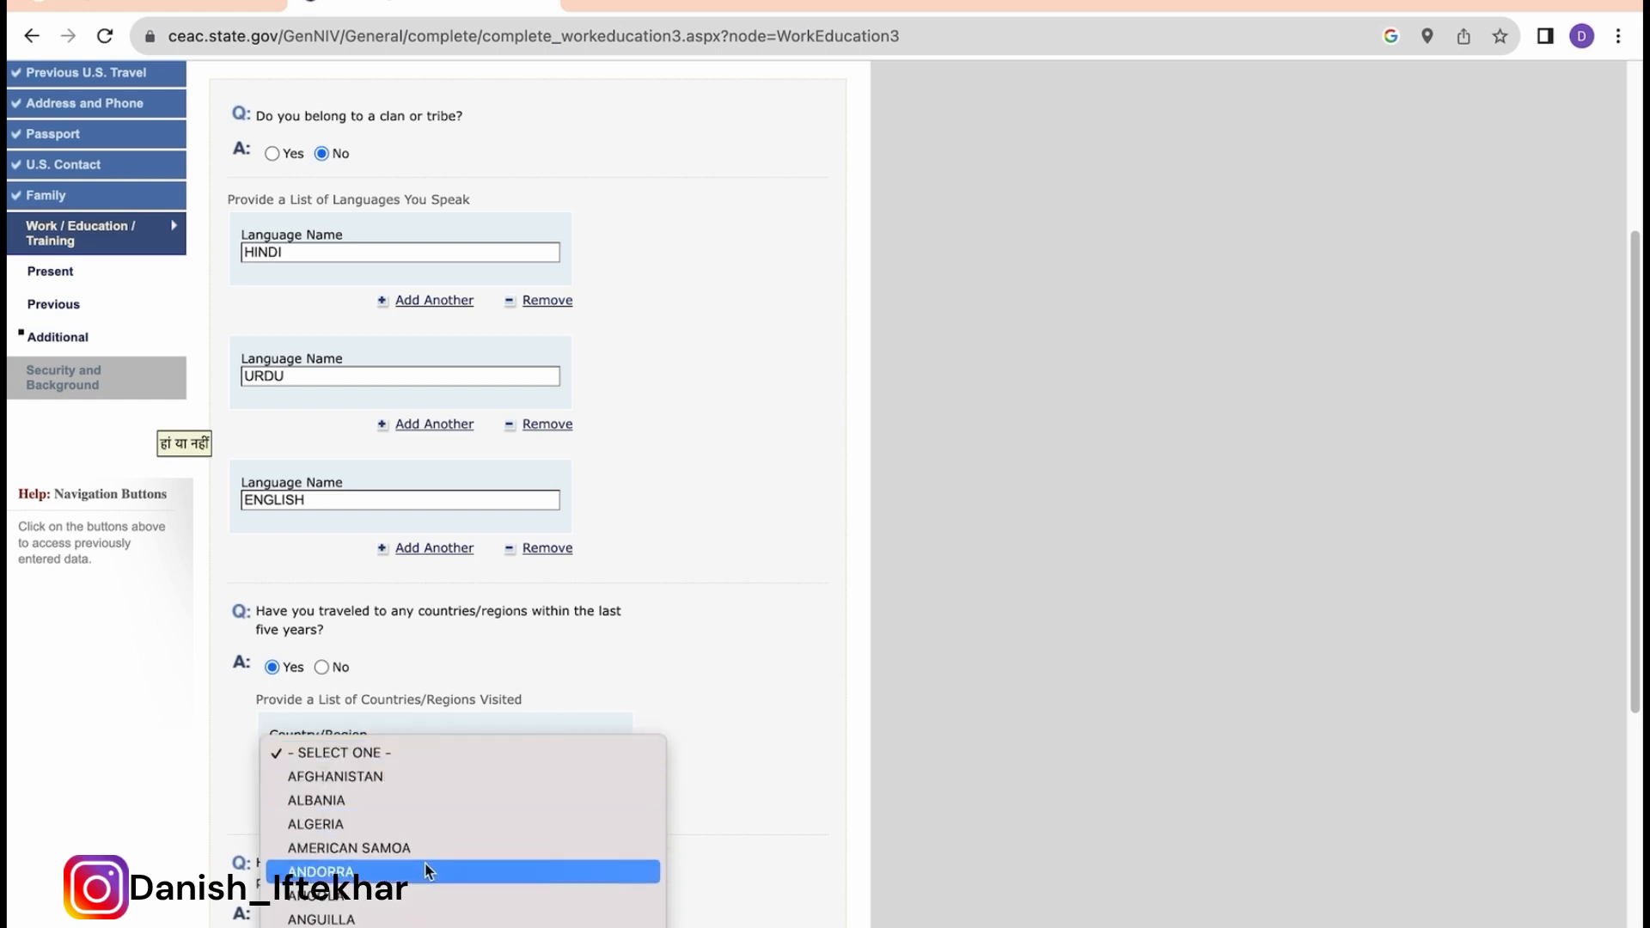
pyautogui.scroll(-5, 426, 870)
pyautogui.scroll(-5, 426, 870)
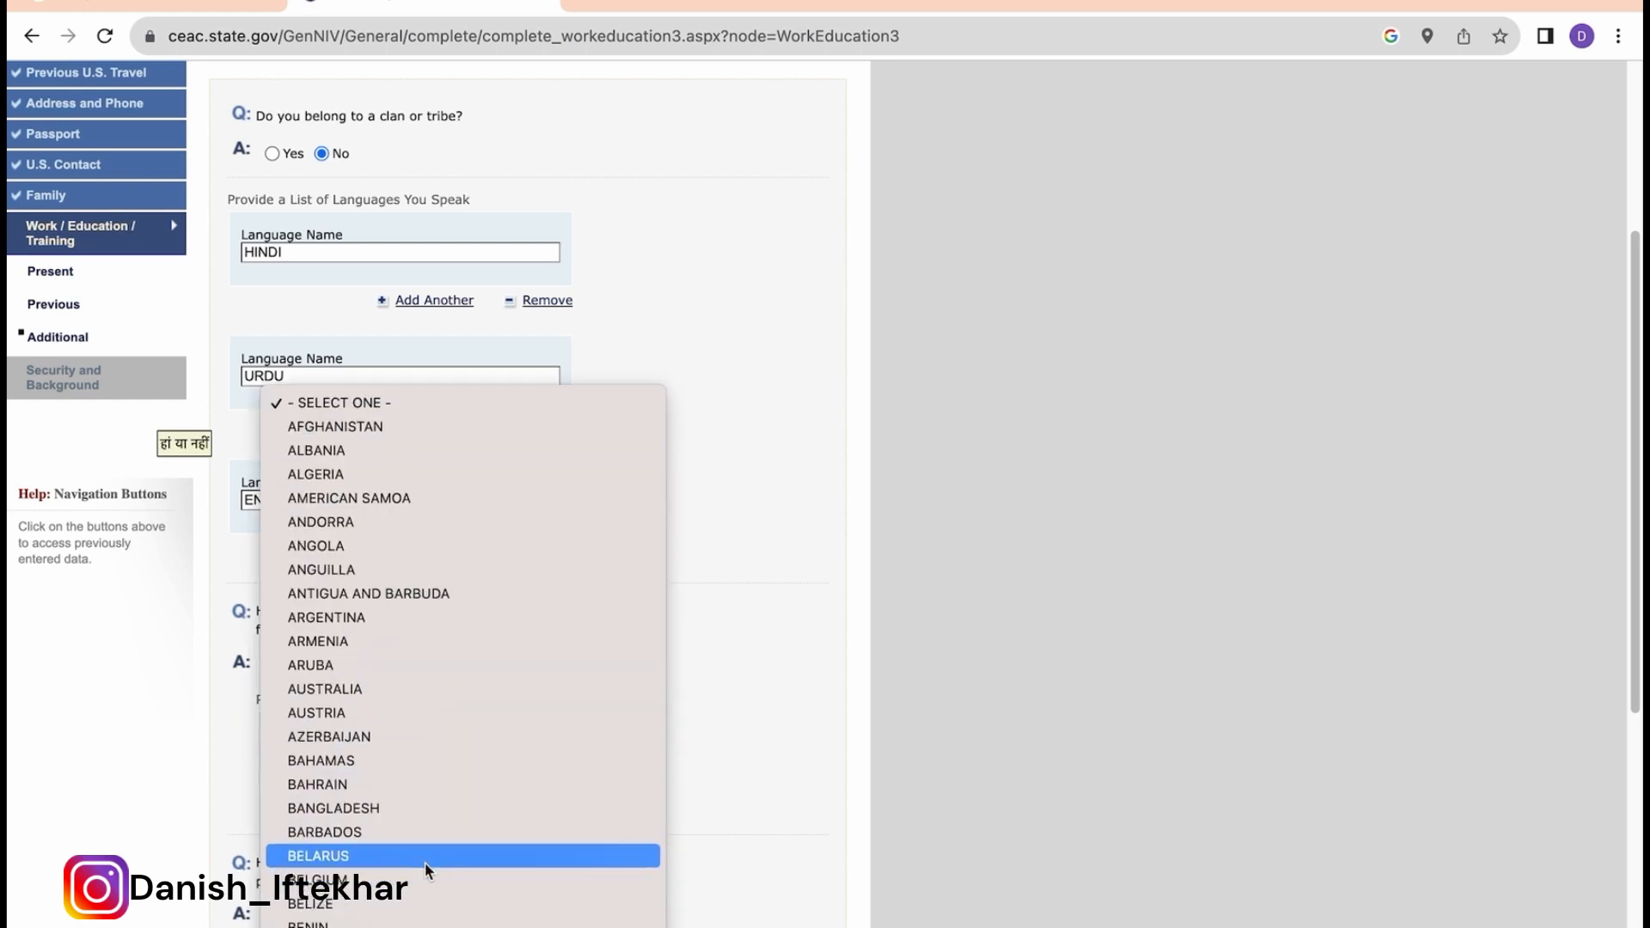
pyautogui.click(450, 861)
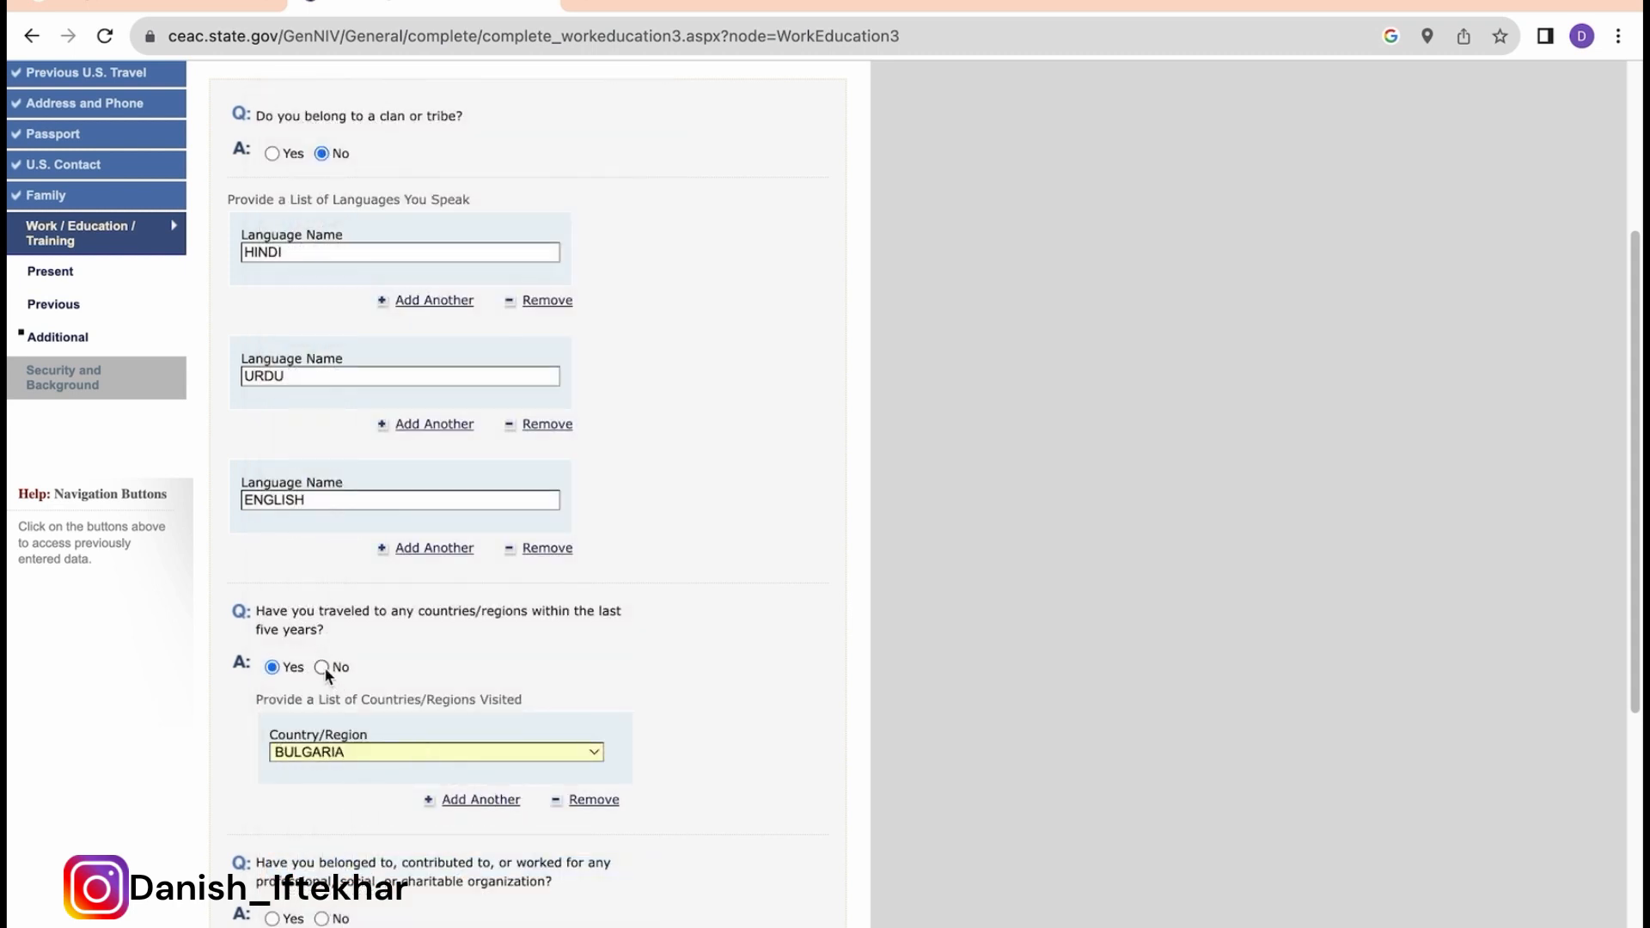
pyautogui.scroll(4, 323, 667)
pyautogui.scroll(-4, 608, 787)
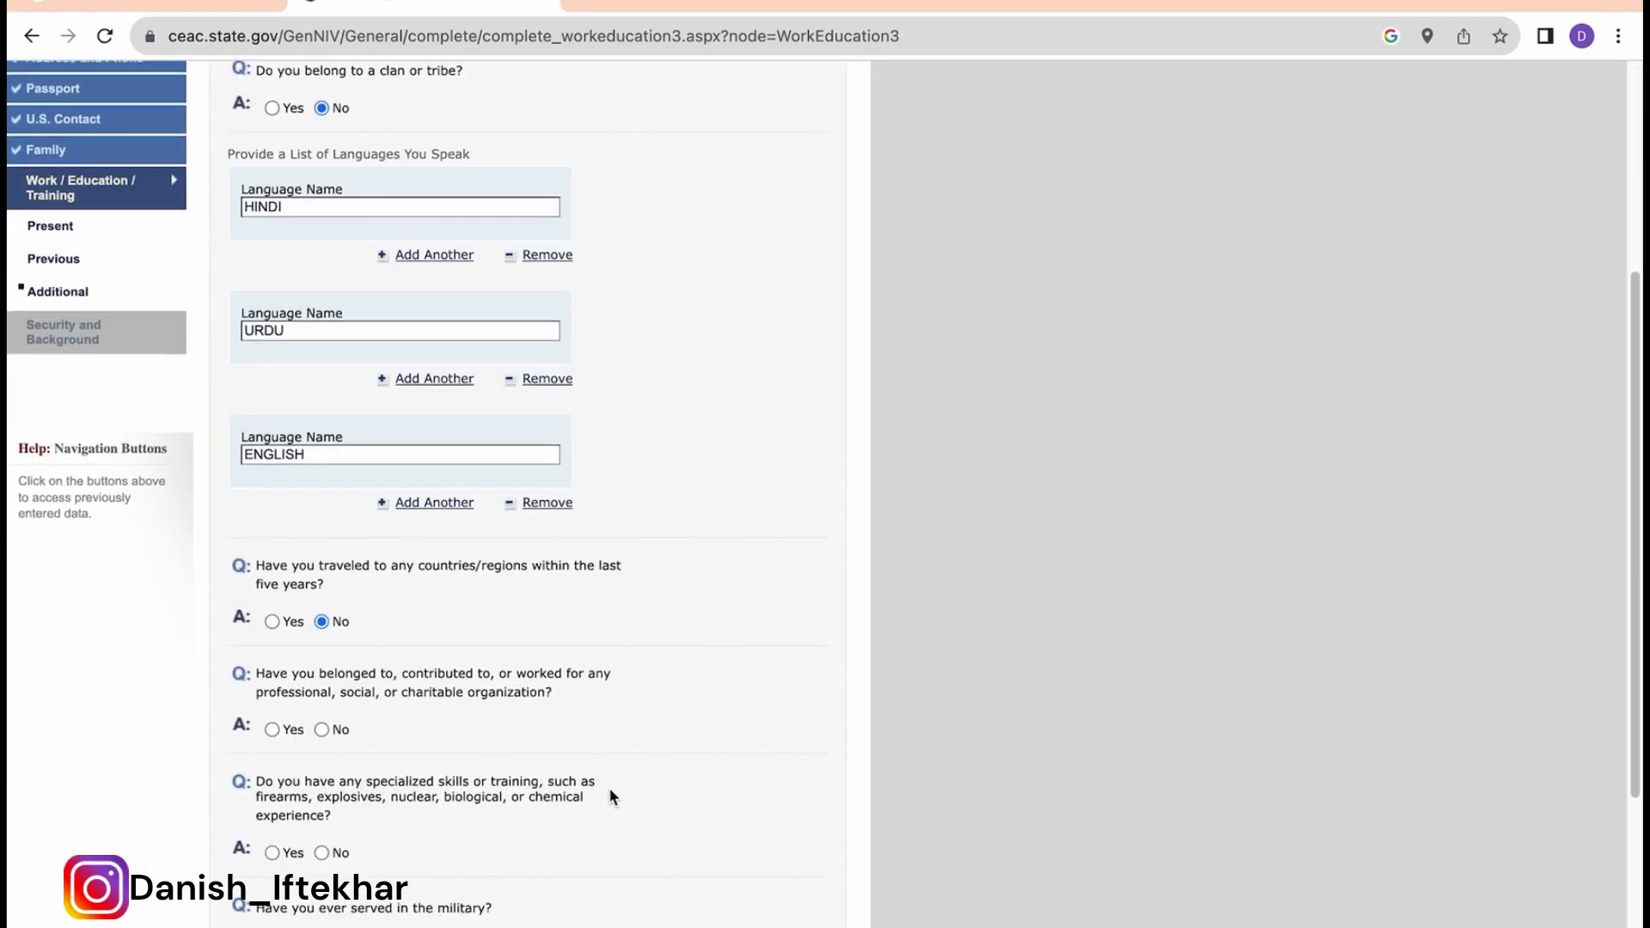
# Step: Answer No to professional organization membership and military service
pyautogui.moveTo(557, 782)
pyautogui.click(322, 729)
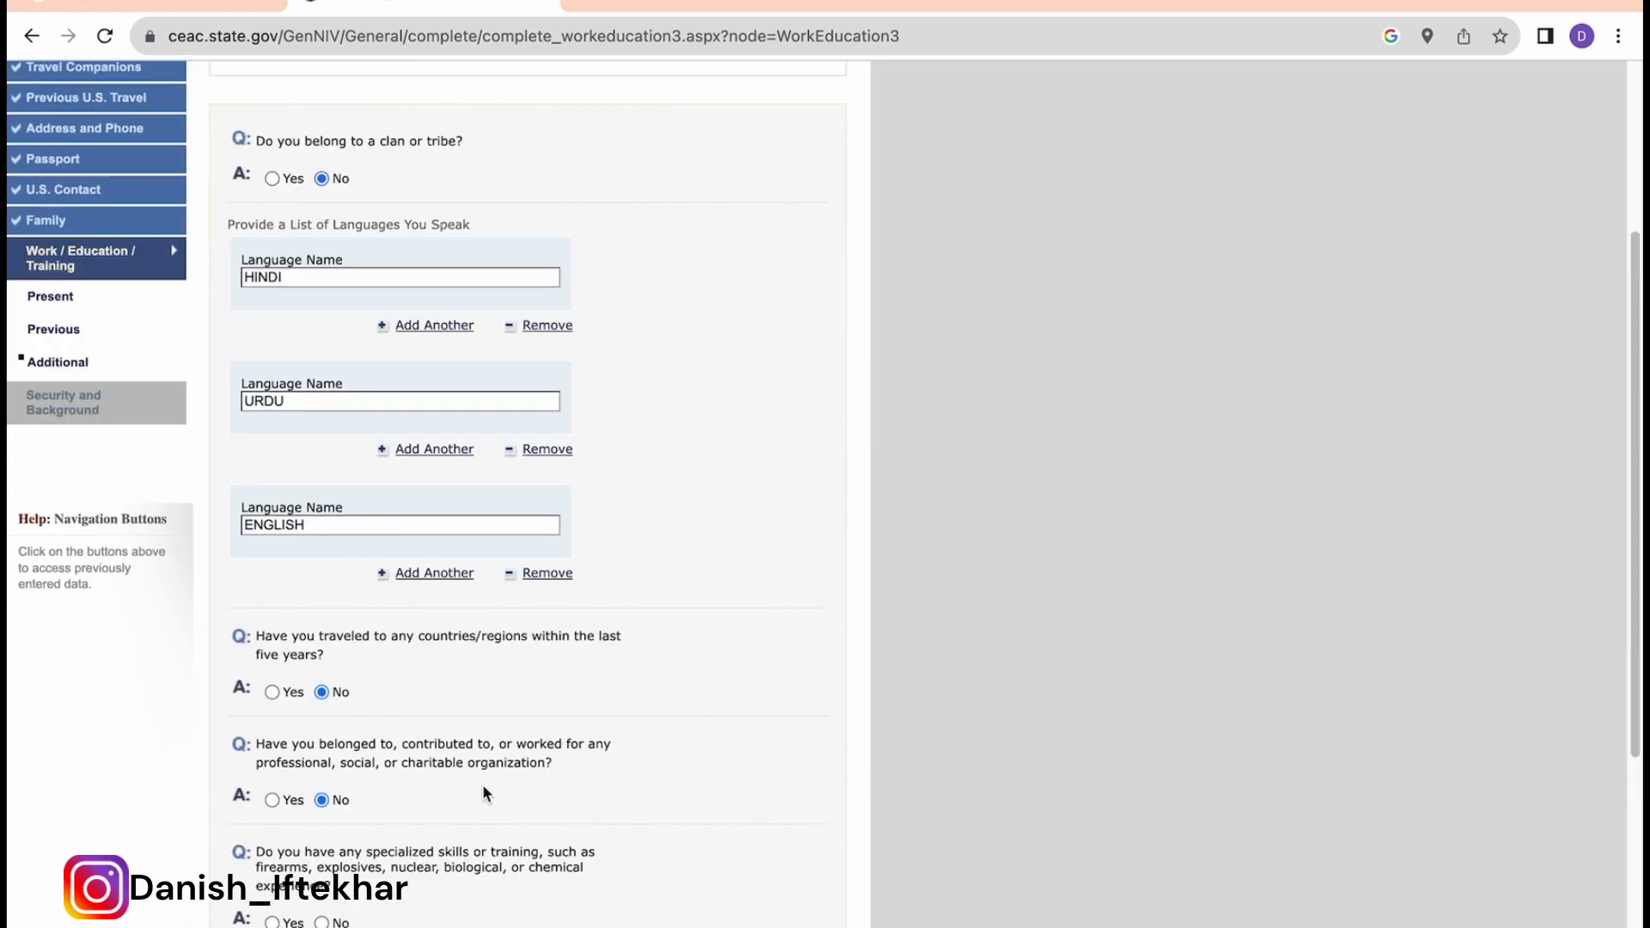
pyautogui.scroll(-2, 482, 783)
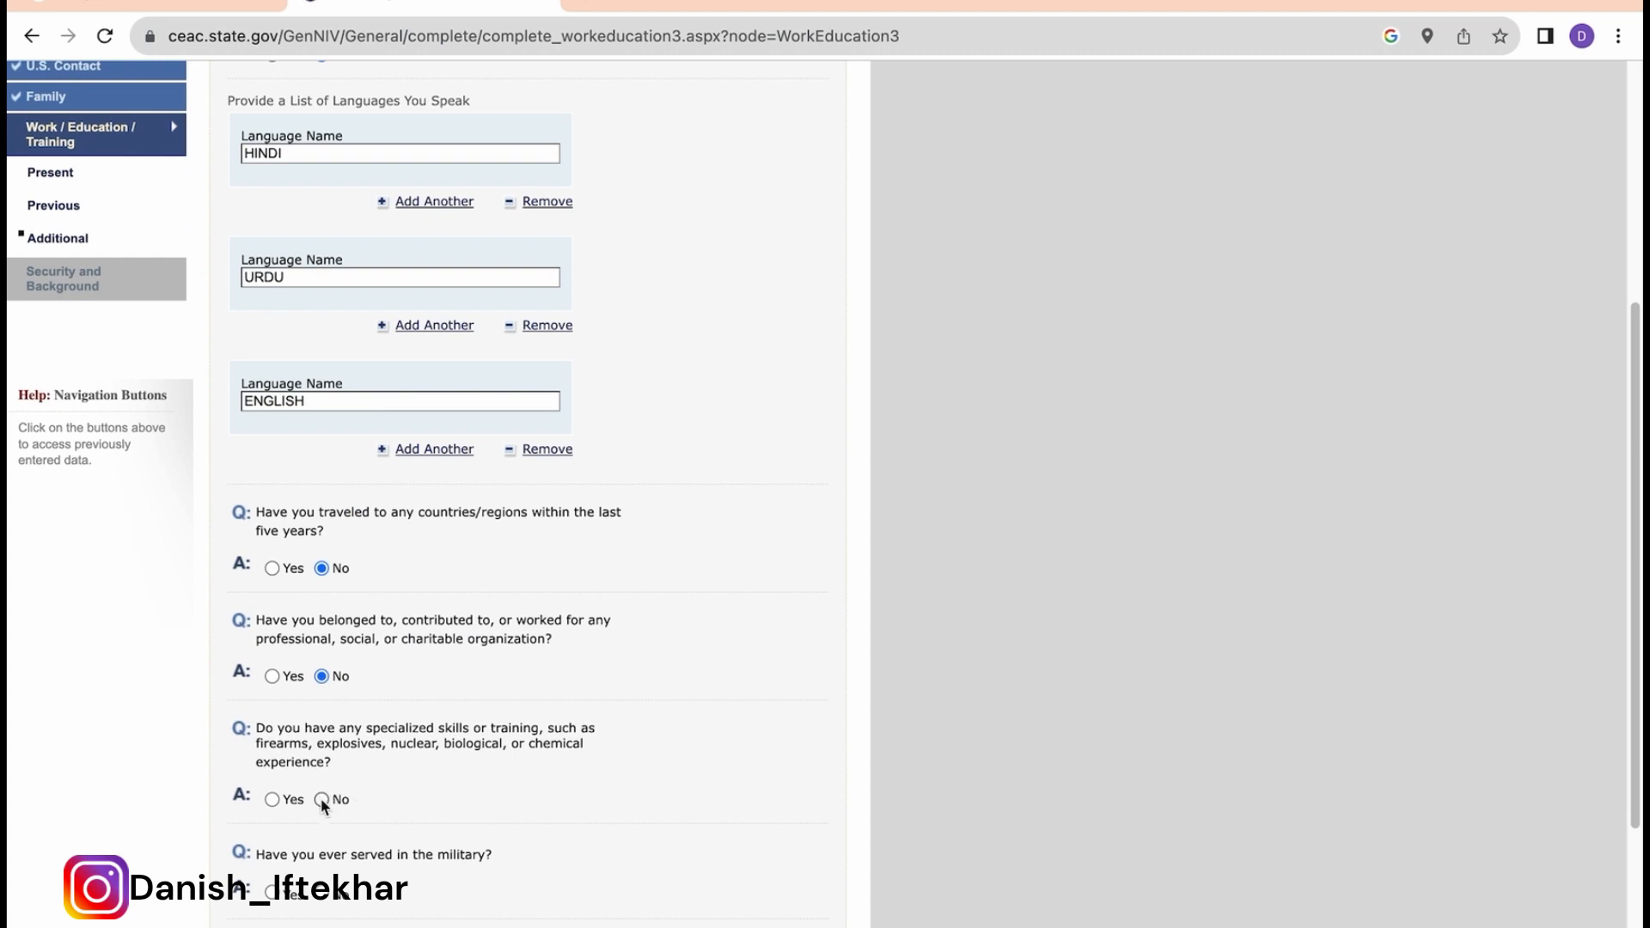
pyautogui.scroll(-3, 502, 787)
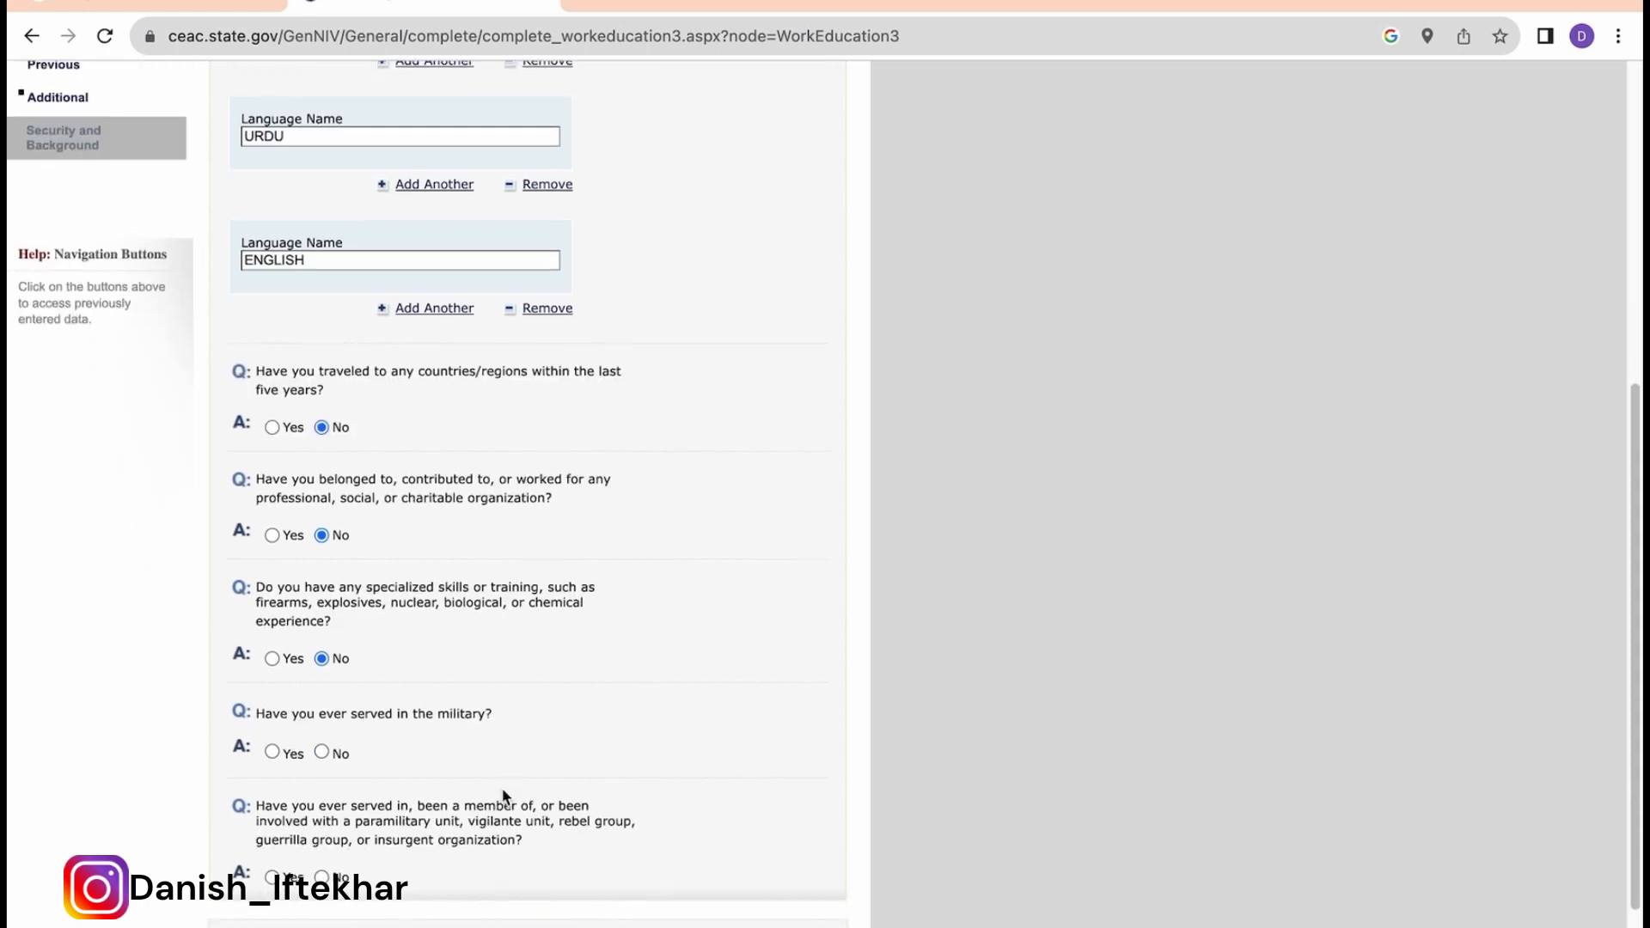
pyautogui.click(321, 752)
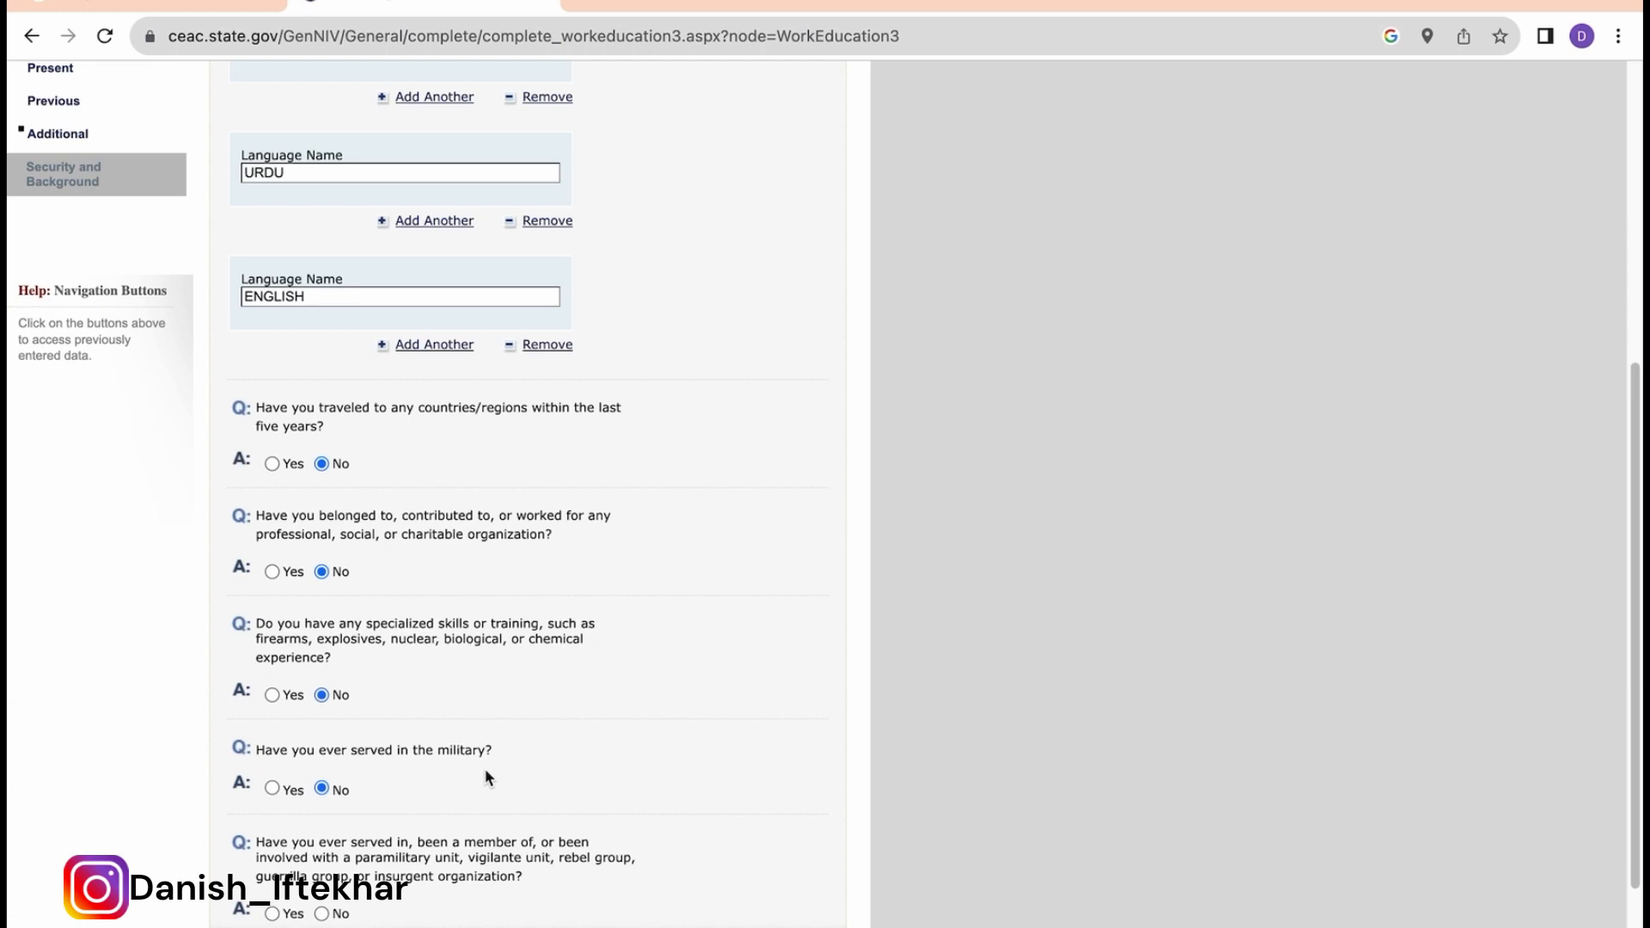
# Step: Save the Additional page and proceed to Security and Background
pyautogui.scroll(-3, 486, 777)
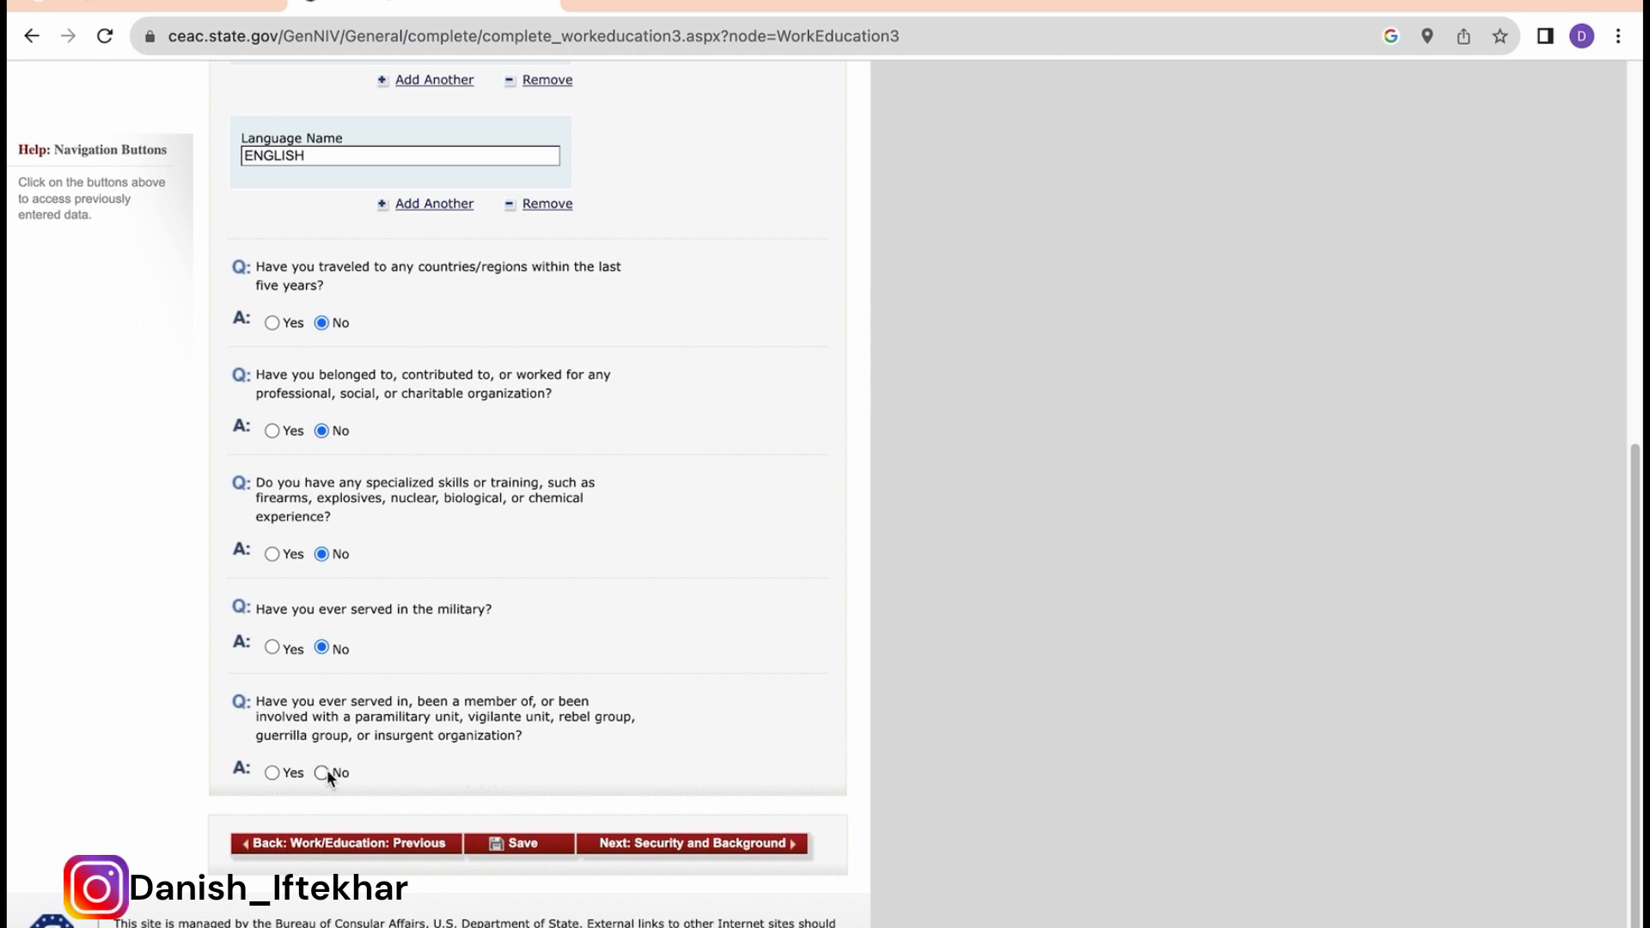
pyautogui.scroll(-1, 481, 756)
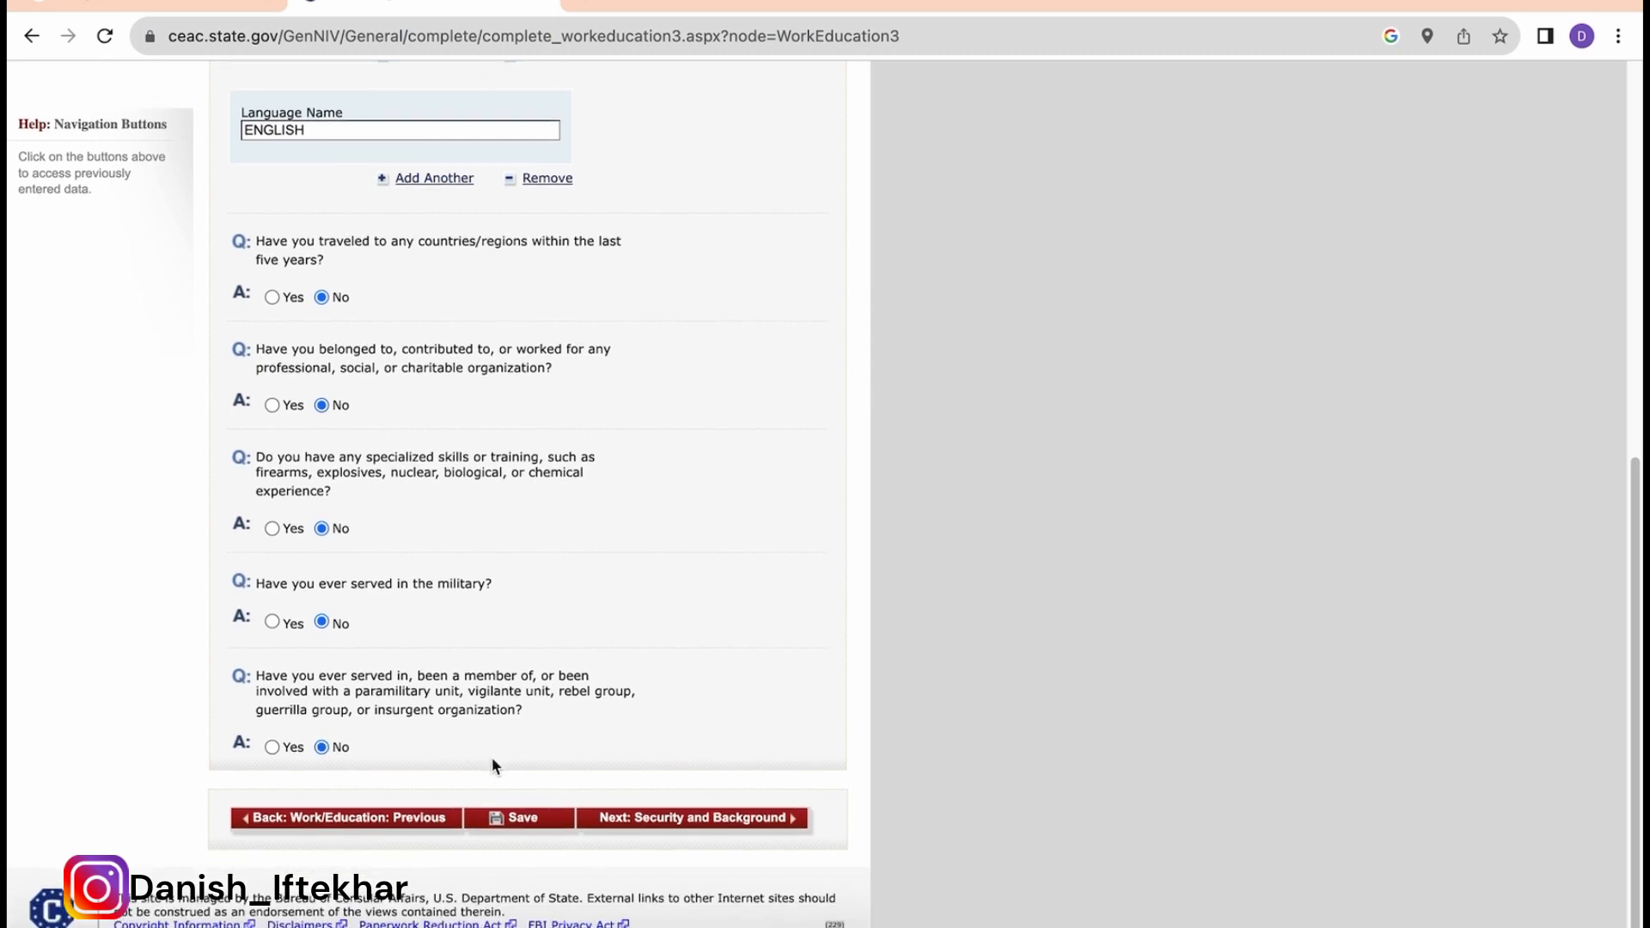
pyautogui.click(528, 822)
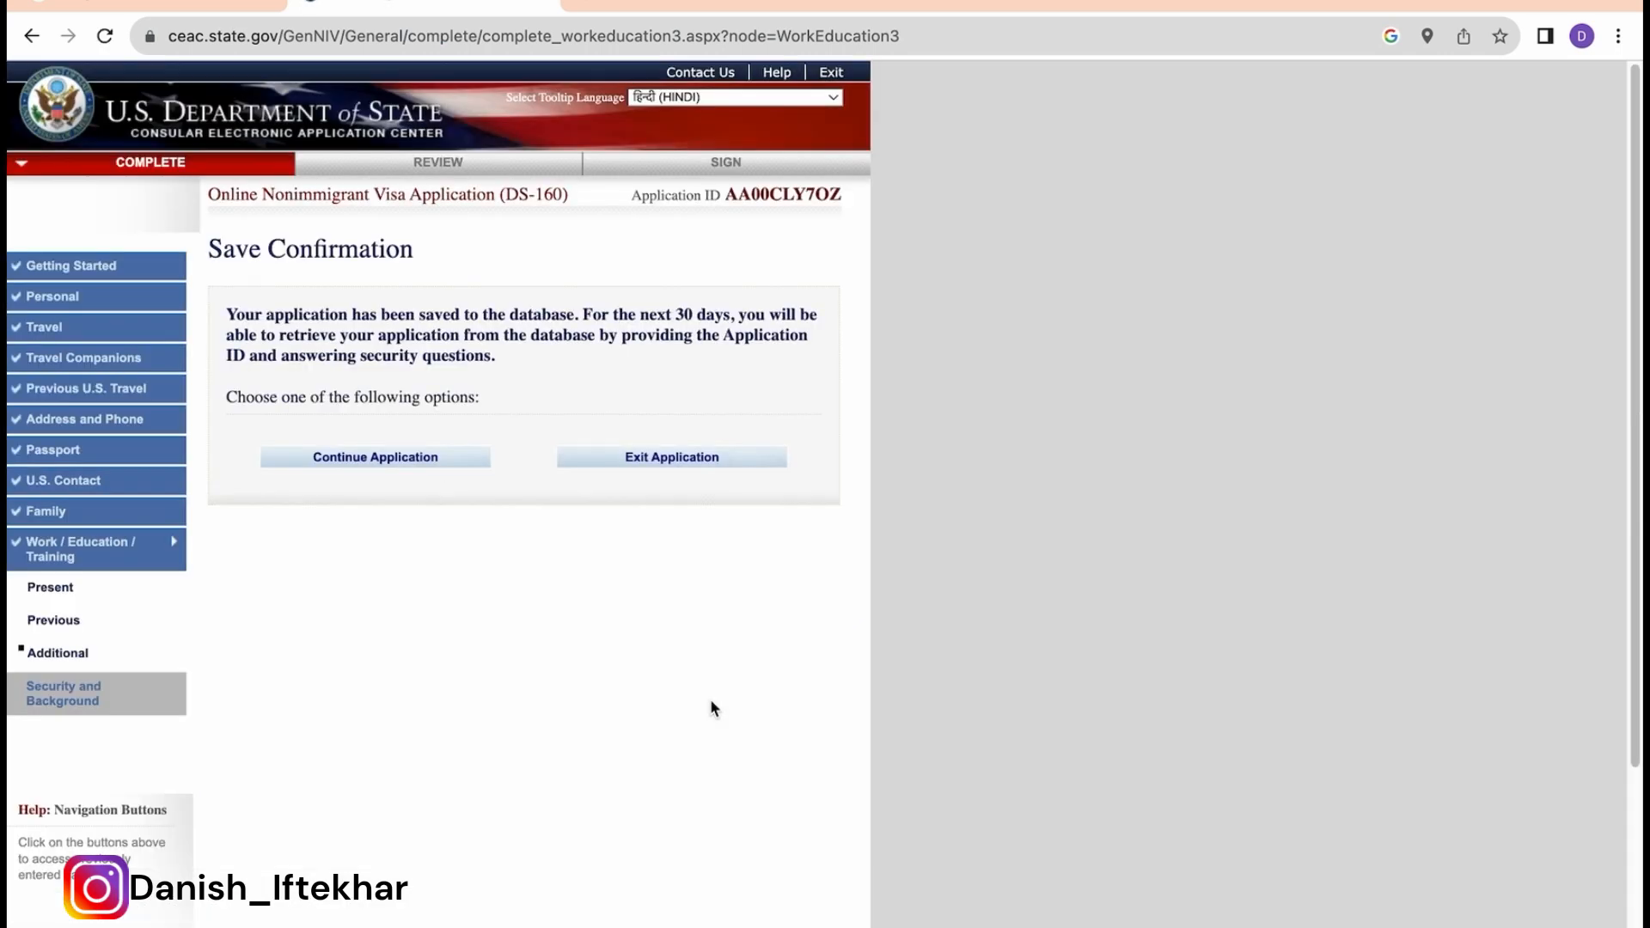
pyautogui.click(364, 459)
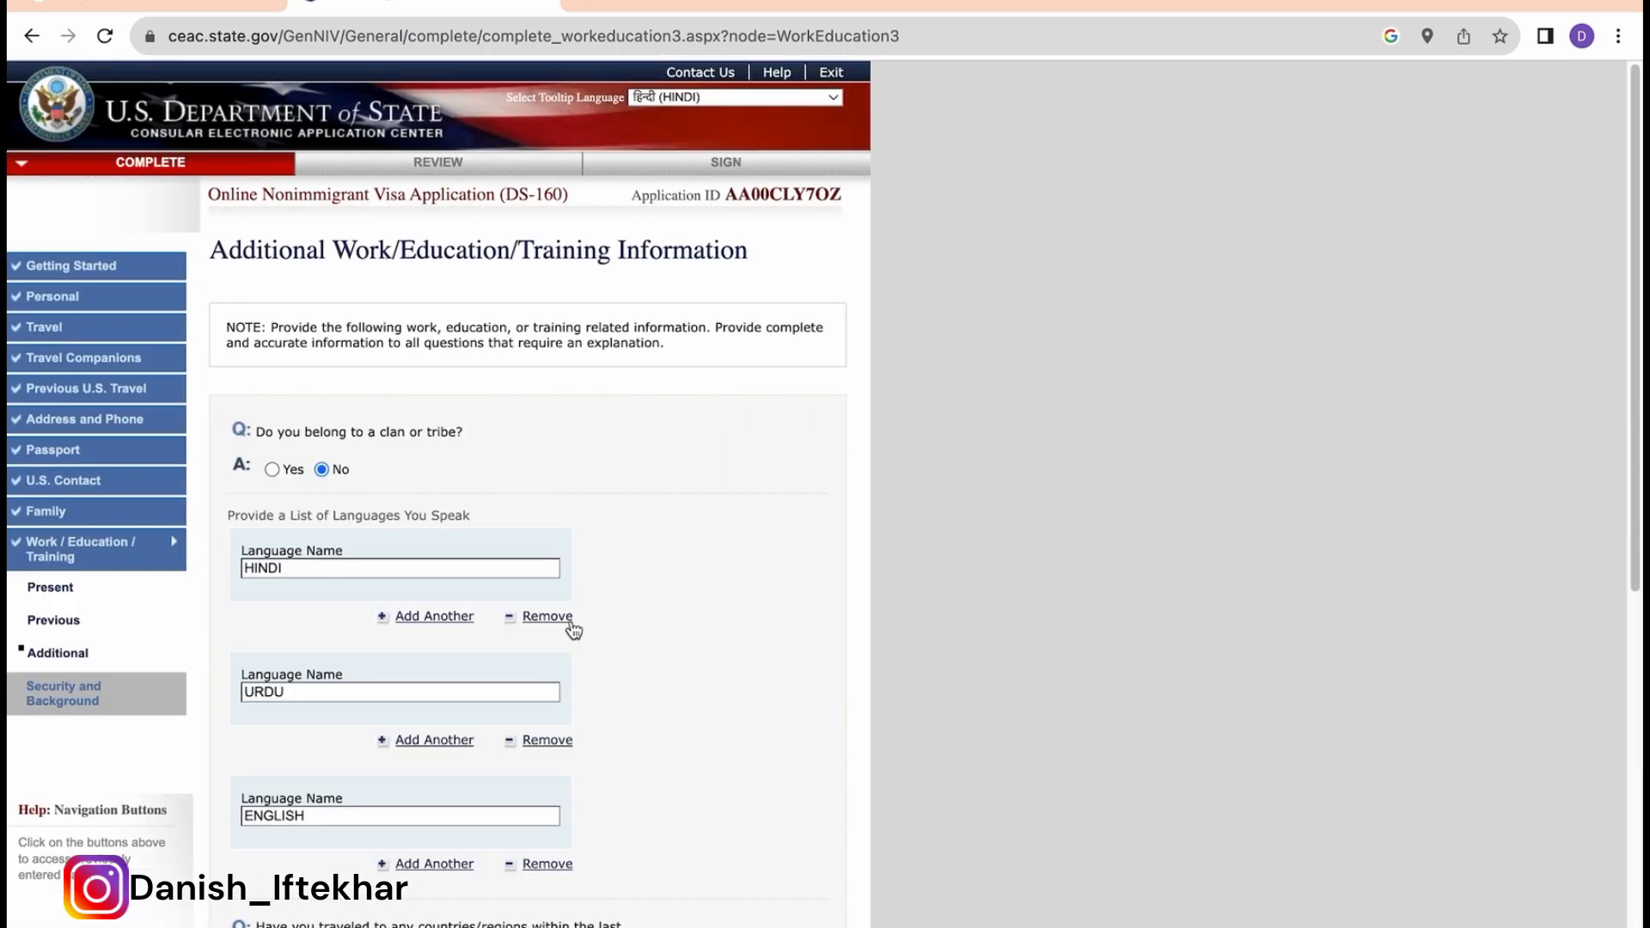
pyautogui.scroll(-8, 573, 792)
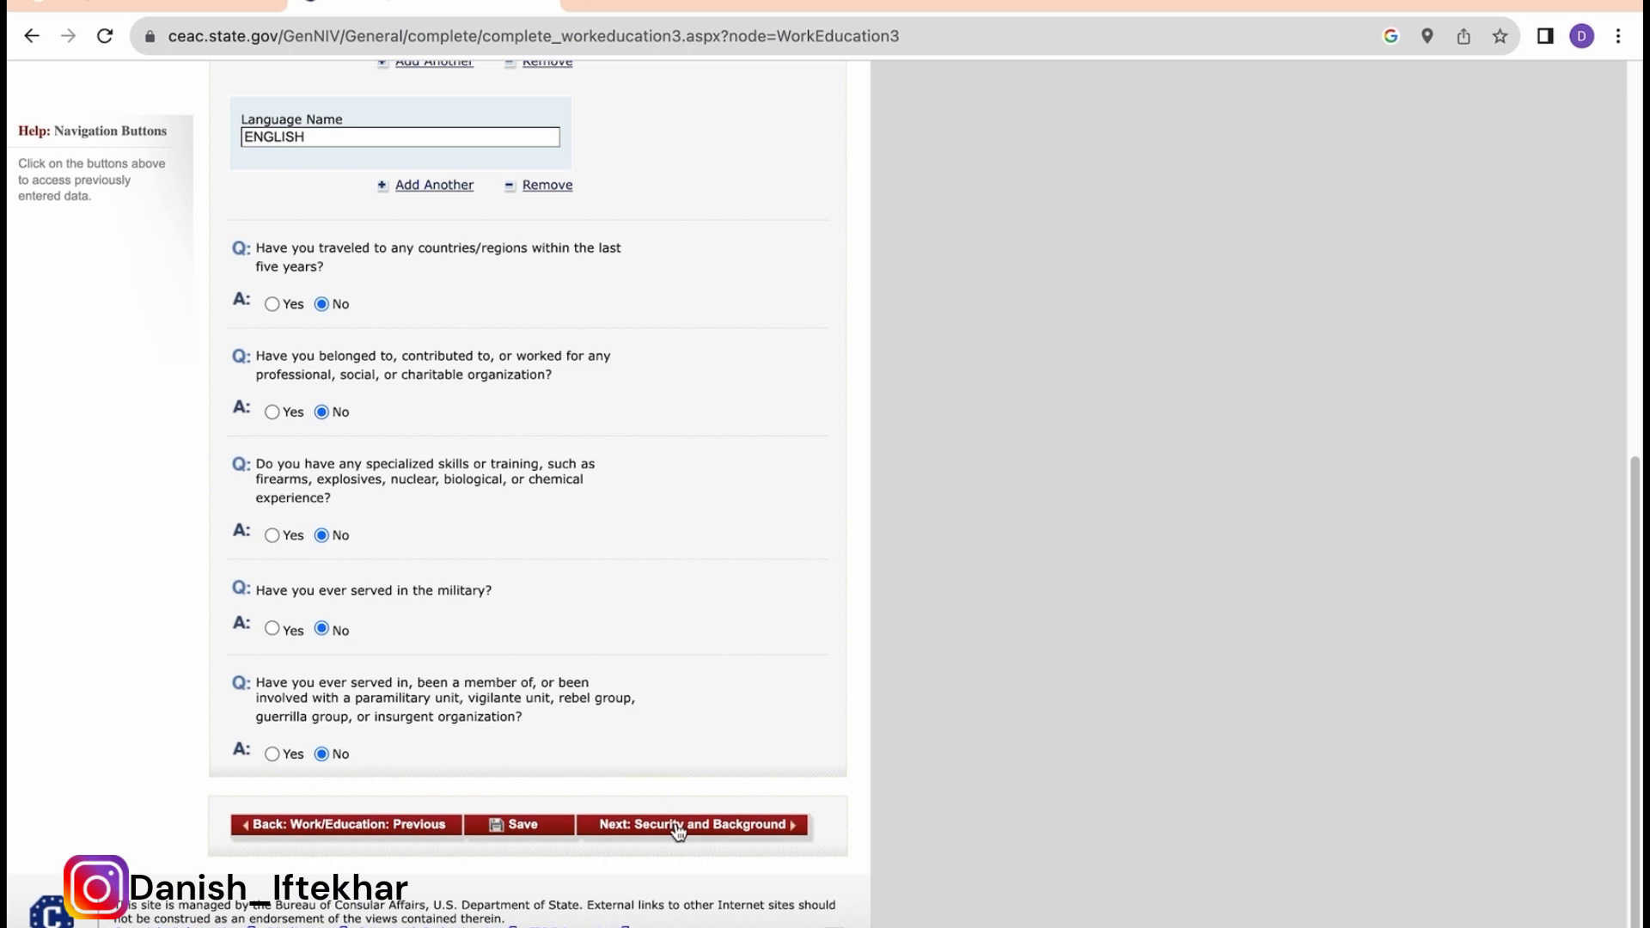
pyautogui.click(683, 824)
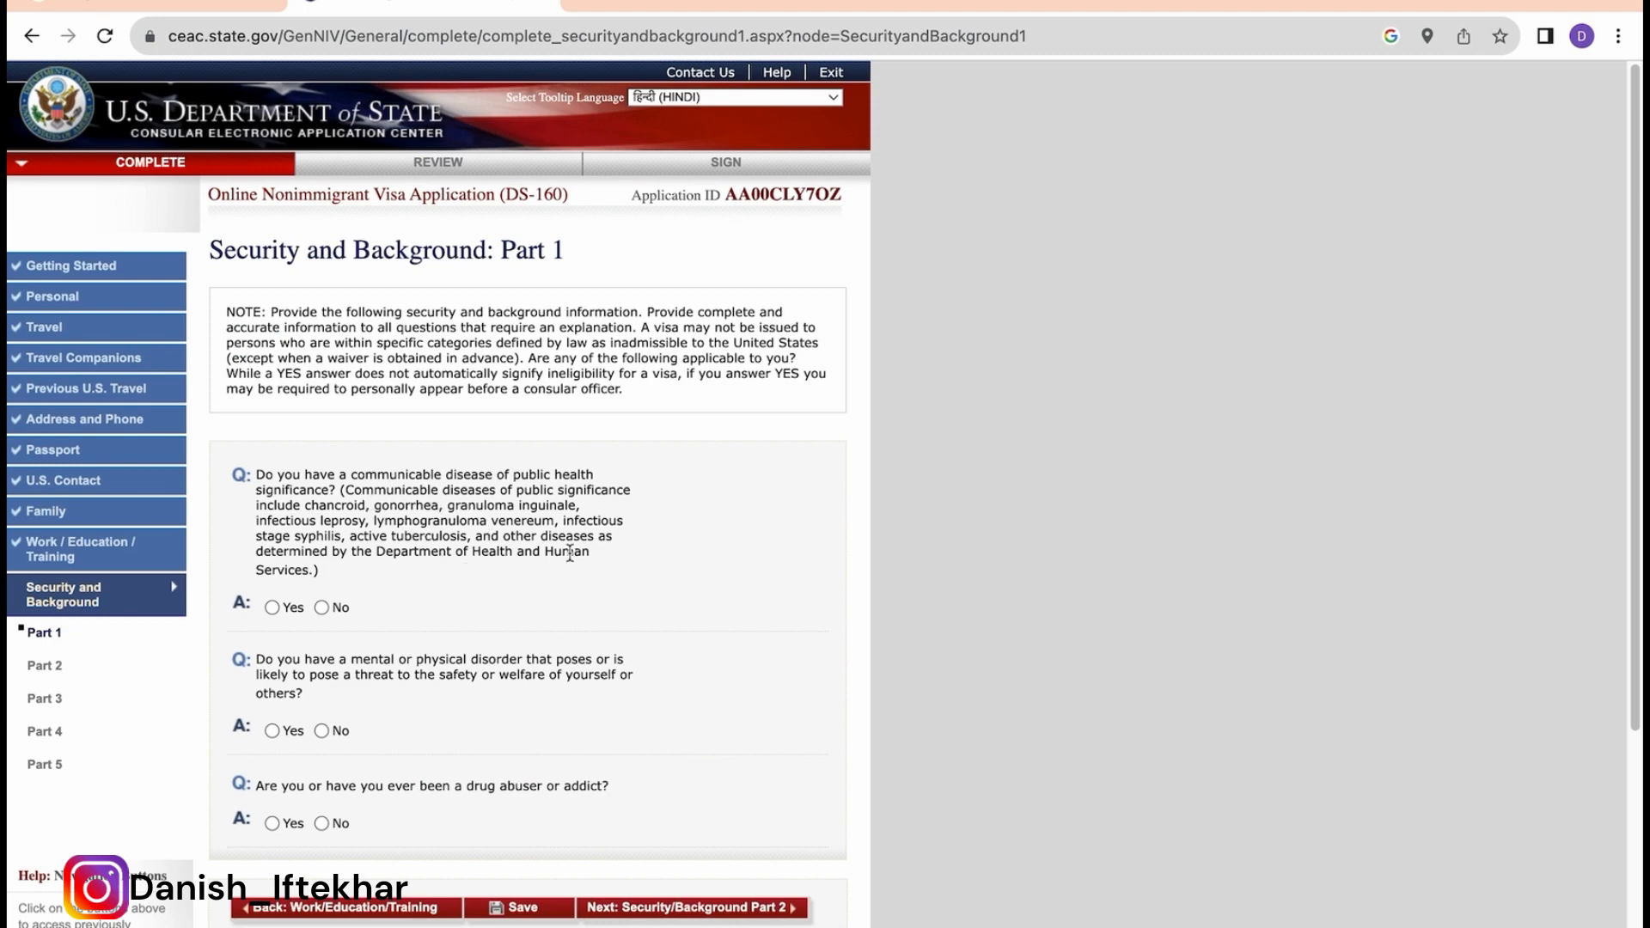
# Step: Answer No to communicable disease, mental or physical disorder, and drug abuse
pyautogui.click(321, 607)
pyautogui.scroll(-2, 492, 637)
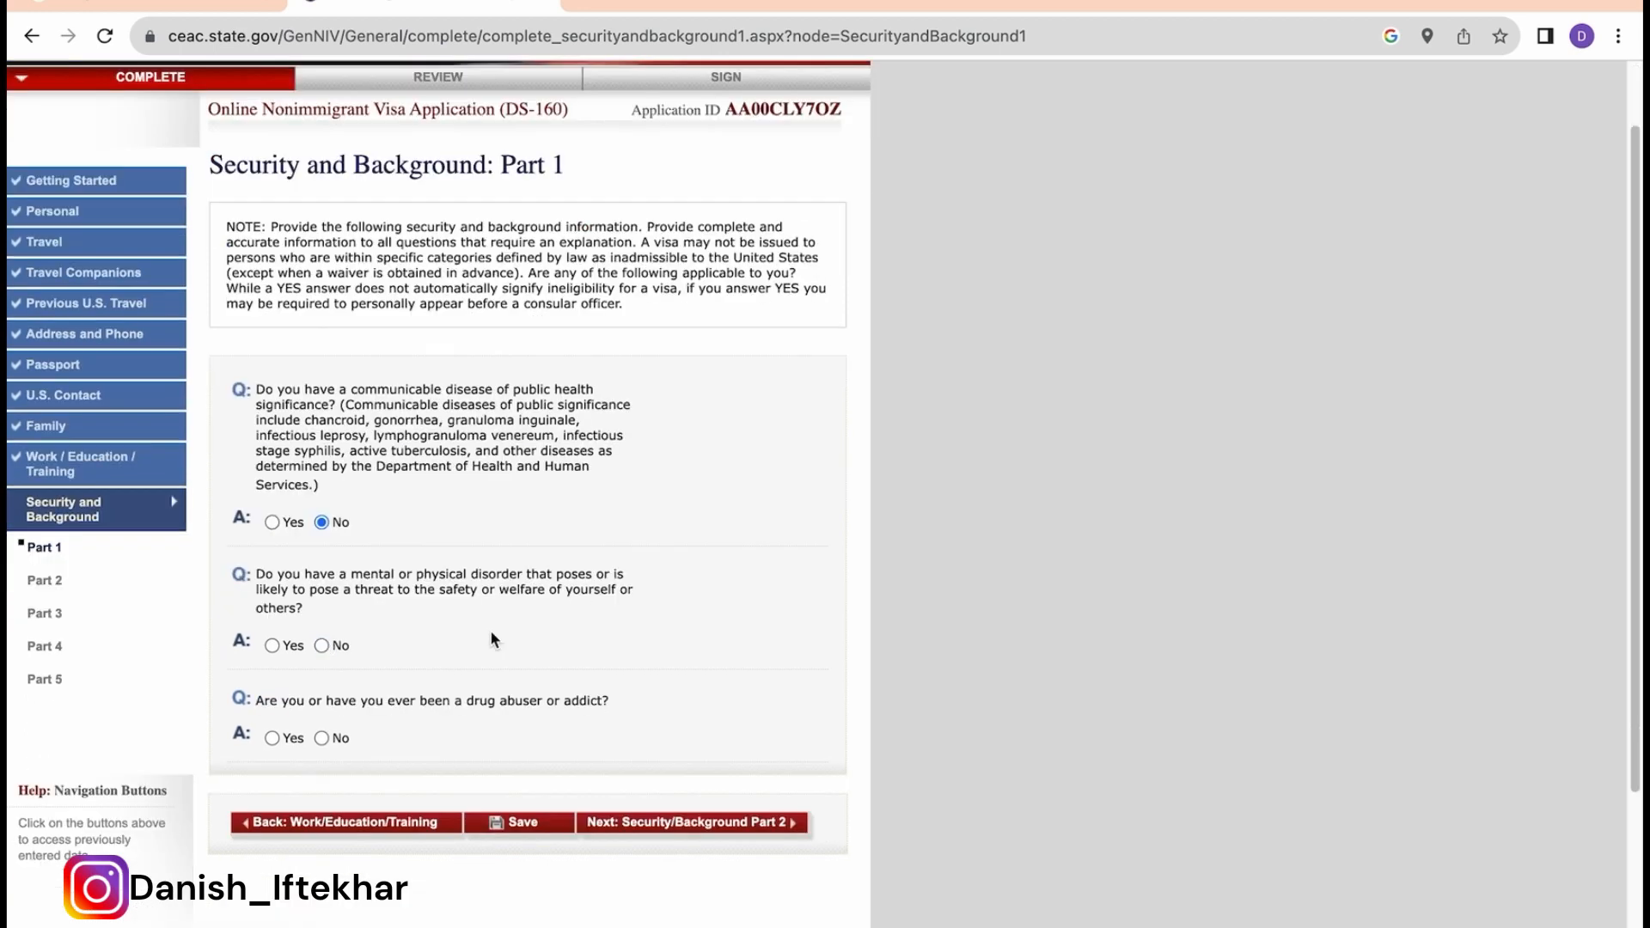
pyautogui.click(321, 651)
pyautogui.scroll(-1, 457, 727)
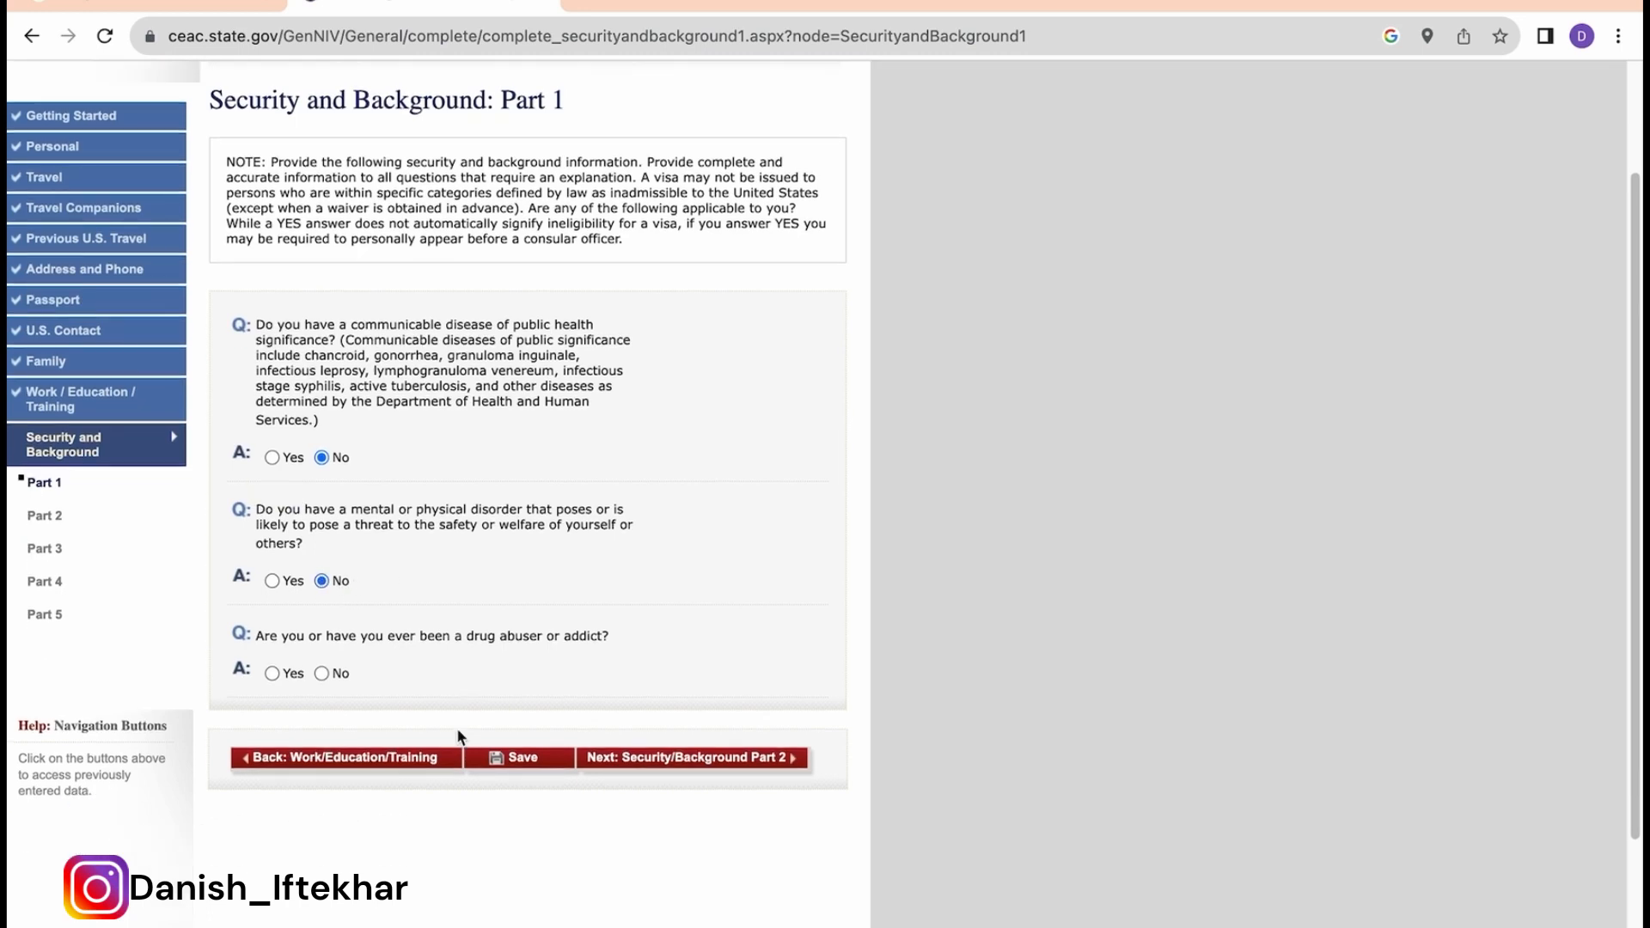
pyautogui.click(322, 673)
# Step: Save Part 1 and move on to Security and Background Part 2
pyautogui.scroll(-1, 473, 674)
pyautogui.click(522, 691)
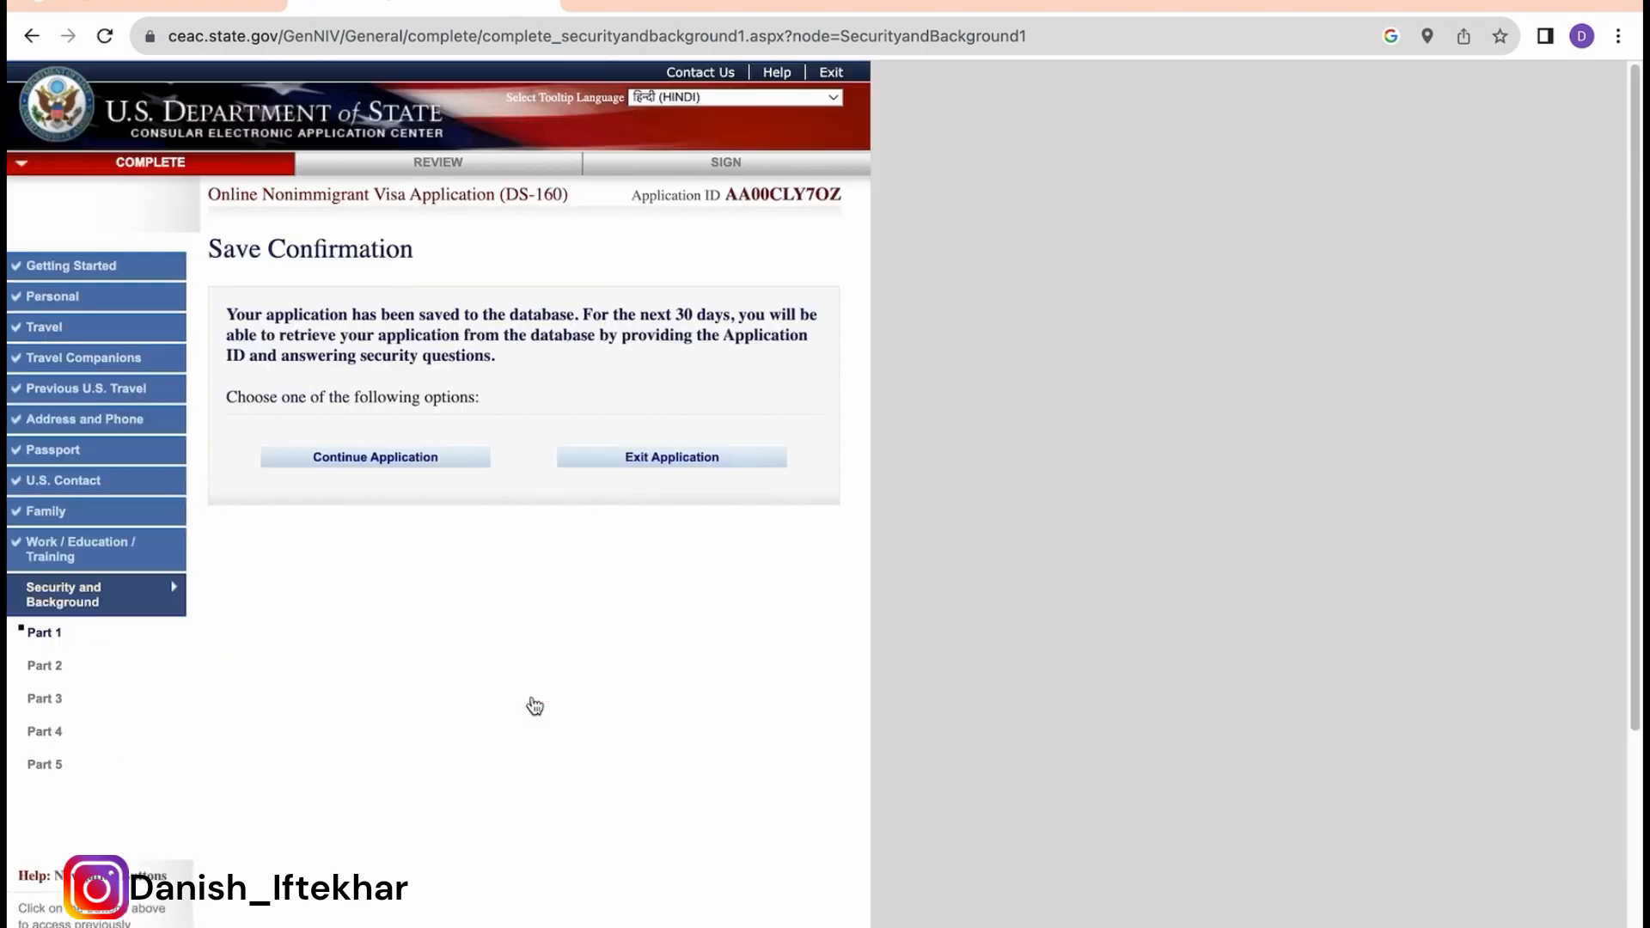
pyautogui.click(426, 460)
pyautogui.scroll(-2, 779, 673)
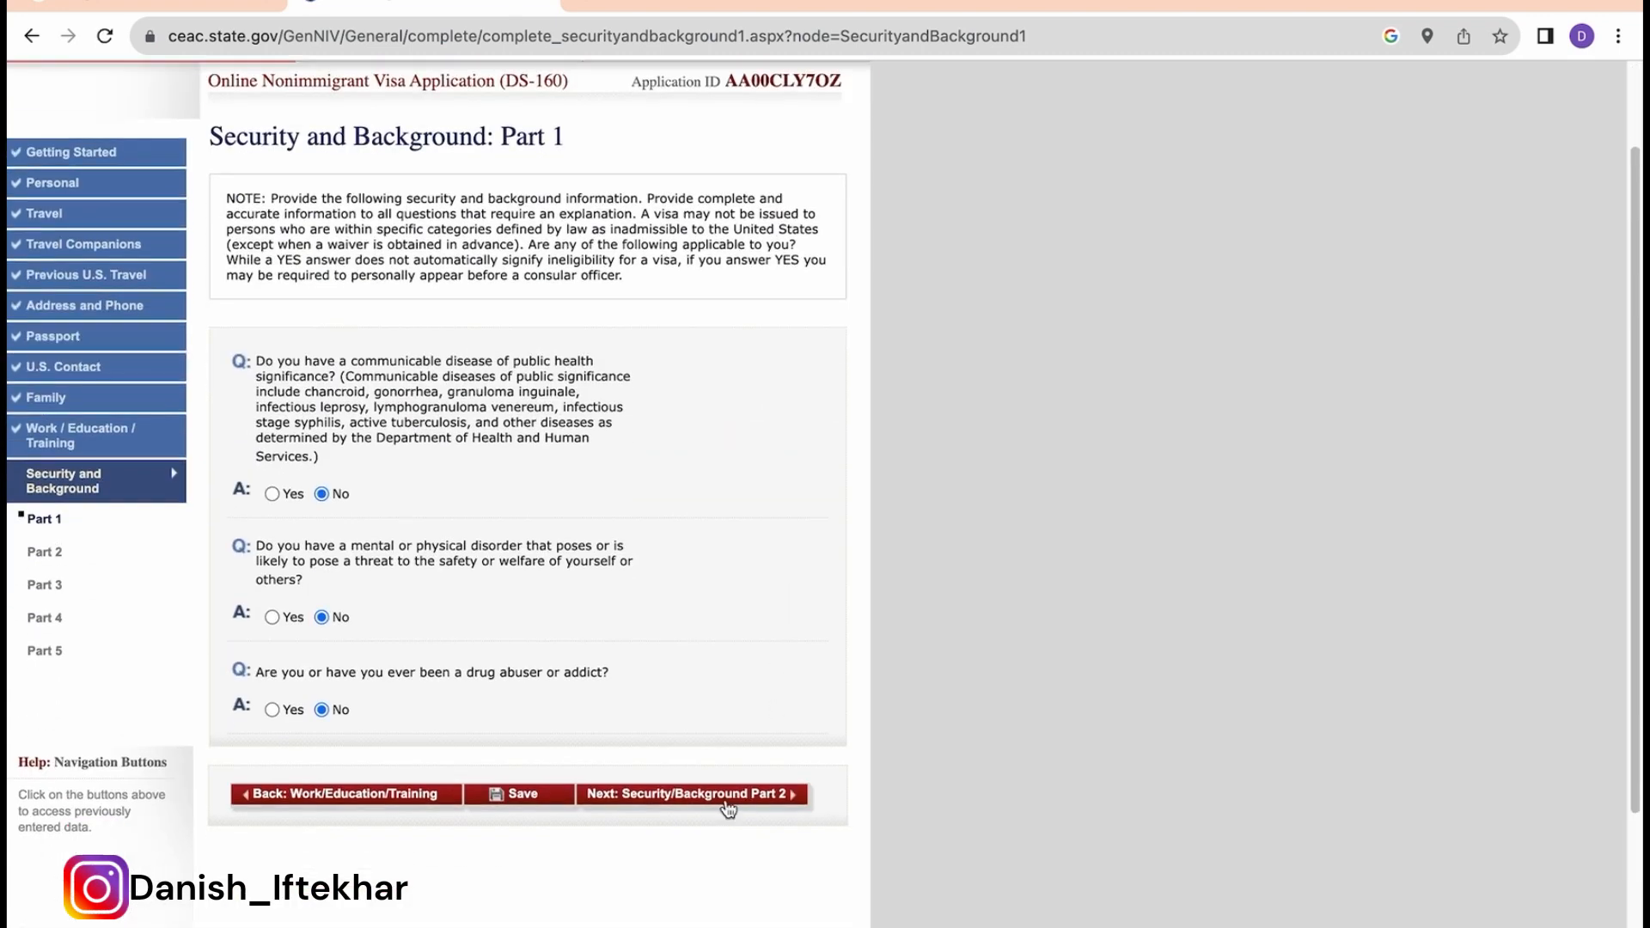
pyautogui.click(727, 805)
pyautogui.scroll(-1, 805, 724)
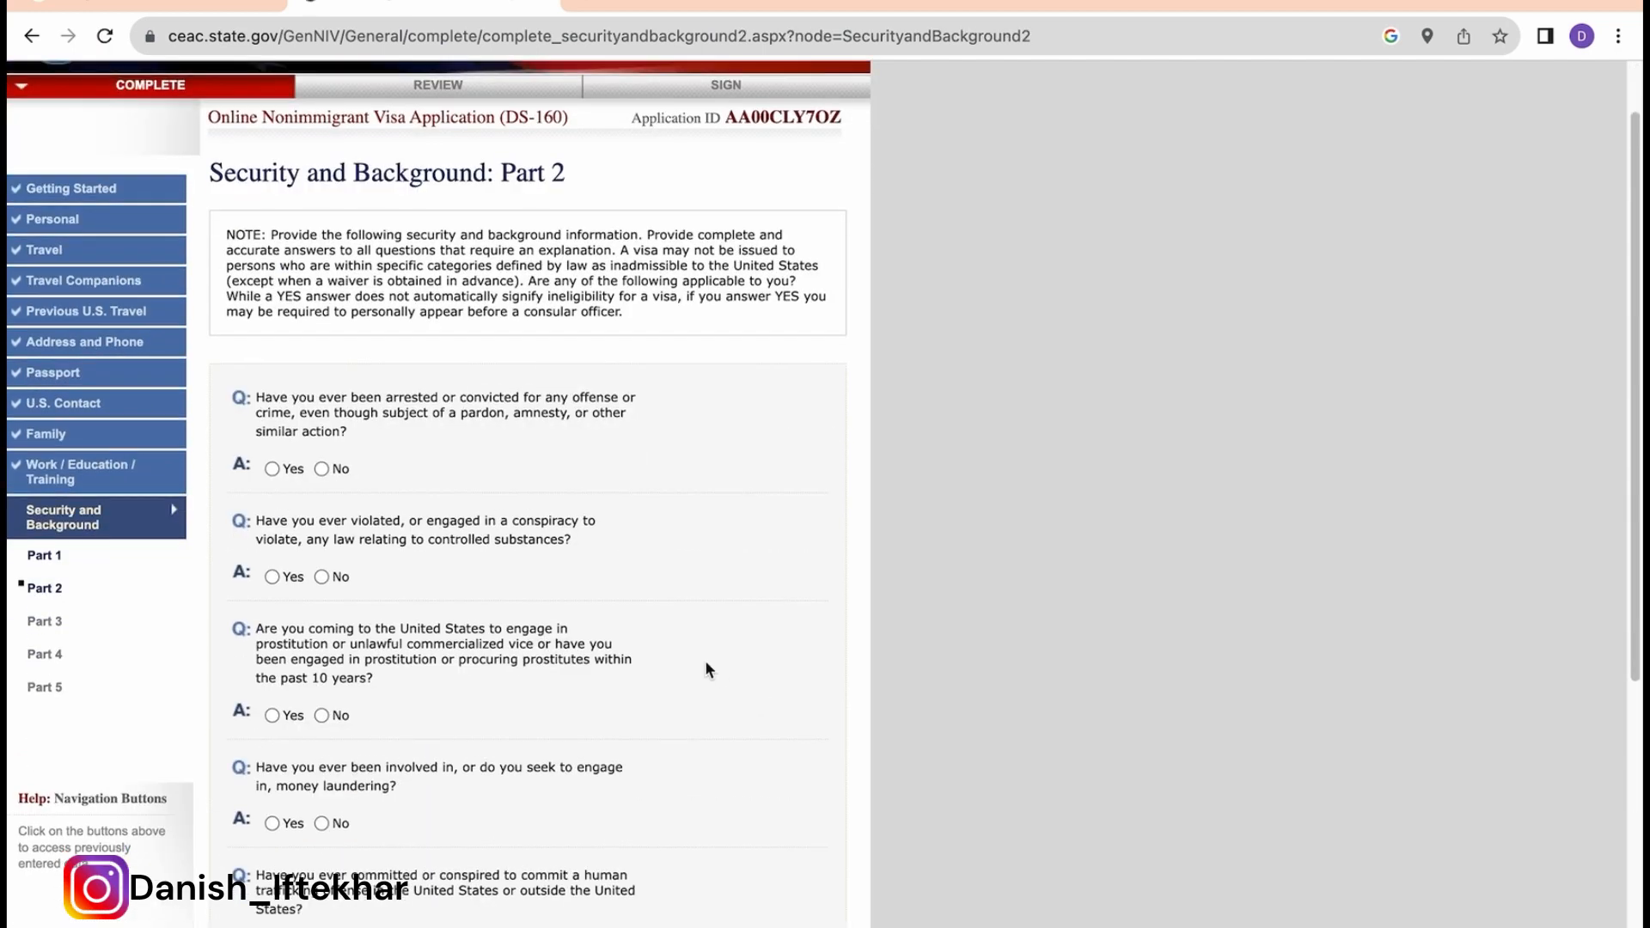
# Step: Answer No to arrest, controlled substances, prostitution and money laundering questions
pyautogui.click(322, 469)
pyautogui.click(321, 576)
pyautogui.scroll(-2, 438, 409)
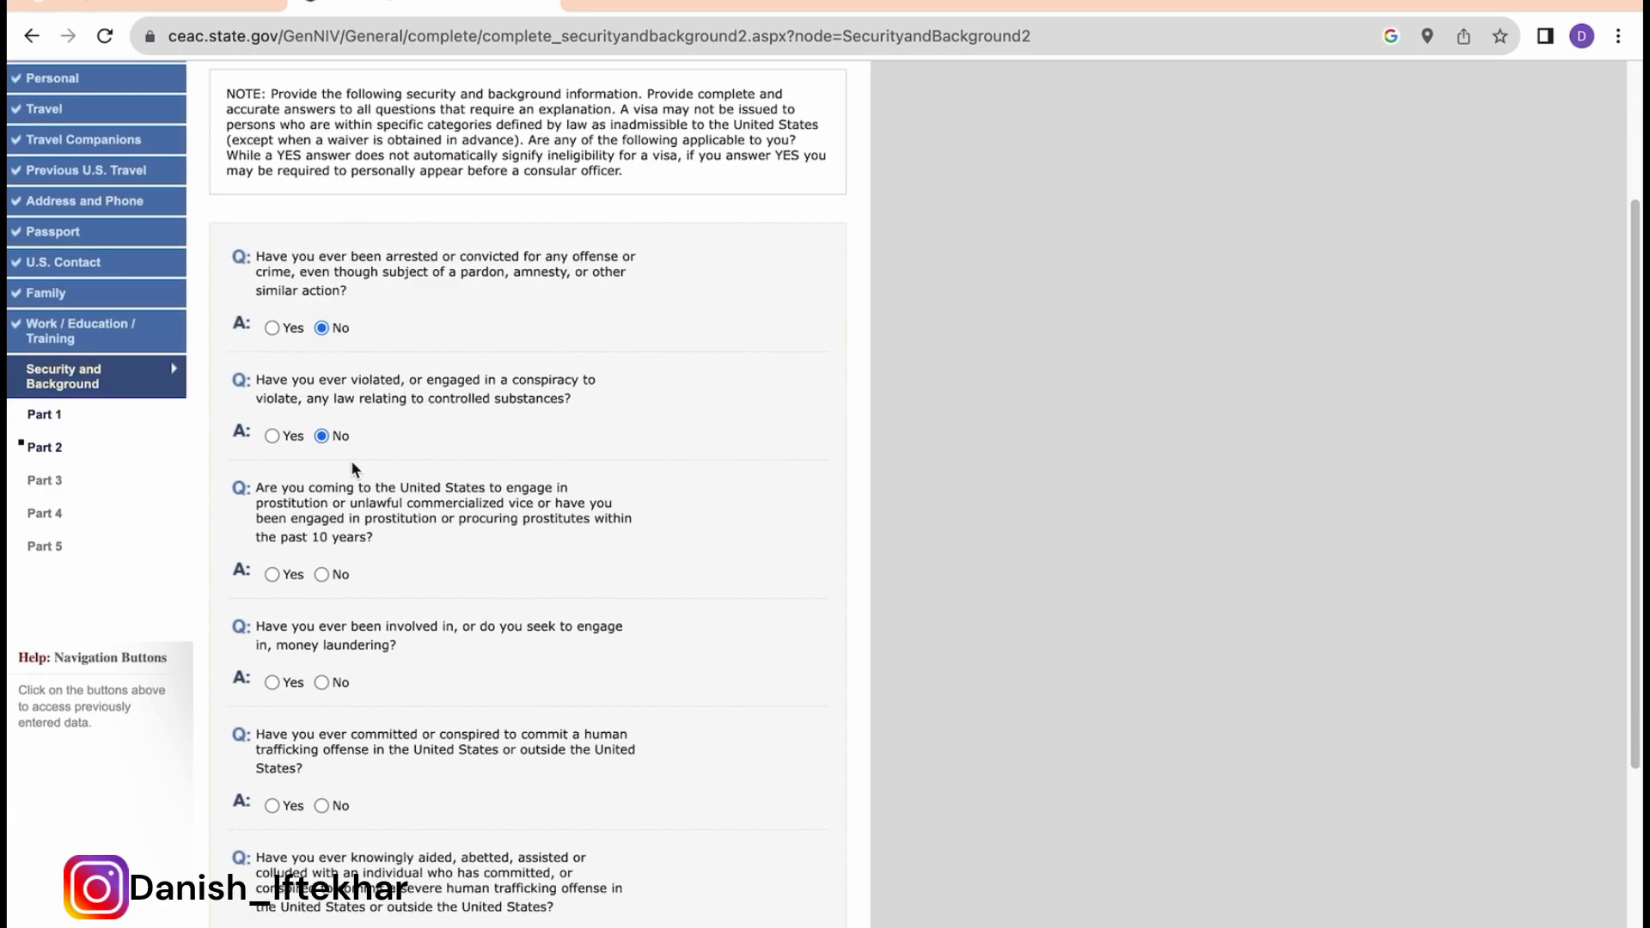
pyautogui.click(322, 575)
pyautogui.scroll(-1, 512, 620)
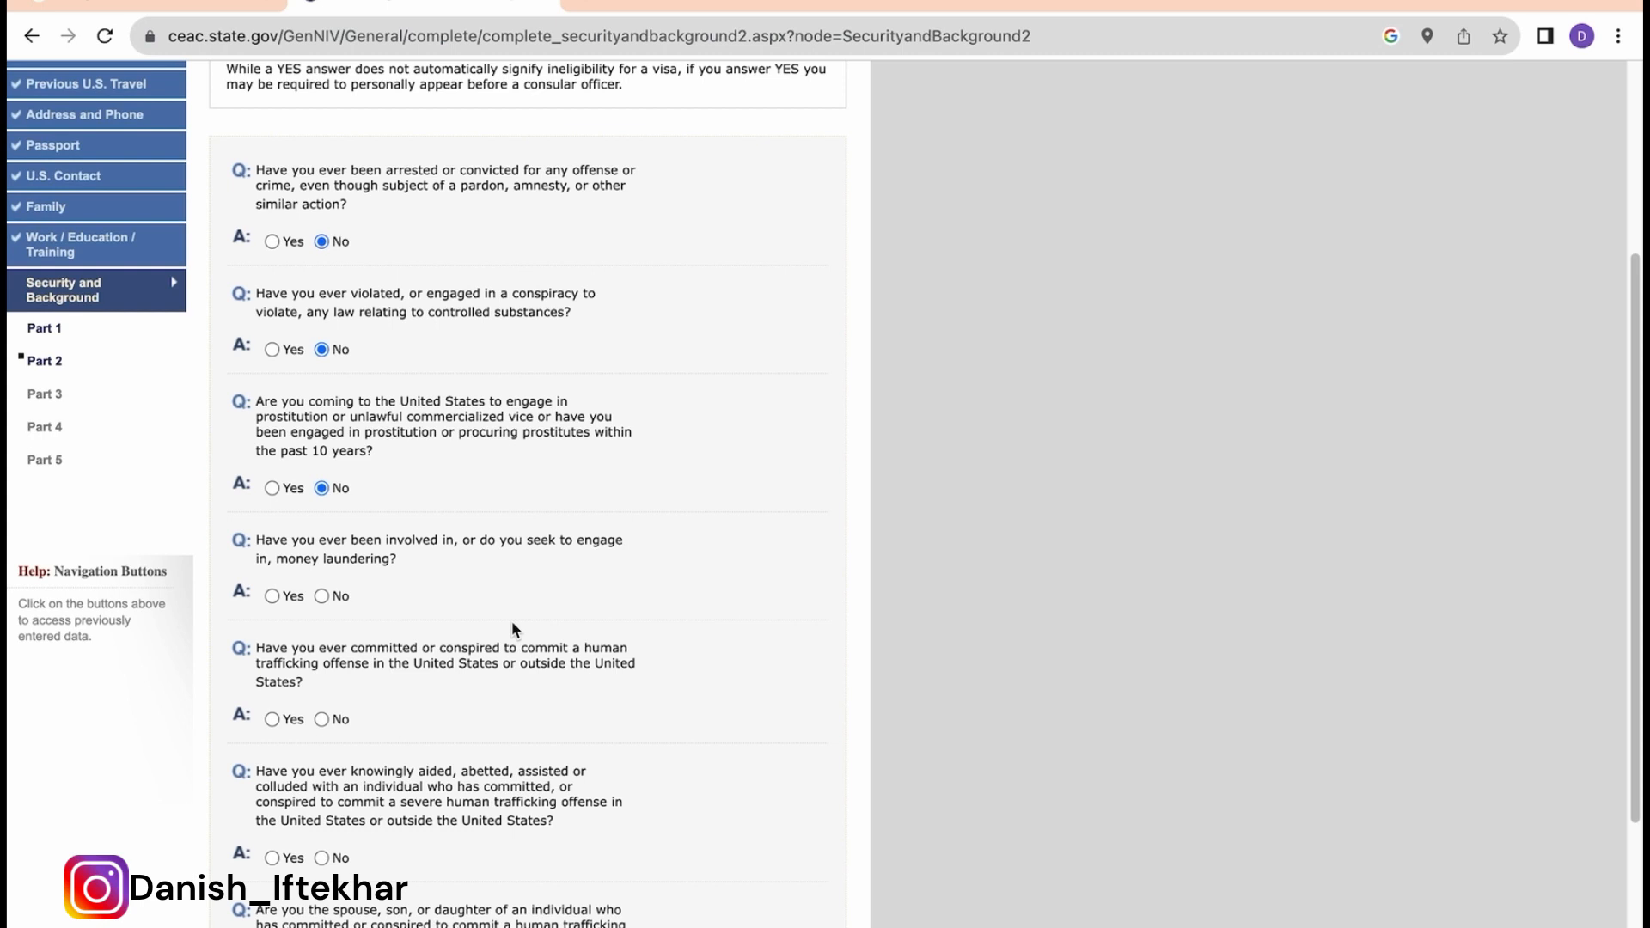
pyautogui.click(322, 596)
pyautogui.scroll(-1, 519, 714)
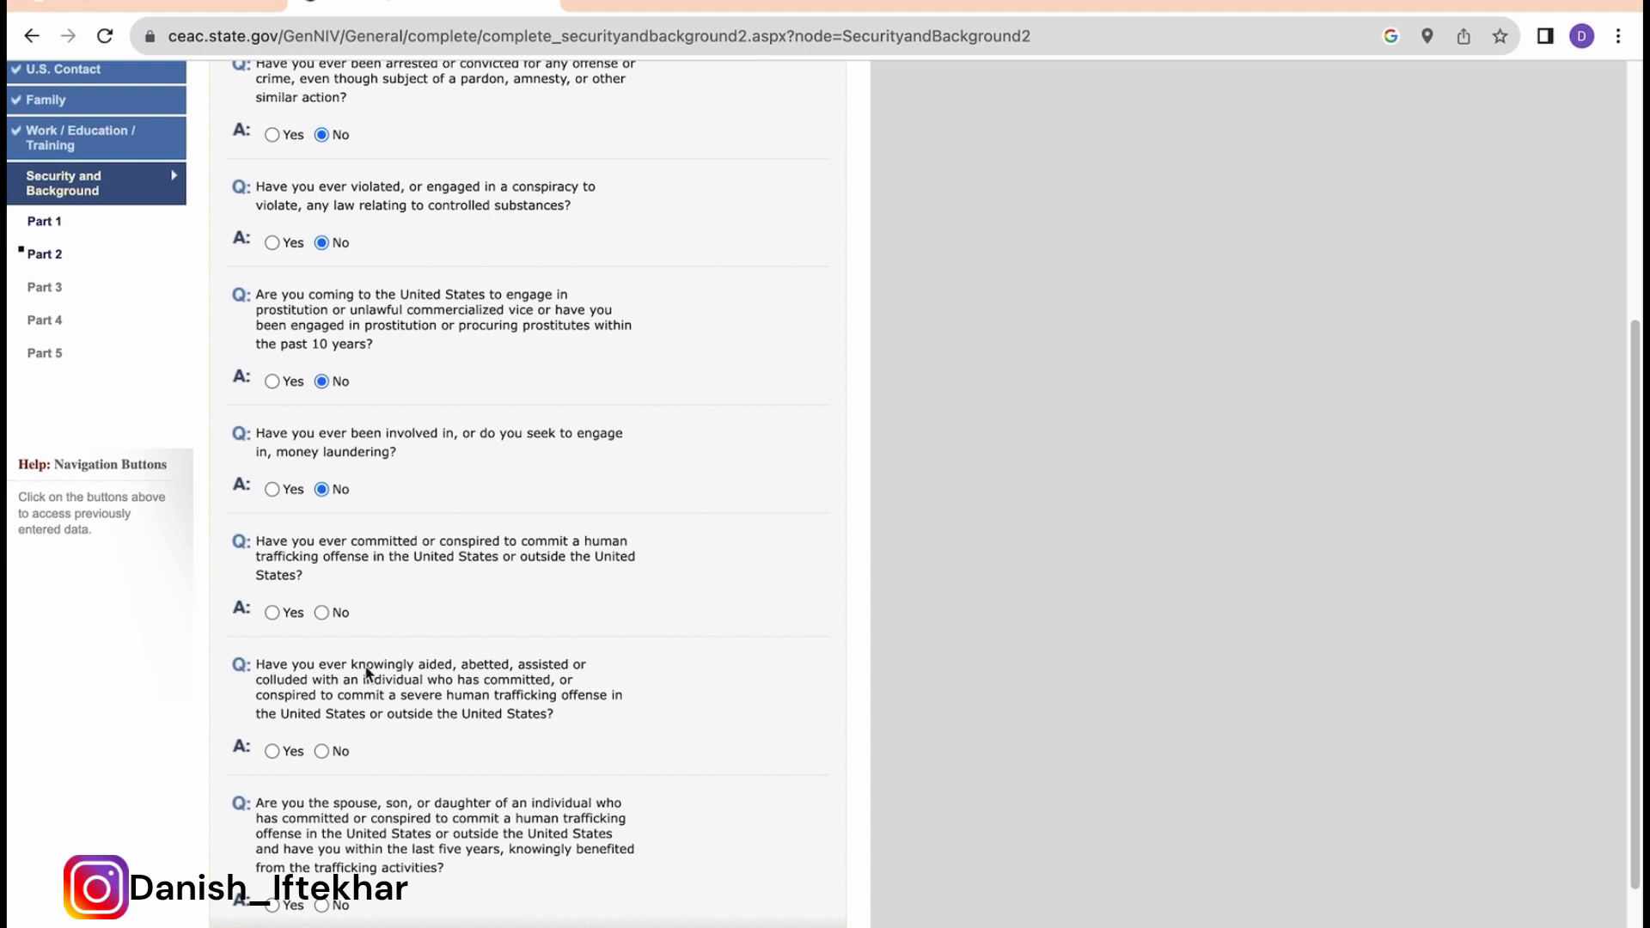
# Step: Answer No to the three human trafficking questions and save Part 2
pyautogui.click(322, 613)
pyautogui.scroll(-1, 486, 682)
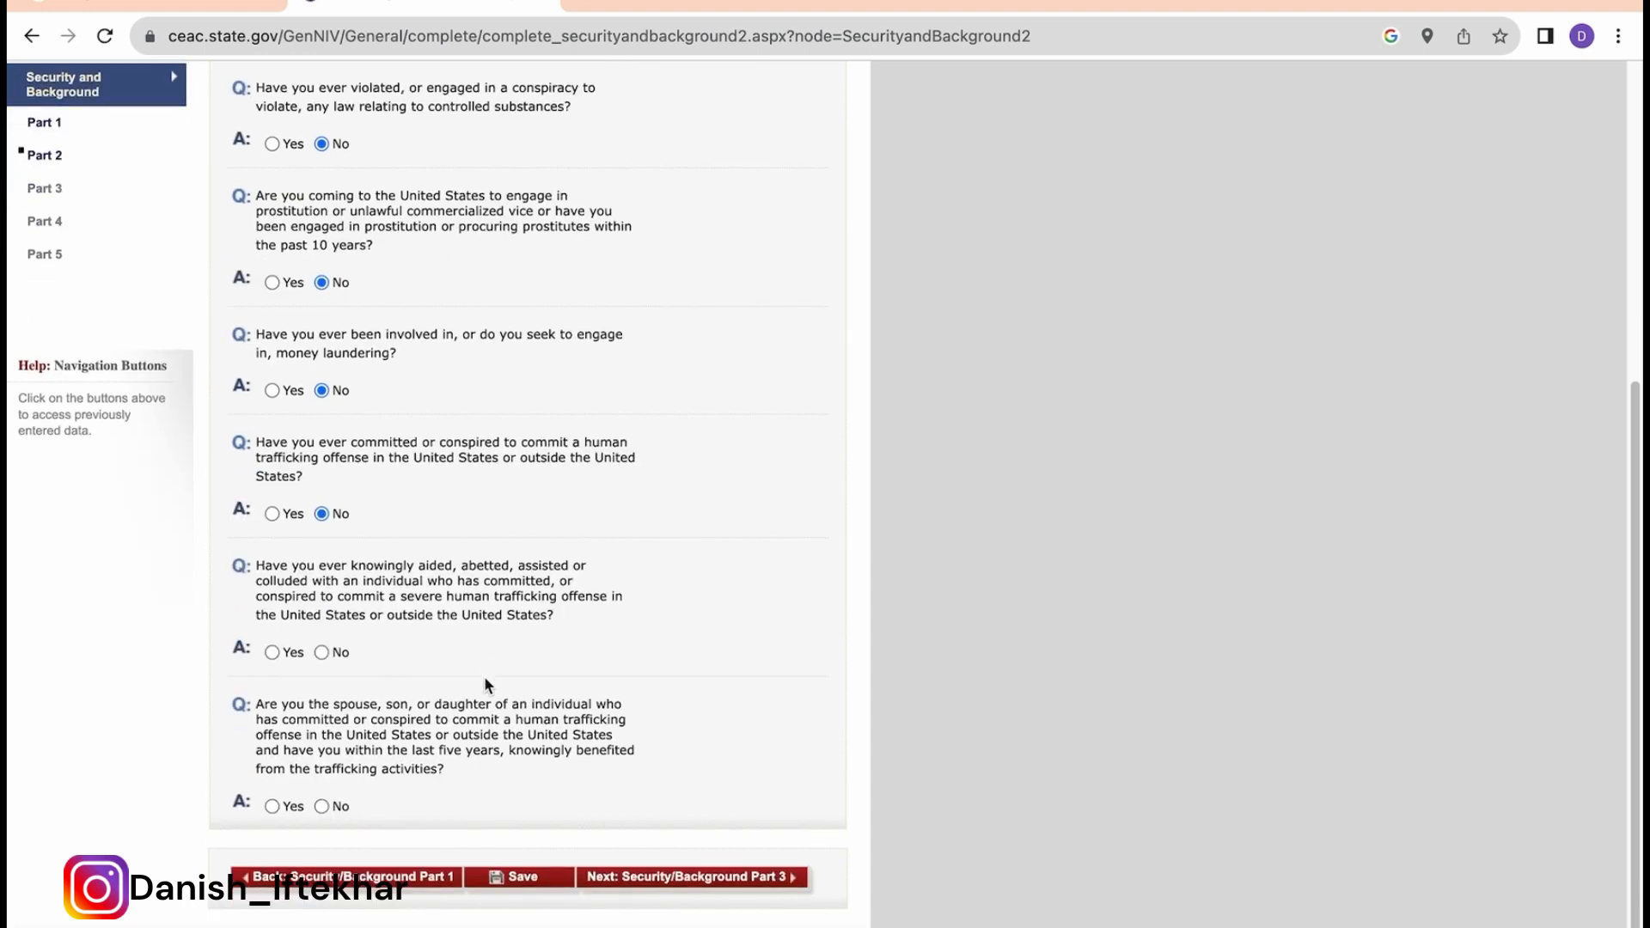
pyautogui.click(321, 652)
pyautogui.scroll(-1, 450, 669)
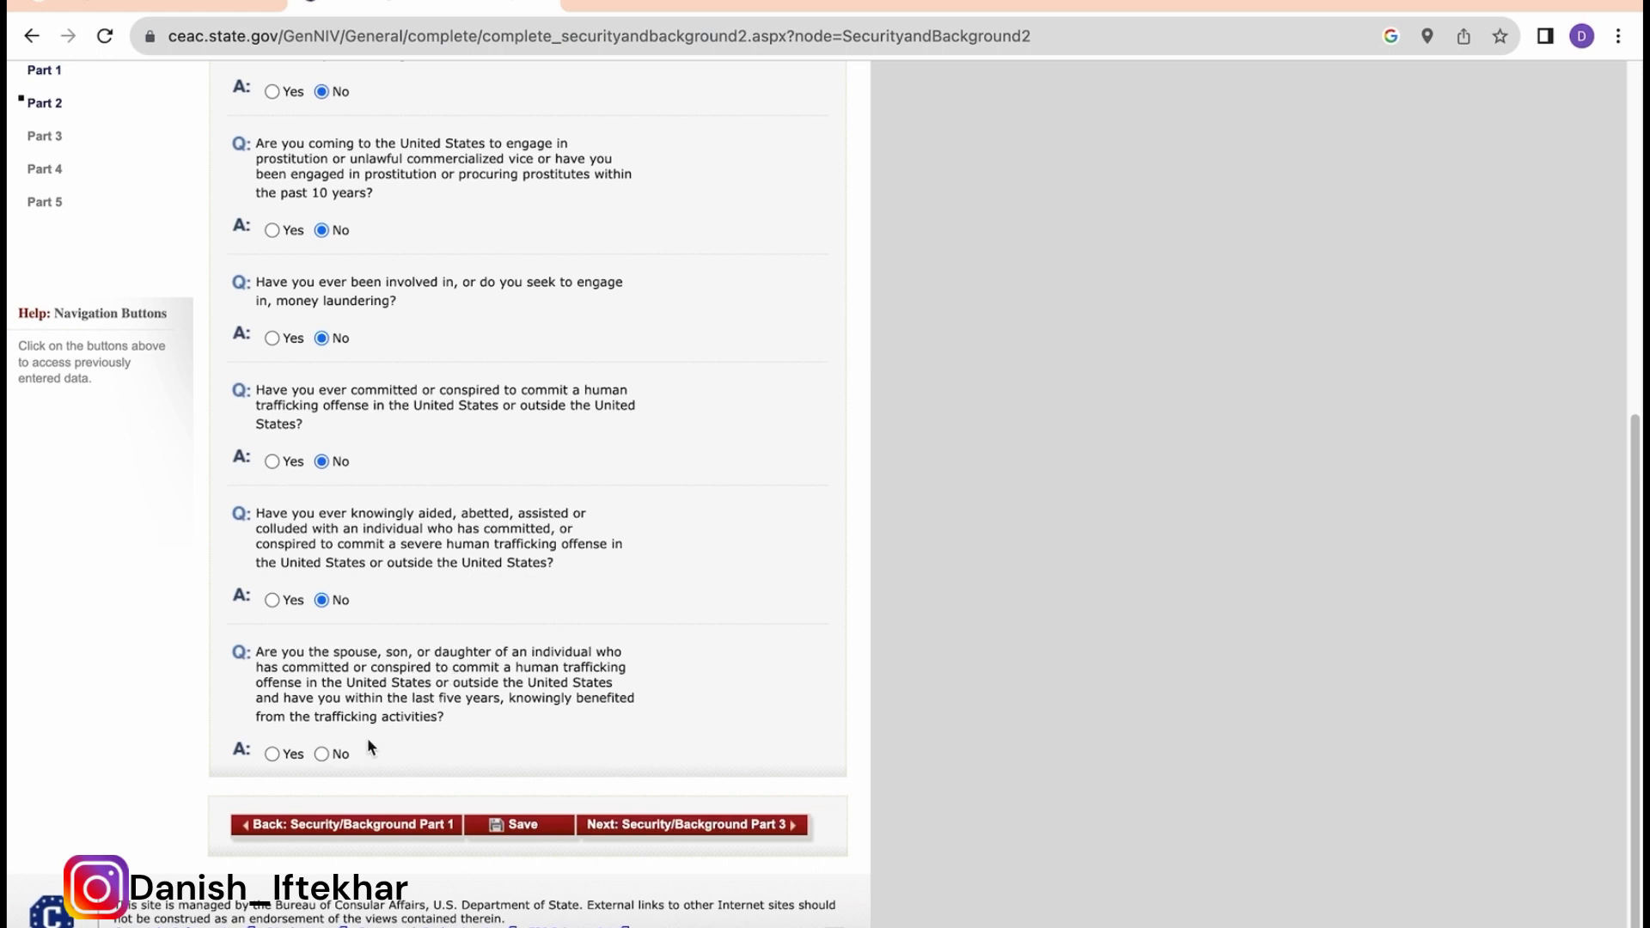
pyautogui.click(322, 754)
pyautogui.click(519, 827)
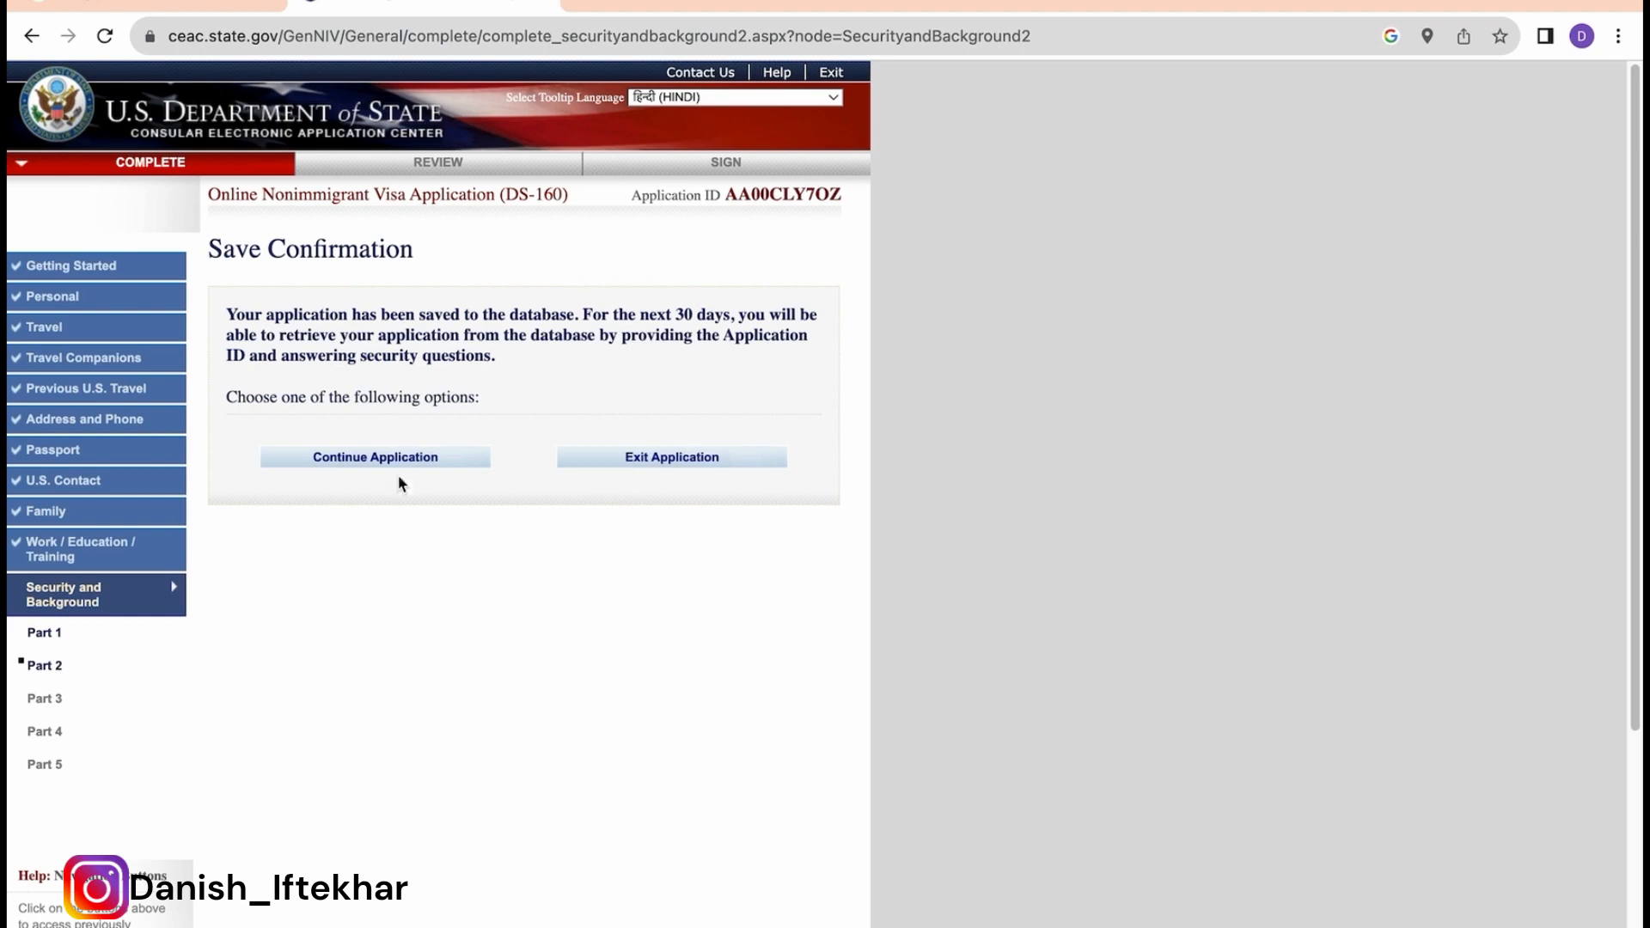
pyautogui.click(376, 457)
pyautogui.scroll(-10, 580, 611)
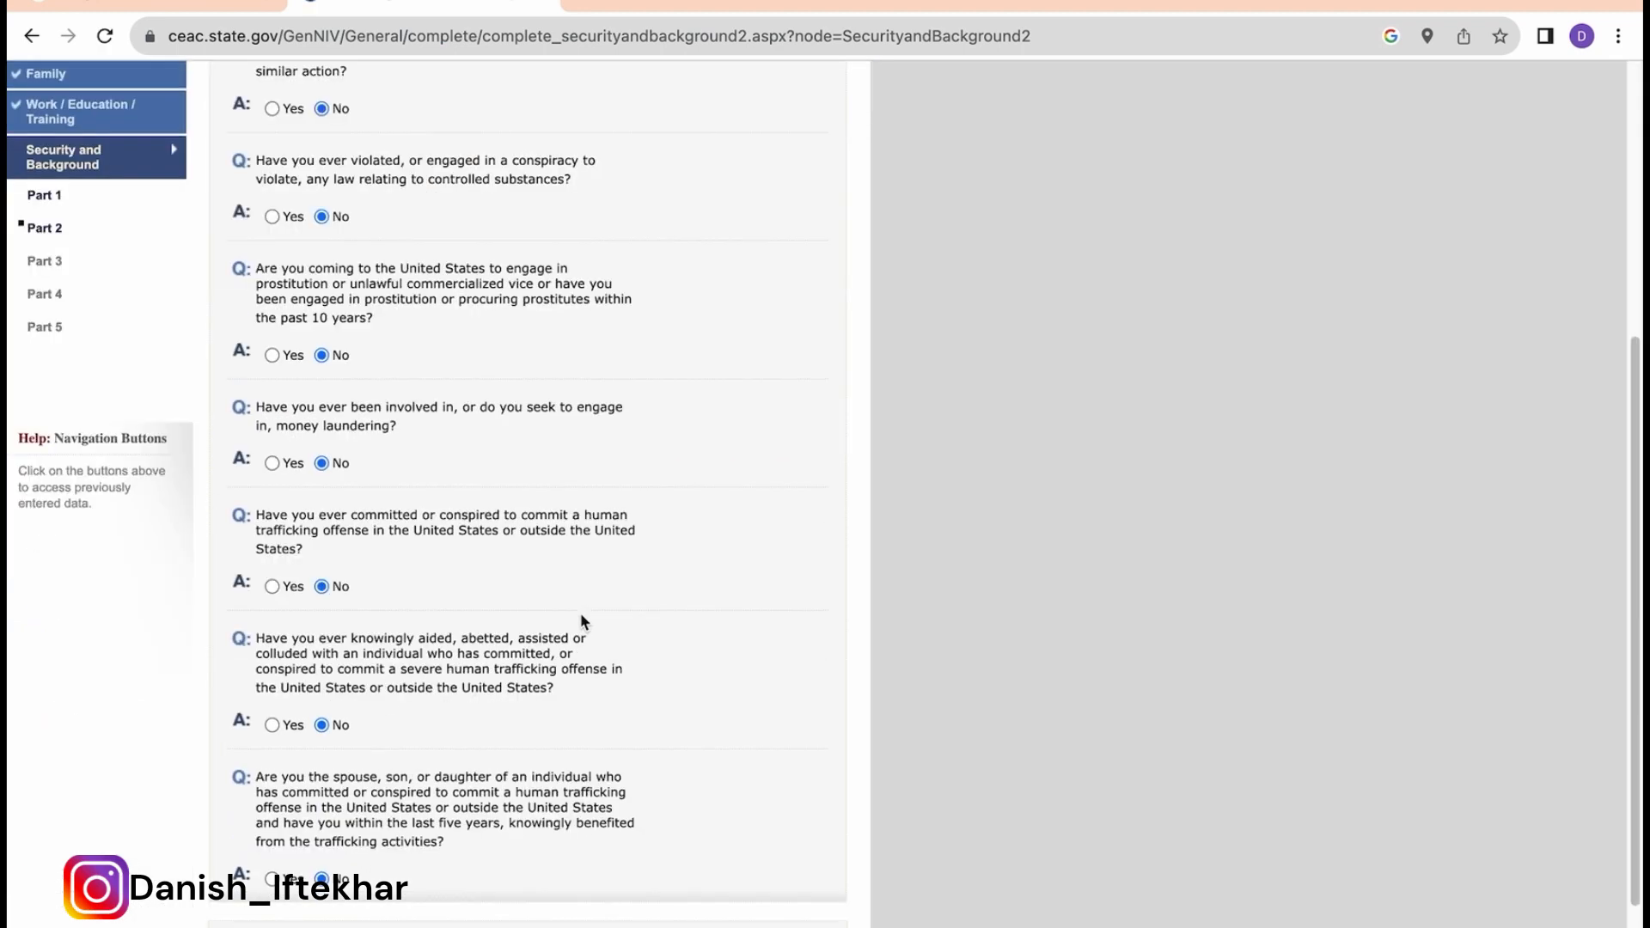
# Step: On Part 3, answer No to espionage and the three terrorism questions
pyautogui.click(645, 826)
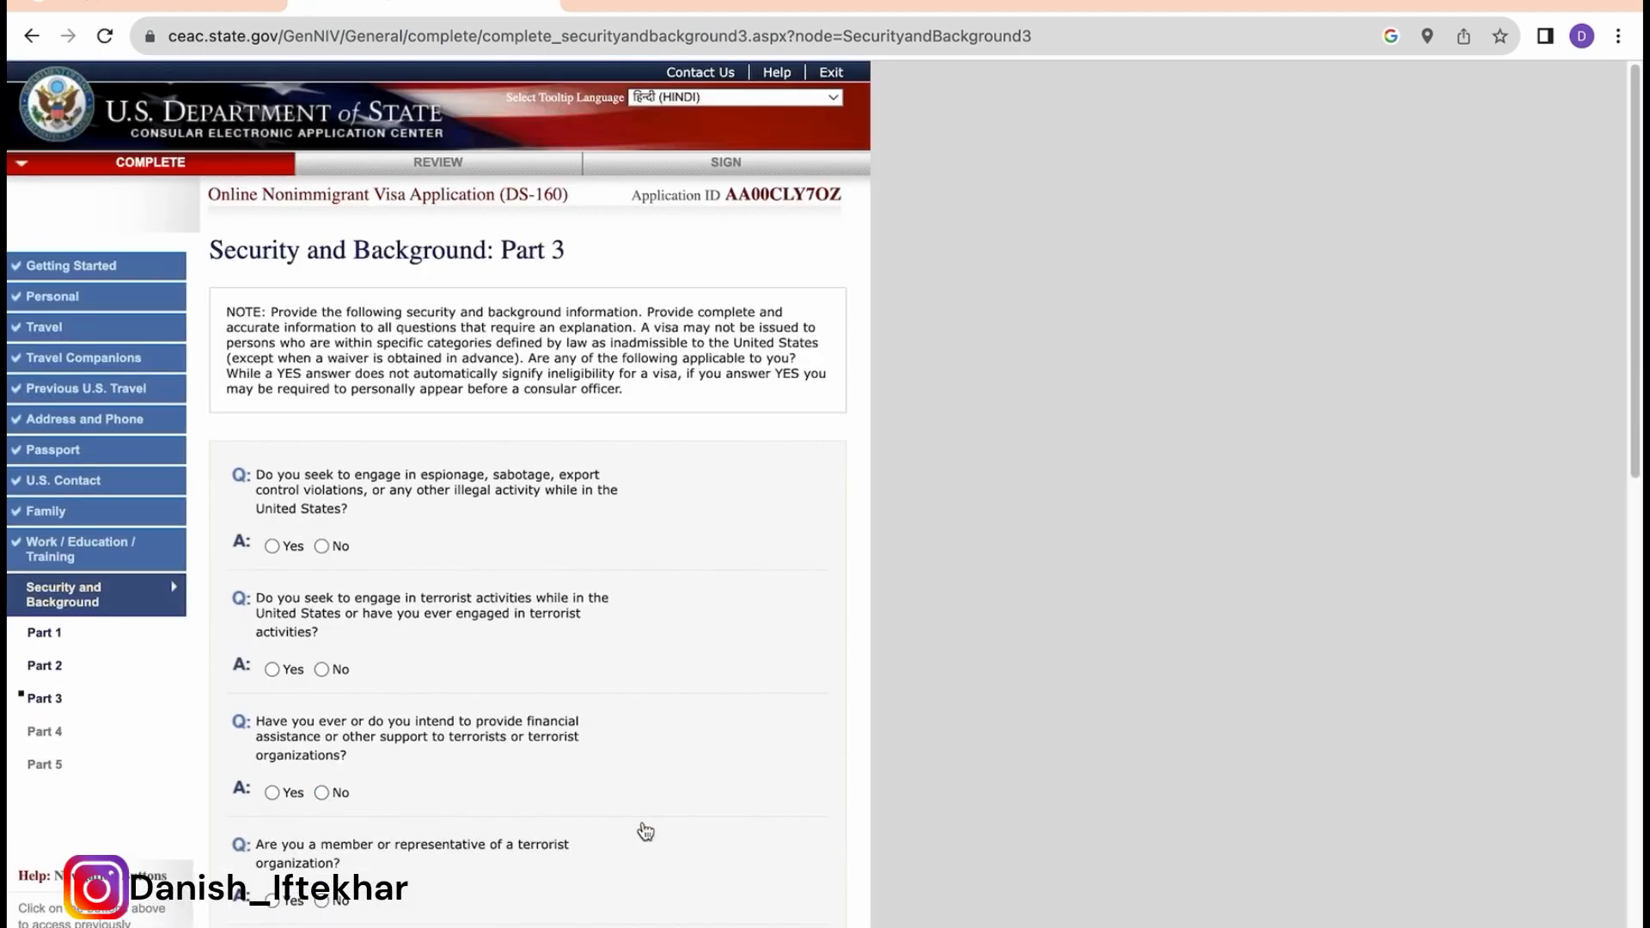
pyautogui.scroll(-2, 735, 706)
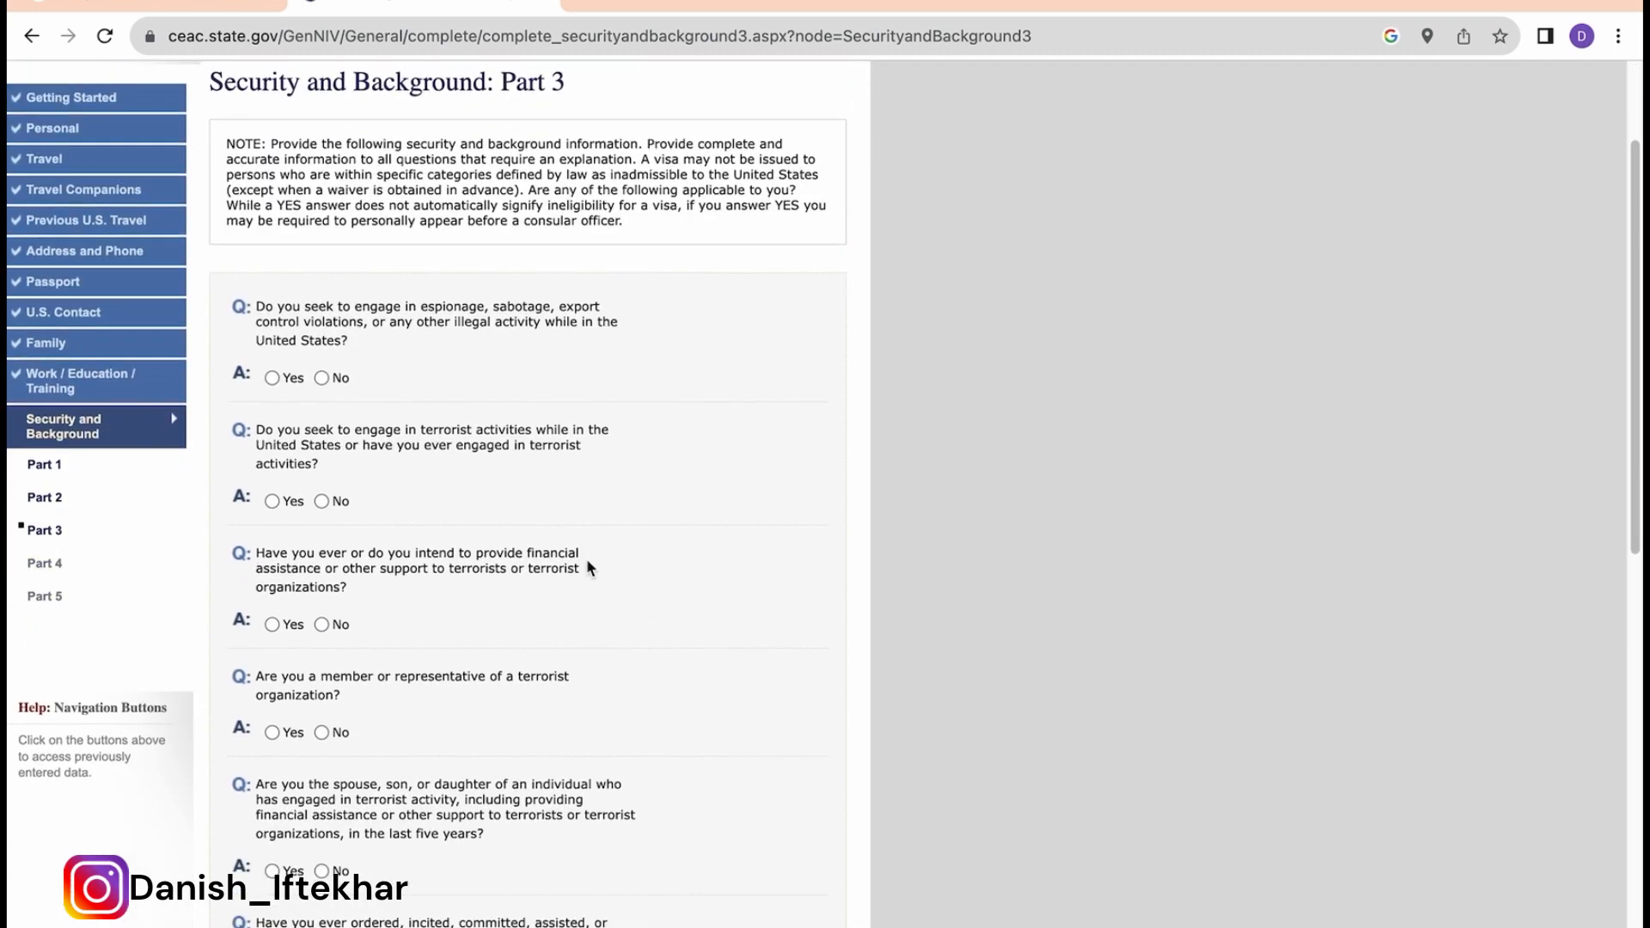
pyautogui.scroll(-1, 587, 563)
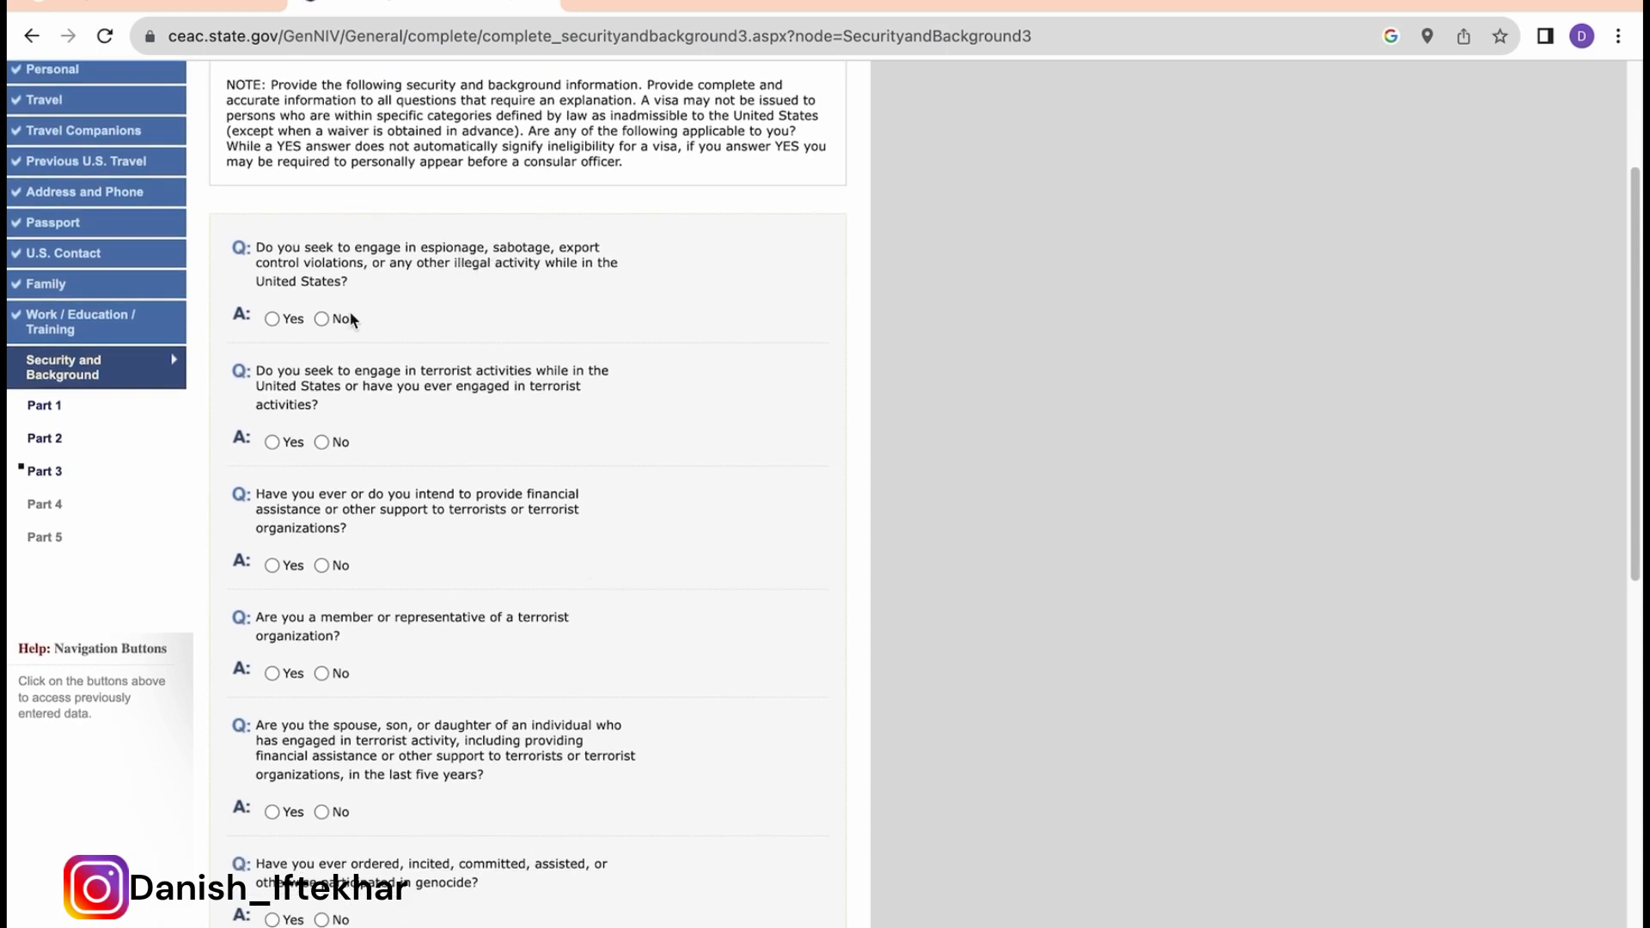
pyautogui.click(321, 318)
pyautogui.scroll(-1, 427, 451)
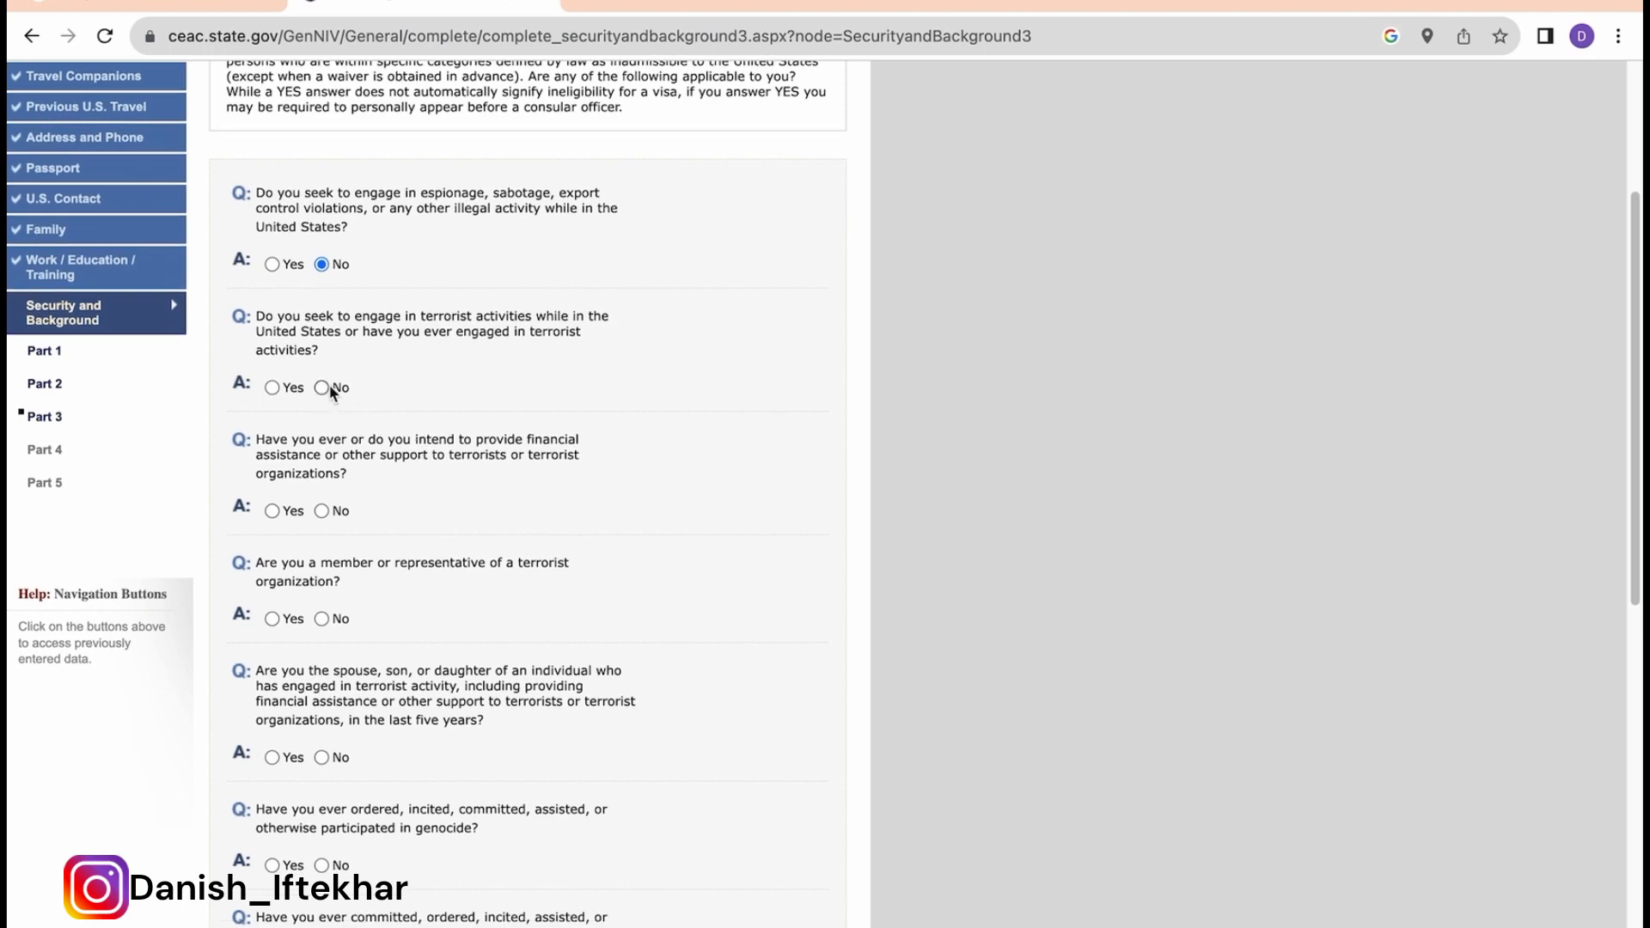
pyautogui.click(321, 388)
pyautogui.scroll(-1, 467, 538)
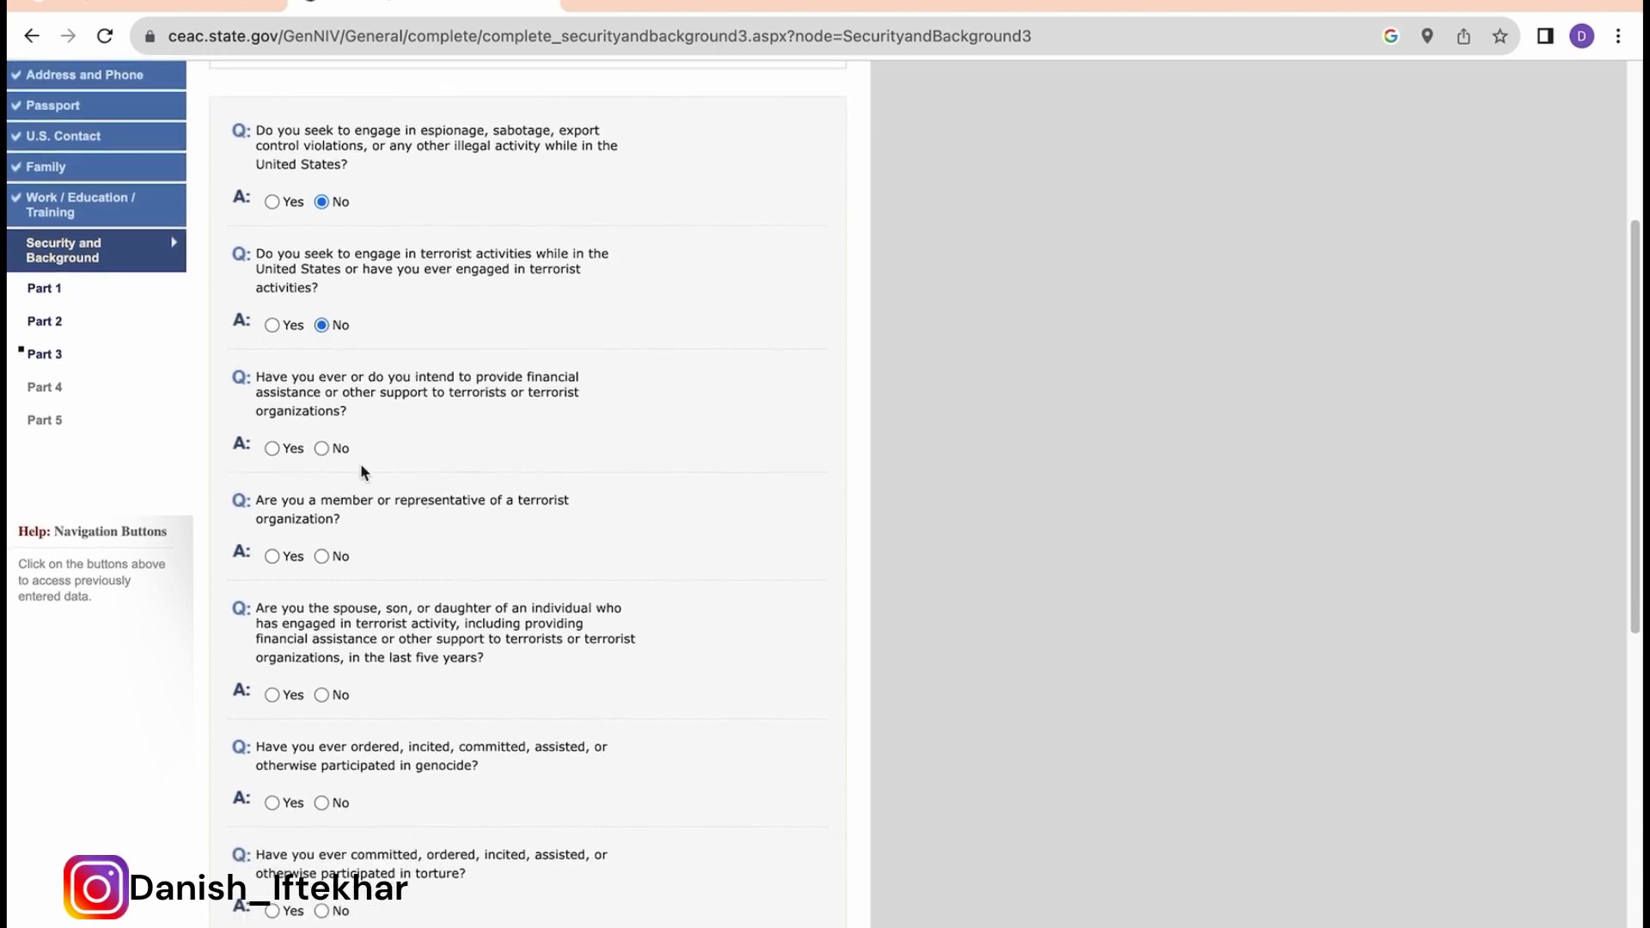
pyautogui.click(321, 448)
pyautogui.scroll(-2, 464, 490)
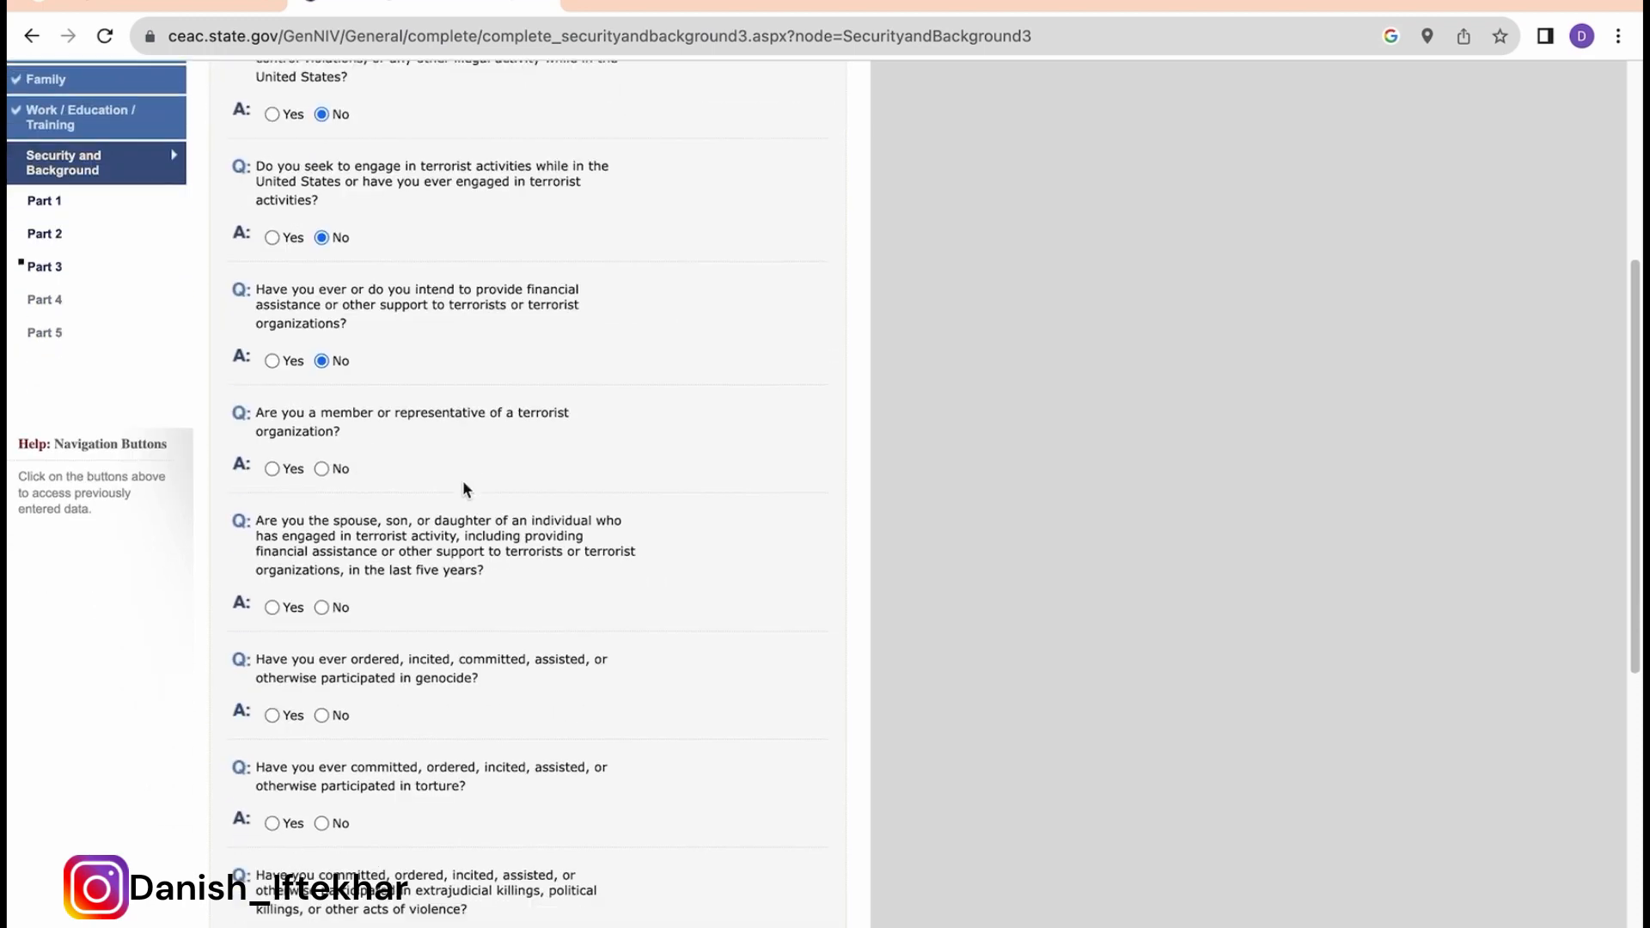
pyautogui.click(322, 465)
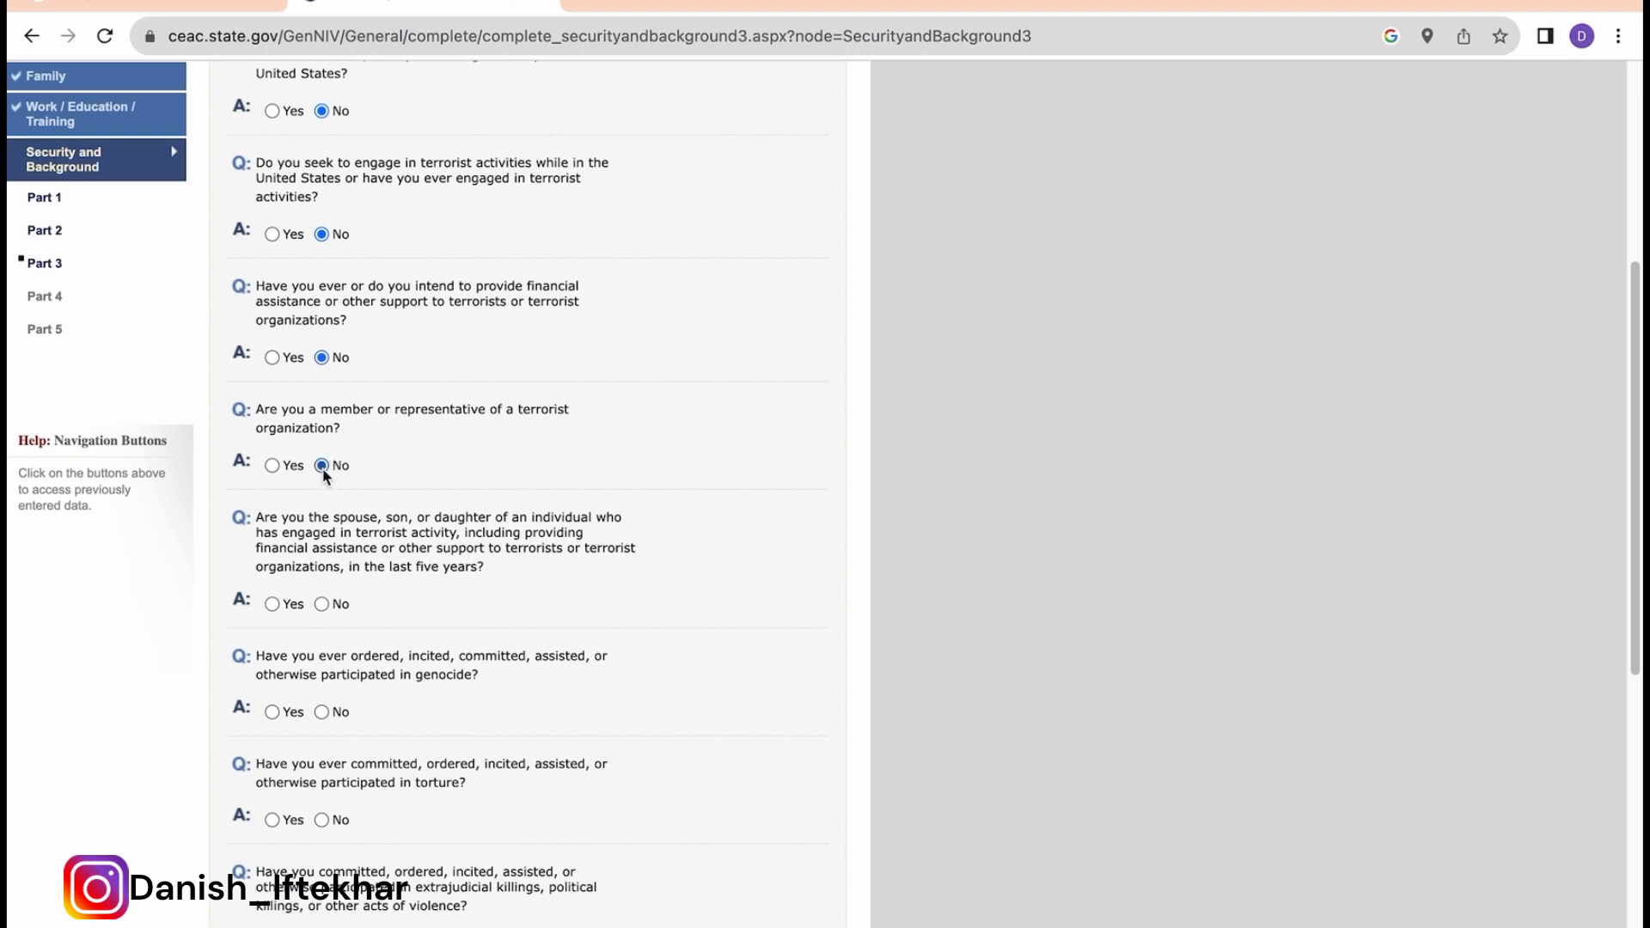
# Step: Answer No to genocide, torture, extrajudicial killings, child soldiers and religious freedom violations
pyautogui.scroll(-1, 474, 531)
pyautogui.scroll(-2, 474, 530)
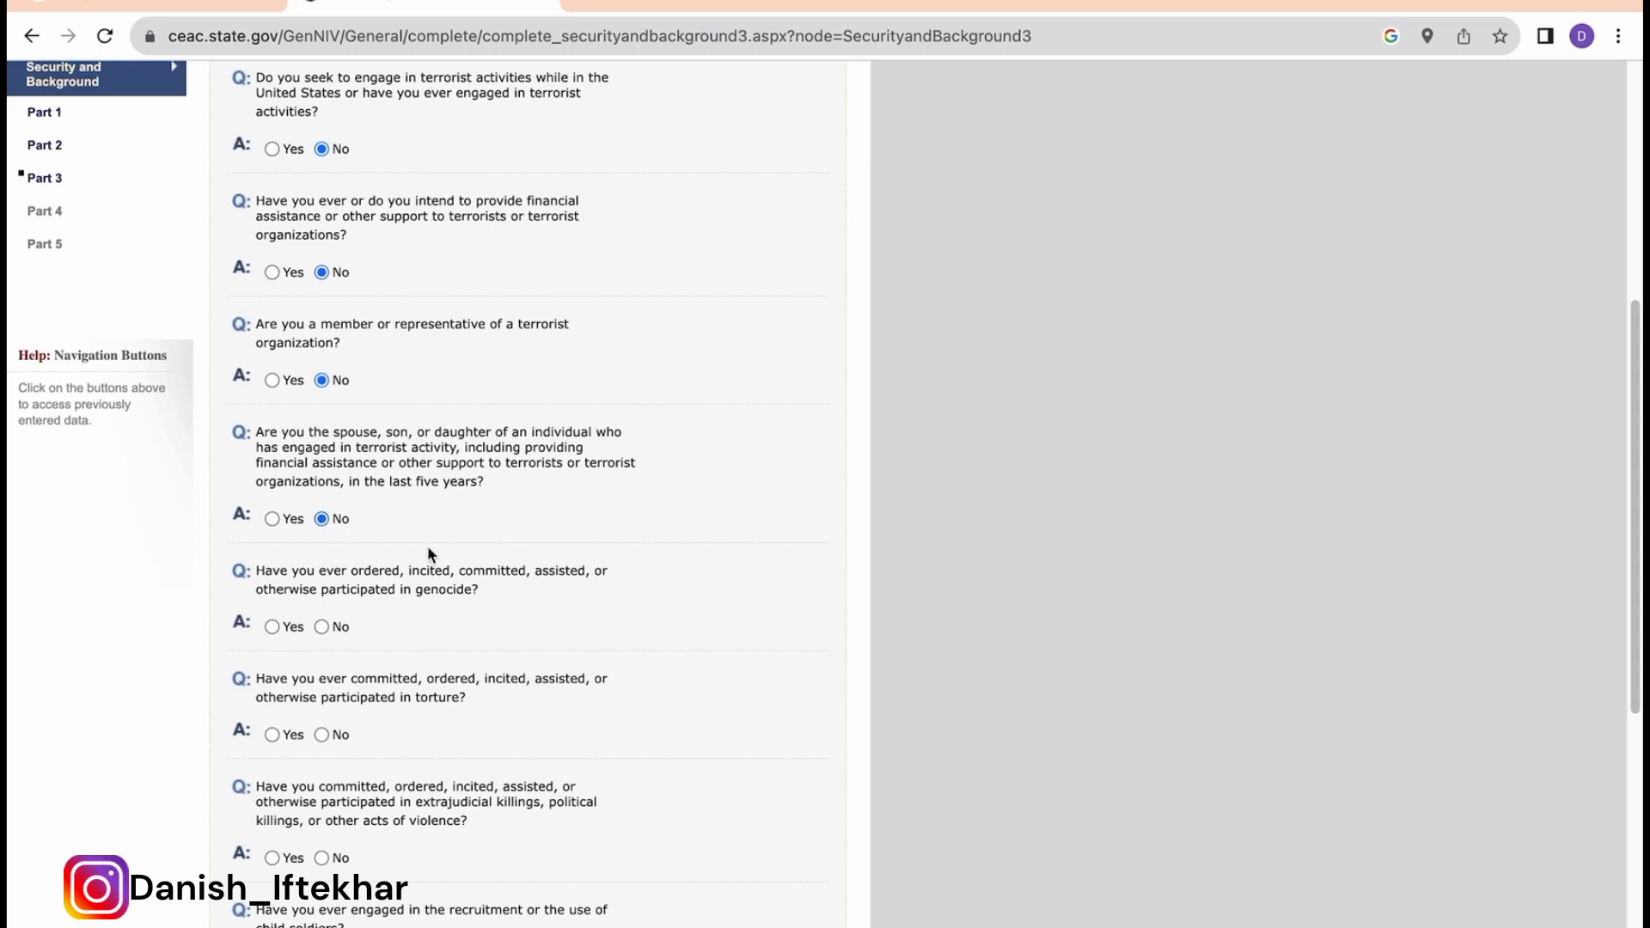
pyautogui.scroll(-3, 428, 550)
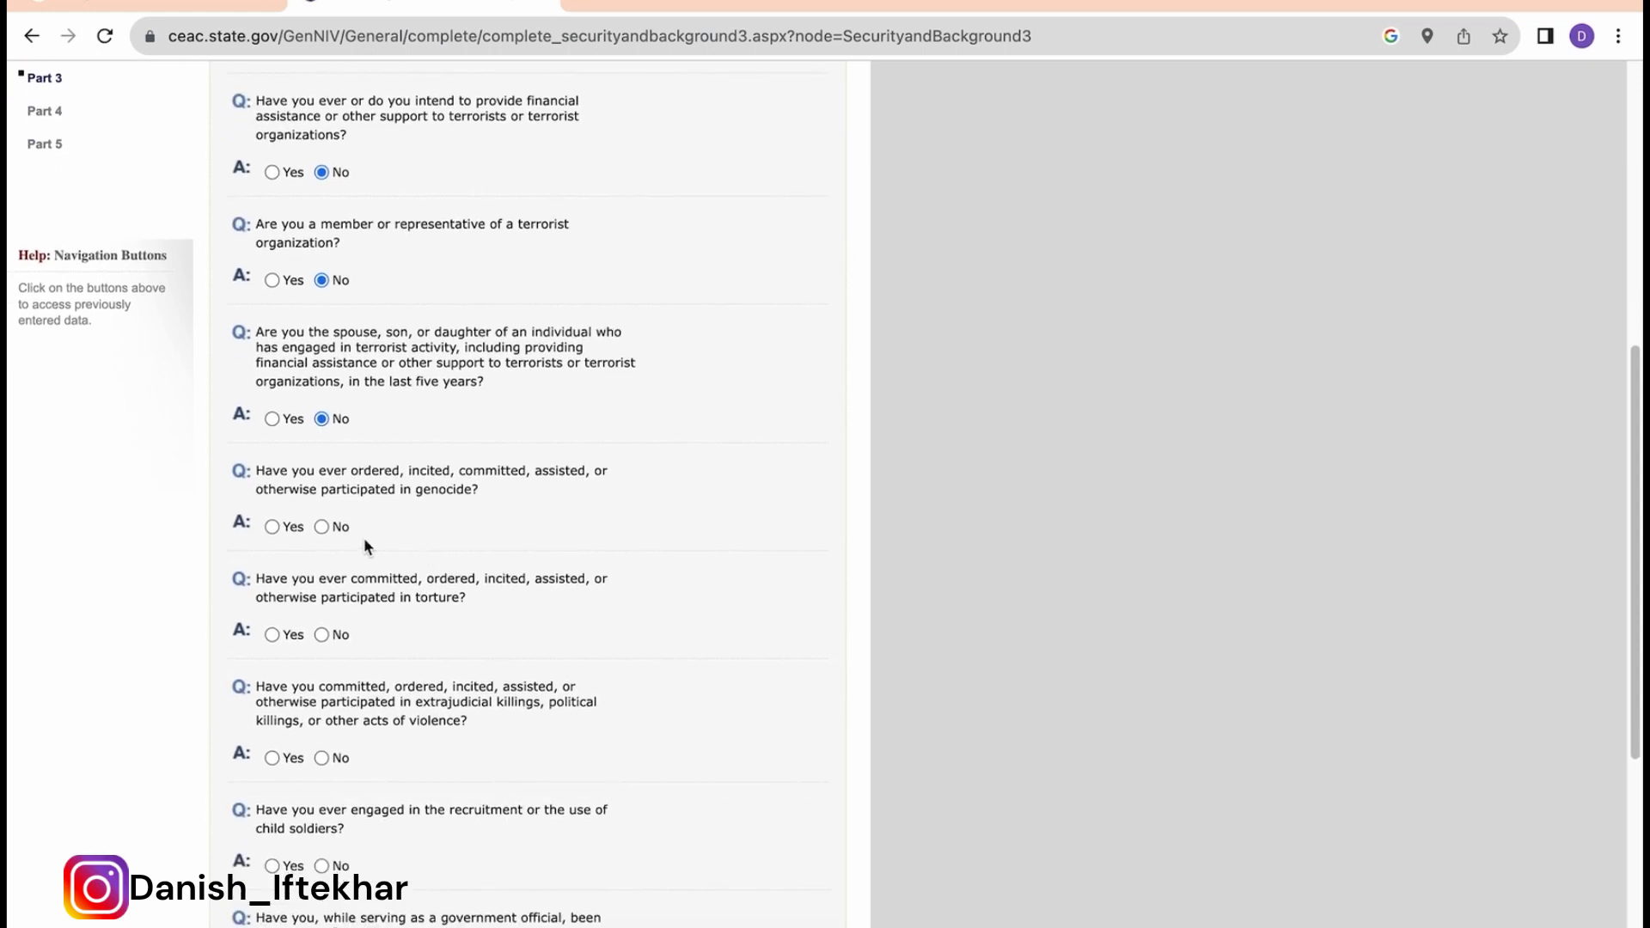
pyautogui.click(321, 526)
pyautogui.scroll(-2, 464, 626)
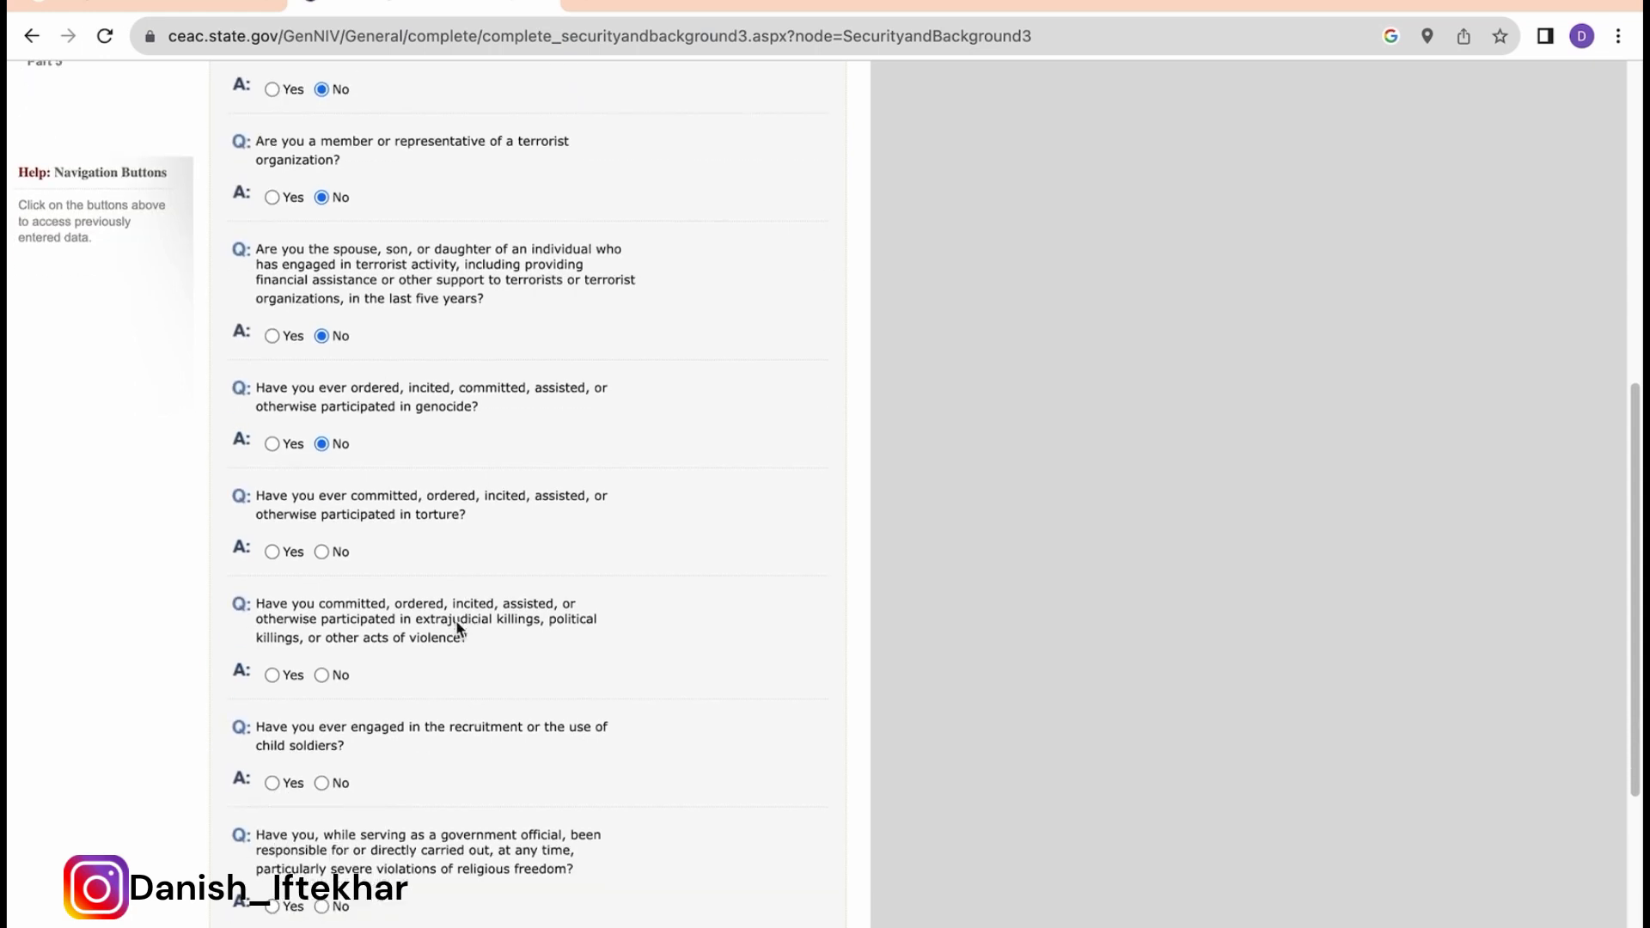
pyautogui.click(322, 552)
pyautogui.scroll(-2, 471, 696)
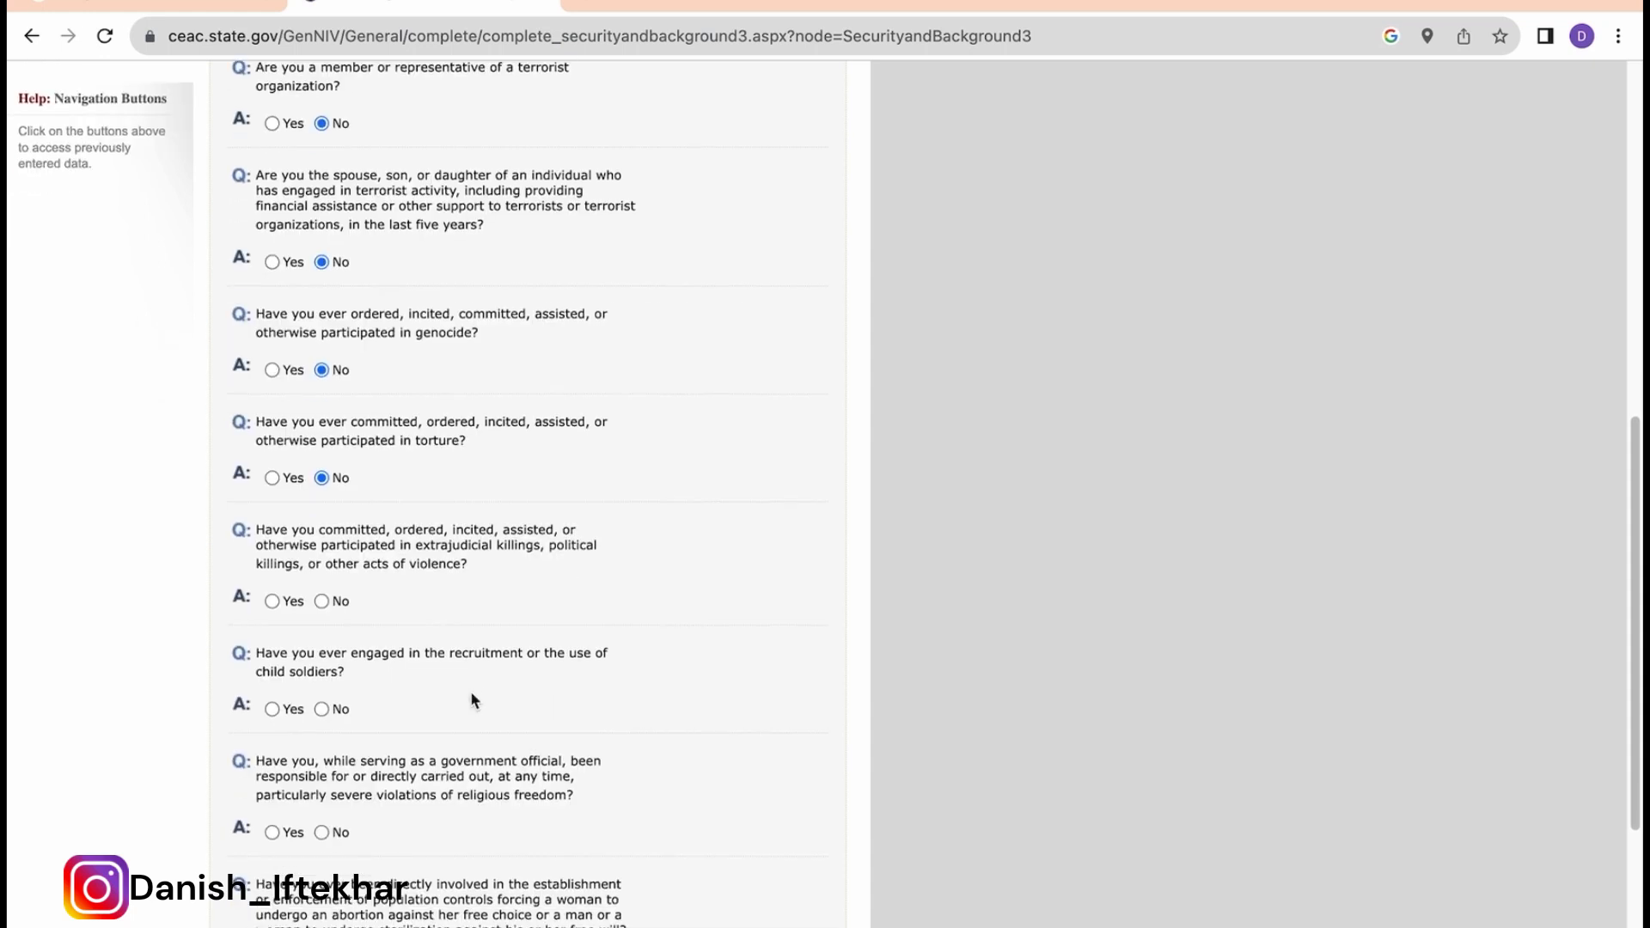
pyautogui.click(321, 601)
pyautogui.scroll(-1, 423, 664)
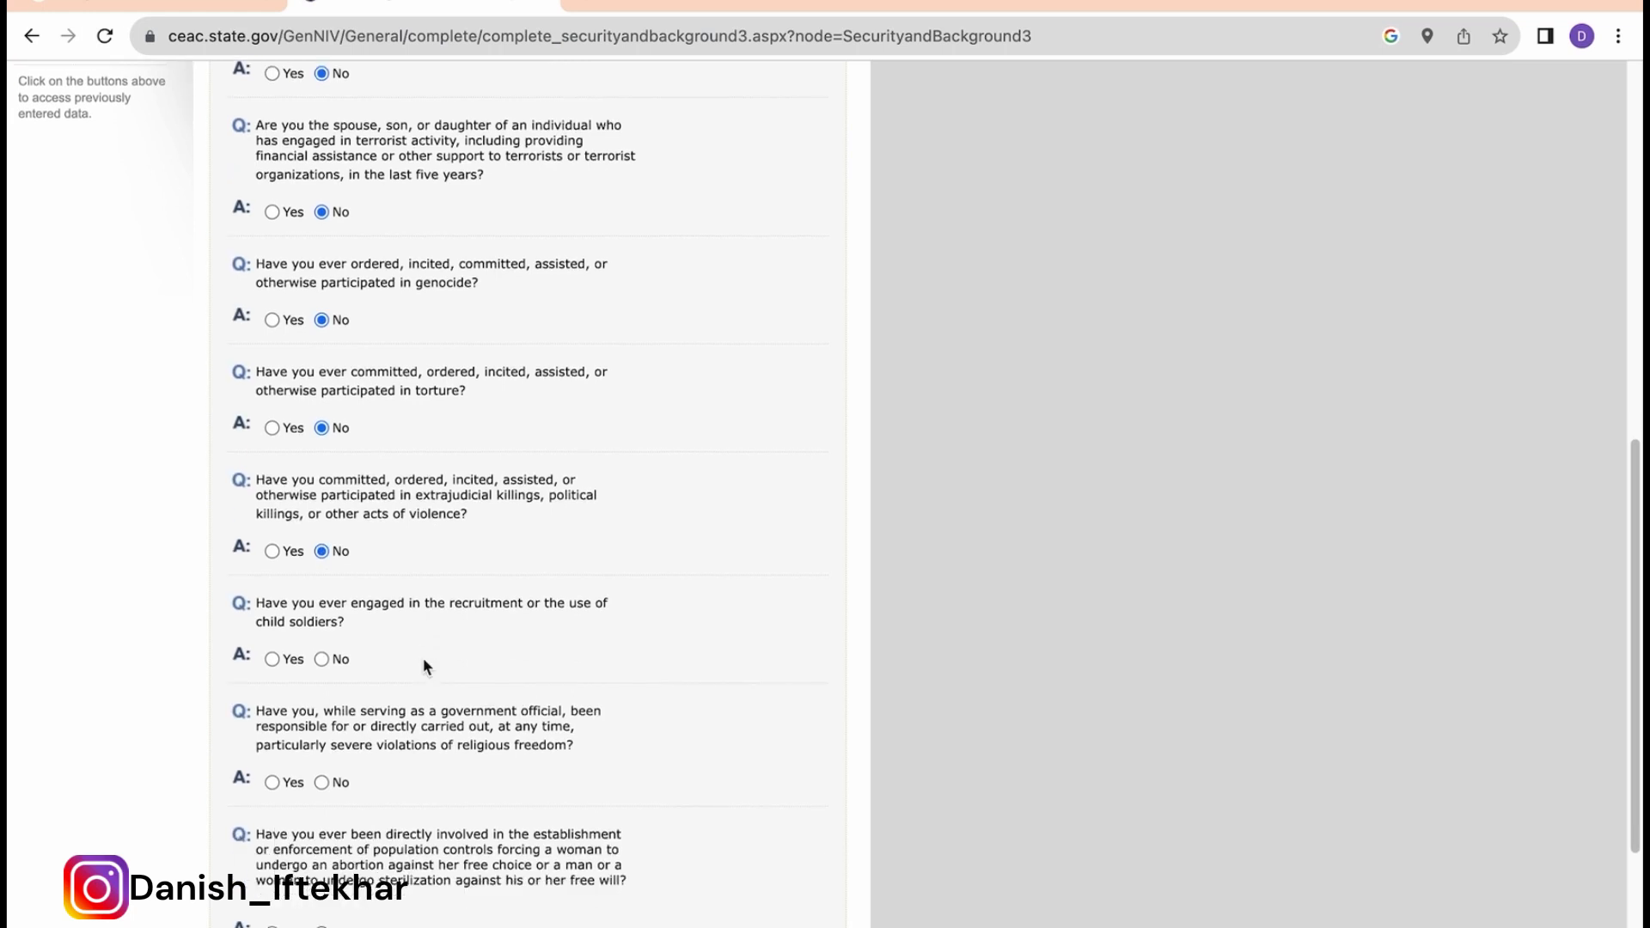
pyautogui.click(322, 659)
pyautogui.scroll(-2, 481, 728)
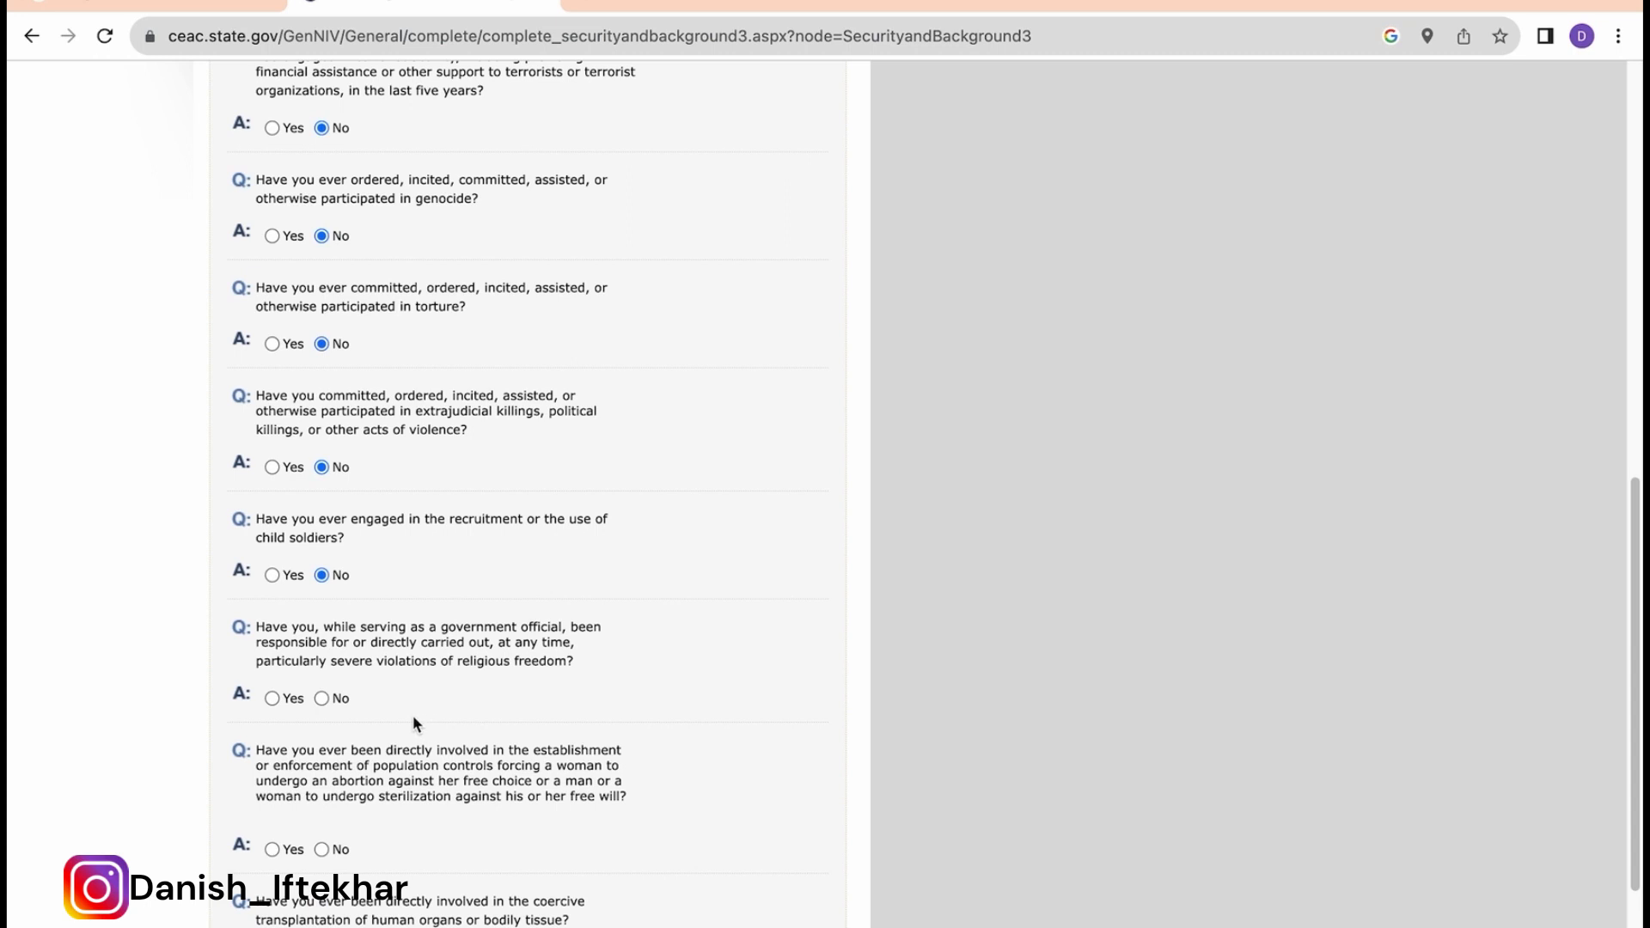
pyautogui.click(322, 698)
# Step: Answer No to coercive organ transplantation, save Part 3, and advance to Part 4
pyautogui.scroll(-2, 409, 730)
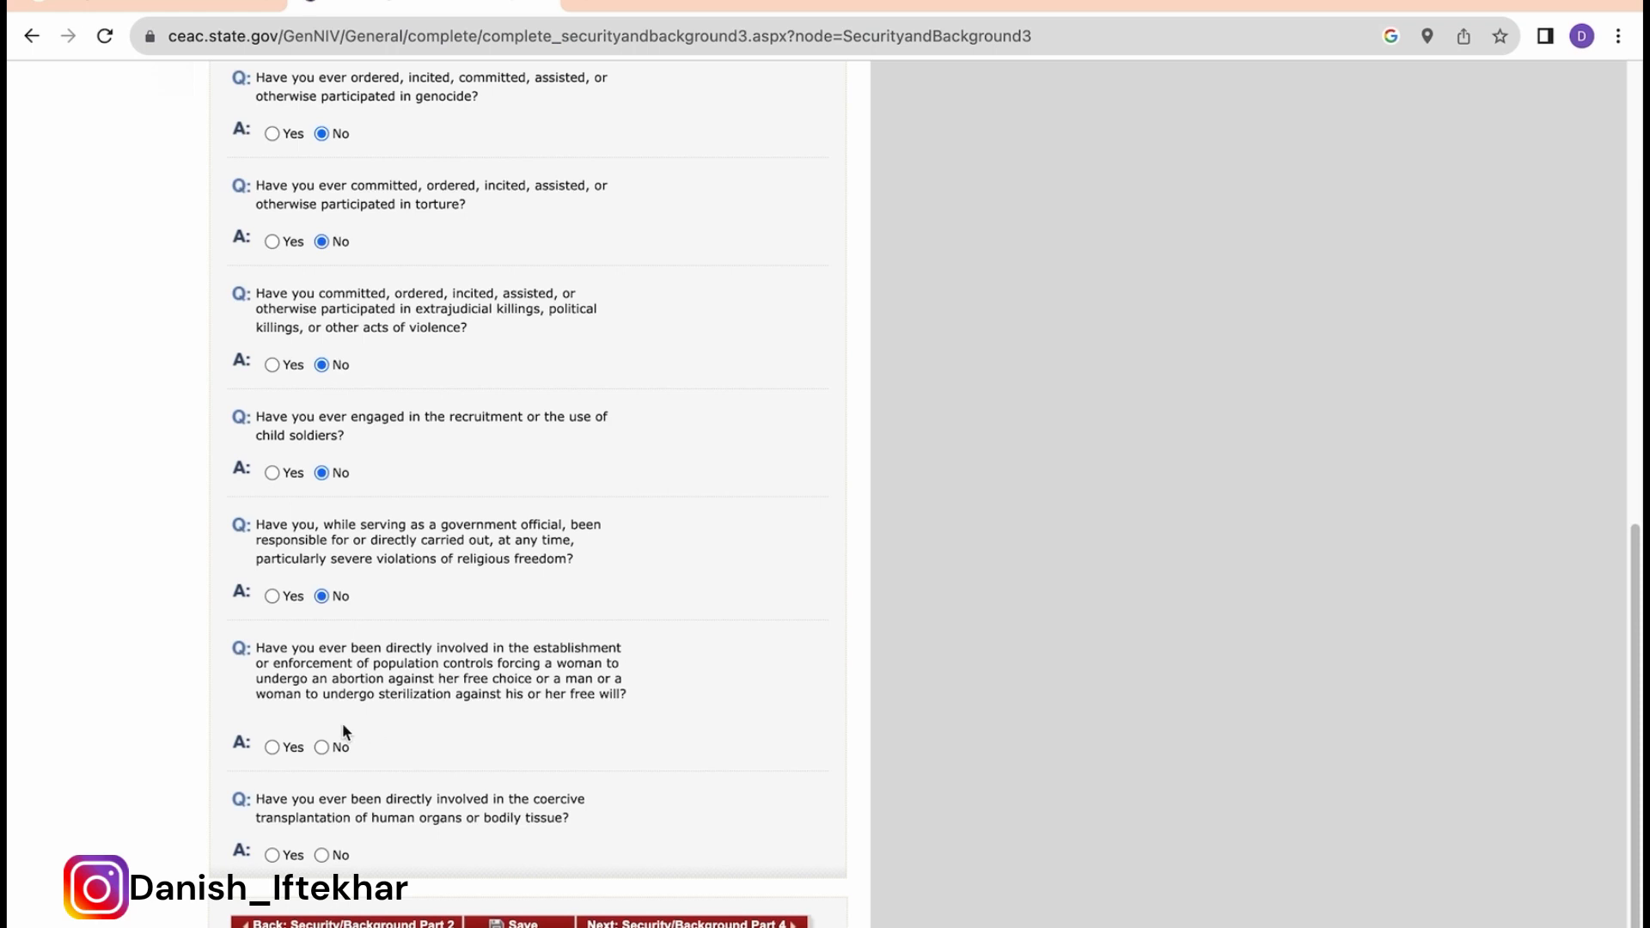
pyautogui.scroll(-2, 451, 744)
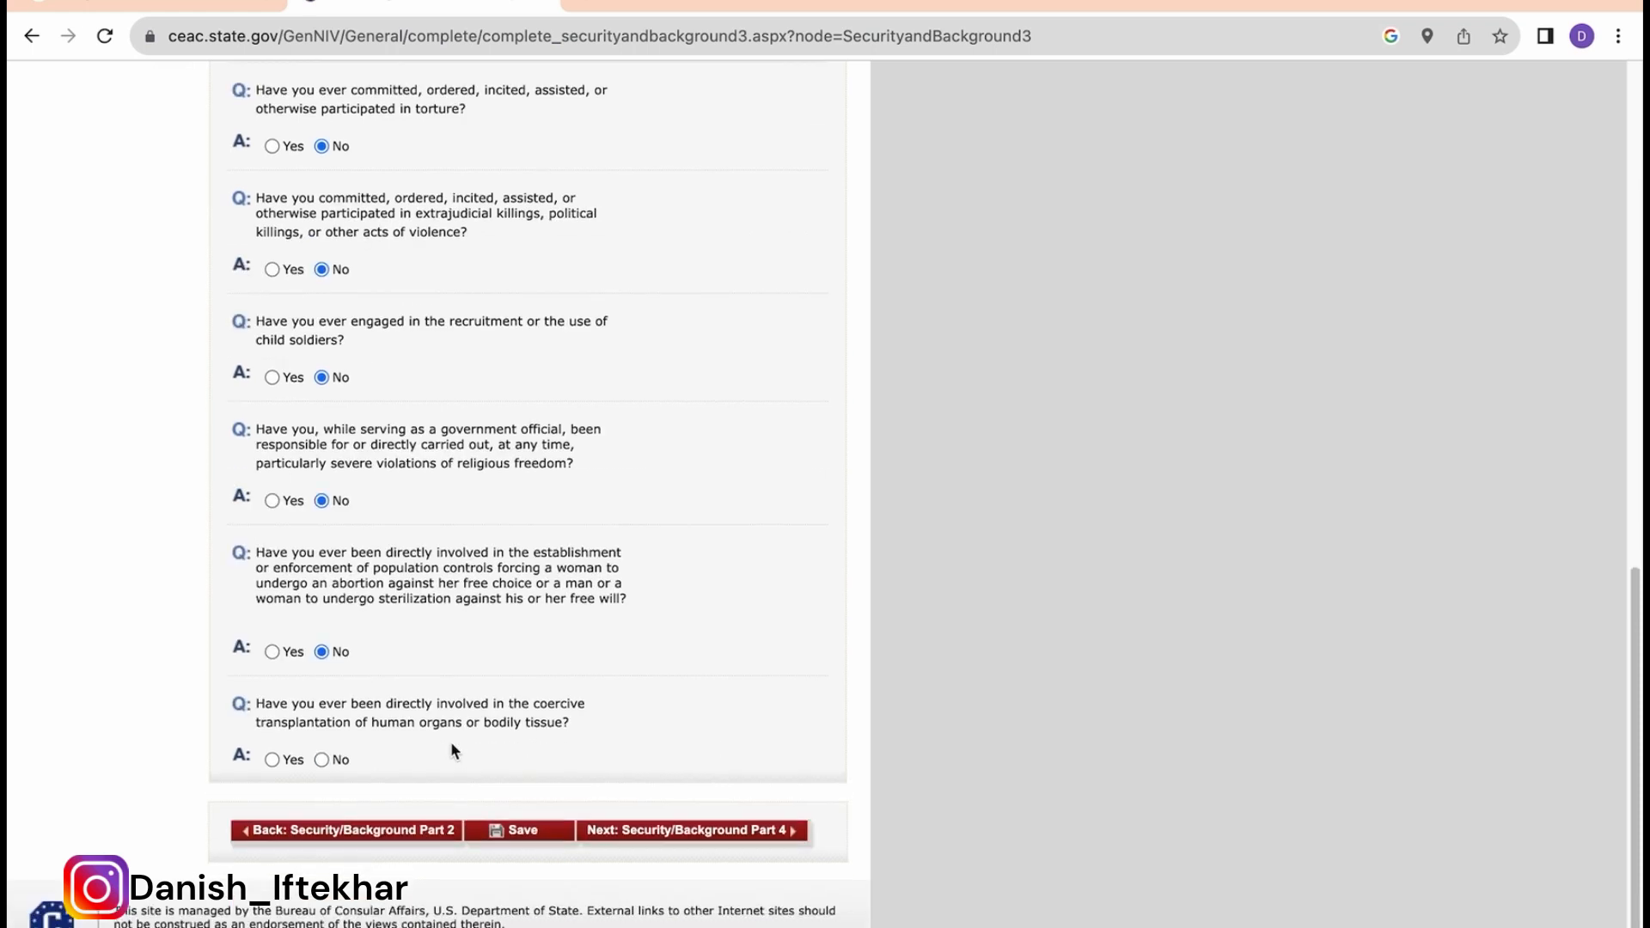
pyautogui.click(322, 760)
pyautogui.scroll(-1, 430, 756)
pyautogui.click(516, 830)
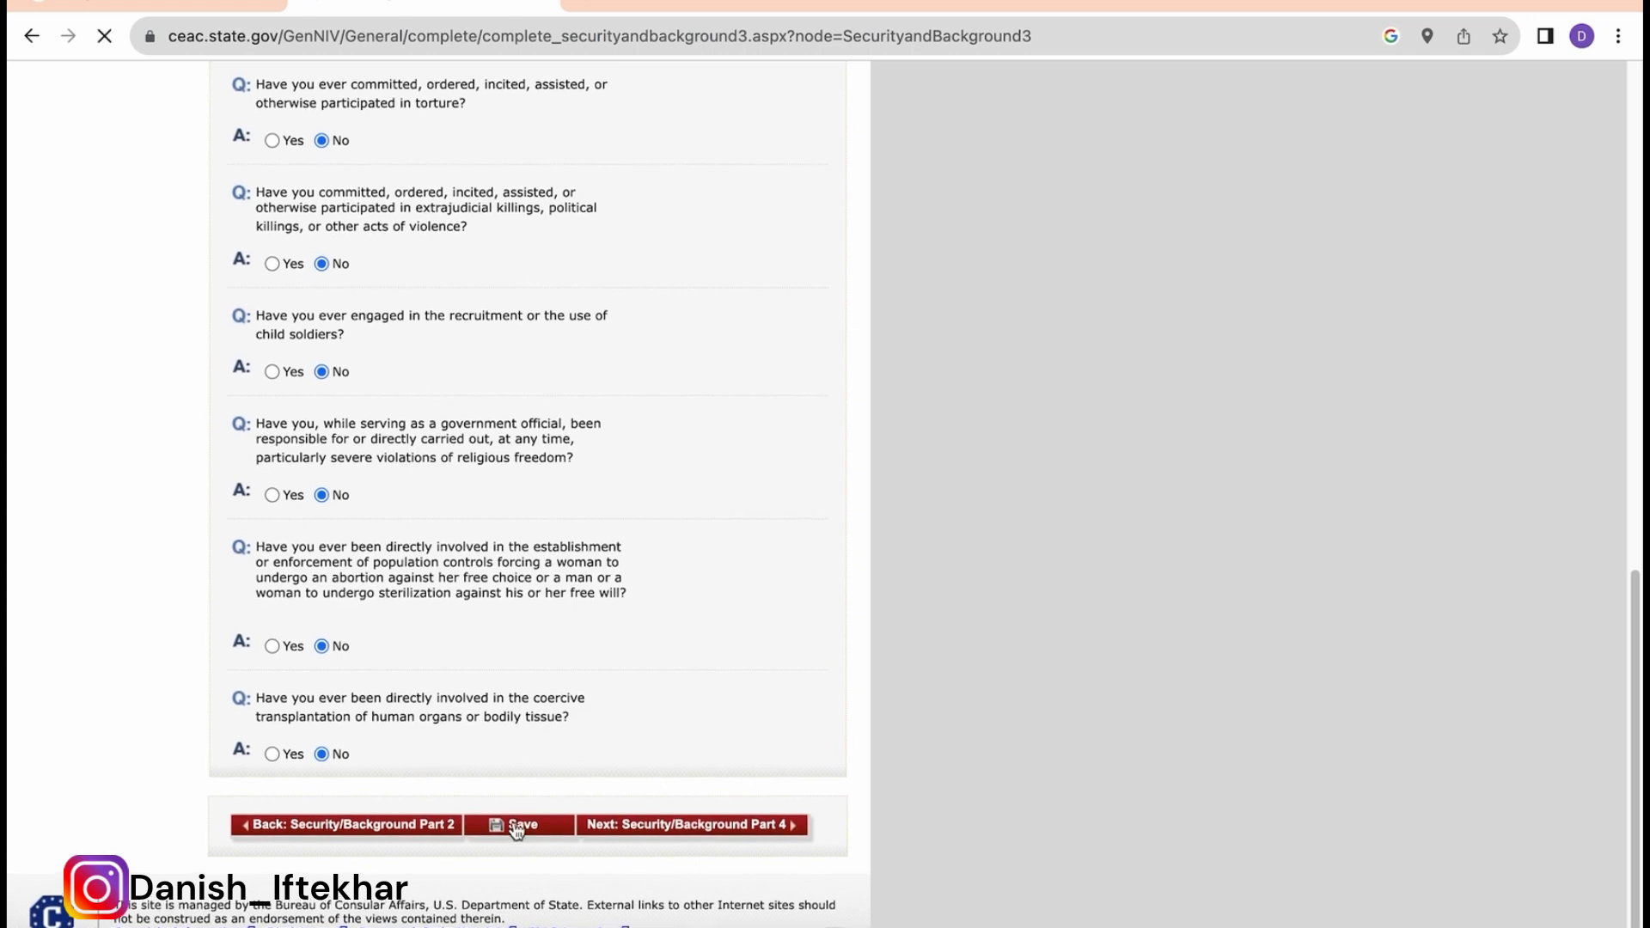
pyautogui.click(400, 460)
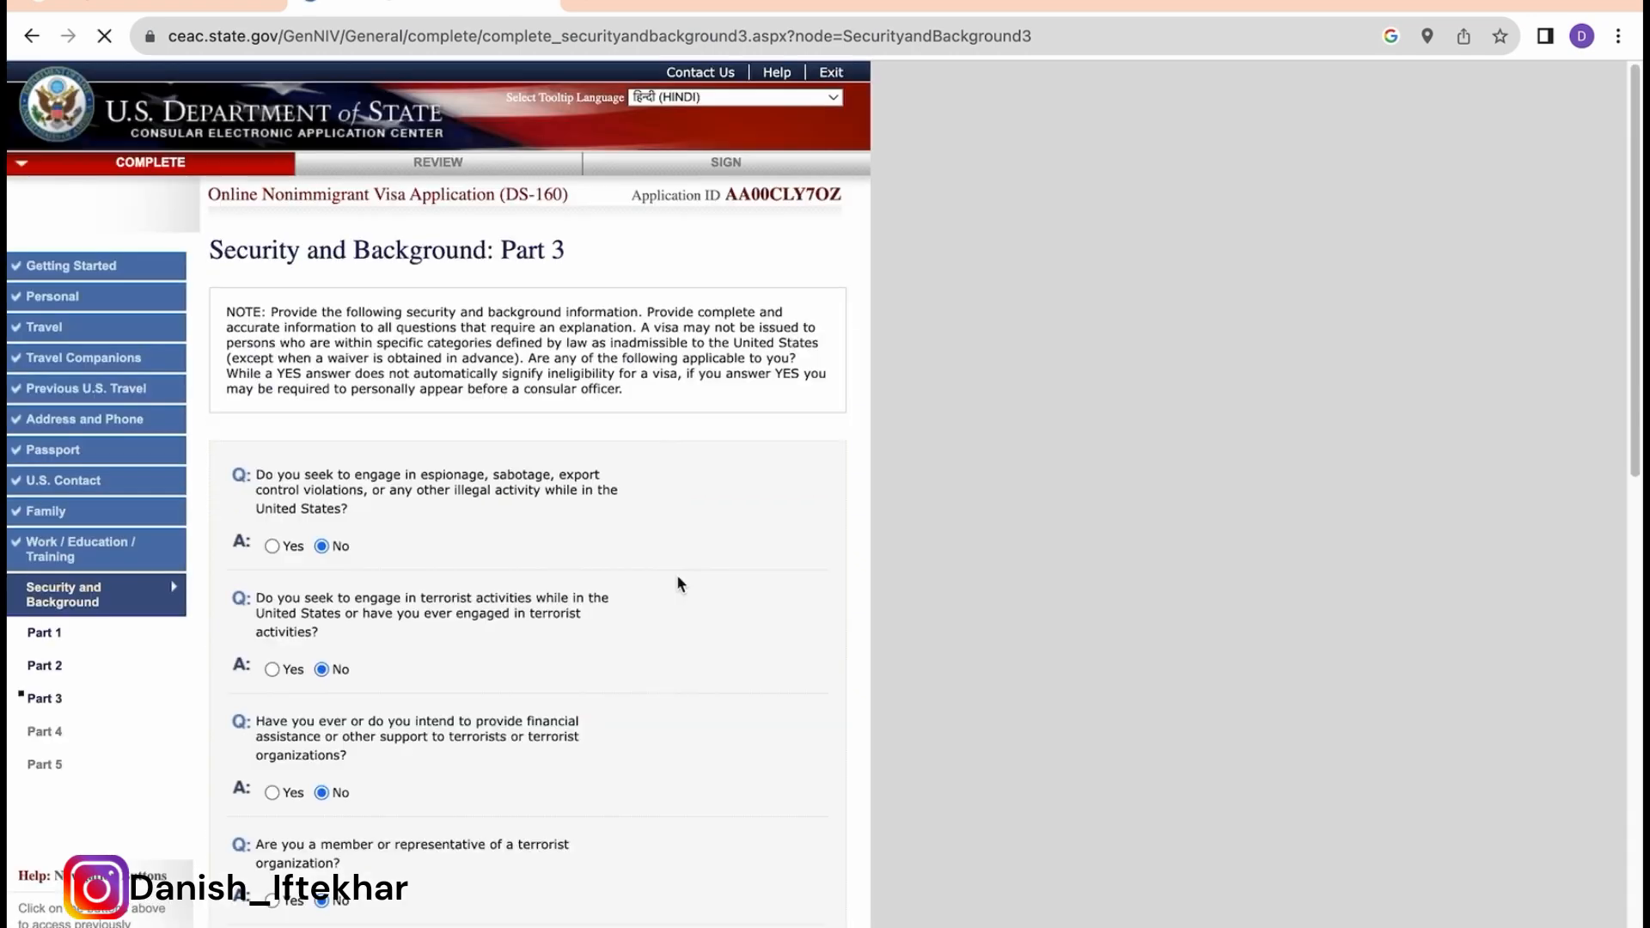
pyautogui.scroll(-10, 677, 574)
pyautogui.click(686, 821)
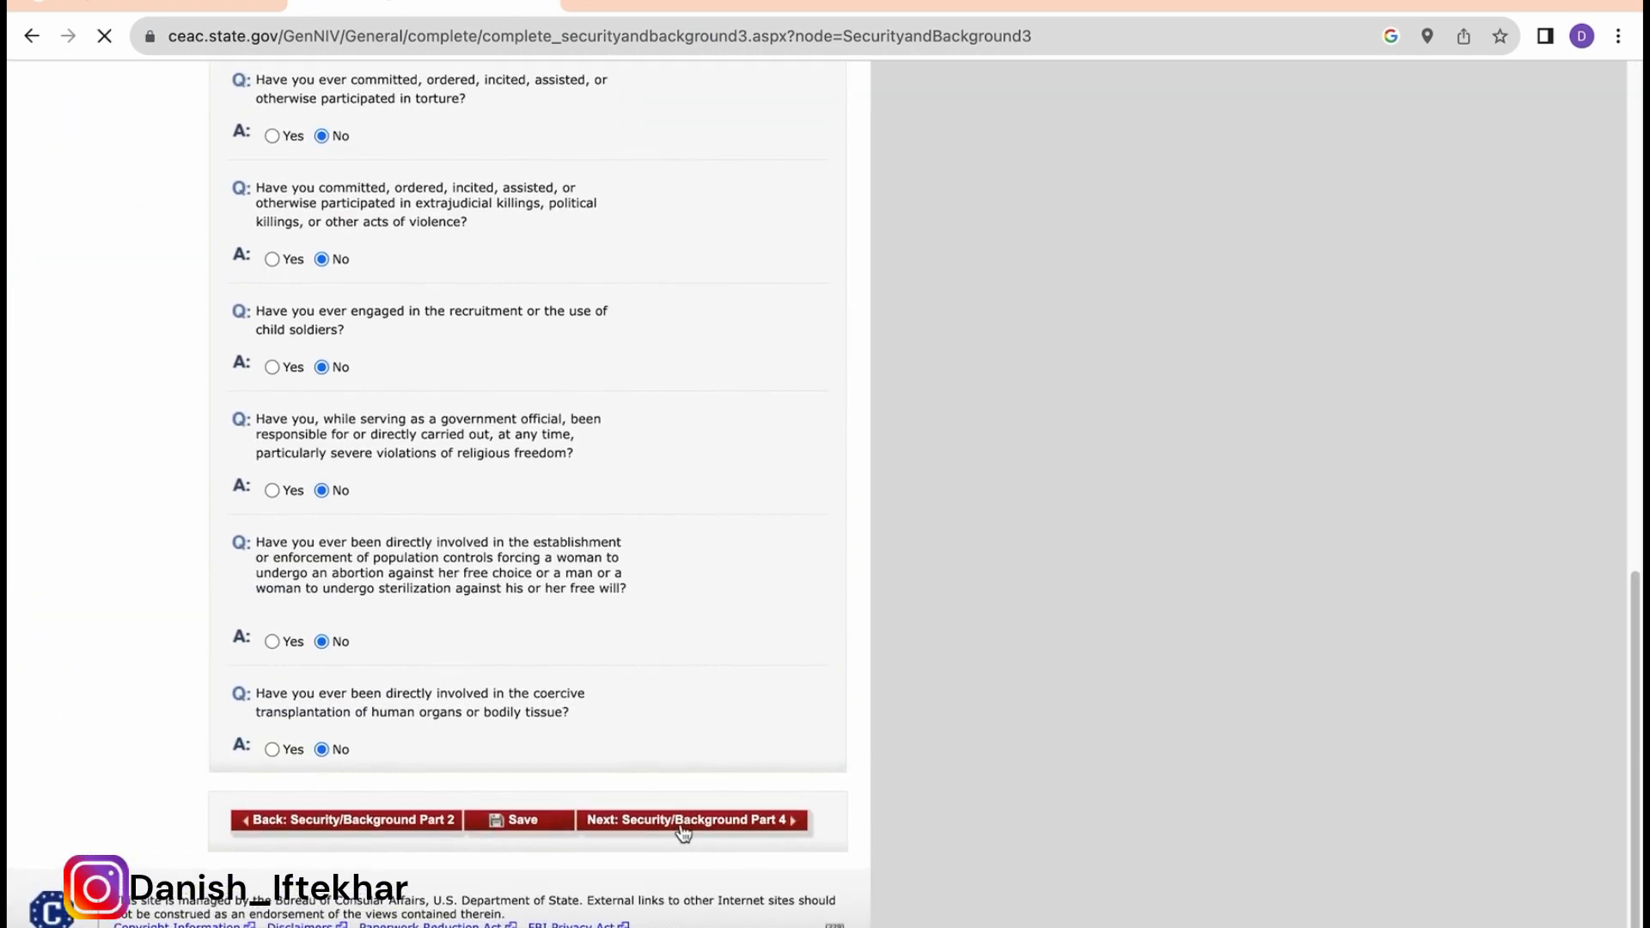
# Step: Answer No to the Part 4 deportation question and save
pyautogui.scroll(-1, 682, 570)
pyautogui.scroll(-1, 685, 570)
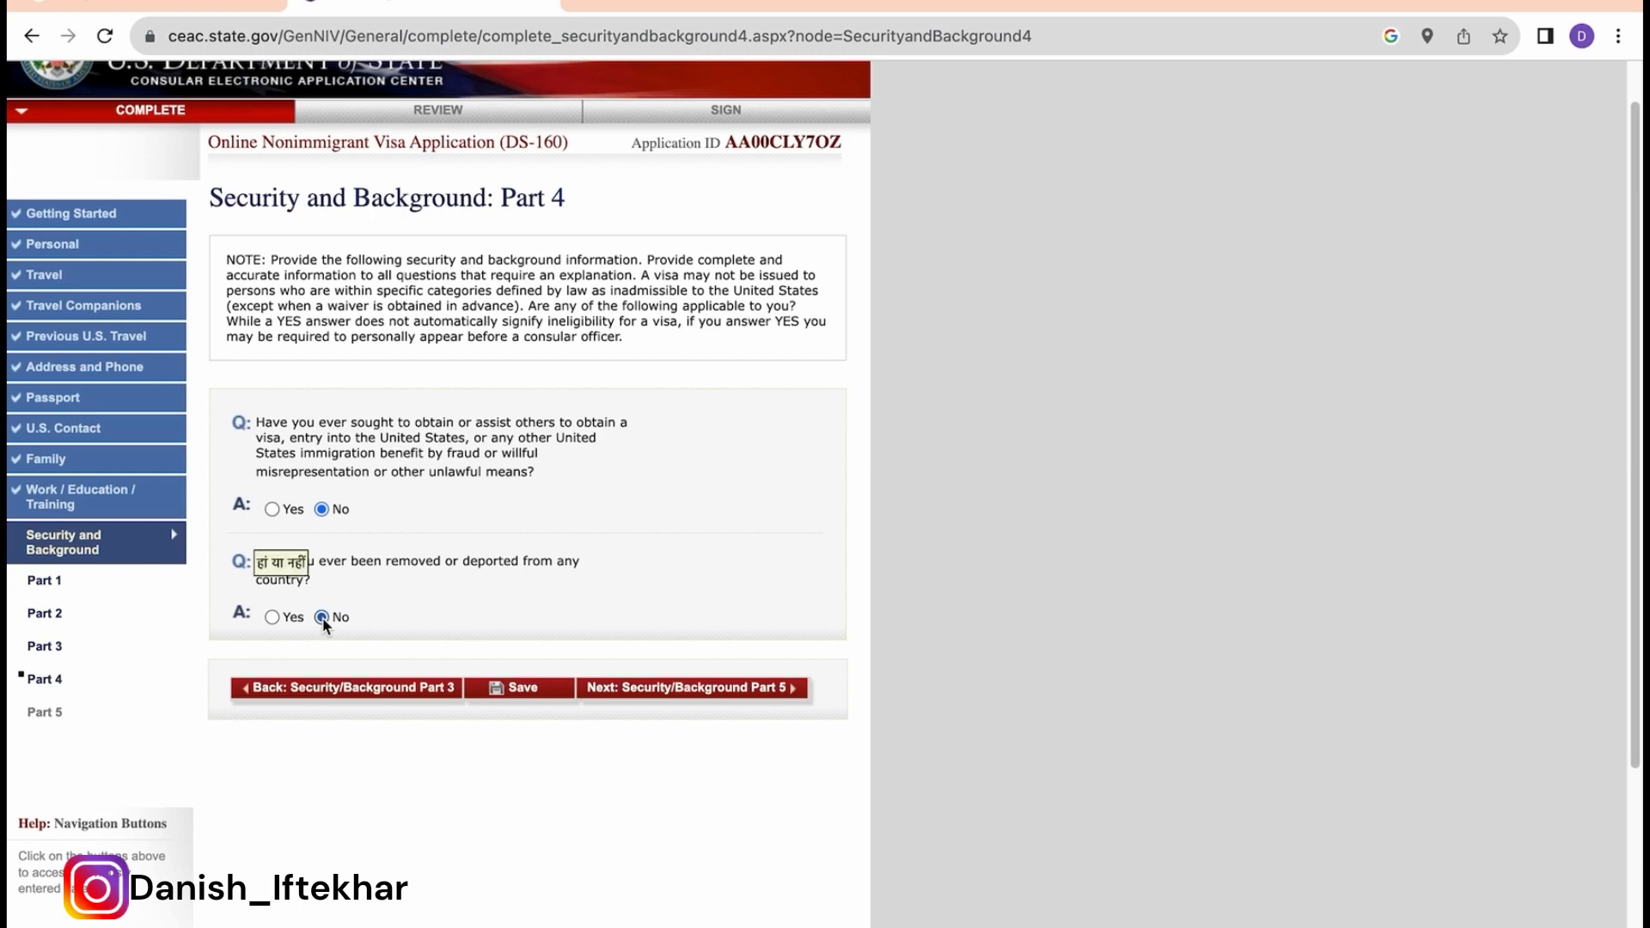
pyautogui.click(323, 617)
pyautogui.click(518, 692)
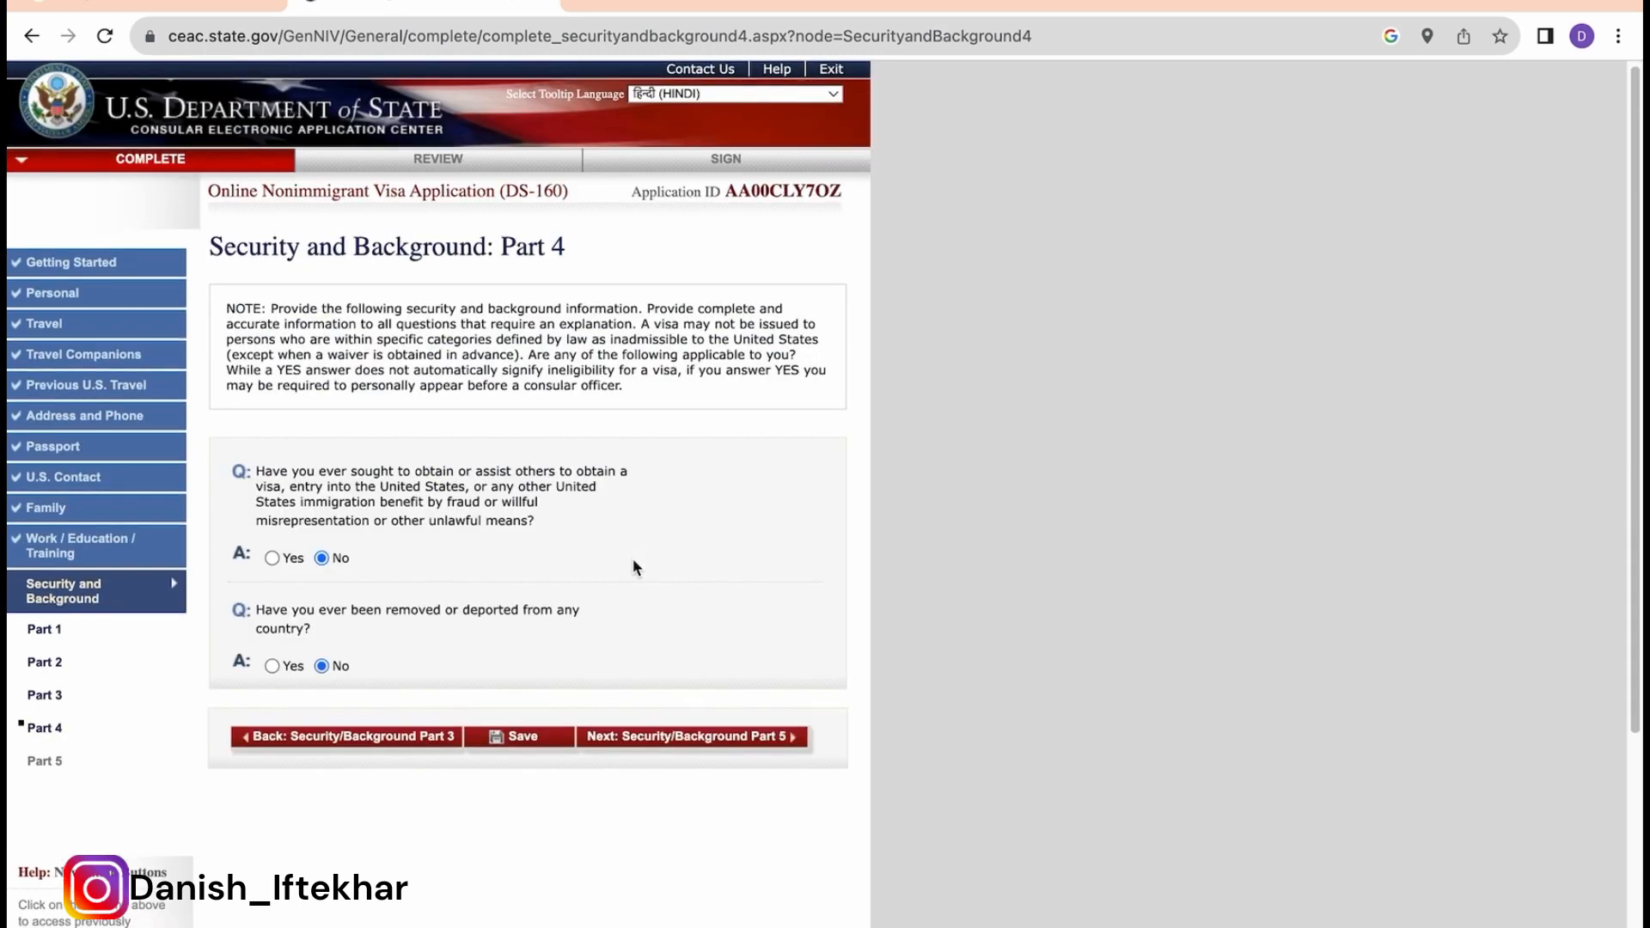
pyautogui.scroll(-2, 653, 601)
# Step: In Part 5, answer No to child custody, illegal voting and citizenship renunciation, then save
pyautogui.click(687, 677)
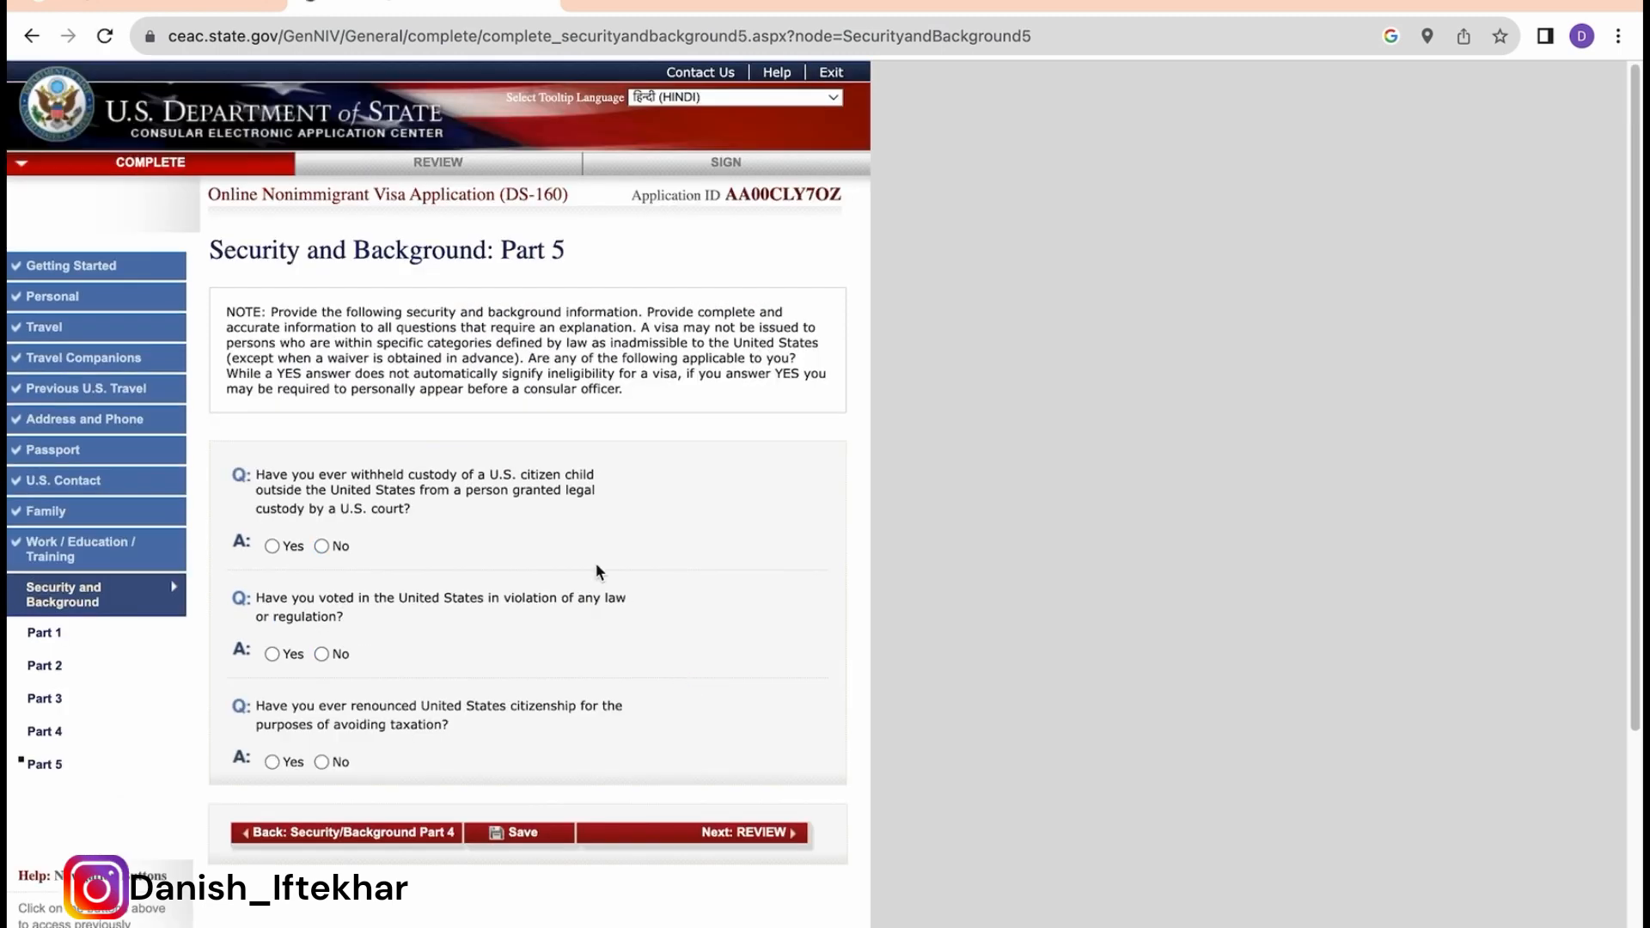
pyautogui.scroll(-1, 599, 571)
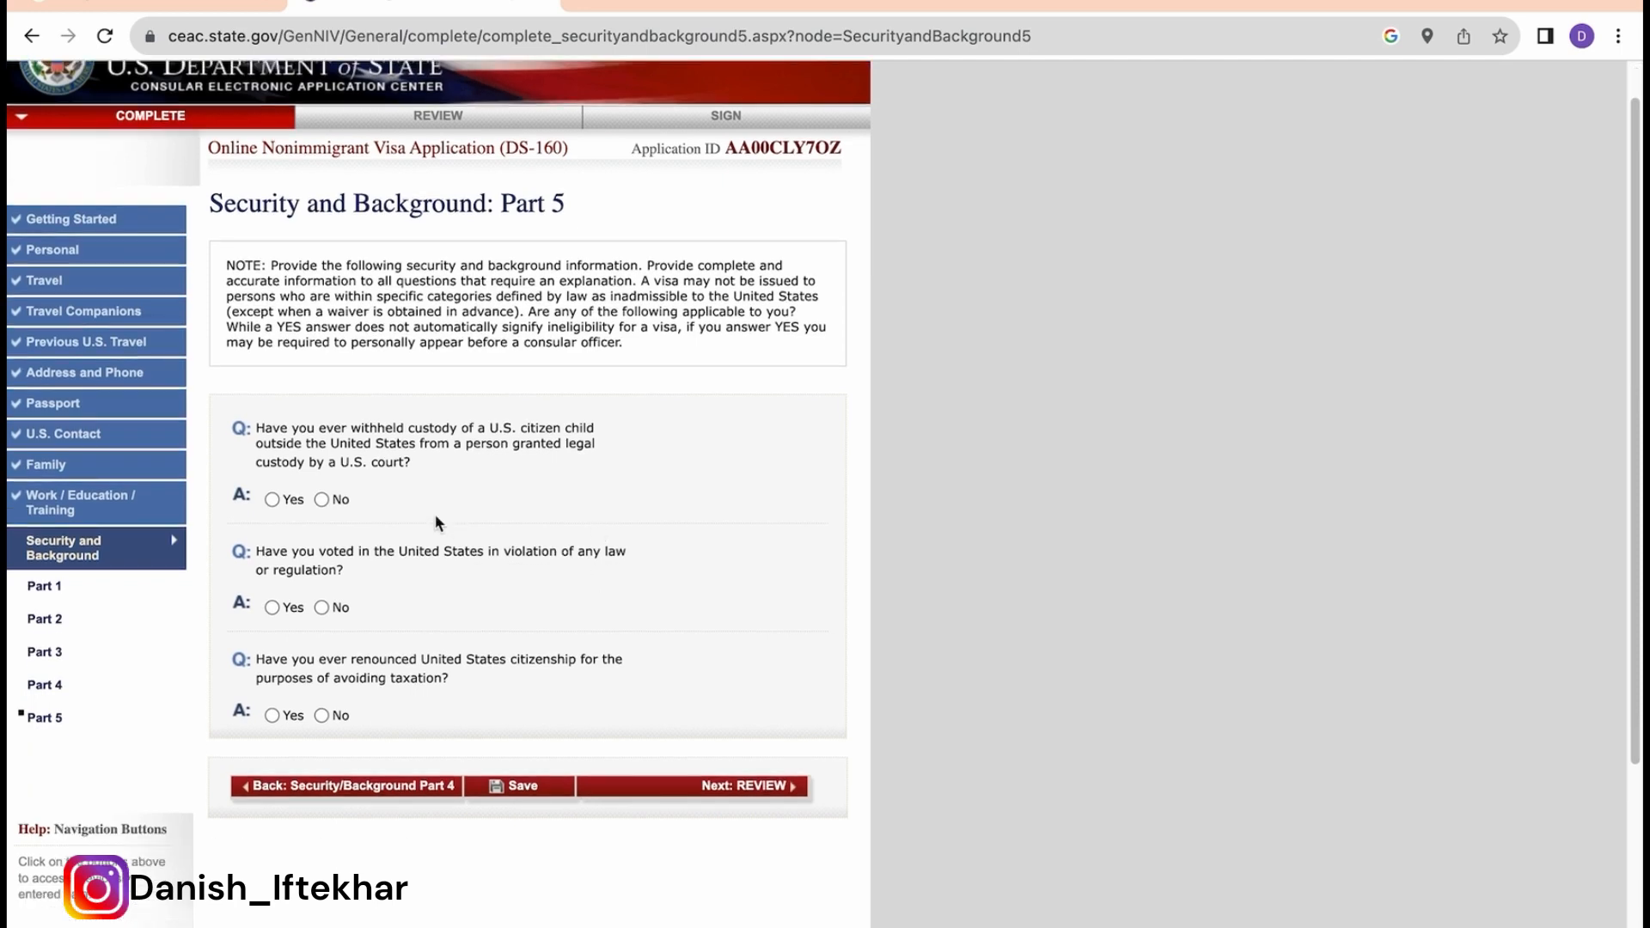
pyautogui.click(323, 501)
pyautogui.scroll(-1, 421, 550)
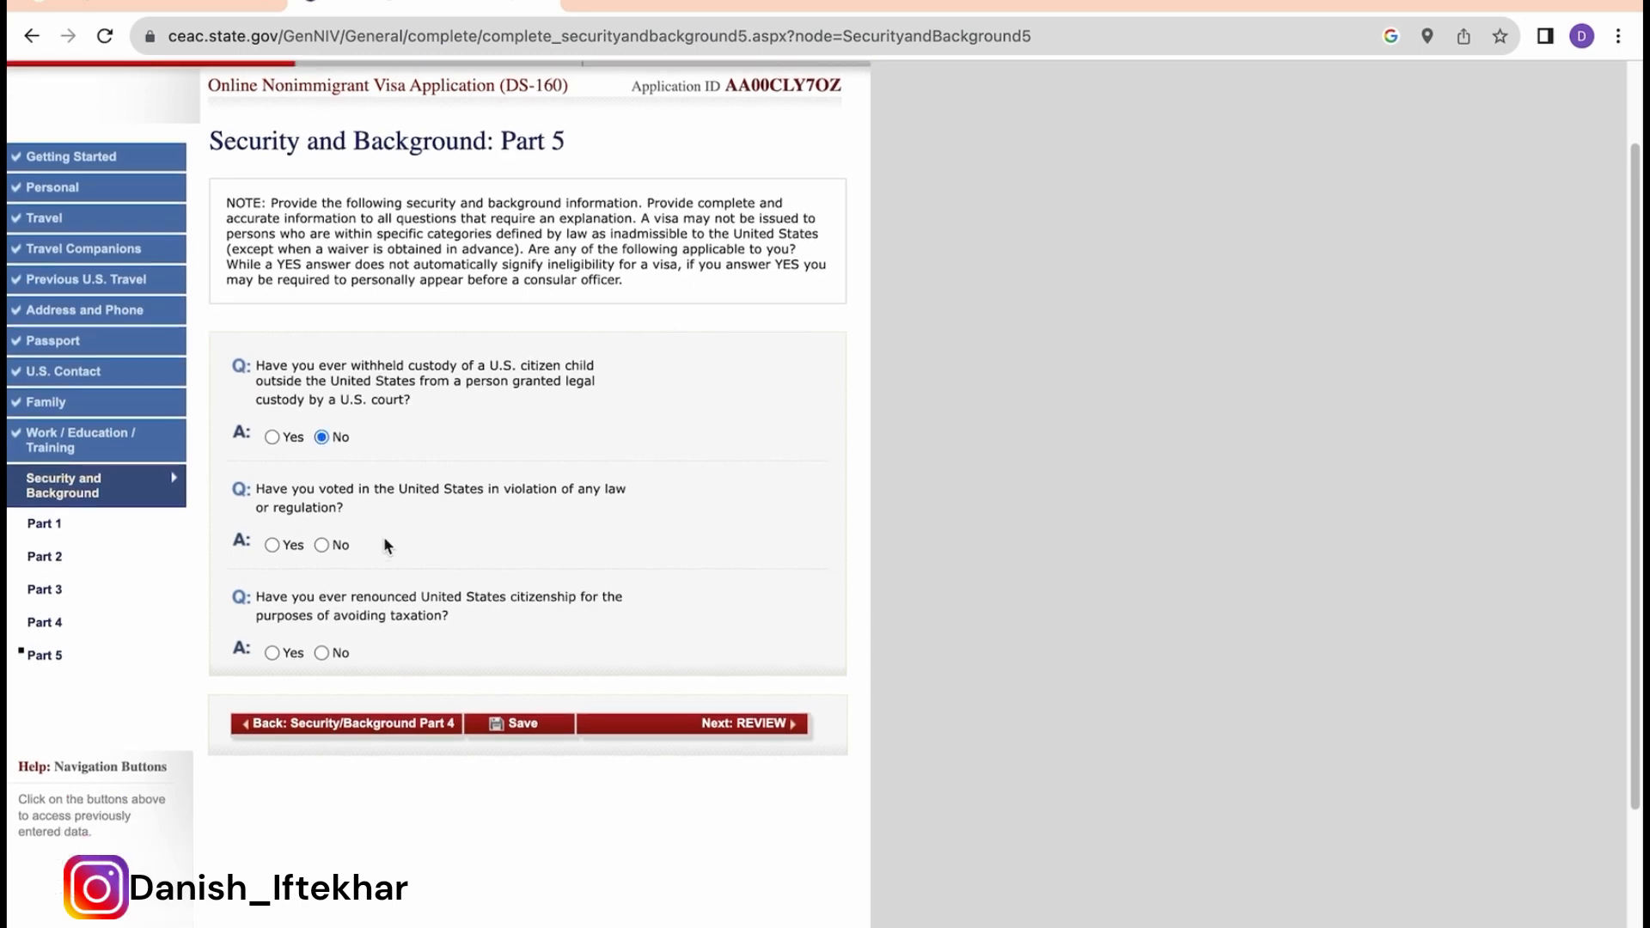
pyautogui.click(320, 544)
pyautogui.scroll(-2, 417, 584)
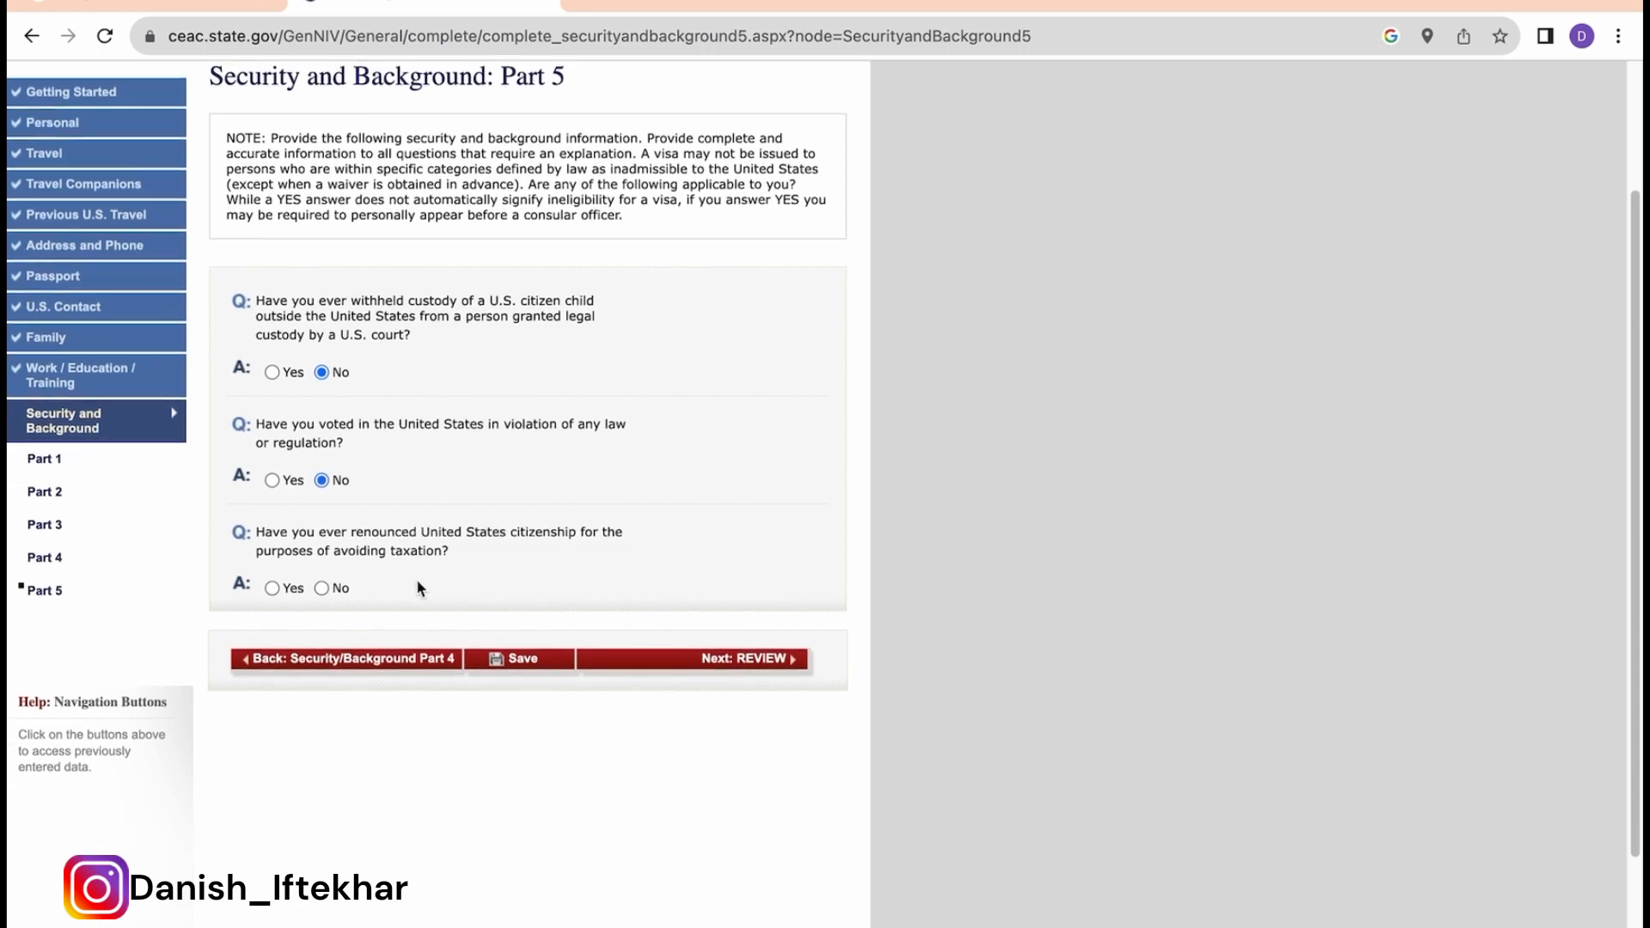
pyautogui.click(327, 589)
pyautogui.click(517, 664)
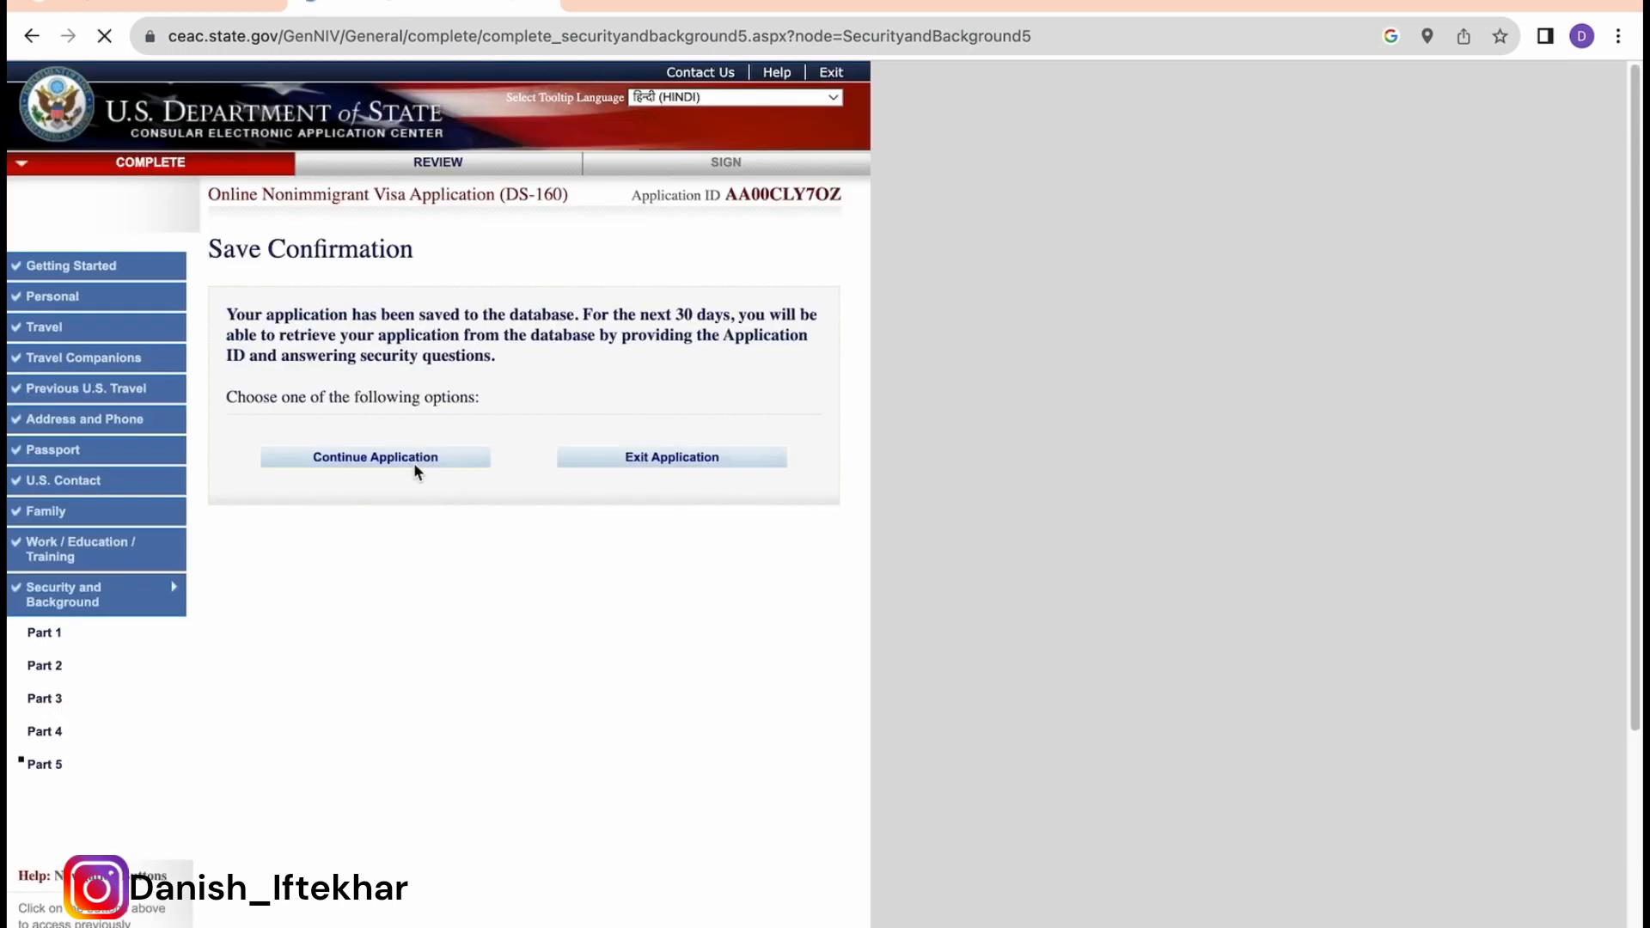
pyautogui.click(414, 462)
pyautogui.scroll(-3, 653, 567)
# Step: Start the review and check the personal and passport information
pyautogui.click(755, 716)
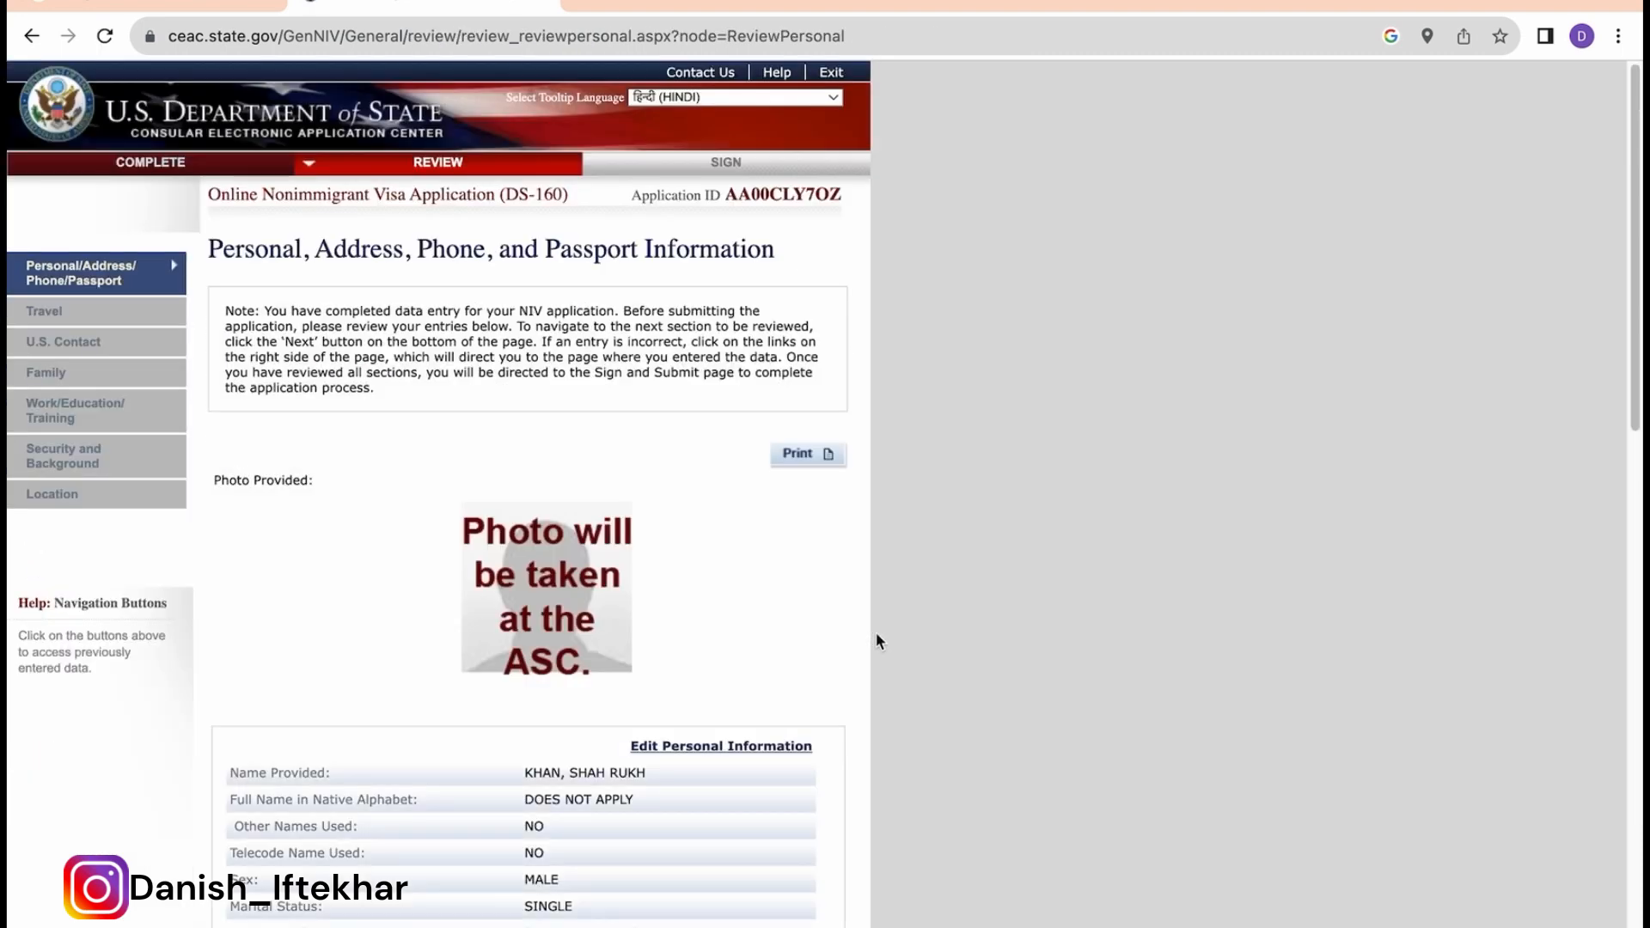
pyautogui.scroll(-2, 877, 641)
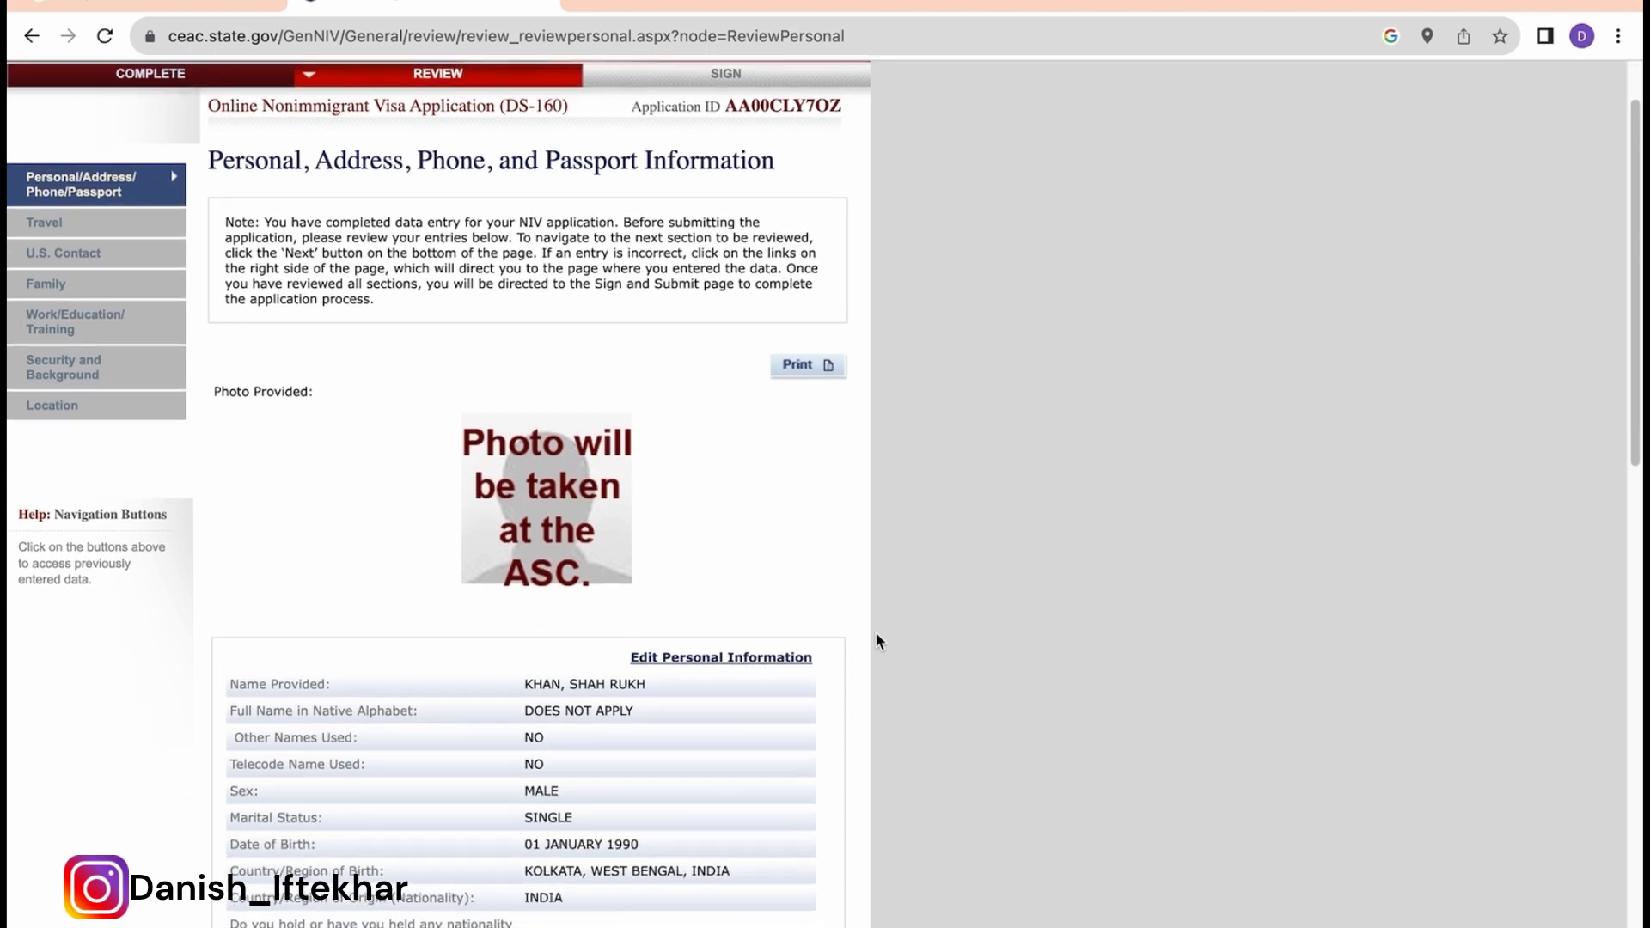
pyautogui.scroll(-3, 876, 640)
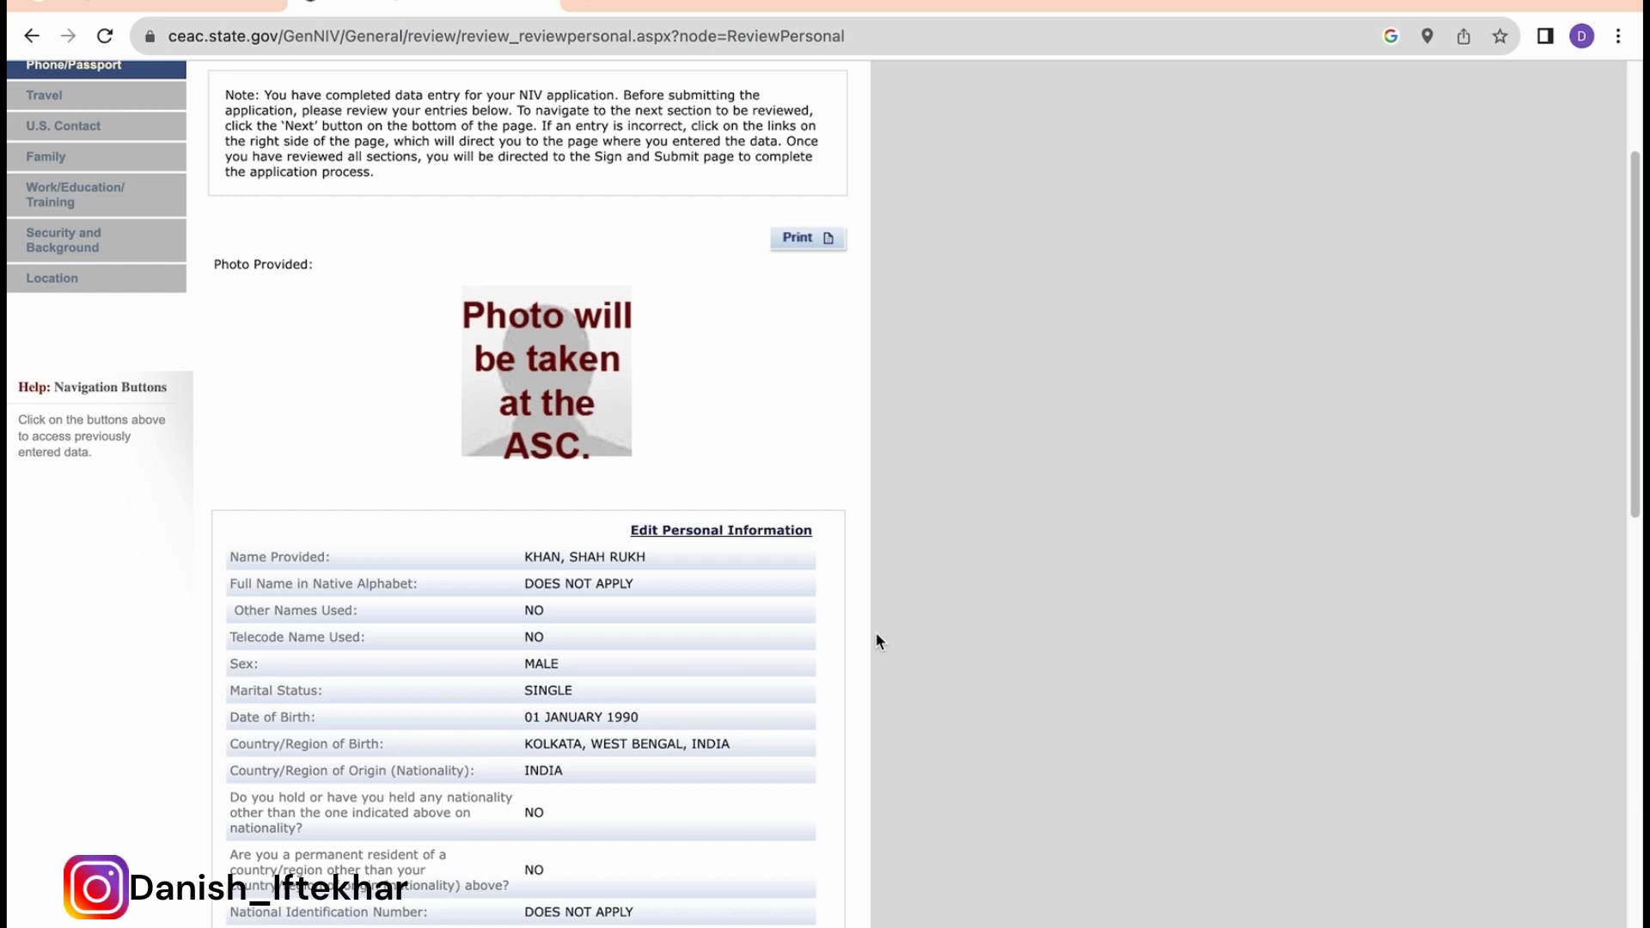
pyautogui.scroll(-14, 661, 547)
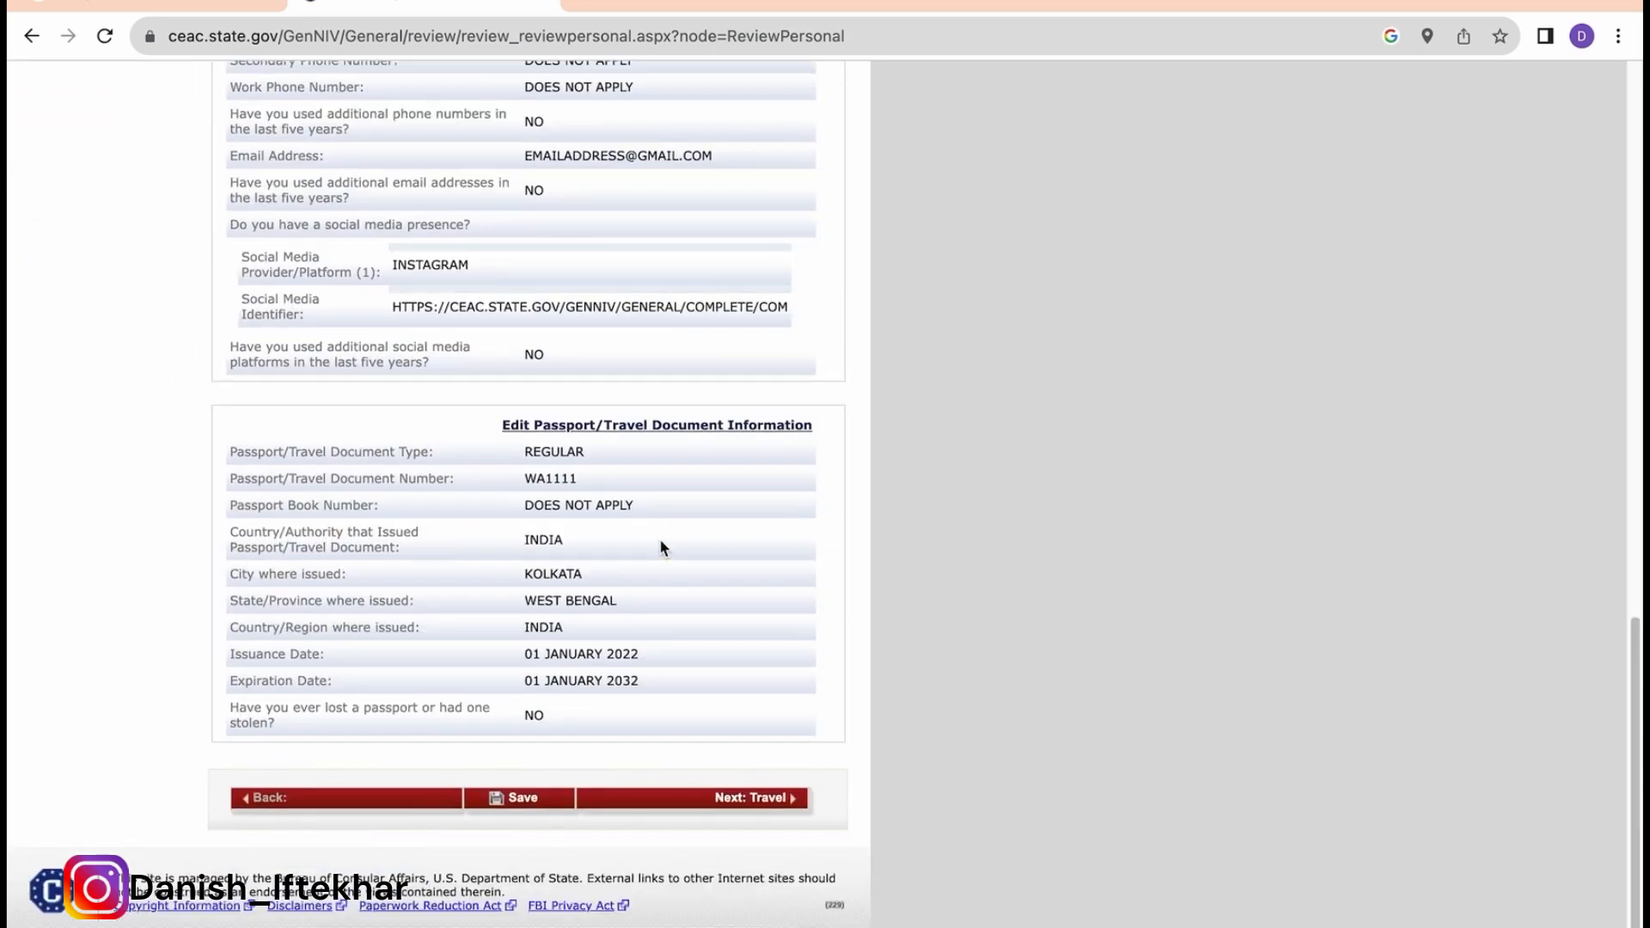
pyautogui.scroll(1, 704, 687)
# Step: Step through Travel, U.S. Contact, Family, Work/Education, Security and Location reviews to Sign and Submit
pyautogui.click(761, 825)
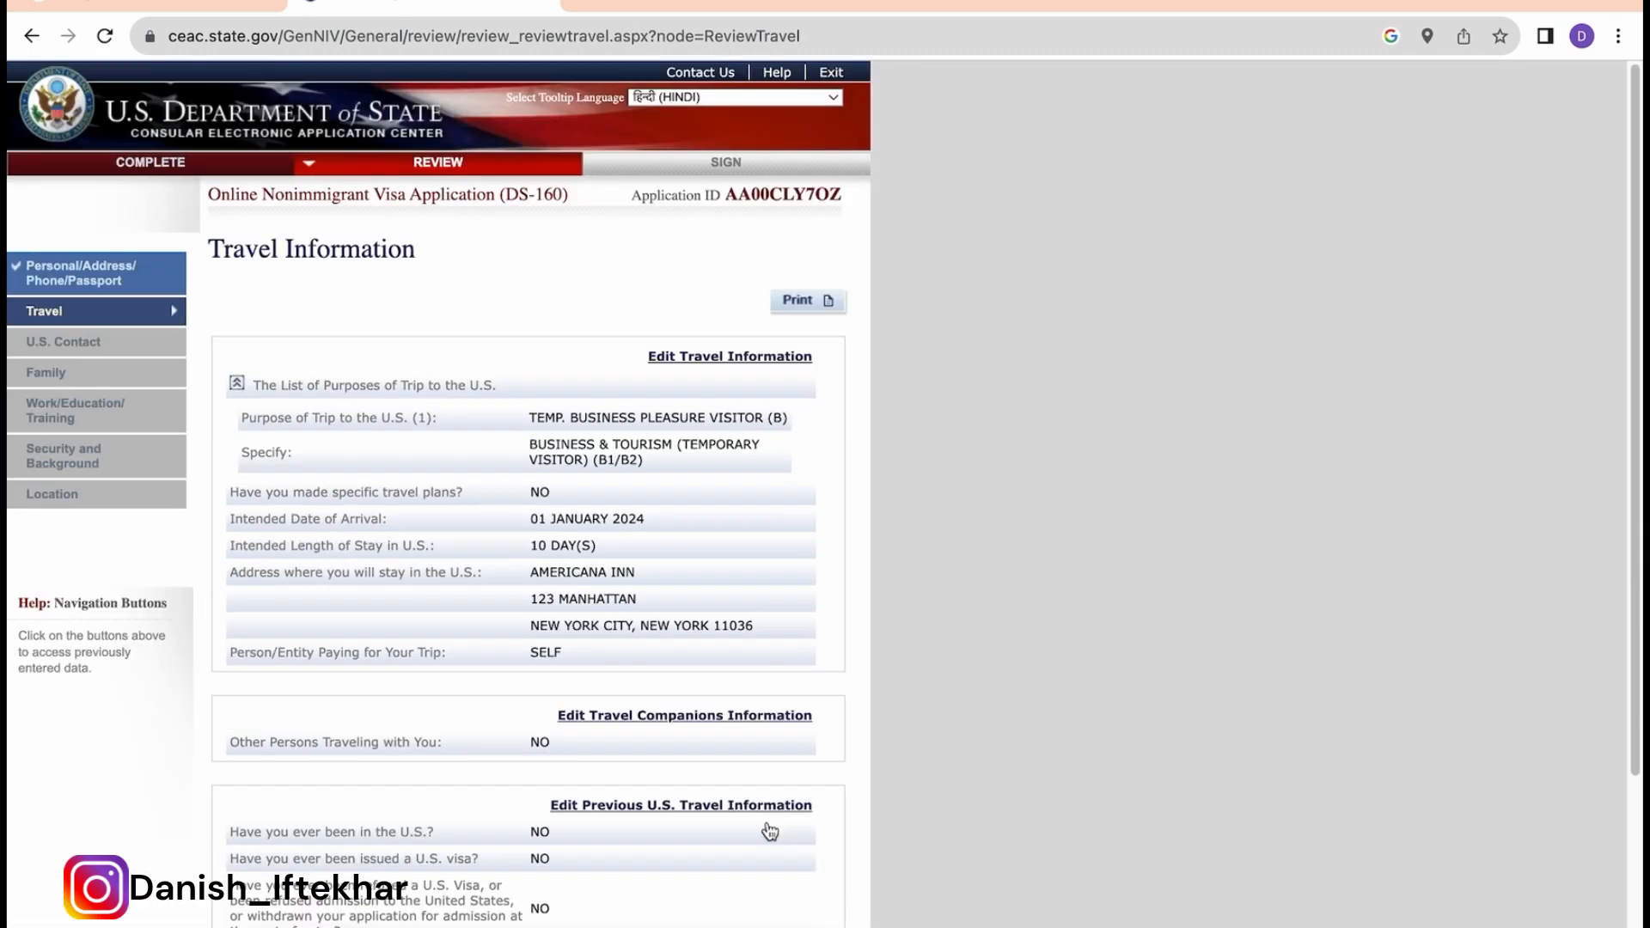
pyautogui.scroll(-3, 767, 825)
pyautogui.click(749, 798)
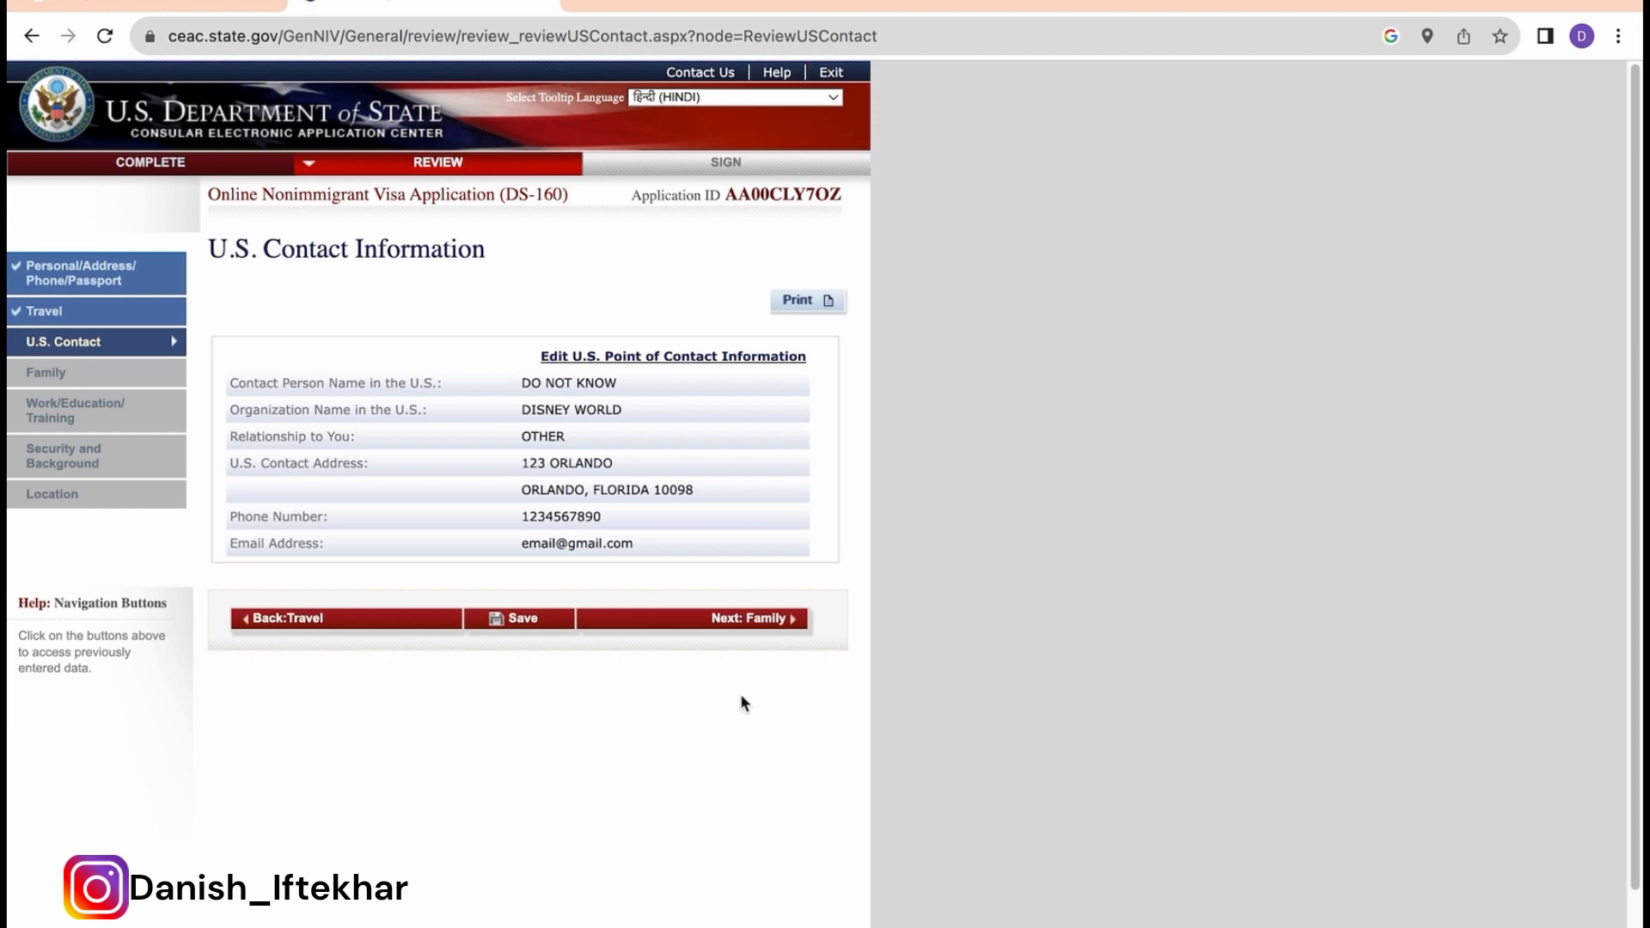
pyautogui.click(737, 618)
pyautogui.scroll(-1, 736, 620)
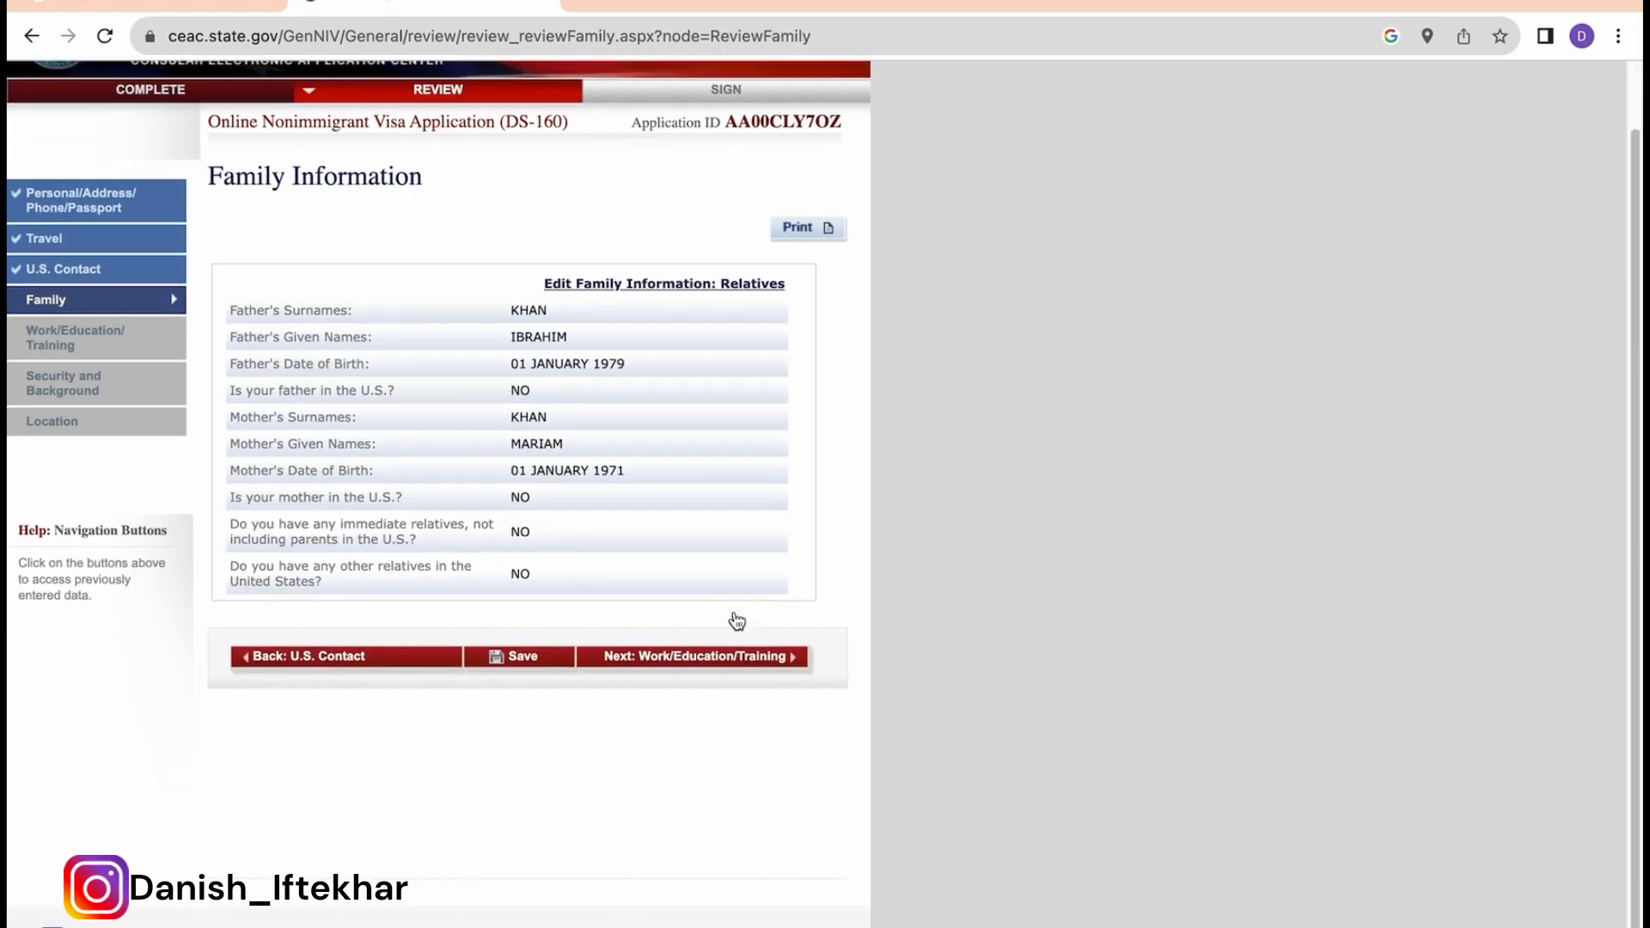
pyautogui.click(730, 657)
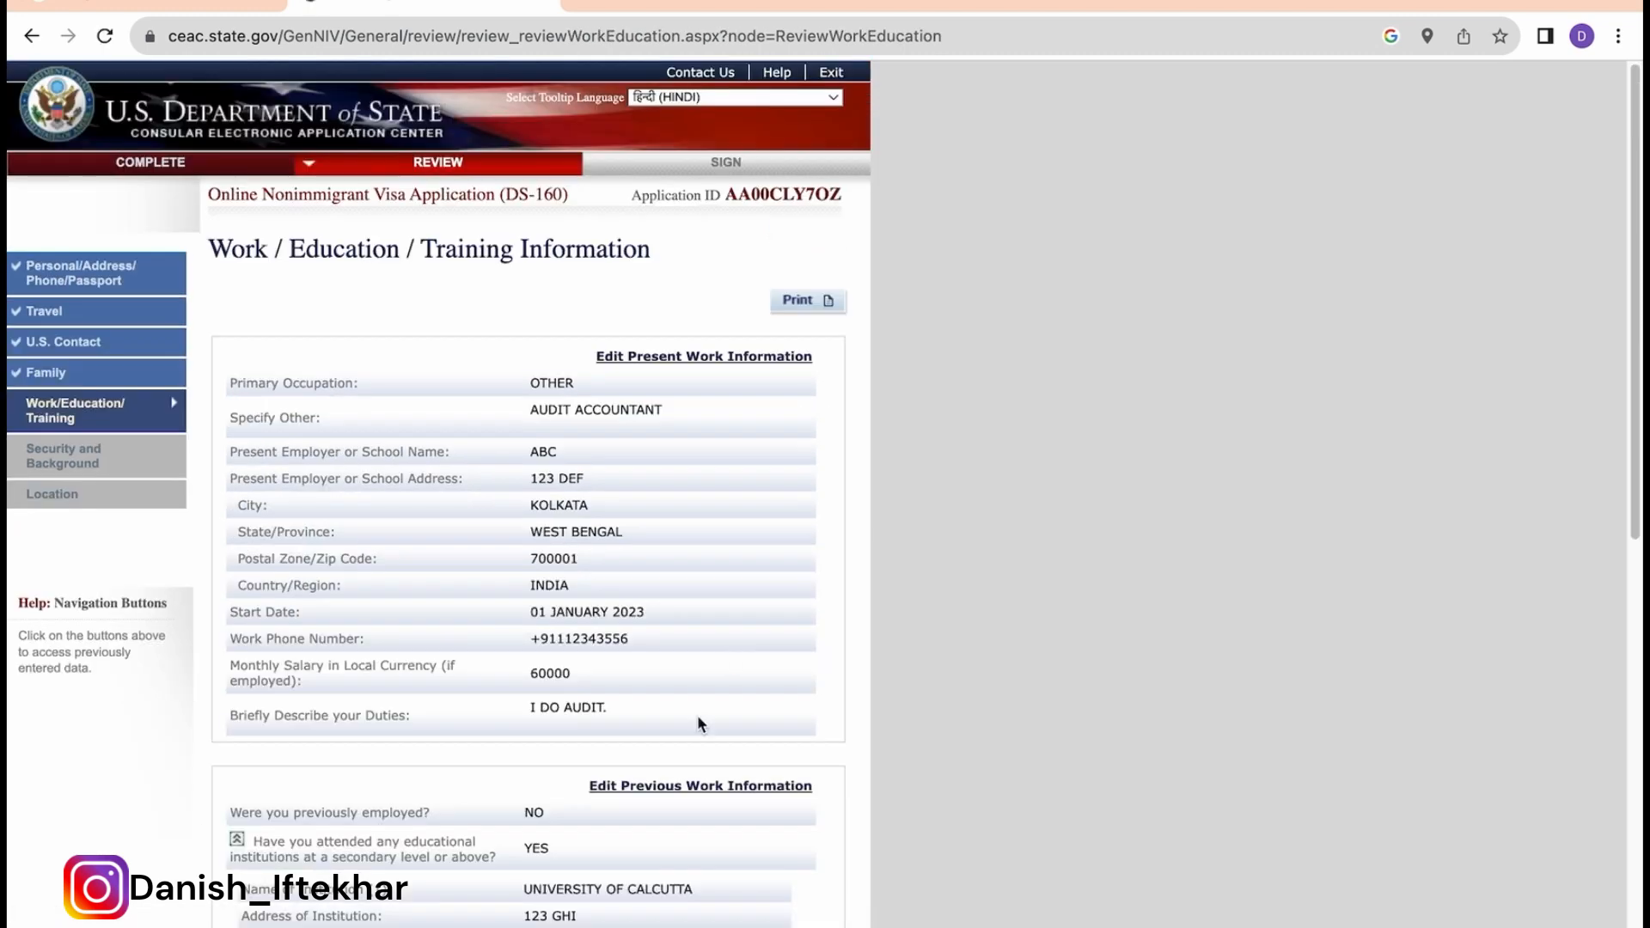
pyautogui.scroll(-10, 698, 723)
pyautogui.click(744, 799)
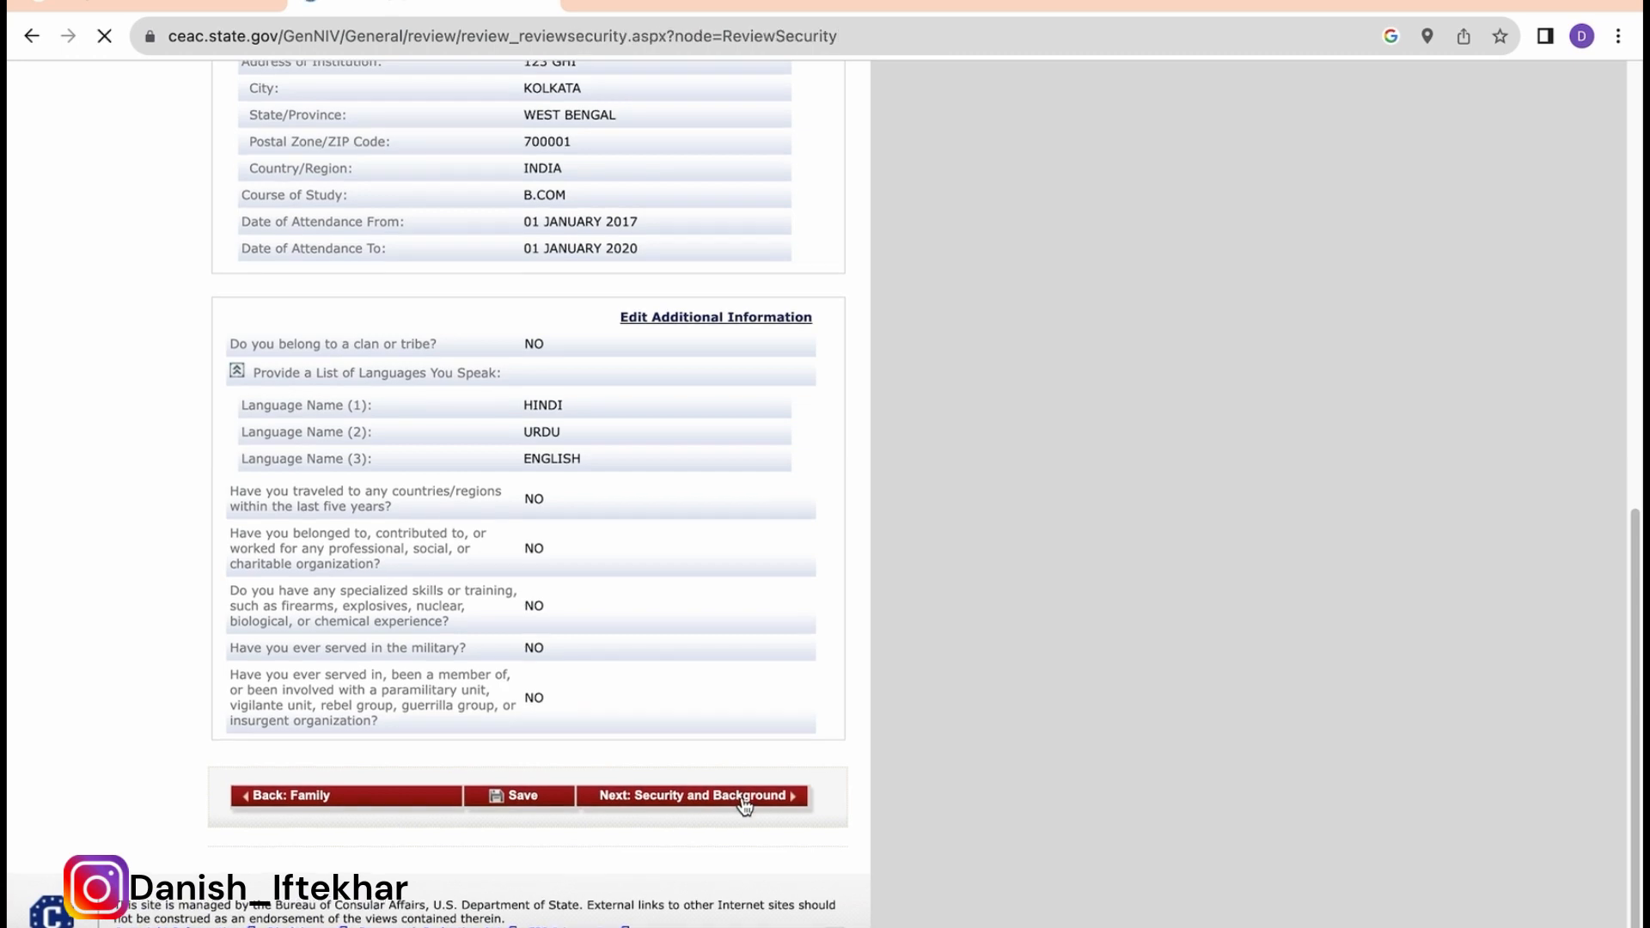
pyautogui.scroll(-10, 736, 802)
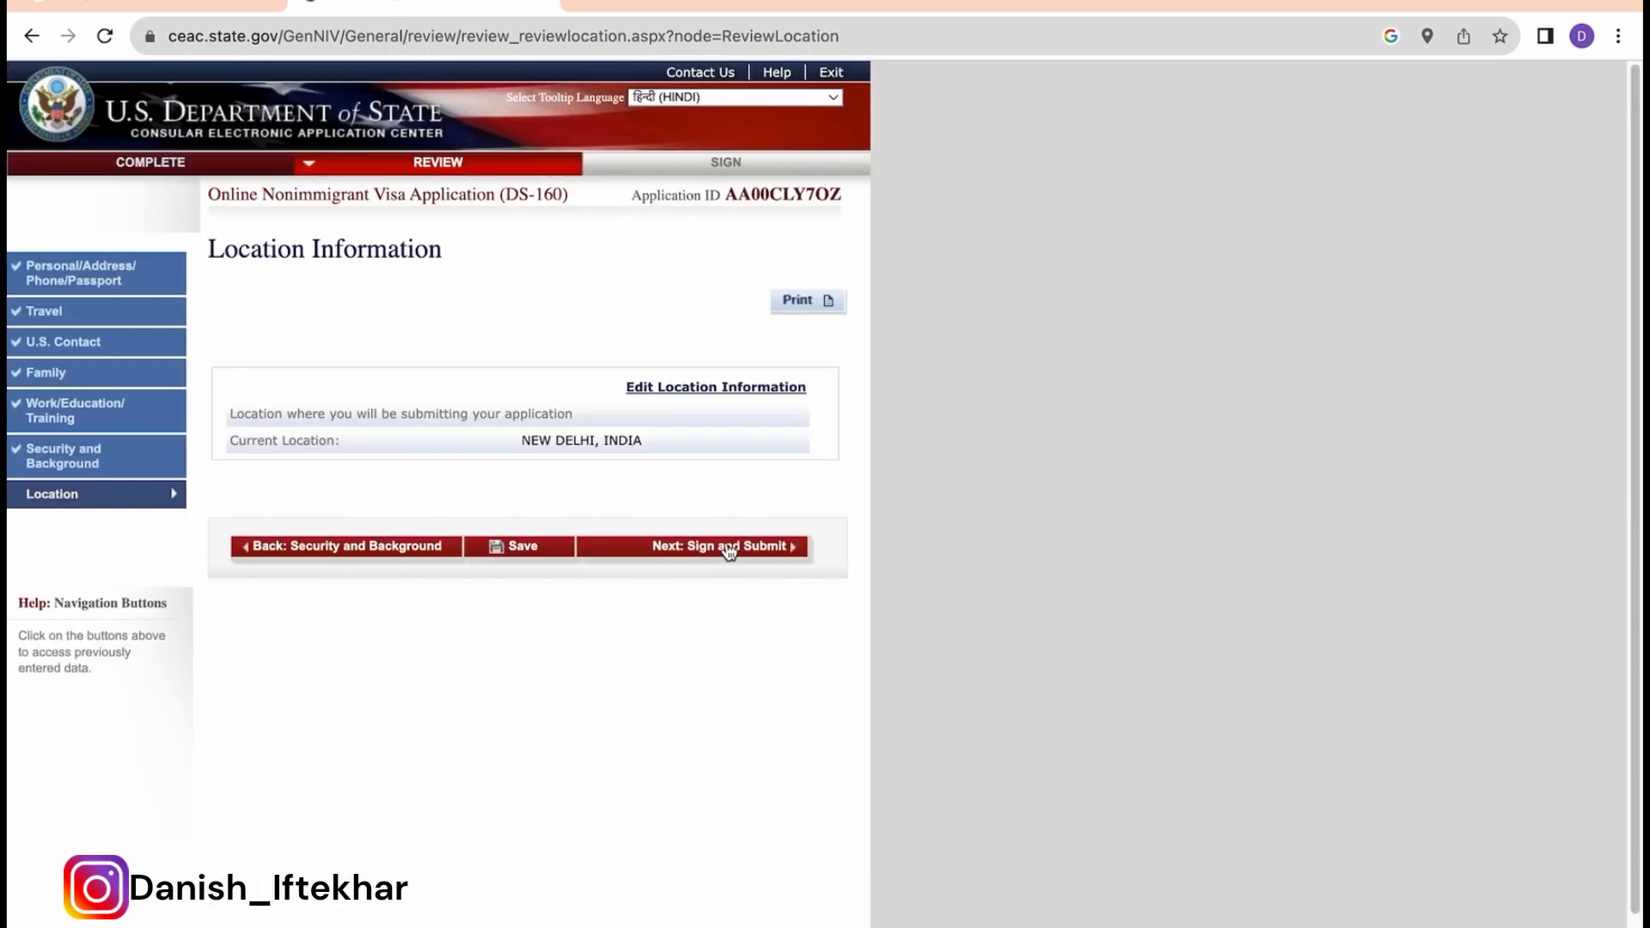
pyautogui.click(729, 547)
# Step: Answer No to the preparer question and enter the applicant's passport number for the signature
pyautogui.scroll(-6, 729, 550)
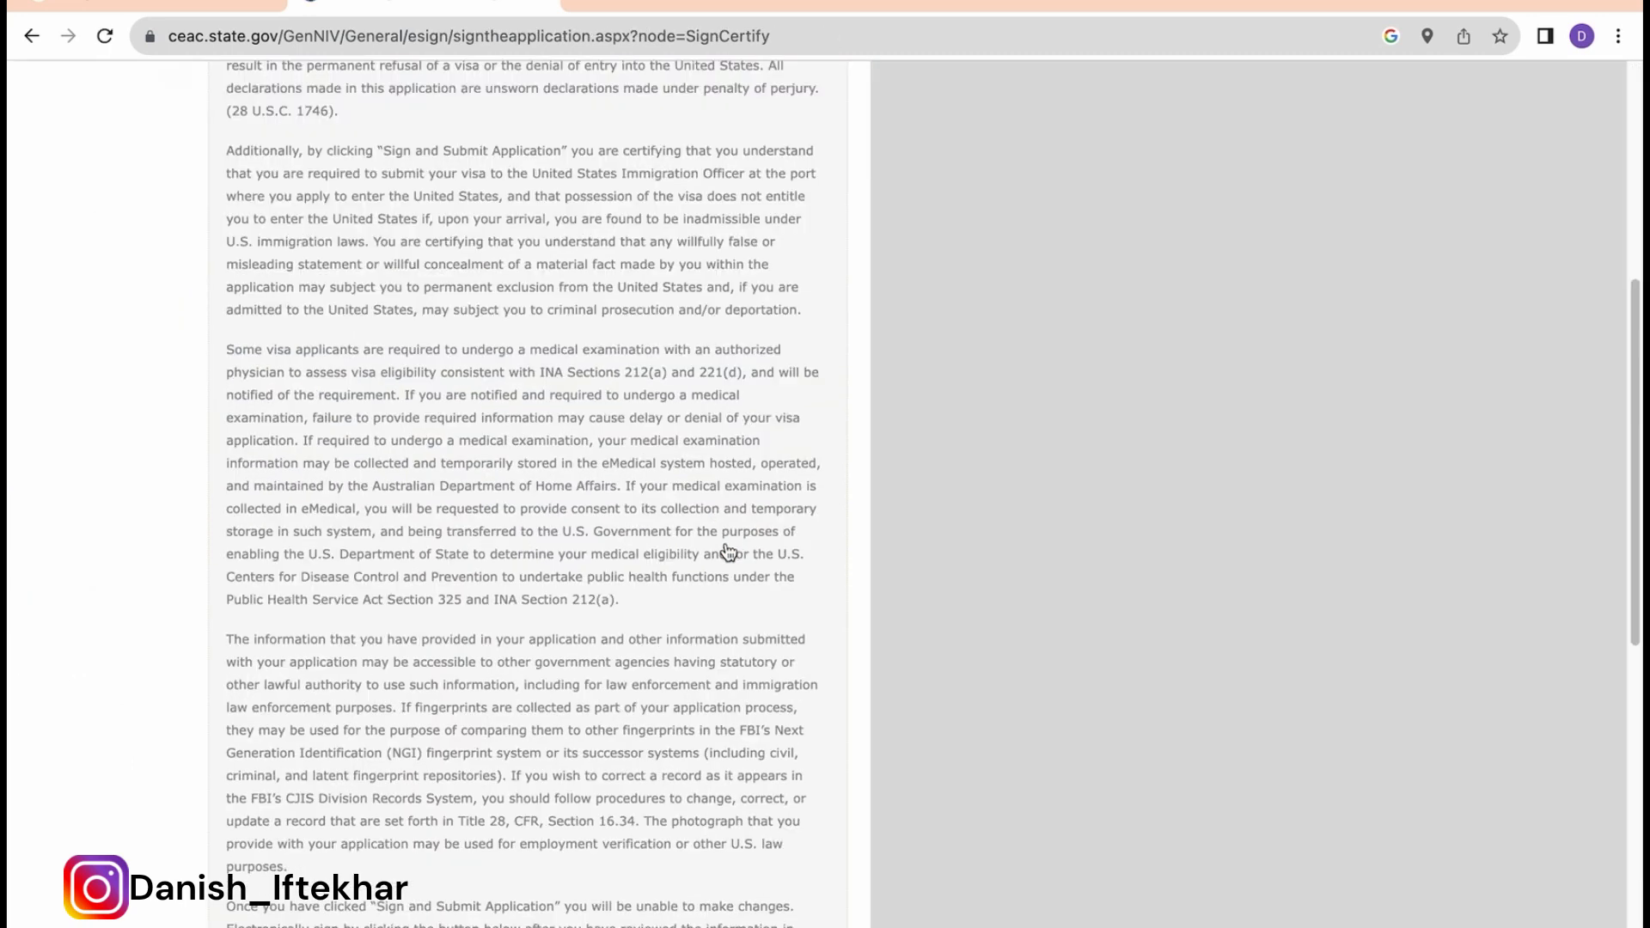
pyautogui.scroll(-10, 728, 551)
pyautogui.scroll(2, 429, 383)
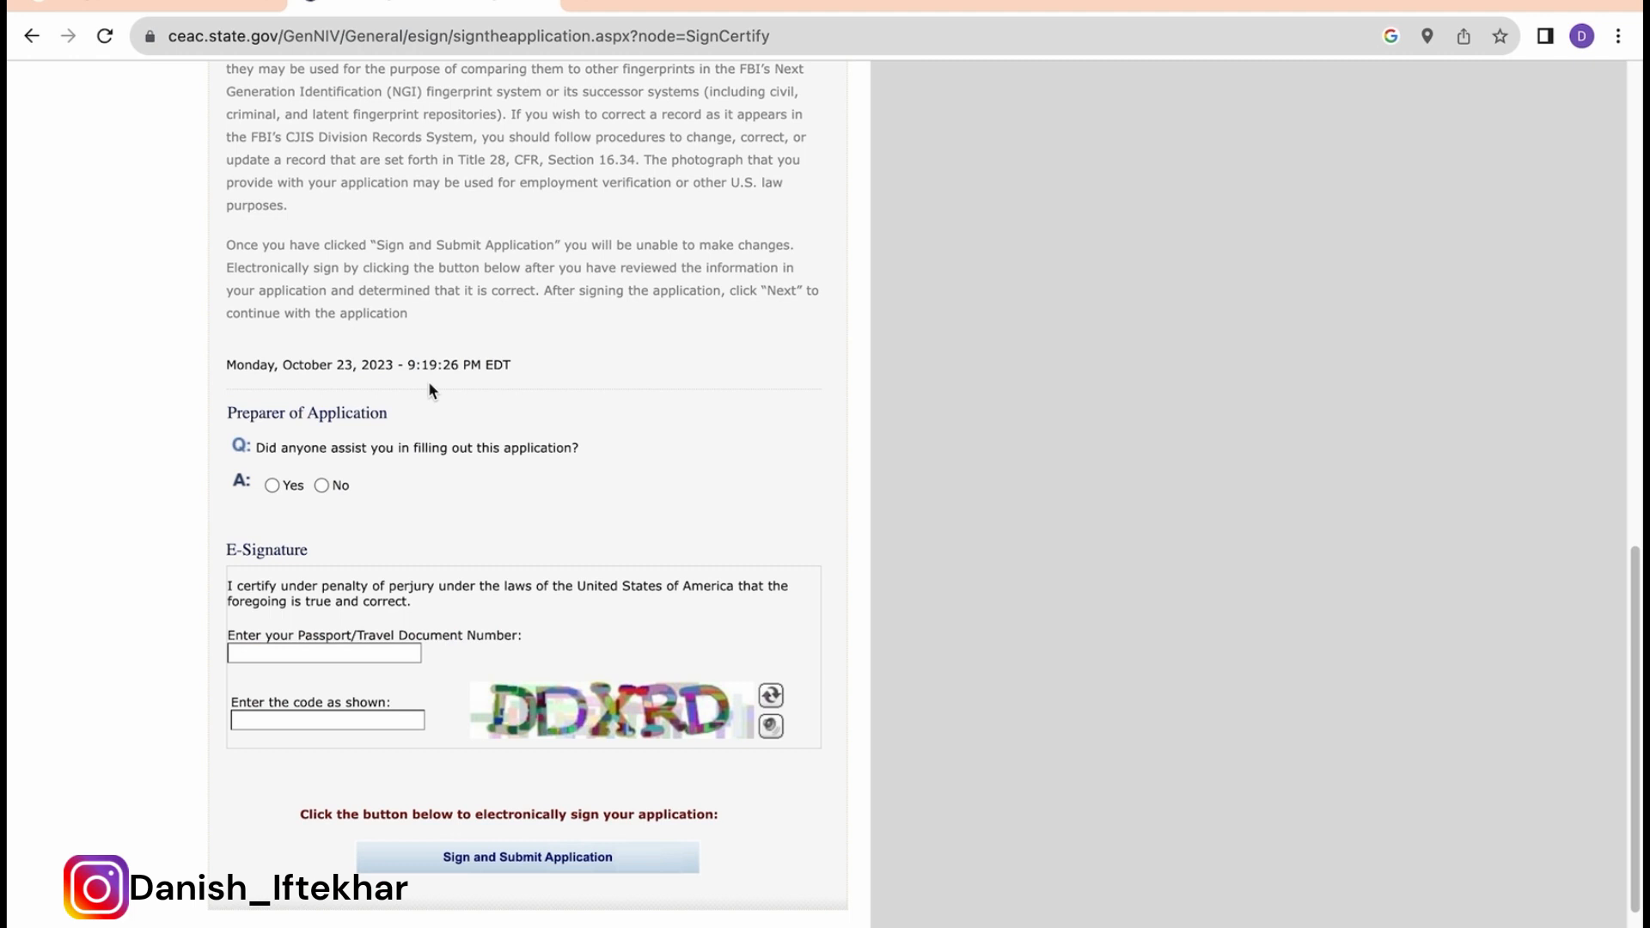
pyautogui.click(319, 484)
pyautogui.scroll(-2, 421, 560)
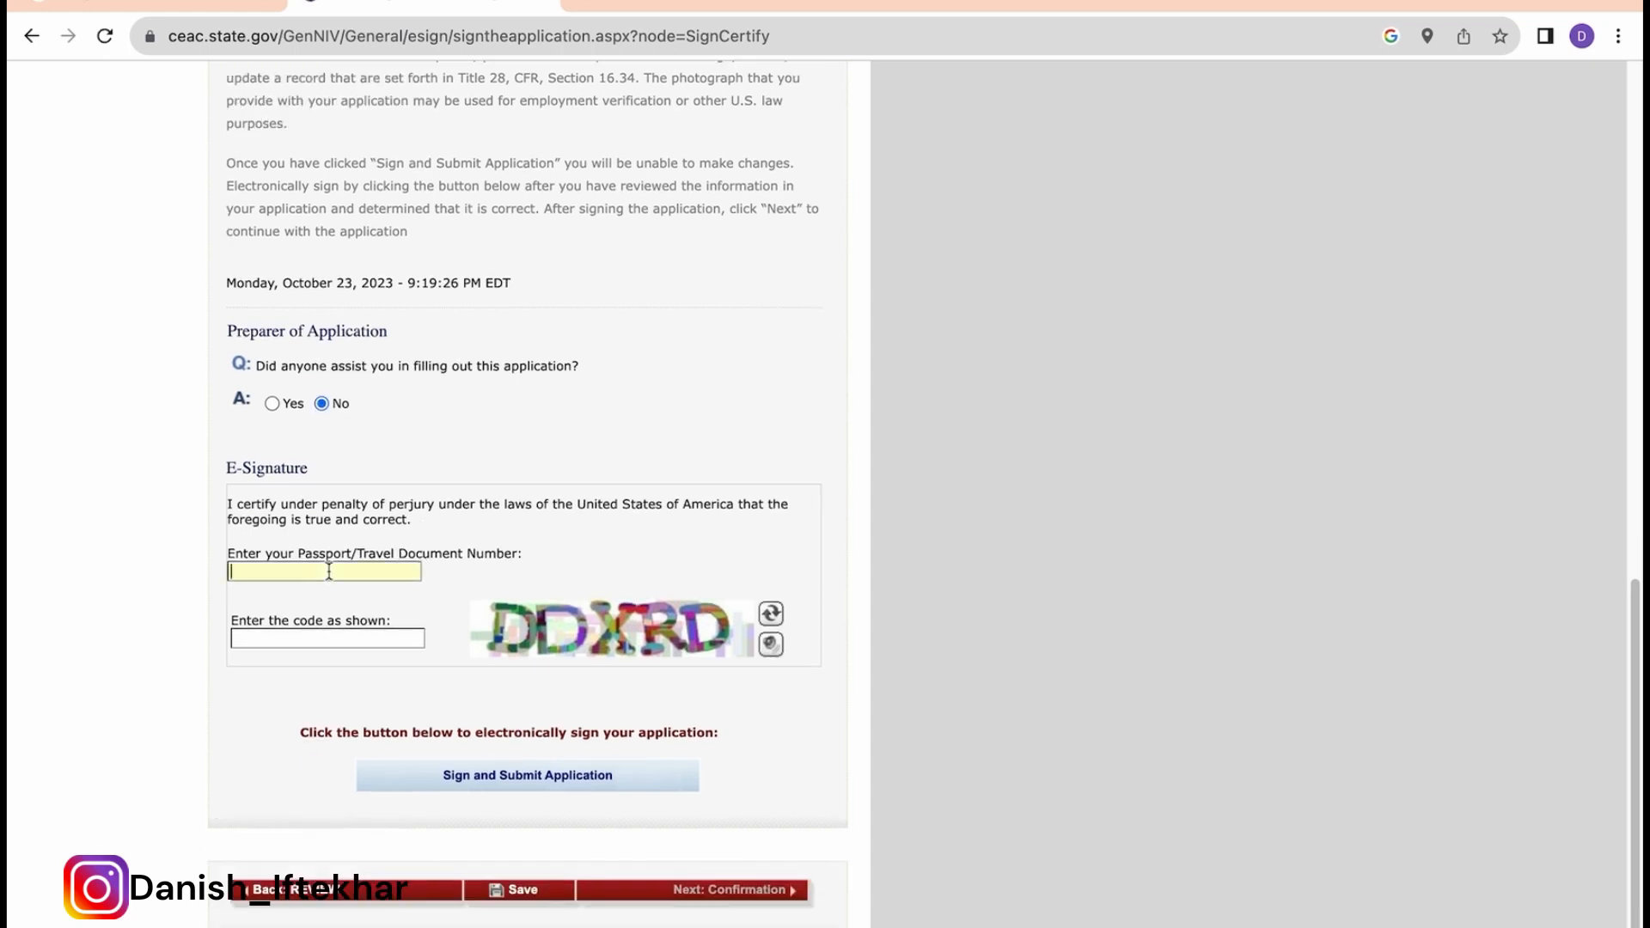
pyautogui.write('WA1111')
# Step: Enter the captcha verification code, sign and submit the application, and continue to the Confirmation page
pyautogui.click(323, 638)
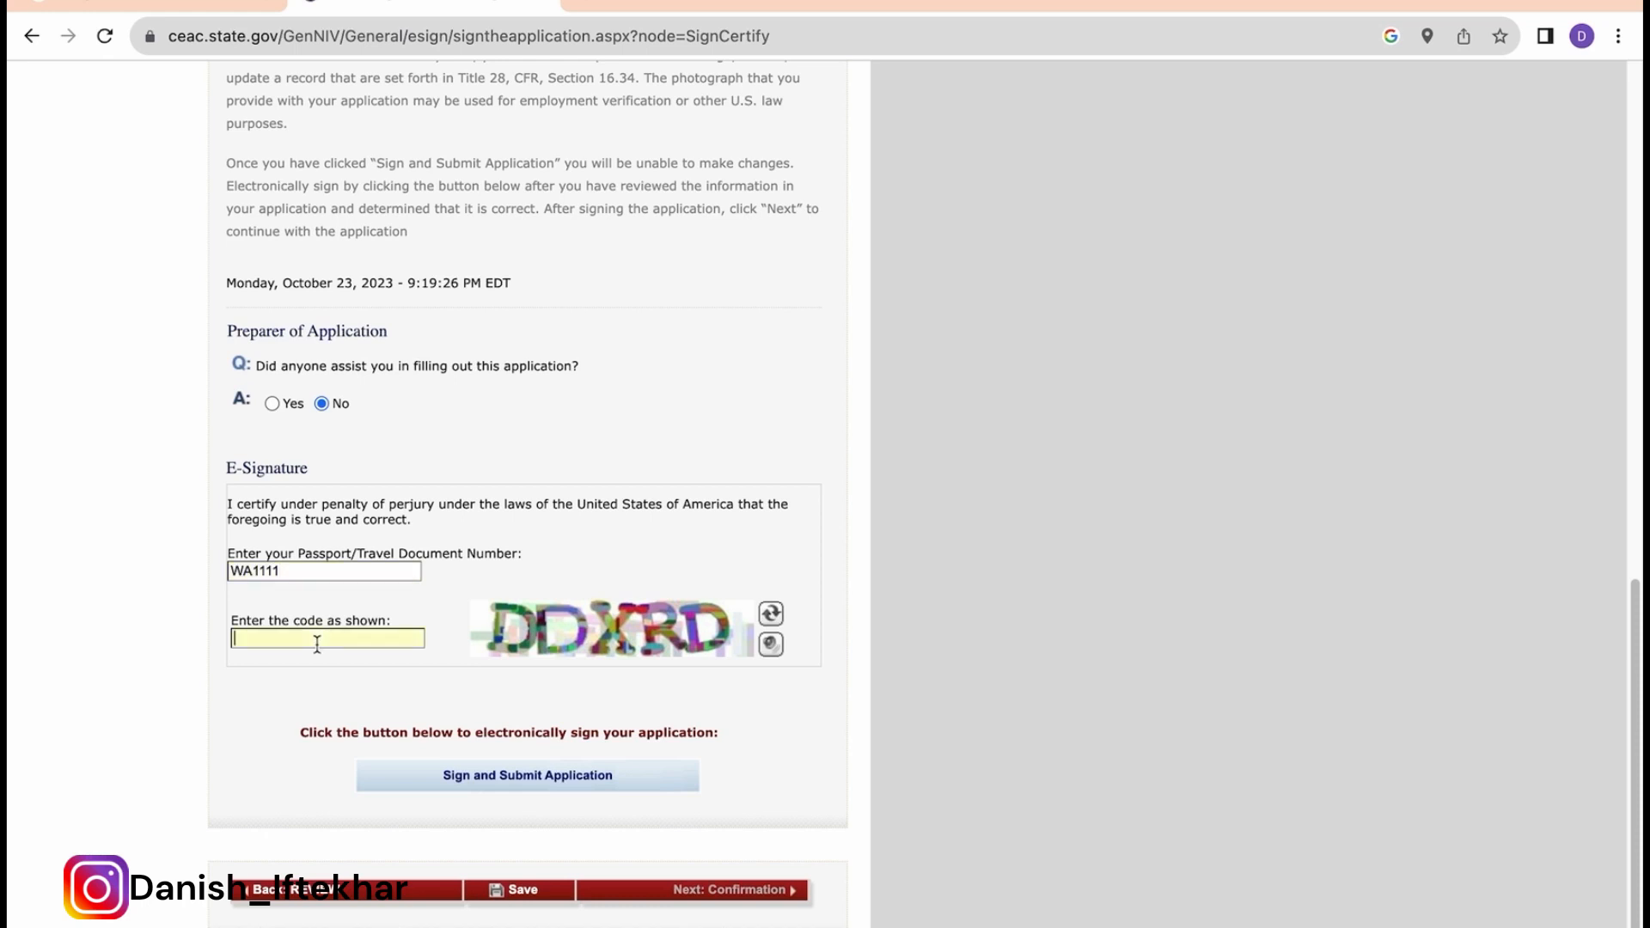
pyautogui.write('DDXRD')
pyautogui.click(483, 776)
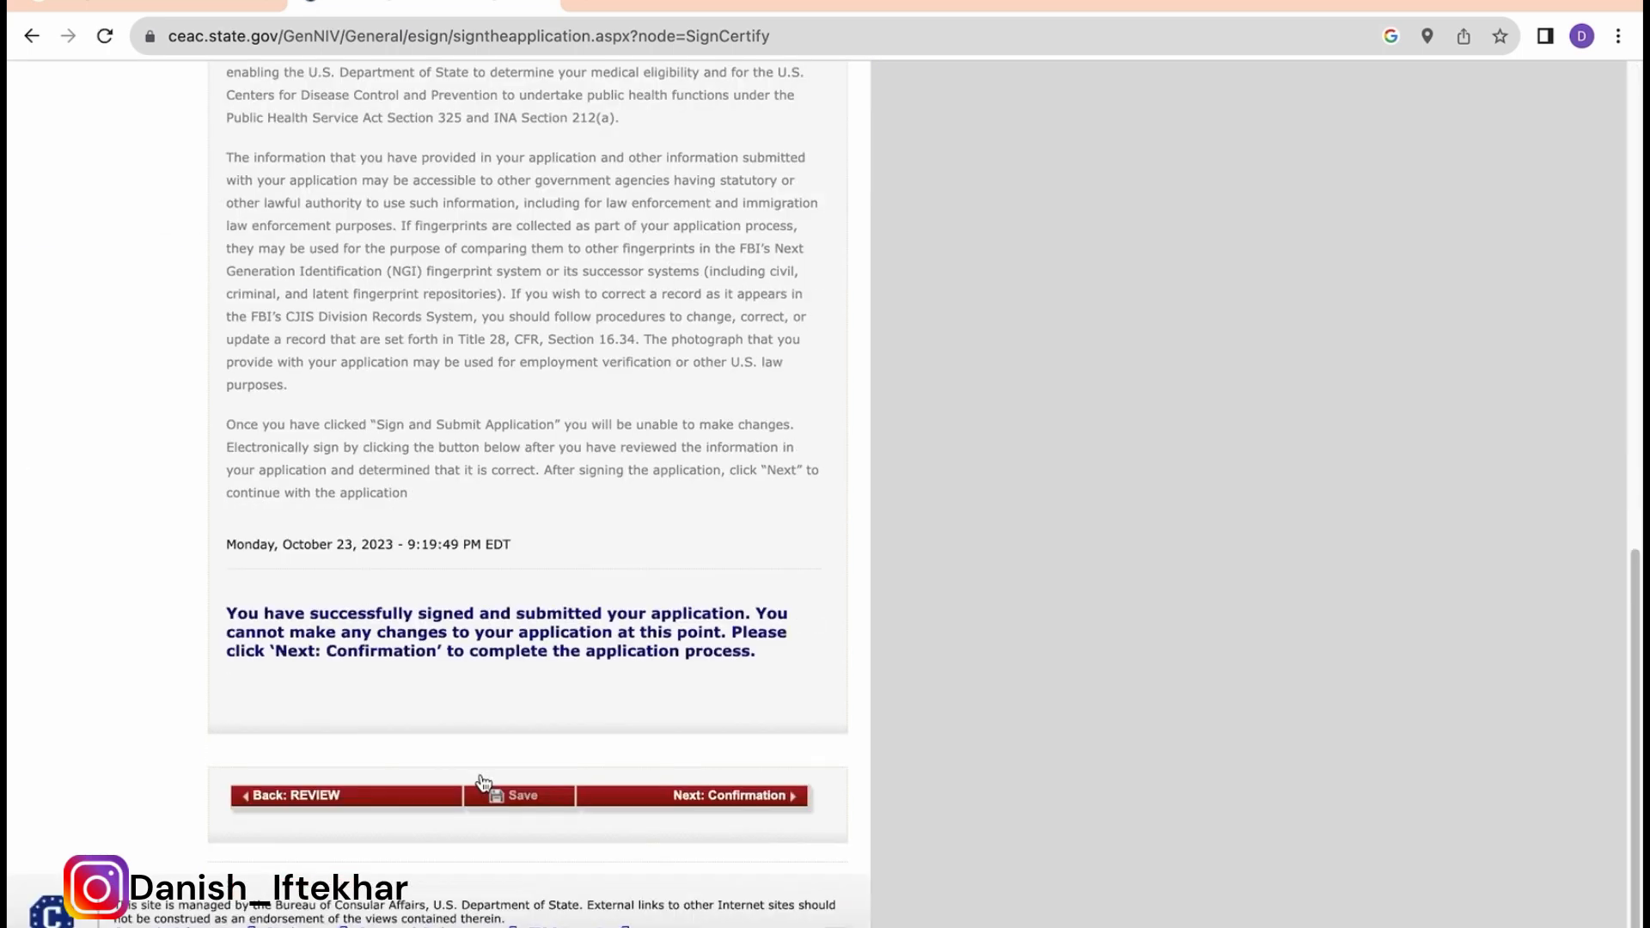
pyautogui.click(744, 797)
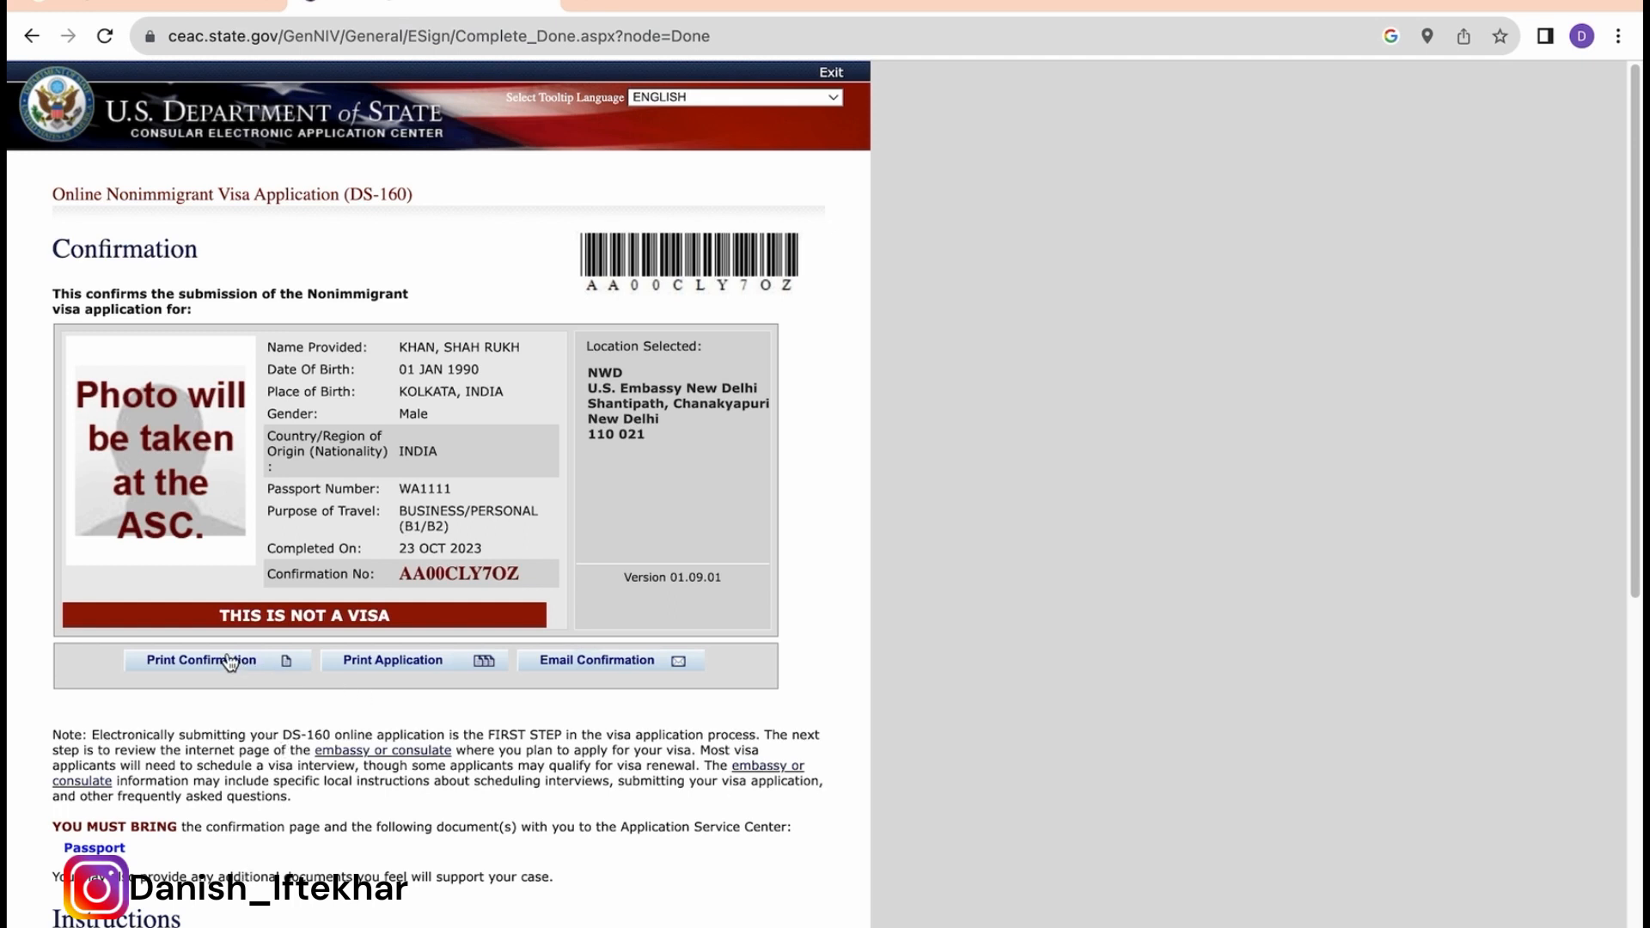
pyautogui.click(441, 662)
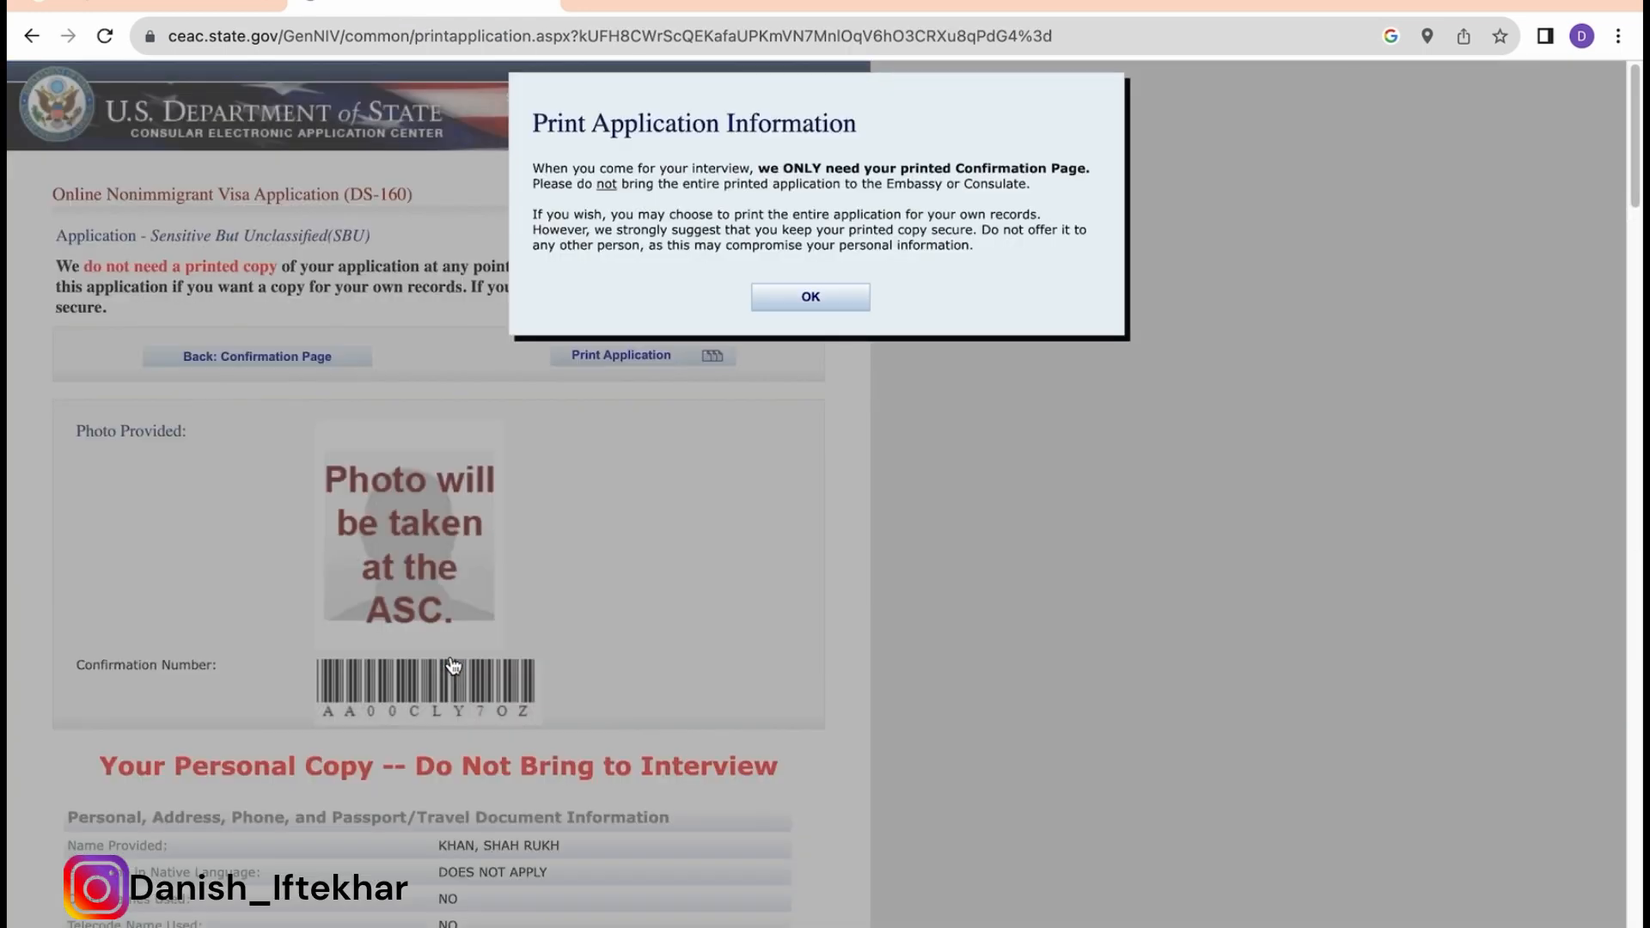
pyautogui.click(812, 297)
pyautogui.scroll(-20, 601, 529)
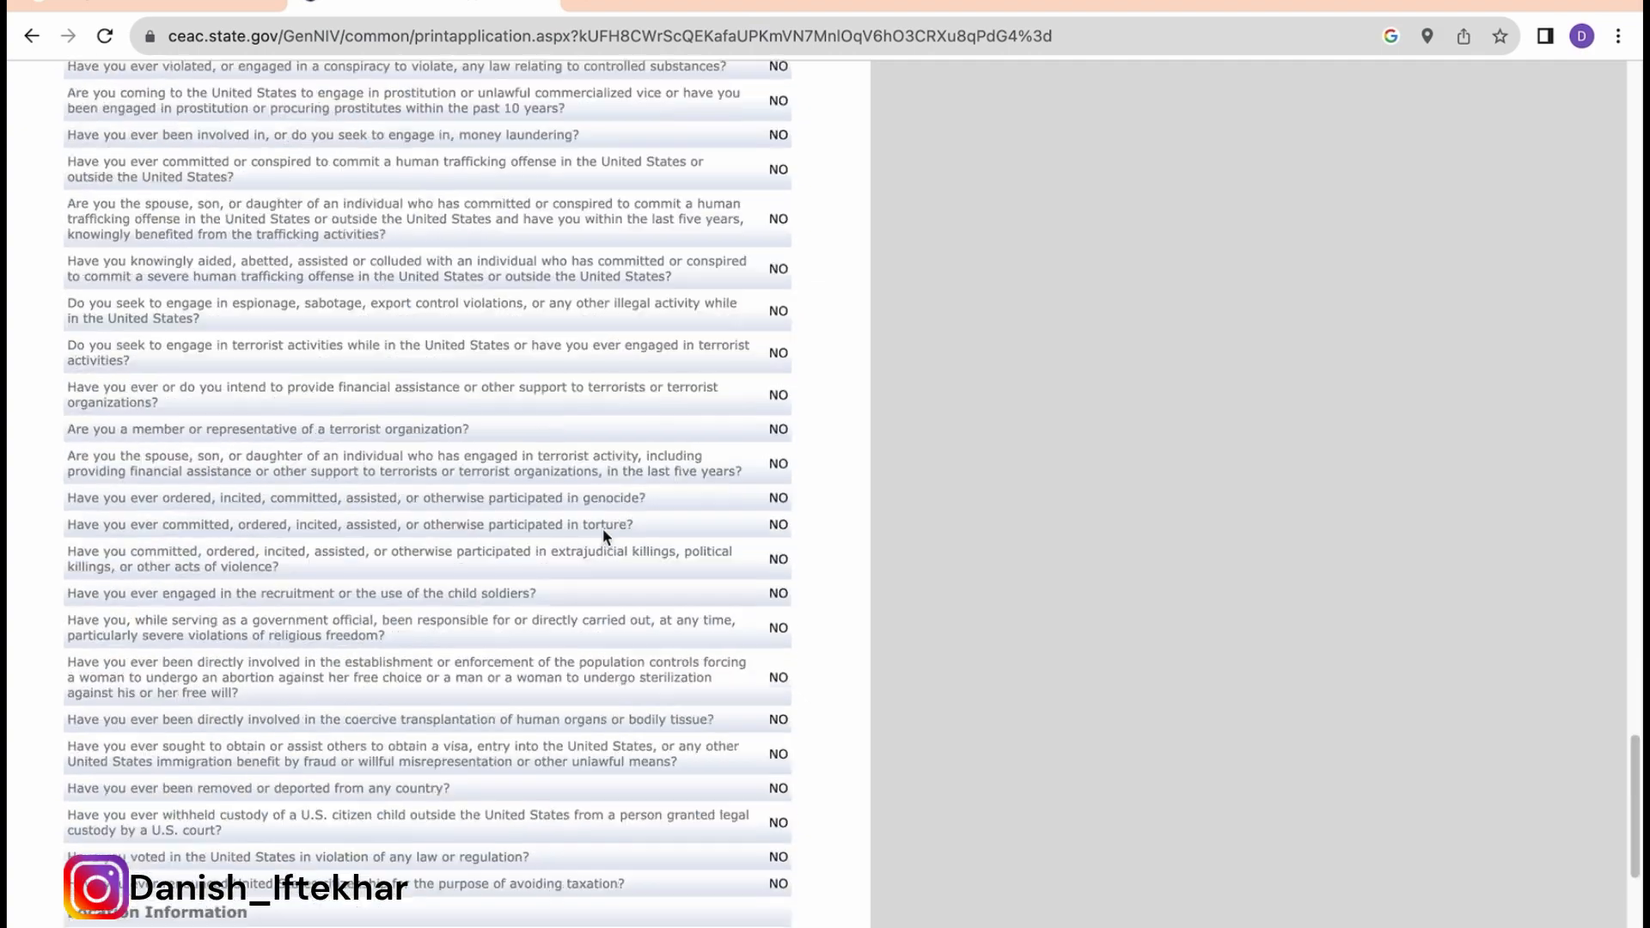
pyautogui.scroll(20, 601, 528)
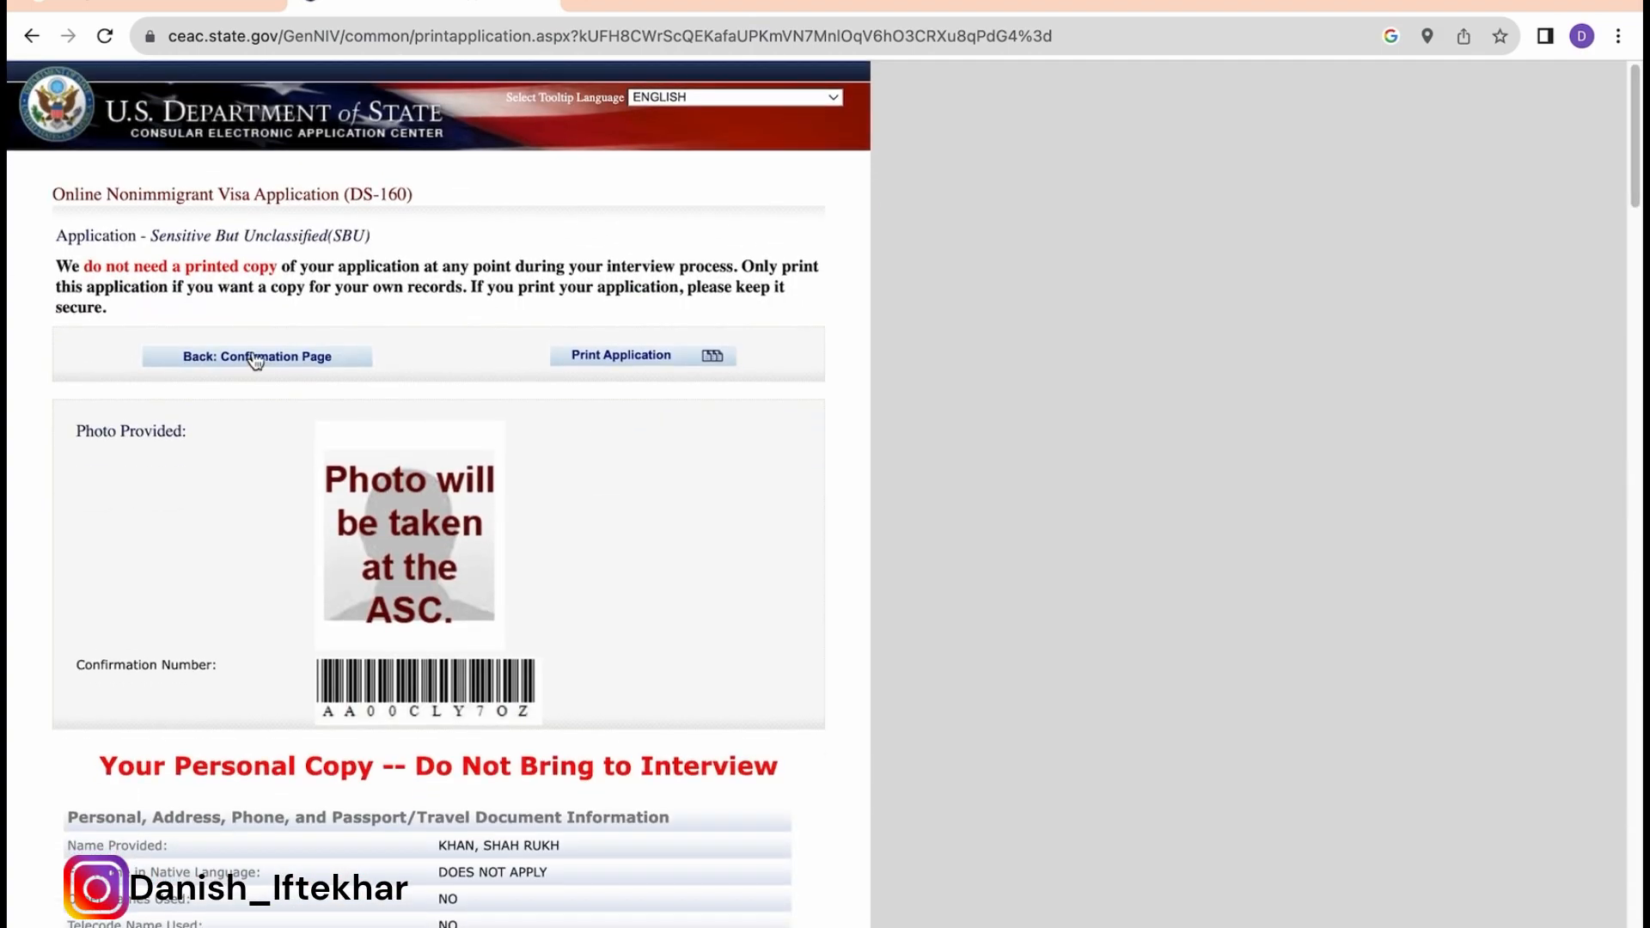
pyautogui.click(255, 360)
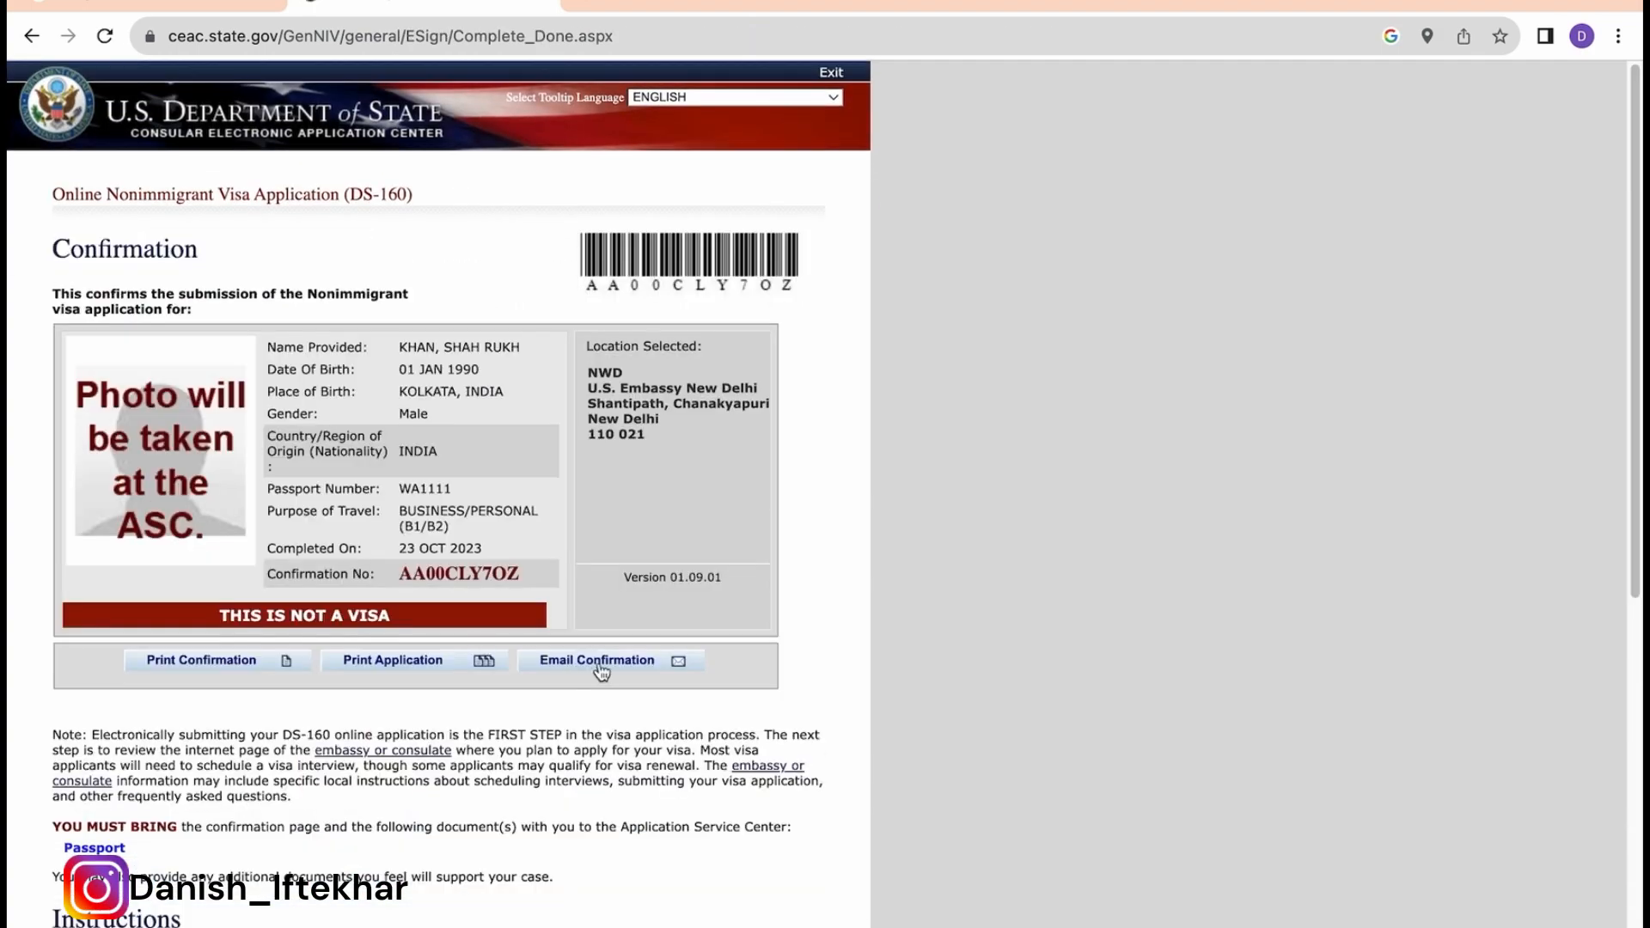
pyautogui.click(601, 671)
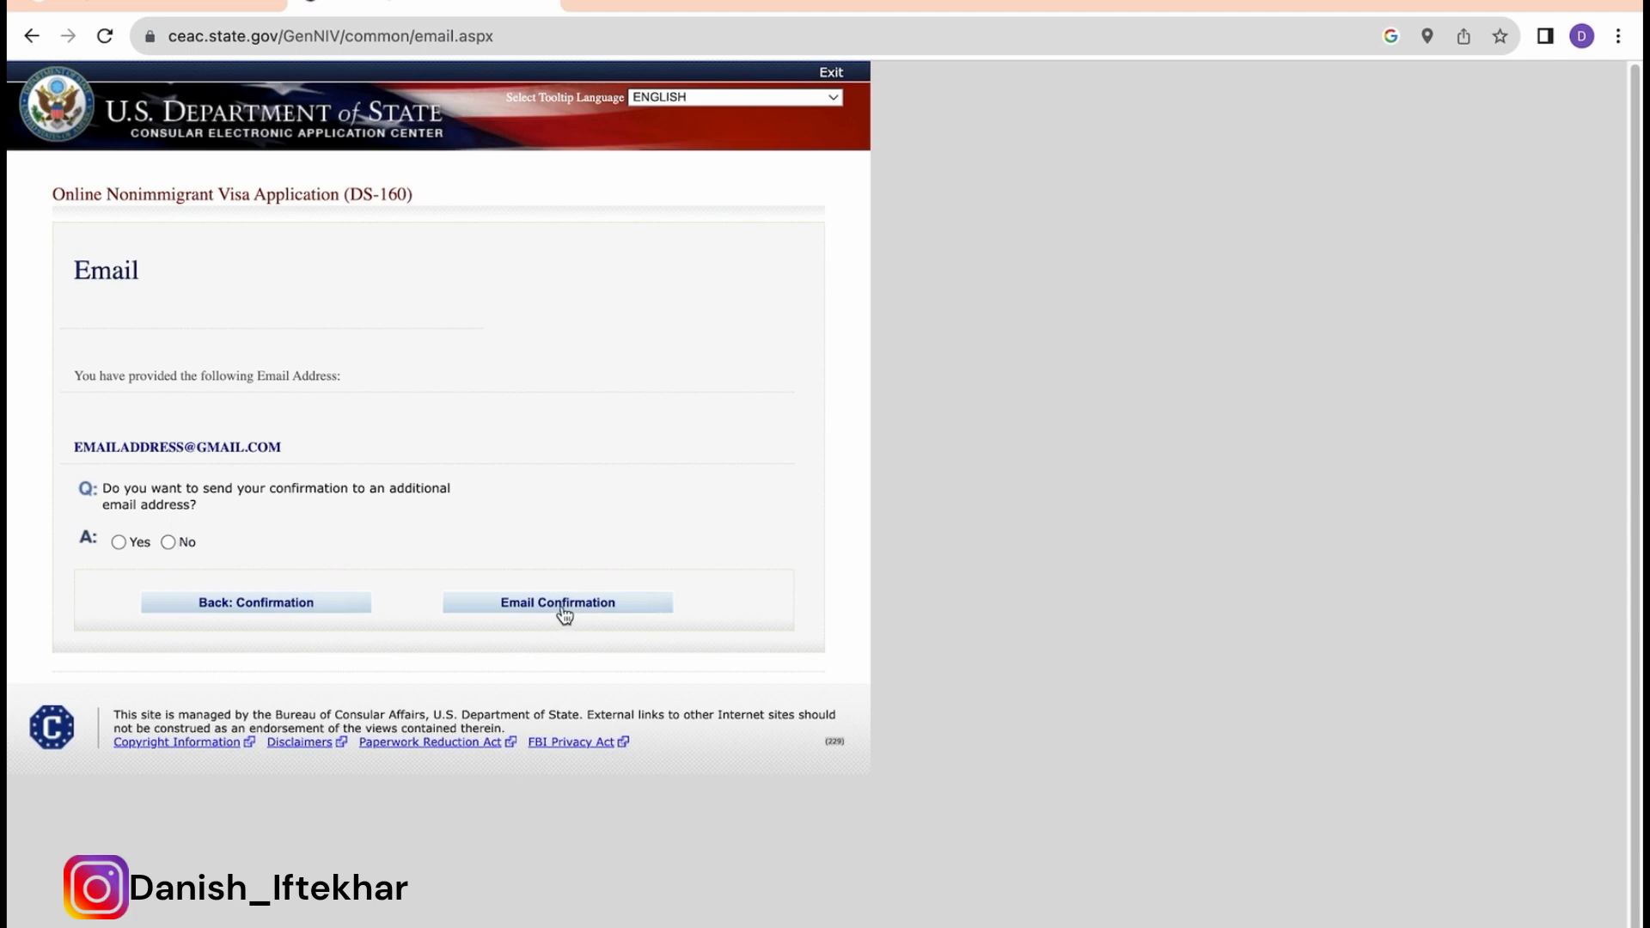
pyautogui.click(305, 601)
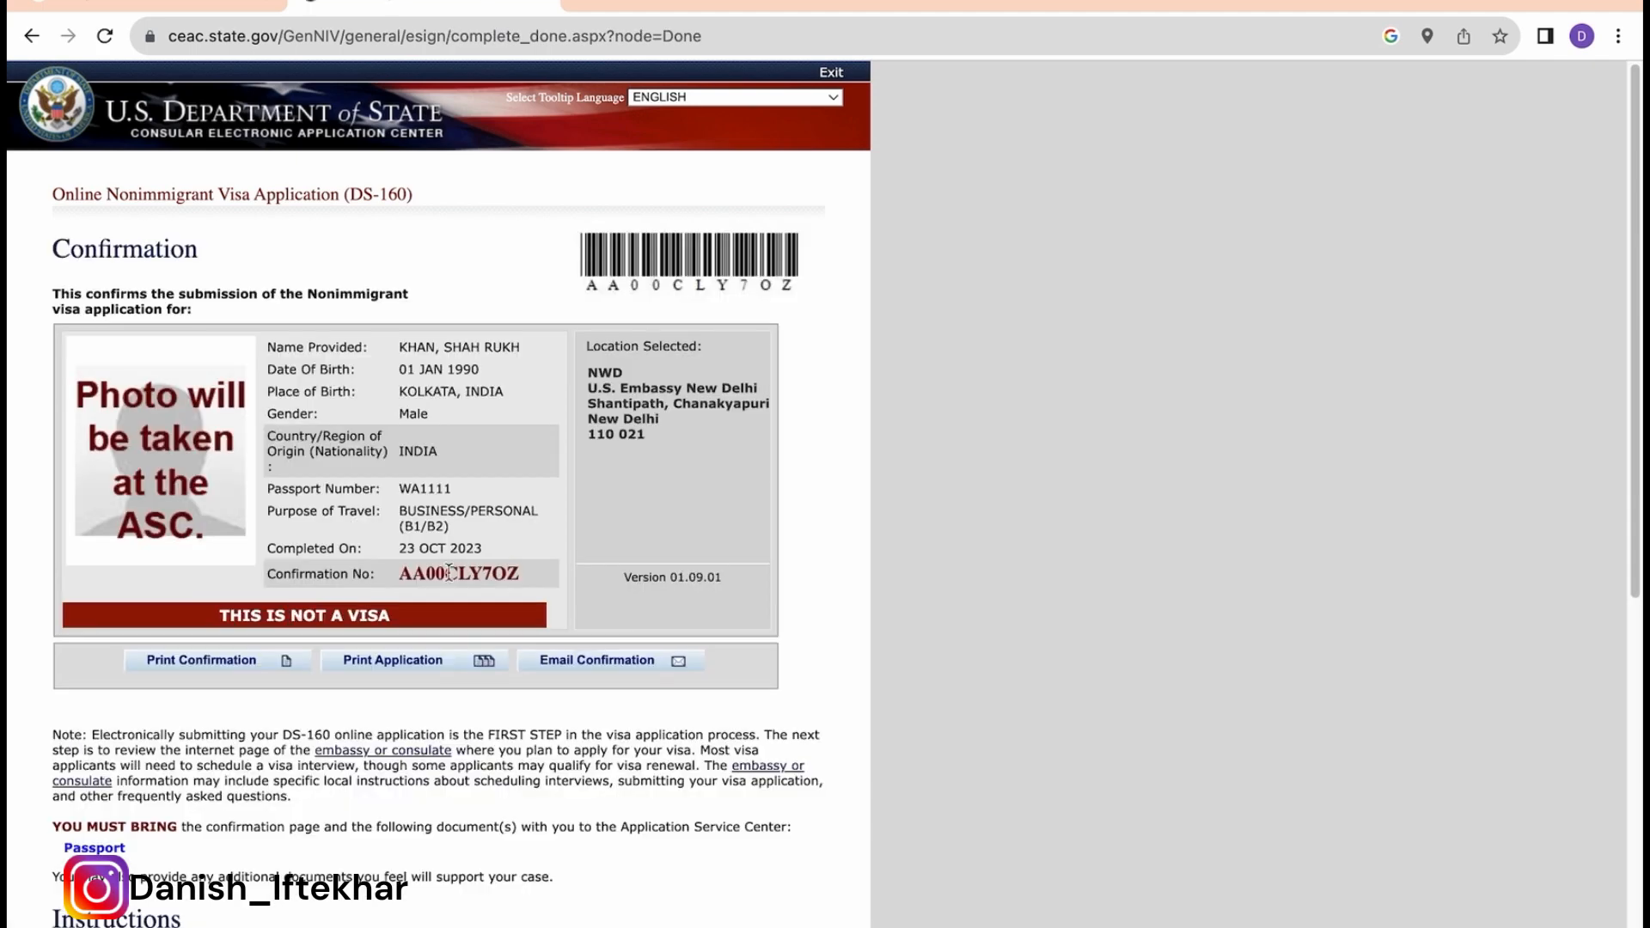